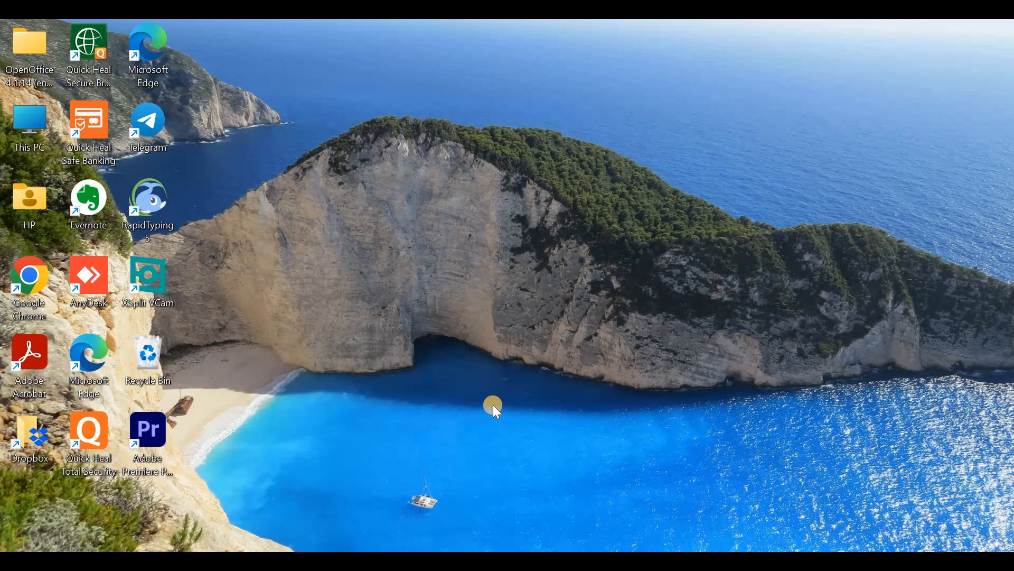
- Launch Word with the winword command, create a blank document and maximize its window
{"action": "key", "text": "super+r"}
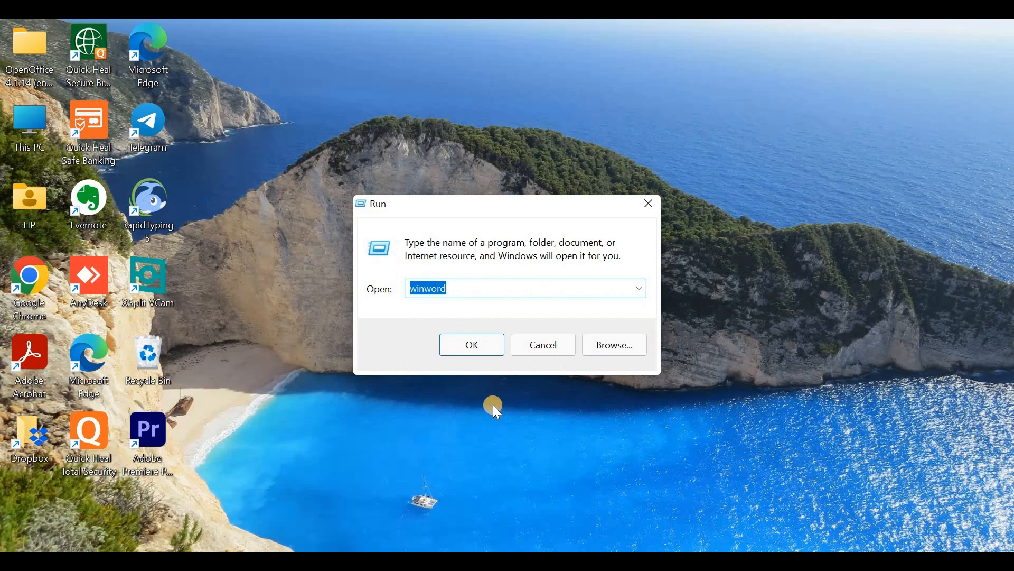
{"action": "key", "text": "Return"}
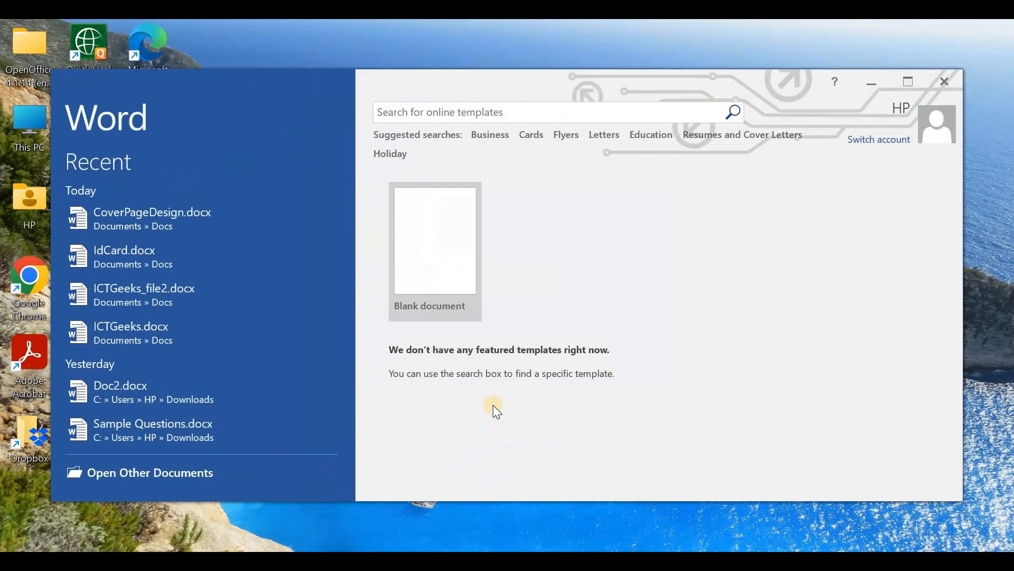
{"action": "left_click", "coordinate": [455, 249]}
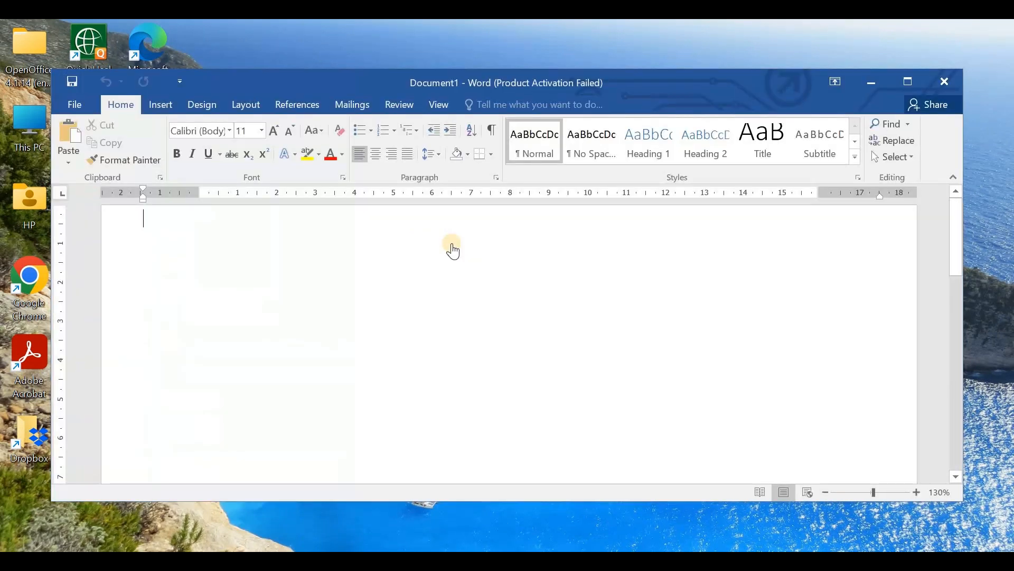
{"action": "left_click", "coordinate": [666, 451]}
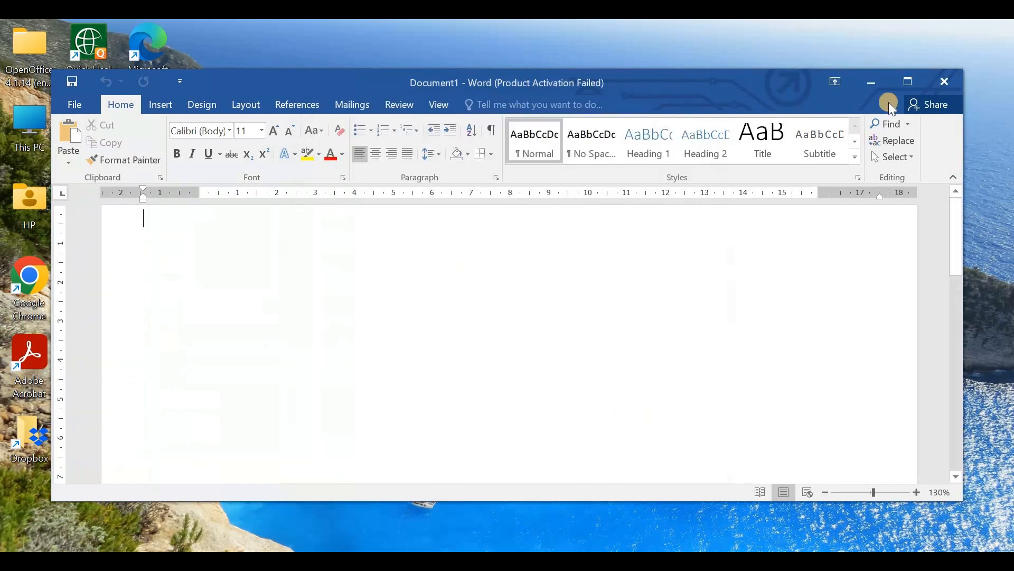
{"action": "left_click", "coordinate": [908, 82]}
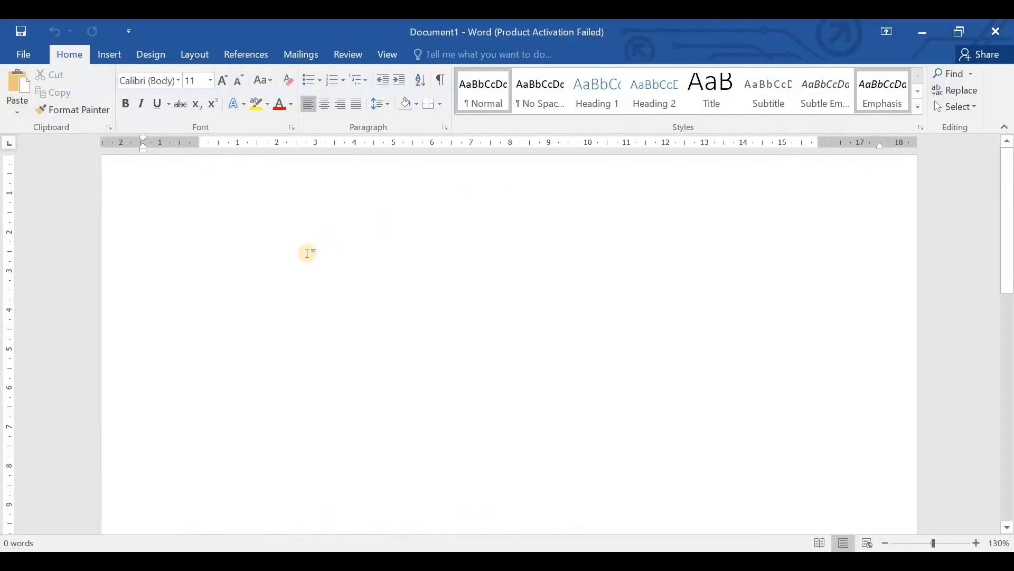
{"action": "left_click", "coordinate": [25, 53]}
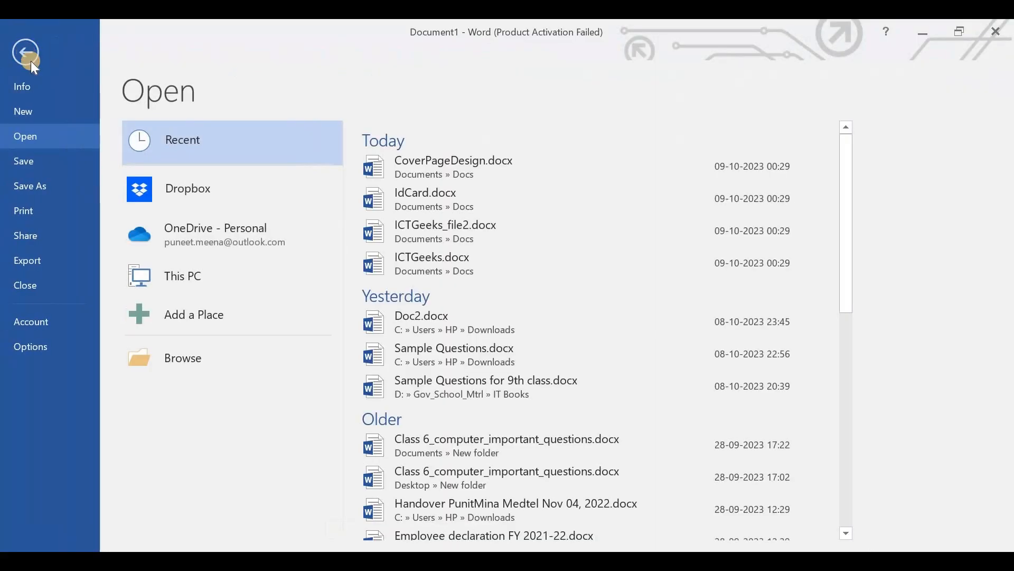
{"action": "left_click", "coordinate": [25, 51]}
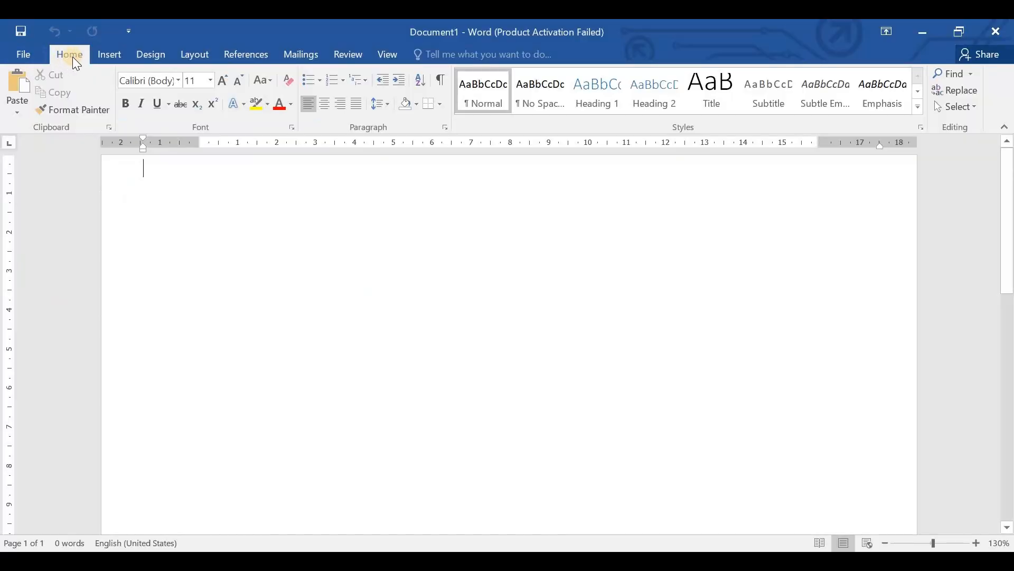
{"action": "left_click", "coordinate": [103, 55]}
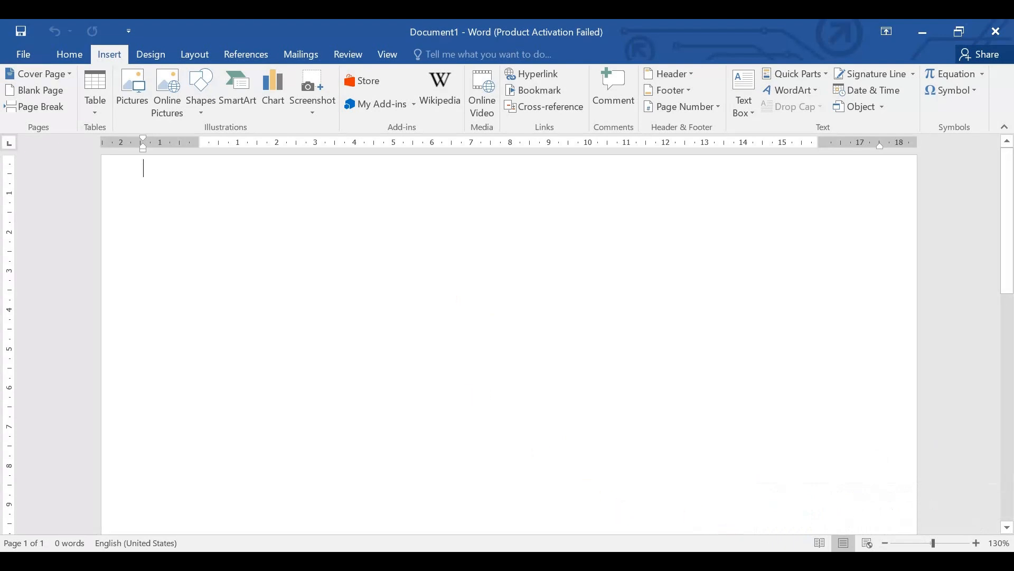
- Quit the Telegram Desktop app running in the background and return to the blank document
{"action": "left_click", "coordinate": [778, 561]}
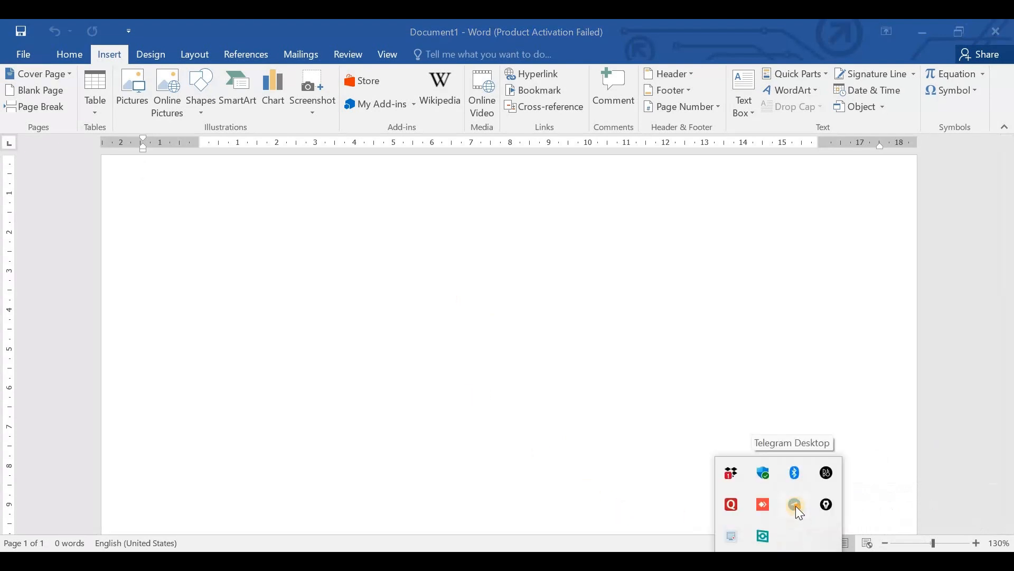
{"action": "right_click", "coordinate": [797, 506]}
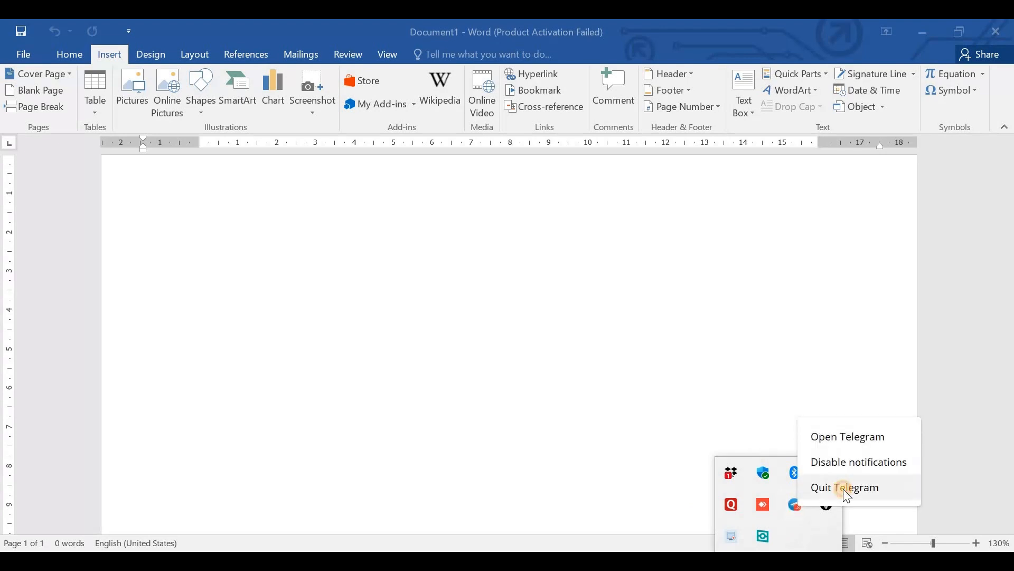
{"action": "left_click", "coordinate": [844, 489]}
{"action": "left_click", "coordinate": [706, 401]}
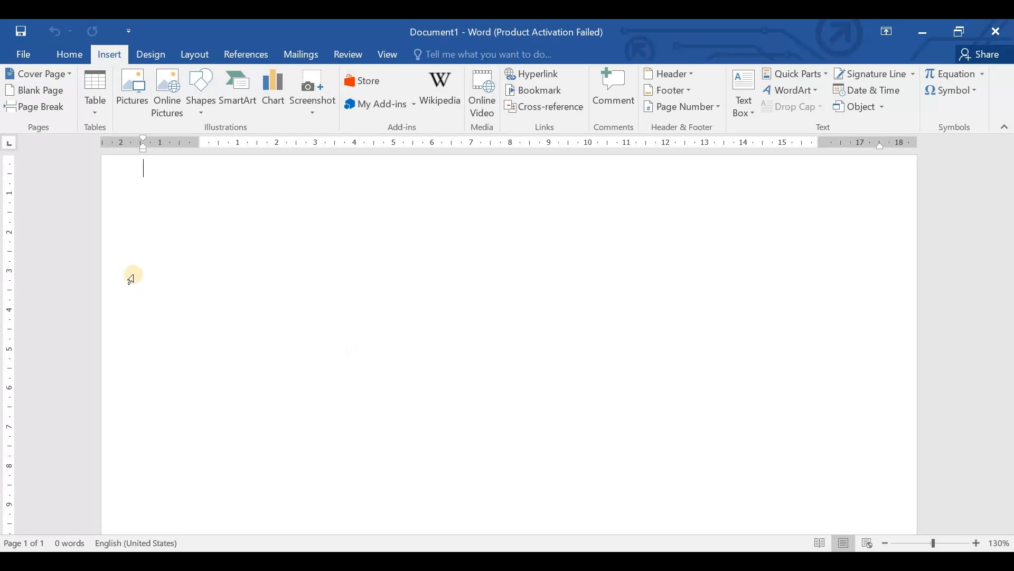
- Insert the built-in Banded cover page and look over its title, author and company placeholders
{"action": "left_click", "coordinate": [68, 74]}
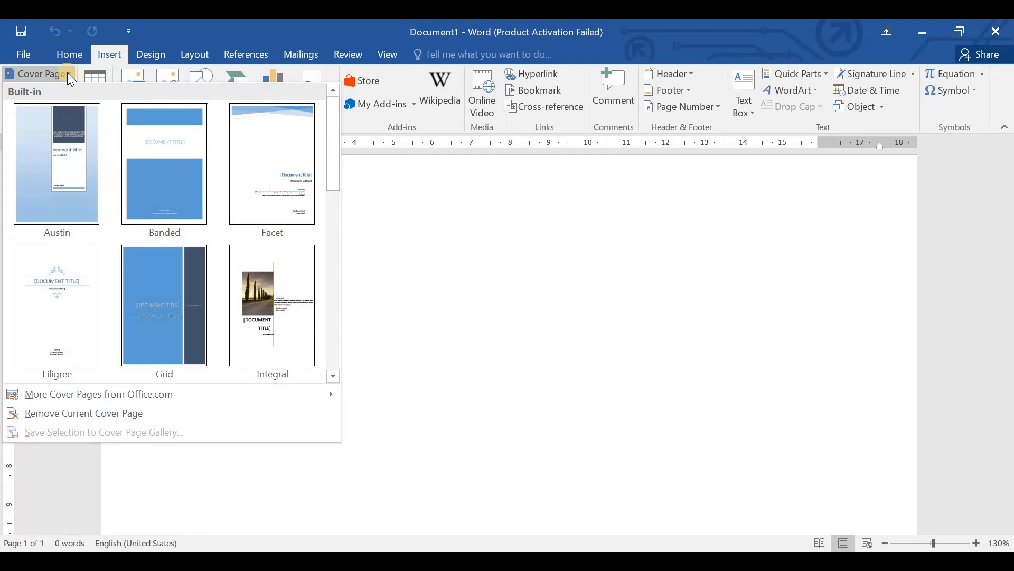
{"action": "left_click", "coordinate": [173, 166]}
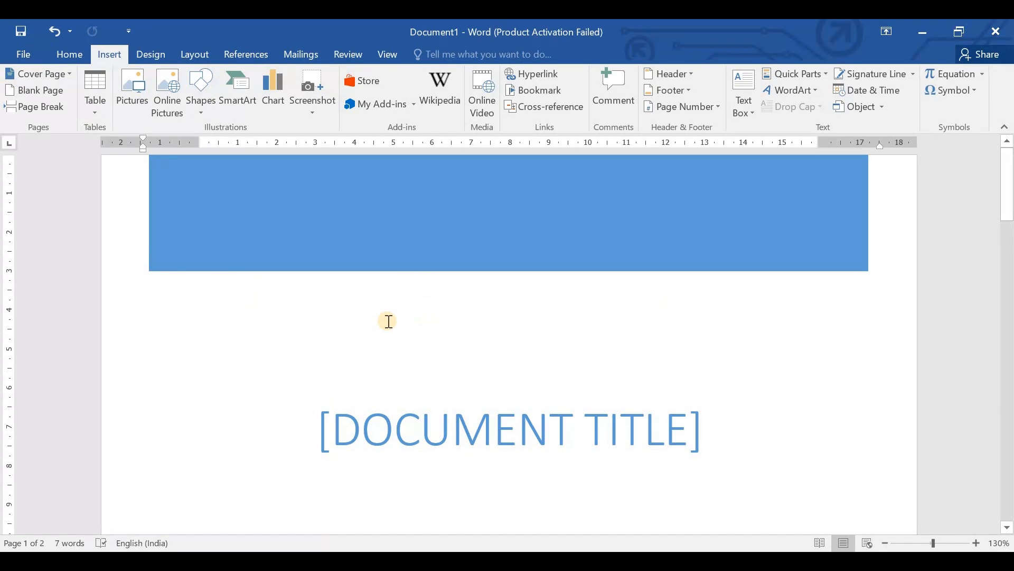
{"action": "scroll", "coordinate": [389, 321], "scroll_direction": "down", "scroll_amount": 10}
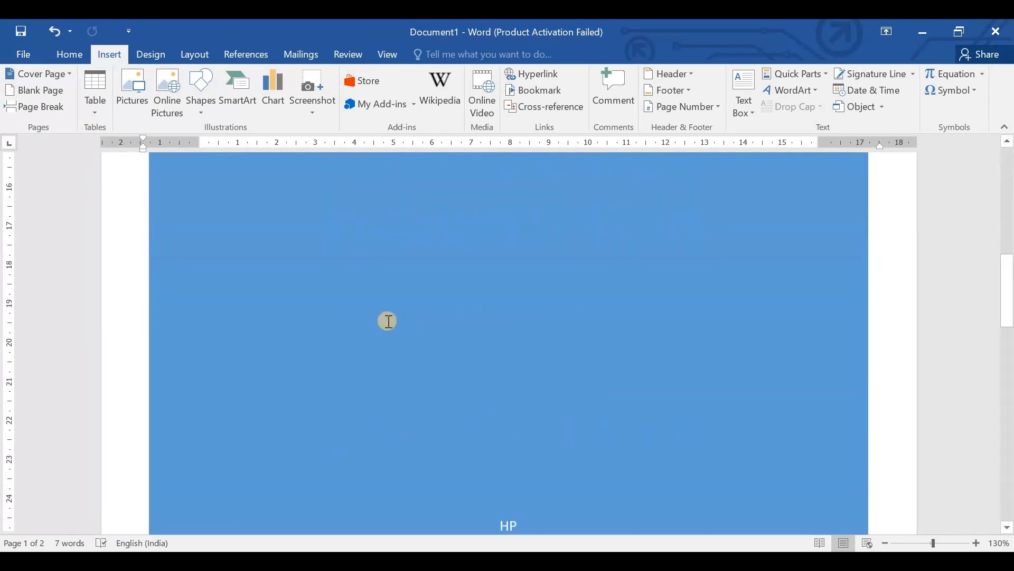
{"action": "scroll", "coordinate": [387, 322], "scroll_direction": "up", "scroll_amount": 5}
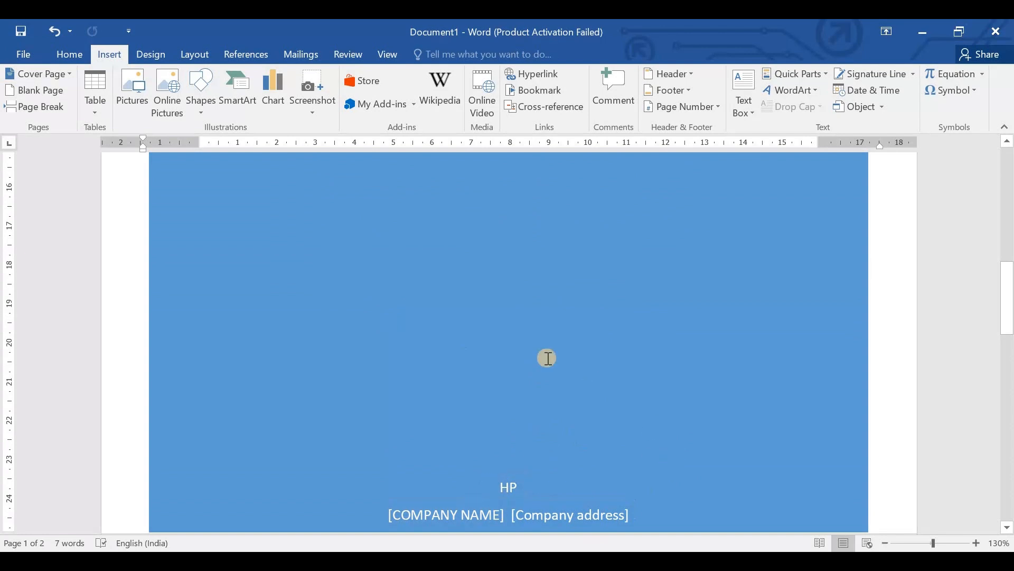
{"action": "scroll", "coordinate": [548, 358], "scroll_direction": "up", "scroll_amount": 5}
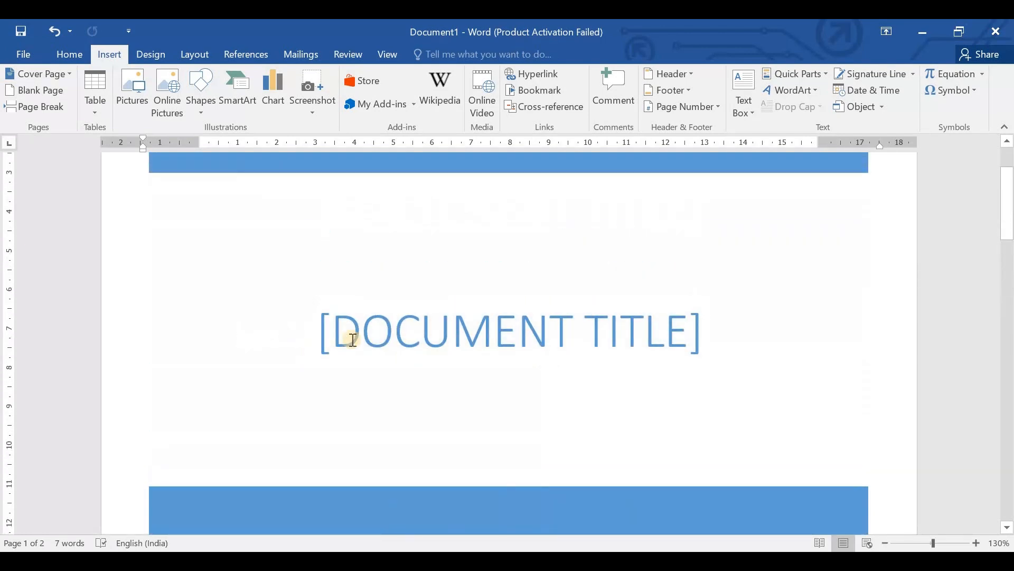
{"action": "left_click", "coordinate": [602, 319]}
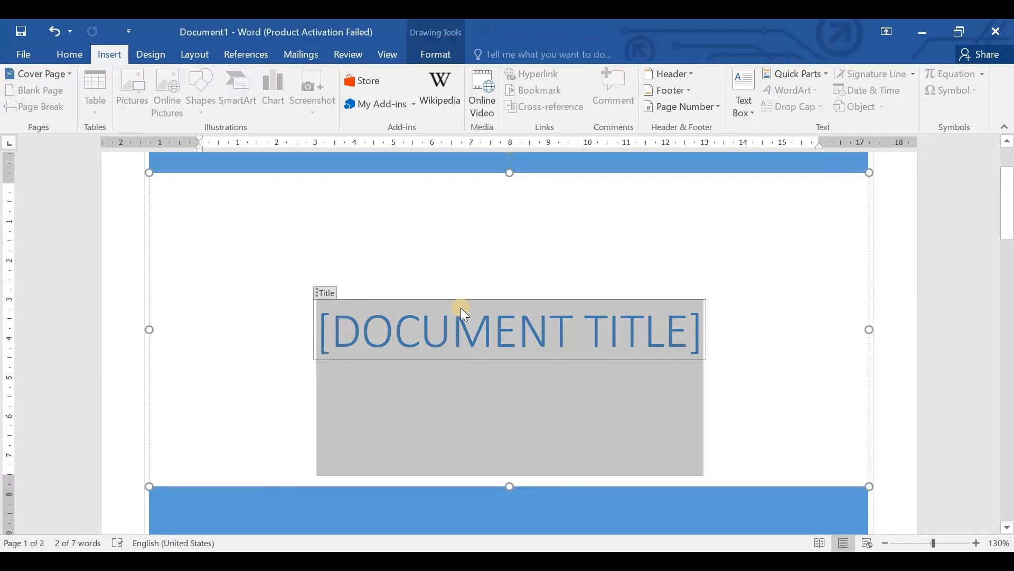
{"action": "scroll", "coordinate": [444, 238], "scroll_direction": "up", "scroll_amount": 3}
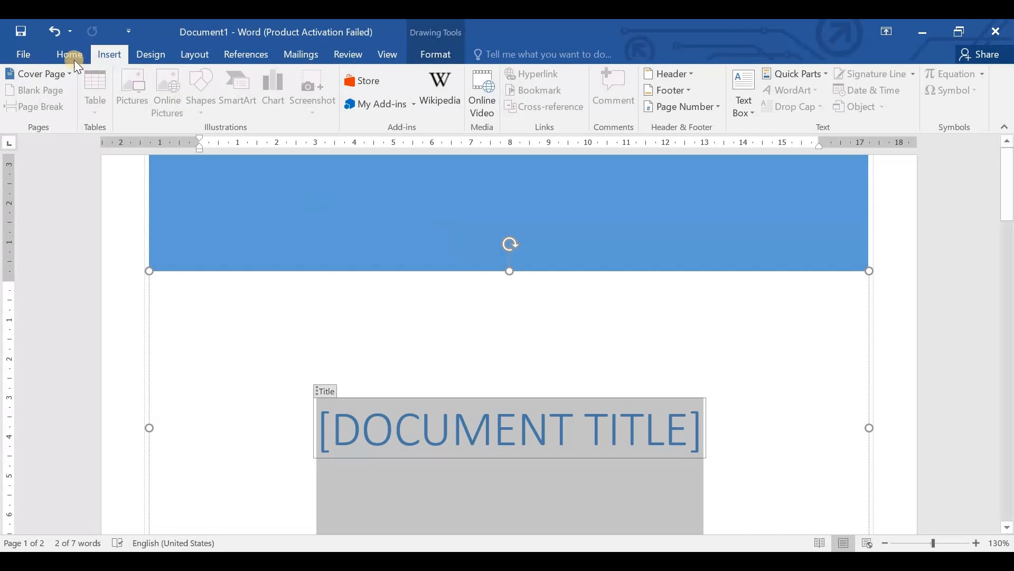
{"action": "left_click", "coordinate": [57, 74]}
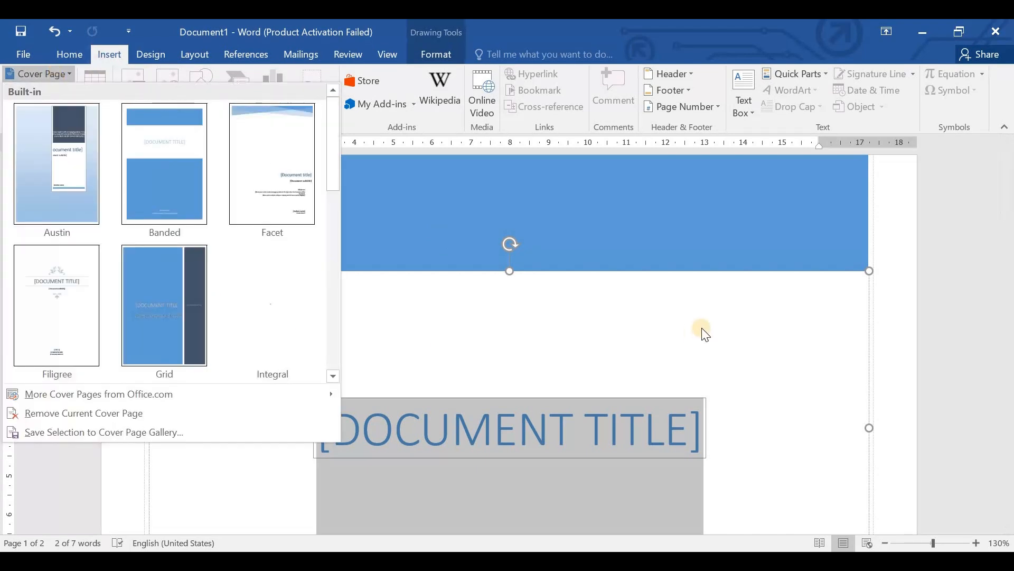
{"action": "scroll", "coordinate": [333, 264], "scroll_direction": "down", "scroll_amount": 5}
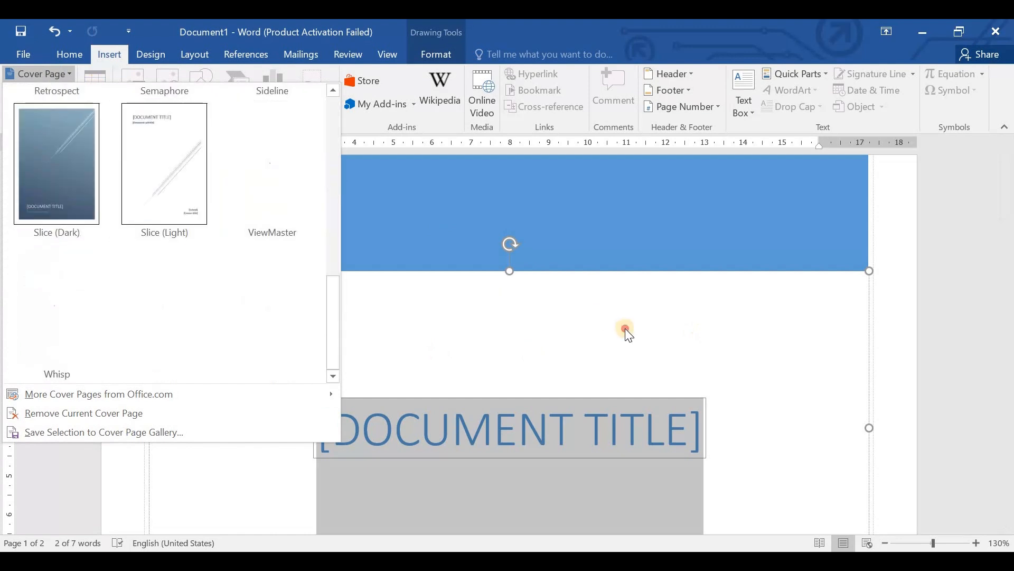
{"action": "left_click", "coordinate": [547, 320]}
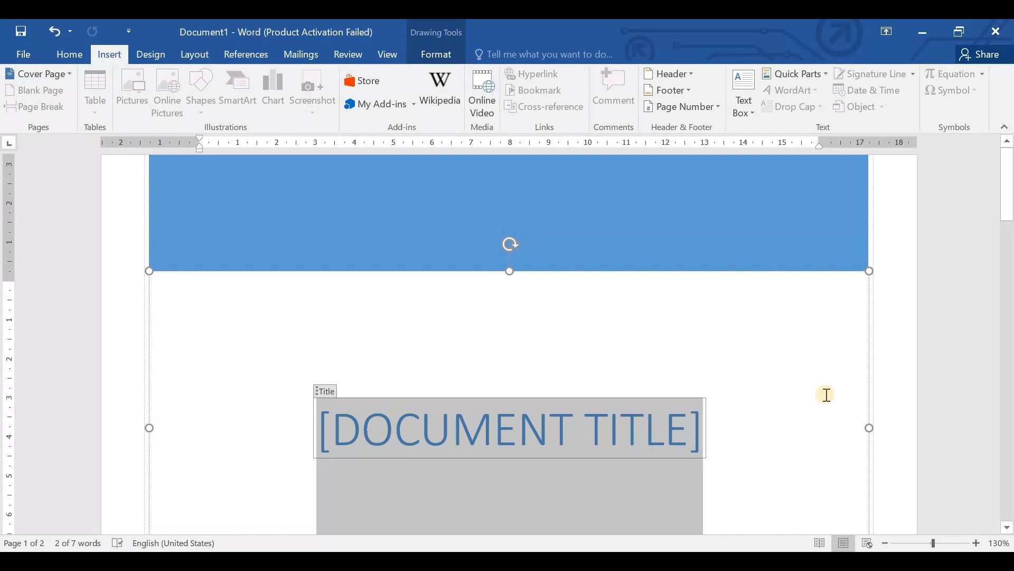
- Replace the cover page's document title placeholder with "INFORMATION TECHNOLOGY"
{"action": "left_click", "coordinate": [445, 419]}
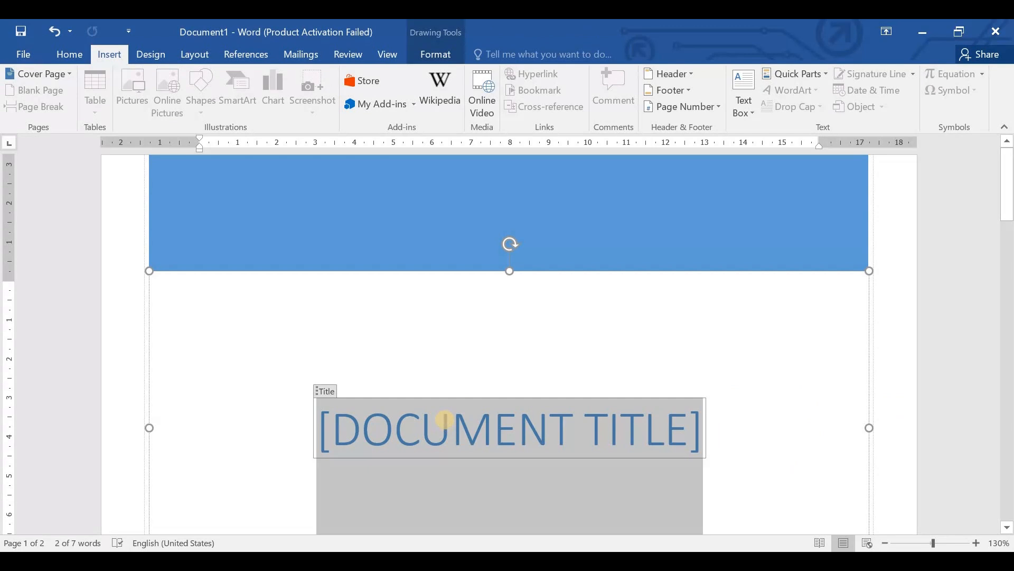
{"action": "type", "text": "INFOR"}
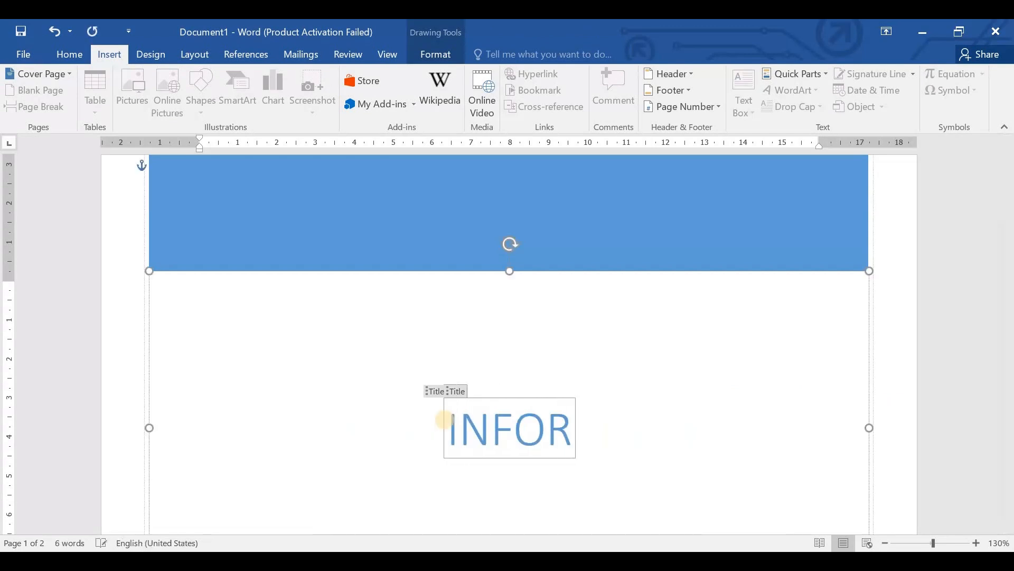
{"action": "type", "text": "MATION"}
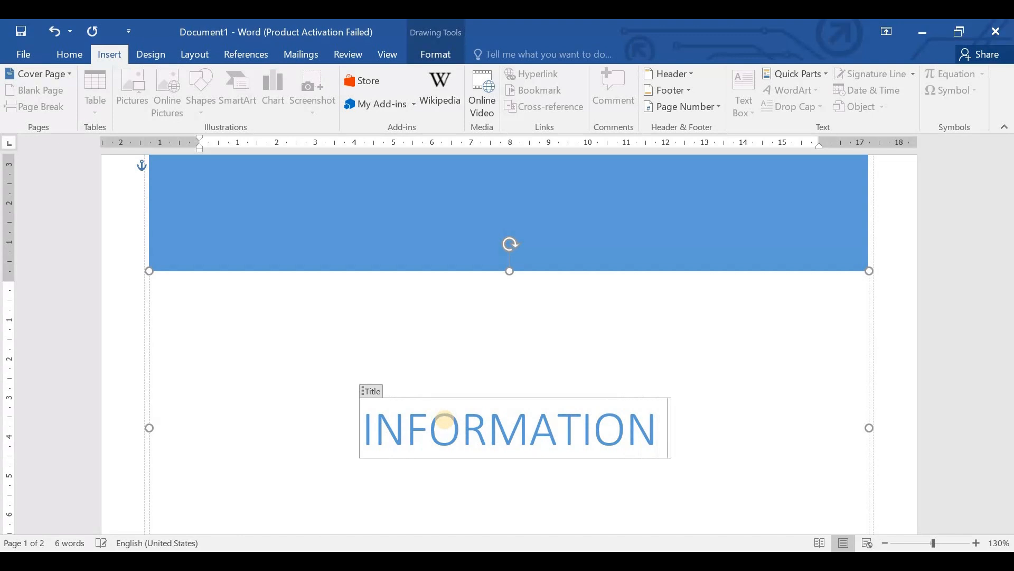
{"action": "type", "text": " TECHNOLOGY"}
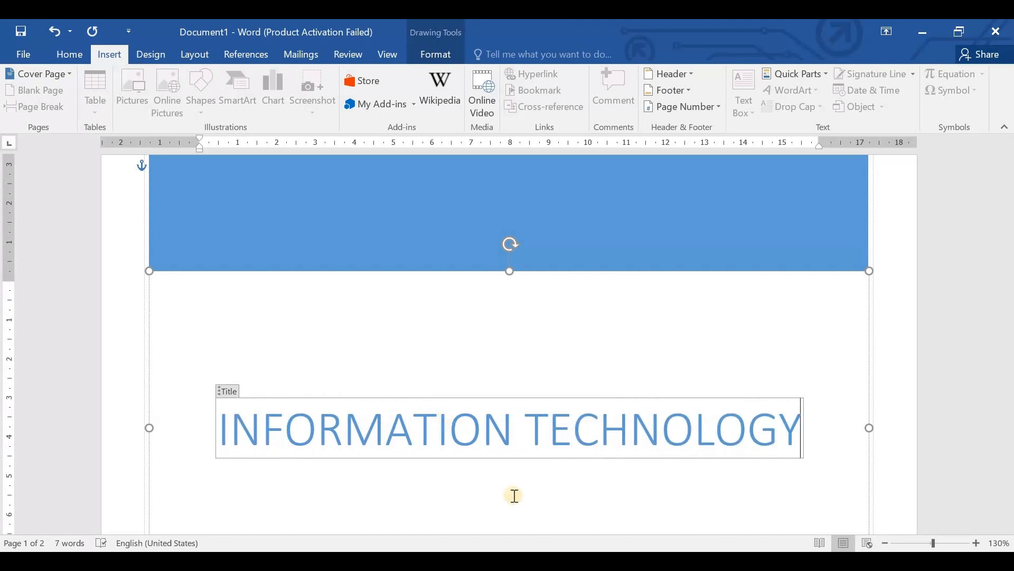
- Replace the author text near the foot of the cover page with "ICT Geeks"
{"action": "scroll", "coordinate": [681, 441], "scroll_direction": "down", "scroll_amount": 3}
{"action": "scroll", "coordinate": [681, 441], "scroll_direction": "down", "scroll_amount": 12}
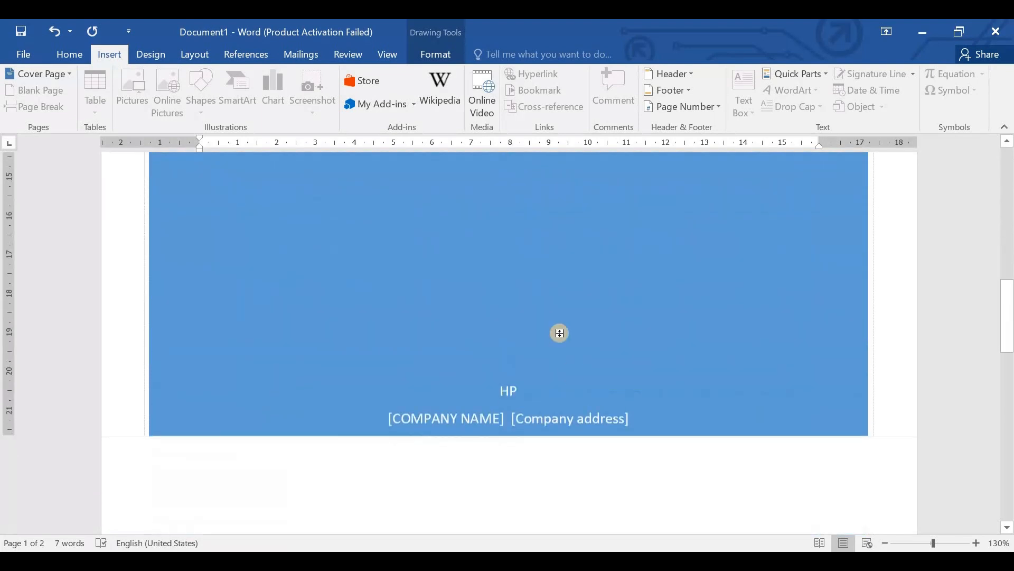
{"action": "left_click", "coordinate": [526, 290]}
{"action": "key", "text": "BackSpace"}
{"action": "key", "text": "BackSpace"}
{"action": "type", "text": "ICT G"}
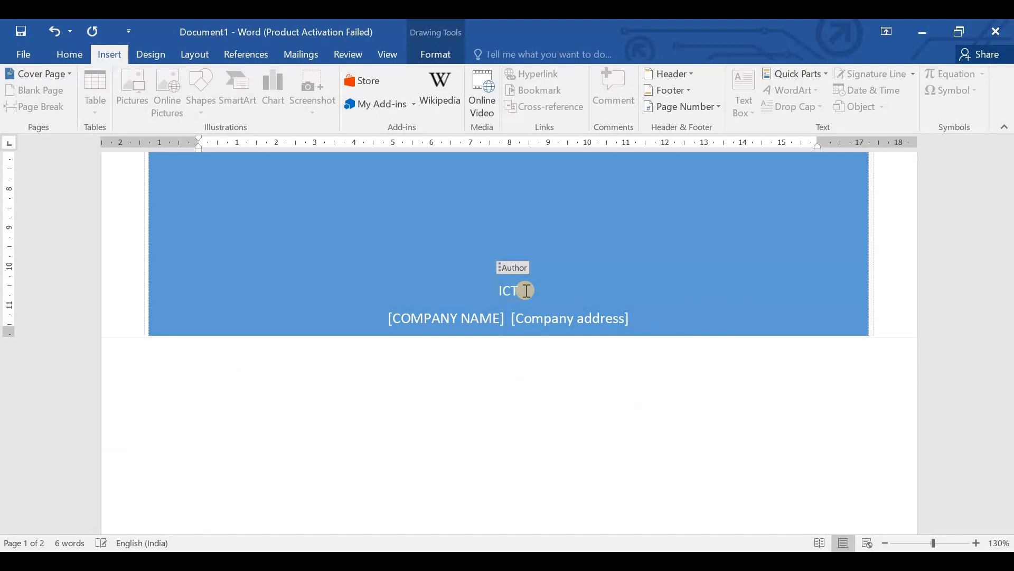
{"action": "type", "text": "eeks"}
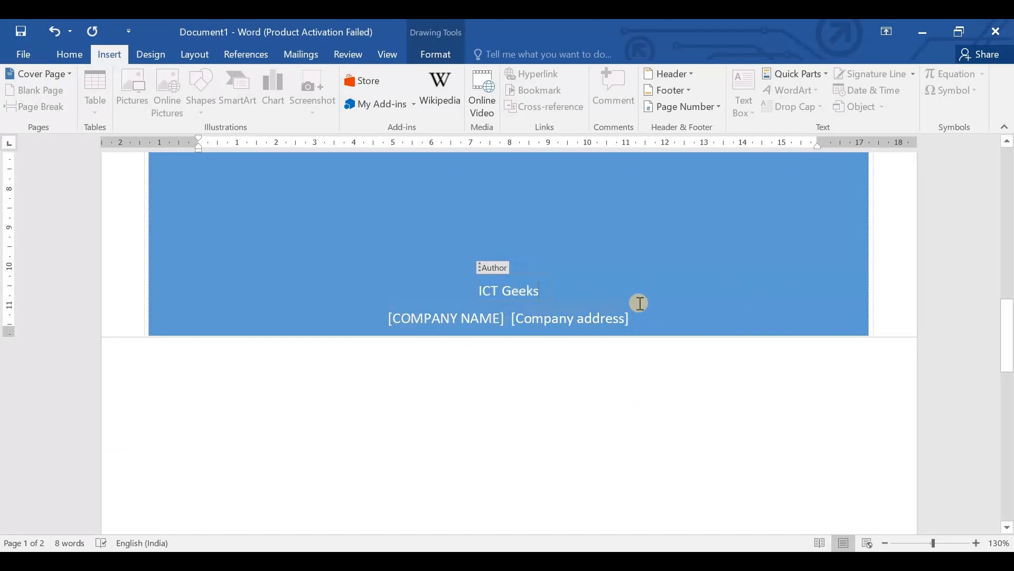
- Select the title box's contents and examine the built-in cover page designs and the options for more, removing or saving cover pages
{"action": "scroll", "coordinate": [639, 303], "scroll_direction": "up", "scroll_amount": 10}
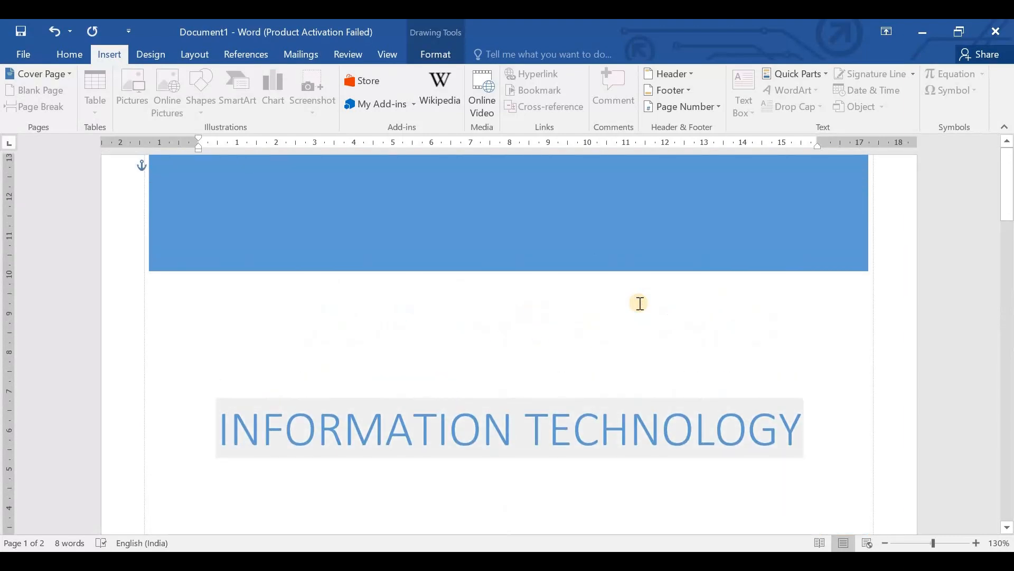
{"action": "left_click", "coordinate": [166, 315]}
{"action": "key", "text": "ctrl+a"}
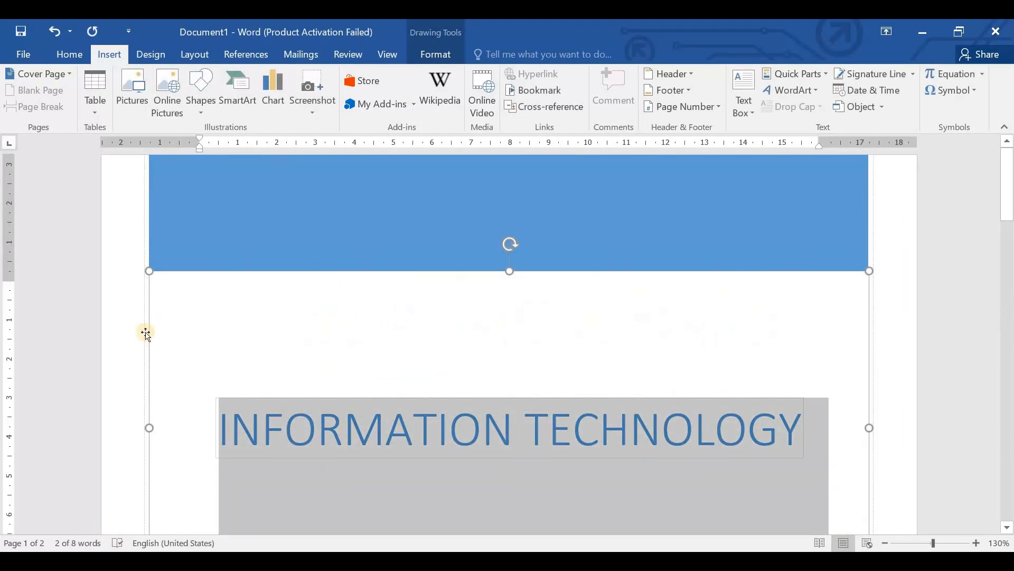
{"action": "left_click", "coordinate": [69, 56]}
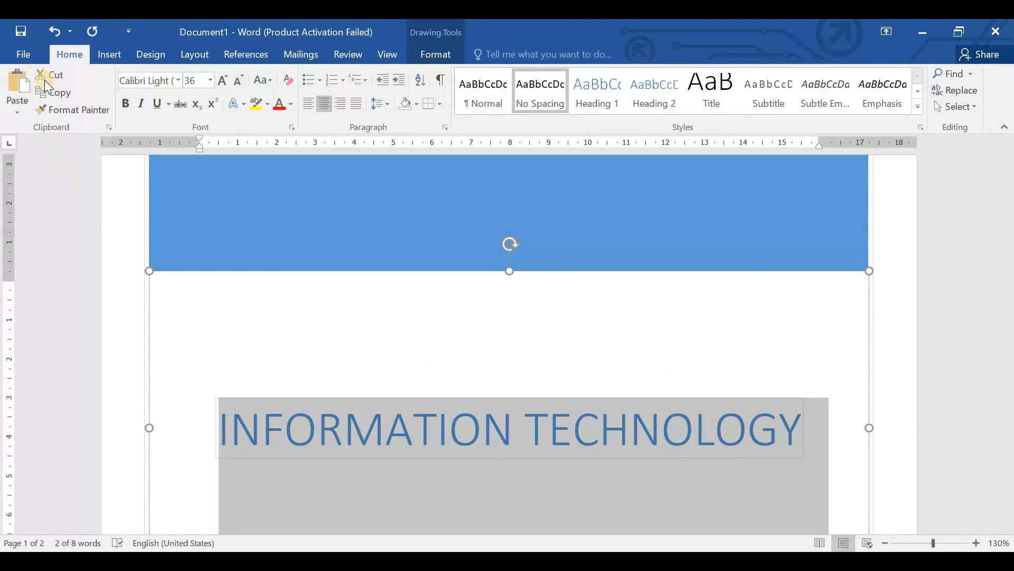
{"action": "left_click", "coordinate": [111, 53]}
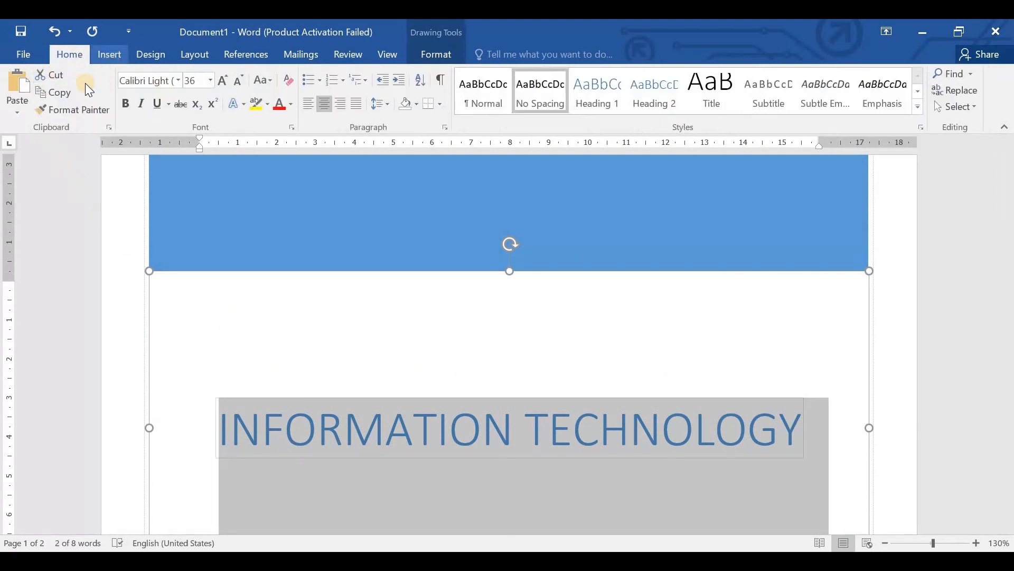
{"action": "left_click", "coordinate": [71, 76]}
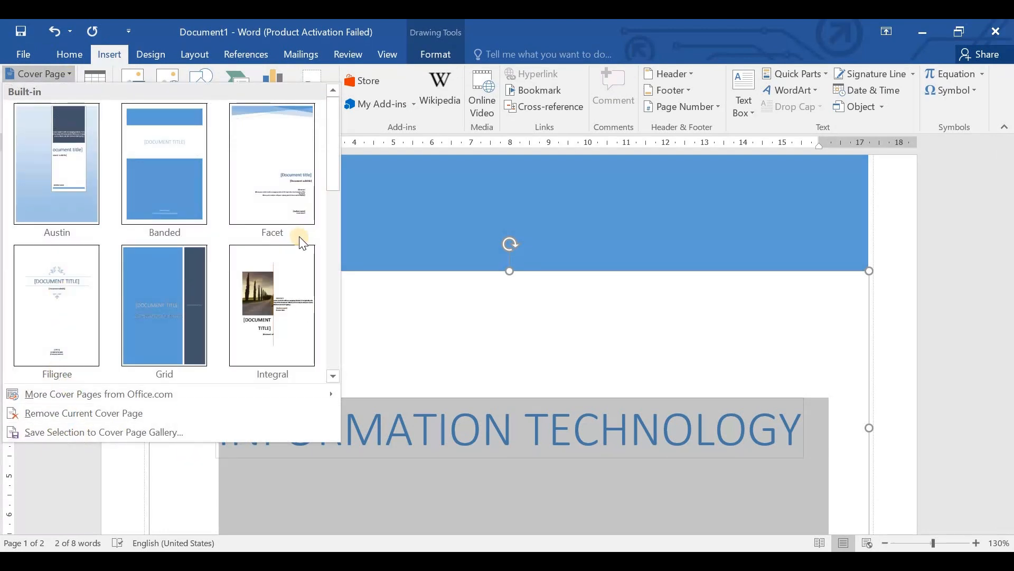
{"action": "scroll", "coordinate": [296, 251], "scroll_direction": "down", "scroll_amount": 5}
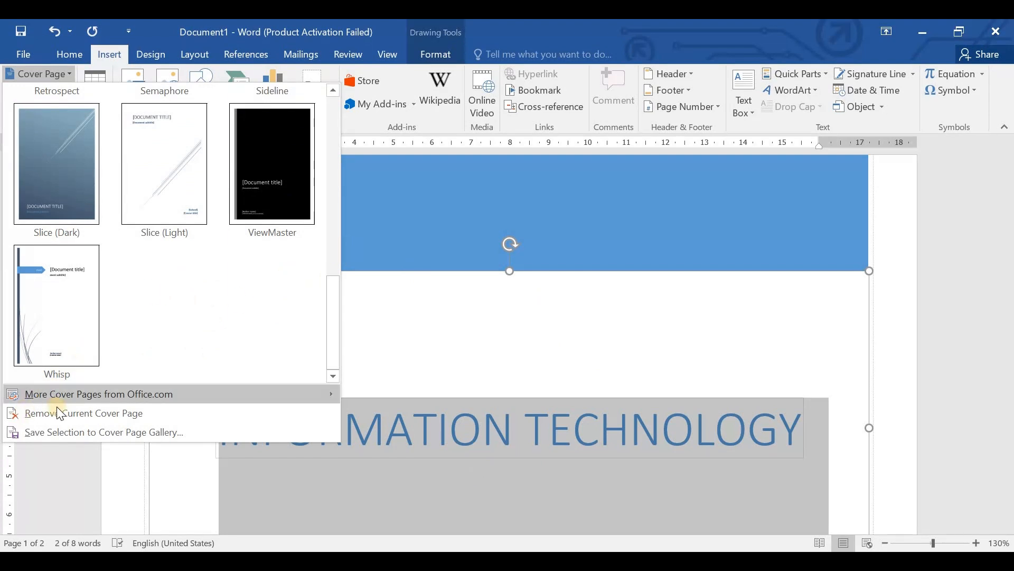
{"action": "mouse_move", "coordinate": [90, 398]}
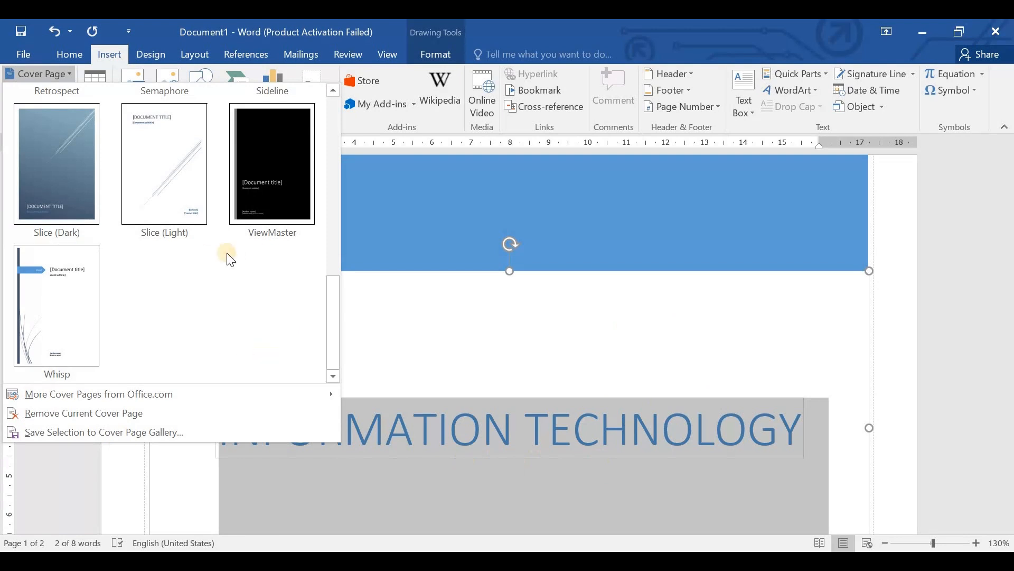
- Leave the cover page gallery and delete the selected contents of the cover page's title box
{"action": "left_click", "coordinate": [64, 81]}
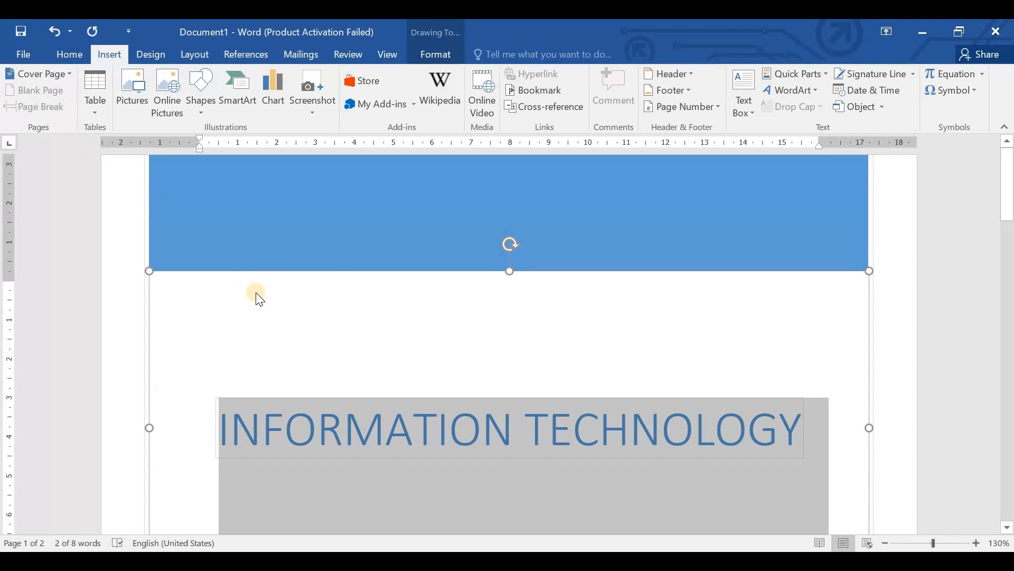
{"action": "key", "text": "Delete"}
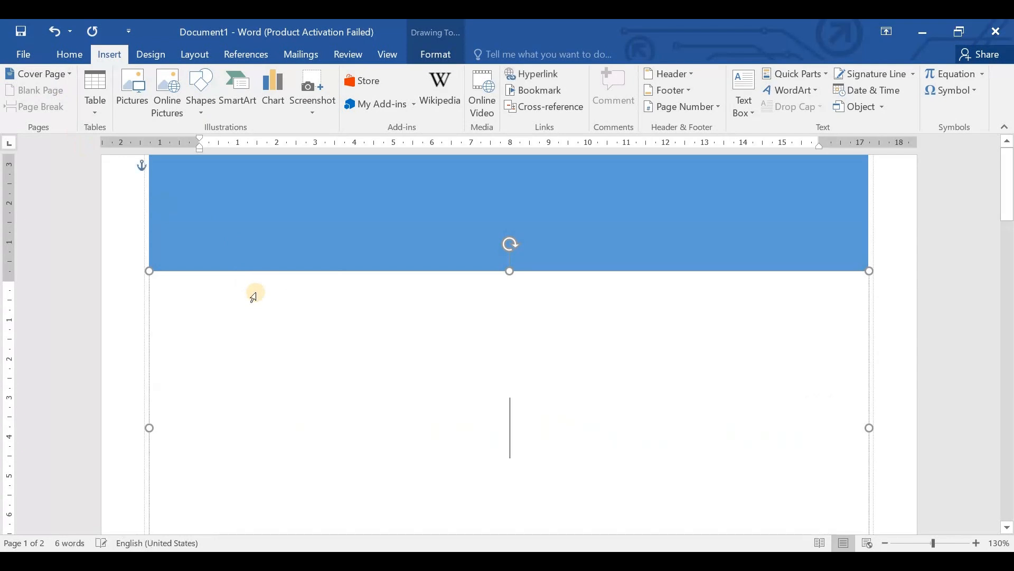
{"action": "left_click", "coordinate": [217, 212]}
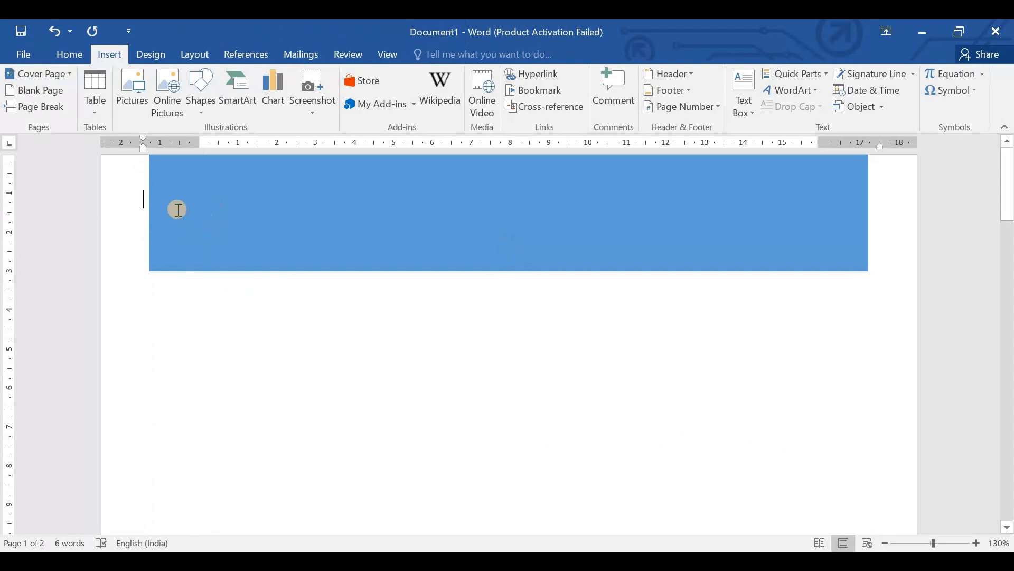
- Undo all the cover page edits and the Banded cover page's insertion, back to the blank document
{"action": "key", "text": "ctrl+z"}
{"action": "key", "text": "ctrl+z"}
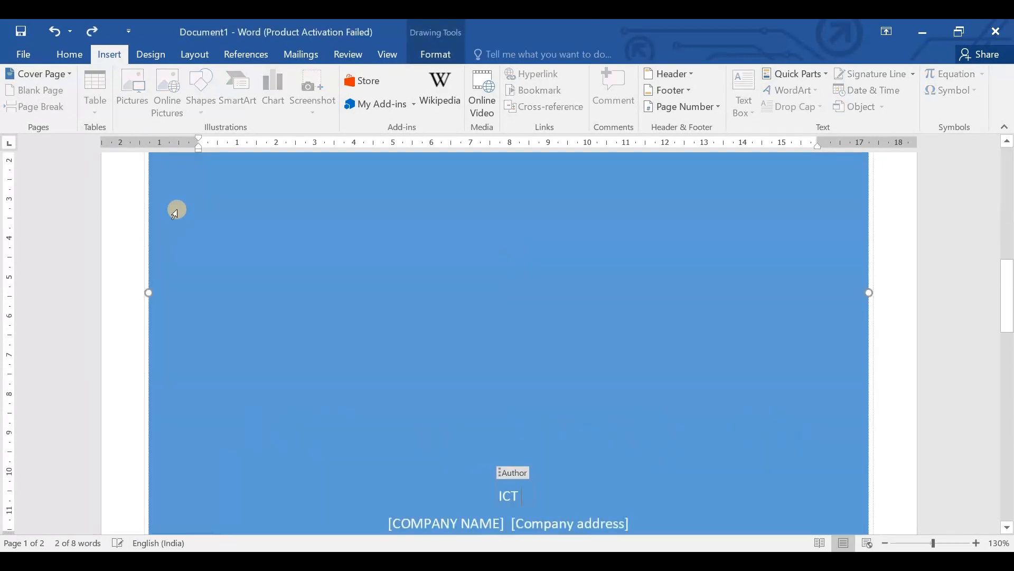
{"action": "key", "text": "ctrl+z"}
{"action": "key", "text": "ctrl+z"}
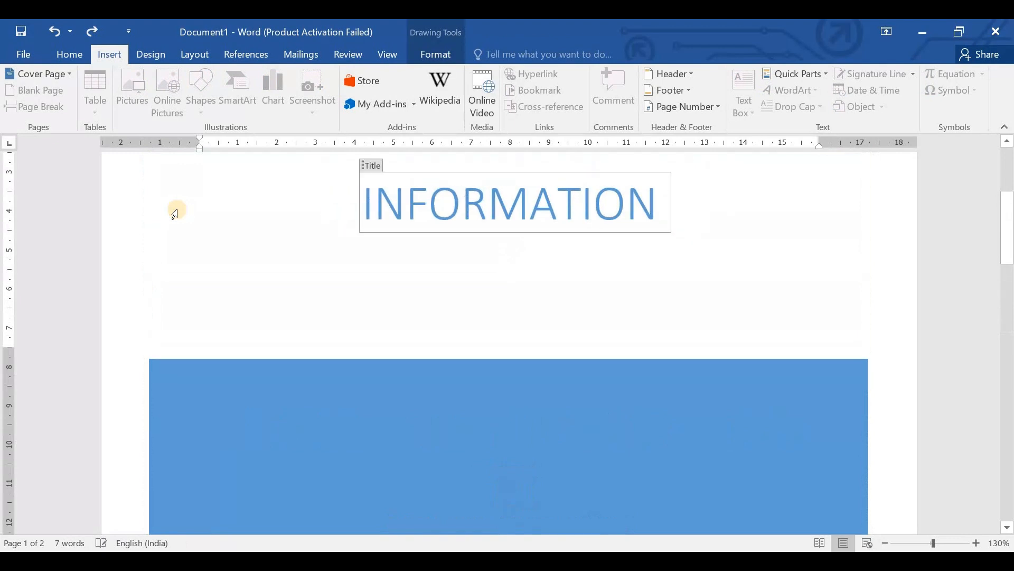
{"action": "key", "text": "ctrl+z"}
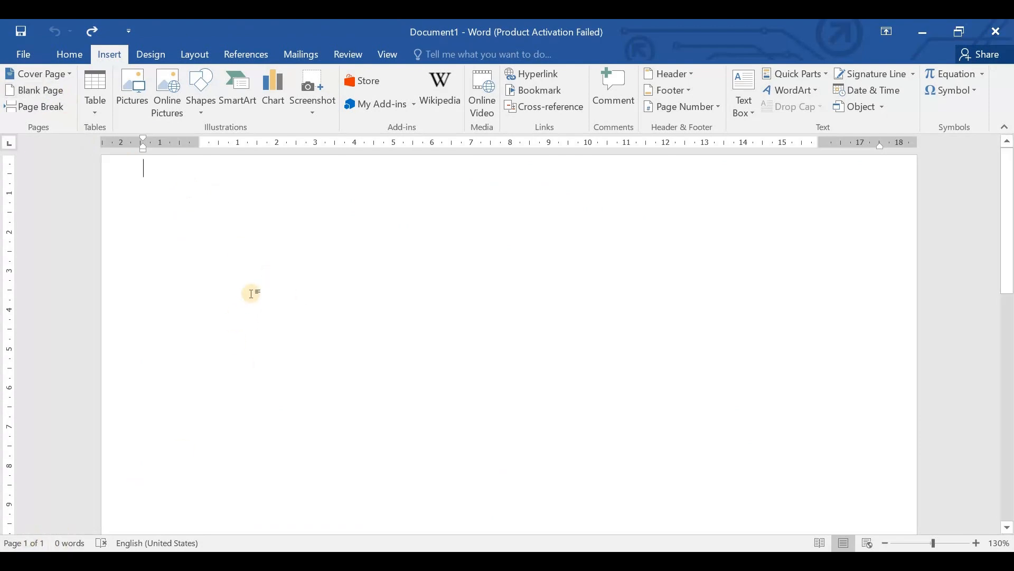
- Generate sample paragraphs in the blank document with the =rand() function
{"action": "type", "text": "=rand"}
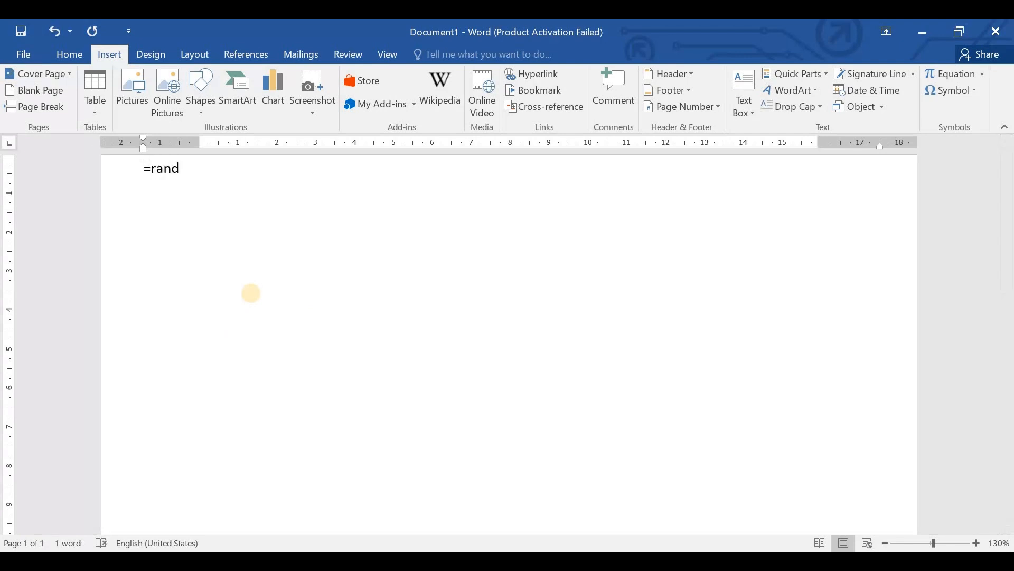
{"action": "type", "text": "()"}
{"action": "key", "text": "Return"}
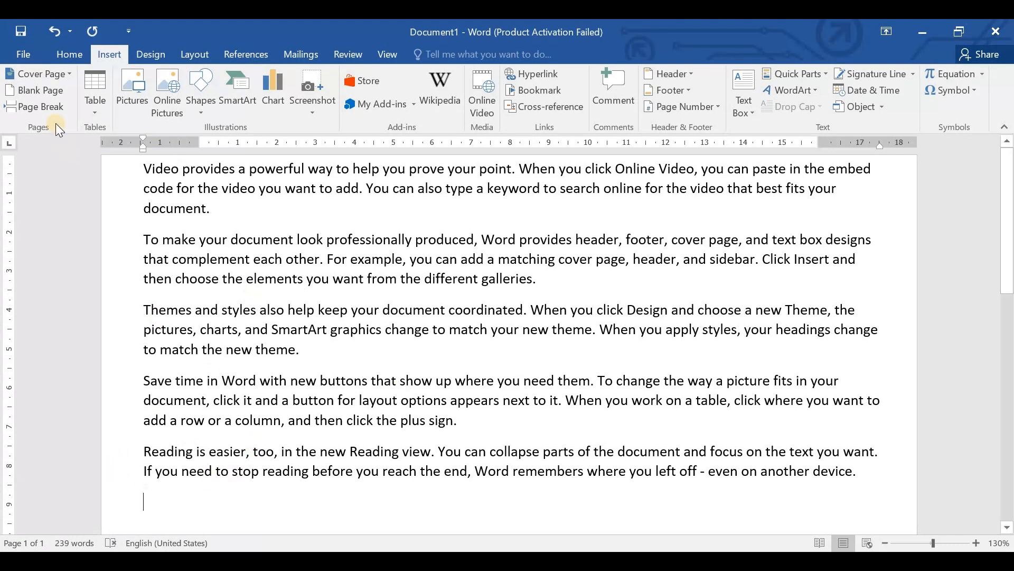
- Insert a blank page after the sample text and review both pages of the document
{"action": "left_click", "coordinate": [38, 90]}
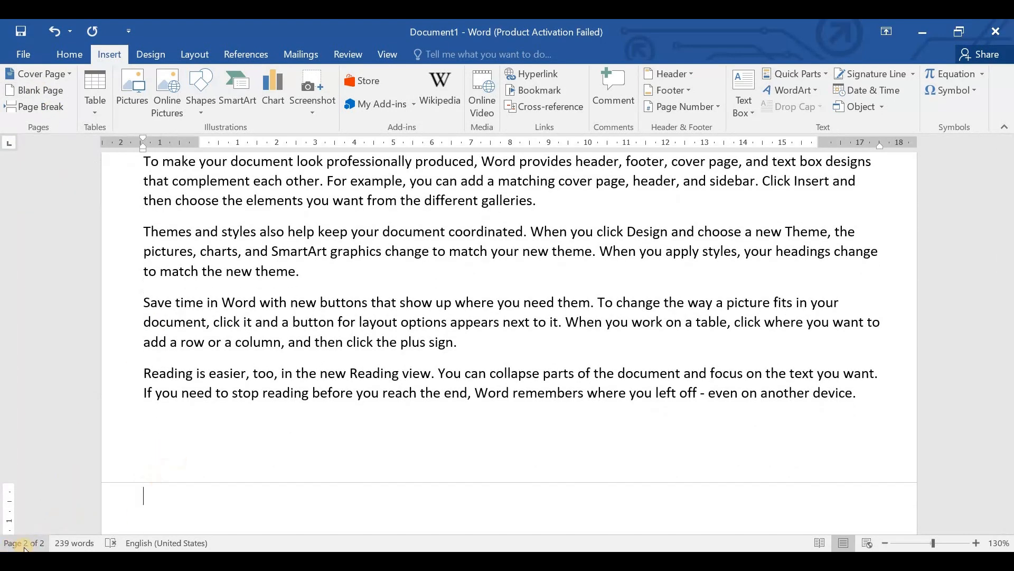
{"action": "scroll", "coordinate": [342, 307], "scroll_direction": "up", "scroll_amount": 3}
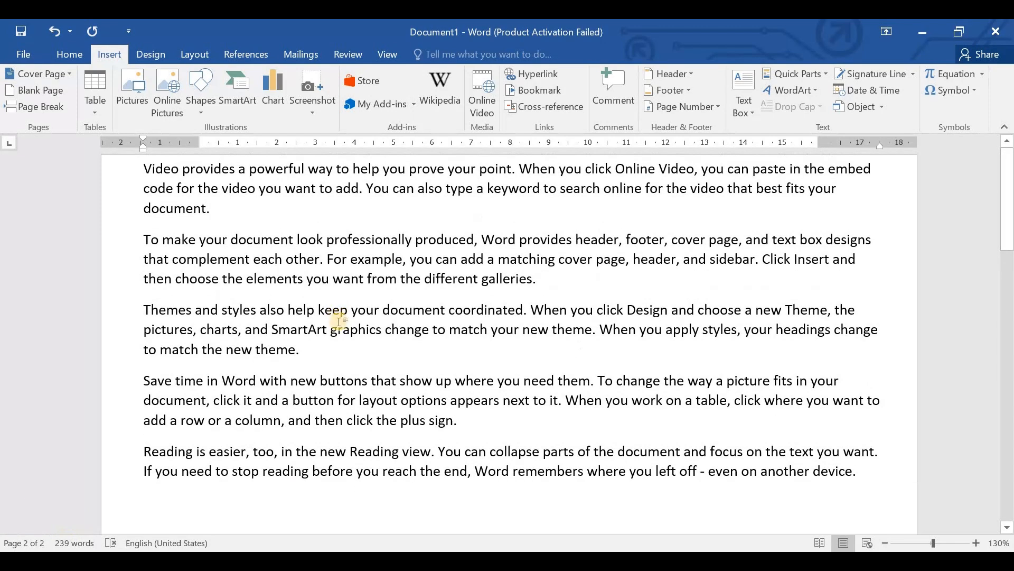
{"action": "scroll", "coordinate": [335, 312], "scroll_direction": "down", "scroll_amount": 8}
{"action": "scroll", "coordinate": [308, 355], "scroll_direction": "up", "scroll_amount": 6}
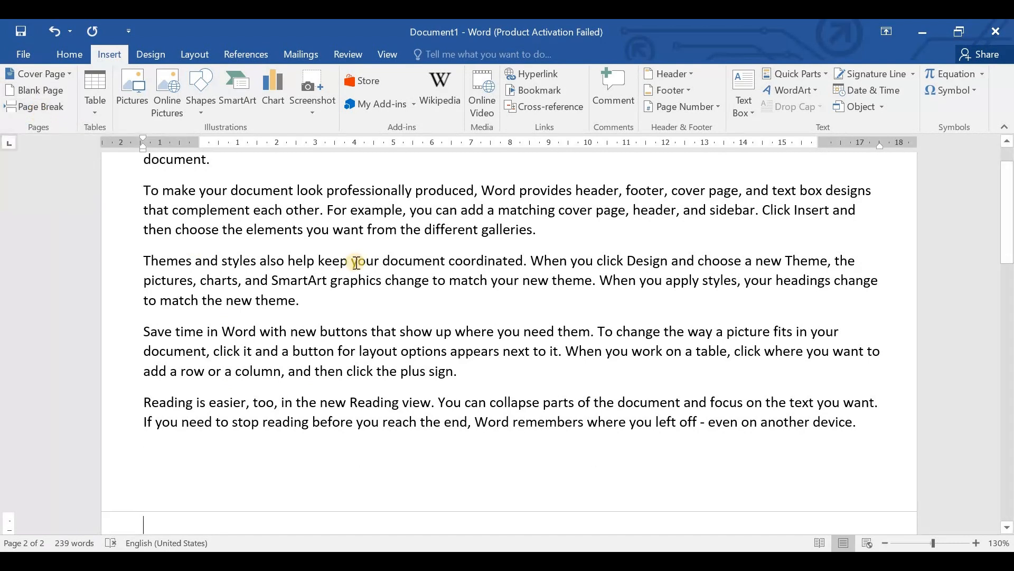
{"action": "scroll", "coordinate": [356, 263], "scroll_direction": "up", "scroll_amount": 1}
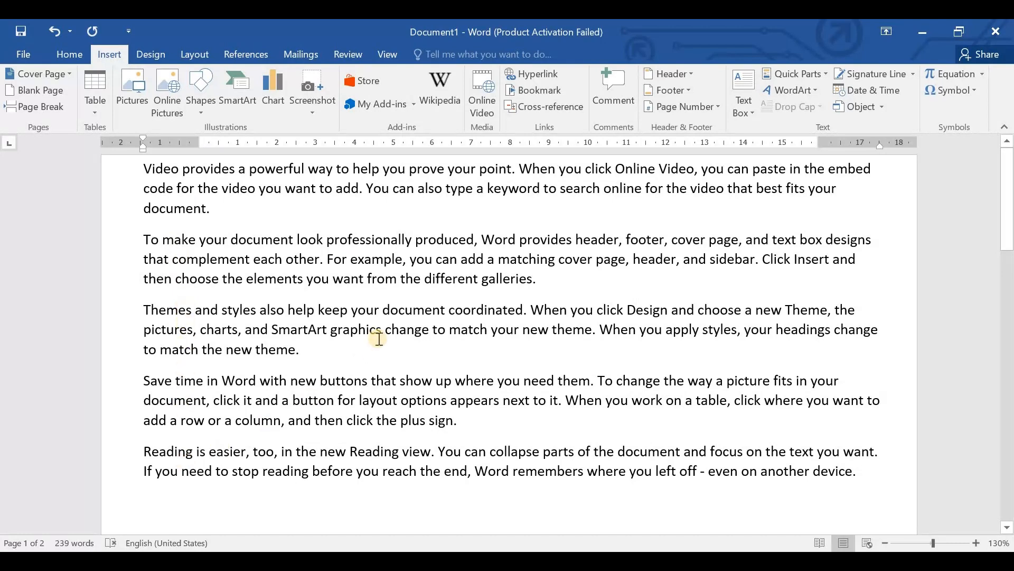
- Insert a page break after the second paragraph and review how the text is split across the pages
{"action": "left_click", "coordinate": [547, 285]}
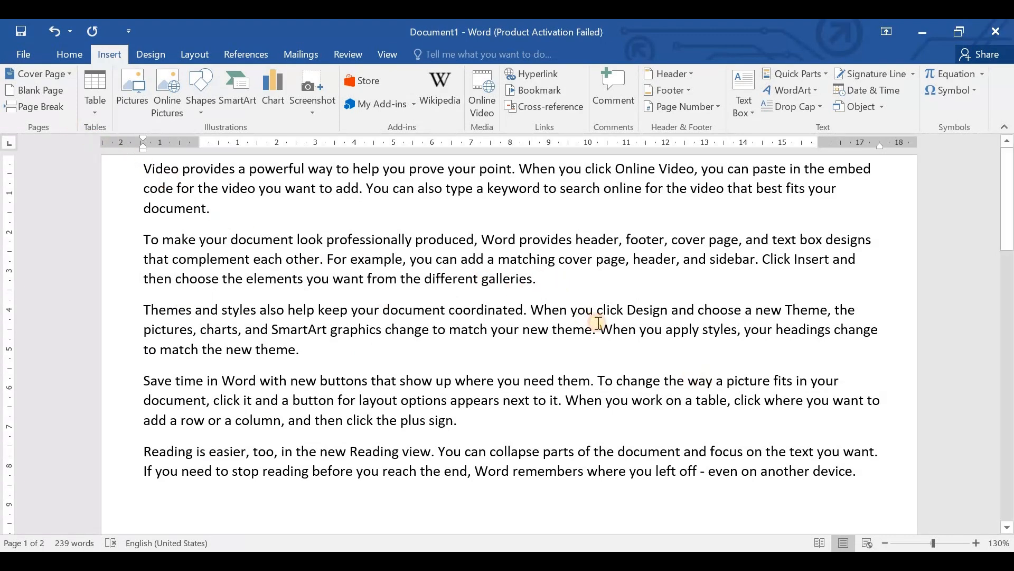
{"action": "left_click", "coordinate": [52, 108]}
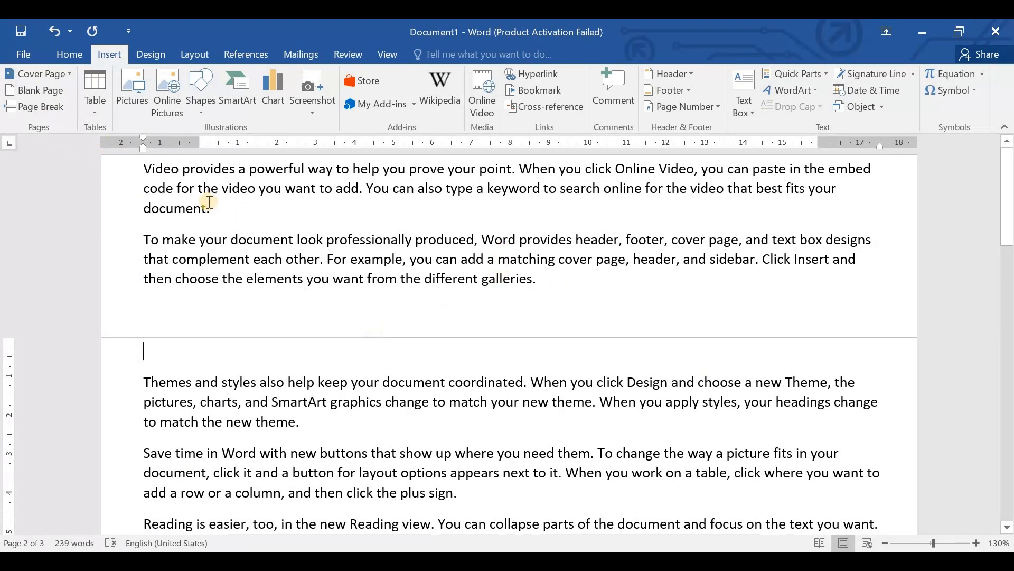
{"action": "left_click_drag", "start_coordinate": [143, 169], "coordinate": [550, 283]}
{"action": "scroll", "coordinate": [238, 314], "scroll_direction": "down", "scroll_amount": 3}
{"action": "scroll", "coordinate": [285, 351], "scroll_direction": "down", "scroll_amount": 4}
{"action": "scroll", "coordinate": [288, 361], "scroll_direction": "up", "scroll_amount": 7}
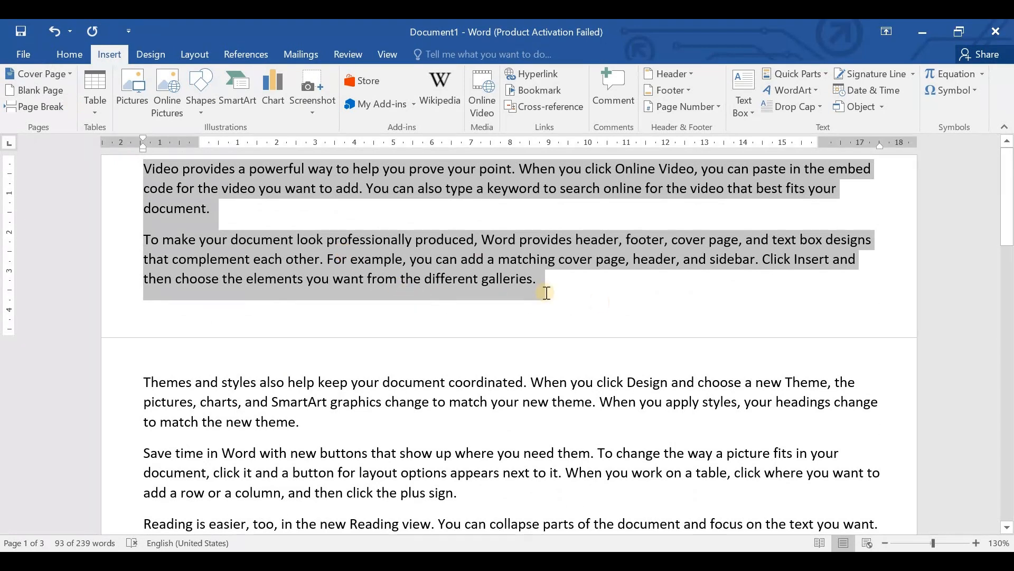
{"action": "left_click", "coordinate": [600, 302]}
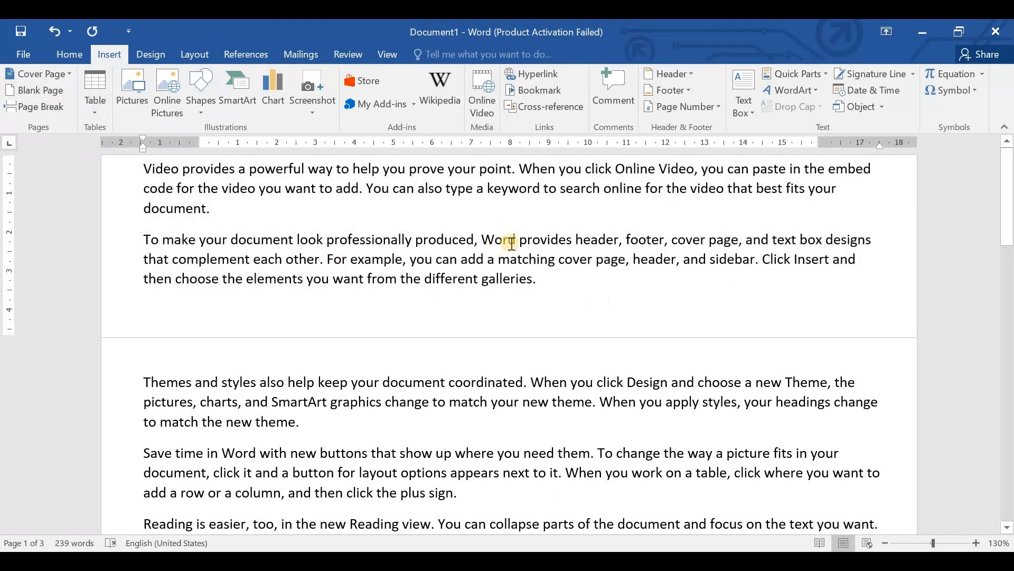
- Undo the page break, blank page and sample text, and delete the remaining =rand() line
{"action": "key", "text": "ctrl+z"}
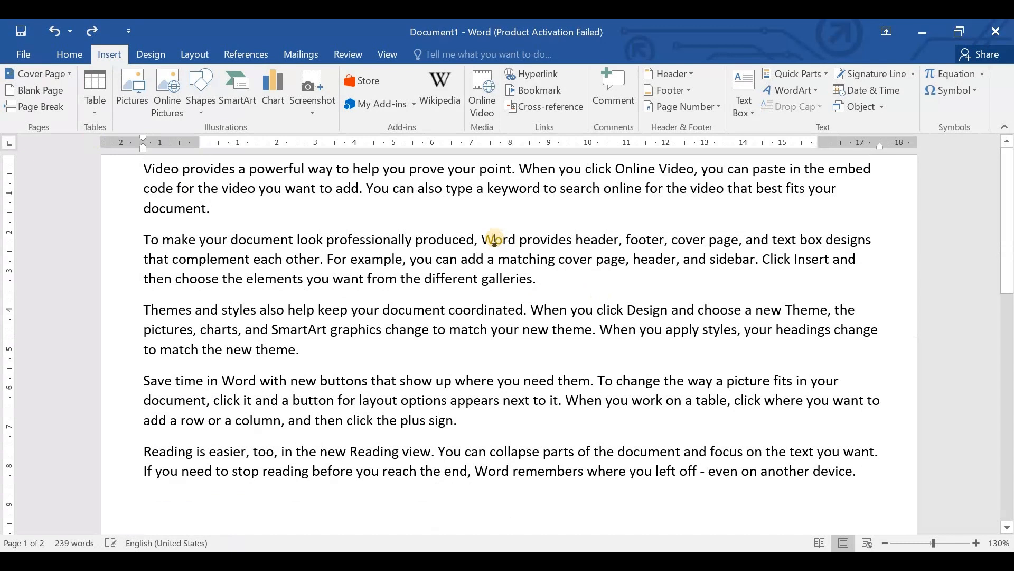
{"action": "key", "text": "ctrl+z"}
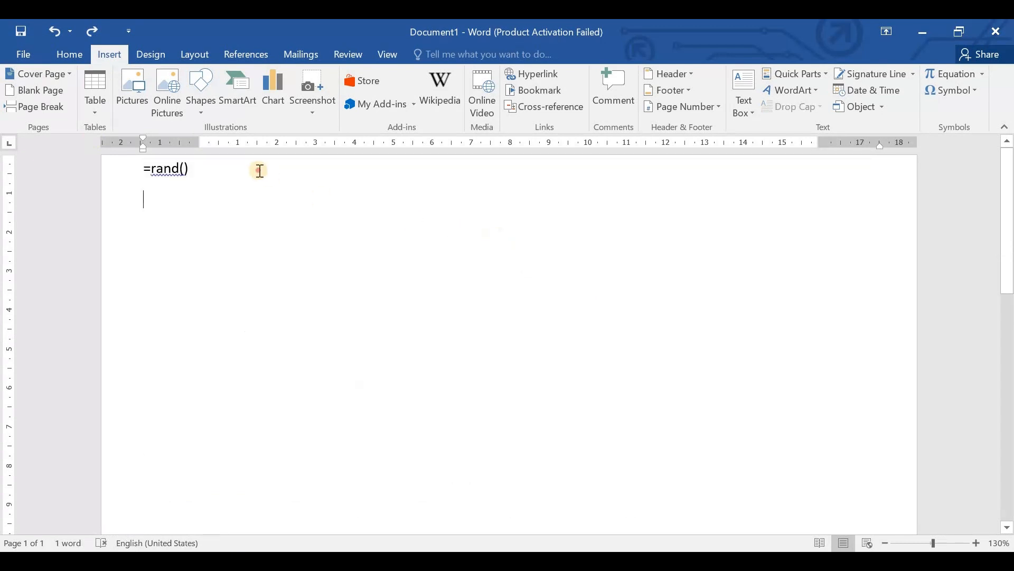
{"action": "left_click", "coordinate": [259, 171]}
{"action": "key", "text": "ctrl+a"}
{"action": "key", "text": "Delete"}
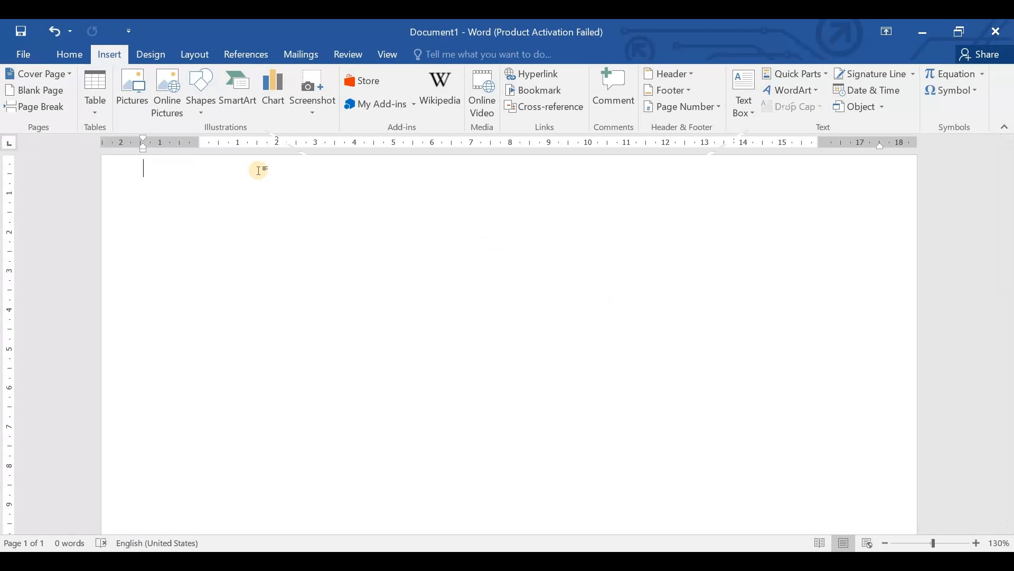
- Create a new blank document and insert a table of 10 columns by 8 rows
{"action": "key", "text": "ctrl+n"}
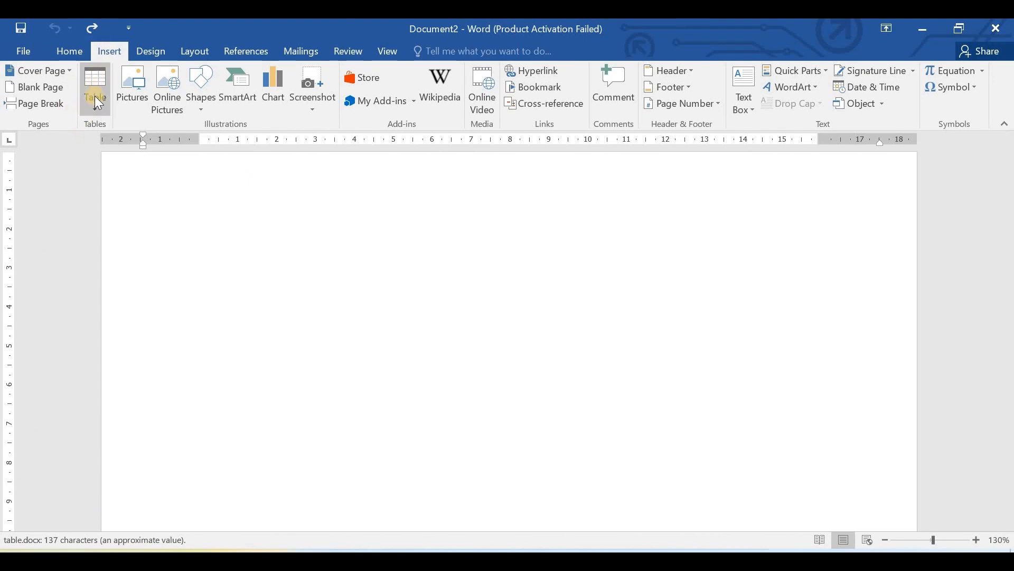
{"action": "left_click", "coordinate": [93, 97]}
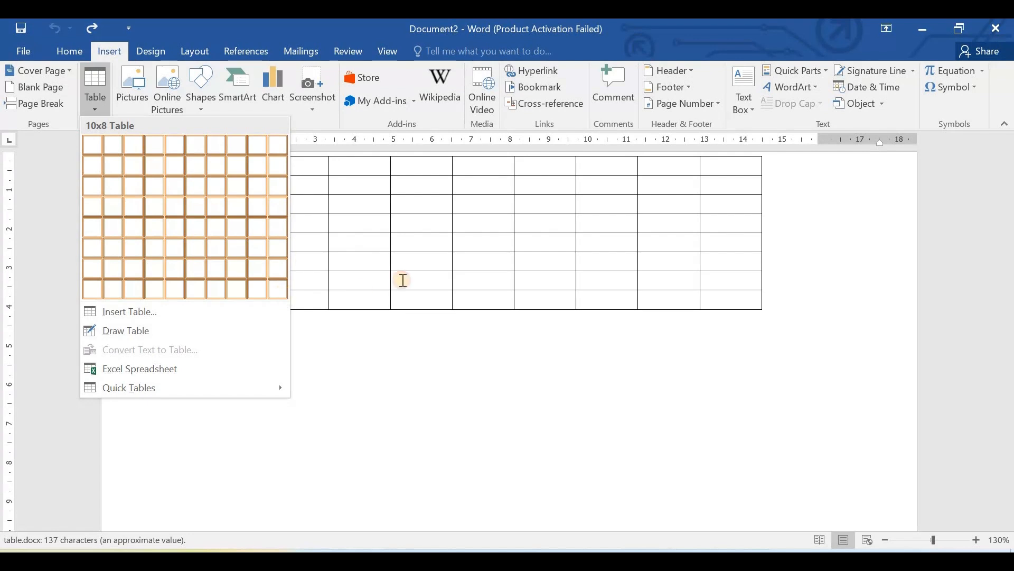
{"action": "left_click", "coordinate": [283, 294]}
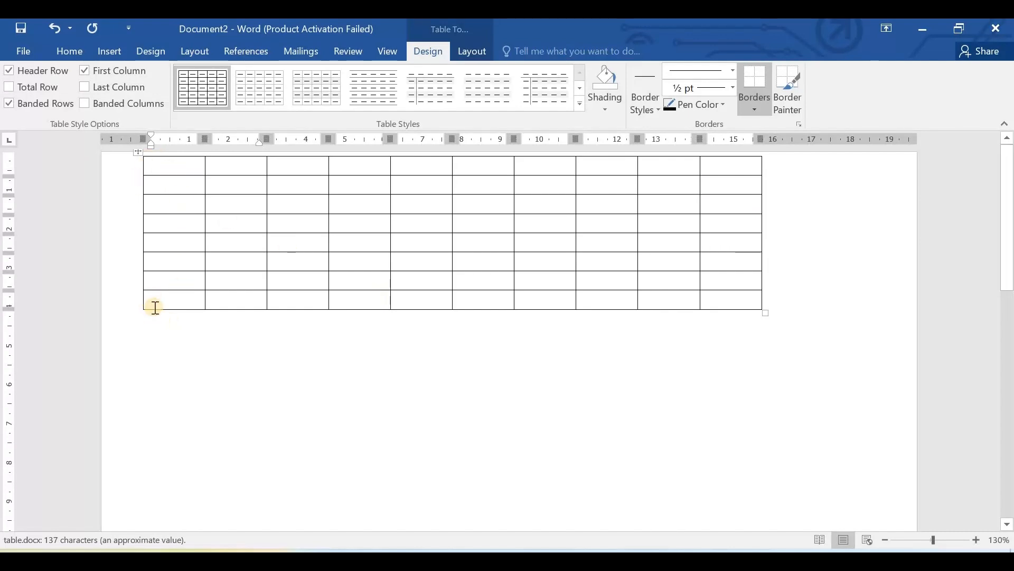
- Add two rows below the table's last row and one below its sixth row, and enlarge the whole table proportionally
{"action": "mouse_move", "coordinate": [136, 310]}
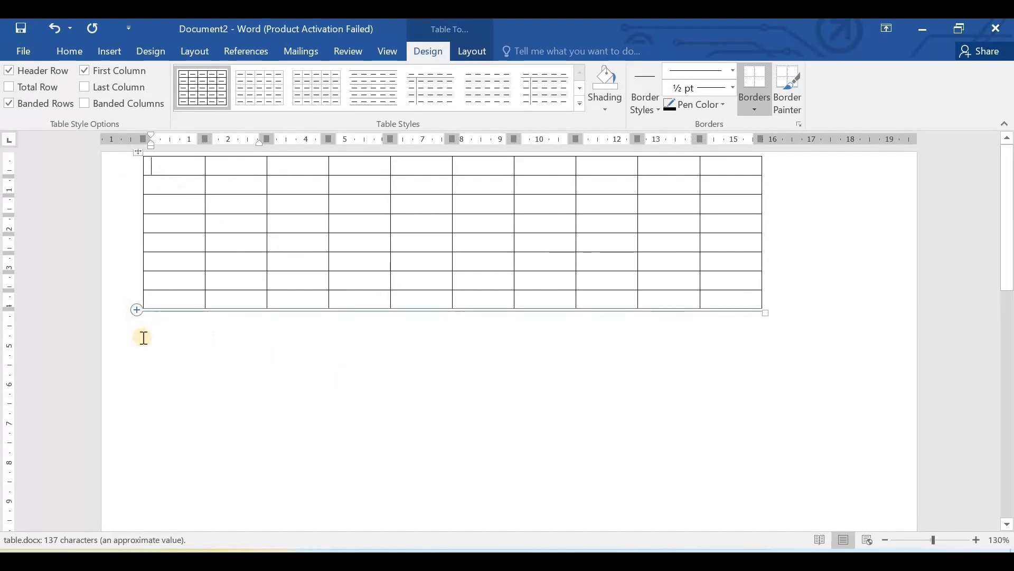
{"action": "left_click", "coordinate": [137, 309]}
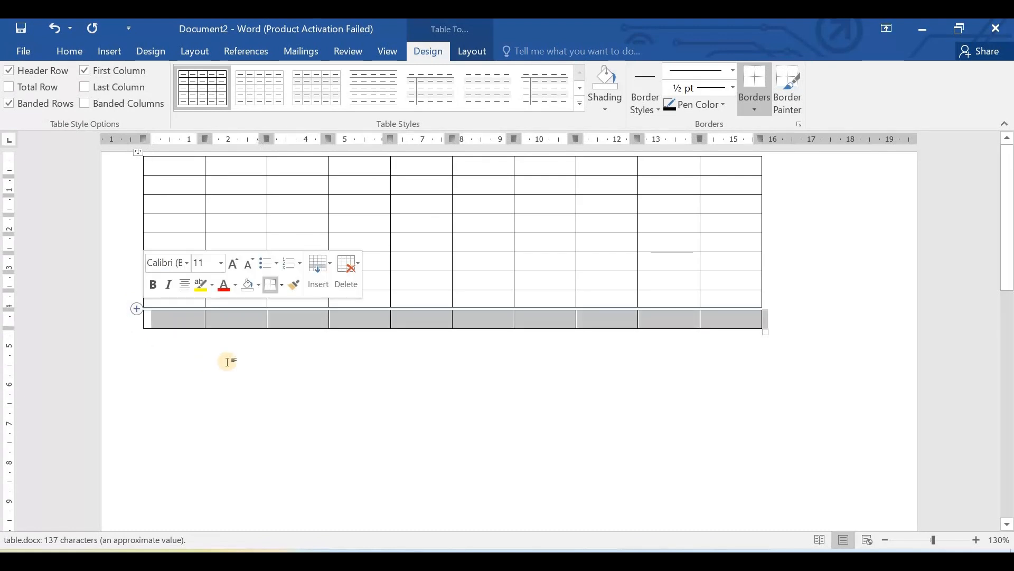
{"action": "left_click", "coordinate": [136, 329]}
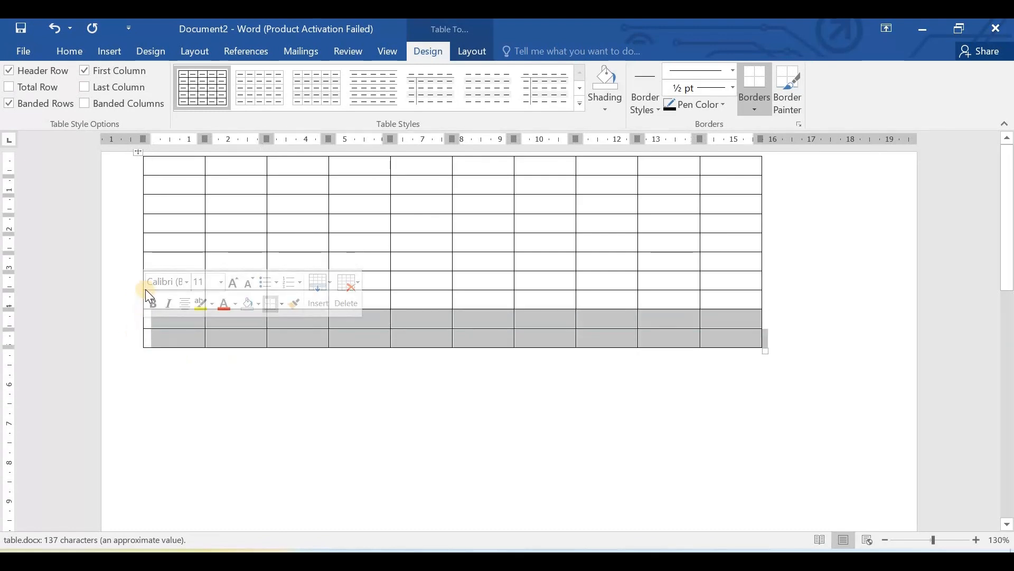
{"action": "left_click", "coordinate": [330, 410]}
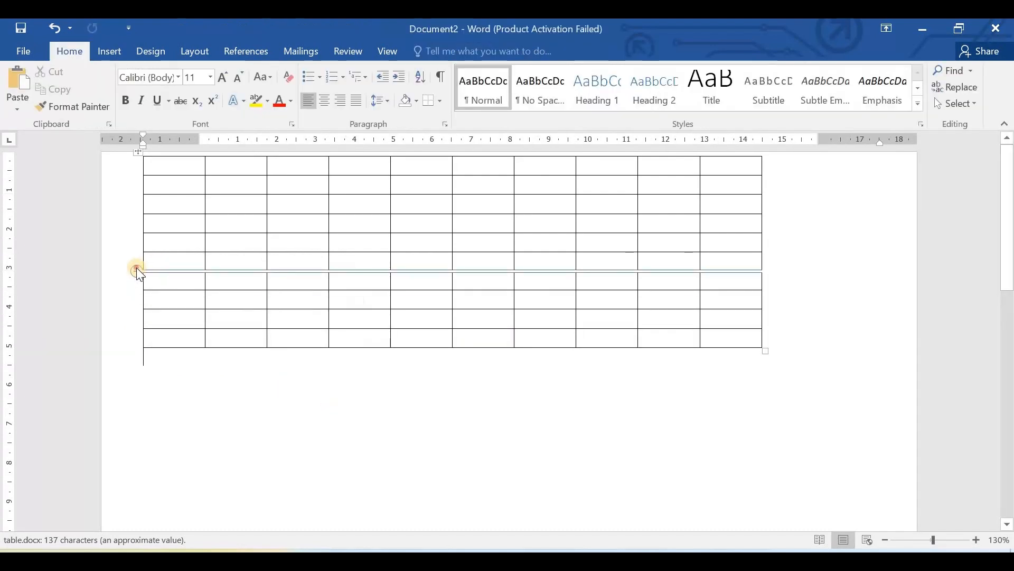
{"action": "left_click", "coordinate": [136, 269]}
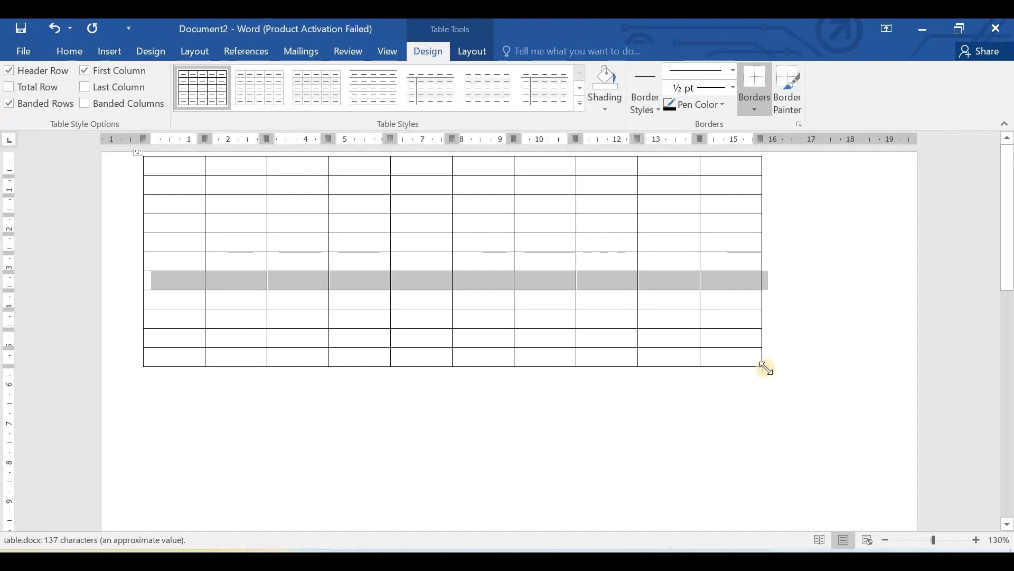
{"action": "left_click_drag", "start_coordinate": [766, 368], "coordinate": [889, 471]}
{"action": "left_click_drag", "start_coordinate": [866, 341], "coordinate": [831, 385]}
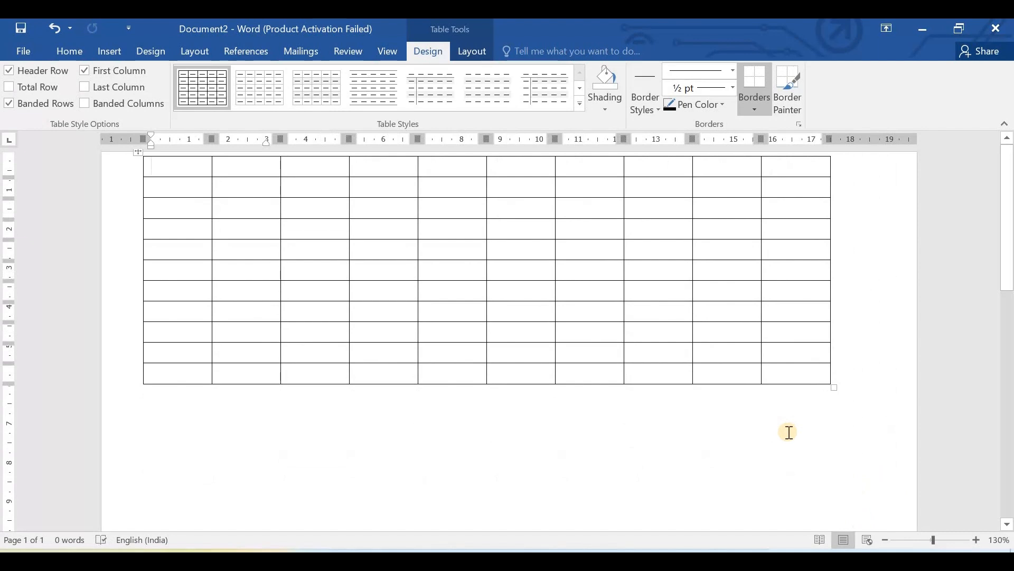
- Undo the table's resizing, the added rows and the table's insertion
{"action": "key", "text": "ctrl+z"}
{"action": "key", "text": "ctrl+z"}
{"action": "key", "text": "ctrl+z"}
{"action": "key", "text": "ctrl+z"}
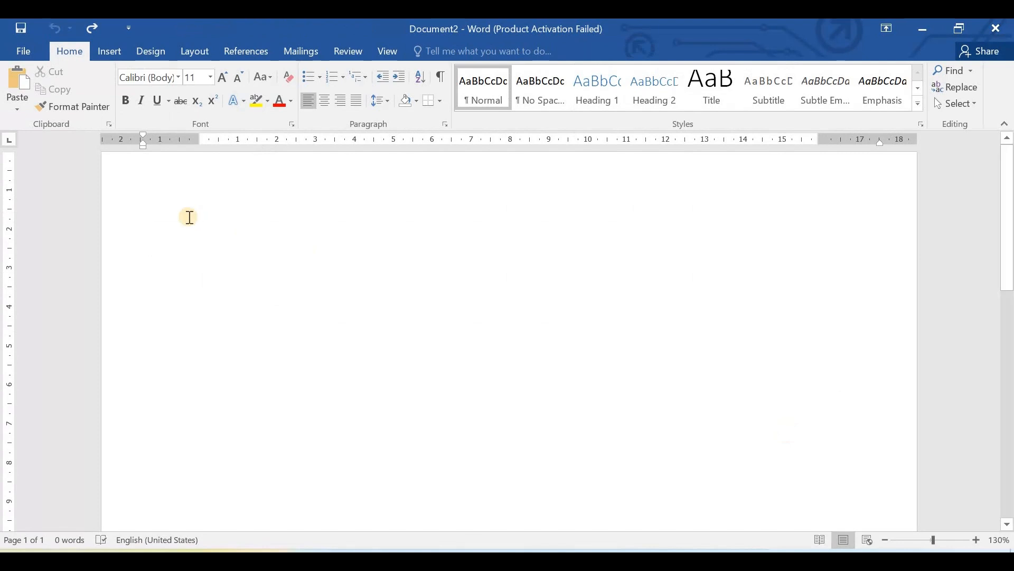
- Insert a table of 5 columns and 2 rows with automatic fixed column width by specifying its dimensions
{"action": "left_click", "coordinate": [113, 50]}
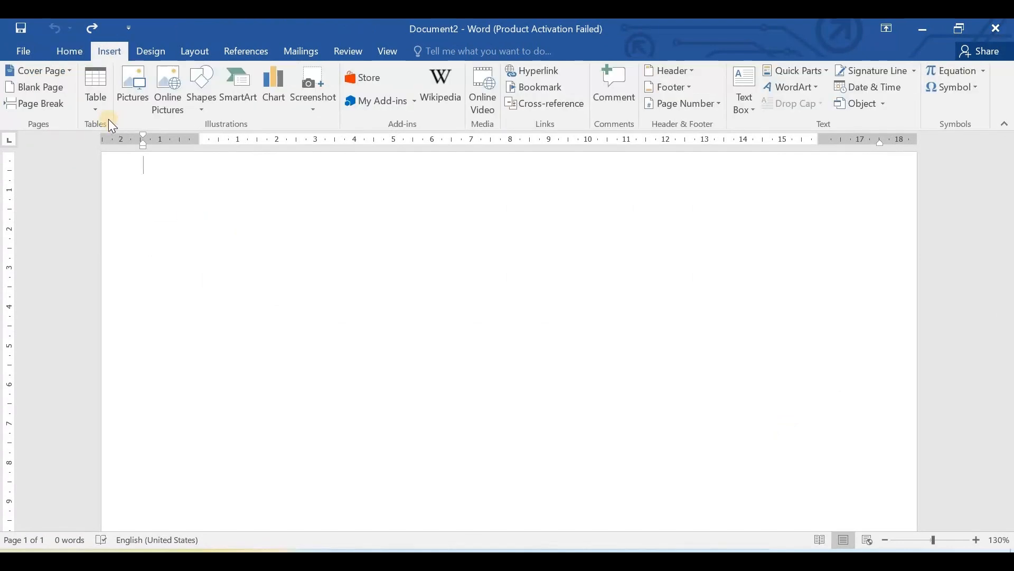
{"action": "left_click", "coordinate": [97, 100]}
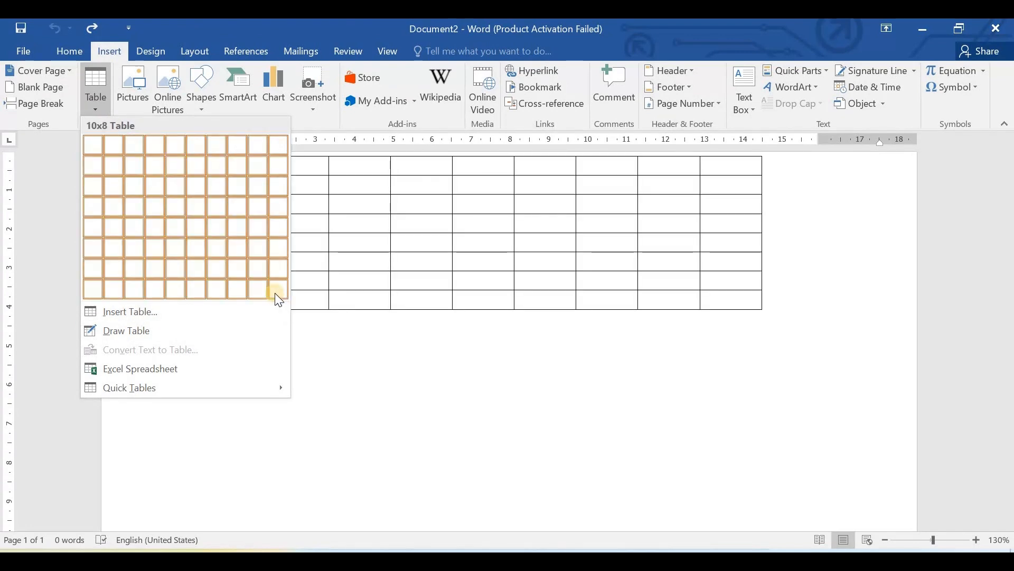
{"action": "left_click", "coordinate": [150, 312]}
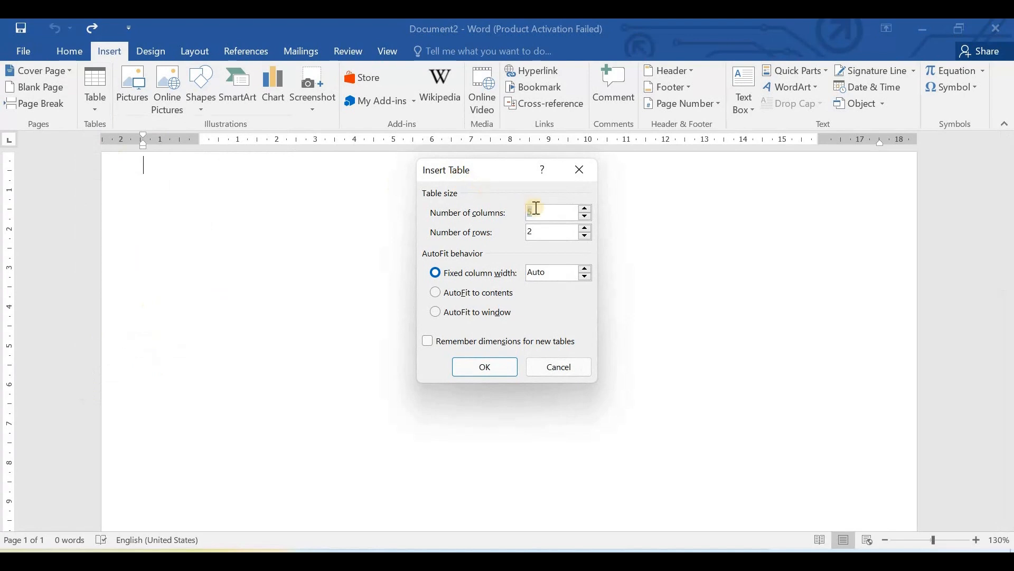
{"action": "left_click", "coordinate": [561, 212]}
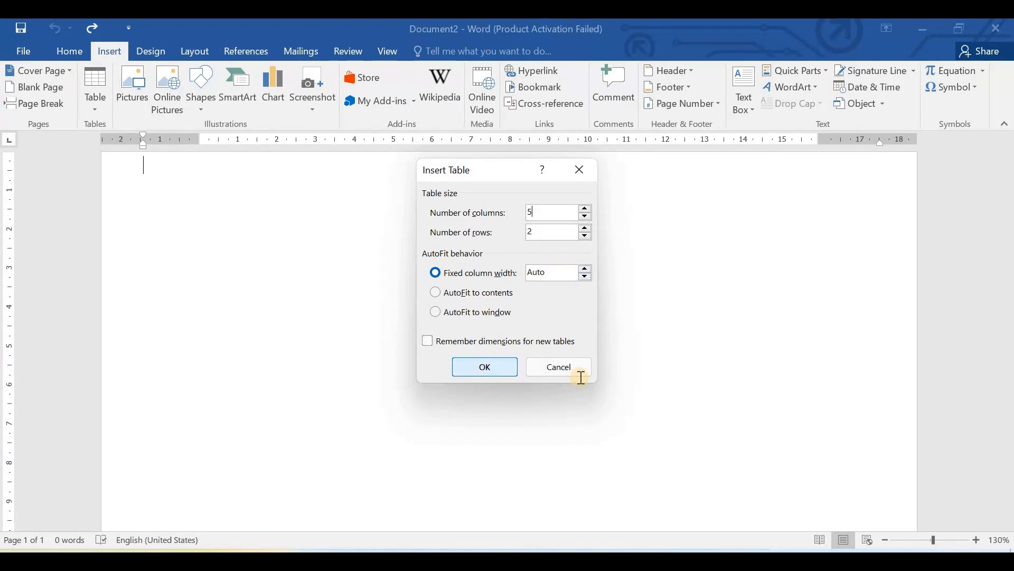
{"action": "key", "text": "Return"}
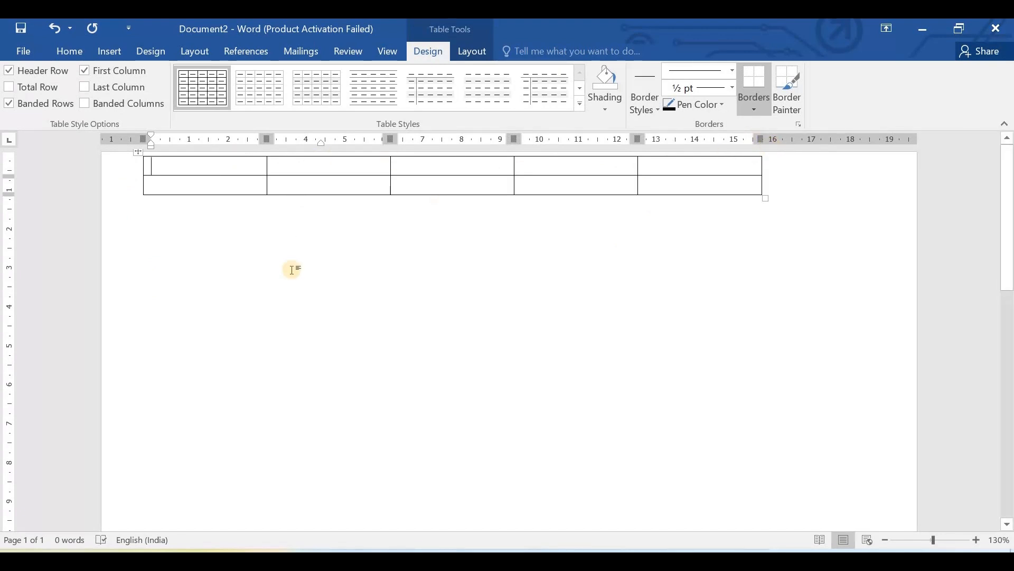
- Undo the insertion of the five-column table and return to the insertion commands
{"action": "key", "text": "ctrl+z"}
{"action": "left_click", "coordinate": [105, 49]}
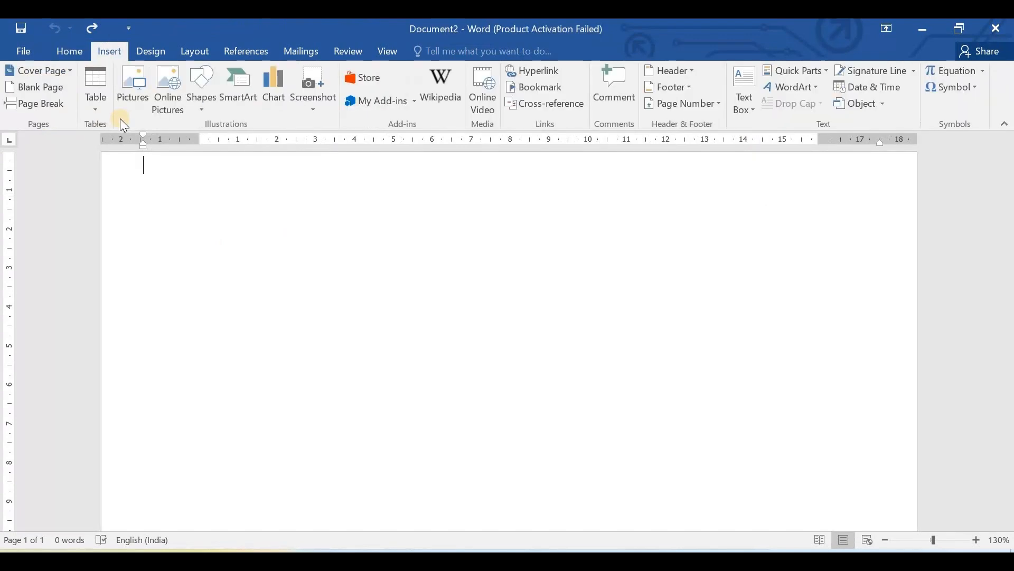
- Insert a table of 5 columns and 10 rows with a fixed column width of 2 cm, and undo its insertion
{"action": "left_click", "coordinate": [97, 102]}
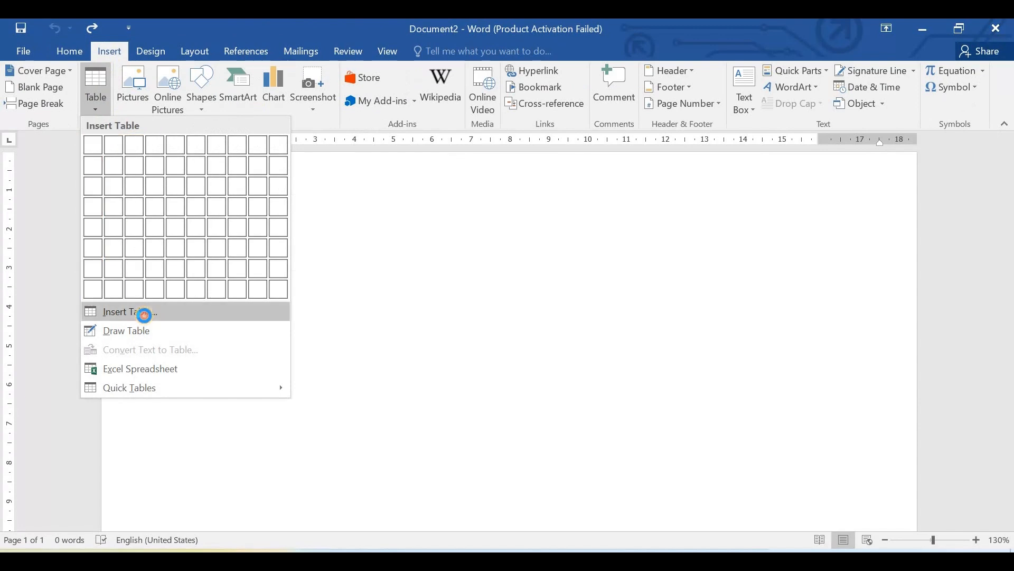
{"action": "left_click", "coordinate": [140, 313]}
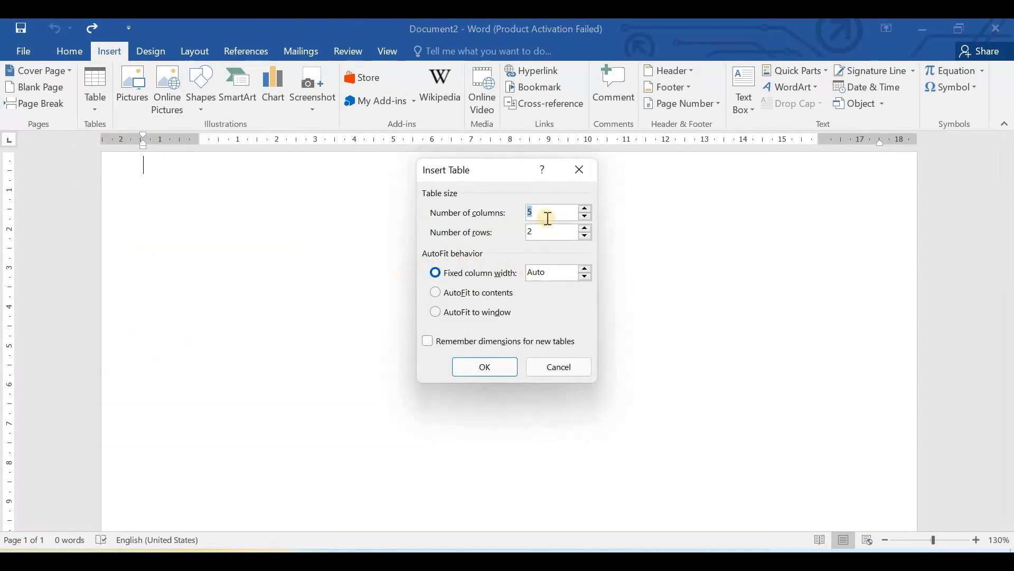
{"action": "left_click", "coordinate": [585, 270]}
{"action": "left_click", "coordinate": [586, 271]}
{"action": "left_click", "coordinate": [585, 270]}
{"action": "left_click", "coordinate": [585, 270]}
{"action": "left_click", "coordinate": [585, 270]}
{"action": "left_click", "coordinate": [585, 271]}
{"action": "left_click", "coordinate": [585, 271]}
{"action": "left_click", "coordinate": [585, 270]}
{"action": "left_click", "coordinate": [586, 270]}
{"action": "left_click", "coordinate": [585, 271]}
{"action": "left_click", "coordinate": [585, 271]}
{"action": "left_click", "coordinate": [585, 271]}
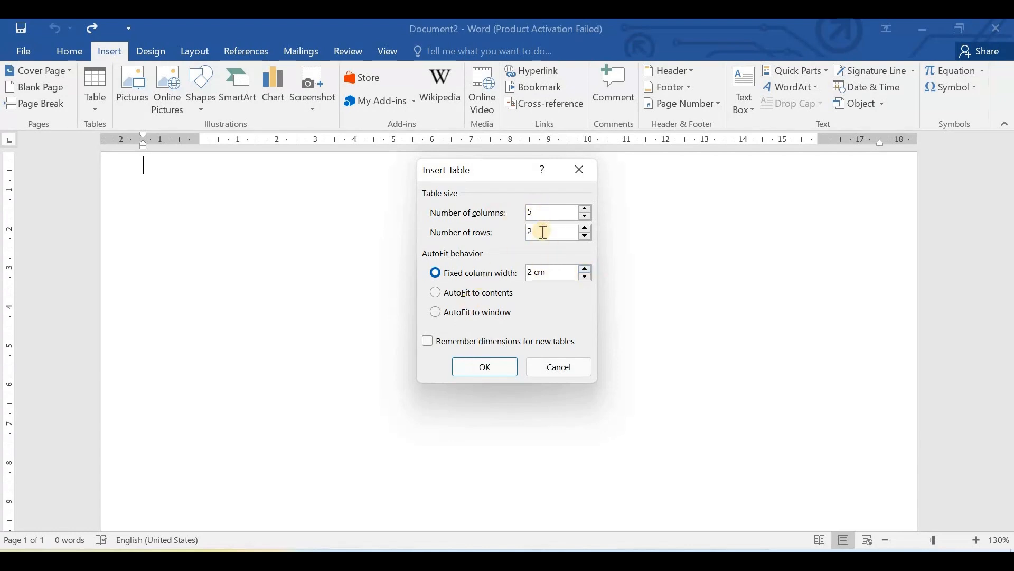
{"action": "left_click", "coordinate": [586, 229]}
{"action": "left_click", "coordinate": [585, 229]}
{"action": "left_click", "coordinate": [585, 230]}
{"action": "left_click", "coordinate": [586, 230]}
{"action": "left_click", "coordinate": [586, 229]}
{"action": "left_click", "coordinate": [480, 369]}
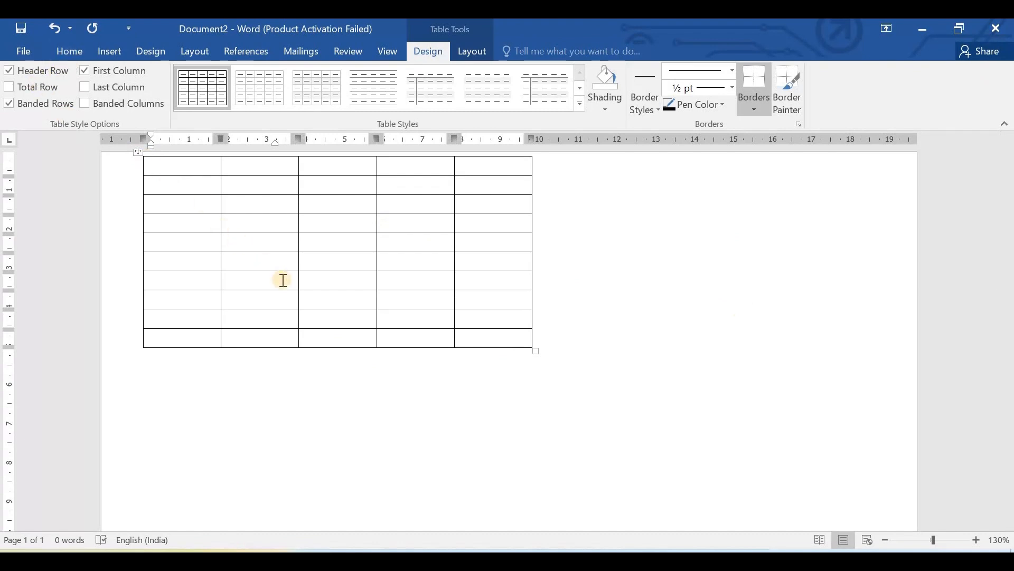
{"action": "key", "text": "ctrl+z"}
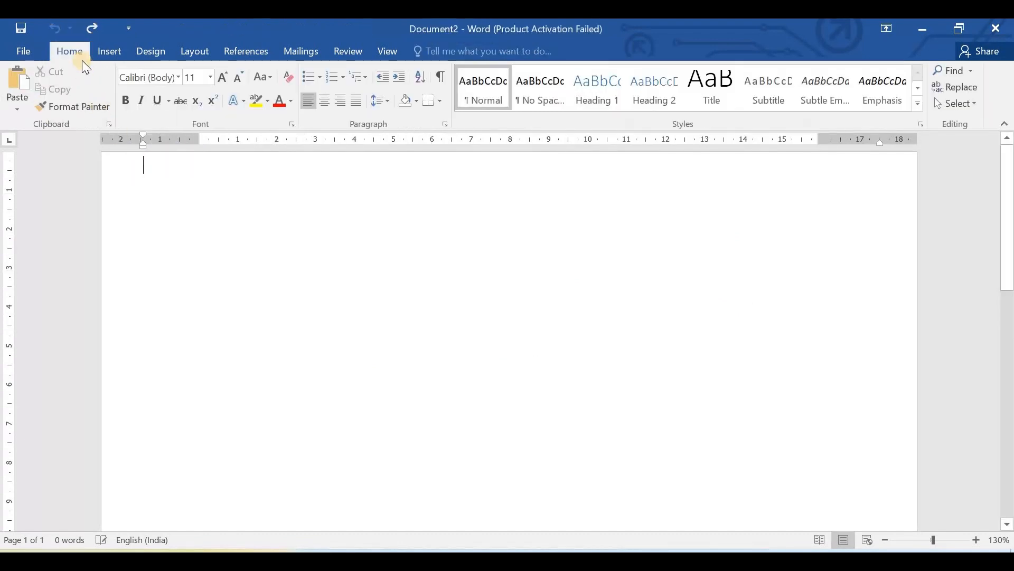
- Insert a table of 5 columns and 2 rows whose columns AutoFit to contents
{"action": "left_click", "coordinate": [109, 53]}
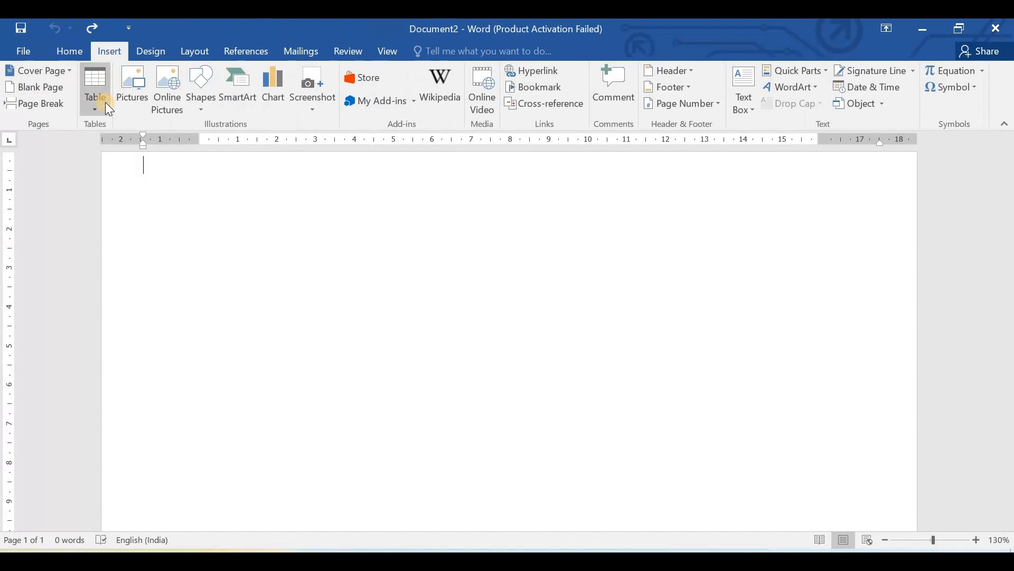
{"action": "left_click", "coordinate": [103, 100]}
{"action": "left_click", "coordinate": [142, 313]}
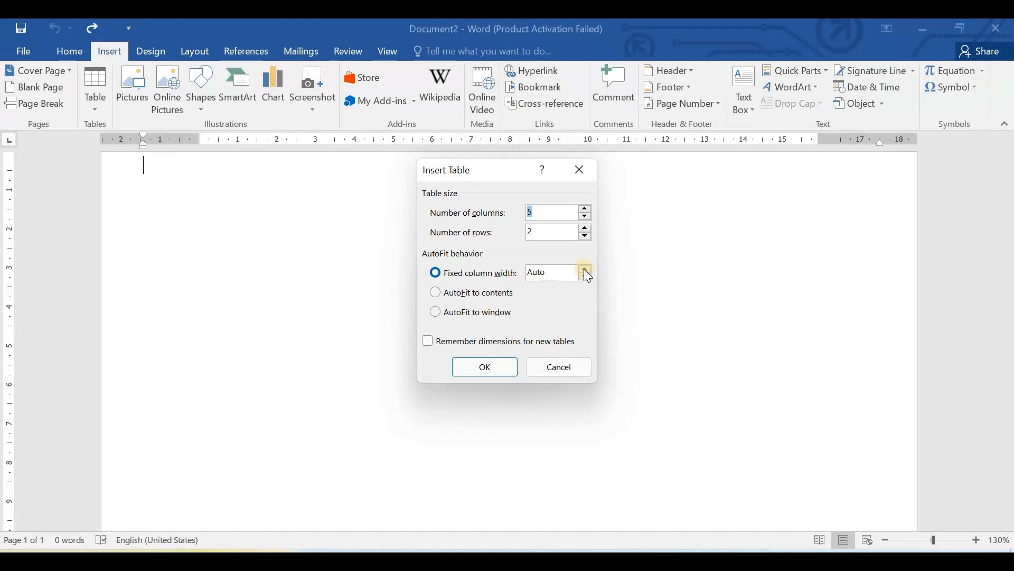
{"action": "left_click", "coordinate": [435, 293]}
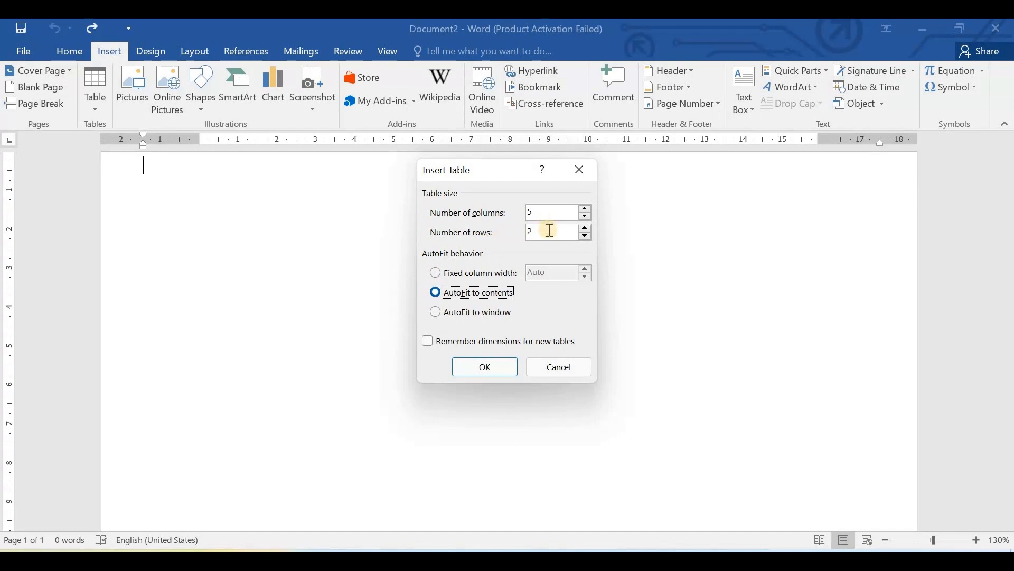
{"action": "left_click", "coordinate": [483, 370]}
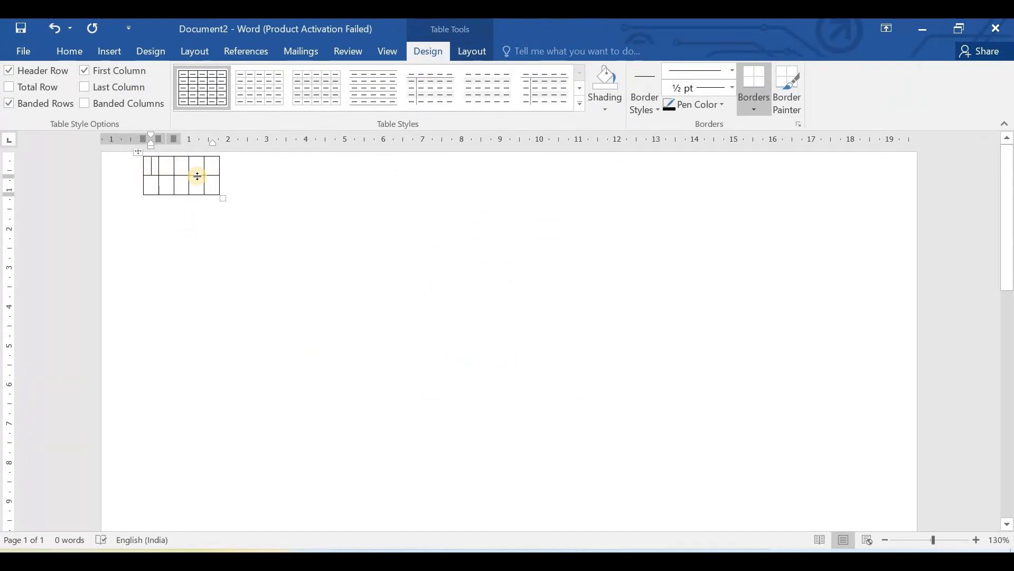
- Fill the table's first row with the headings Column1, Column2, Column3, Column4 and Column5
{"action": "type", "text": "C"}
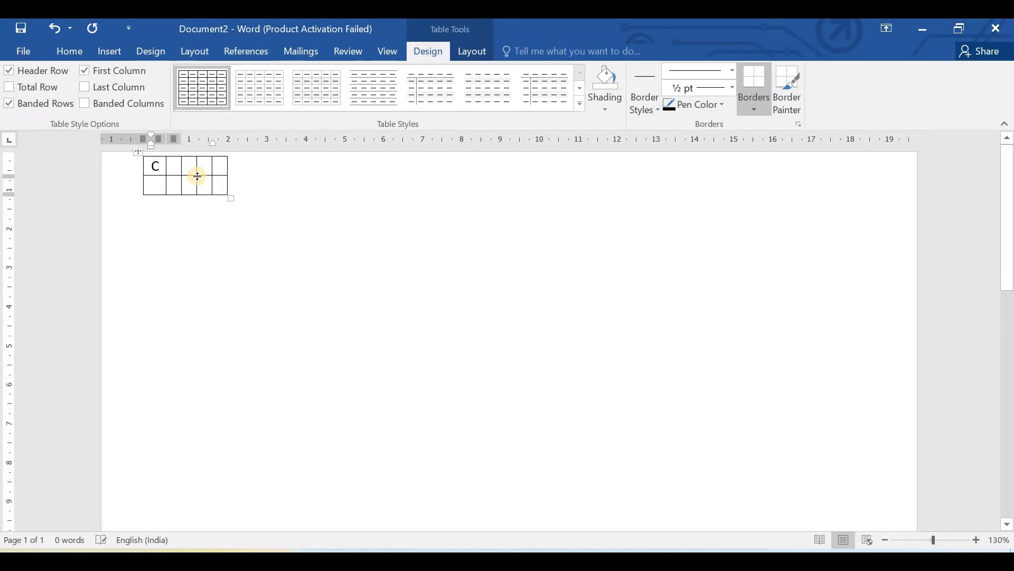
{"action": "type", "text": "olumn1"}
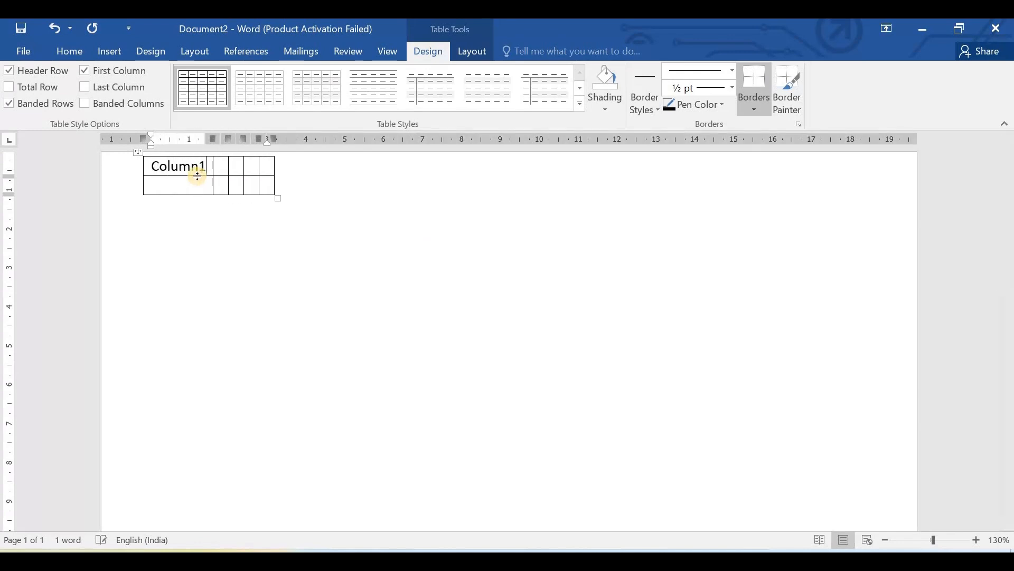
{"action": "key", "text": "Tab"}
{"action": "type", "text": "Colum"}
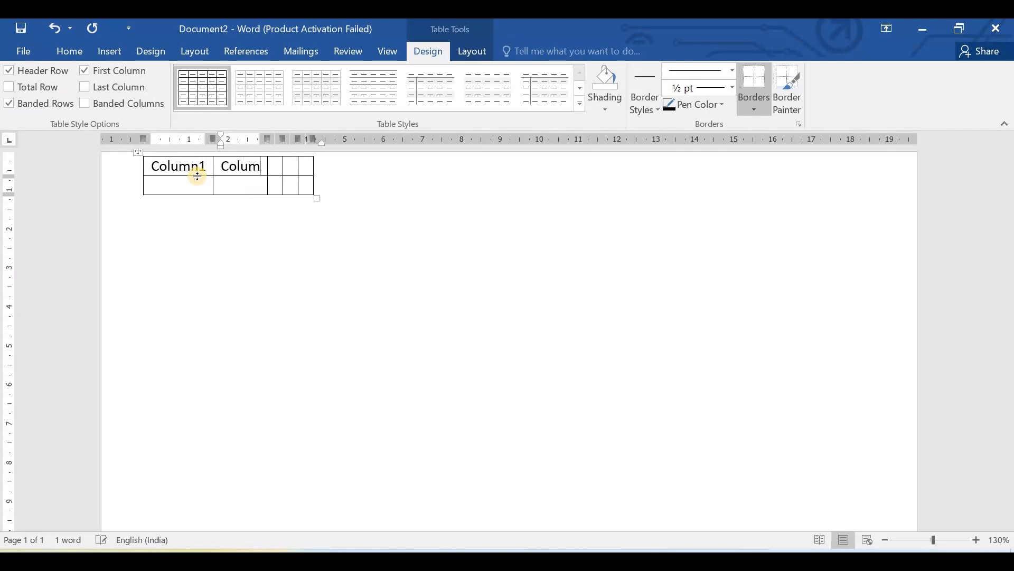
{"action": "type", "text": "n2"}
{"action": "key", "text": "Tab"}
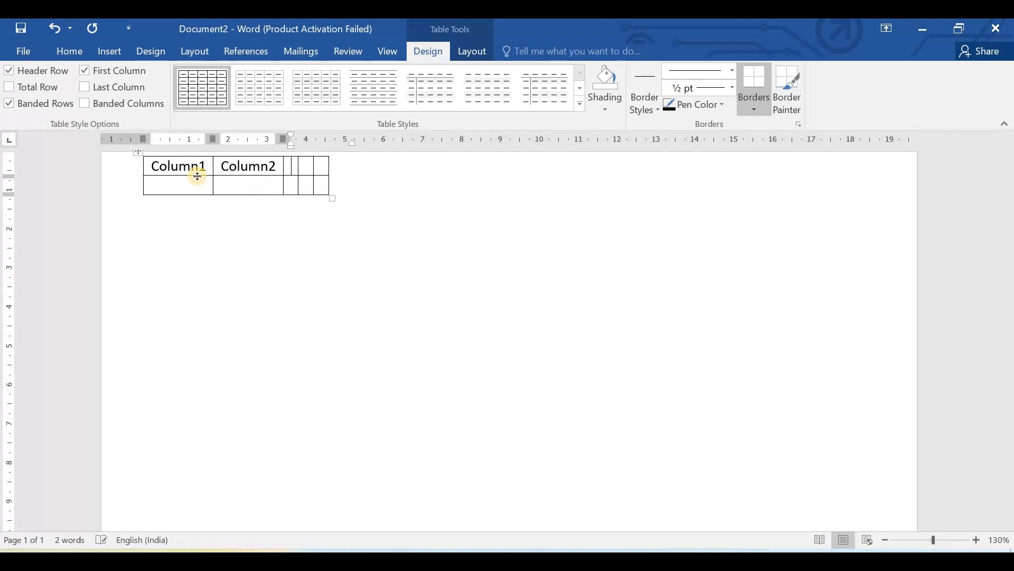
{"action": "type", "text": "Column3"}
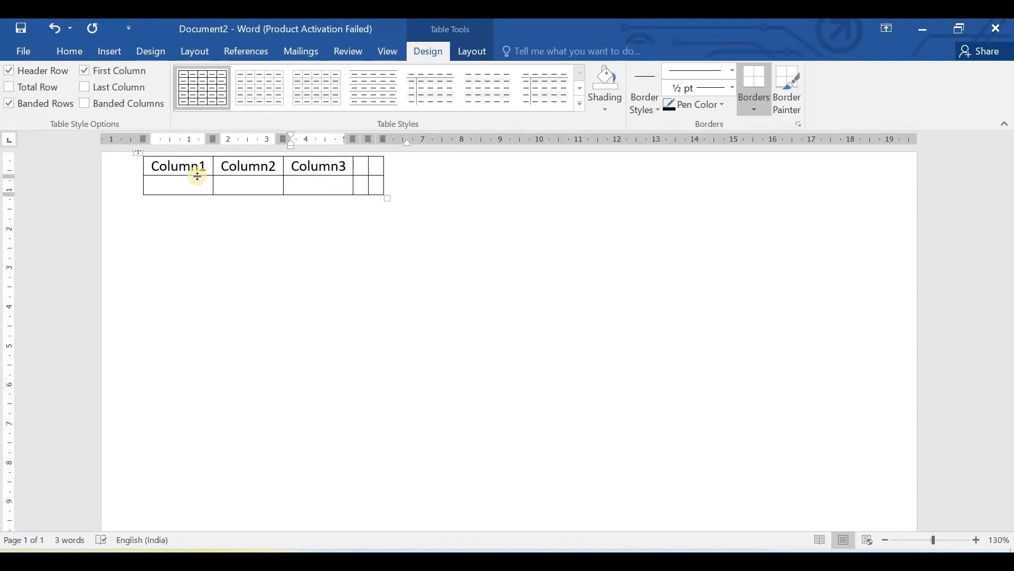
{"action": "key", "text": "Tab"}
{"action": "type", "text": "Column4"}
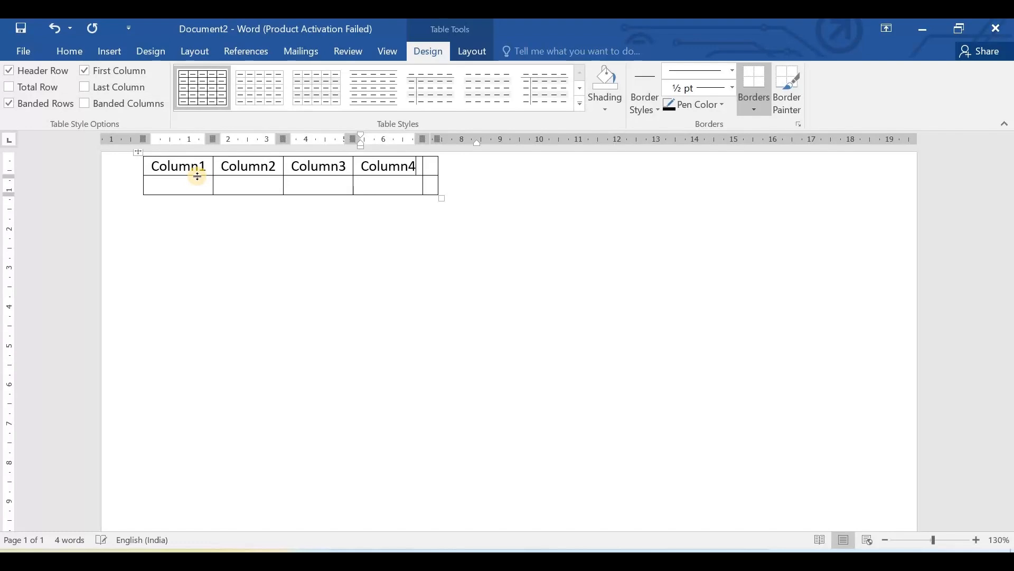
{"action": "key", "text": "Tab"}
{"action": "type", "text": "Colu"}
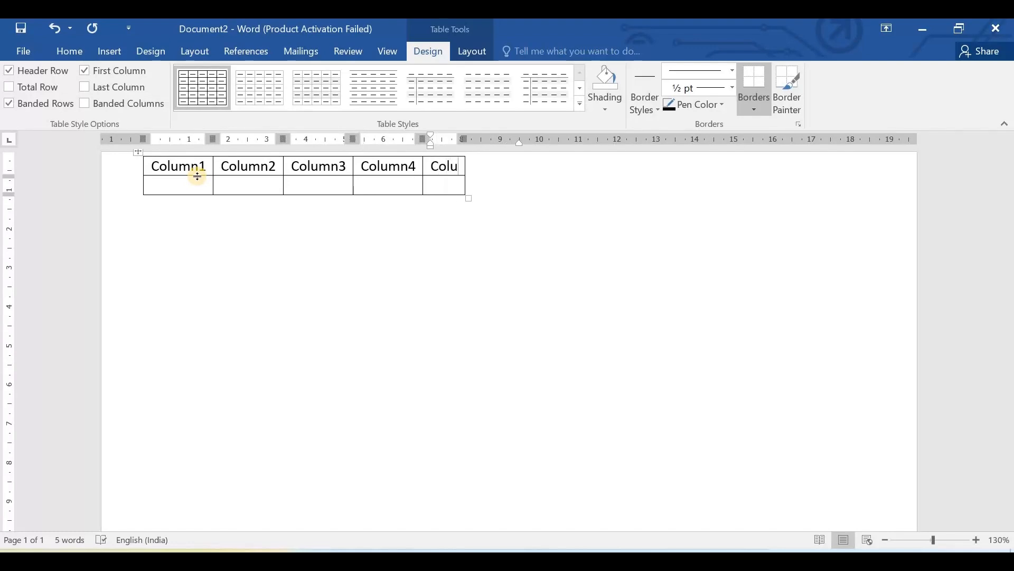
{"action": "type", "text": "n5"}
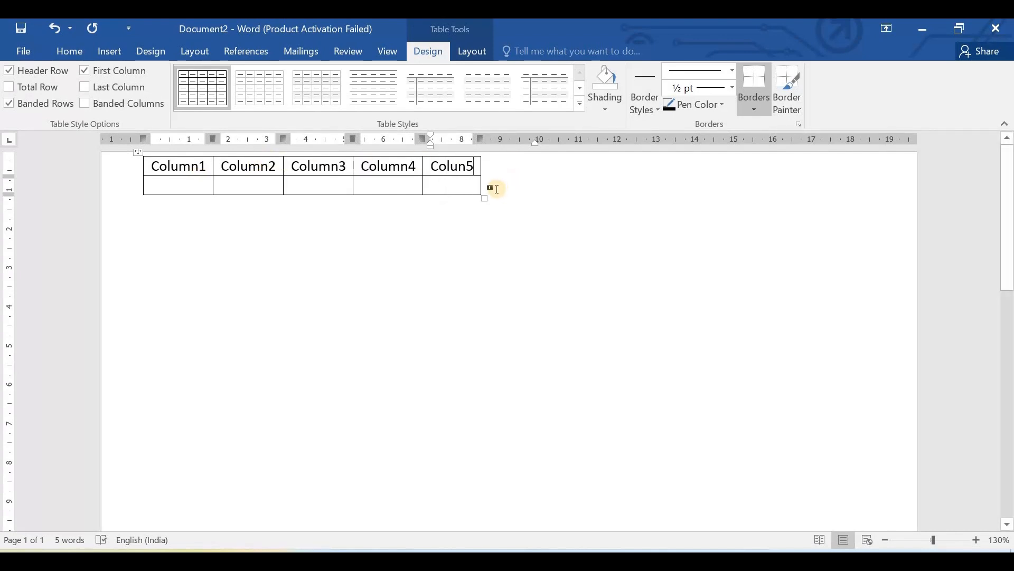
{"action": "key", "text": "Left"}
{"action": "type", "text": "m"}
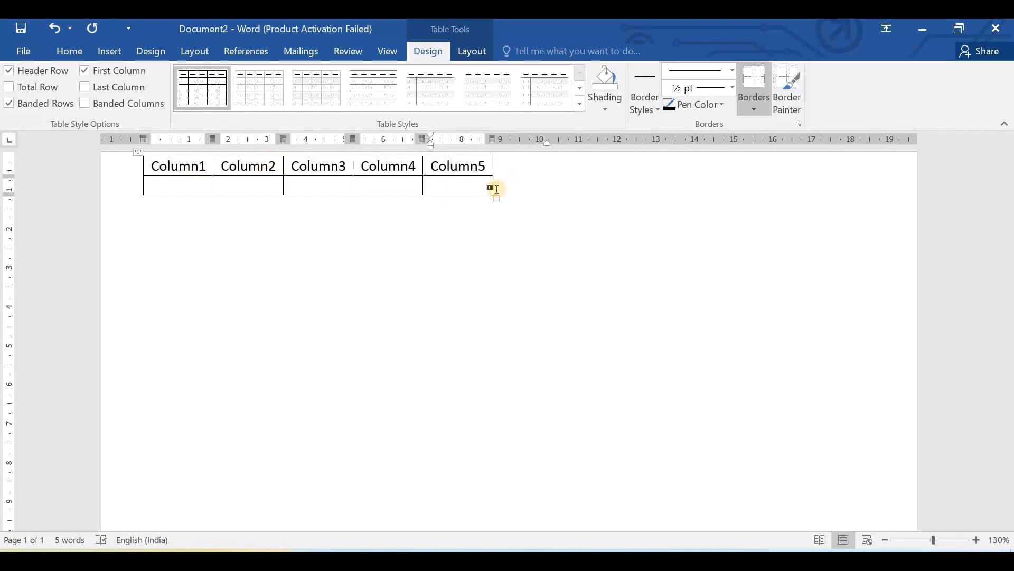
{"action": "type", "text": "nfgdgdg"}
{"action": "type", "text": "hgfhfghfghfghfghgfh"}
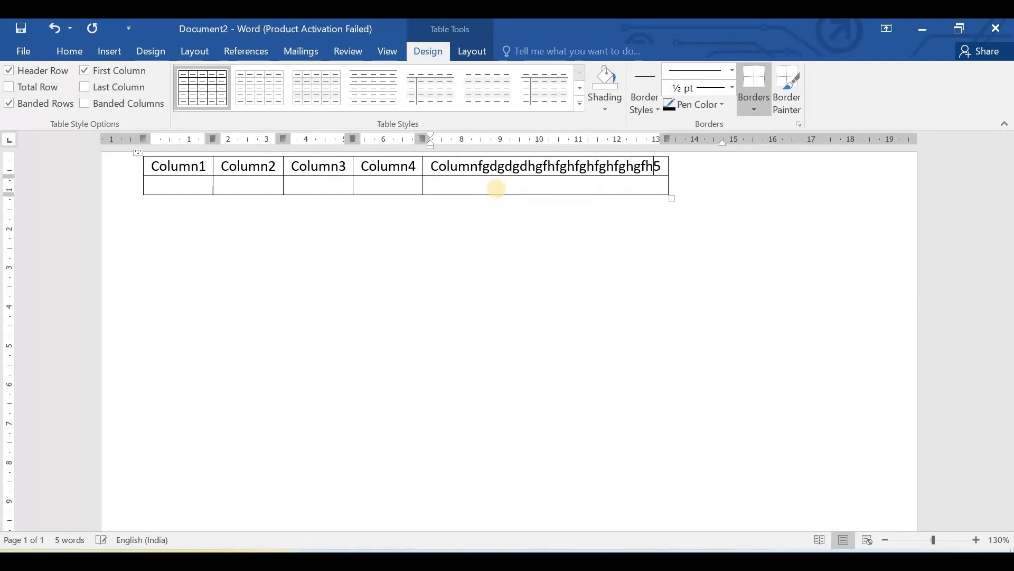
{"action": "type", "text": "fghfghfghgfhfghfgh"}
{"action": "type", "text": "fghfghfghfghfg"}
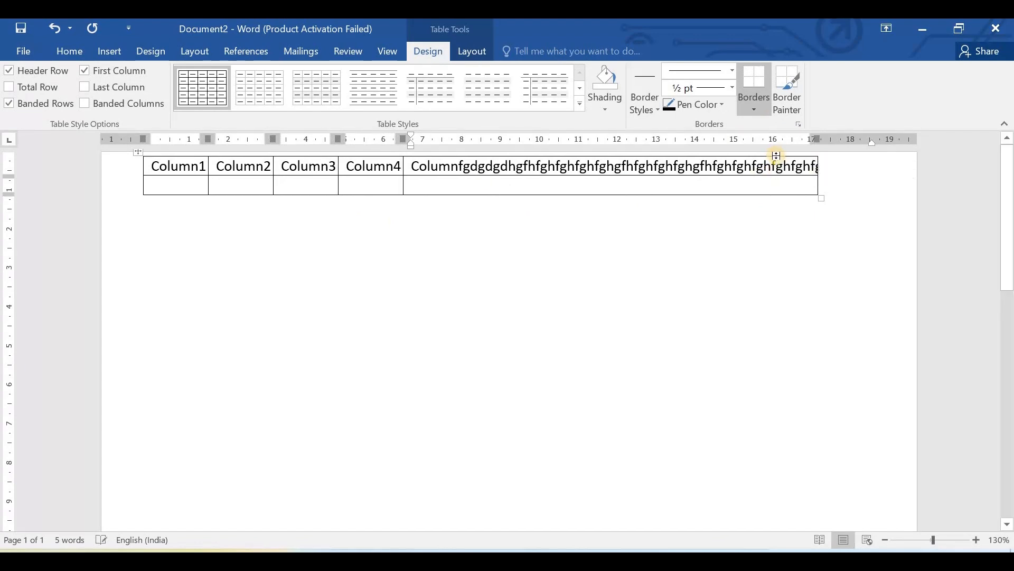
- Add a long run of filler letters before the 5 in the fifth heading, and delete part of it
{"action": "key", "text": "BackSpace"}
{"action": "key", "text": "BackSpace"}
{"action": "key", "text": "BackSpace"}
{"action": "key", "text": "BackSpace"}
{"action": "key", "text": "BackSpace"}
{"action": "key", "text": "BackSpace"}
{"action": "key", "text": "BackSpace"}
{"action": "key", "text": "BackSpace"}
{"action": "key", "text": "BackSpace"}
{"action": "key", "text": "BackSpace"}
{"action": "key", "text": "BackSpace"}
{"action": "key", "text": "BackSpace"}
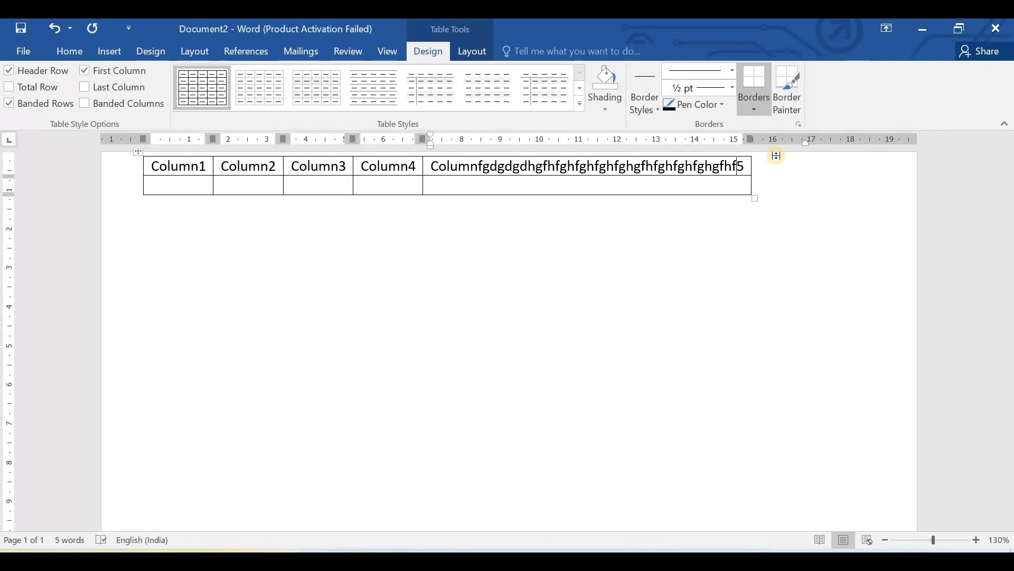
- Undo the filler letters, the column headings and the insertion of the contents-fitted table
{"action": "key", "text": "ctrl+z"}
{"action": "key", "text": "ctrl+z"}
{"action": "key", "text": "ctrl+z"}
{"action": "key", "text": "ctrl+z"}
{"action": "key", "text": "ctrl+z"}
{"action": "key", "text": "ctrl+z"}
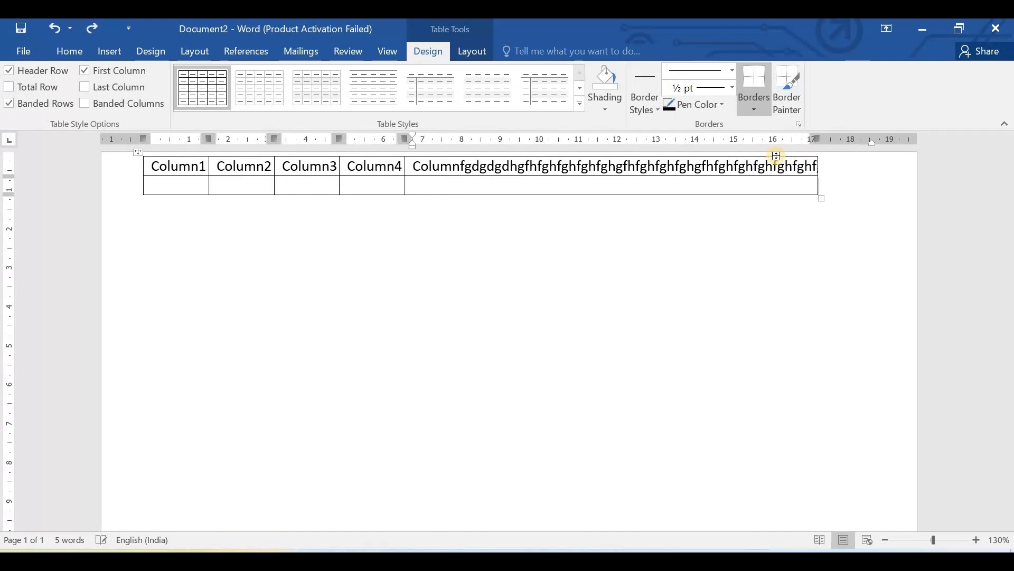
{"action": "key", "text": "ctrl+z"}
{"action": "key", "text": "ctrl+z"}
{"action": "key", "text": "ctrl+z"}
{"action": "key", "text": "ctrl+z"}
{"action": "key", "text": "ctrl+z"}
{"action": "key", "text": "ctrl+z"}
{"action": "key", "text": "ctrl+z"}
{"action": "key", "text": "ctrl+z"}
{"action": "key", "text": "ctrl+z"}
{"action": "key", "text": "ctrl+z"}
{"action": "key", "text": "ctrl+z"}
{"action": "key", "text": "ctrl+z"}
{"action": "key", "text": "ctrl+z"}
{"action": "key", "text": "ctrl+z"}
{"action": "key", "text": "ctrl+z"}
{"action": "key", "text": "ctrl+z"}
{"action": "key", "text": "ctrl+z"}
{"action": "key", "text": "ctrl+z"}
{"action": "key", "text": "ctrl+z"}
{"action": "key", "text": "ctrl+z"}
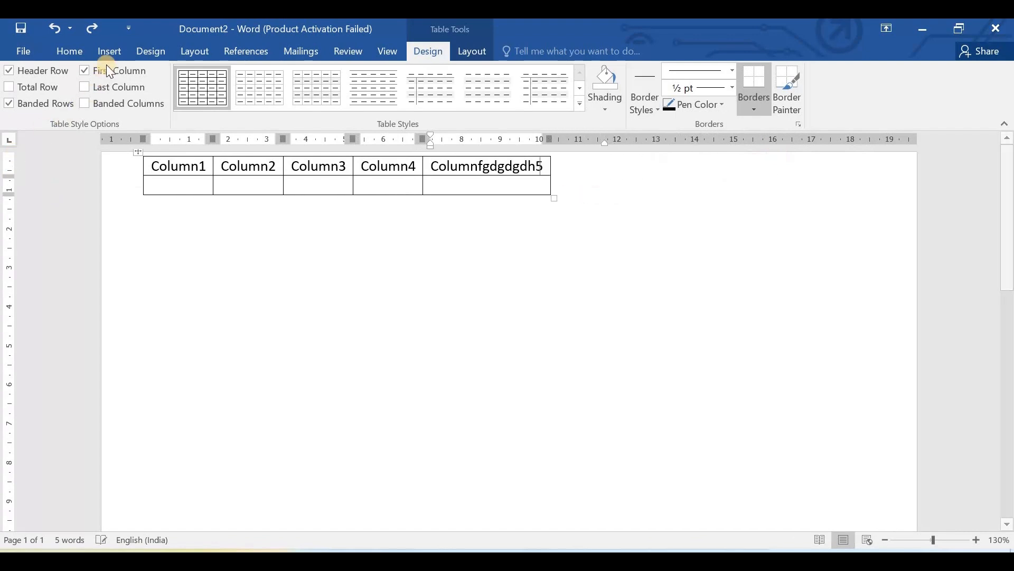
{"action": "key", "text": "ctrl+z"}
{"action": "key", "text": "ctrl+z"}
{"action": "key", "text": "ctrl+z"}
{"action": "key", "text": "ctrl+z"}
{"action": "key", "text": "ctrl+z"}
{"action": "key", "text": "ctrl+z"}
{"action": "key", "text": "ctrl+z"}
{"action": "key", "text": "ctrl+z"}
{"action": "key", "text": "ctrl+z"}
{"action": "key", "text": "ctrl+z"}
{"action": "key", "text": "ctrl+z"}
{"action": "key", "text": "ctrl+z"}
{"action": "left_click", "coordinate": [86, 59]}
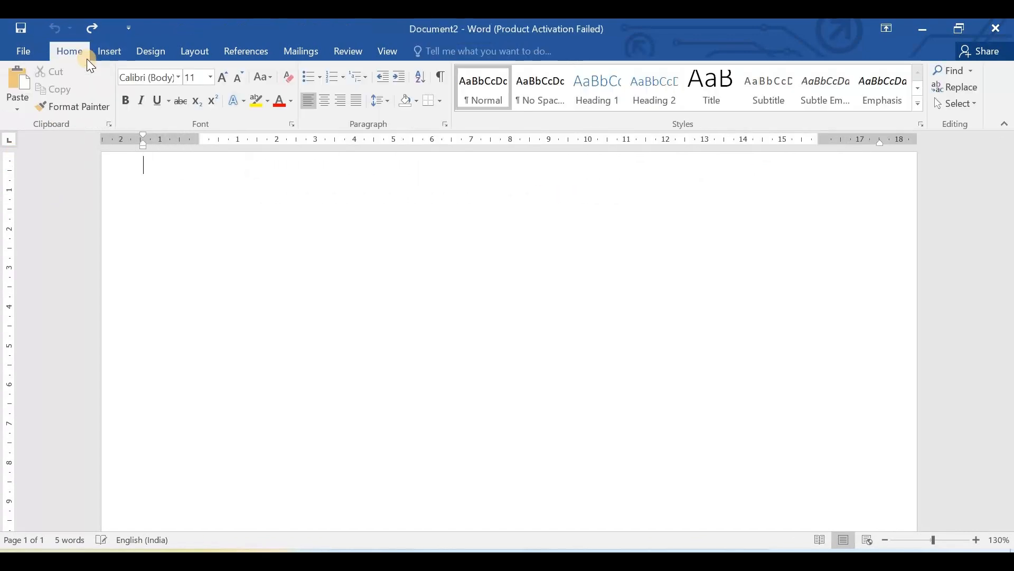
- Insert a table of 5 columns and 2 rows set to AutoFit to window, and undo its insertion
{"action": "left_click", "coordinate": [104, 52]}
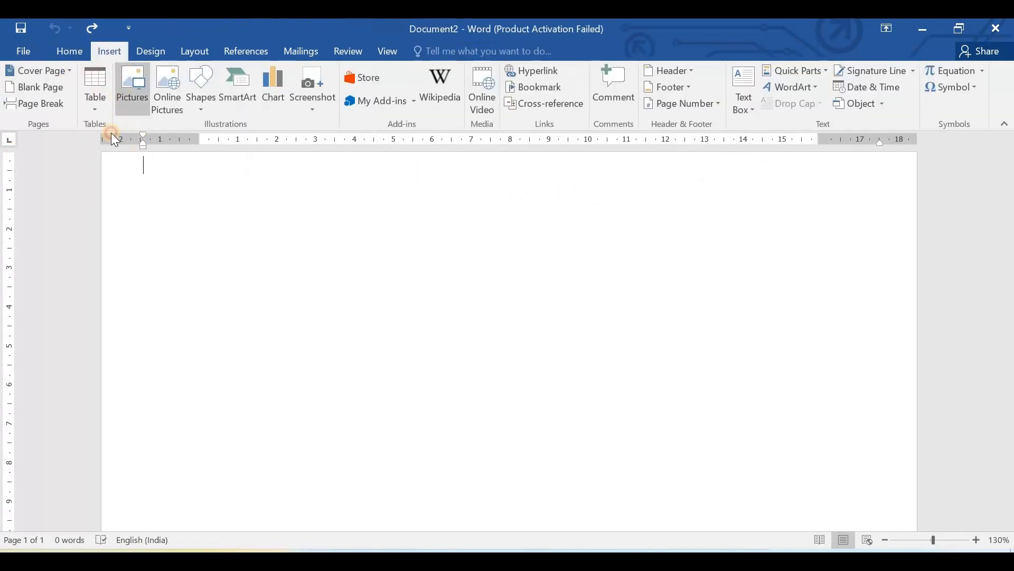
{"action": "left_click", "coordinate": [96, 93]}
{"action": "left_click", "coordinate": [160, 312]}
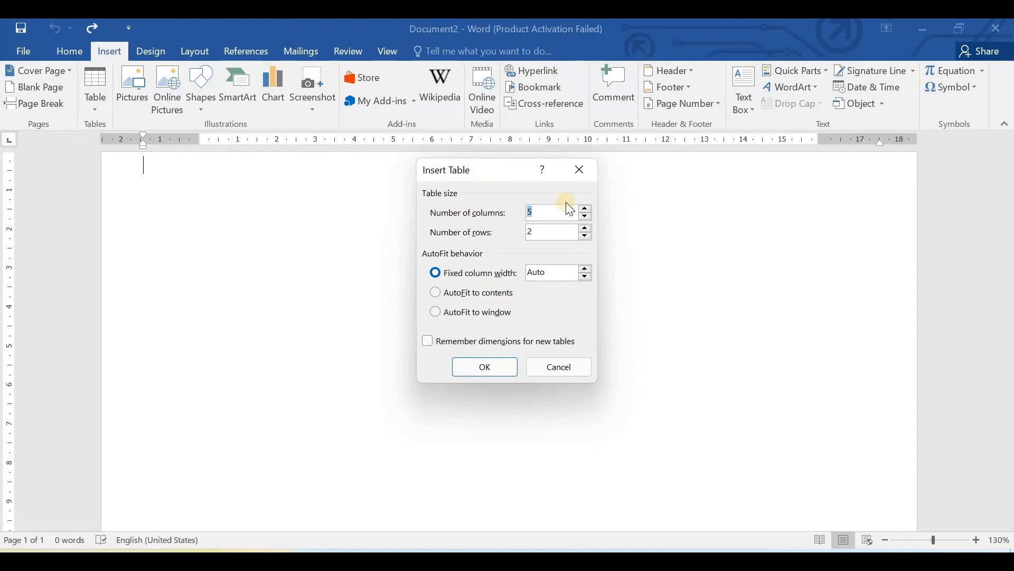
{"action": "left_click", "coordinate": [474, 312]}
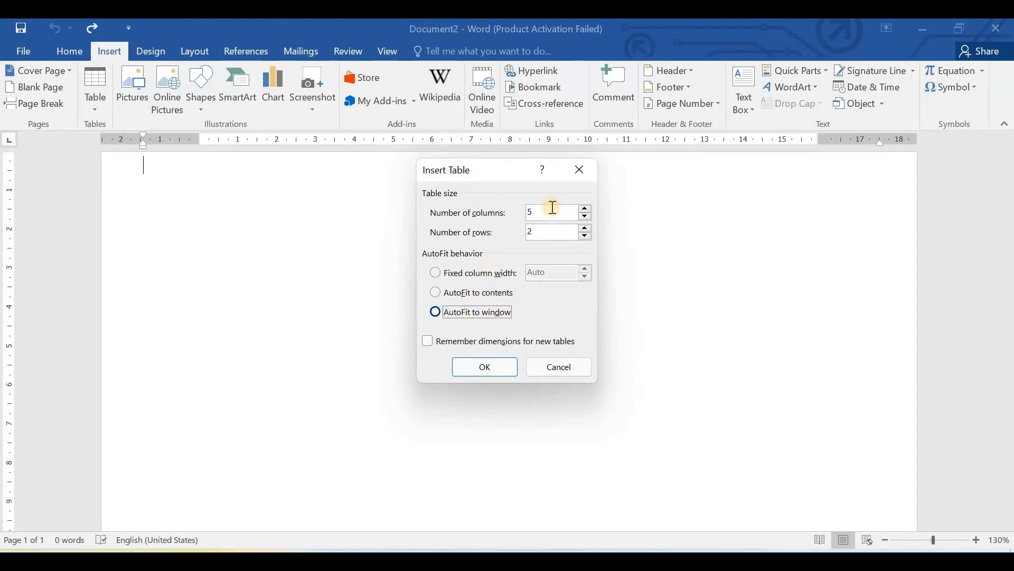
{"action": "left_click", "coordinate": [491, 365]}
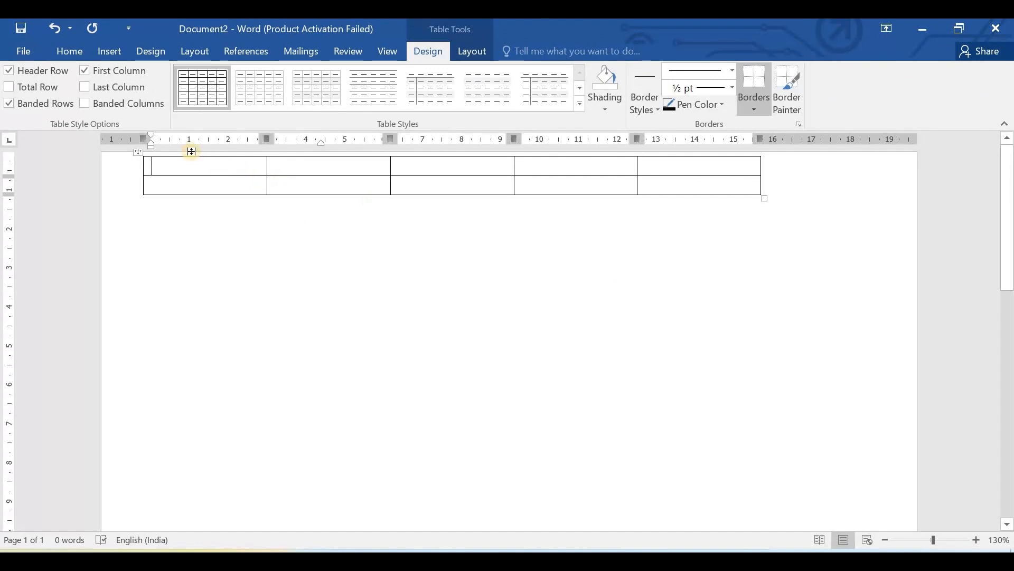
{"action": "key", "text": "ctrl+z"}
- Insert a table of 10 columns and 10 rows with automatic fixed column width, and undo its insertion
{"action": "left_click", "coordinate": [110, 52]}
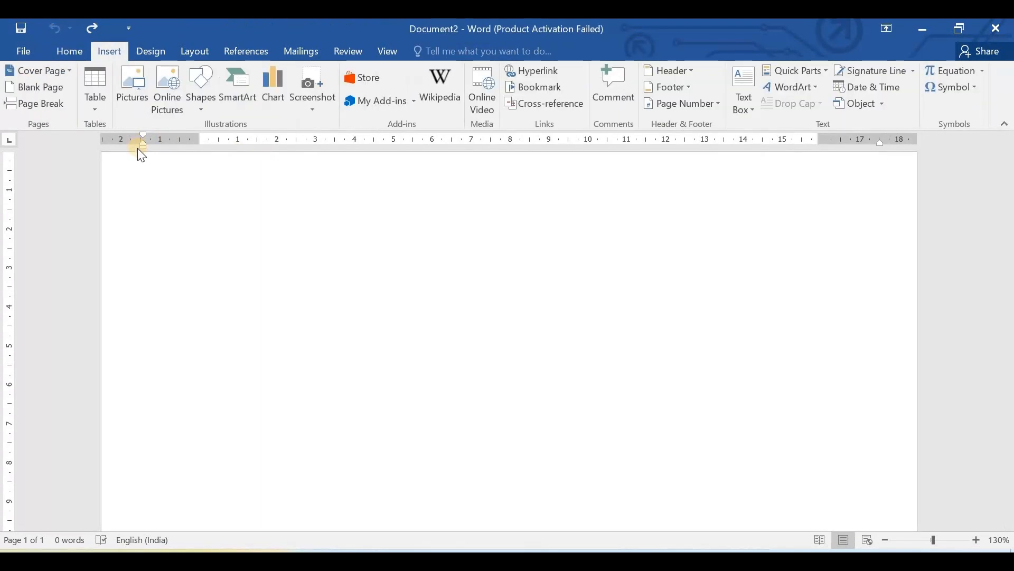
{"action": "left_click", "coordinate": [100, 91]}
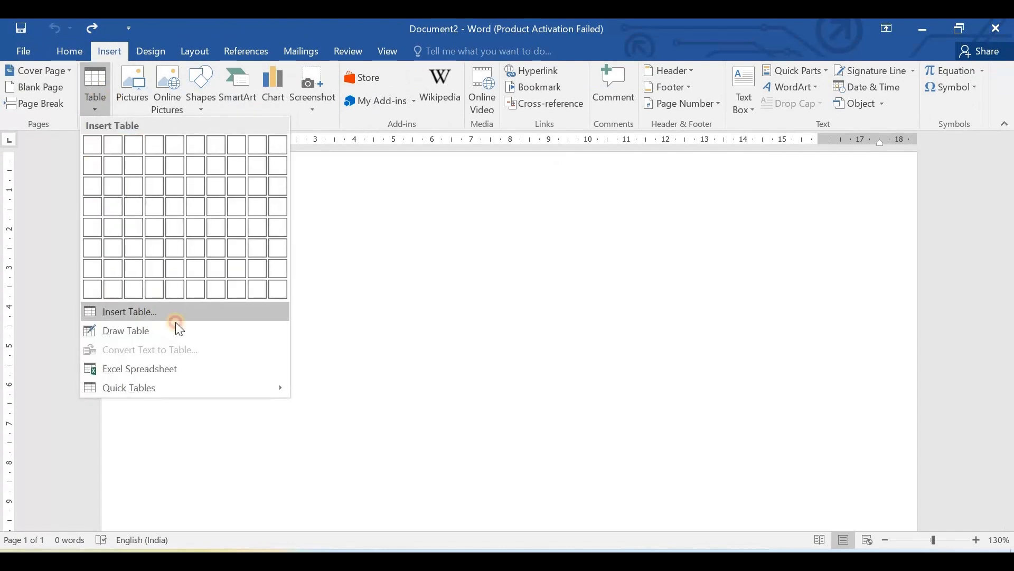
{"action": "left_click", "coordinate": [169, 313]}
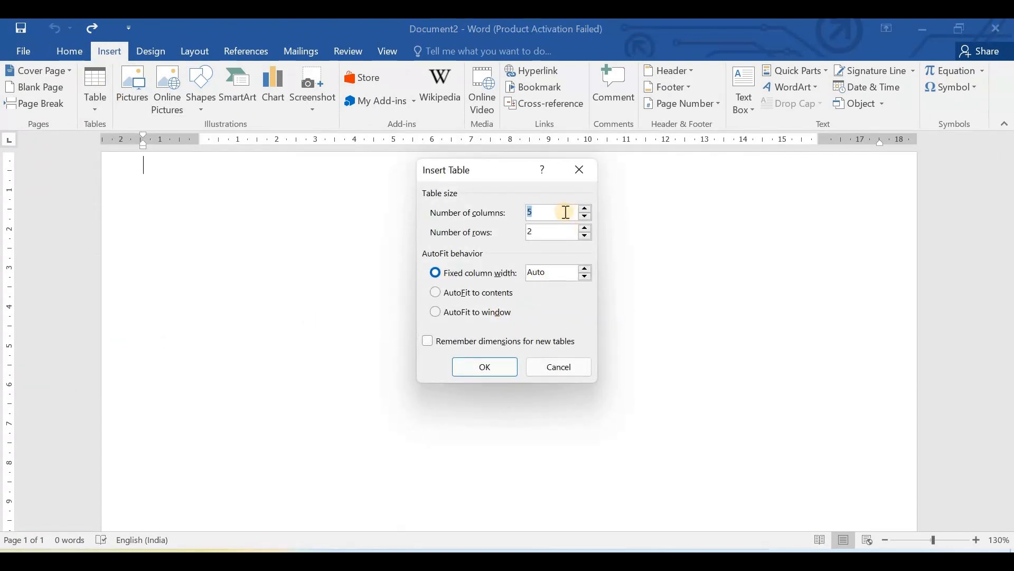
{"action": "type", "text": "10"}
{"action": "left_click", "coordinate": [563, 233]}
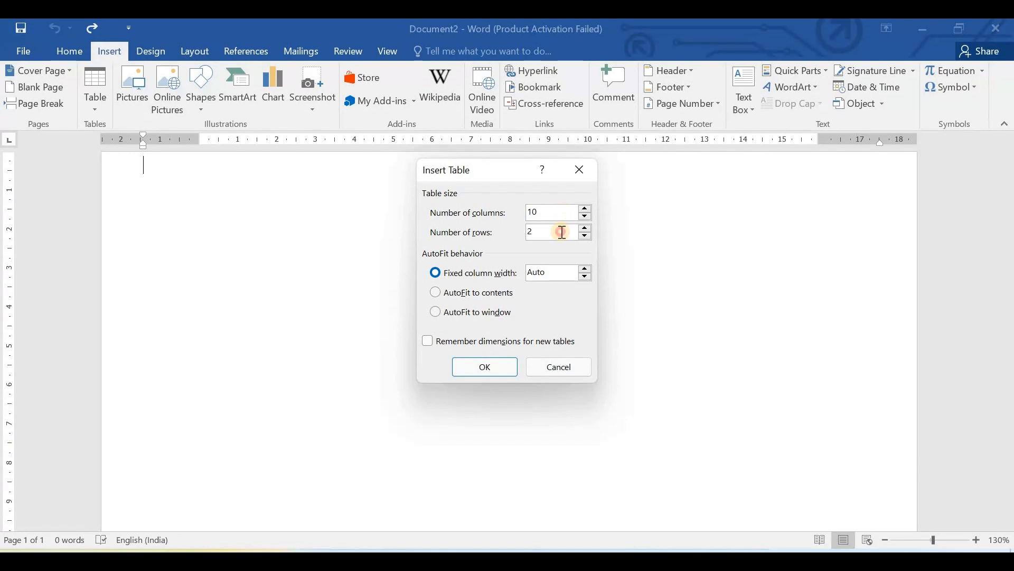
{"action": "key", "text": "BackSpace"}
{"action": "type", "text": "10"}
{"action": "left_click", "coordinate": [502, 368]}
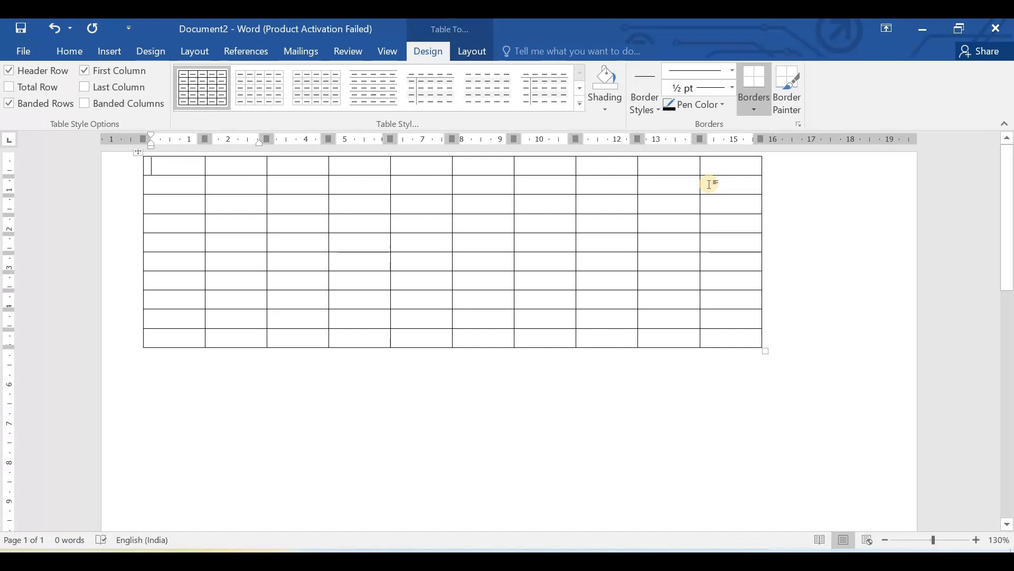
{"action": "key", "text": "ctrl+z"}
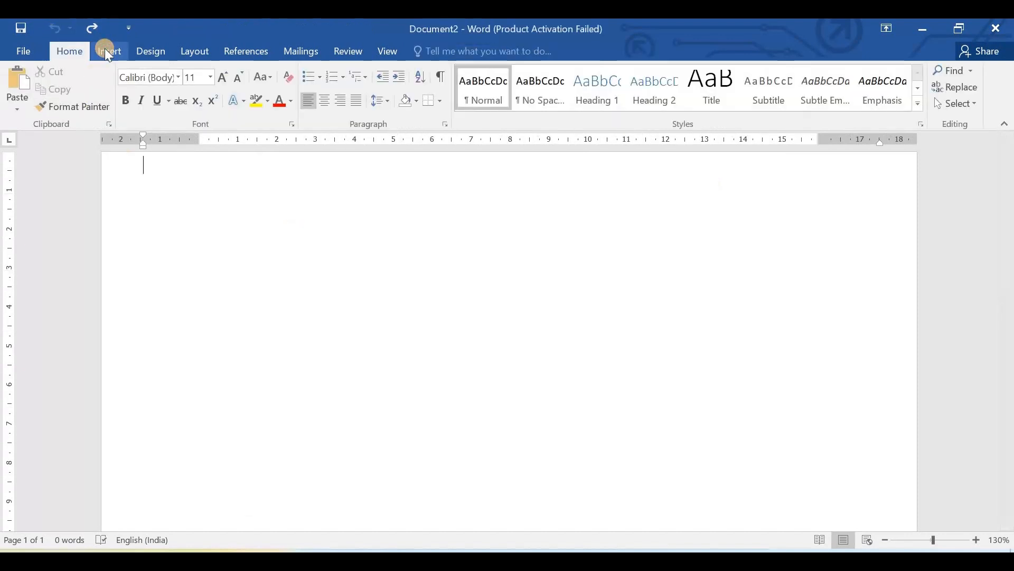
- Set up a table of 5 columns and 6767 rows with AutoFit to contents and remembered dimensions, and discard it without inserting
{"action": "left_click", "coordinate": [104, 49]}
{"action": "left_click", "coordinate": [96, 103]}
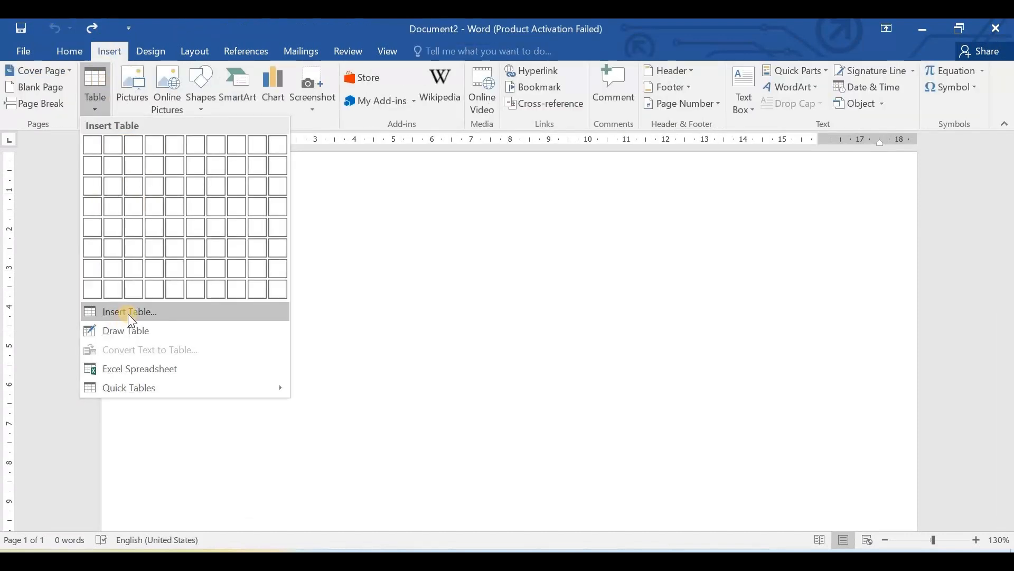
{"action": "left_click", "coordinate": [150, 317]}
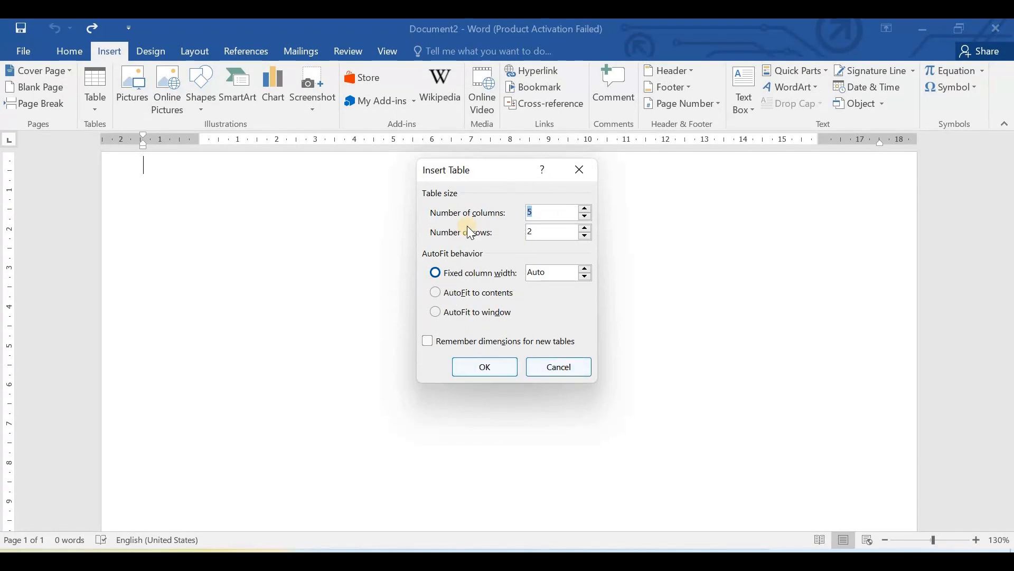
{"action": "left_click", "coordinate": [448, 290]}
{"action": "left_click_drag", "start_coordinate": [548, 228], "coordinate": [505, 222]}
{"action": "type", "text": "6767"}
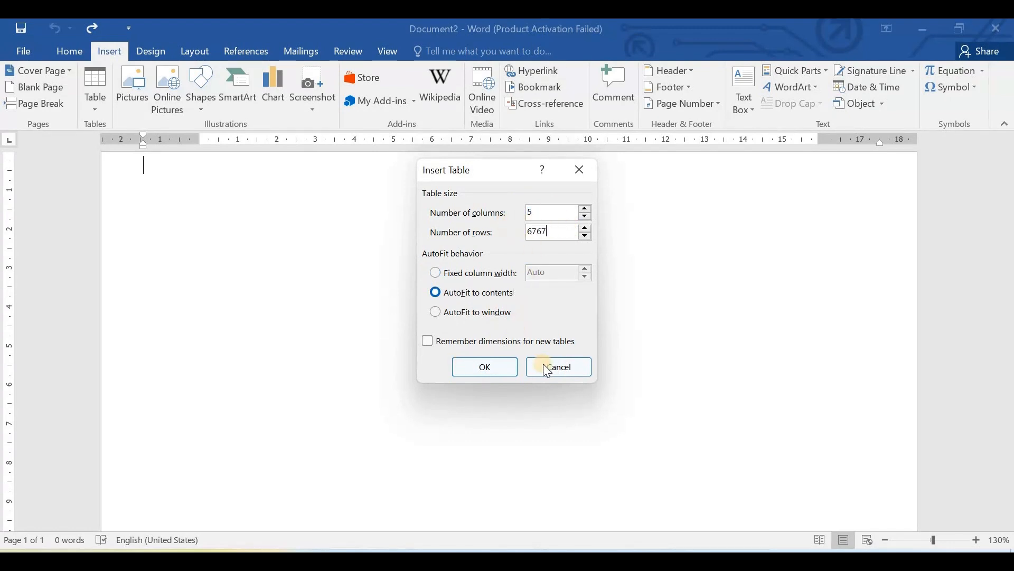
{"action": "left_click", "coordinate": [446, 344]}
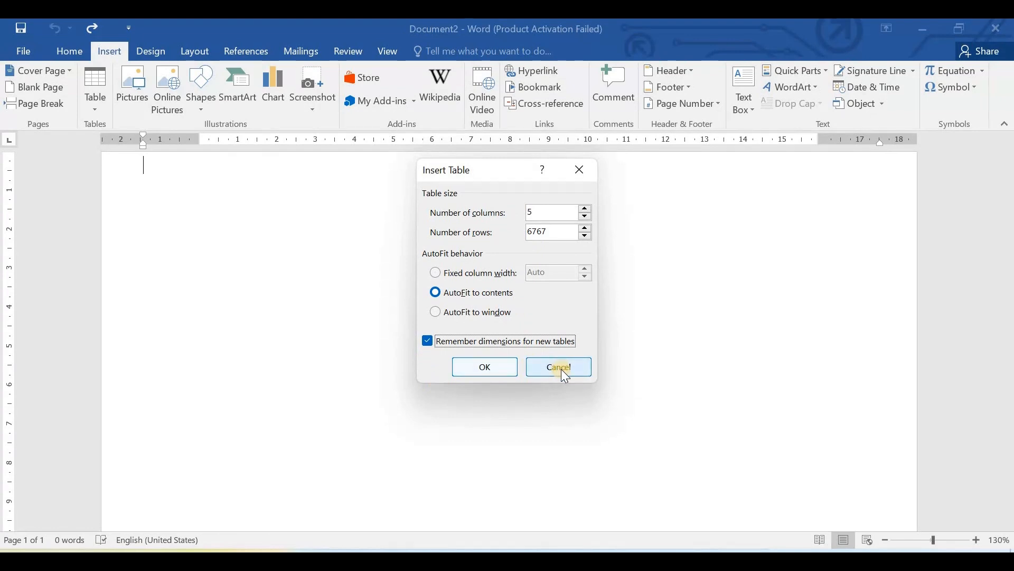
{"action": "left_click", "coordinate": [485, 367]}
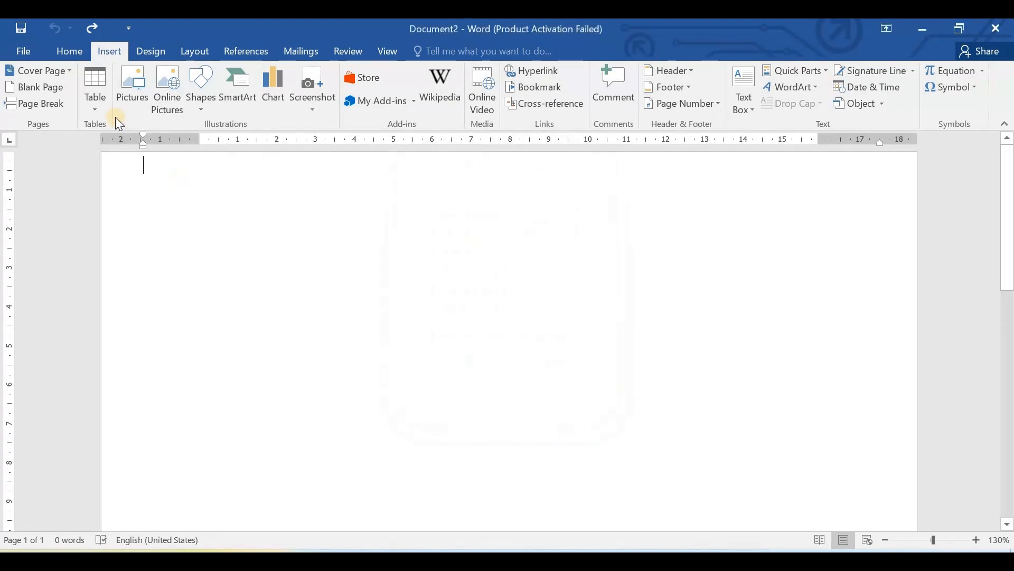
- Draw a table about 17.5 cm wide and 2.9 cm high, divided into two rows and three columns
{"action": "left_click", "coordinate": [96, 106]}
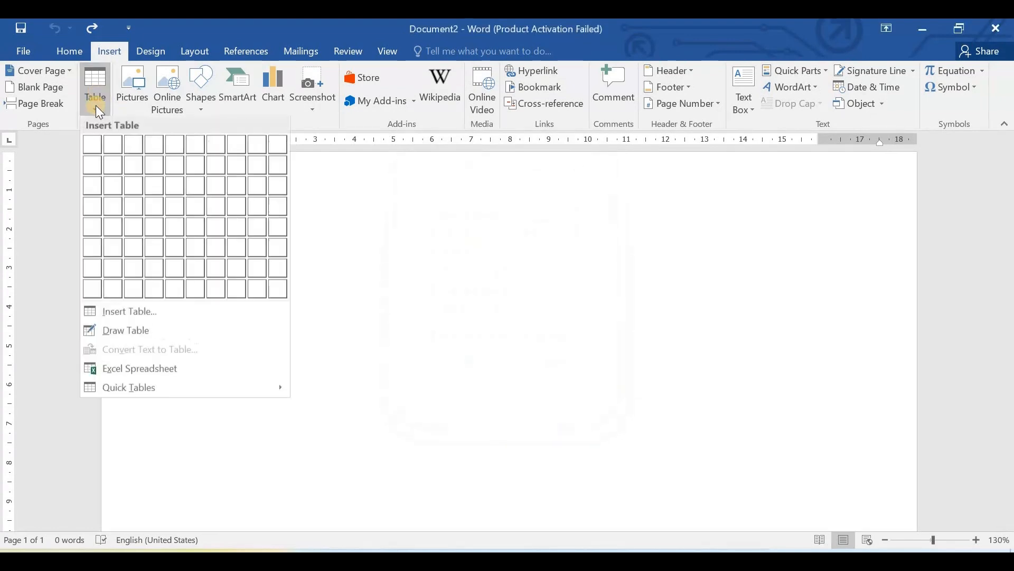
{"action": "left_click", "coordinate": [122, 330]}
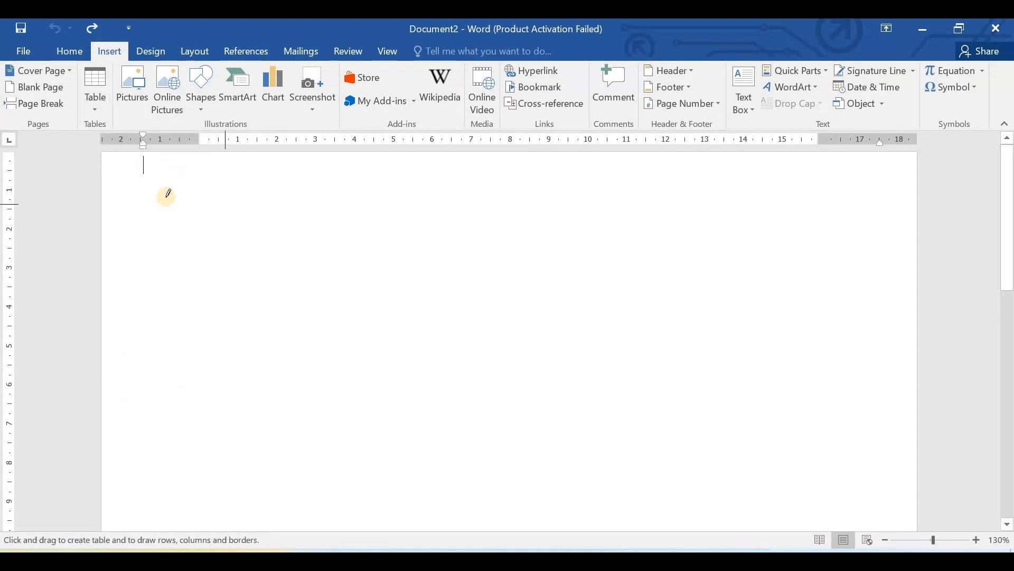
{"action": "mouse_move", "coordinate": [160, 176]}
{"action": "left_mouse_down"}
{"action": "mouse_move", "coordinate": [163, 247]}
{"action": "mouse_move", "coordinate": [342, 281]}
{"action": "mouse_move", "coordinate": [837, 292]}
{"action": "left_mouse_up"}
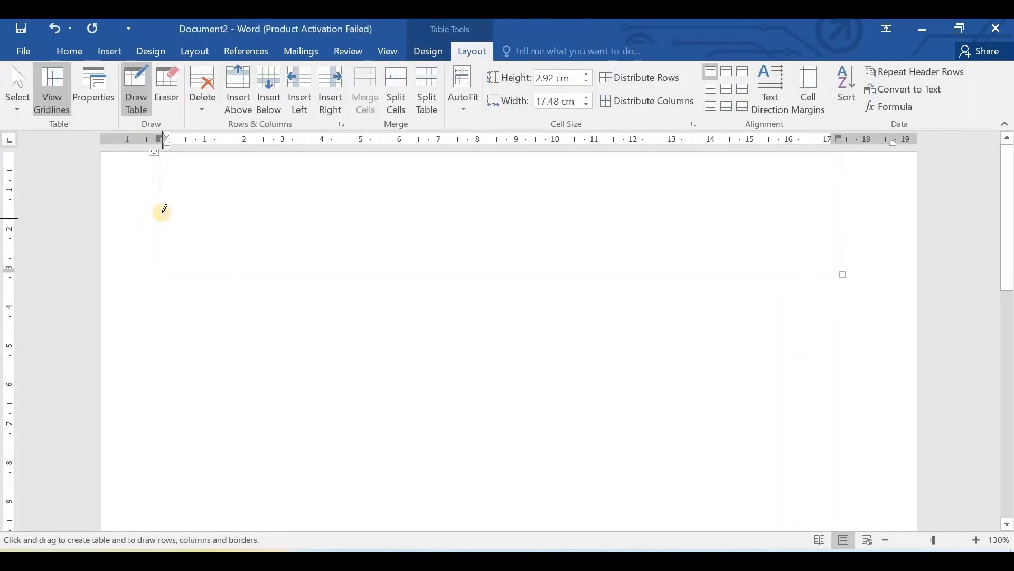
{"action": "mouse_move", "coordinate": [160, 216]}
{"action": "left_mouse_down"}
{"action": "mouse_move", "coordinate": [719, 215]}
{"action": "mouse_move", "coordinate": [454, 217]}
{"action": "left_mouse_up"}
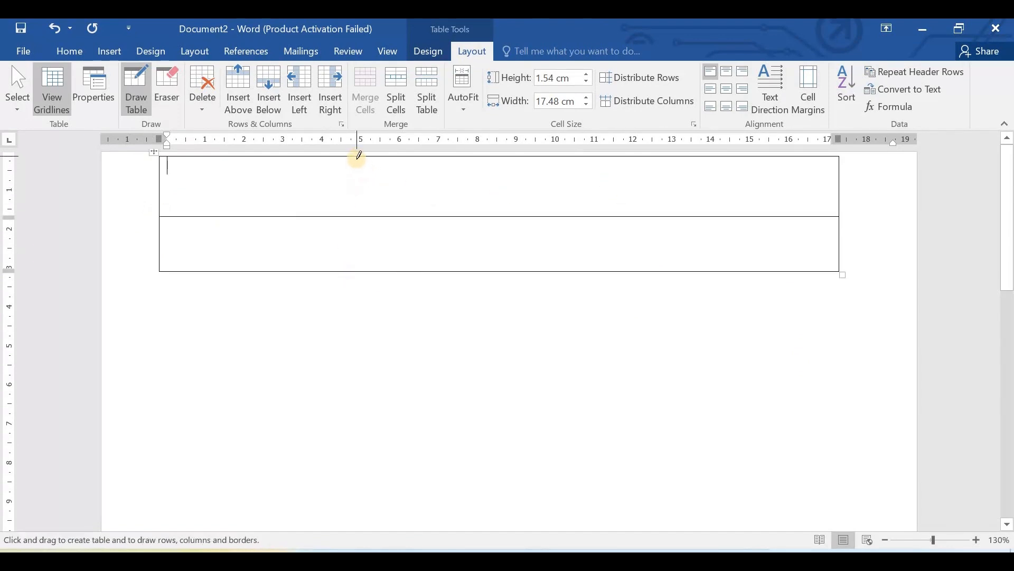
{"action": "left_click_drag", "start_coordinate": [364, 154], "coordinate": [363, 261]}
{"action": "left_click_drag", "start_coordinate": [636, 156], "coordinate": [634, 267]}
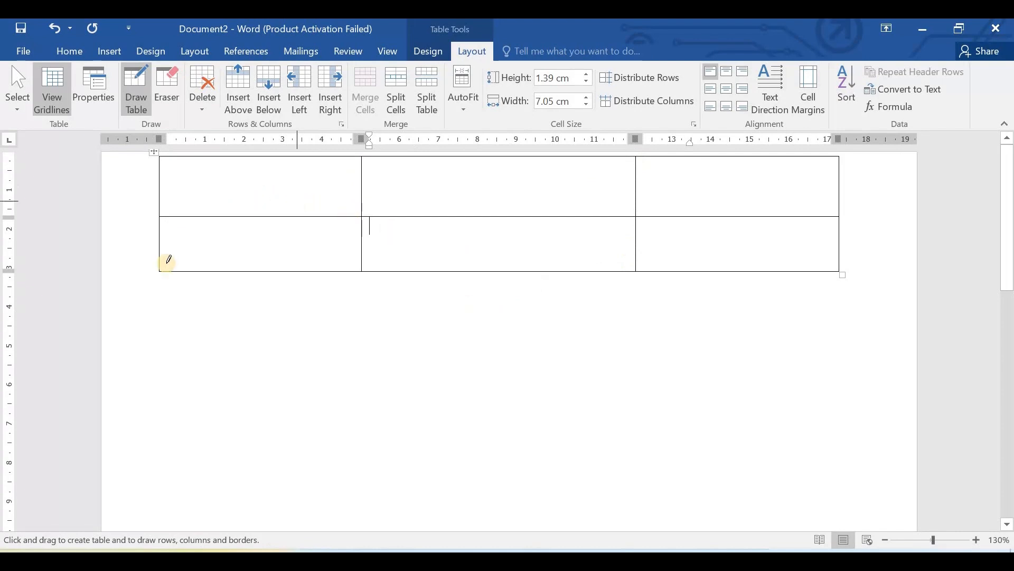
- Draw a second table about 17.7 cm wide and 2.2 cm high below the first, and undo all the table drawing
{"action": "mouse_move", "coordinate": [158, 274]}
{"action": "left_mouse_down"}
{"action": "mouse_move", "coordinate": [159, 297]}
{"action": "mouse_move", "coordinate": [365, 355]}
{"action": "mouse_move", "coordinate": [840, 354]}
{"action": "mouse_move", "coordinate": [772, 375]}
{"action": "left_mouse_up"}
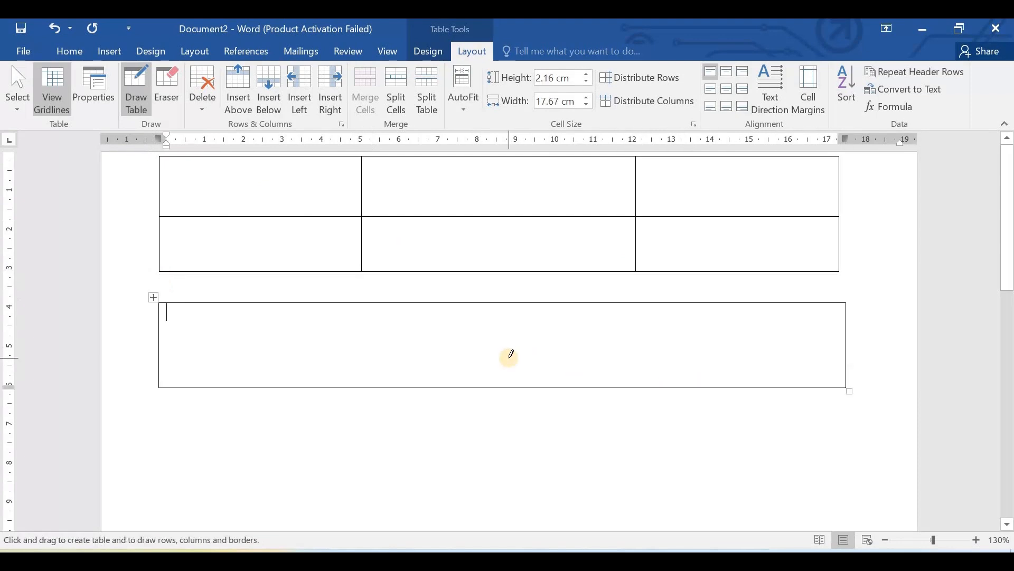
{"action": "key", "text": "ctrl+z"}
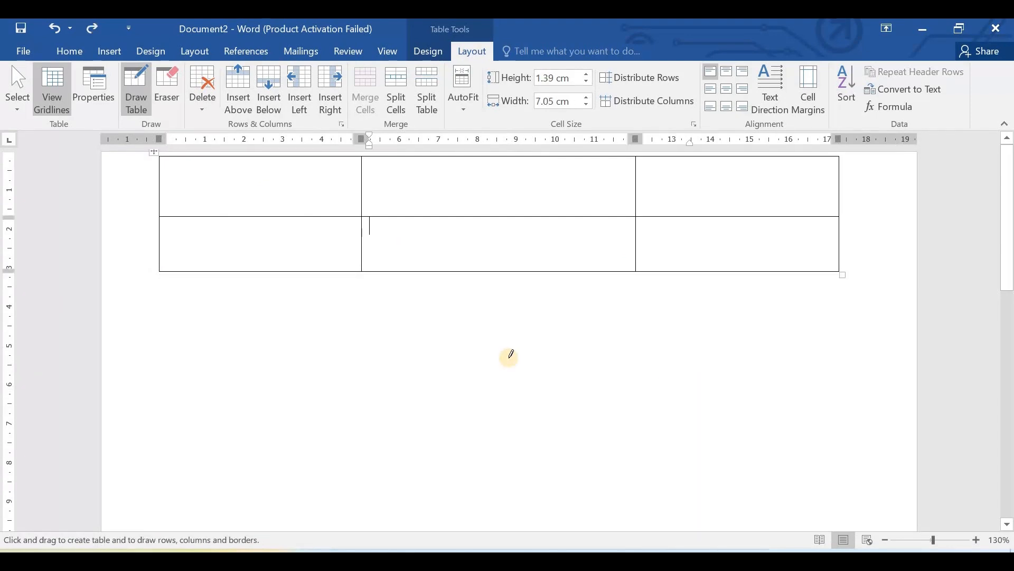
{"action": "key", "text": "ctrl+z"}
{"action": "key", "text": "ctrl+z"}
{"action": "key", "text": "ctrl+z"}
{"action": "key", "text": "ctrl+z"}
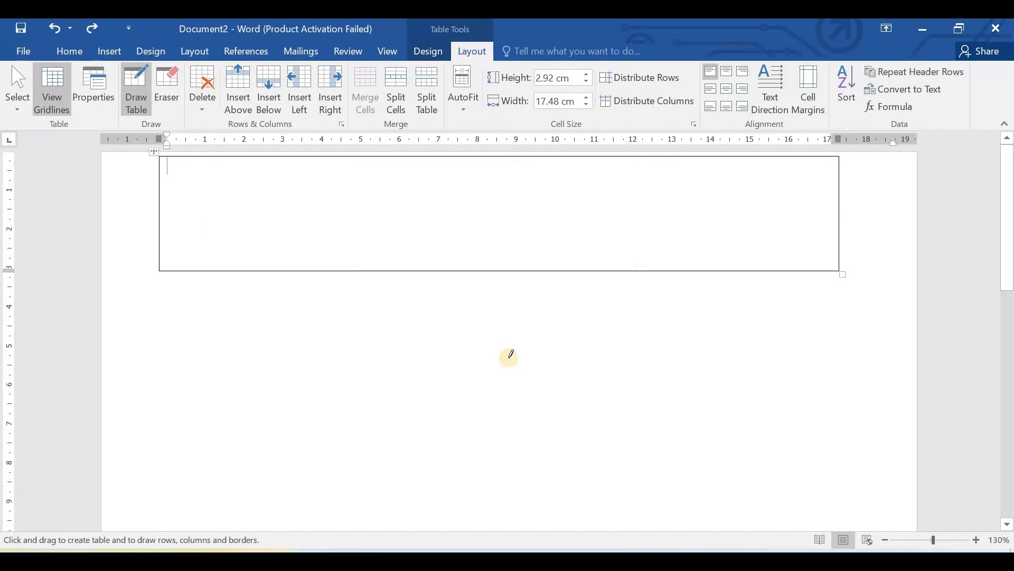
{"action": "key", "text": "ctrl+z"}
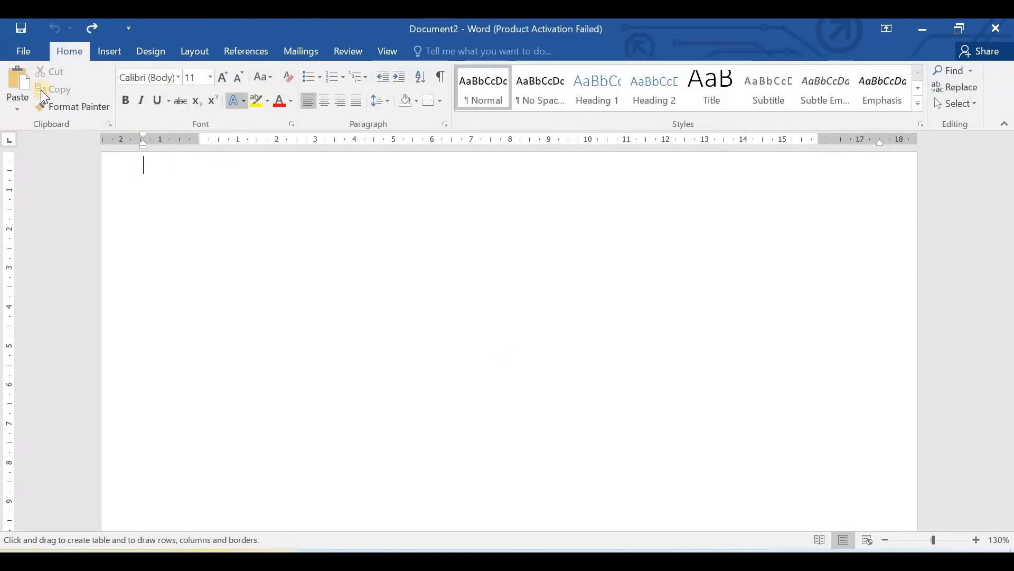
- Leave table drawing mode and enter the sample text "Rfdf sfdf sgdfg dgdfg" on the first line
{"action": "left_click", "coordinate": [102, 51]}
{"action": "left_click", "coordinate": [96, 85]}
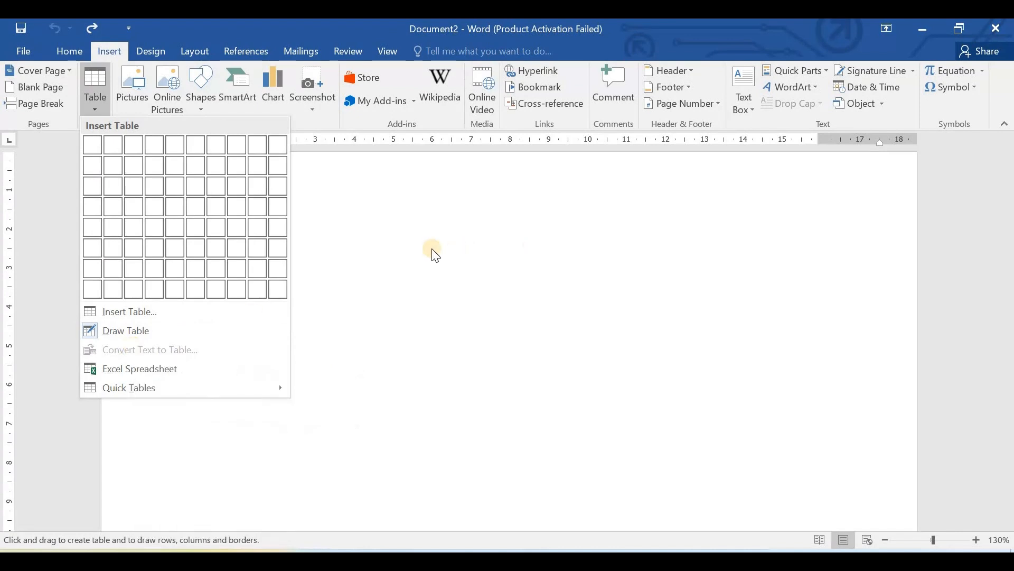
{"action": "left_click", "coordinate": [397, 231]}
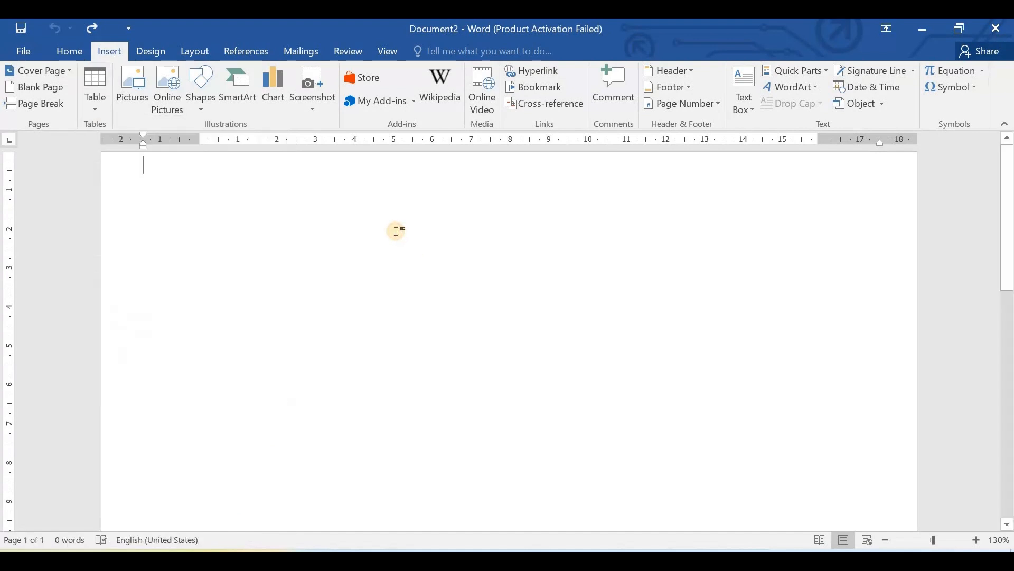
{"action": "type", "text": "rfdf"}
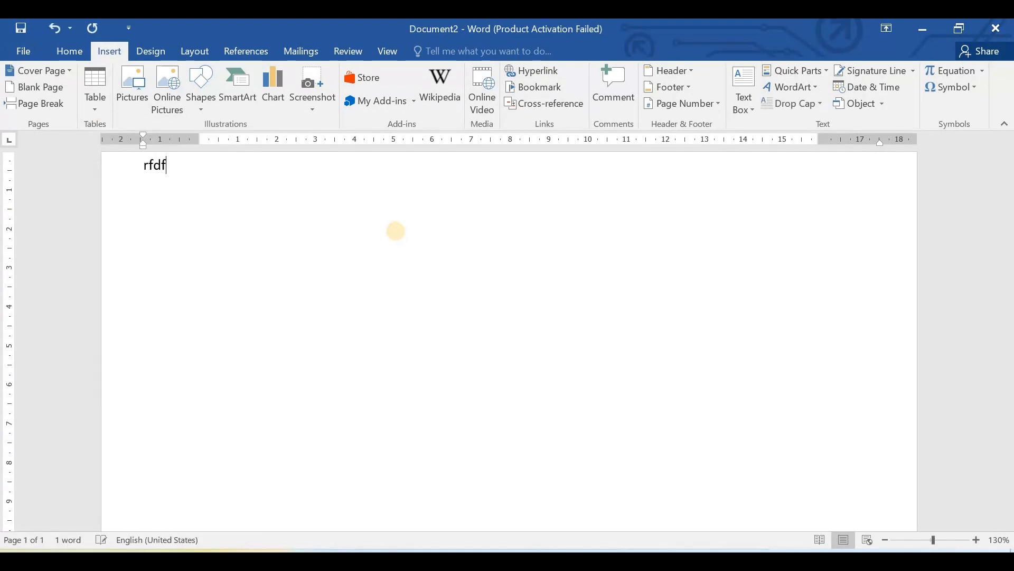
{"action": "type", "text": " sfdf  sg"}
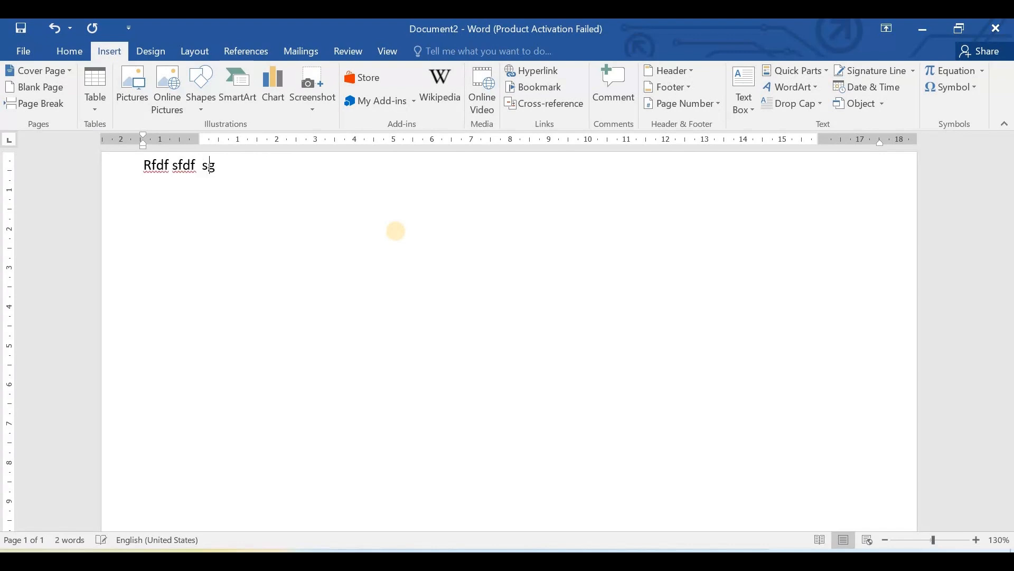
{"action": "type", "text": "dfg dgdfg"}
- Convert all the sample text to a table with automatic fixed column width, separating the text at spaces
{"action": "key", "text": "ctrl+a"}
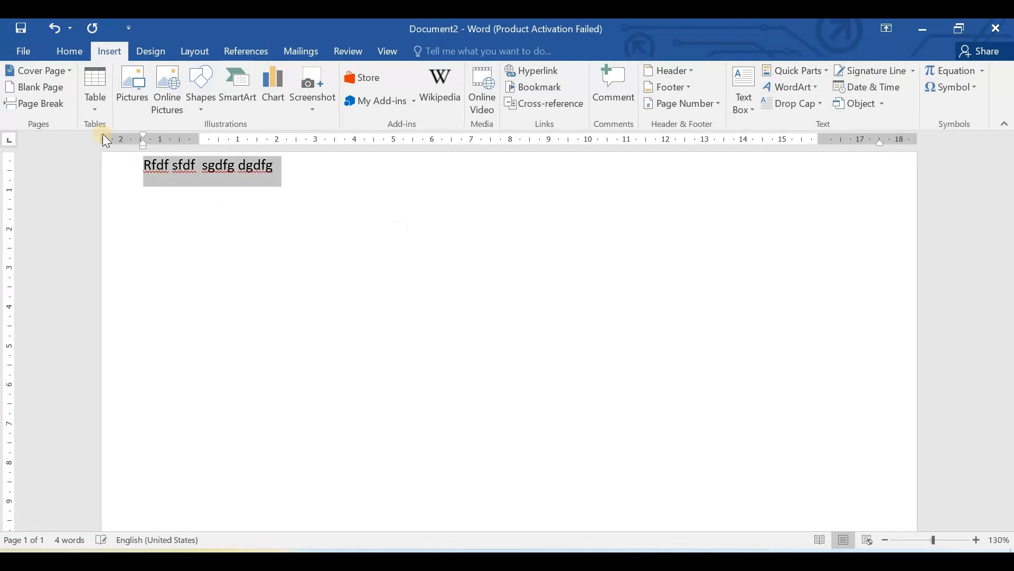
{"action": "left_click", "coordinate": [107, 77]}
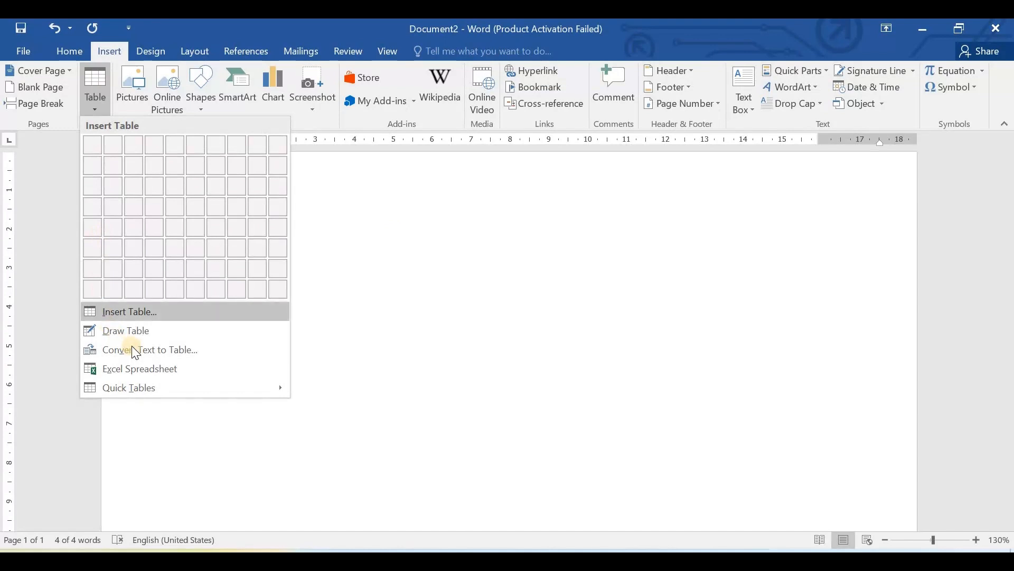
{"action": "left_click", "coordinate": [168, 348]}
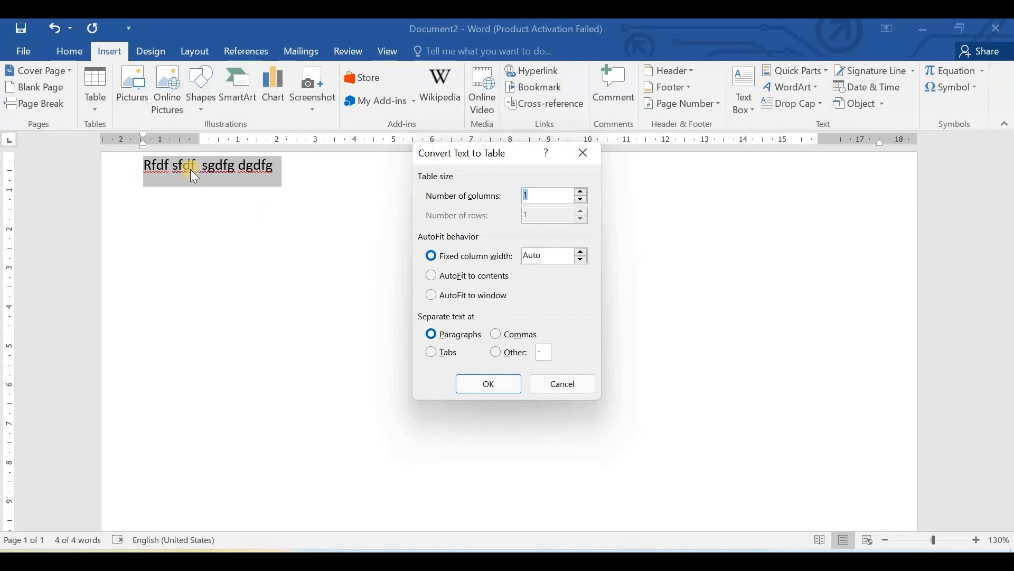
{"action": "left_click", "coordinate": [497, 353]}
{"action": "left_click", "coordinate": [544, 353]}
{"action": "key", "text": "BackSpace"}
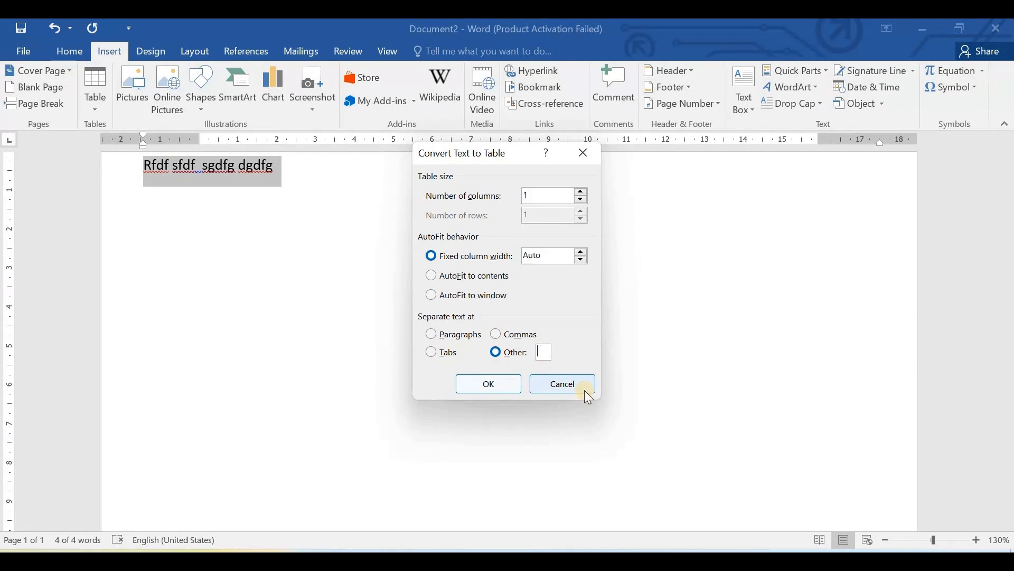
{"action": "left_click", "coordinate": [503, 387]}
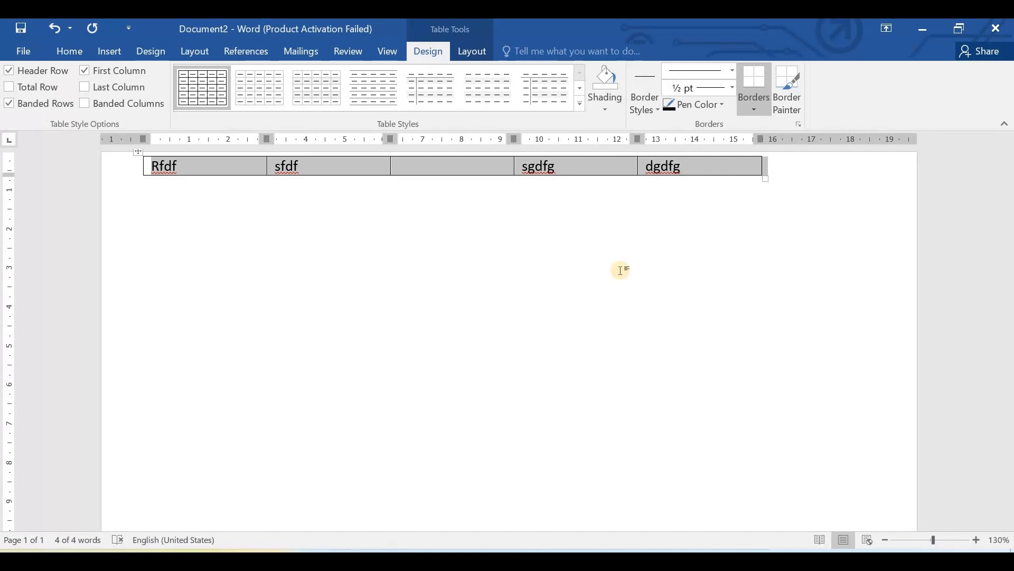
- Undo the text-to-table conversion and the entry of the sample text
{"action": "key", "text": "ctrl+z"}
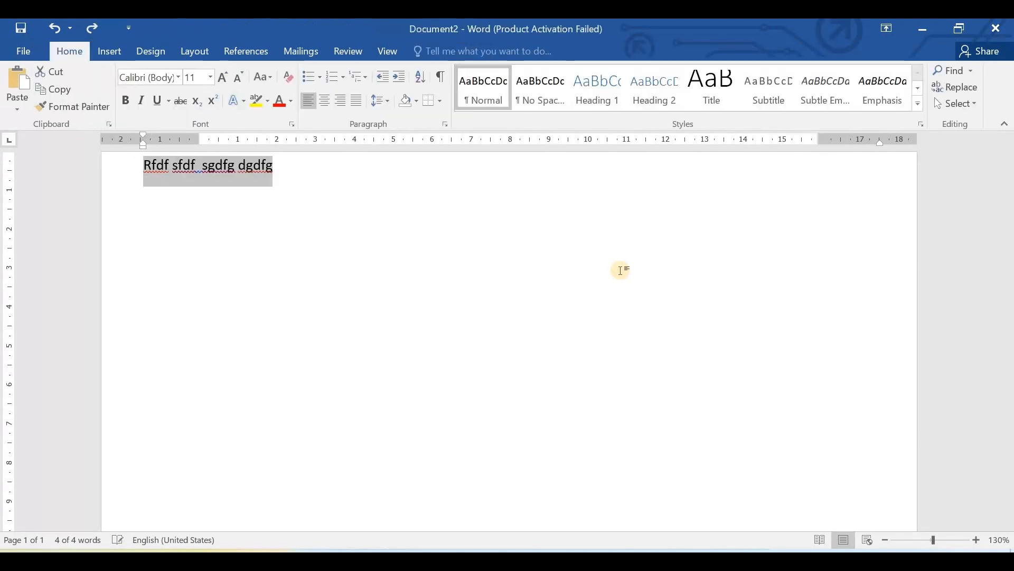
{"action": "key", "text": "ctrl+z"}
{"action": "key", "text": "ctrl+z"}
{"action": "key", "text": "ctrl+z"}
{"action": "key", "text": "ctrl+z"}
{"action": "key", "text": "ctrl+z"}
{"action": "key", "text": "ctrl+z"}
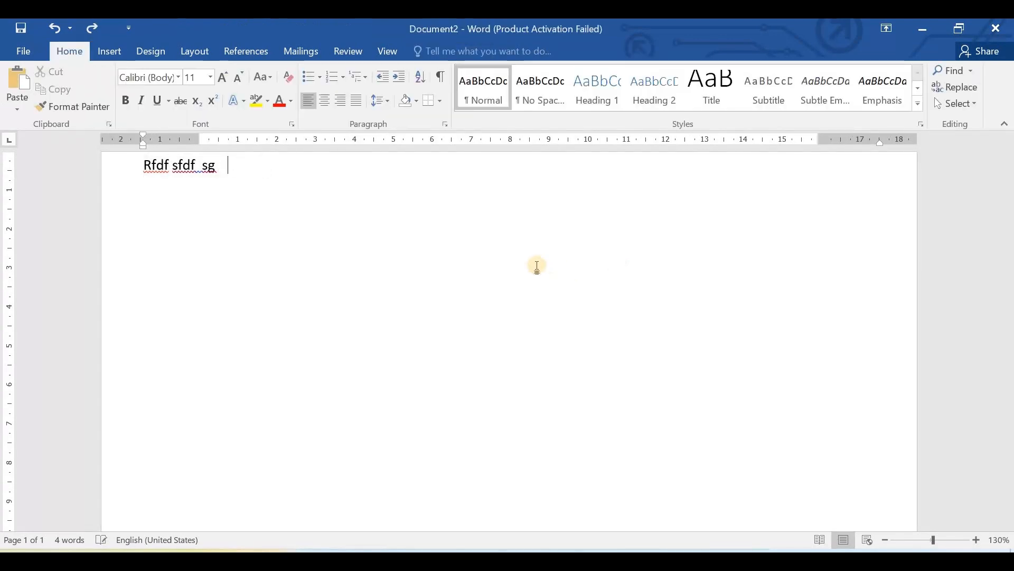
{"action": "key", "text": "ctrl+z"}
{"action": "key", "text": "ctrl+z"}
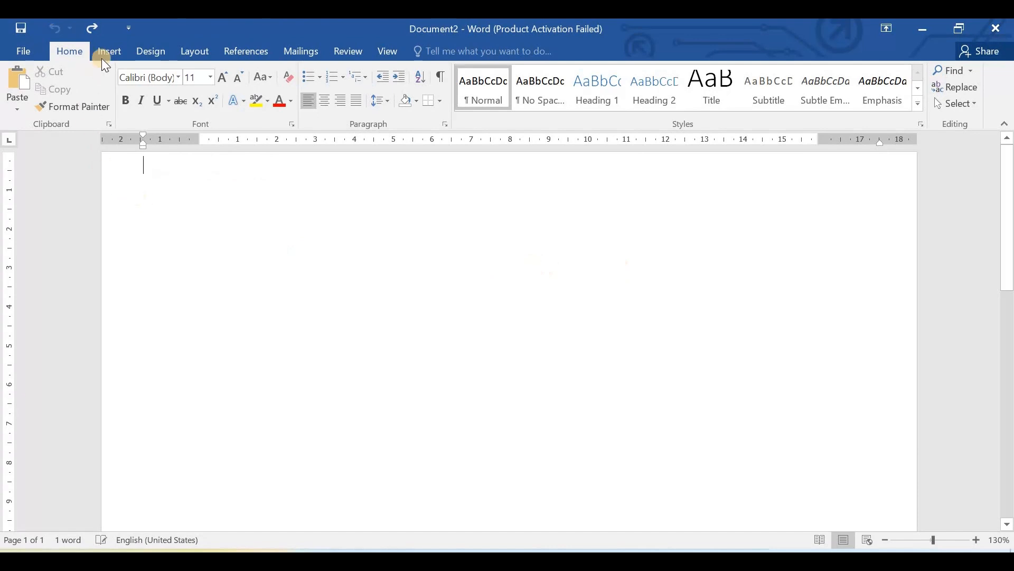
- Insert an embedded Excel spreadsheet into the blank document
{"action": "left_click", "coordinate": [108, 51]}
{"action": "left_click", "coordinate": [95, 87]}
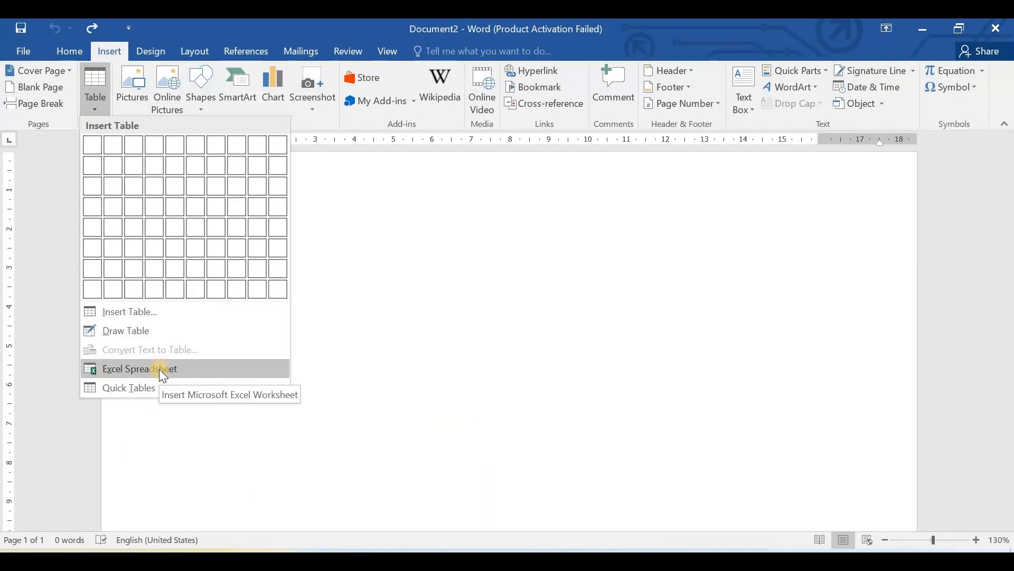
{"action": "left_click", "coordinate": [159, 369]}
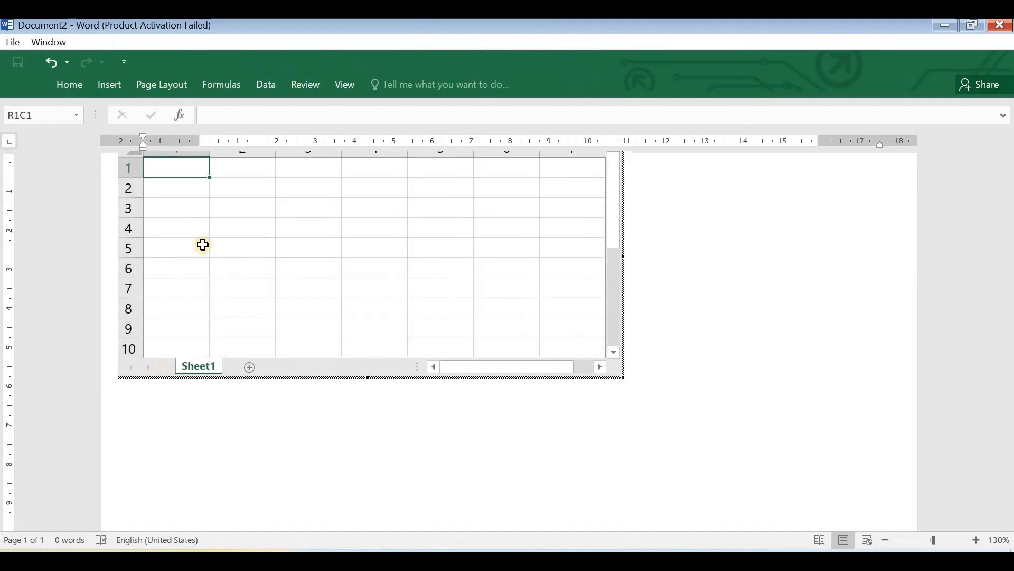
{"action": "left_click", "coordinate": [643, 449]}
- Fill the spreadsheet's first column with the heading RollNo and the values 1 and 2 below it
{"action": "double_click", "coordinate": [191, 169]}
{"action": "type", "text": "Ro"}
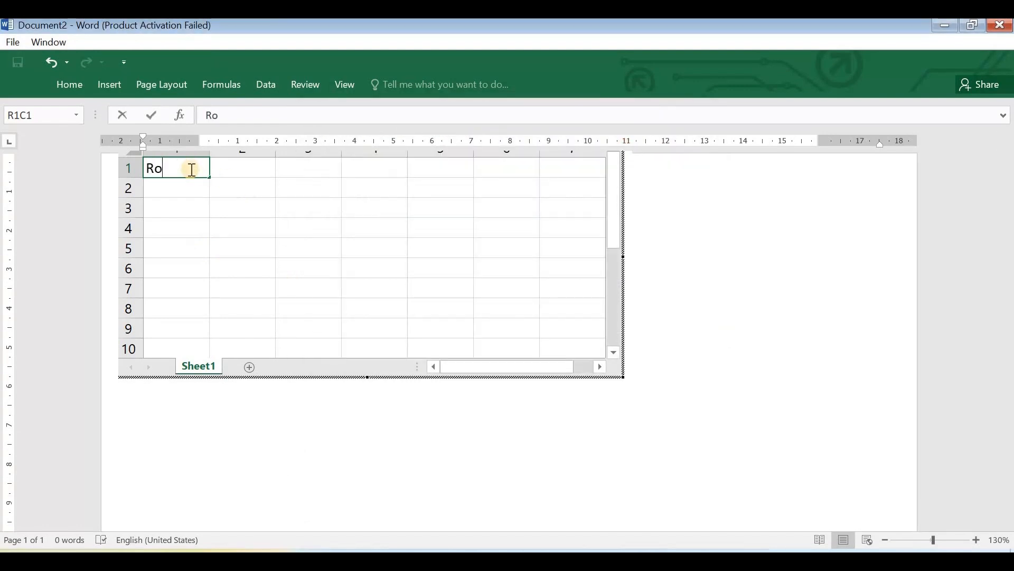
{"action": "type", "text": "llNo"}
{"action": "key", "text": "Return"}
{"action": "type", "text": "1"}
{"action": "key", "text": "Return"}
{"action": "type", "text": "2"}
- Fill the second column with the heading Name and the entries A and B, and return to the document
{"action": "left_click", "coordinate": [240, 176]}
{"action": "double_click", "coordinate": [240, 177]}
{"action": "type", "text": "Name"}
{"action": "key", "text": "Return"}
{"action": "type", "text": "A"}
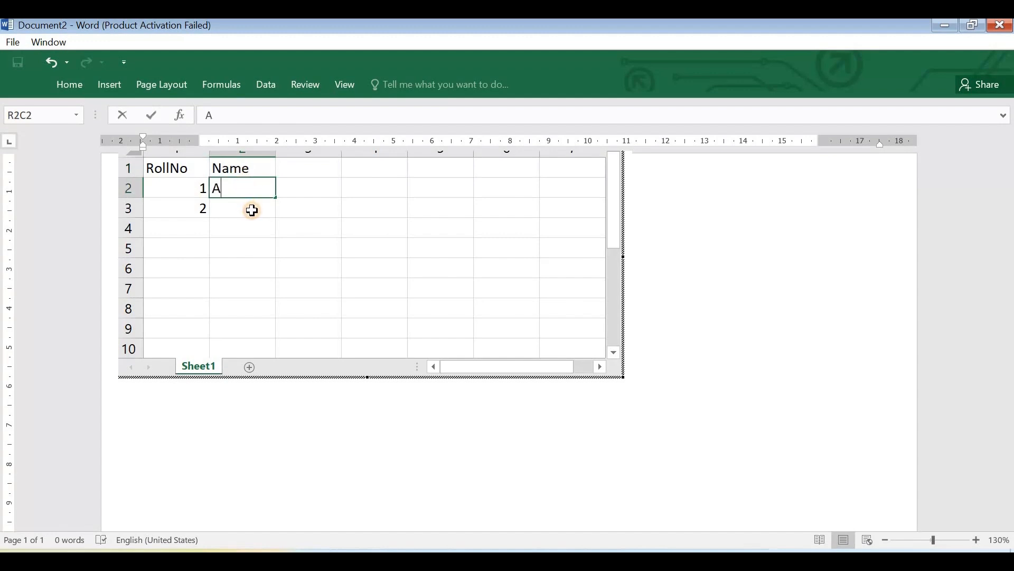
{"action": "key", "text": "Return"}
{"action": "type", "text": "B"}
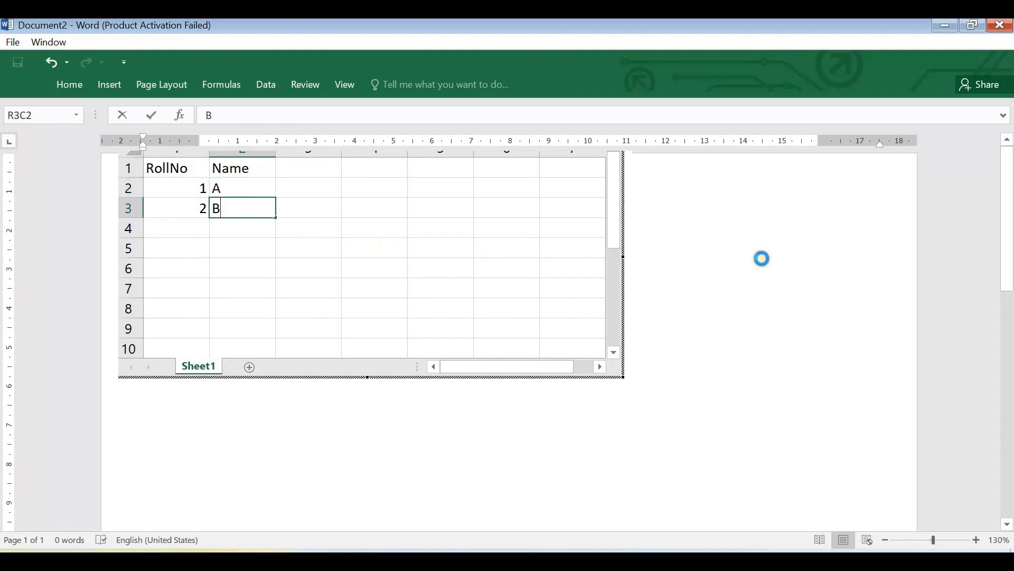
{"action": "left_click", "coordinate": [762, 258]}
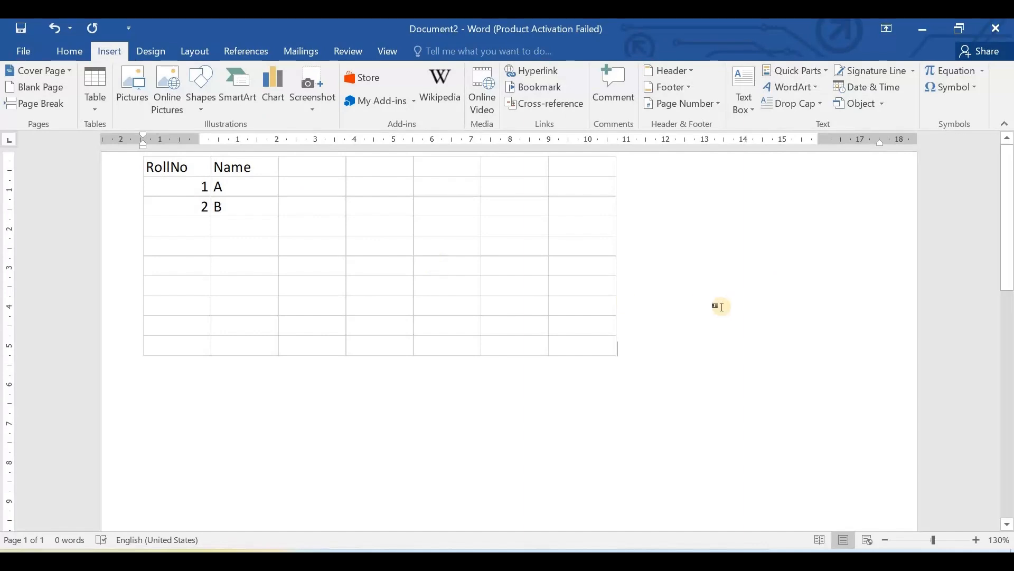
- Insert the built-in With Subheads 2 quick table below the spreadsheet and look through its rows
{"action": "left_click", "coordinate": [92, 93]}
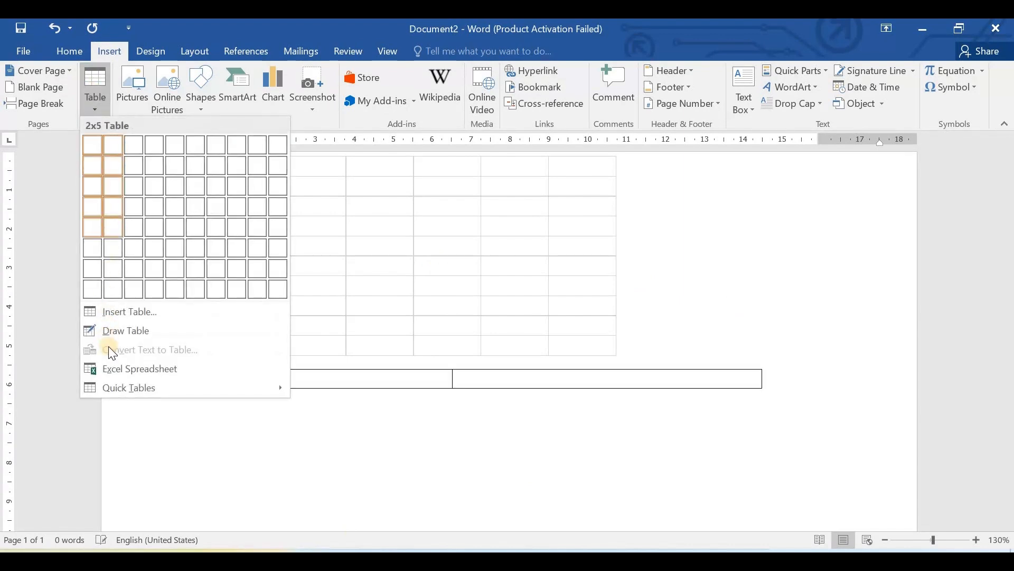
{"action": "mouse_move", "coordinate": [116, 385]}
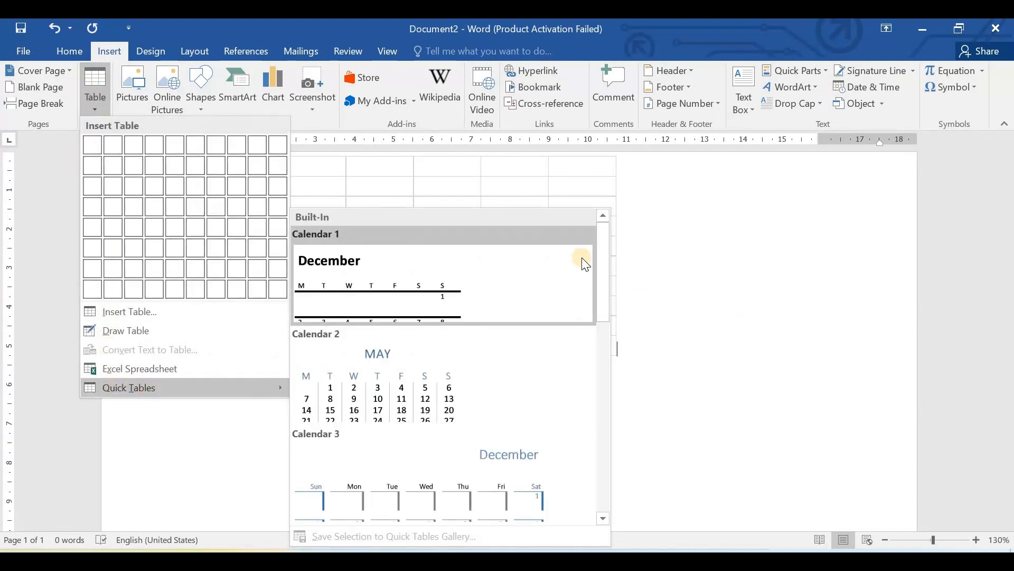
{"action": "scroll", "coordinate": [453, 369], "scroll_direction": "down", "scroll_amount": 5}
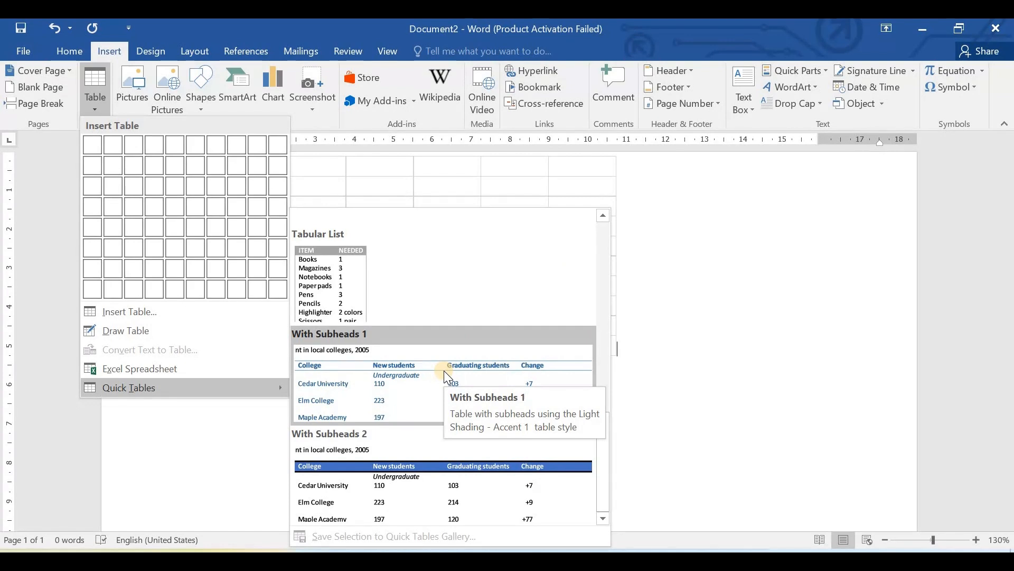
{"action": "left_click", "coordinate": [486, 483]}
{"action": "scroll", "coordinate": [616, 395], "scroll_direction": "down", "scroll_amount": 5}
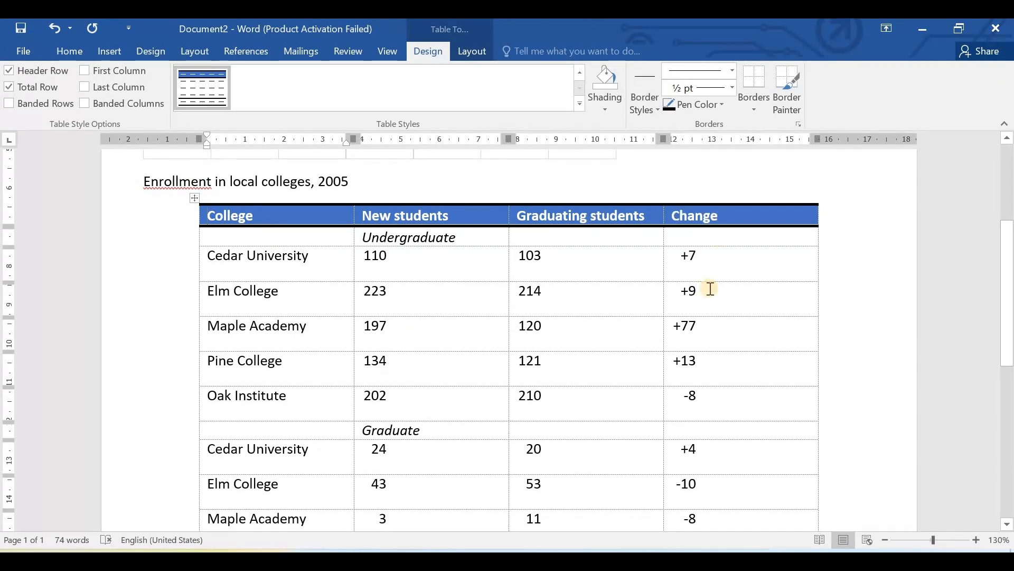
{"action": "scroll", "coordinate": [709, 288], "scroll_direction": "down", "scroll_amount": 7}
{"action": "scroll", "coordinate": [505, 373], "scroll_direction": "up", "scroll_amount": 5}
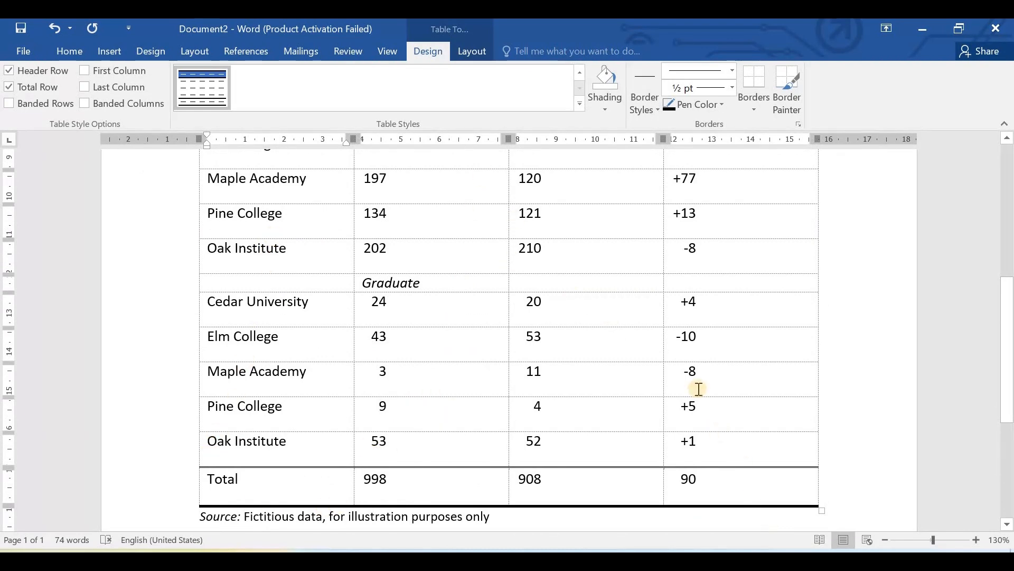
{"action": "scroll", "coordinate": [699, 388], "scroll_direction": "up", "scroll_amount": 5}
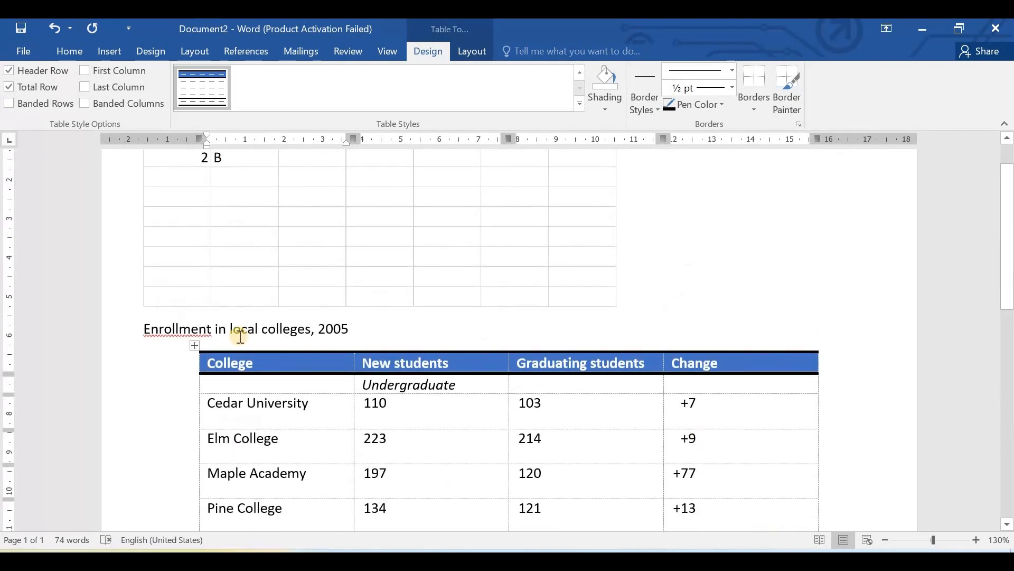
{"action": "scroll", "coordinate": [241, 336], "scroll_direction": "up", "scroll_amount": 1}
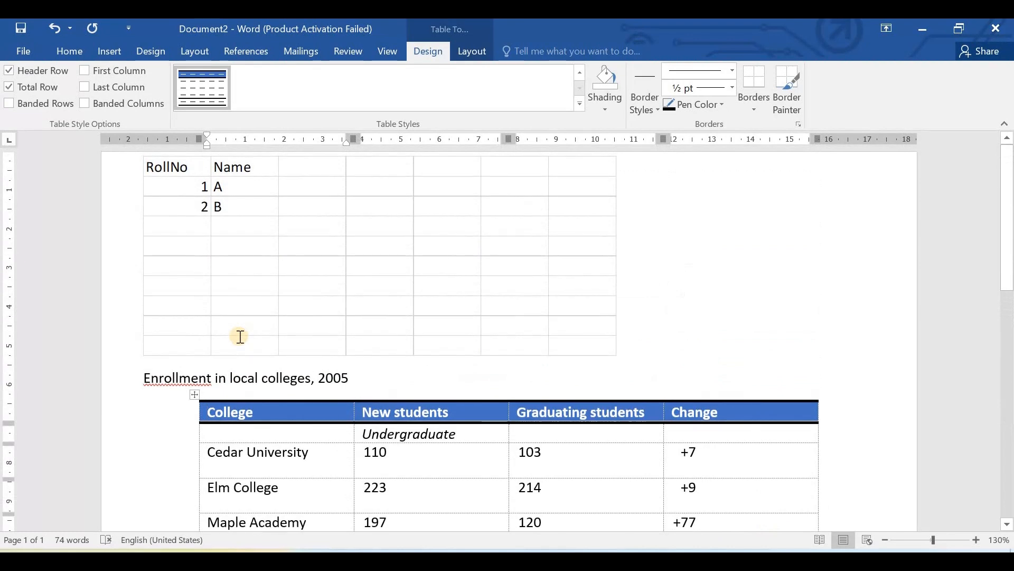
- Undo the insertion of the quick table and the embedded spreadsheet
{"action": "key", "text": "ctrl+z"}
{"action": "key", "text": "ctrl+z"}
{"action": "key", "text": "ctrl+z"}
{"action": "key", "text": "ctrl+z"}
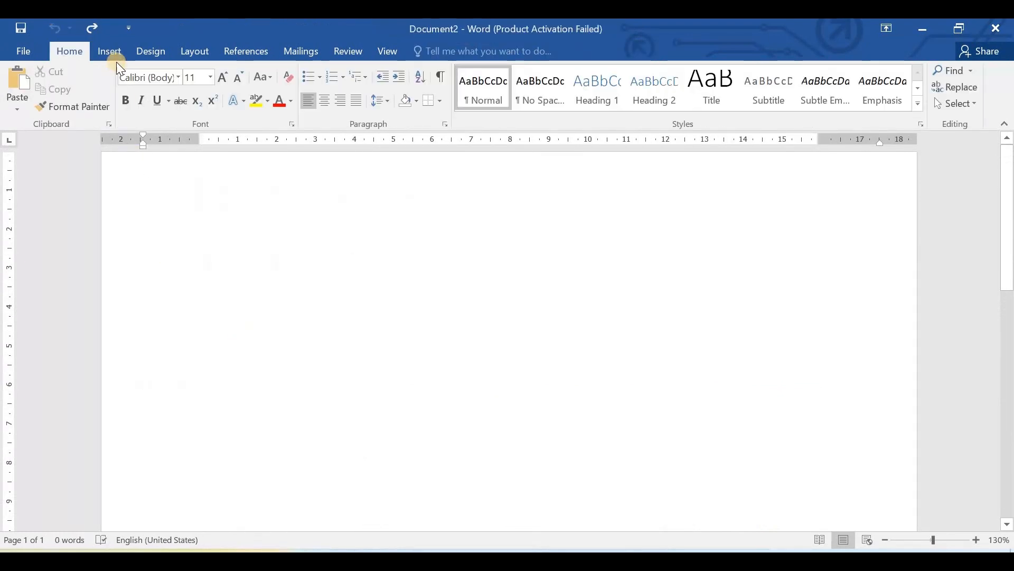
- Look at the available table insertion methods, and switch to the table.docx document
{"action": "left_click", "coordinate": [111, 49]}
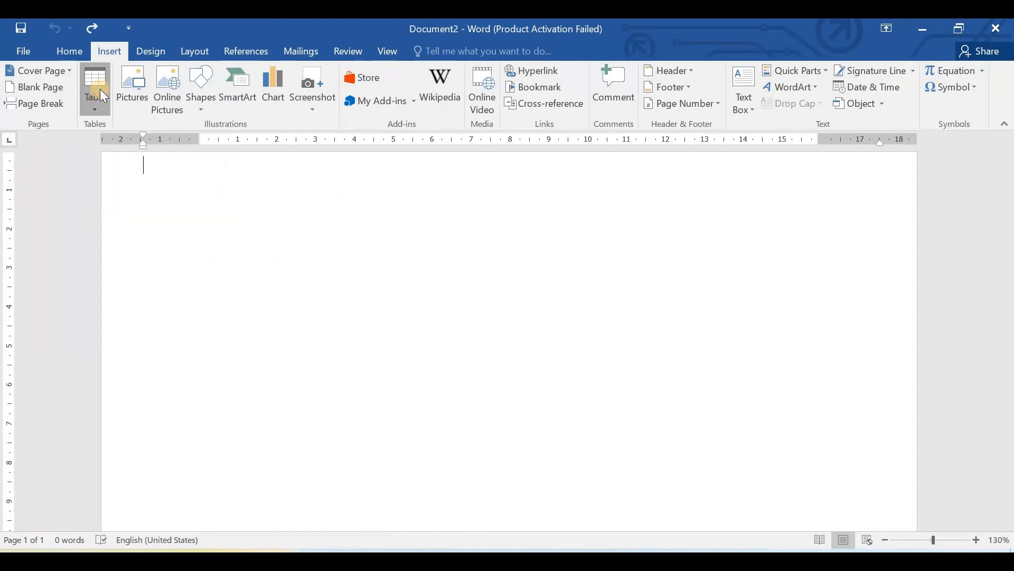
{"action": "left_click", "coordinate": [103, 96]}
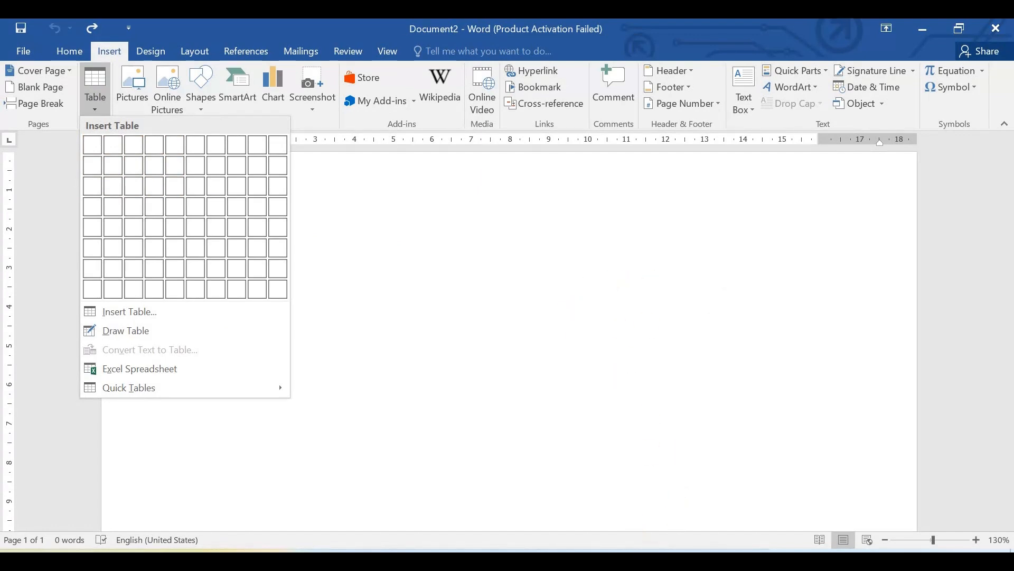
{"action": "mouse_move", "coordinate": [666, 561]}
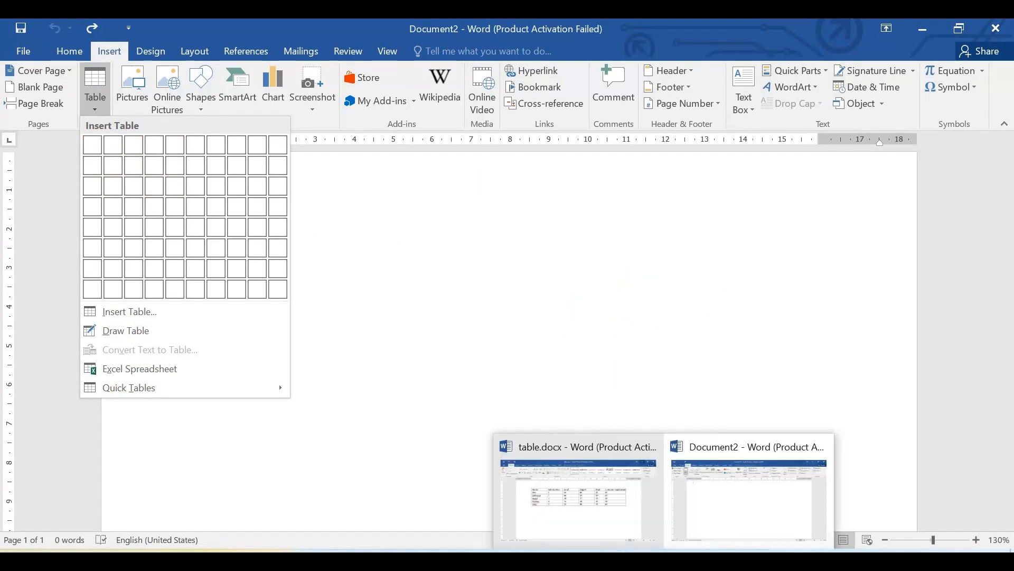
{"action": "left_click", "coordinate": [562, 499]}
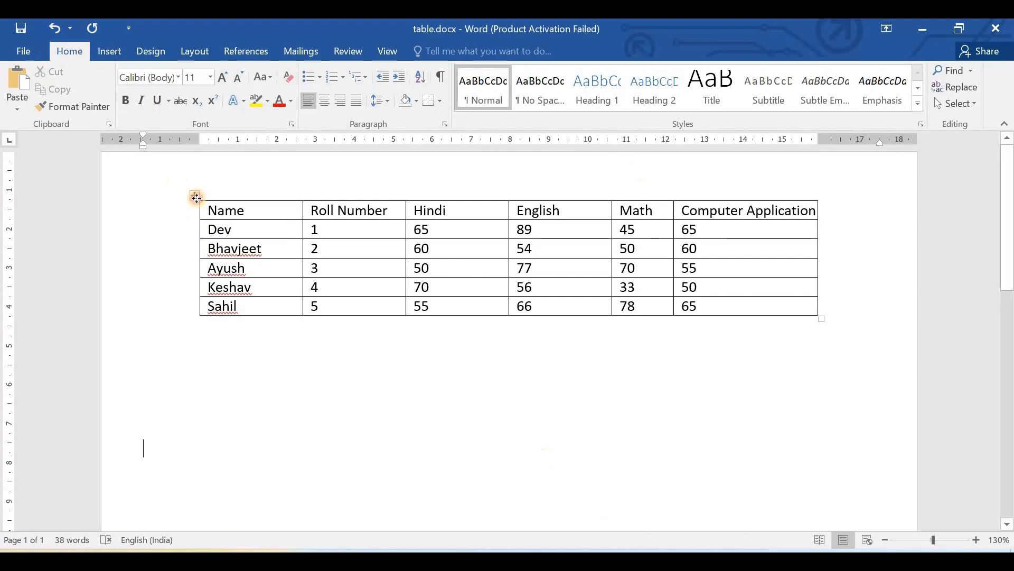
- Select the whole student marks table, view the table design options available for it, and clear the selection
{"action": "left_click", "coordinate": [196, 196]}
{"action": "left_click", "coordinate": [447, 376]}
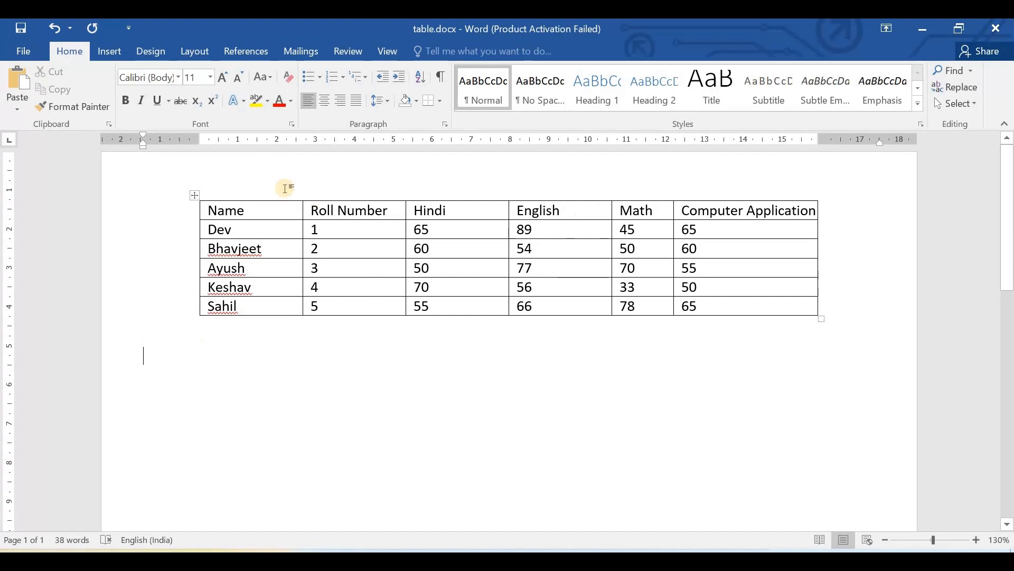
{"action": "left_click", "coordinate": [193, 196]}
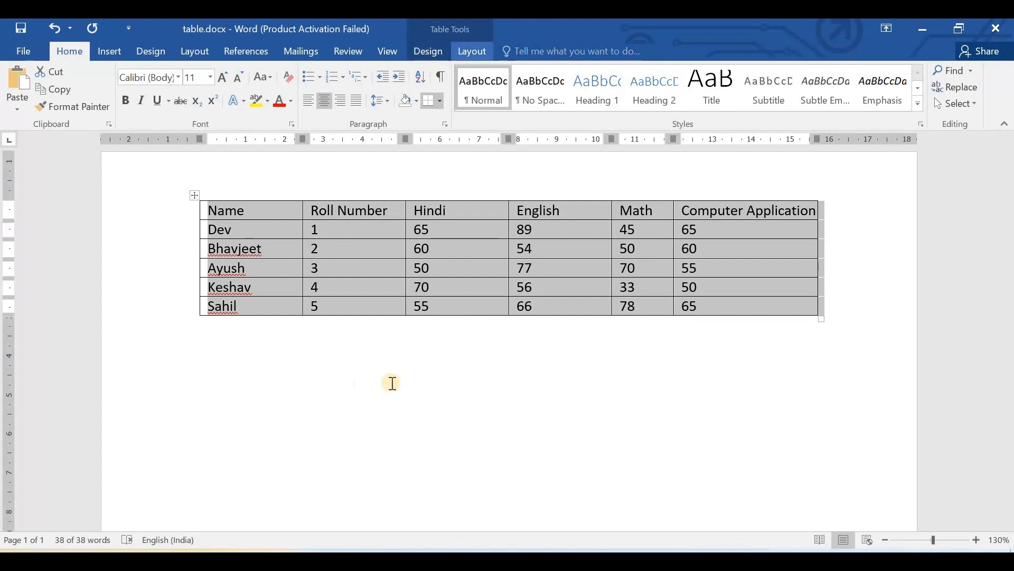
{"action": "left_click", "coordinate": [392, 401]}
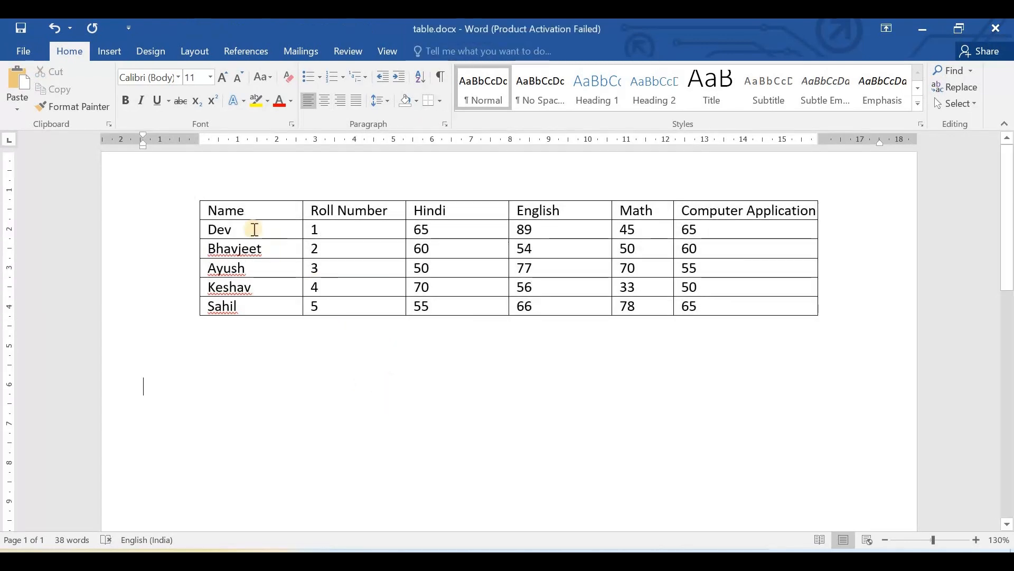
{"action": "left_click", "coordinate": [191, 193]}
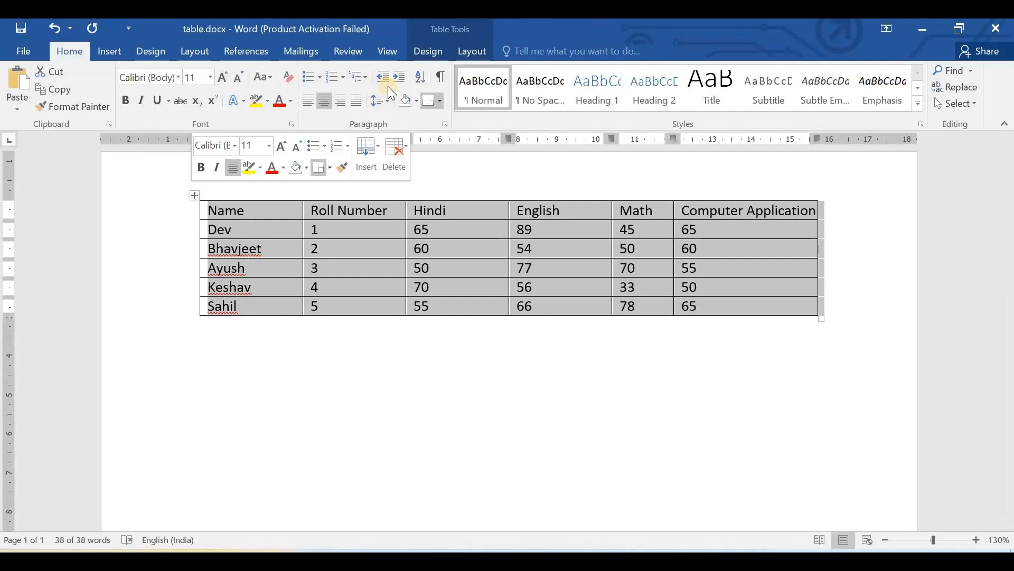
{"action": "left_click", "coordinate": [426, 54]}
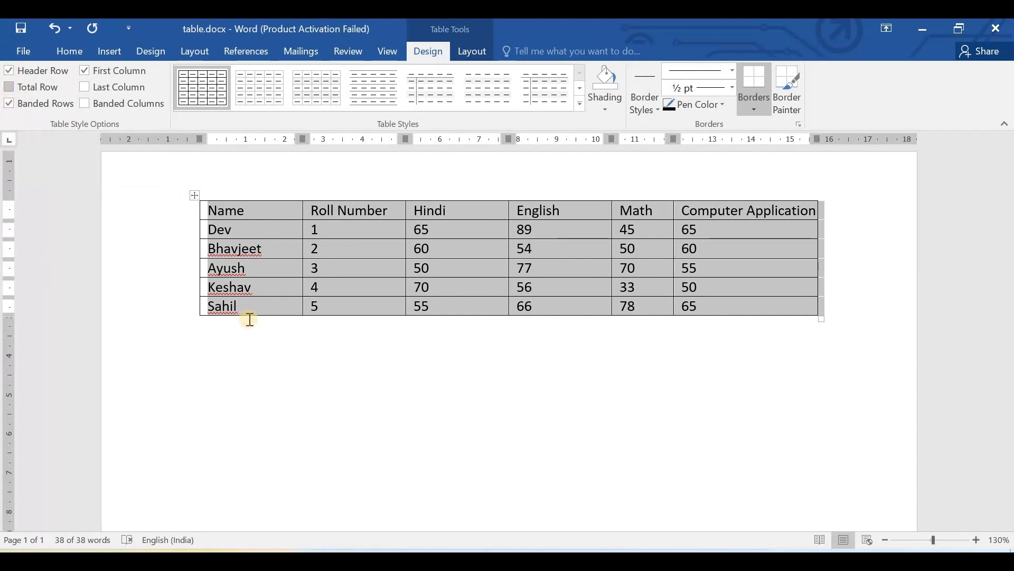
{"action": "left_click", "coordinate": [312, 347]}
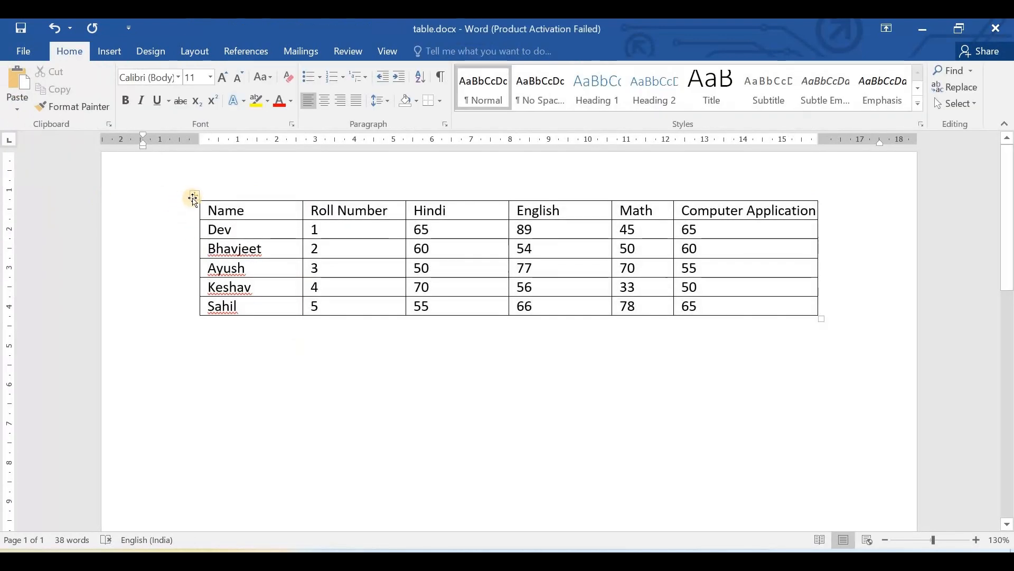
- Apply the blue grid table style with a solid header row and banded rows to the whole marks table
{"action": "left_click", "coordinate": [193, 198]}
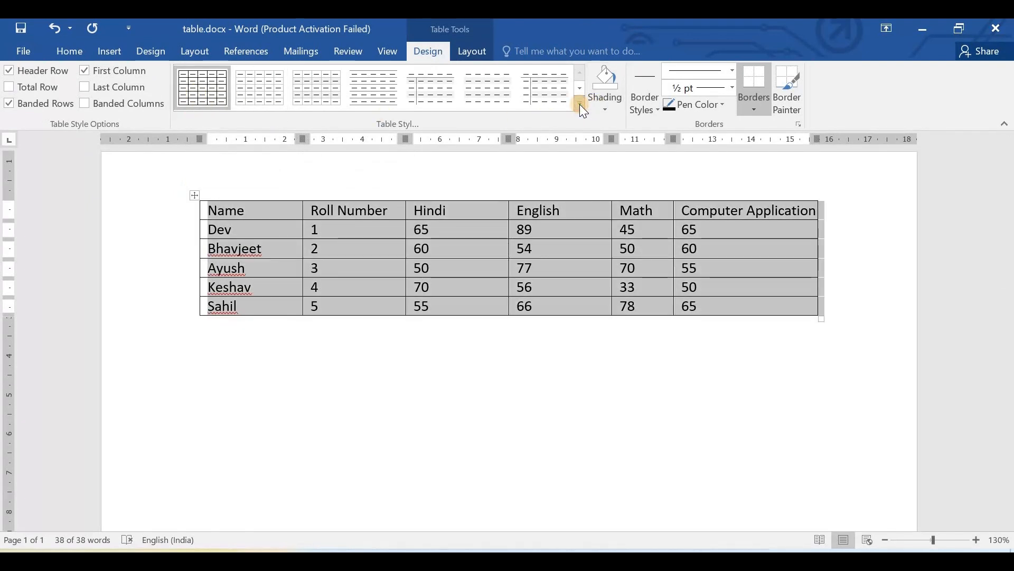
{"action": "left_click", "coordinate": [579, 105]}
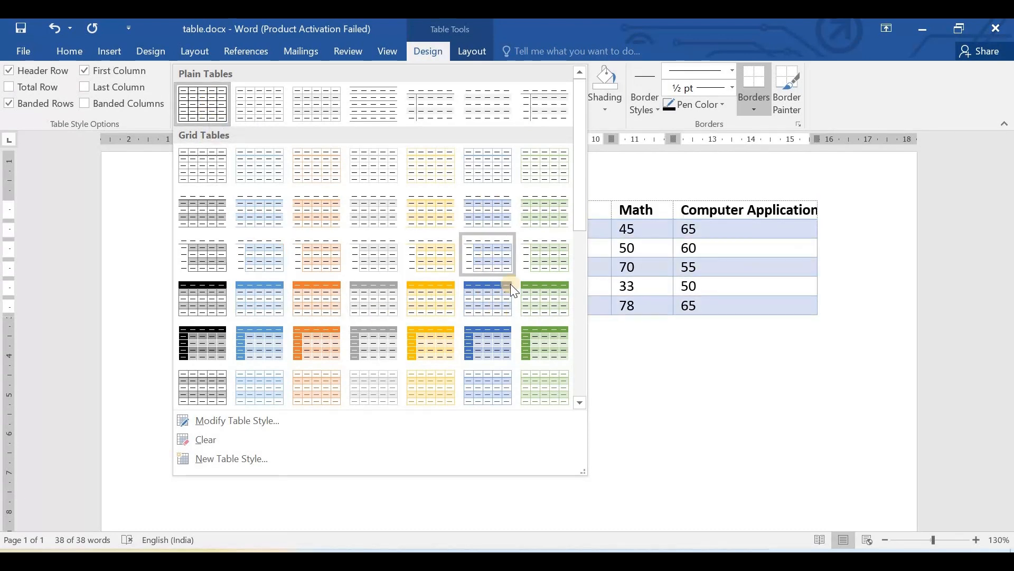
{"action": "scroll", "coordinate": [510, 284], "scroll_direction": "down", "scroll_amount": 3}
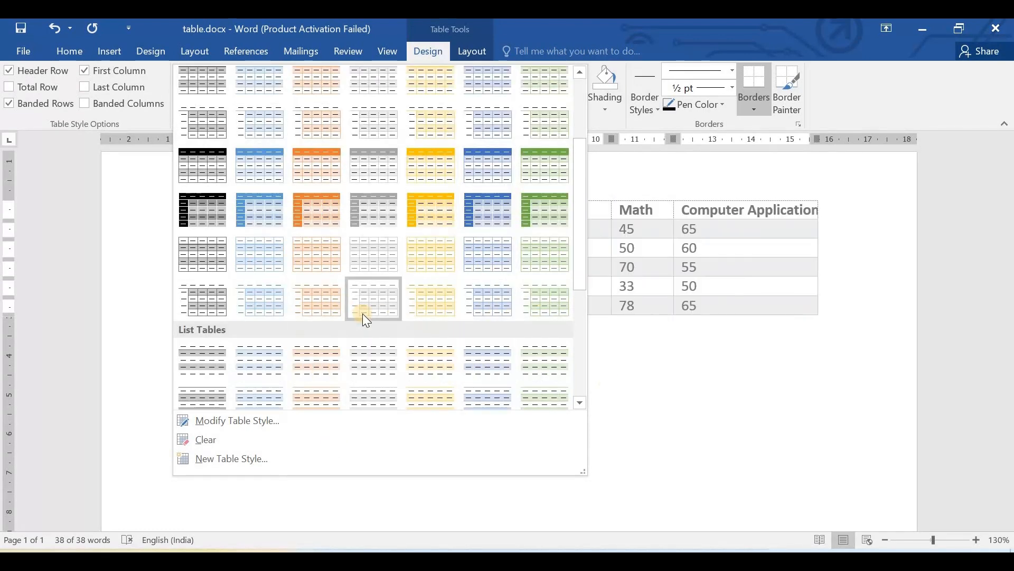
{"action": "scroll", "coordinate": [362, 313], "scroll_direction": "up", "scroll_amount": 3}
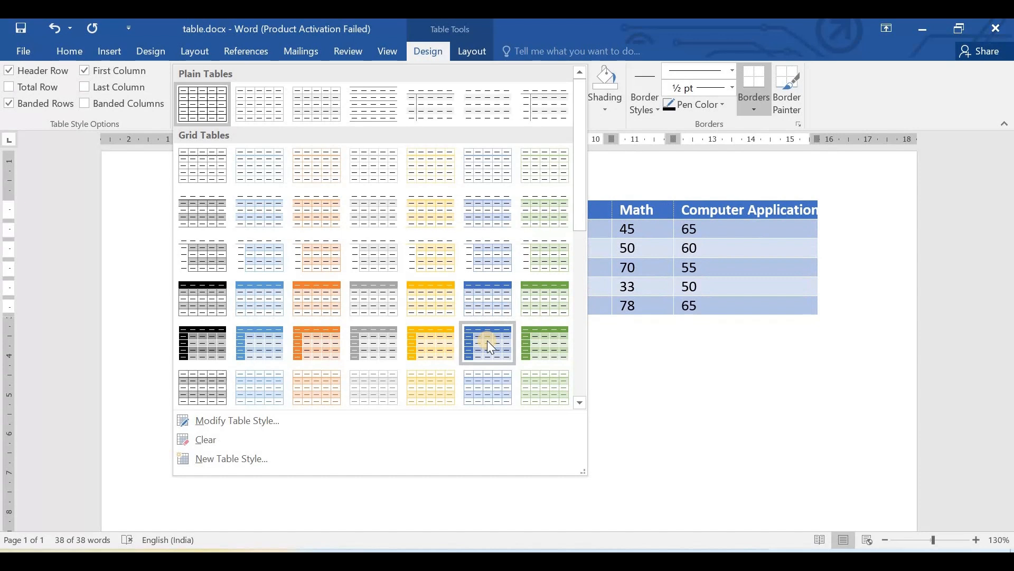
{"action": "left_click", "coordinate": [489, 299]}
{"action": "left_click", "coordinate": [377, 411]}
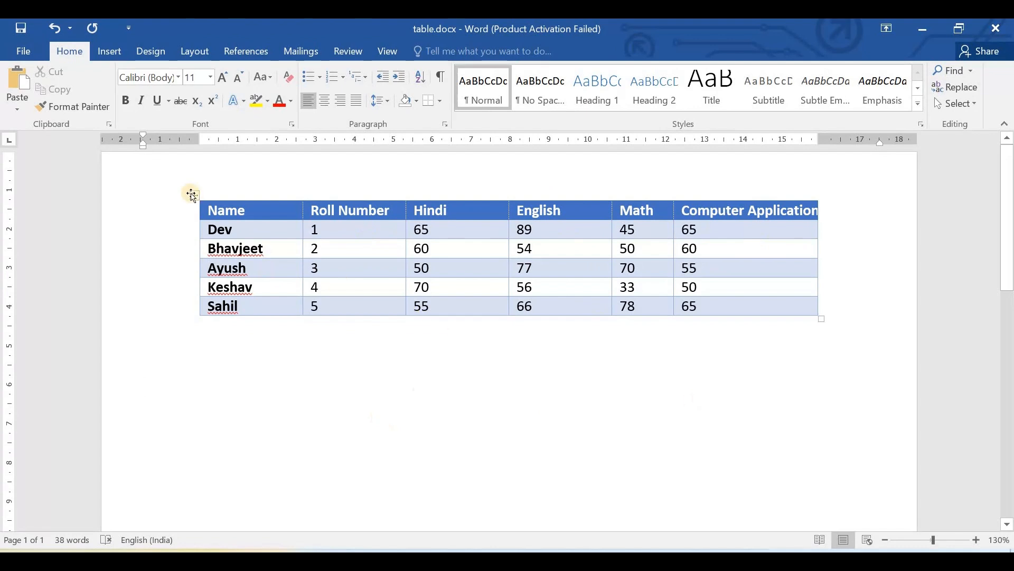
- Move the marks table lower on the page, and undo the further attempts to move it back up
{"action": "left_click_drag", "start_coordinate": [192, 195], "coordinate": [193, 288]}
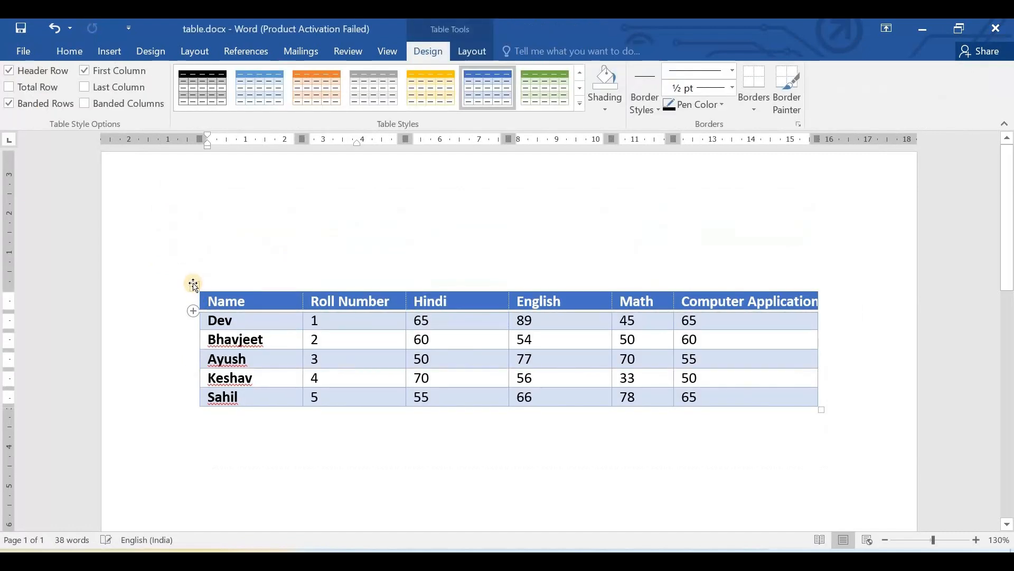
{"action": "left_click_drag", "start_coordinate": [189, 209], "coordinate": [199, 153]}
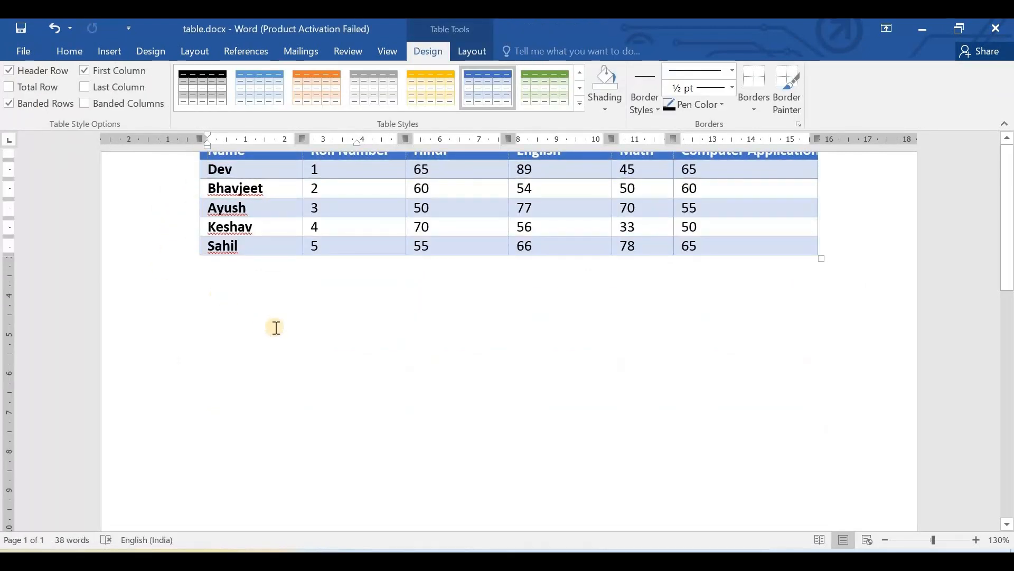
{"action": "key", "text": "ctrl+z"}
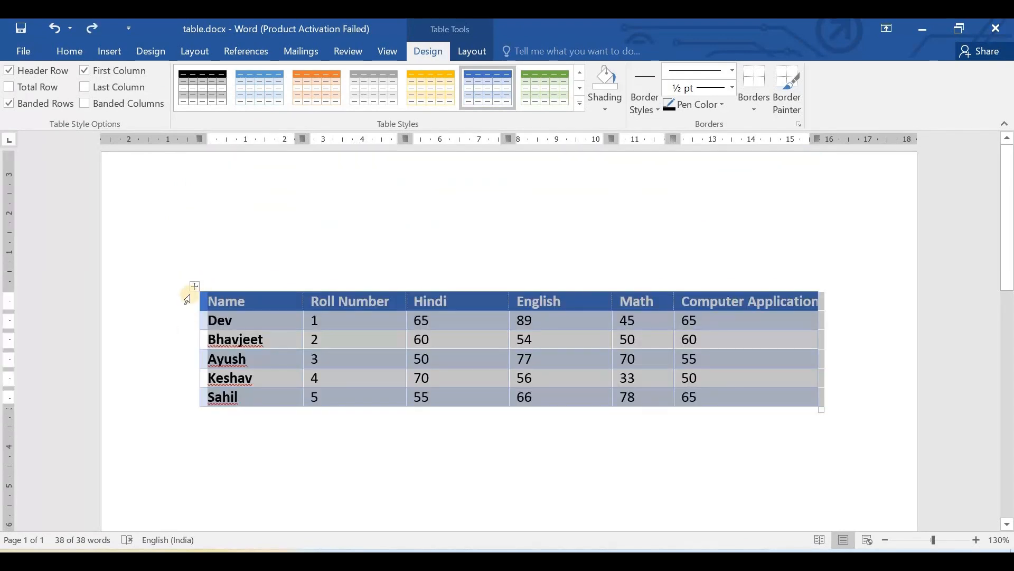
{"action": "left_click_drag", "start_coordinate": [194, 286], "coordinate": [167, 220]}
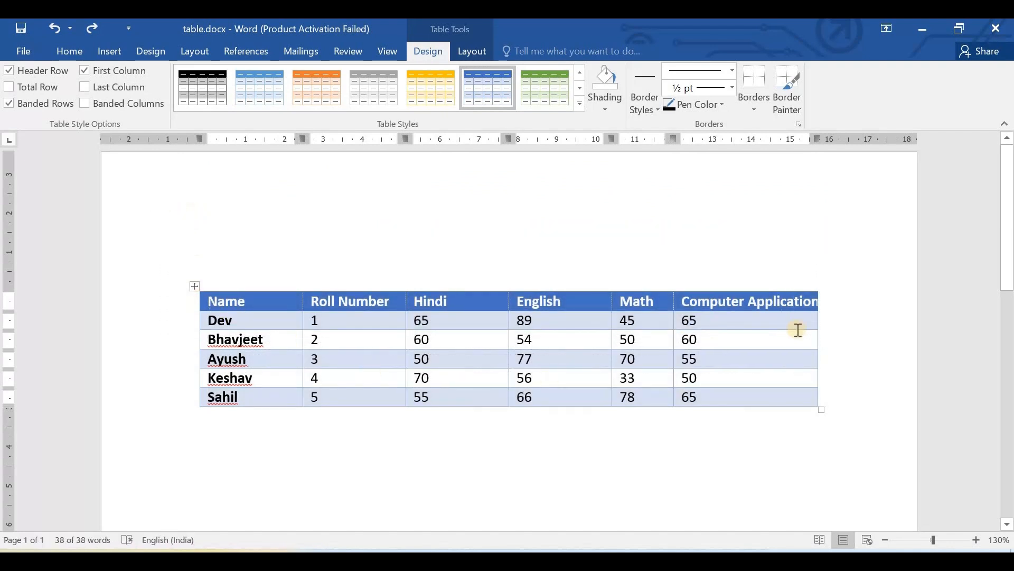
{"action": "scroll", "coordinate": [352, 328], "scroll_direction": "down", "scroll_amount": 4}
{"action": "key", "text": "ctrl+z"}
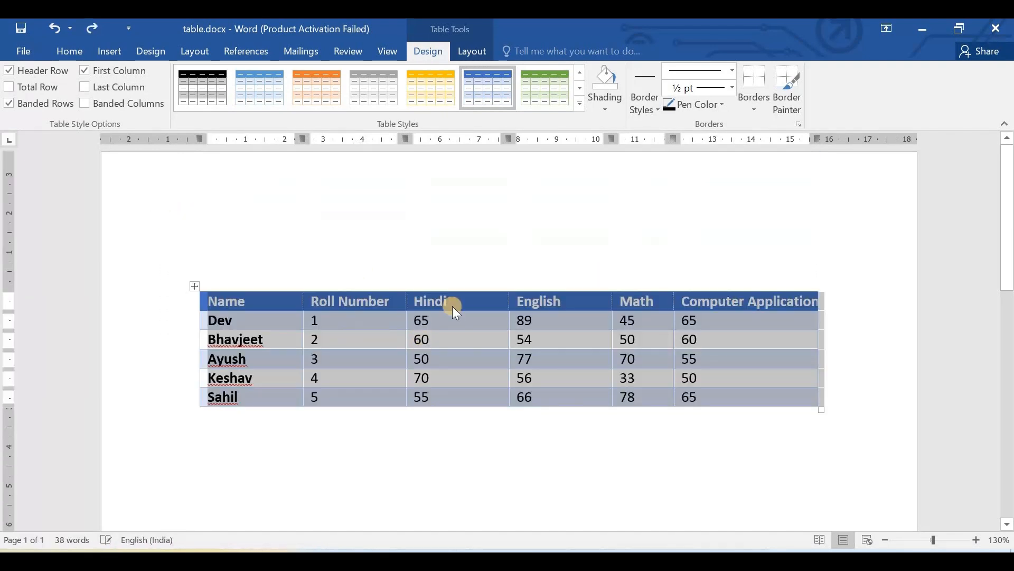
- Zoom to 140% and enlarge the marks table slightly from its lower-right corner
{"action": "scroll", "coordinate": [537, 283], "scroll_direction": "down", "scroll_amount": 1}
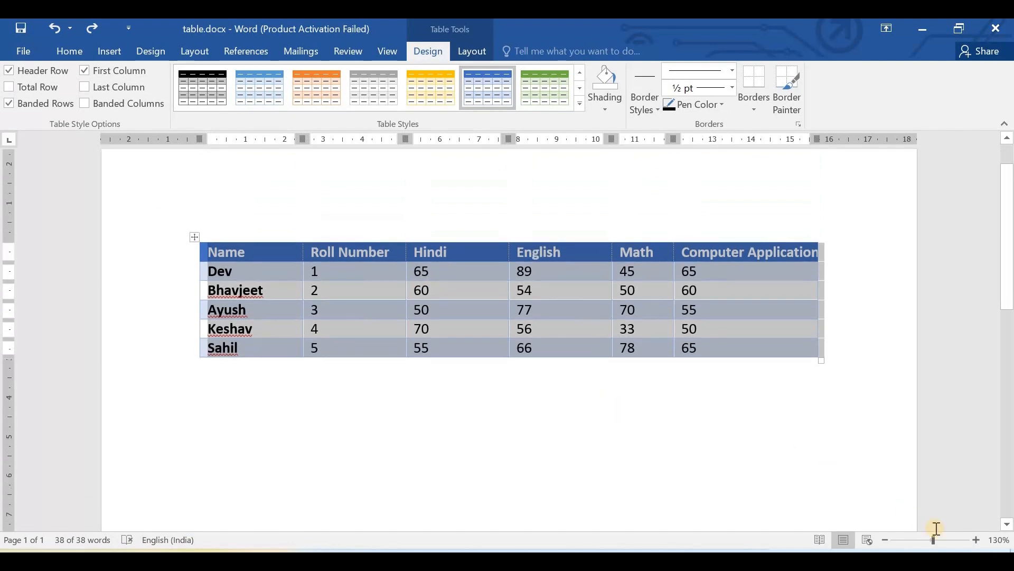
{"action": "left_click", "coordinate": [976, 539]}
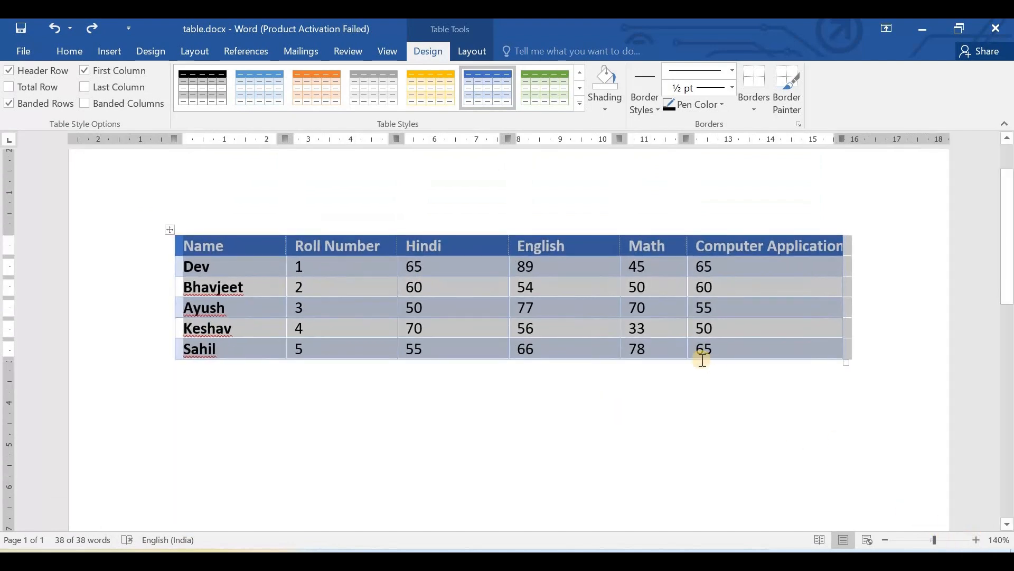
{"action": "left_click", "coordinate": [749, 397]}
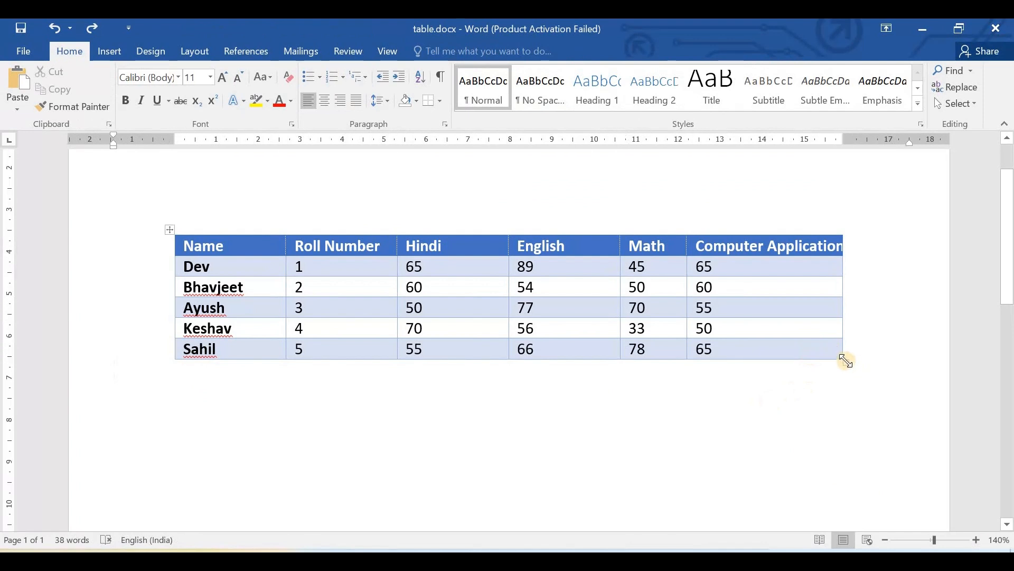
{"action": "mouse_move", "coordinate": [845, 361]}
{"action": "left_mouse_down"}
{"action": "mouse_move", "coordinate": [864, 374]}
{"action": "mouse_move", "coordinate": [848, 364]}
{"action": "left_mouse_up"}
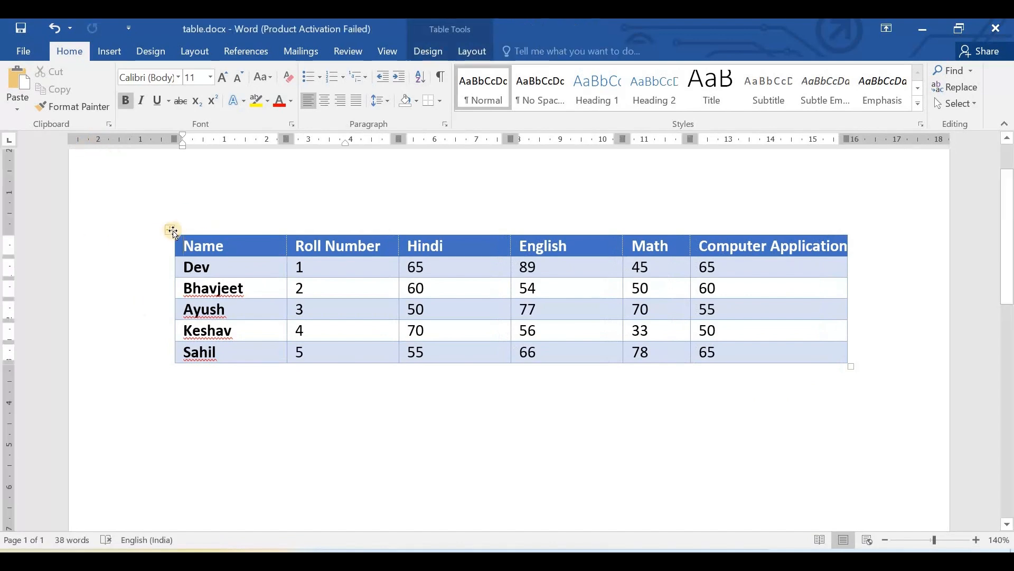
- Turn off the Header Row style option for the whole marks table
{"action": "left_click", "coordinate": [171, 229]}
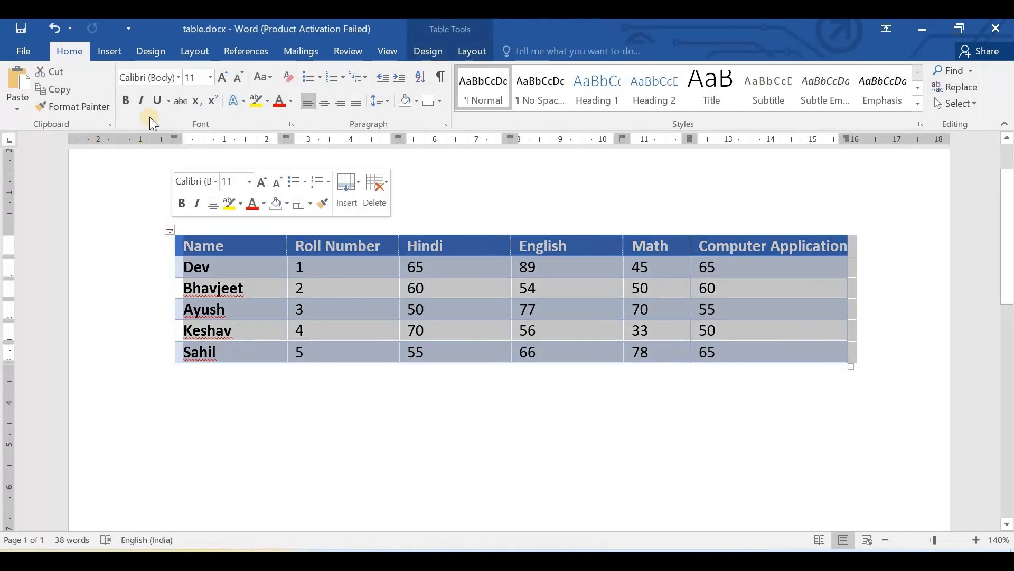
{"action": "left_click", "coordinate": [430, 51]}
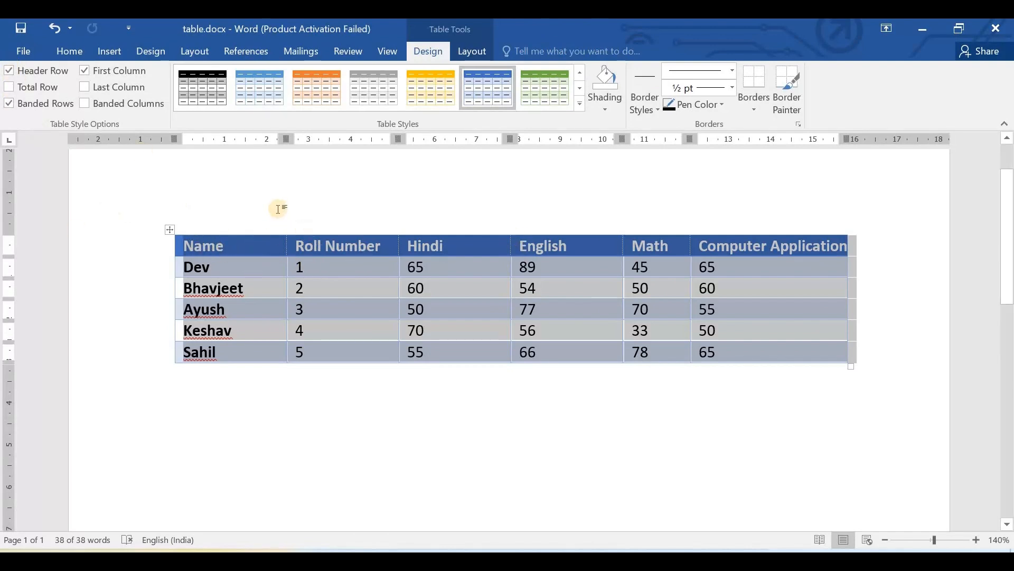
{"action": "left_click", "coordinate": [9, 71]}
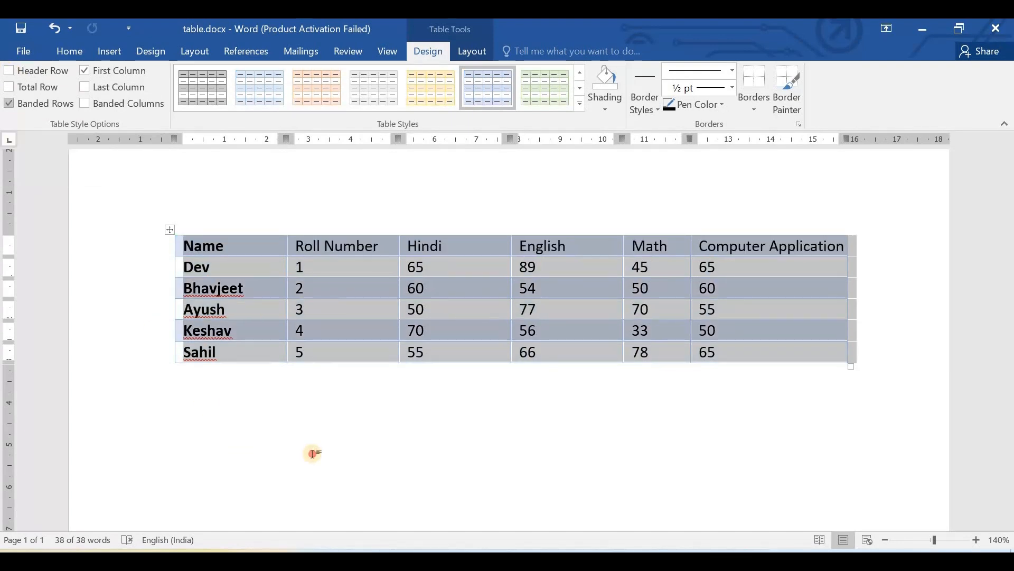
- Turn the Header Row style option back on for the whole marks table, and switch Total Row on and off again
{"action": "left_click", "coordinate": [305, 448]}
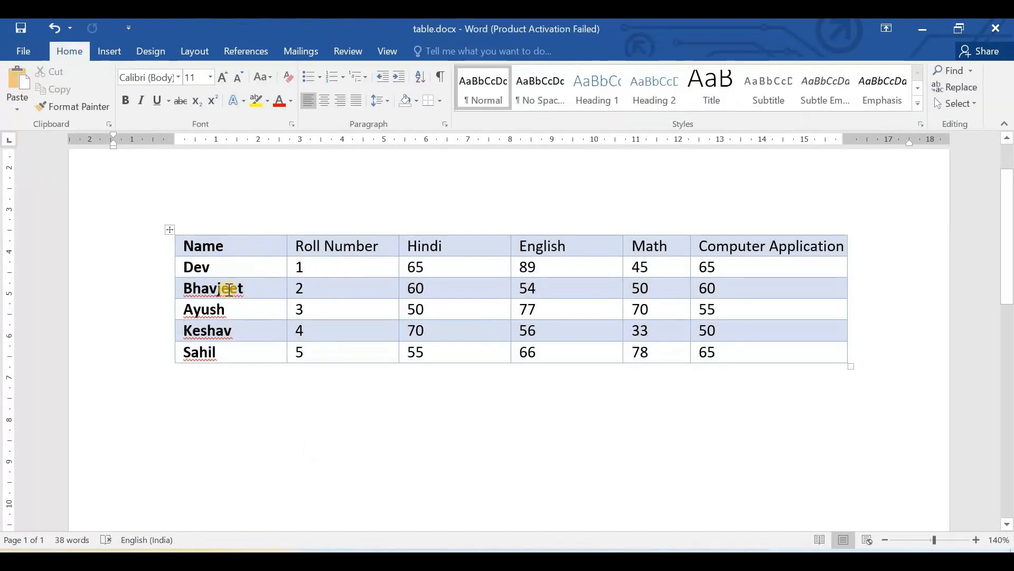
{"action": "left_click", "coordinate": [179, 245]}
{"action": "left_click", "coordinate": [170, 229]}
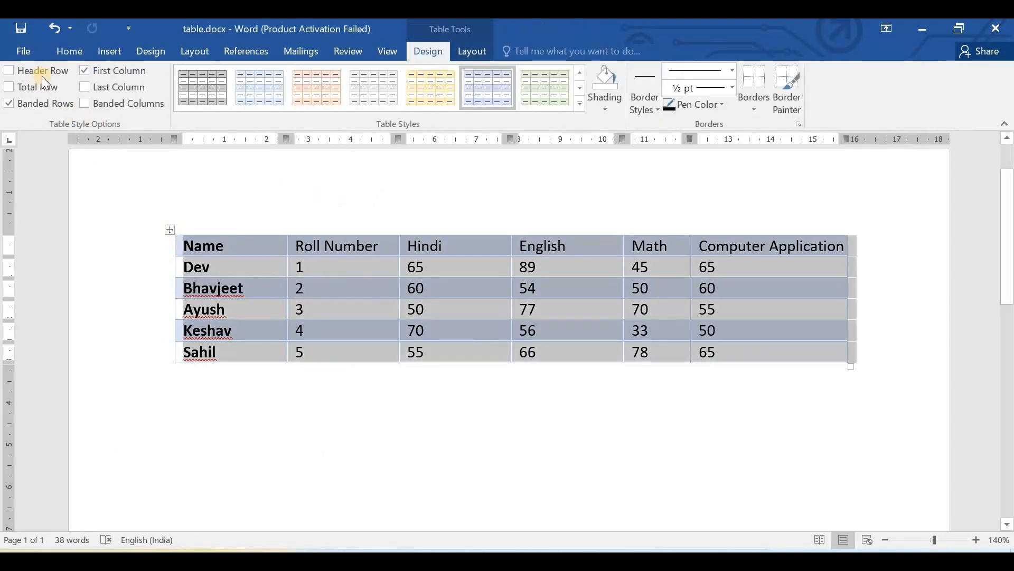
{"action": "left_click", "coordinate": [12, 69]}
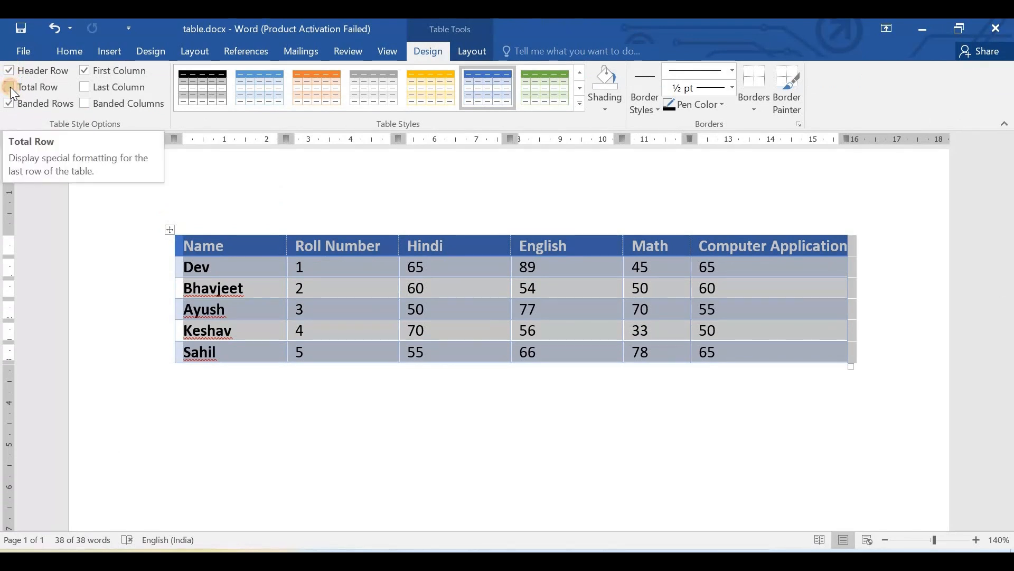
{"action": "left_click", "coordinate": [11, 87]}
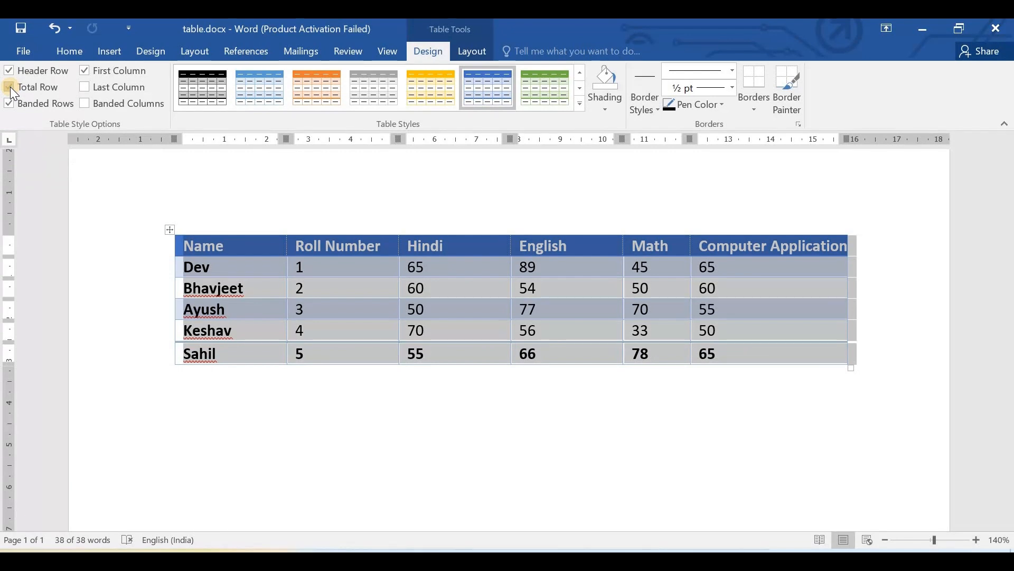
{"action": "left_click", "coordinate": [10, 86]}
- Add a row at the end of the marks table with "Total" in its first cell, switching Total Row on and off
{"action": "left_click", "coordinate": [174, 364]}
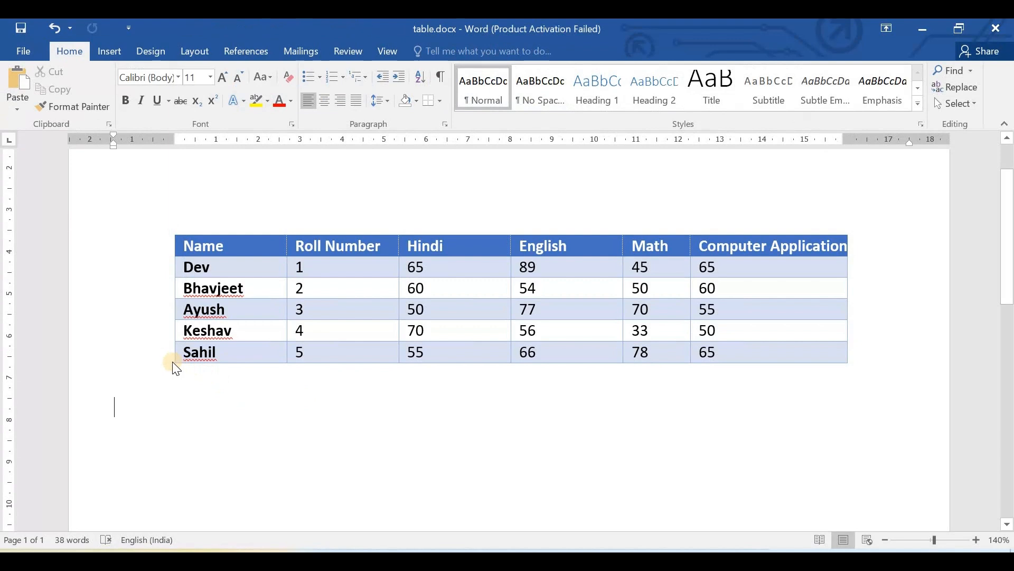
{"action": "key", "text": "ctrl+z"}
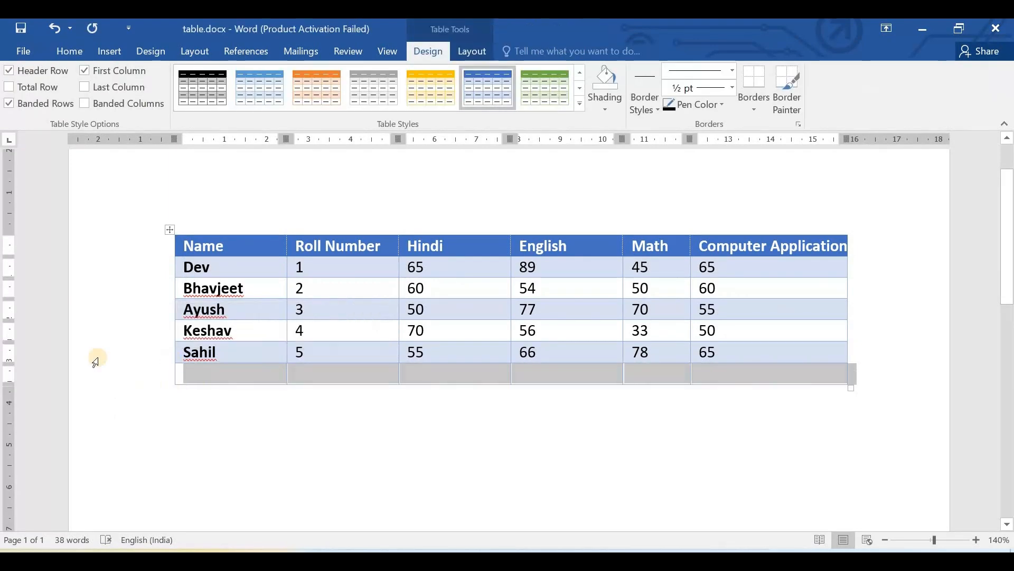
{"action": "left_click", "coordinate": [7, 87]}
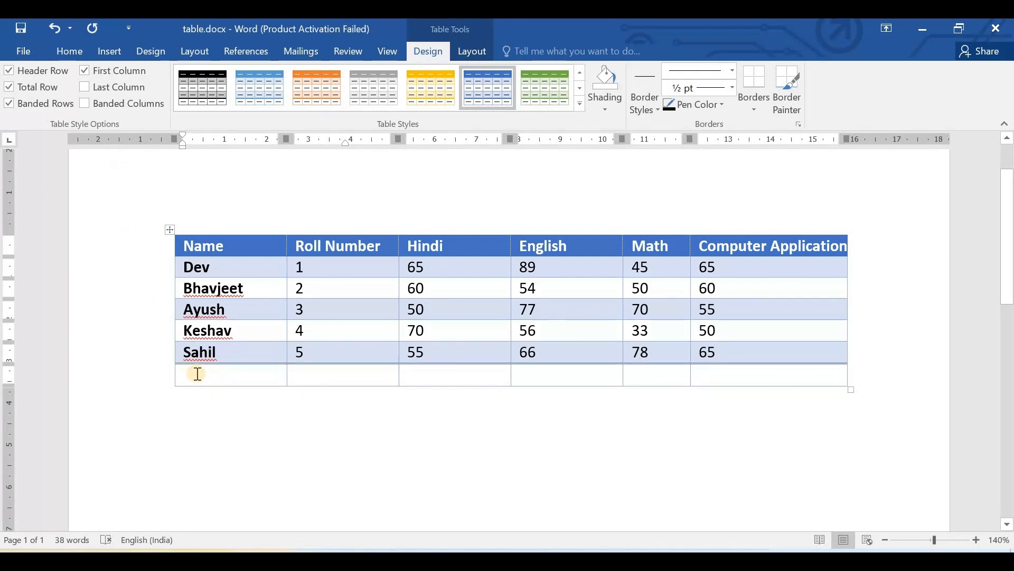
{"action": "type", "text": "Tot"}
{"action": "left_click", "coordinate": [31, 87]}
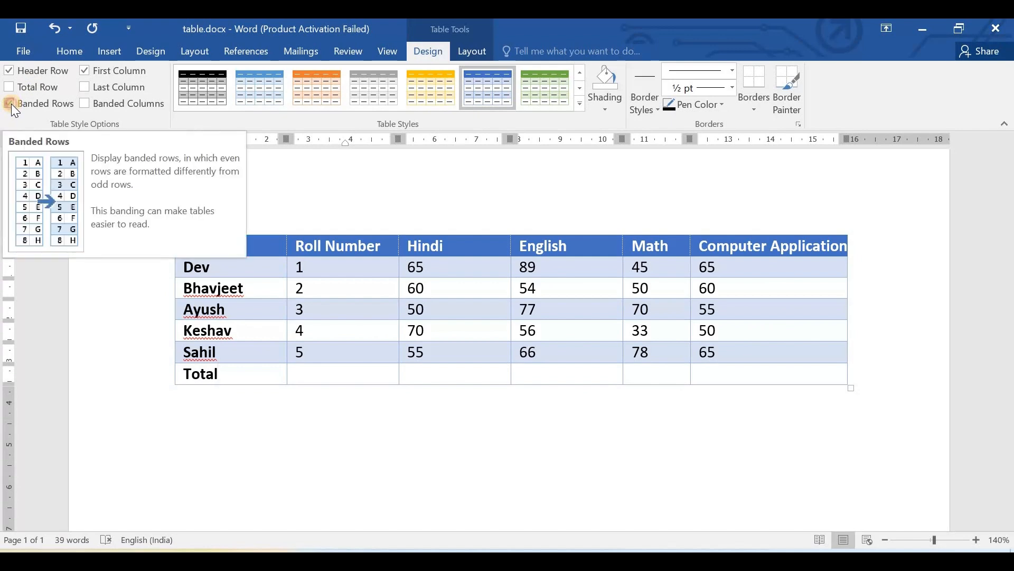
- Switch the Banded Rows style option off for the marks table and back on
{"action": "left_click", "coordinate": [11, 103]}
{"action": "key", "text": "ctrl+z"}
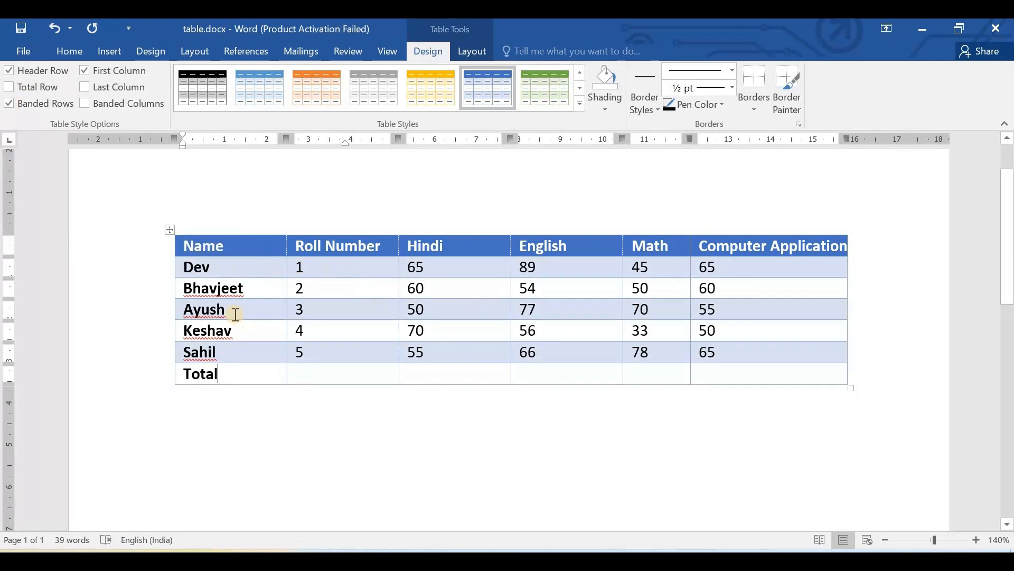
{"action": "left_click", "coordinate": [12, 103]}
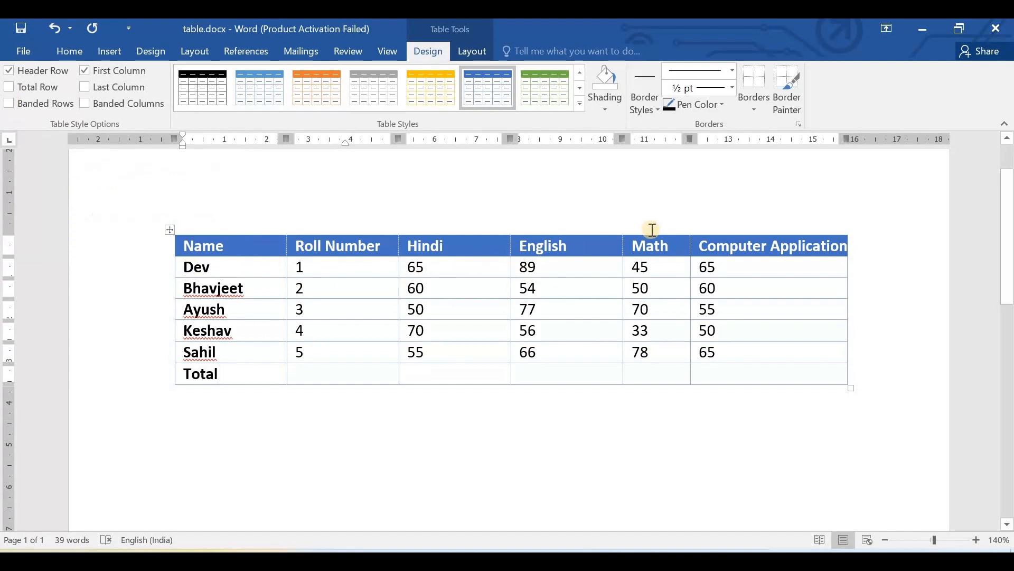
{"action": "left_click", "coordinate": [9, 103]}
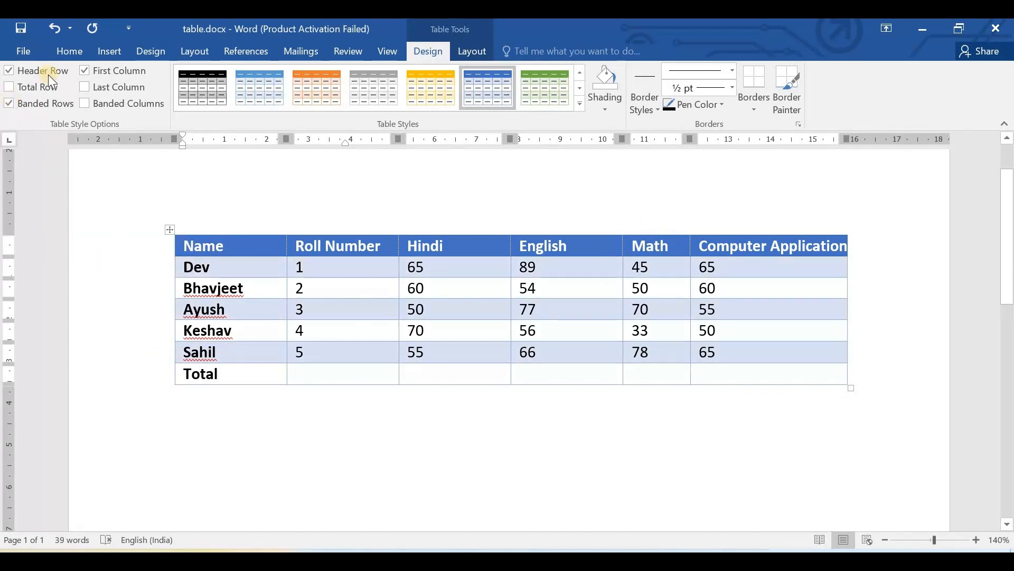
- Switch First Column off and back on, and switch Last Column on and back off for the marks table
{"action": "left_click", "coordinate": [90, 68]}
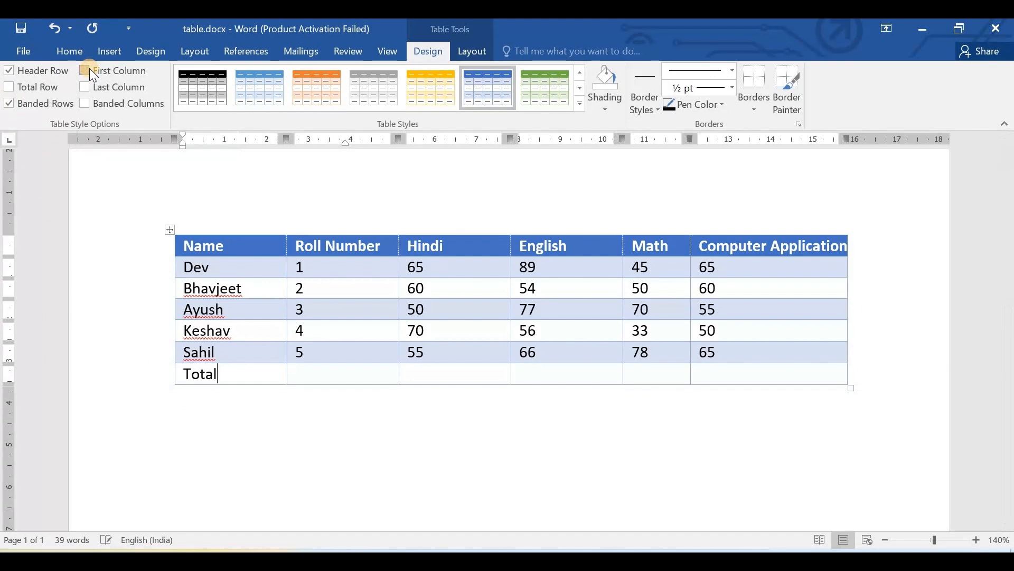
{"action": "left_click", "coordinate": [90, 68]}
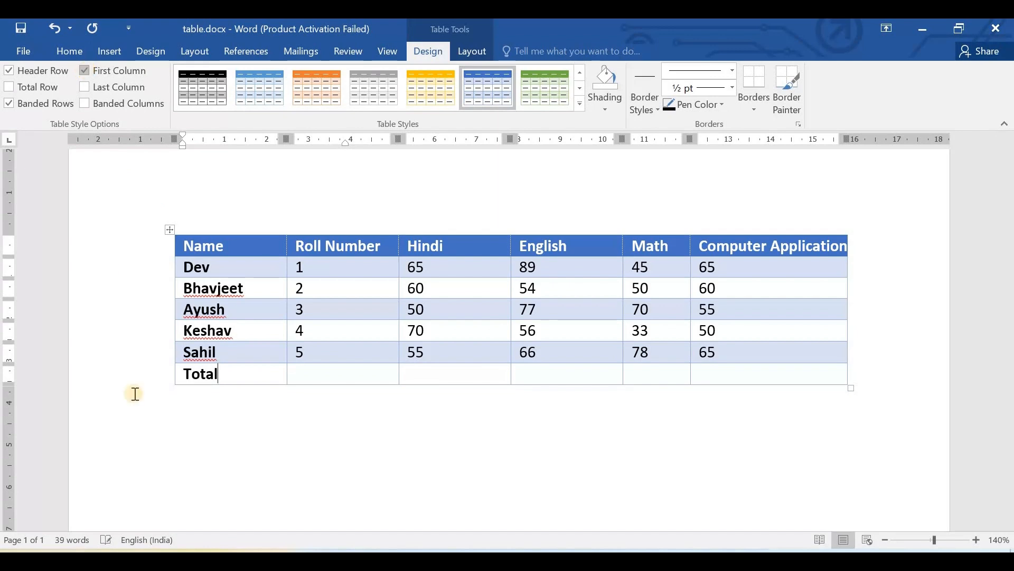
{"action": "left_click", "coordinate": [86, 87]}
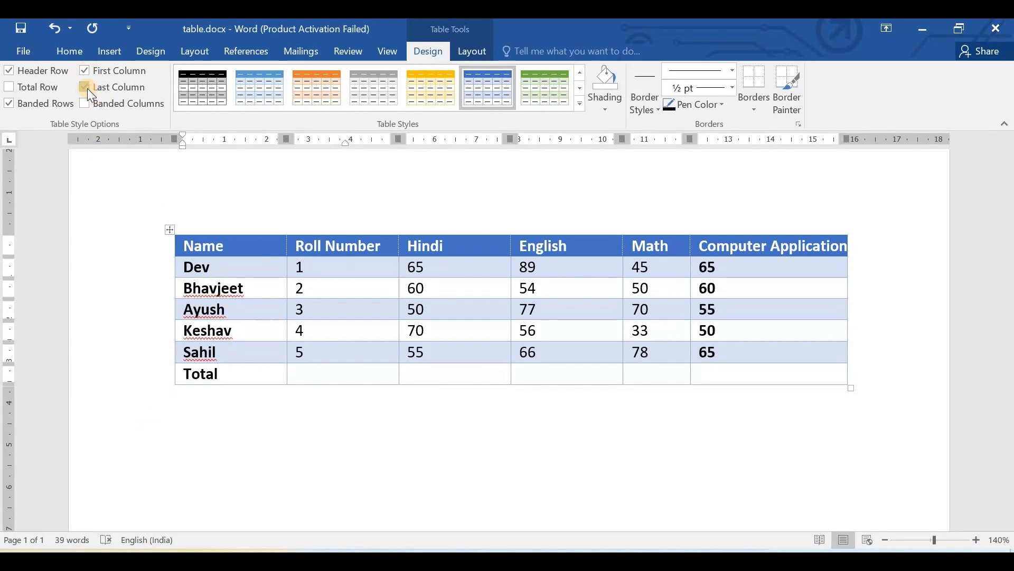
{"action": "left_click", "coordinate": [86, 87]}
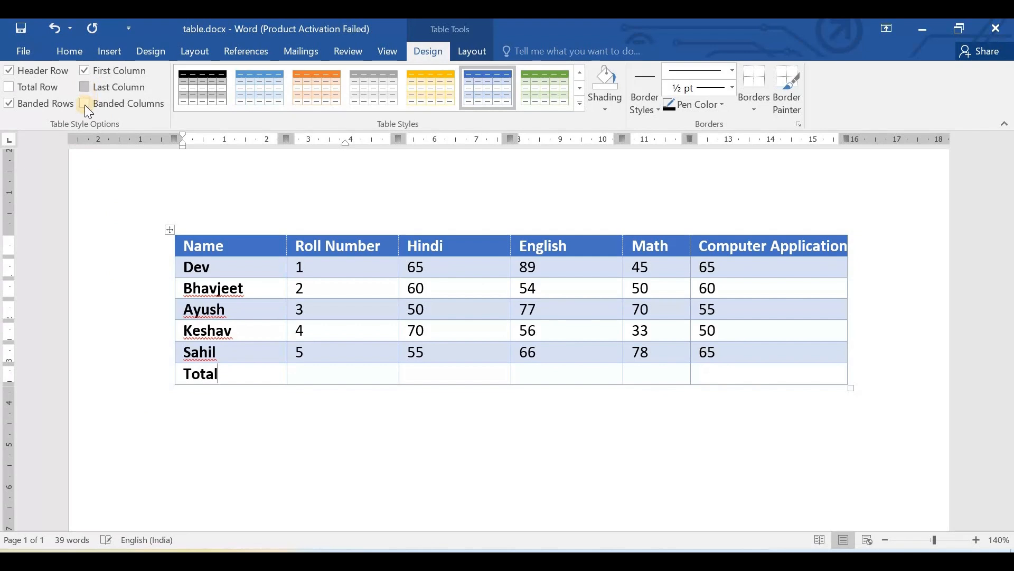
- Switch the Banded Columns style option on and off for the marks table, twice in a row
{"action": "left_click", "coordinate": [84, 104]}
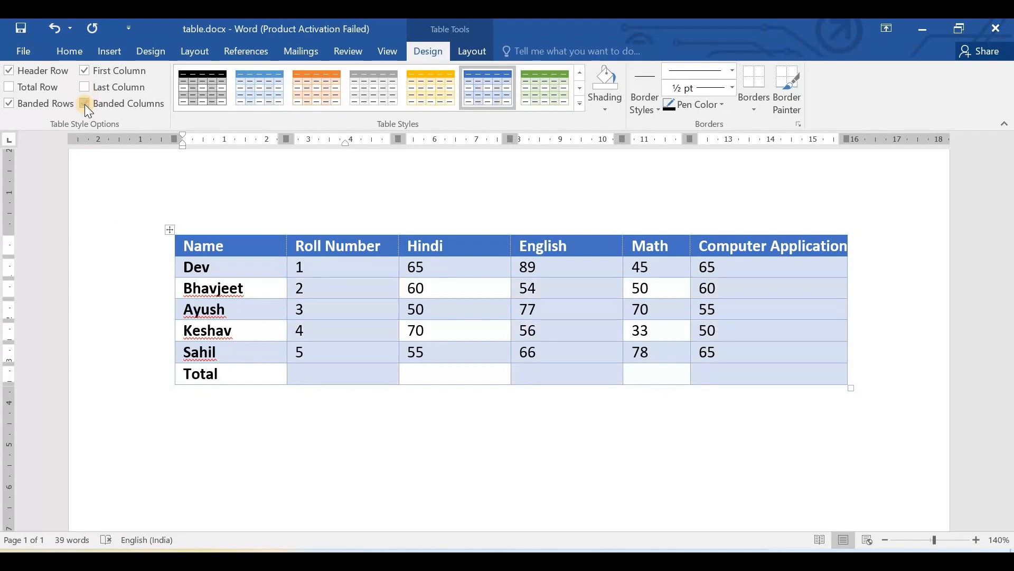
{"action": "left_click", "coordinate": [85, 103]}
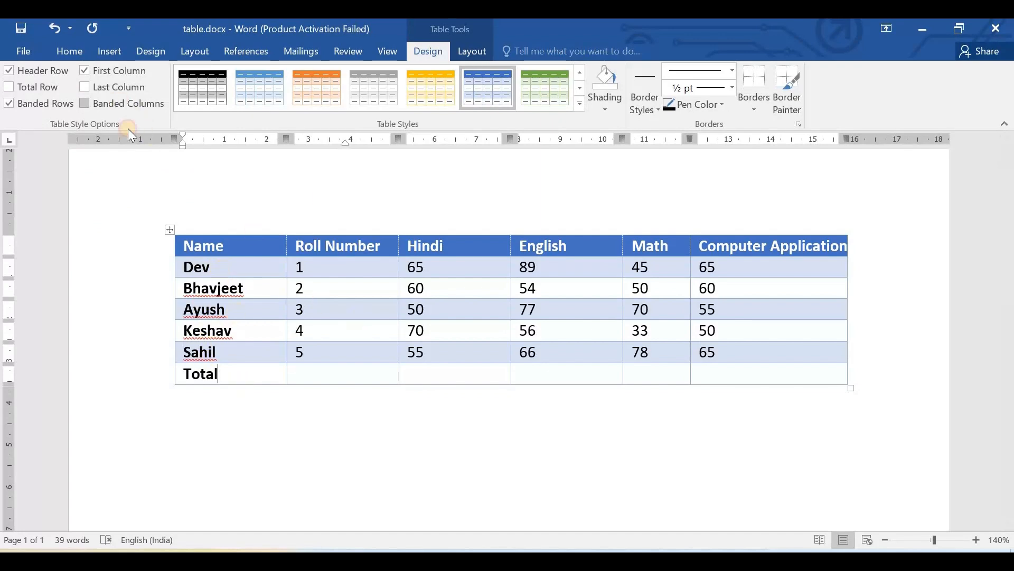
{"action": "left_click", "coordinate": [118, 102]}
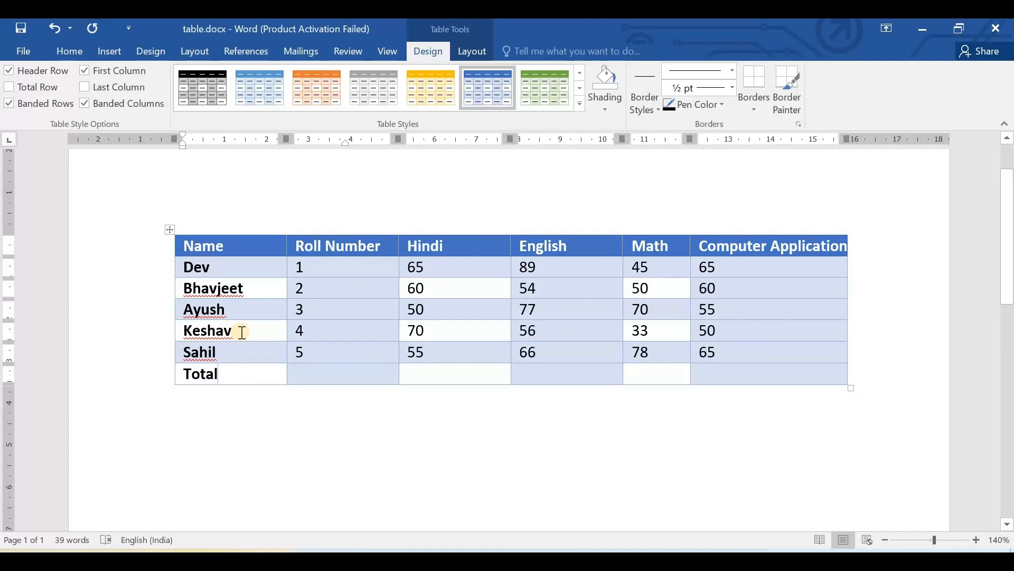
{"action": "left_click", "coordinate": [85, 102]}
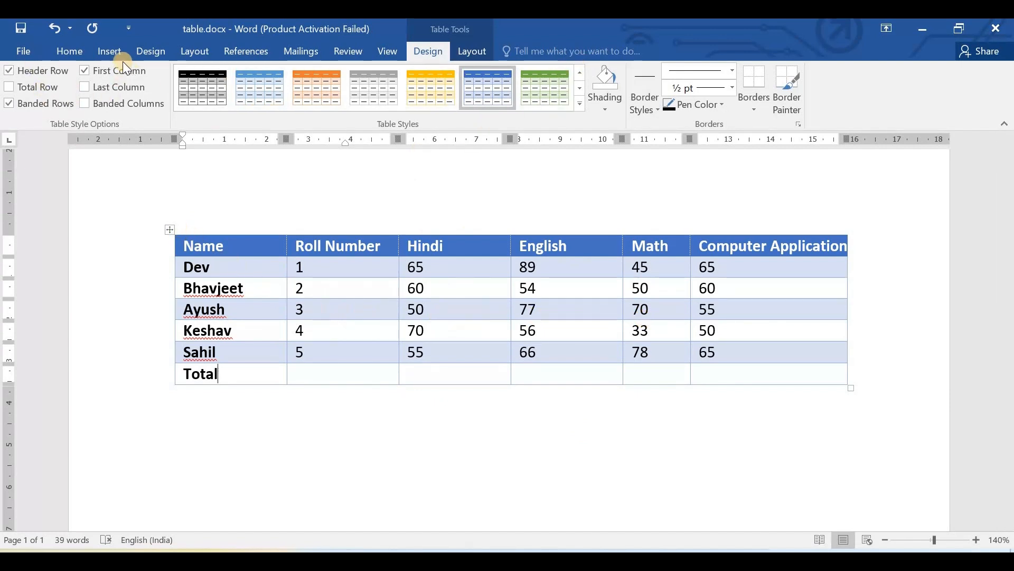
- Shade the whole header row of the marks table dark orange
{"action": "left_click", "coordinate": [475, 80]}
{"action": "left_click", "coordinate": [604, 106]}
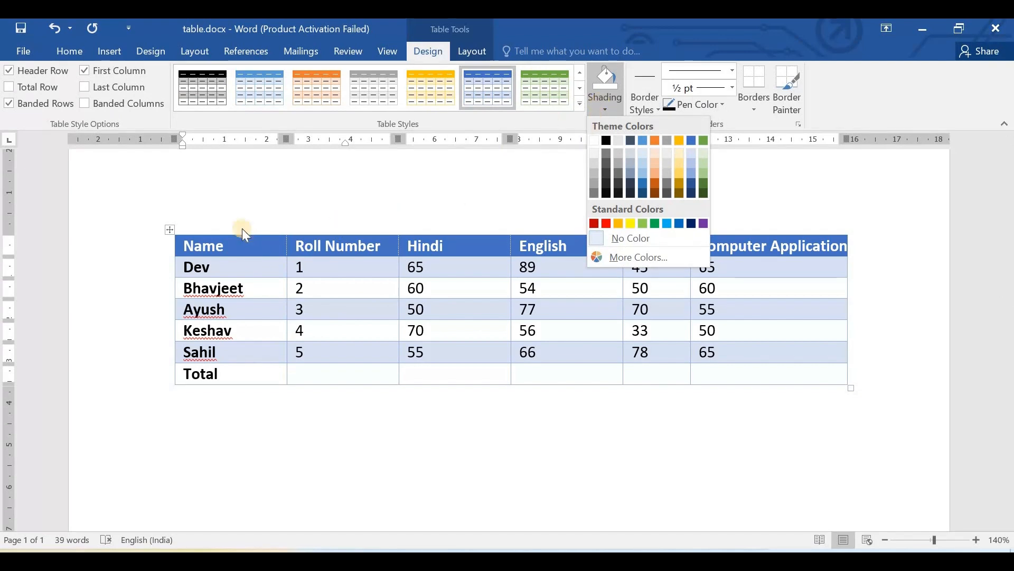
{"action": "left_click", "coordinate": [212, 236]}
{"action": "left_click", "coordinate": [178, 243]}
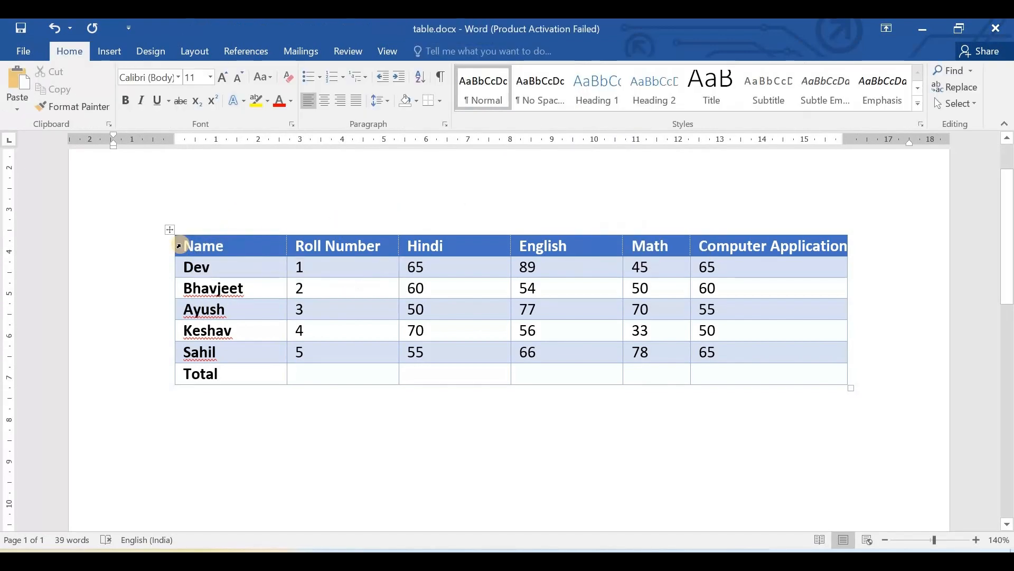
{"action": "left_click_drag", "start_coordinate": [178, 246], "coordinate": [770, 240]}
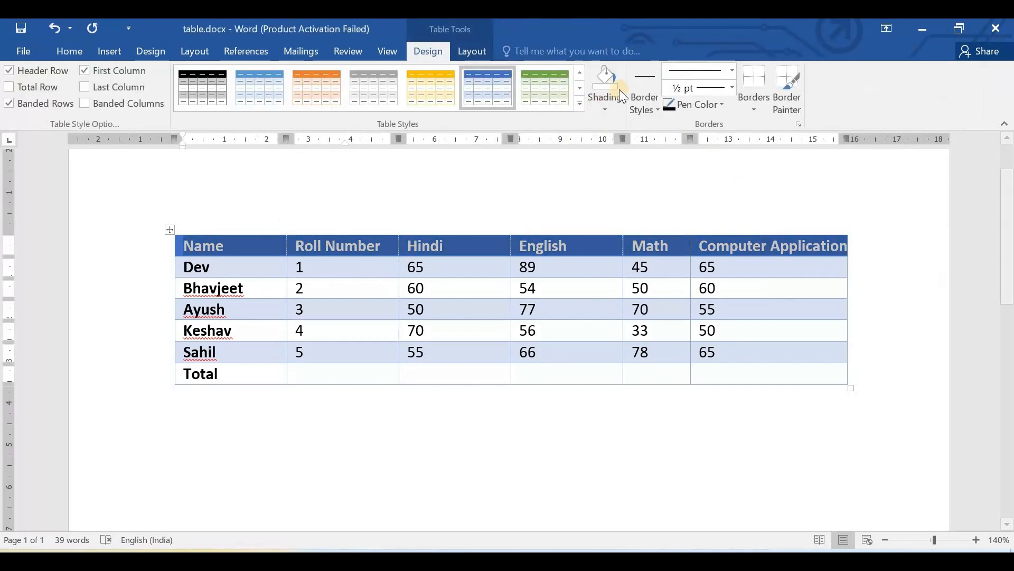
{"action": "left_click", "coordinate": [610, 99]}
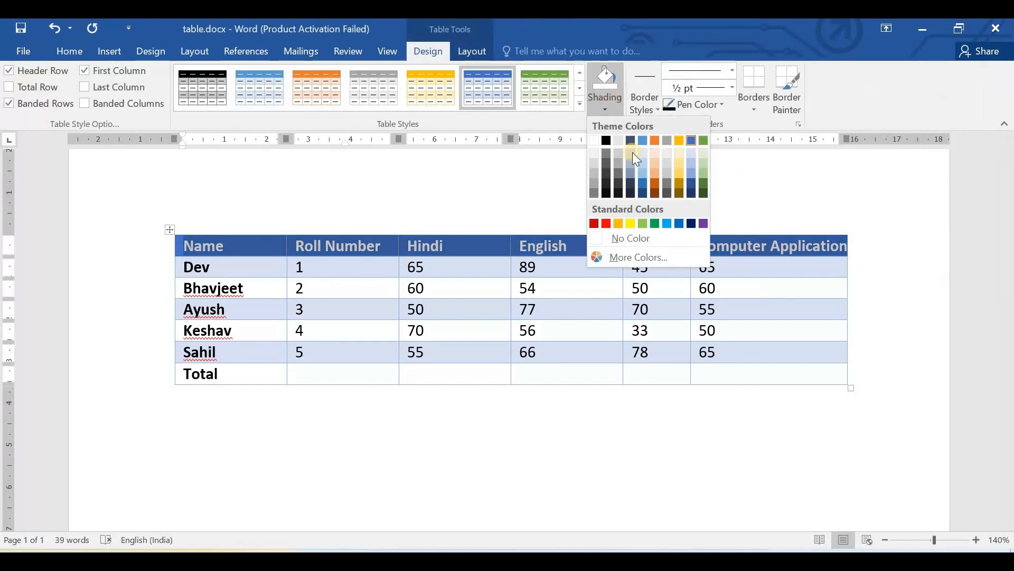
{"action": "left_click", "coordinate": [655, 179]}
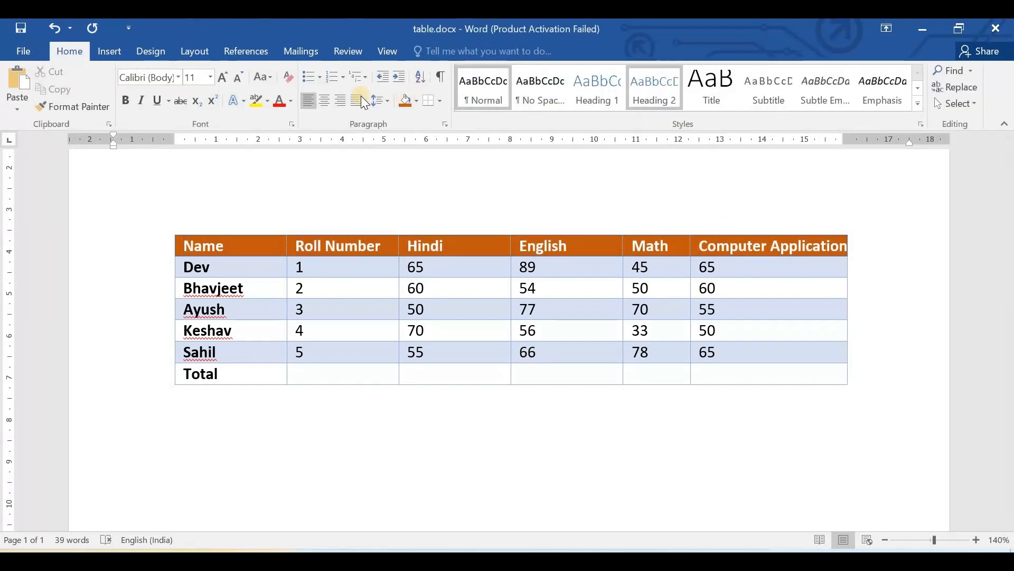
- Choose the black 1 ½ pt theme border style with the whole marks table selected
{"action": "left_click", "coordinate": [169, 229]}
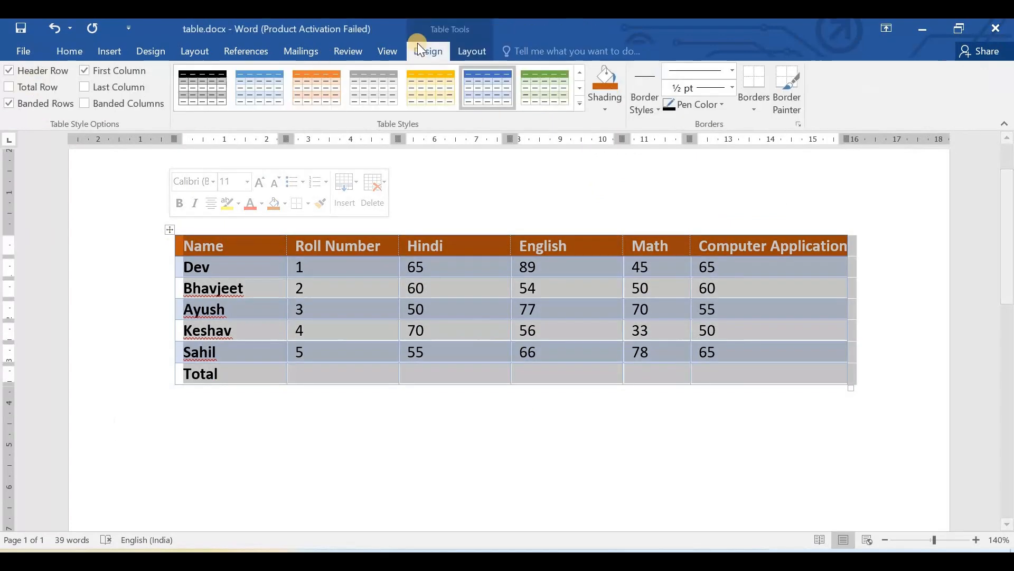
{"action": "left_click", "coordinate": [648, 99]}
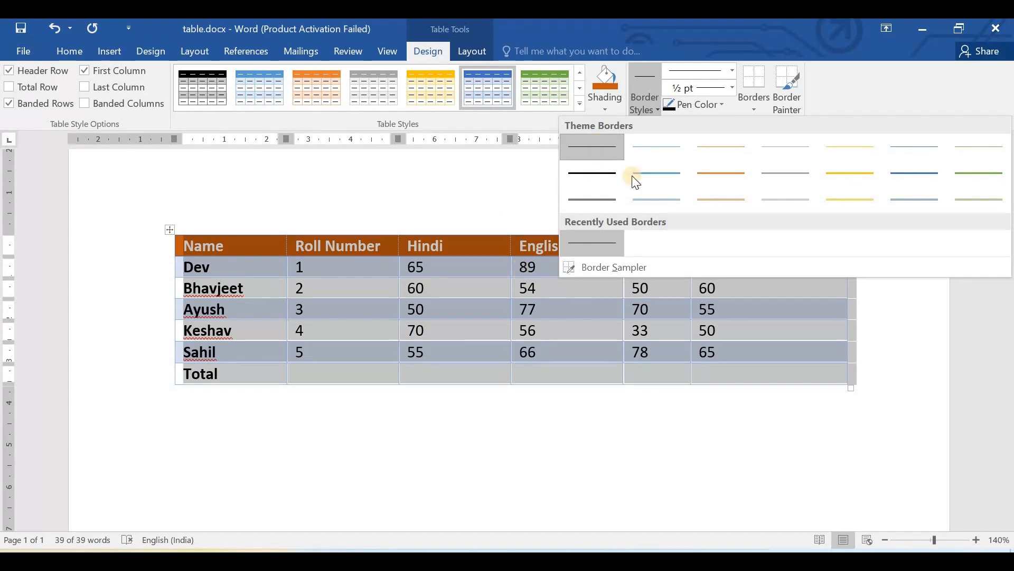
{"action": "left_click", "coordinate": [609, 172]}
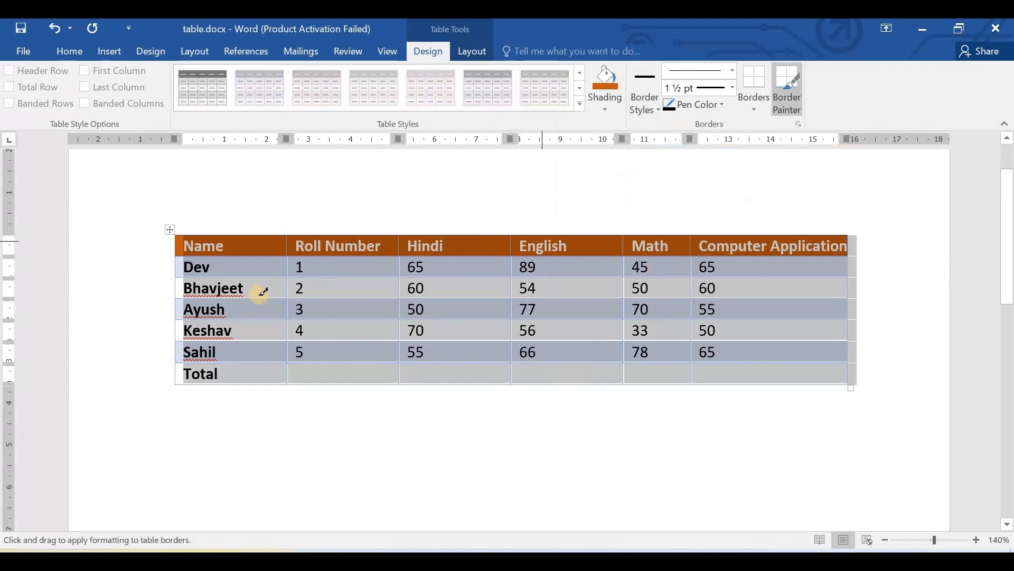
- Set the border pen to a thick 3 pt line style in dark green with the whole marks table selected
{"action": "left_click", "coordinate": [169, 229]}
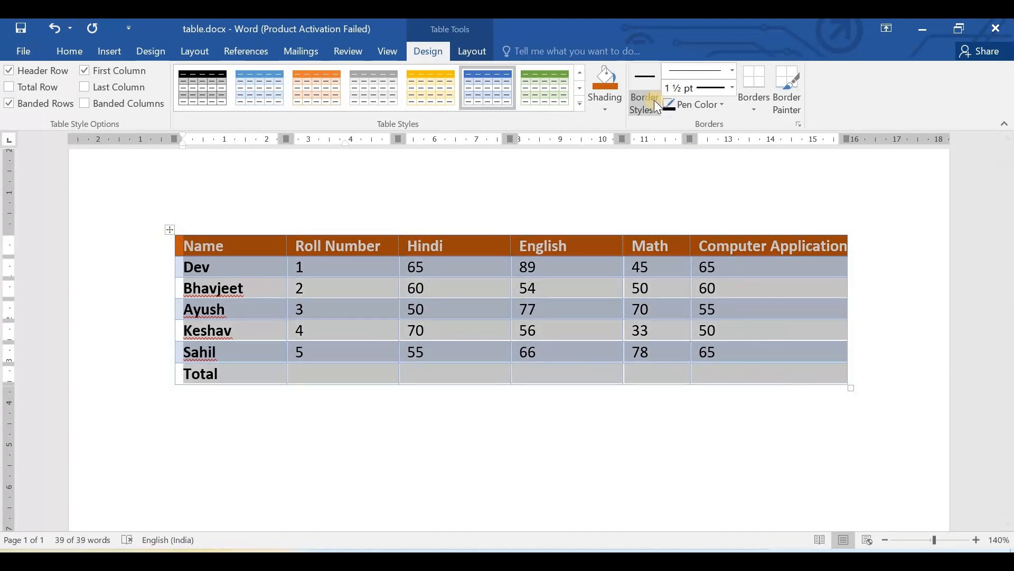
{"action": "left_click", "coordinate": [734, 67]}
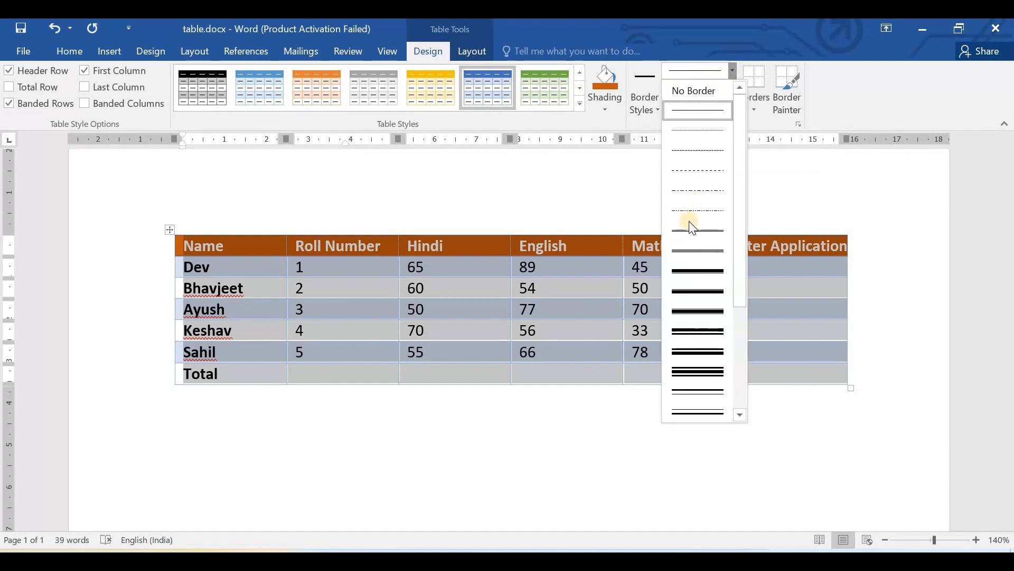
{"action": "left_click", "coordinate": [696, 268]}
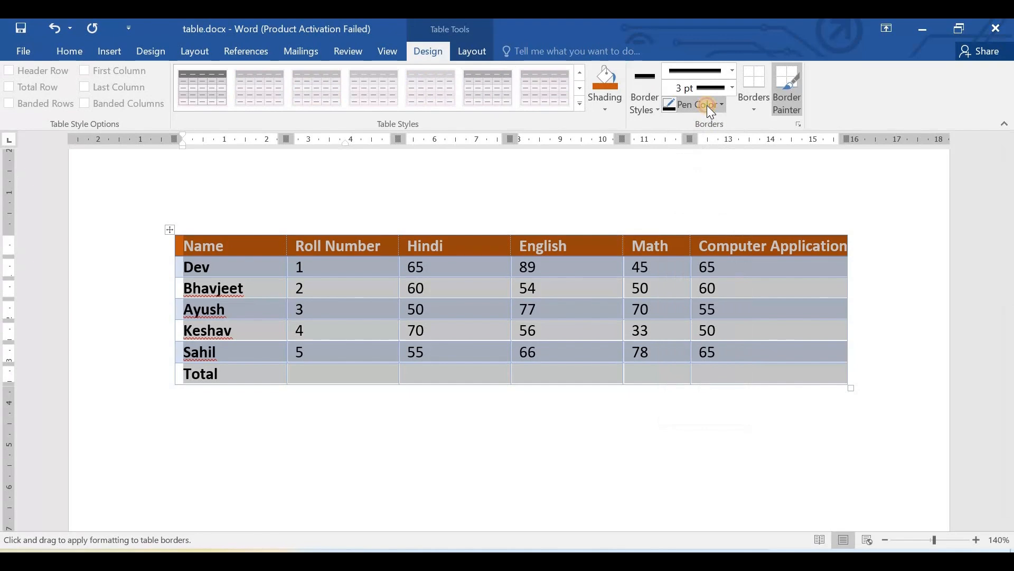
{"action": "left_click", "coordinate": [707, 106]}
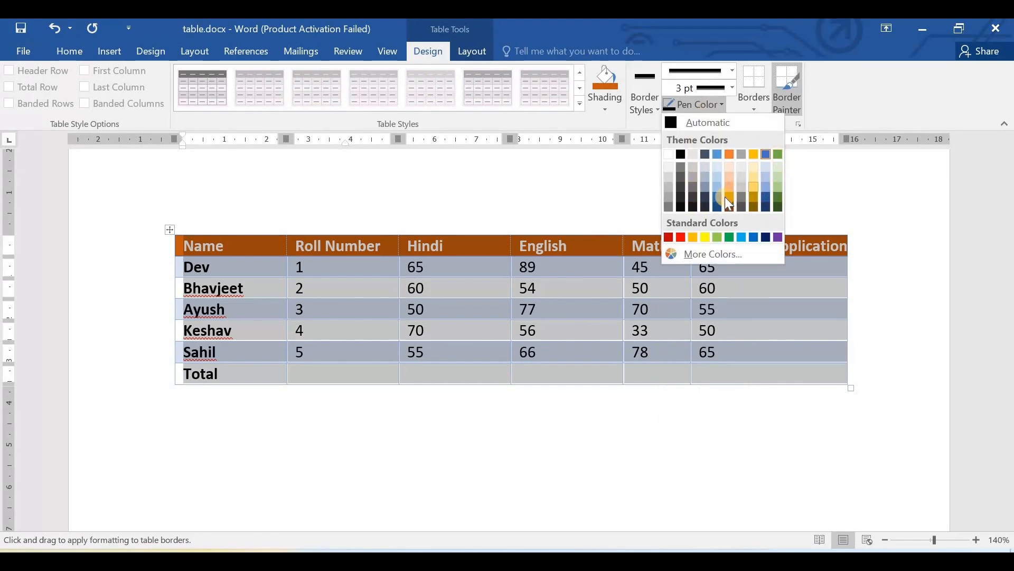
{"action": "left_click", "coordinate": [777, 201]}
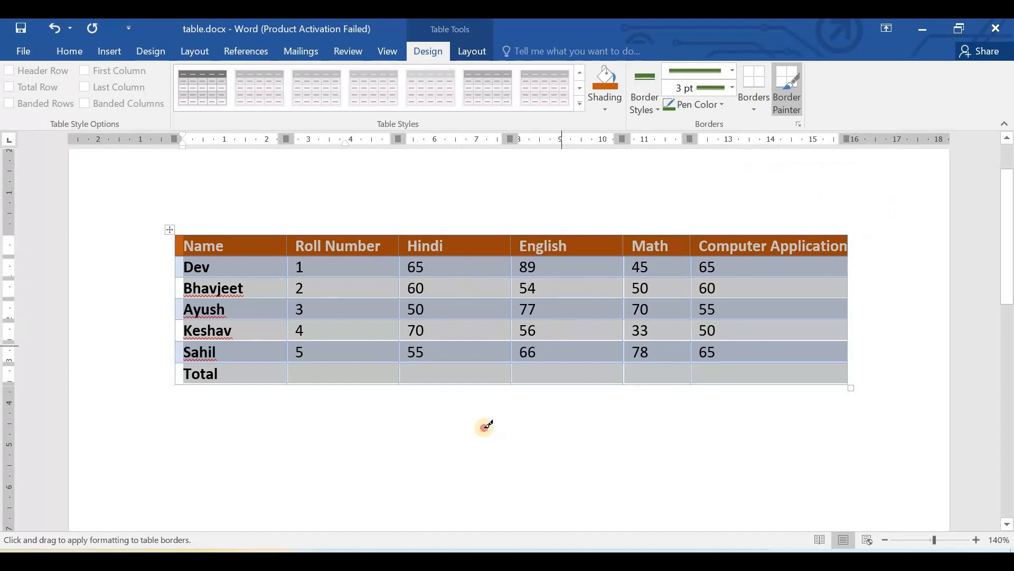
{"action": "key", "text": "Escape"}
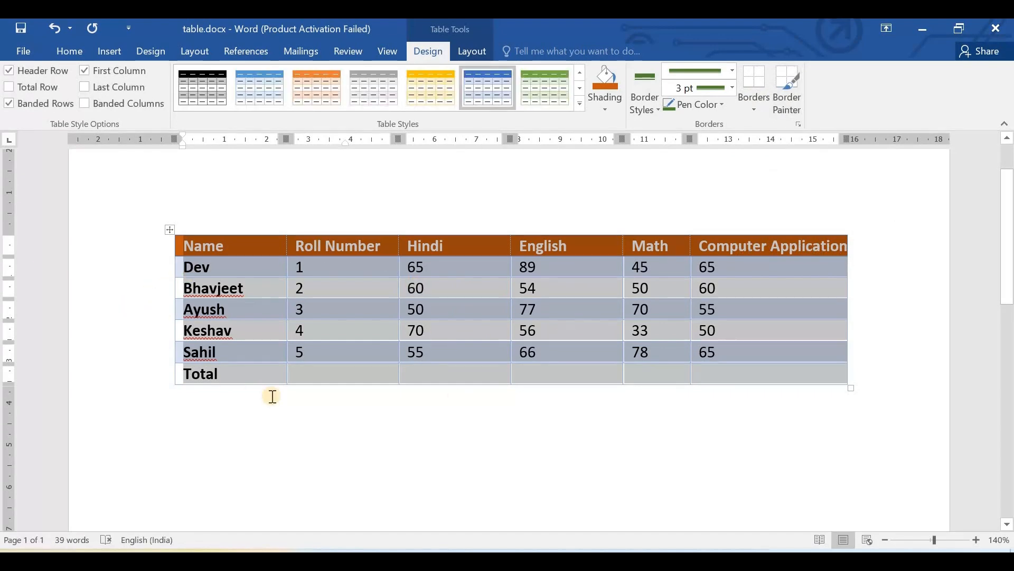
- Remove all borders from the whole marks table
{"action": "left_click", "coordinate": [756, 100]}
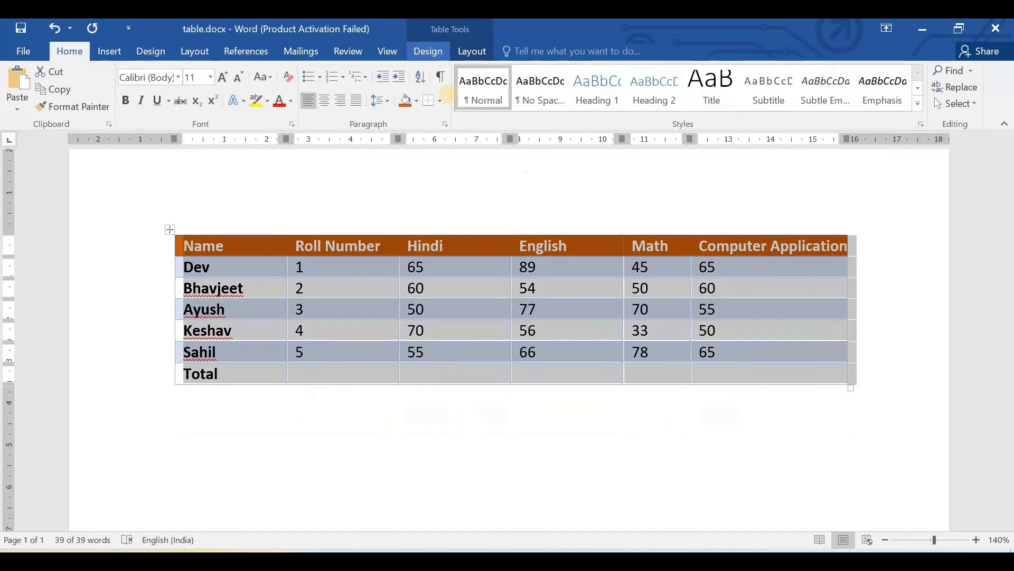
{"action": "left_click", "coordinate": [428, 51]}
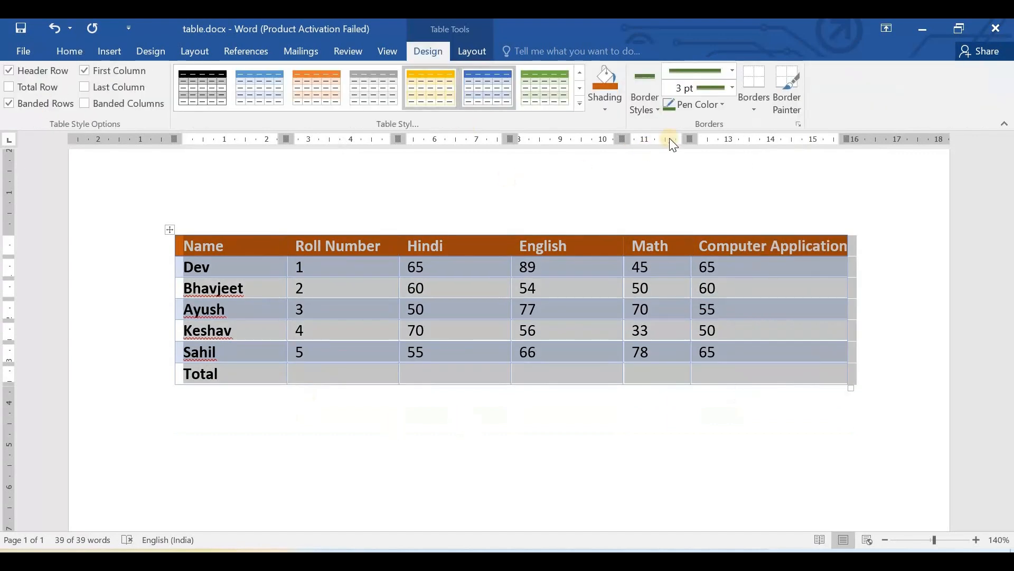
{"action": "left_click", "coordinate": [751, 100]}
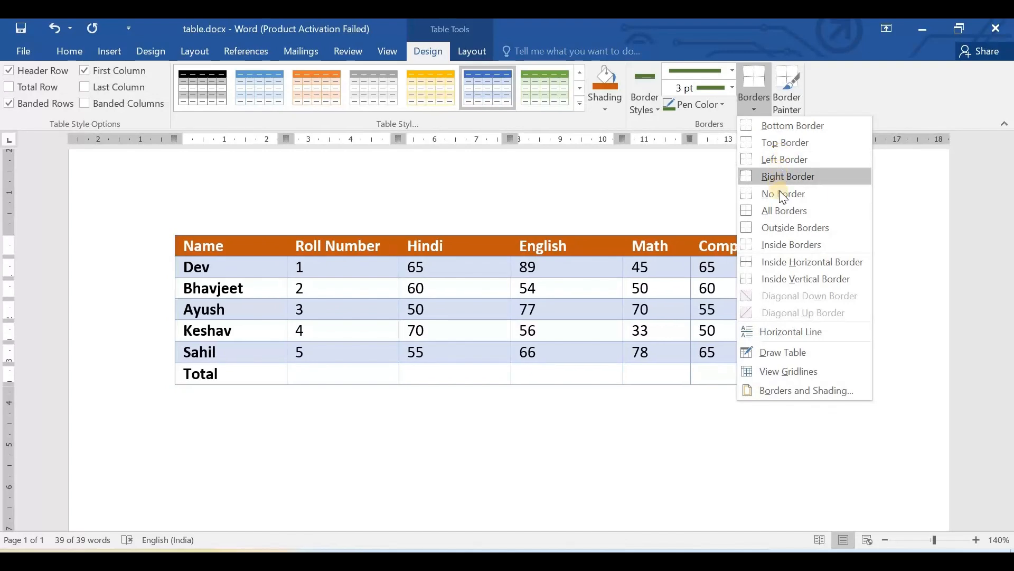
{"action": "left_click", "coordinate": [923, 275]}
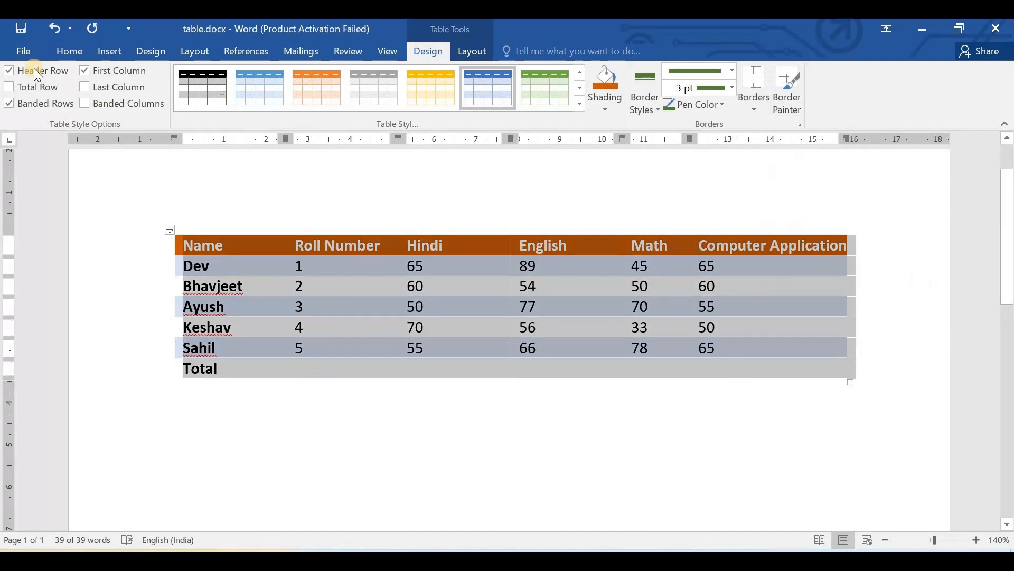
- Check how the borderless marks table looks in the print preview, and return to the document
{"action": "left_click", "coordinate": [25, 53]}
{"action": "left_click", "coordinate": [52, 211]}
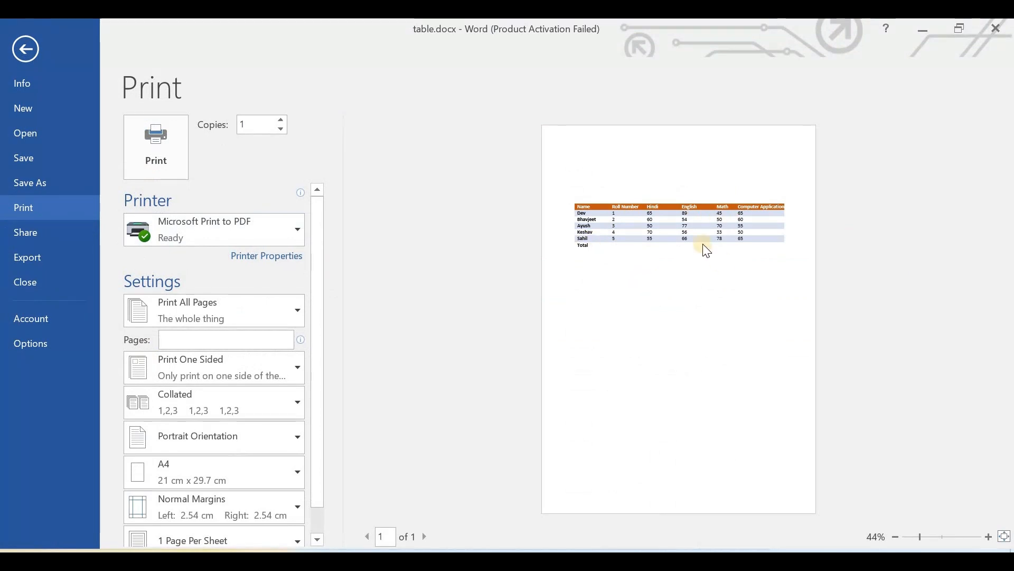
{"action": "left_click", "coordinate": [26, 49]}
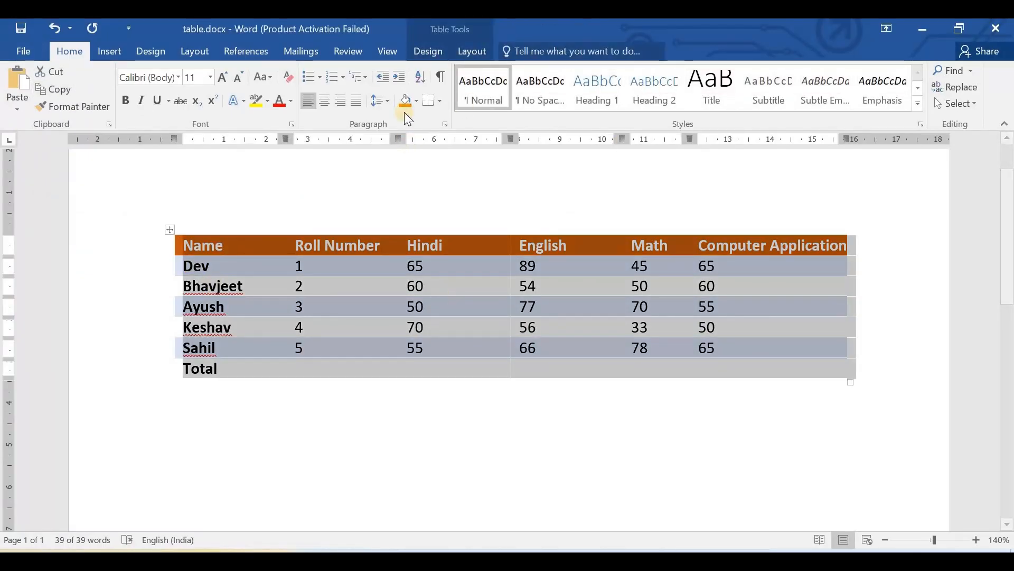
- Apply all borders to the marks table with the dark green 3 pt line style
{"action": "left_click", "coordinate": [428, 51]}
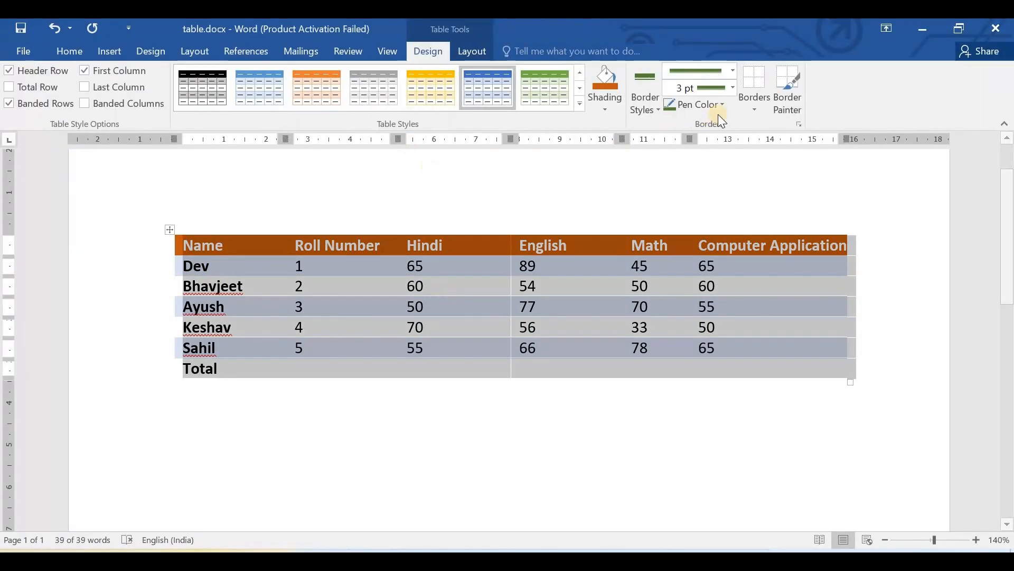
{"action": "left_click", "coordinate": [757, 98]}
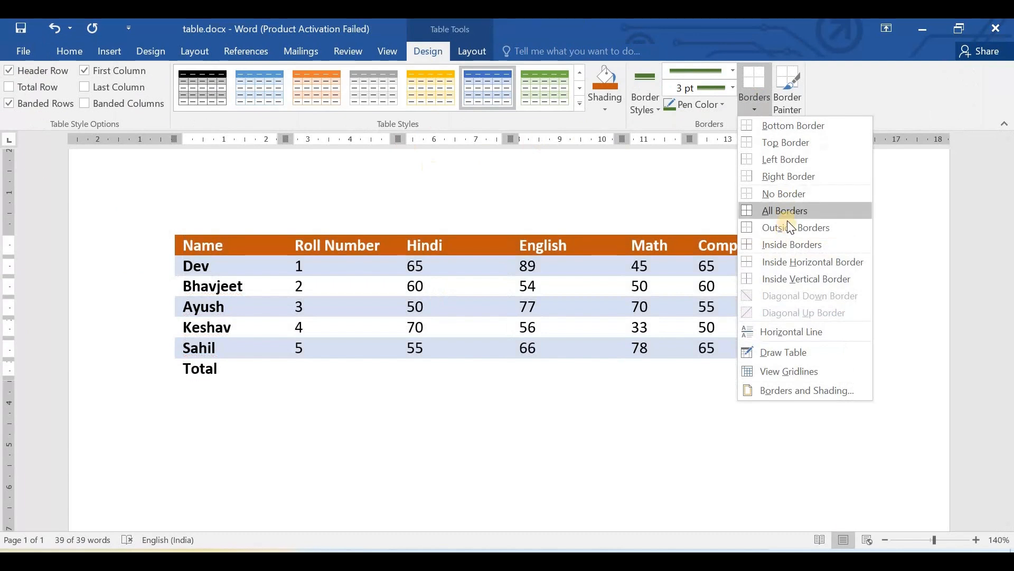
{"action": "left_click", "coordinate": [792, 211]}
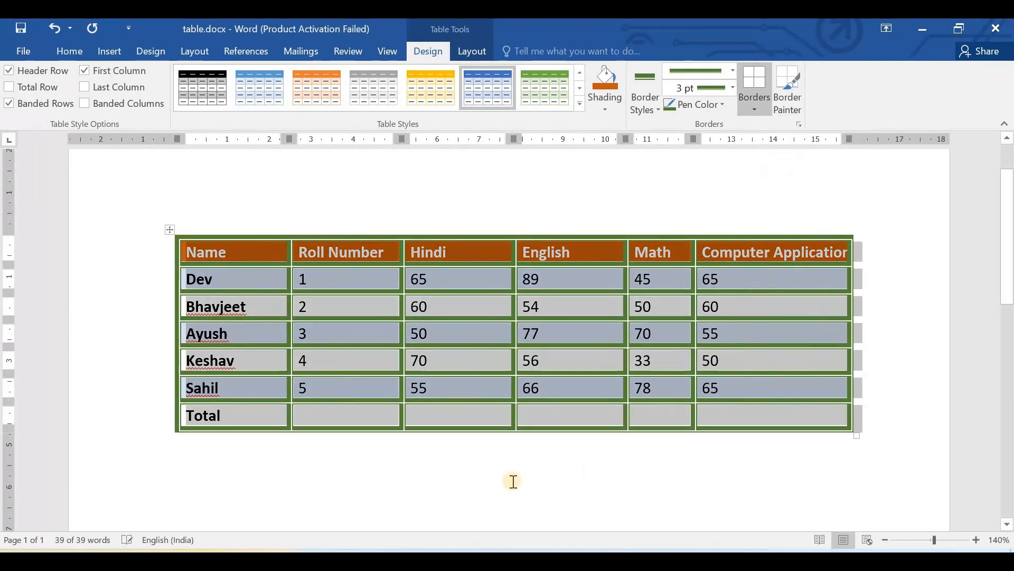
{"action": "left_click", "coordinate": [512, 480]}
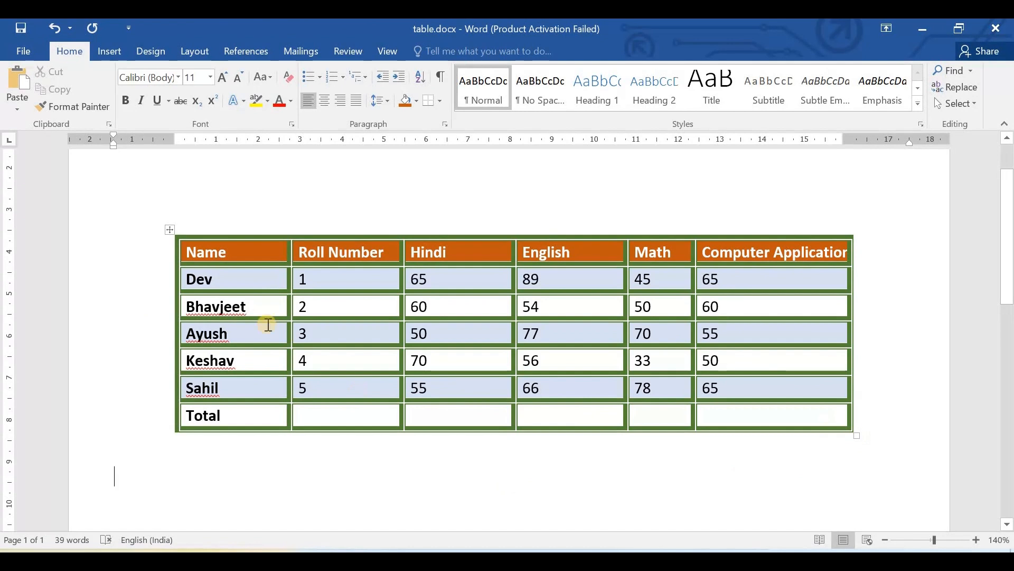
- With the whole marks table selected, set the border pen weight to 1 ½ pt and pick the thin single ½ pt line style
{"action": "left_click", "coordinate": [169, 229]}
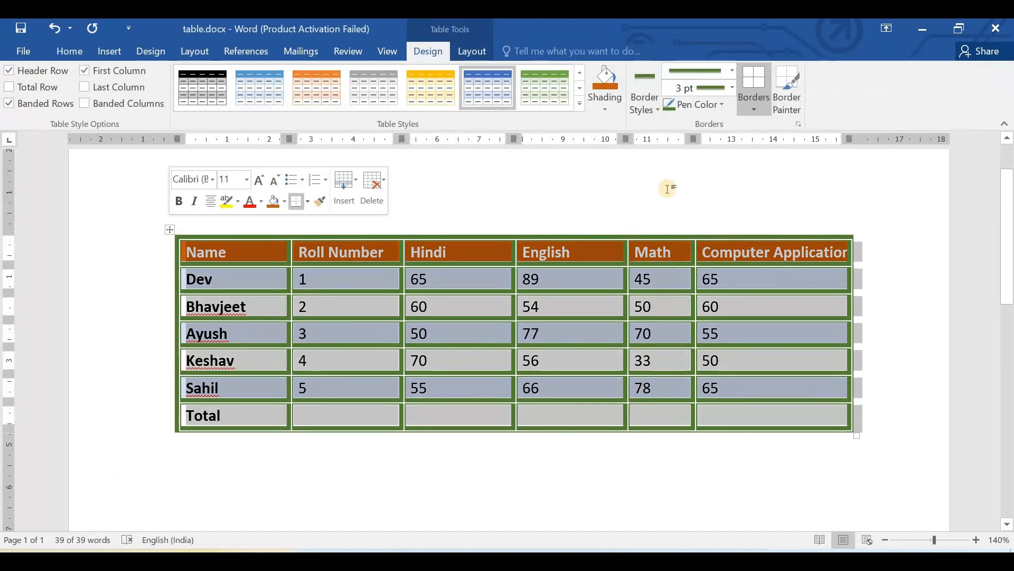
{"action": "left_click", "coordinate": [732, 88]}
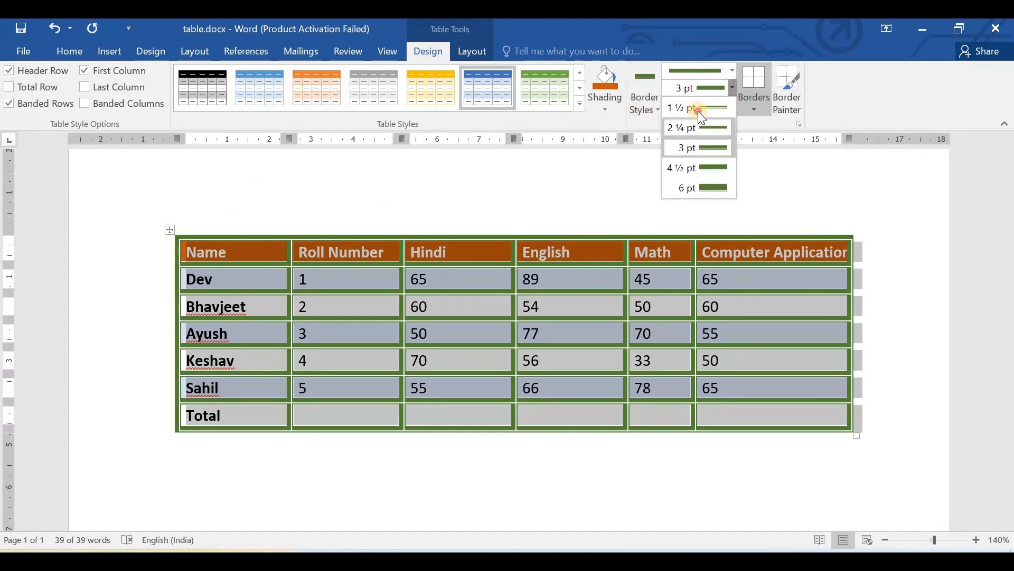
{"action": "left_click", "coordinate": [697, 110]}
{"action": "left_click", "coordinate": [733, 70]}
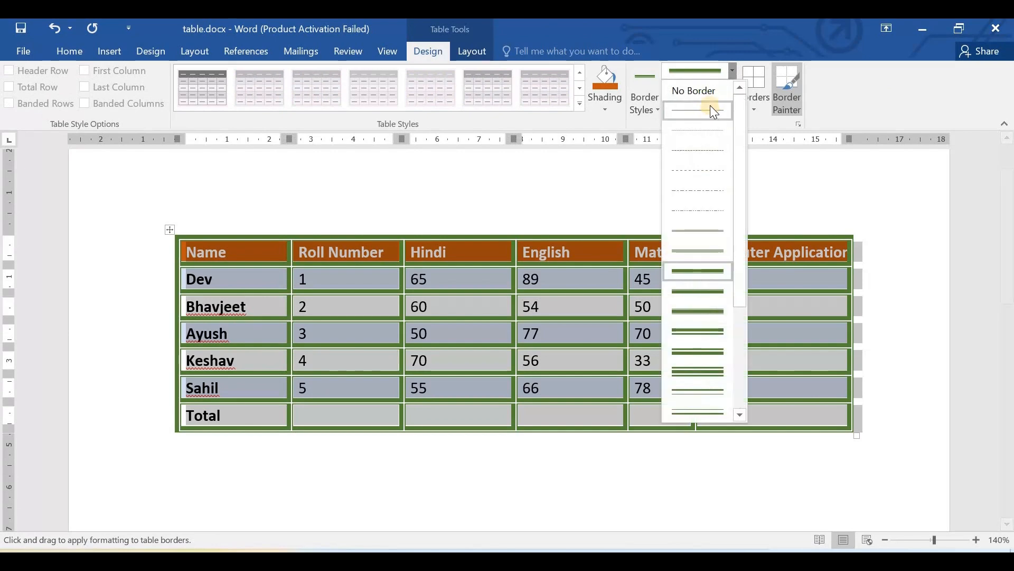
{"action": "left_click", "coordinate": [697, 112]}
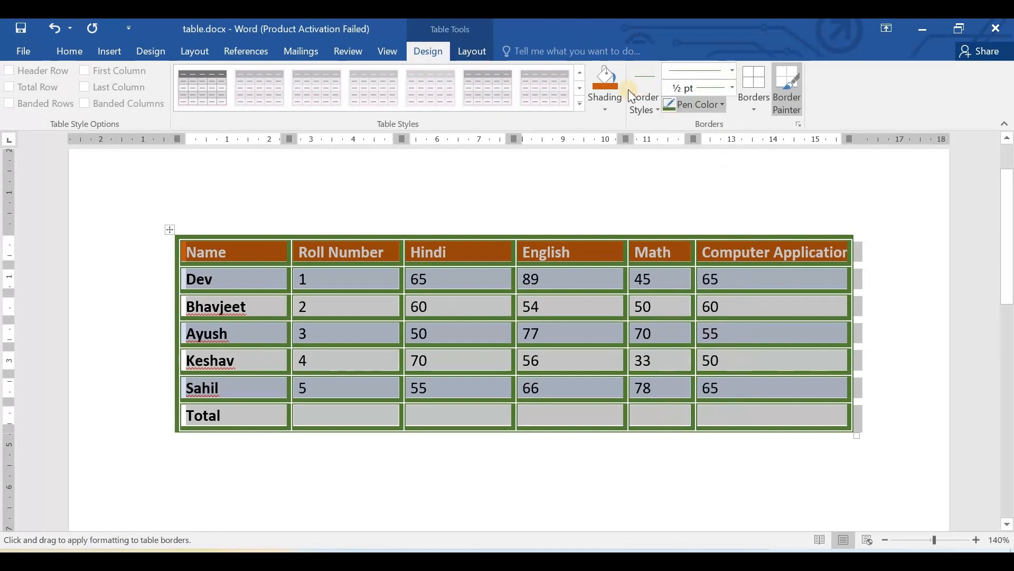
- Try black shading on the whole marks table and undo it
{"action": "left_click", "coordinate": [606, 110]}
{"action": "left_click", "coordinate": [607, 140]}
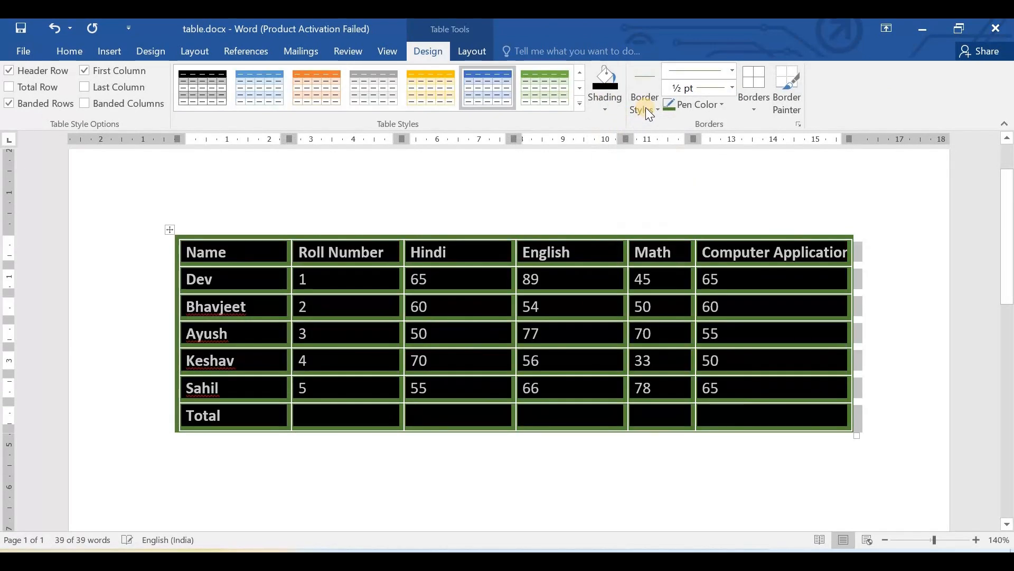
{"action": "left_click", "coordinate": [605, 100]}
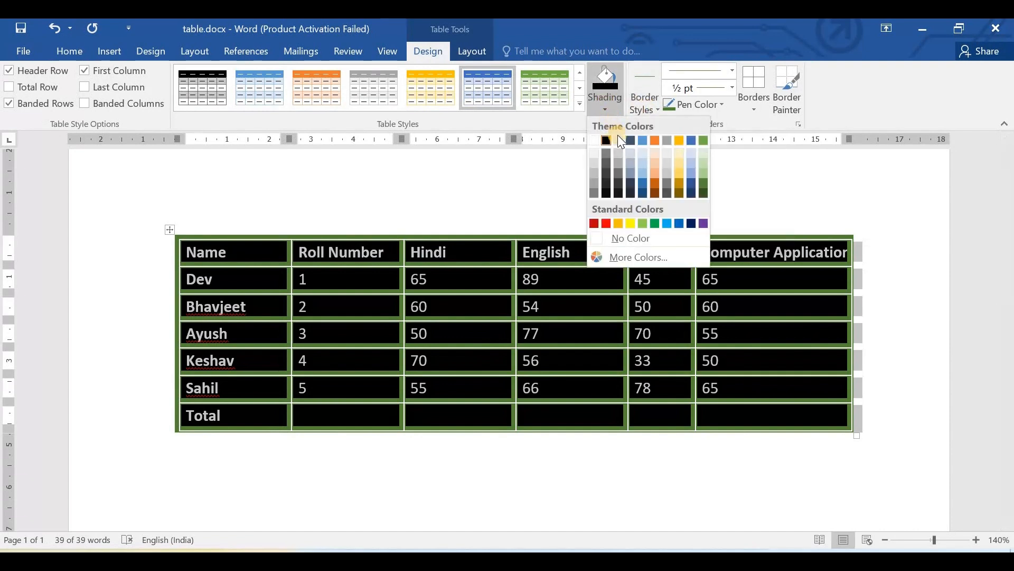
{"action": "left_click", "coordinate": [483, 206]}
{"action": "key", "text": "ctrl+z"}
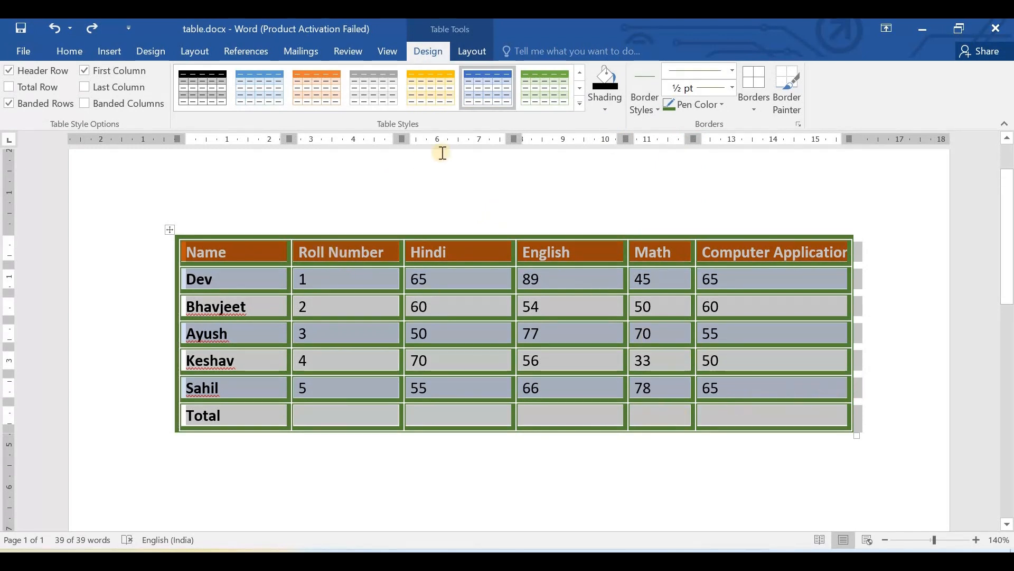
- Apply the first Plain Tables style, a simple black grid, to the marks table
{"action": "left_click", "coordinate": [581, 103]}
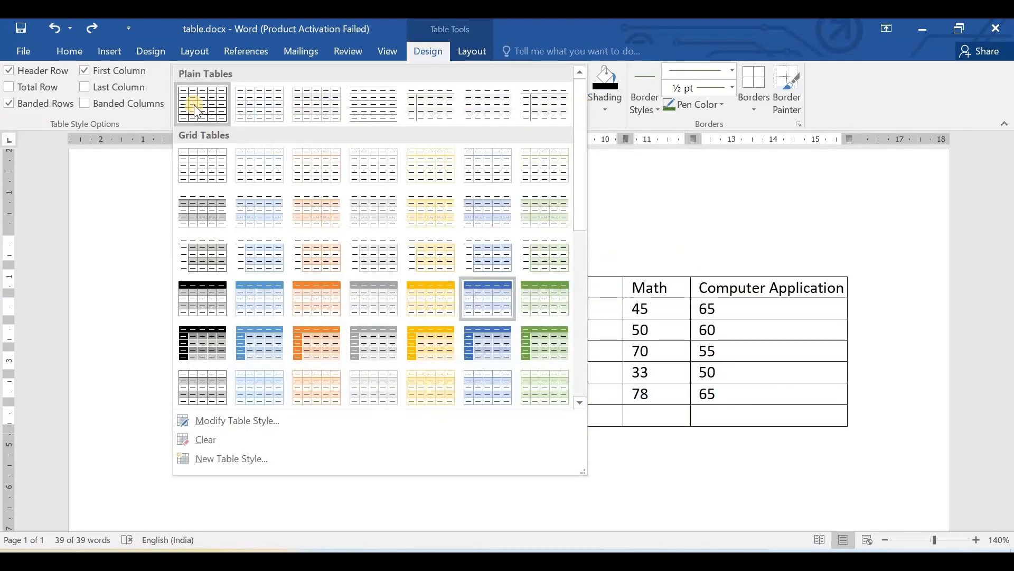
{"action": "left_click", "coordinate": [196, 108]}
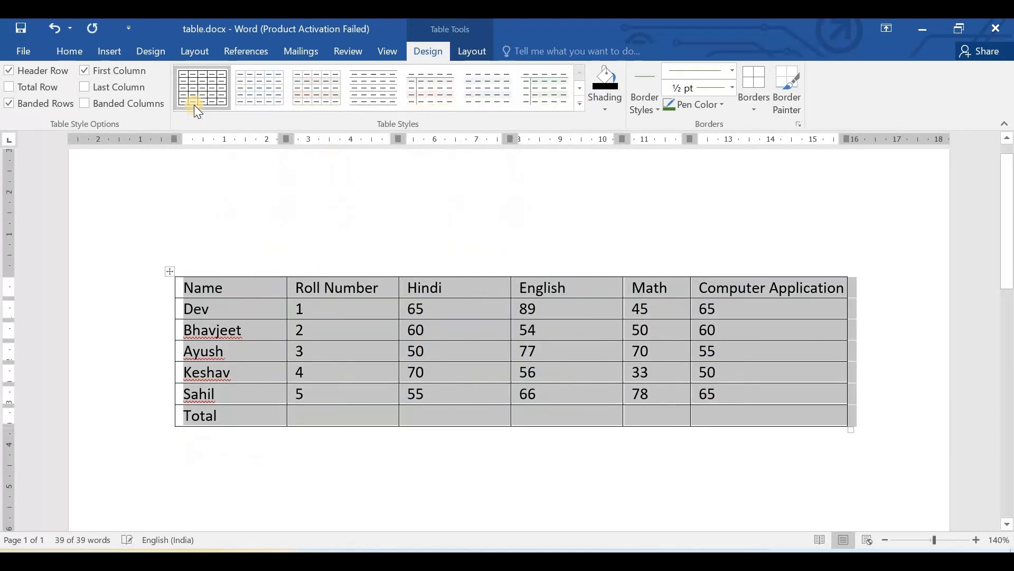
{"action": "left_click", "coordinate": [548, 247]}
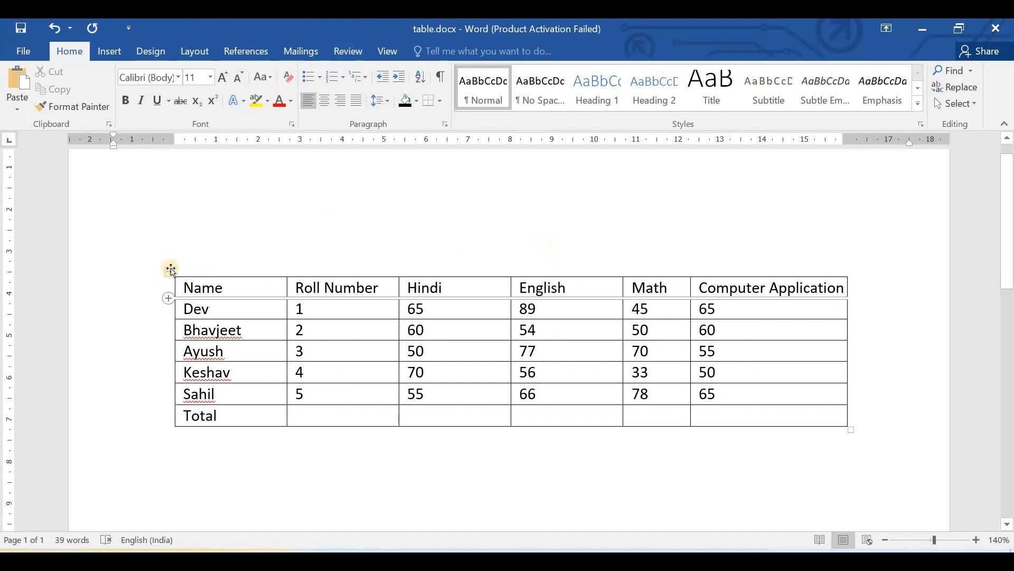
- Select the whole marks table and switch the Border Painter on and off
{"action": "left_click", "coordinate": [168, 273]}
{"action": "left_click", "coordinate": [428, 51]}
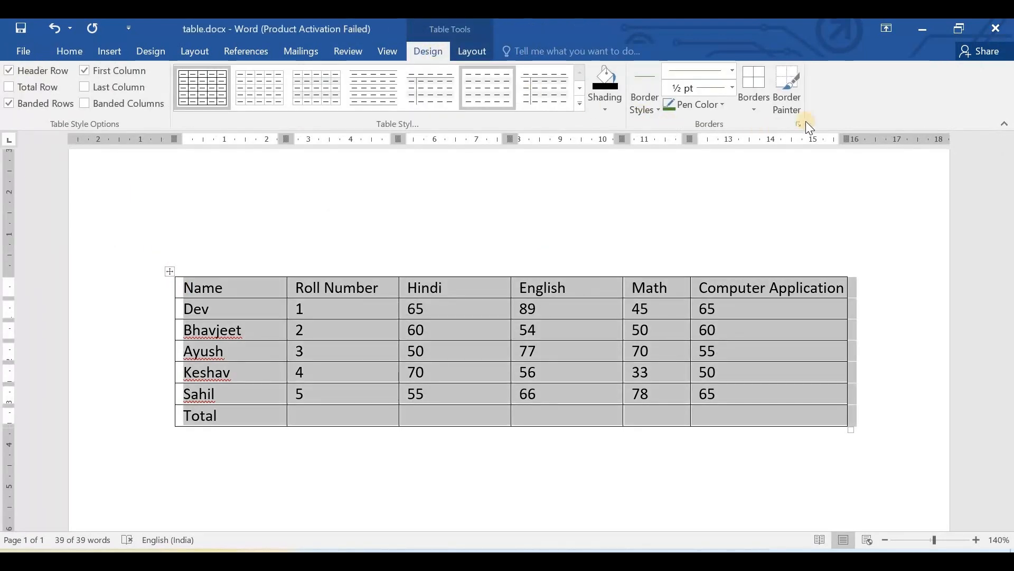
{"action": "left_click", "coordinate": [787, 95]}
{"action": "left_click", "coordinate": [787, 97]}
{"action": "left_click", "coordinate": [790, 106]}
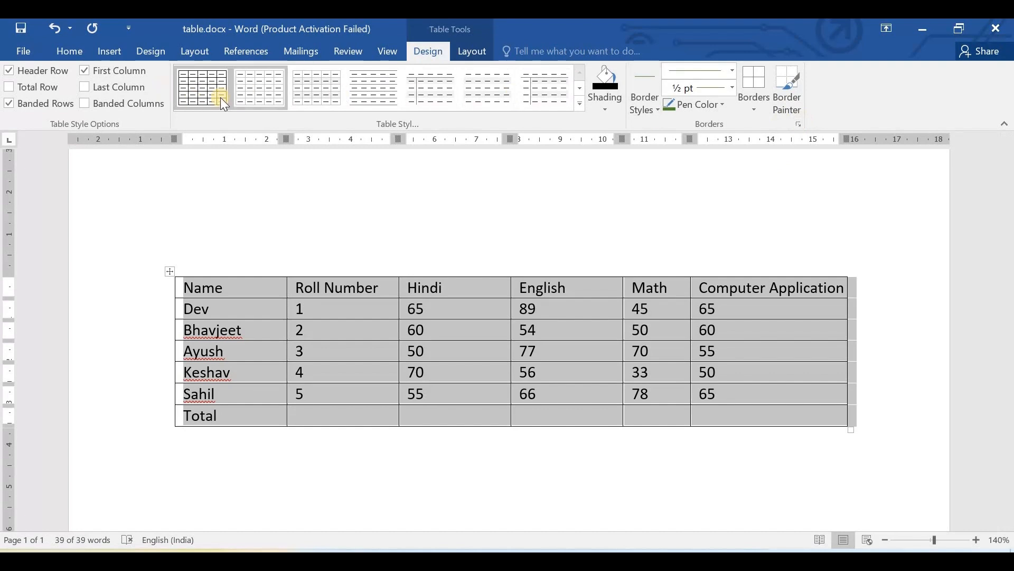
- Look through the border line styles in the Borders and Shading settings for the table, and cancel without changes
{"action": "left_click", "coordinate": [798, 122]}
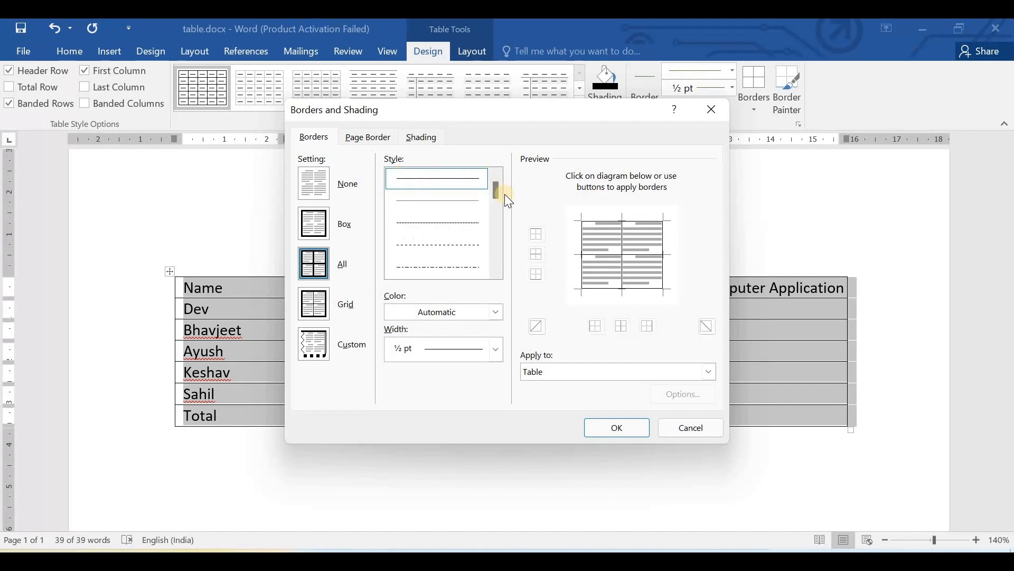
{"action": "left_click_drag", "start_coordinate": [501, 193], "coordinate": [495, 236]}
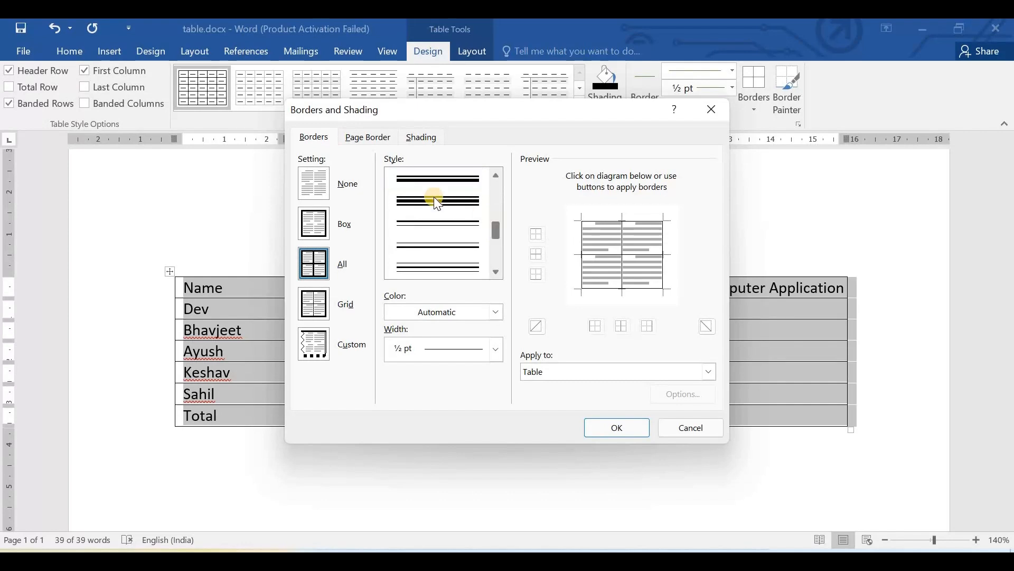
{"action": "scroll", "coordinate": [435, 278], "scroll_direction": "down", "scroll_amount": 2}
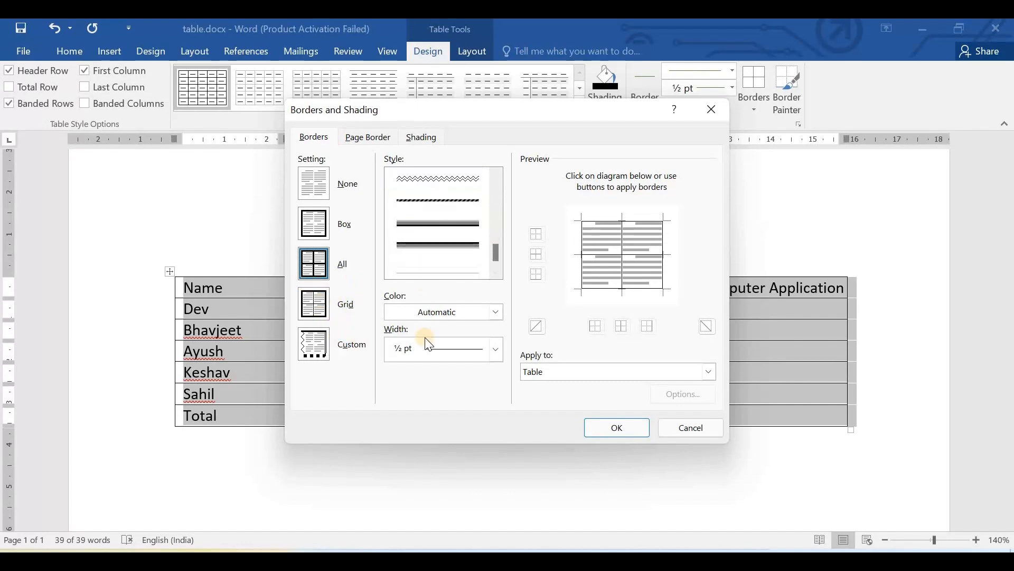
{"action": "left_click", "coordinate": [678, 426]}
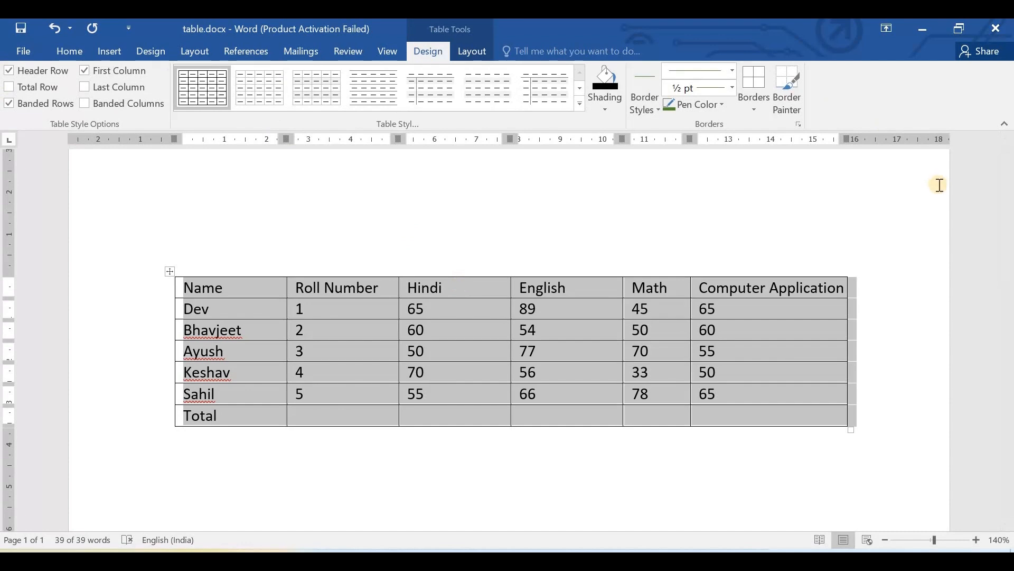
- View the table layout tools and check the grid-style marks table in the print preview
{"action": "left_click", "coordinate": [467, 52]}
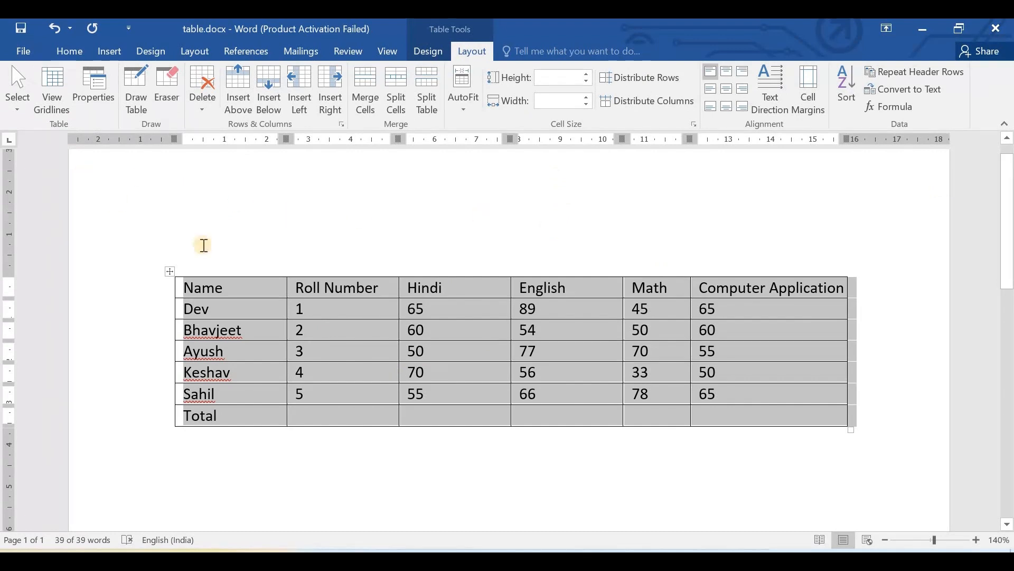
{"action": "left_click", "coordinate": [667, 243]}
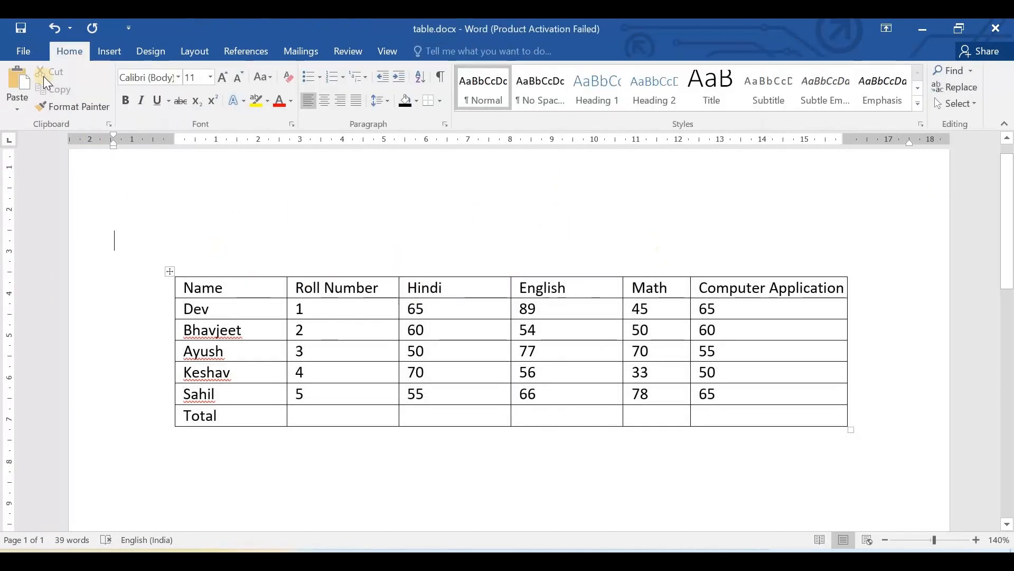
{"action": "left_click", "coordinate": [23, 50]}
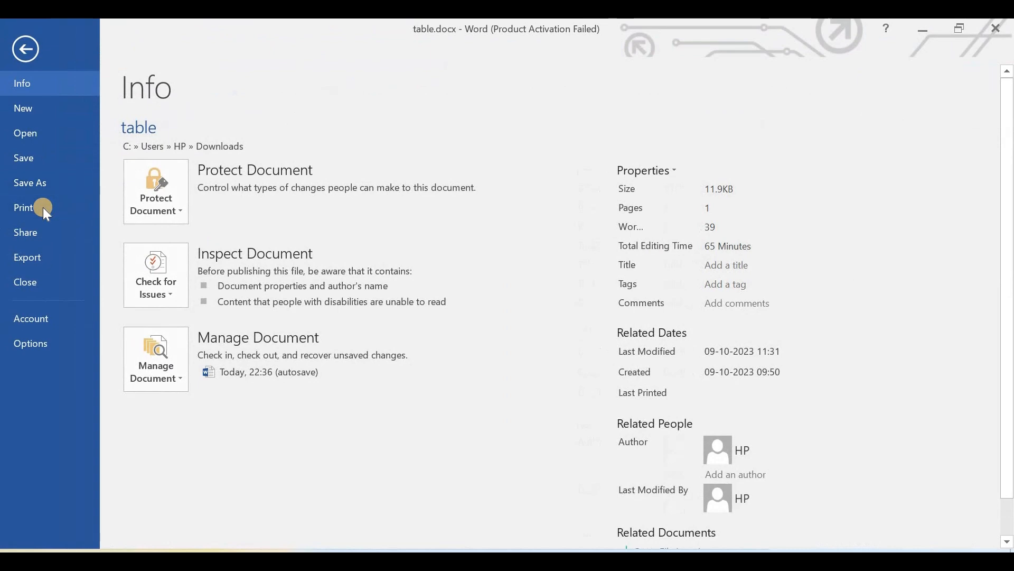
{"action": "left_click", "coordinate": [43, 207]}
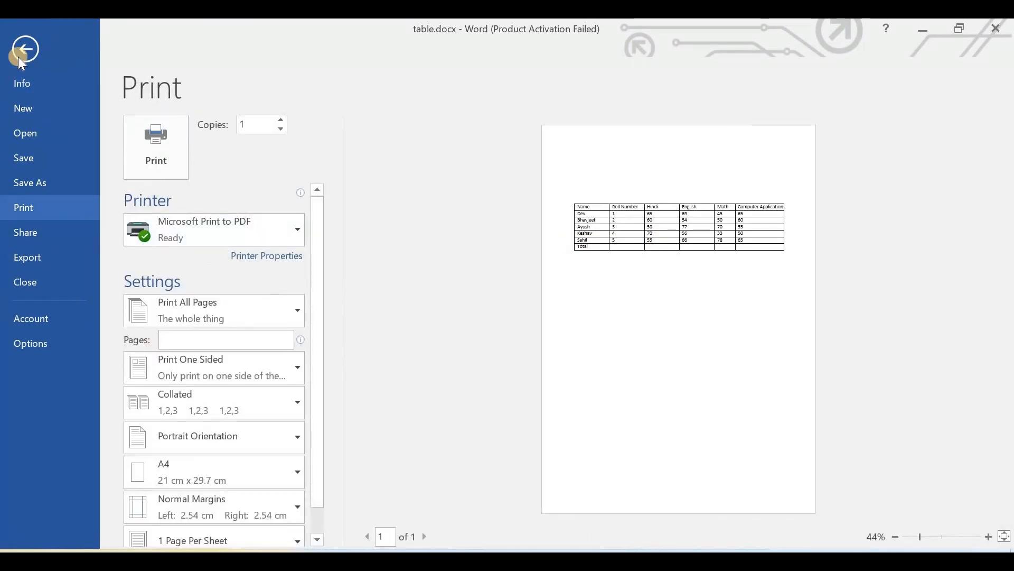
{"action": "left_click", "coordinate": [147, 148]}
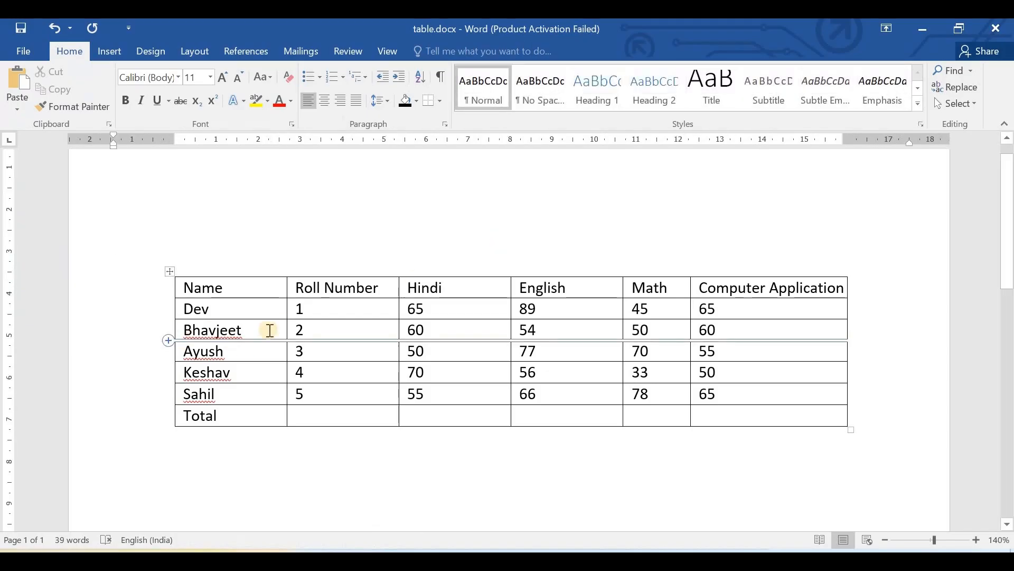
- Select the whole grid-style marks table and set it to No Border
{"action": "left_click", "coordinate": [169, 271]}
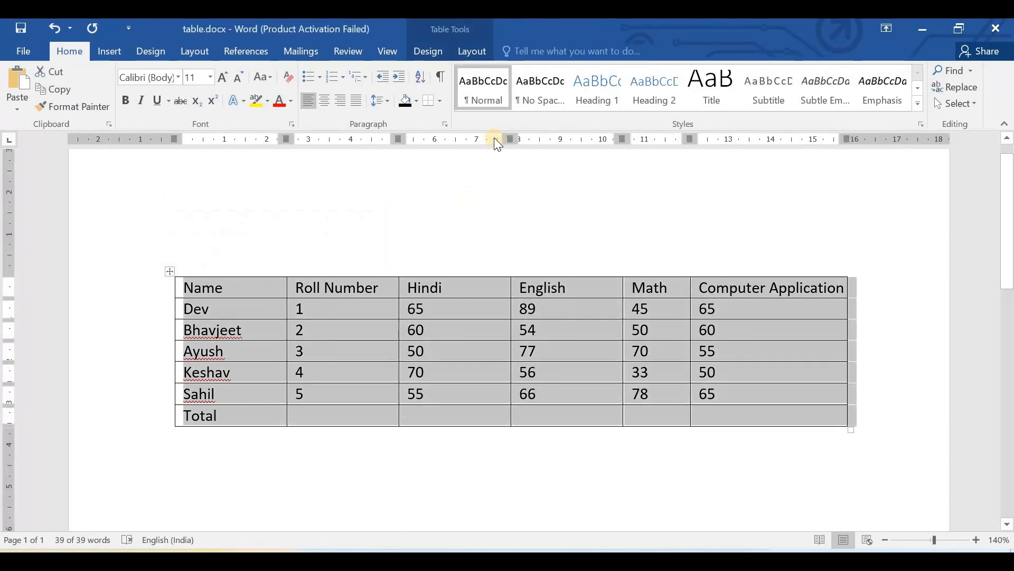
{"action": "left_click", "coordinate": [433, 52]}
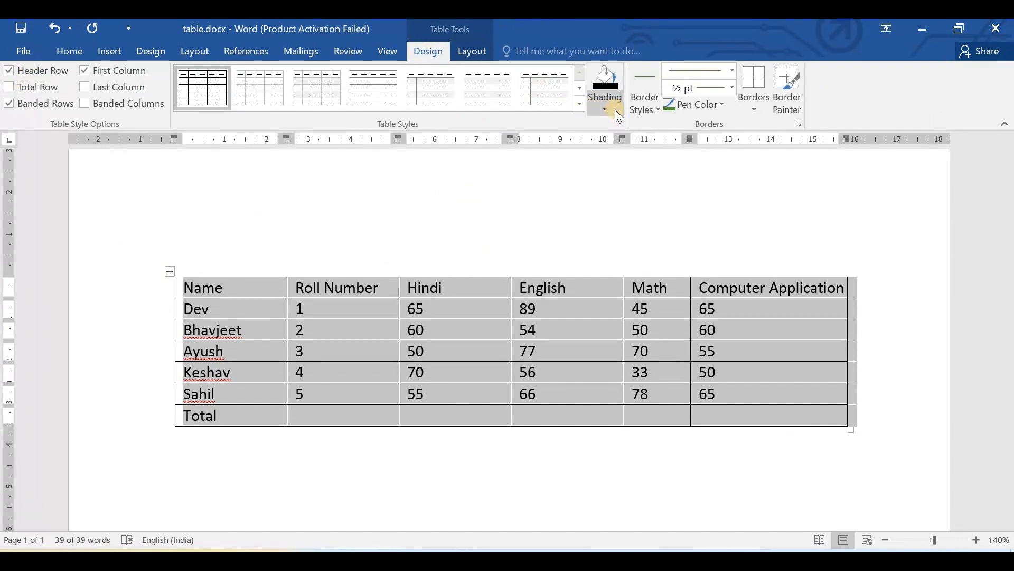
{"action": "left_click", "coordinate": [756, 104]}
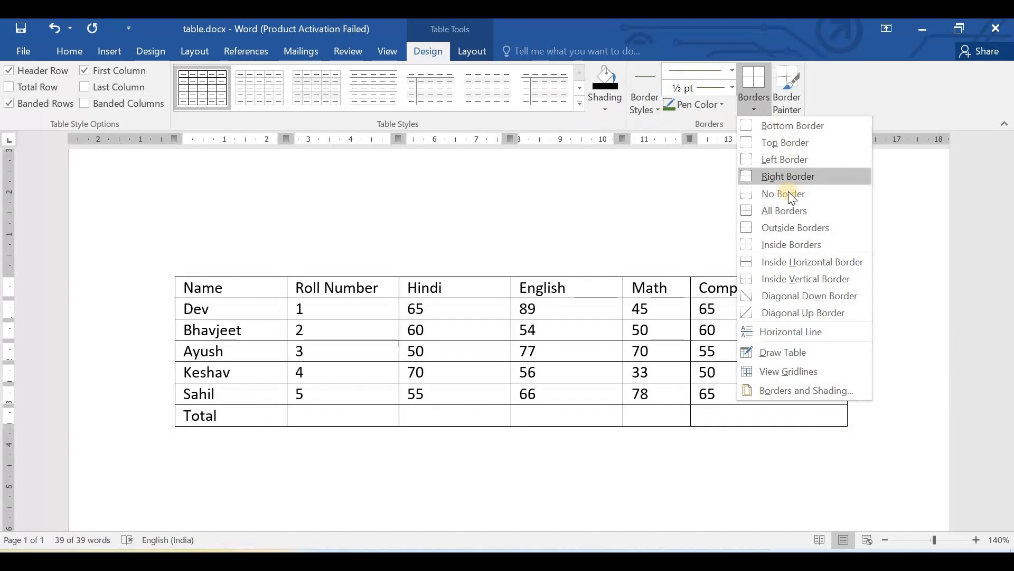
{"action": "left_click", "coordinate": [877, 210]}
{"action": "left_click", "coordinate": [664, 210]}
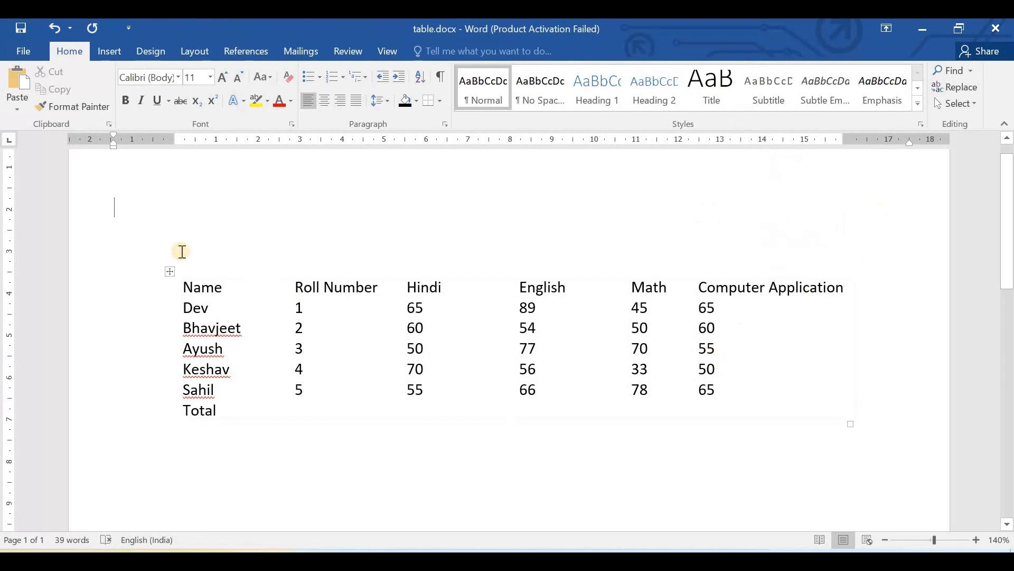
- Select the whole borderless marks table, show its table gridlines, and deselect the table
{"action": "left_click", "coordinate": [169, 271]}
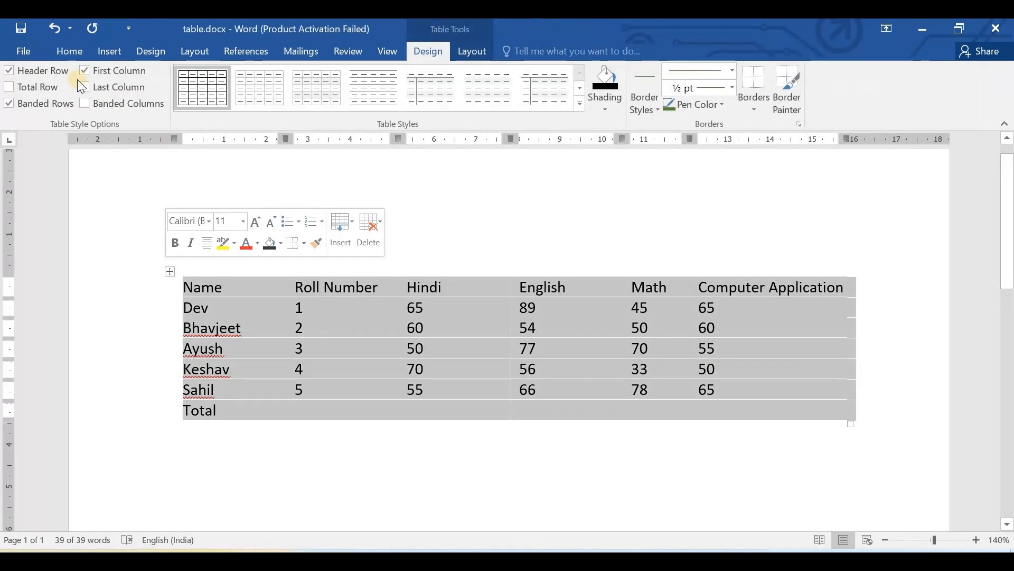
{"action": "left_click", "coordinate": [473, 66]}
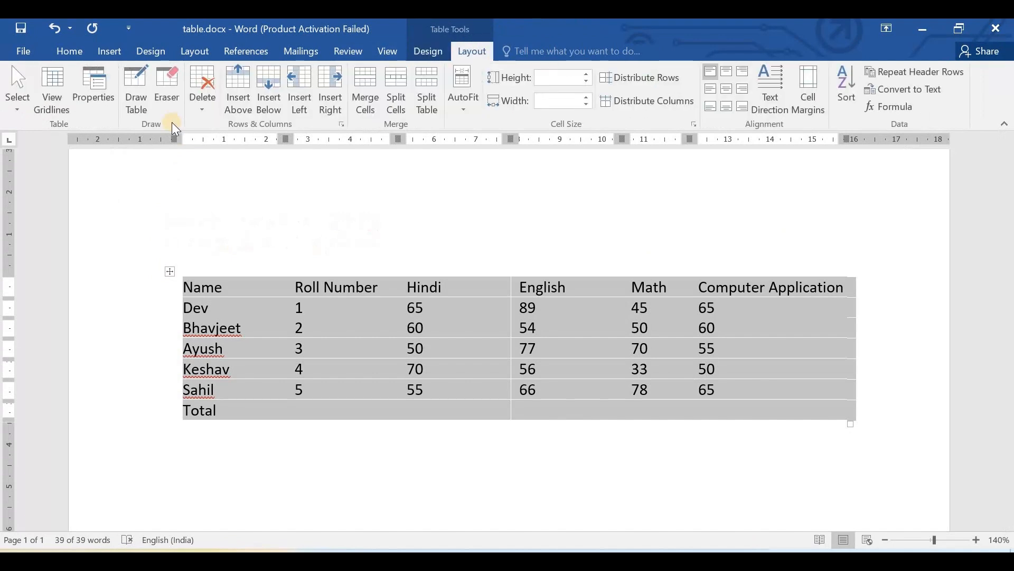
{"action": "left_click", "coordinate": [50, 103]}
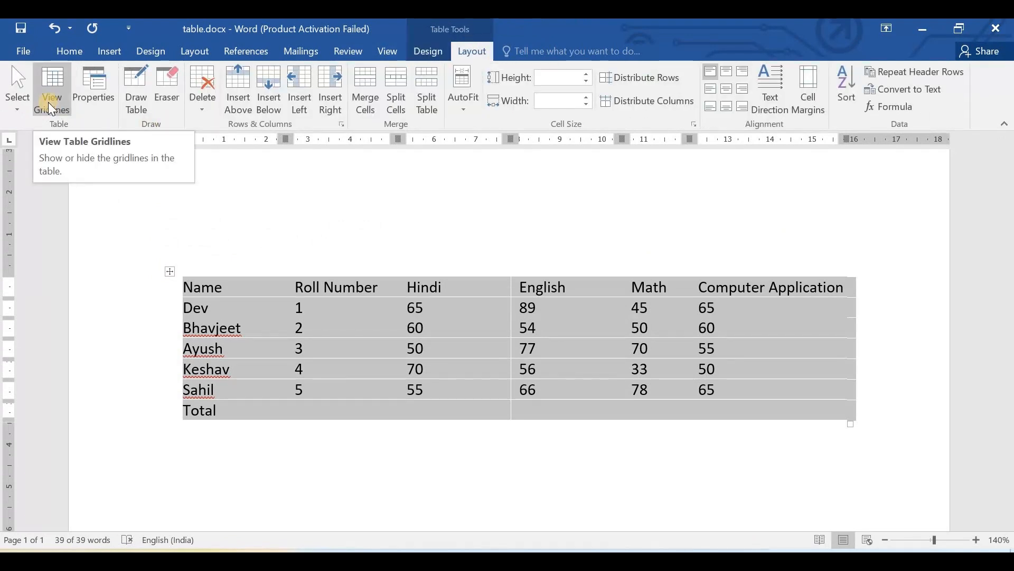
{"action": "left_click", "coordinate": [49, 104]}
{"action": "left_click", "coordinate": [442, 197]}
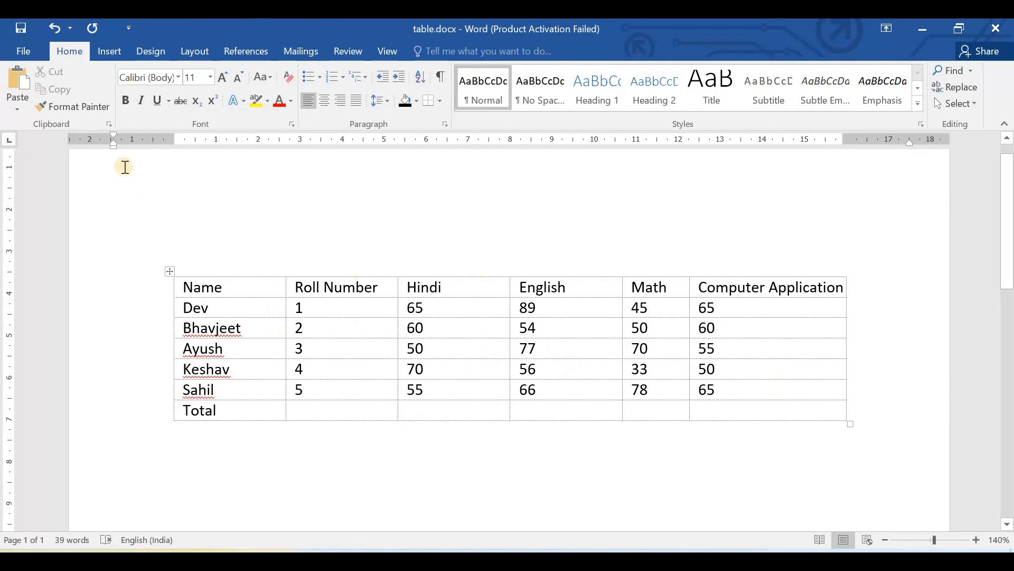
- Check the borderless marks table in the print preview and return to the document
{"action": "left_click", "coordinate": [19, 51]}
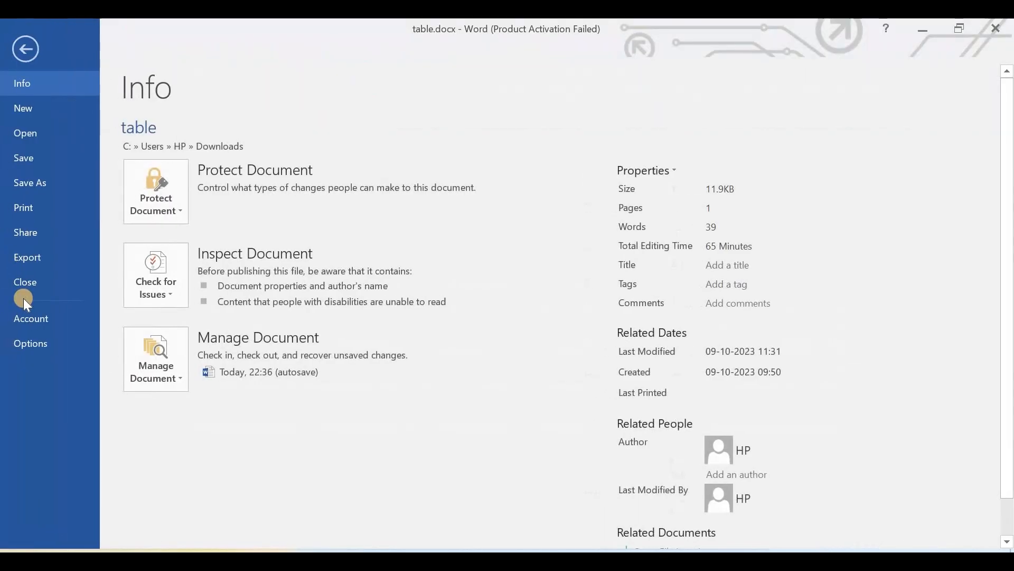
{"action": "left_click", "coordinate": [38, 208]}
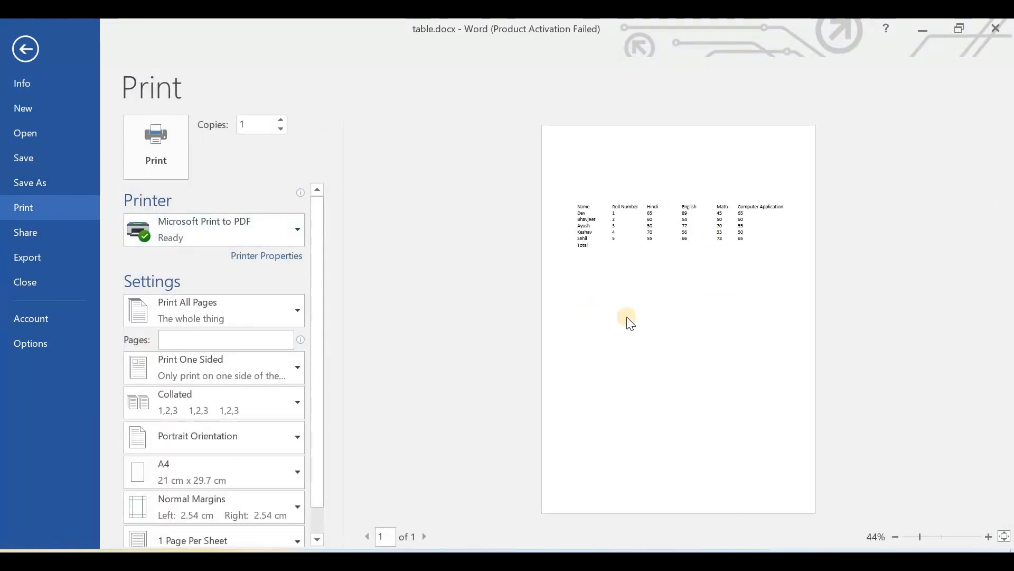
{"action": "left_click", "coordinate": [26, 48]}
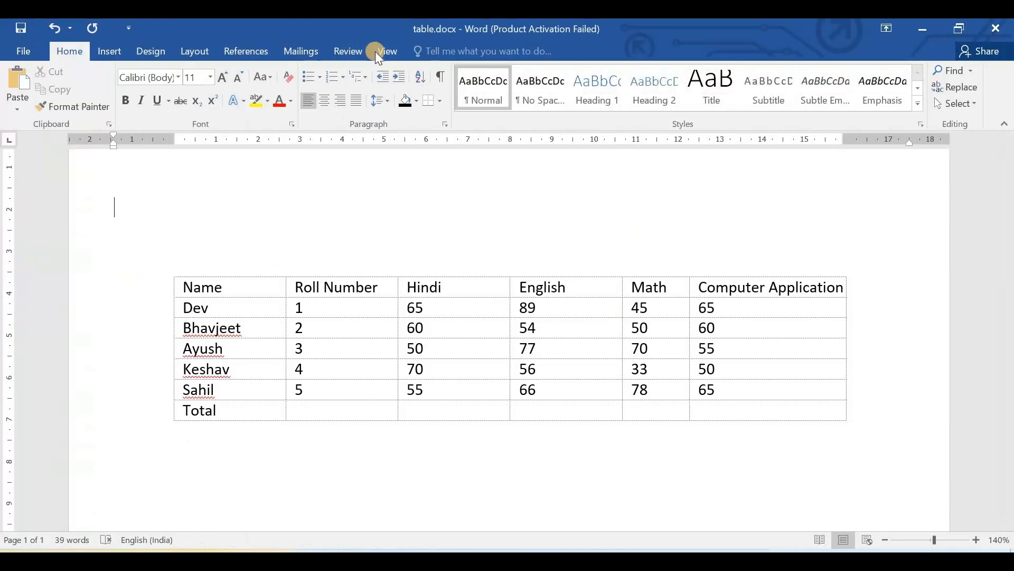
- Select the entire marks table with the Select Table command
{"action": "left_click", "coordinate": [171, 273]}
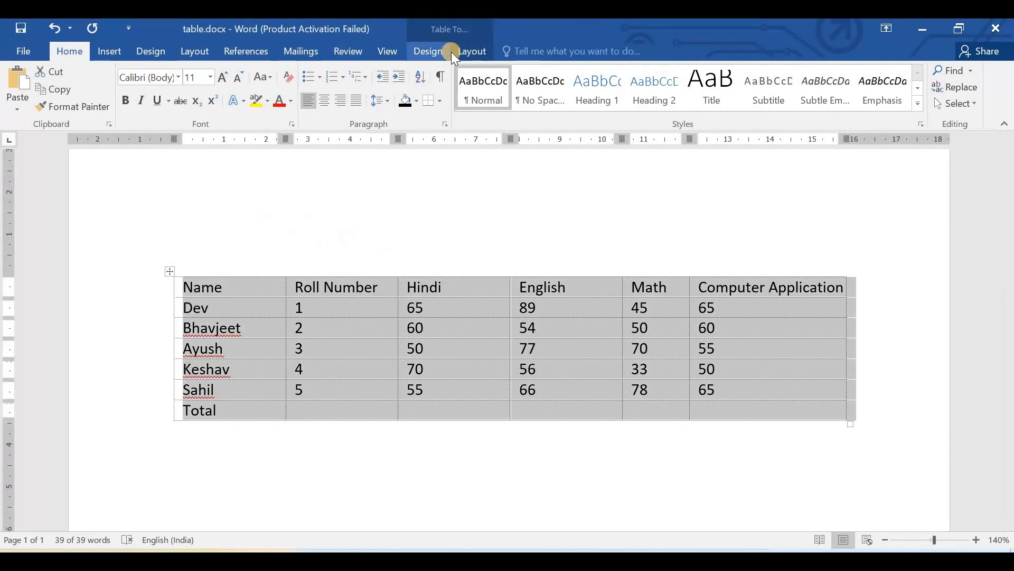
{"action": "left_click", "coordinate": [471, 52]}
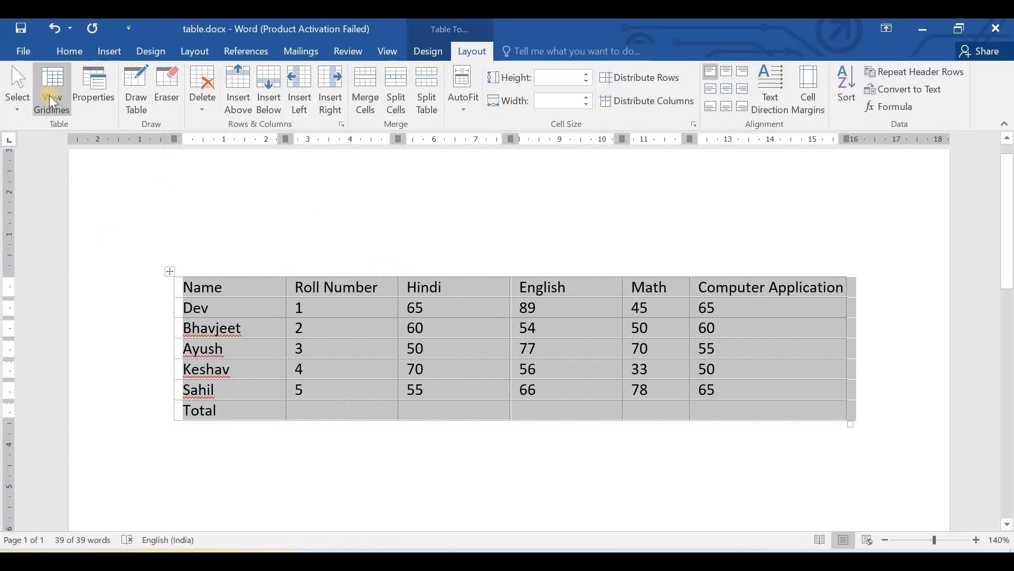
{"action": "left_click", "coordinate": [17, 95]}
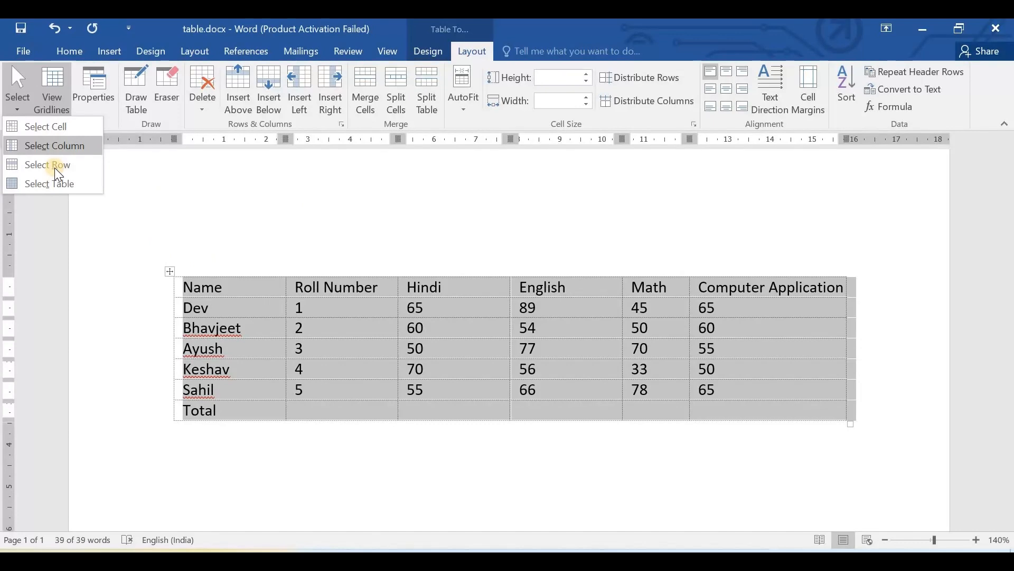
{"action": "left_click", "coordinate": [53, 185]}
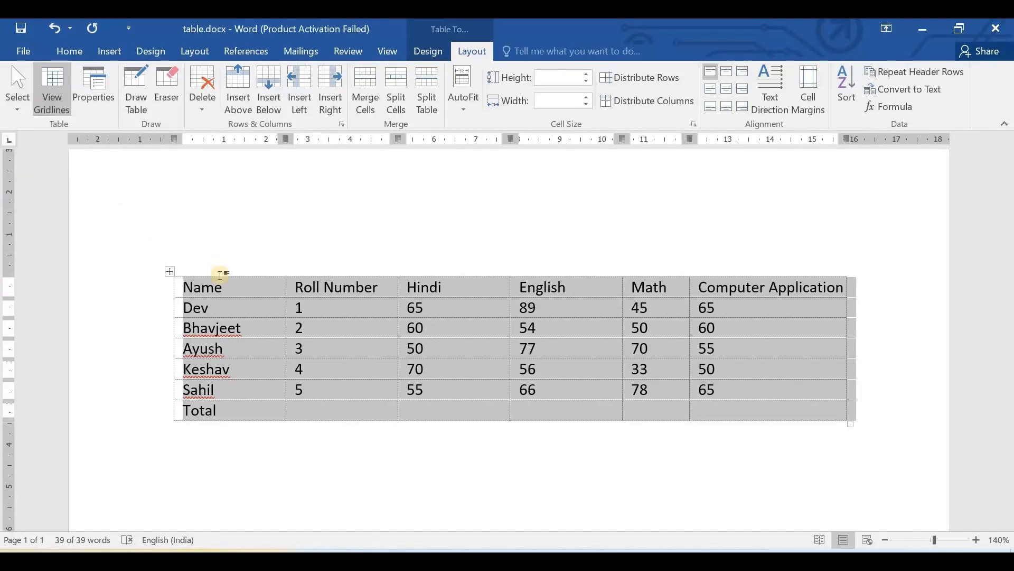
- Open the table properties for the whole marks table and list the measurement units for its preferred width
{"action": "left_click", "coordinate": [171, 272]}
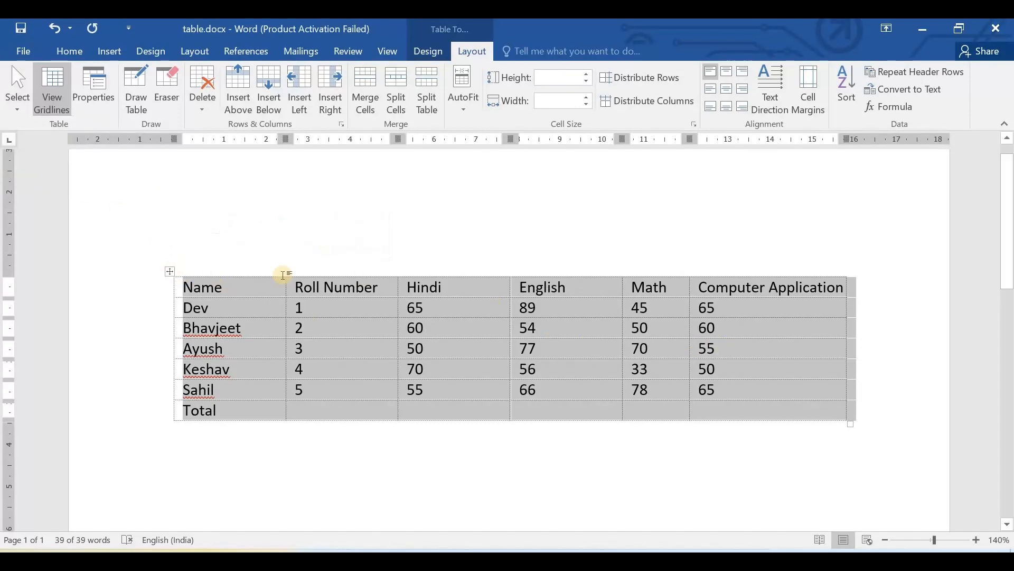
{"action": "left_click", "coordinate": [100, 93]}
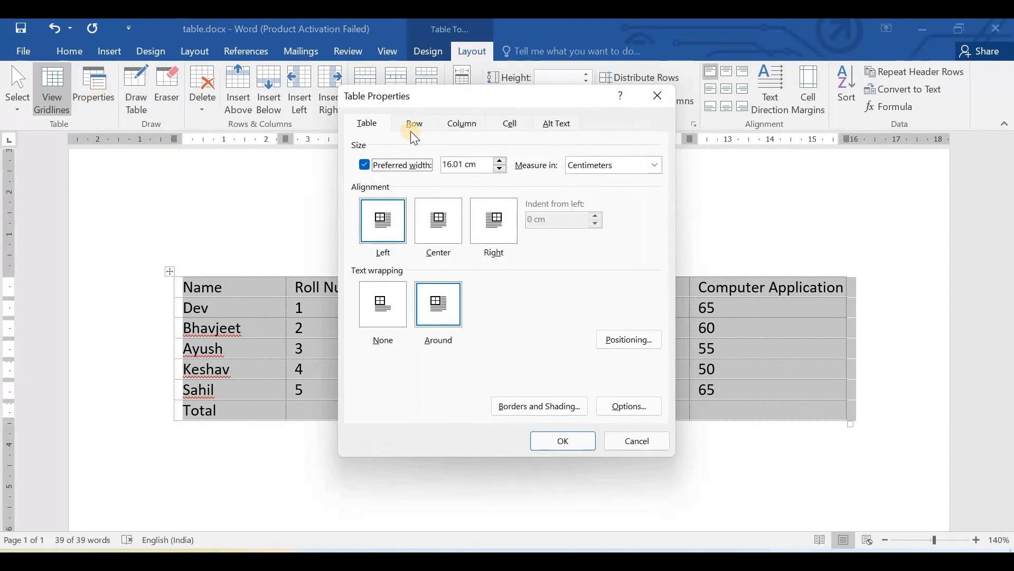
{"action": "left_click_drag", "start_coordinate": [414, 99], "coordinate": [592, 108]}
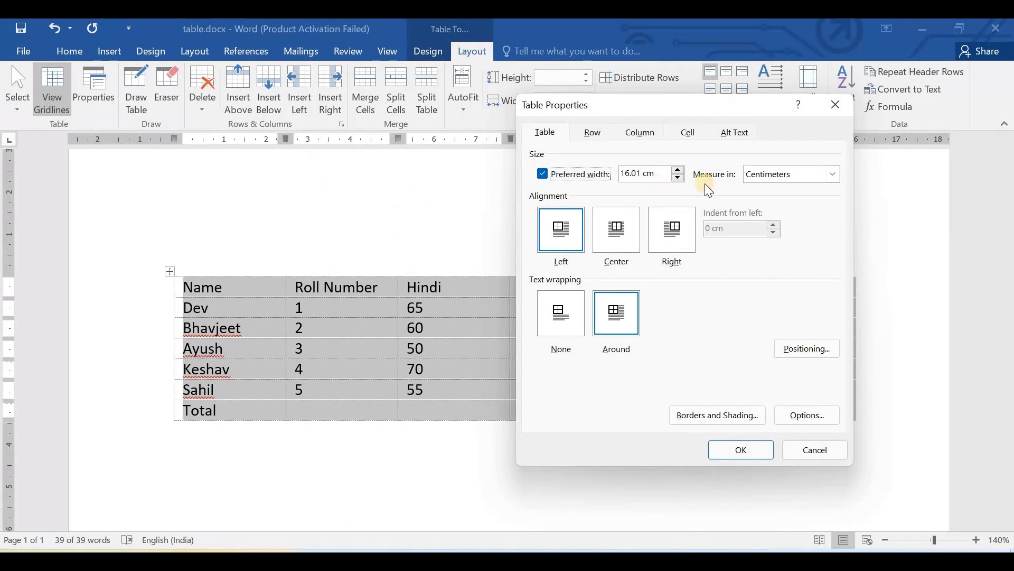
{"action": "left_click", "coordinate": [835, 174]}
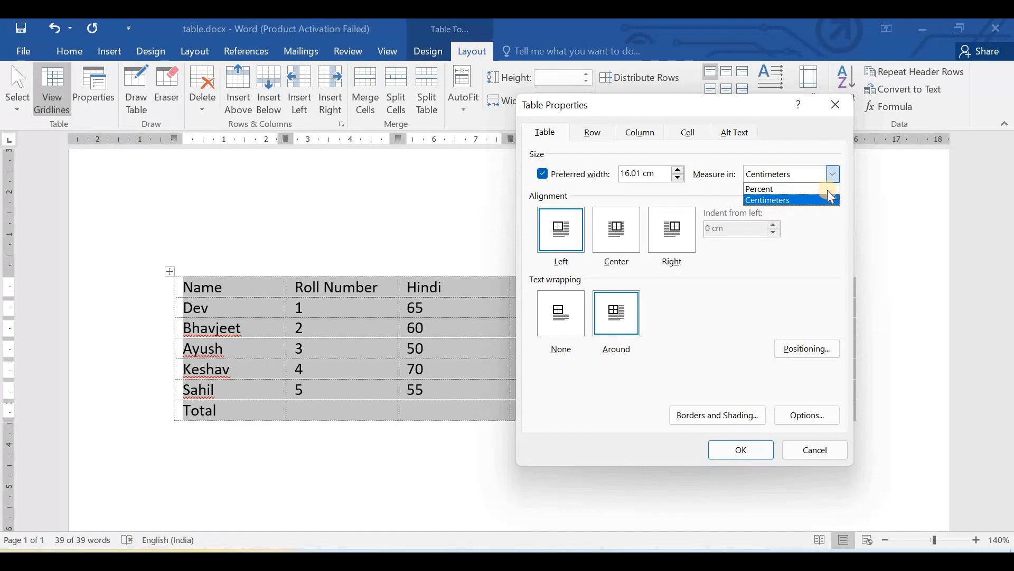
- Keep the preferred width unit as centimeters and try the left, right and center alignments for the marks table
{"action": "left_click", "coordinate": [829, 217]}
{"action": "left_click", "coordinate": [563, 227]}
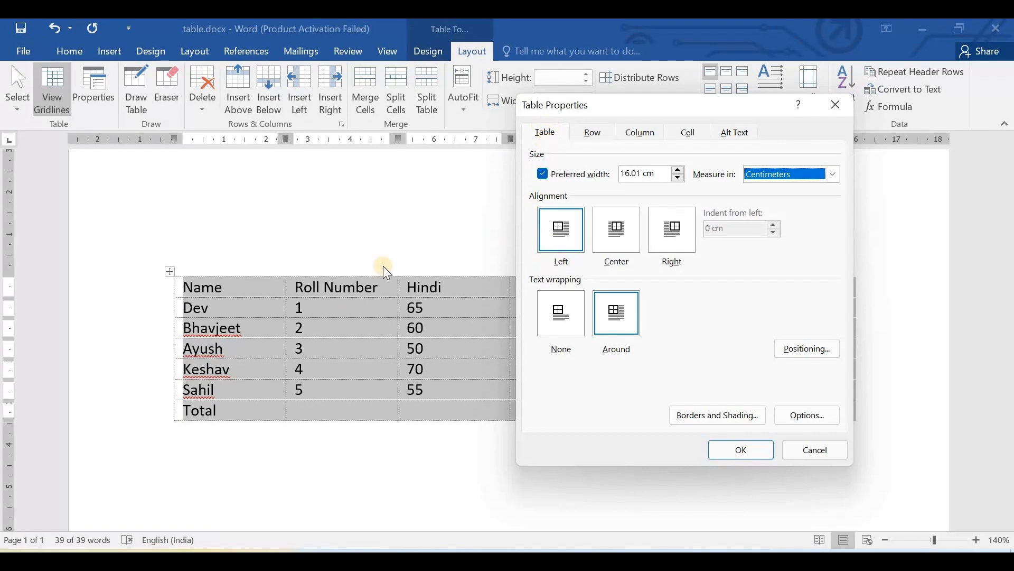
{"action": "left_click", "coordinate": [616, 240]}
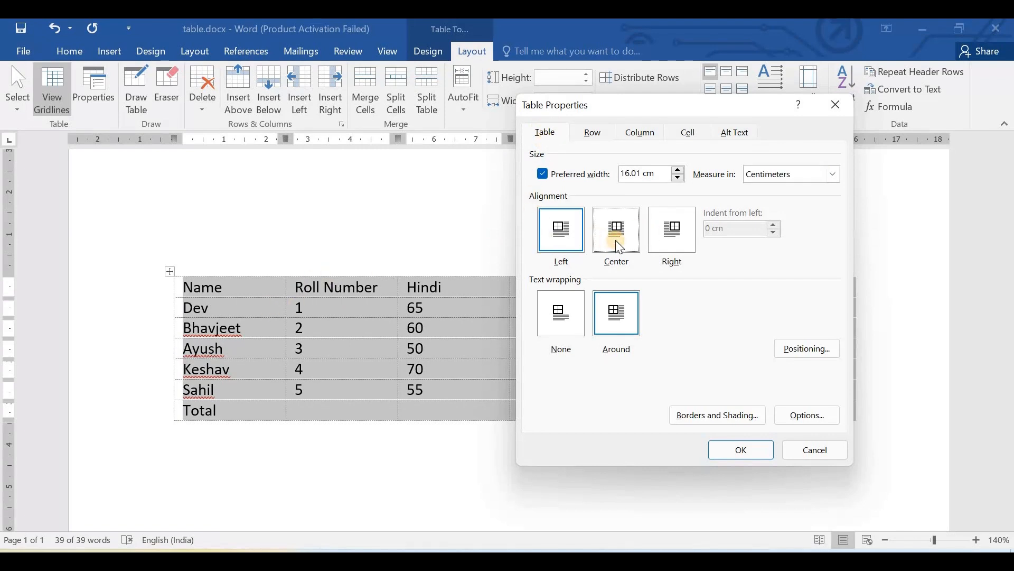
{"action": "left_click", "coordinate": [680, 230]}
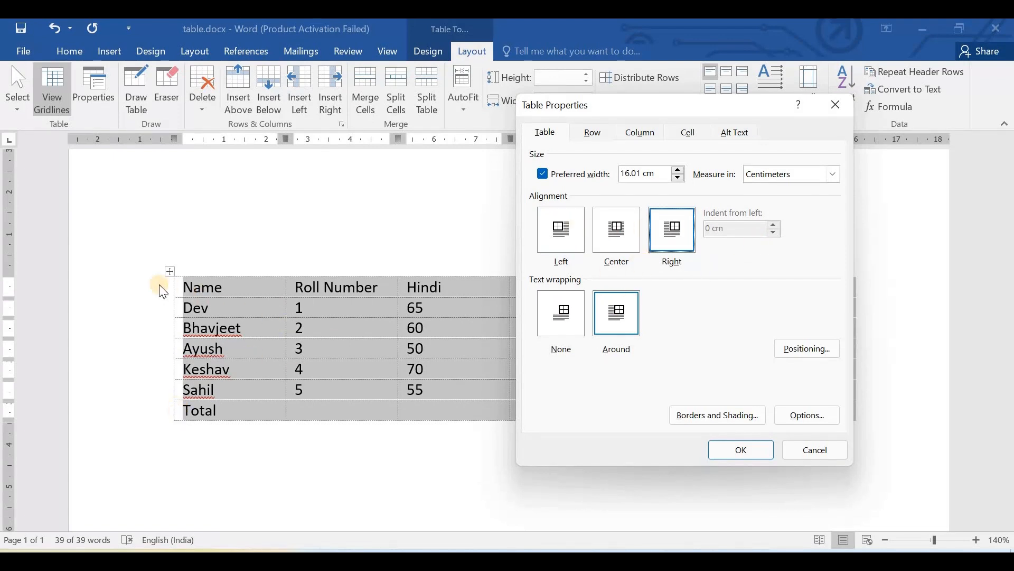
{"action": "left_click", "coordinate": [560, 239]}
{"action": "left_click", "coordinate": [625, 248]}
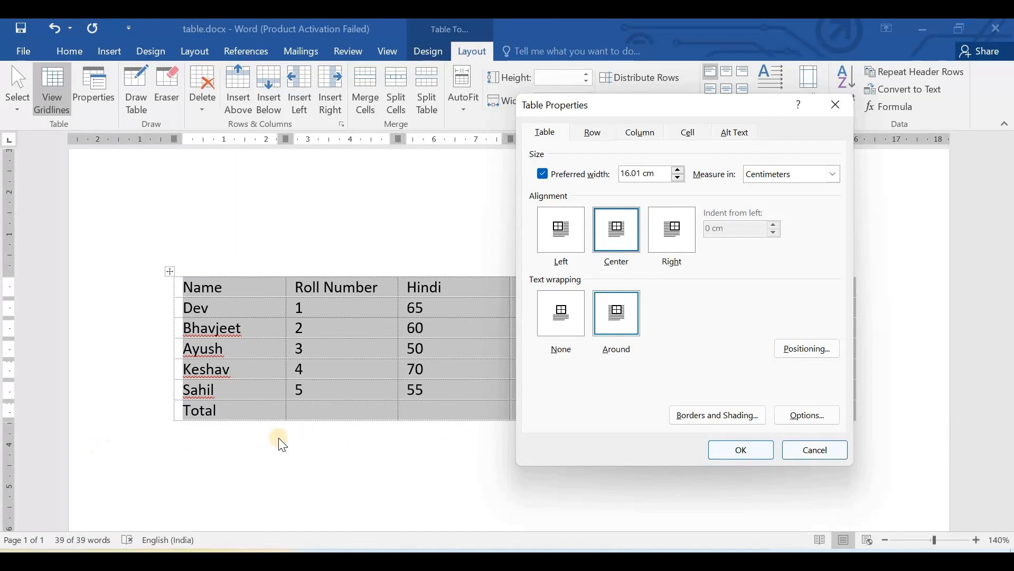
- Open the marks table's positioning settings and list the reference options for its horizontal position
{"action": "left_click", "coordinate": [808, 351]}
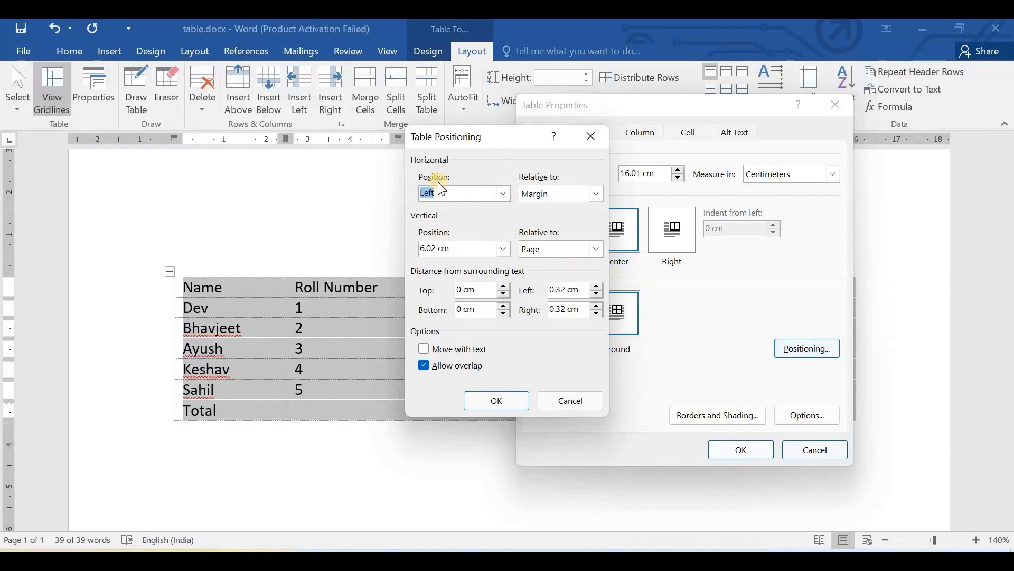
{"action": "left_click", "coordinate": [595, 196]}
{"action": "left_click", "coordinate": [595, 196]}
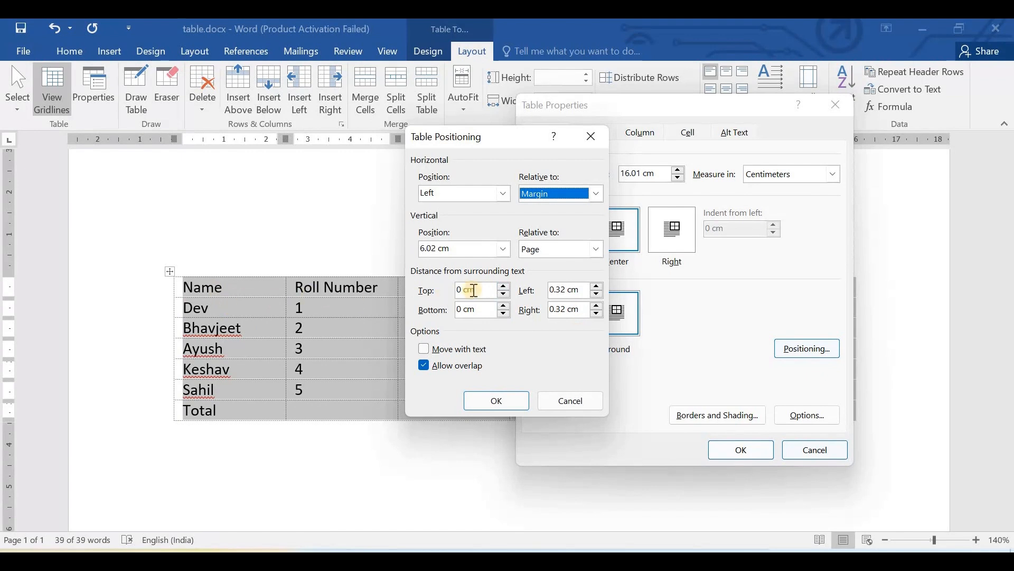
- Set the table's distance from surrounding text to 0.75 cm top and bottom and 0.8 cm left and right, and apply it
{"action": "left_click", "coordinate": [503, 286]}
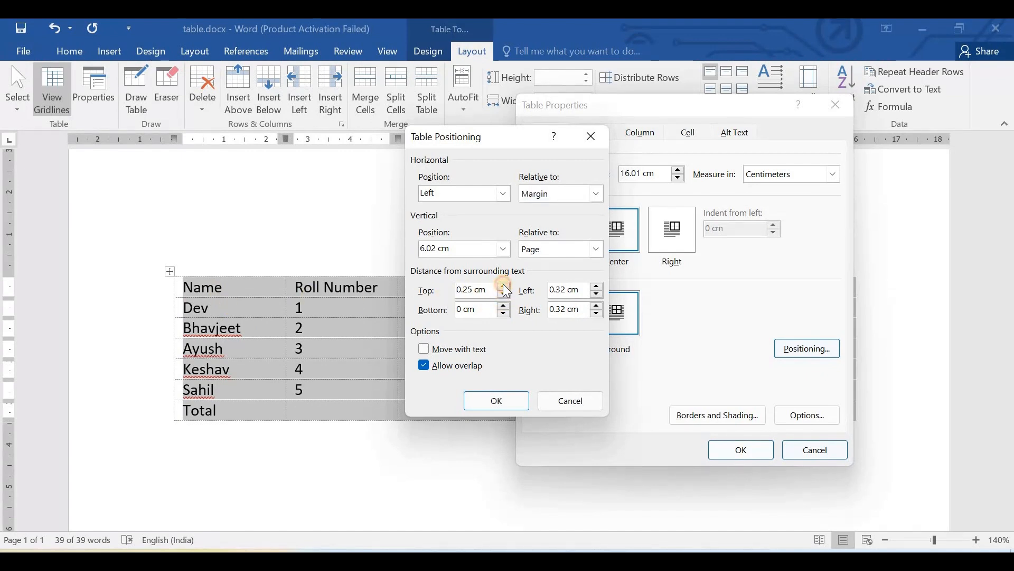
{"action": "left_click", "coordinate": [504, 307]}
{"action": "left_click", "coordinate": [599, 286]}
{"action": "left_click", "coordinate": [597, 285]}
{"action": "left_click", "coordinate": [597, 285]}
{"action": "left_click", "coordinate": [598, 303]}
{"action": "left_click", "coordinate": [596, 306]}
{"action": "left_click", "coordinate": [598, 306]}
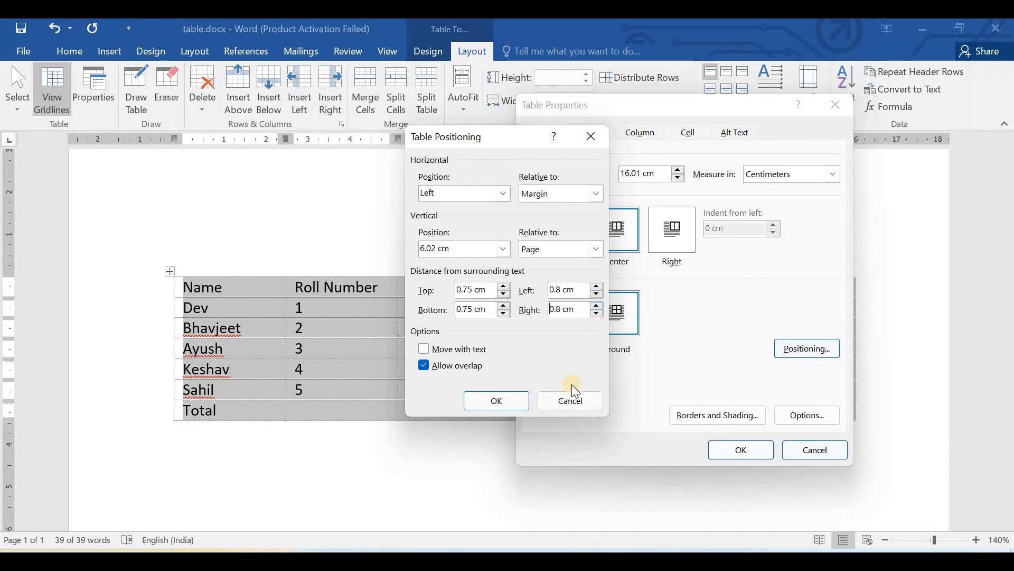
{"action": "left_click", "coordinate": [495, 404]}
{"action": "left_click", "coordinate": [487, 402]}
{"action": "left_click", "coordinate": [736, 452]}
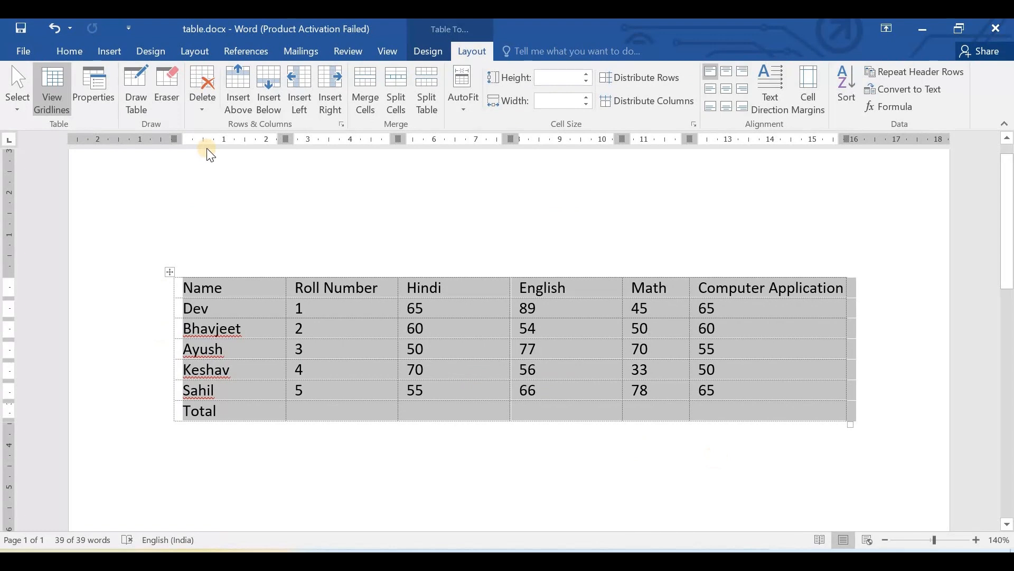
- Review the marks table's positioning settings, cancel, and place the cursor in the empty paragraph above the table
{"action": "left_click", "coordinate": [93, 88]}
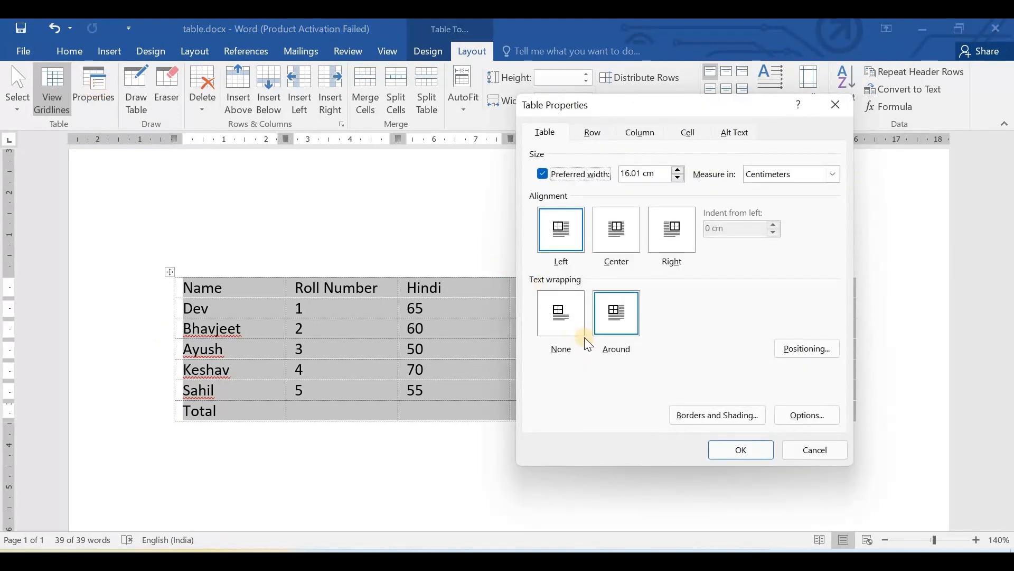
{"action": "left_click", "coordinate": [806, 348]}
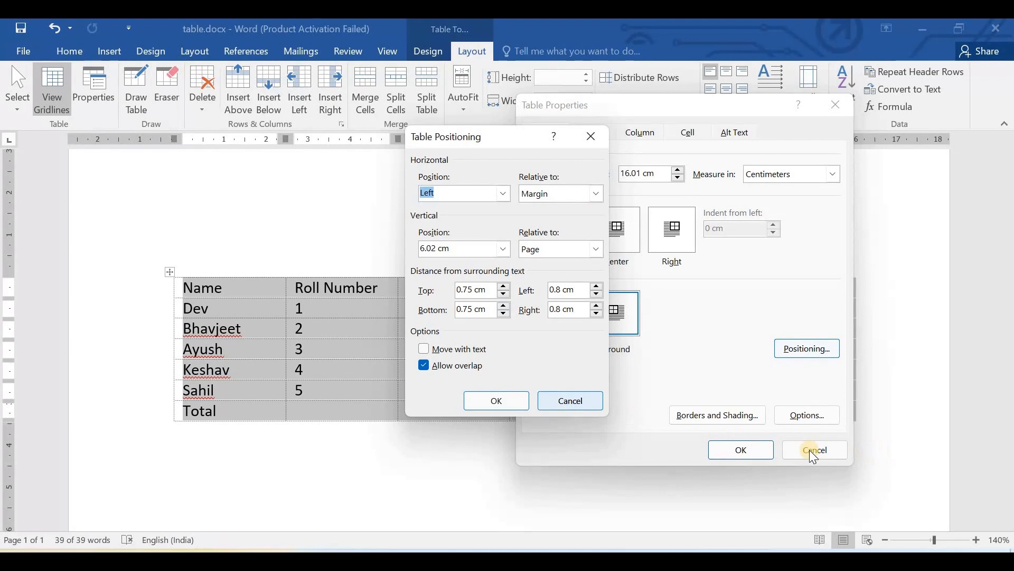
{"action": "left_click", "coordinate": [573, 399]}
{"action": "left_click", "coordinate": [343, 232]}
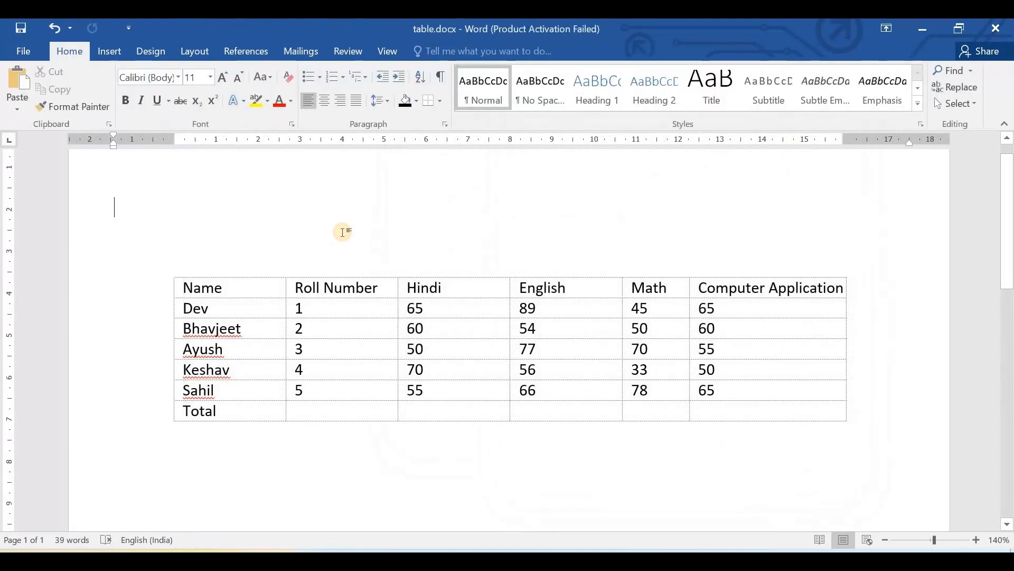
{"action": "type", "text": "ergdfgdfgdf"}
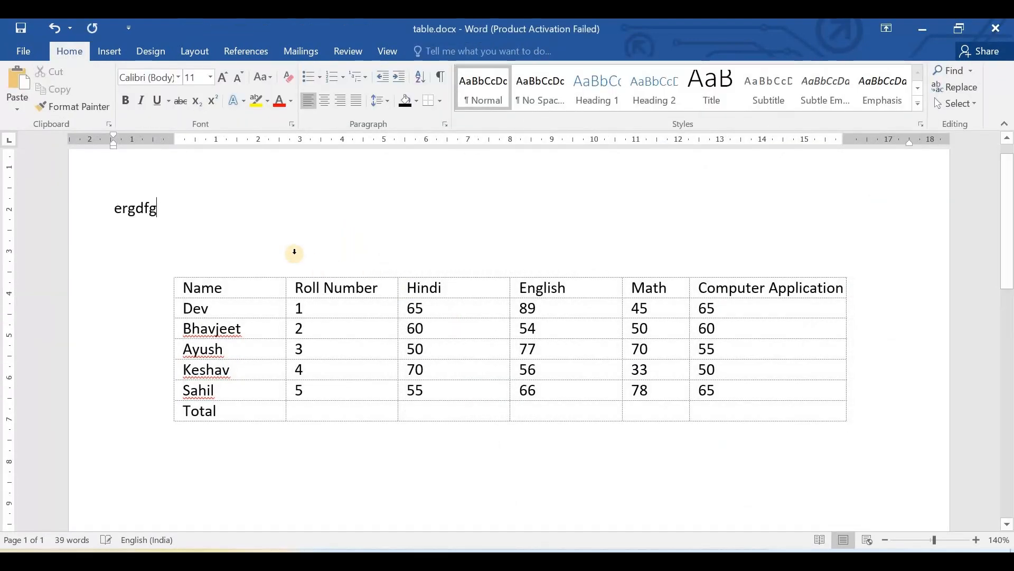
{"action": "key", "text": "BackSpace"}
{"action": "key", "text": "BackSpace"}
{"action": "key", "text": "BackSpace"}
{"action": "key", "text": "BackSpace"}
{"action": "key", "text": "BackSpace"}
{"action": "key", "text": "BackSpace"}
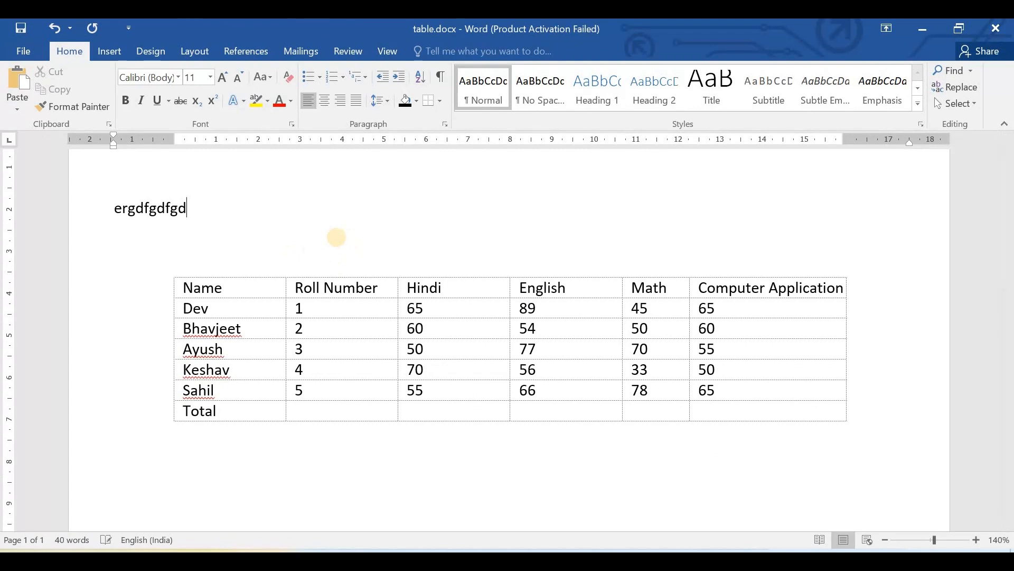
{"action": "key", "text": "BackSpace"}
{"action": "key", "text": "BackSpace"}
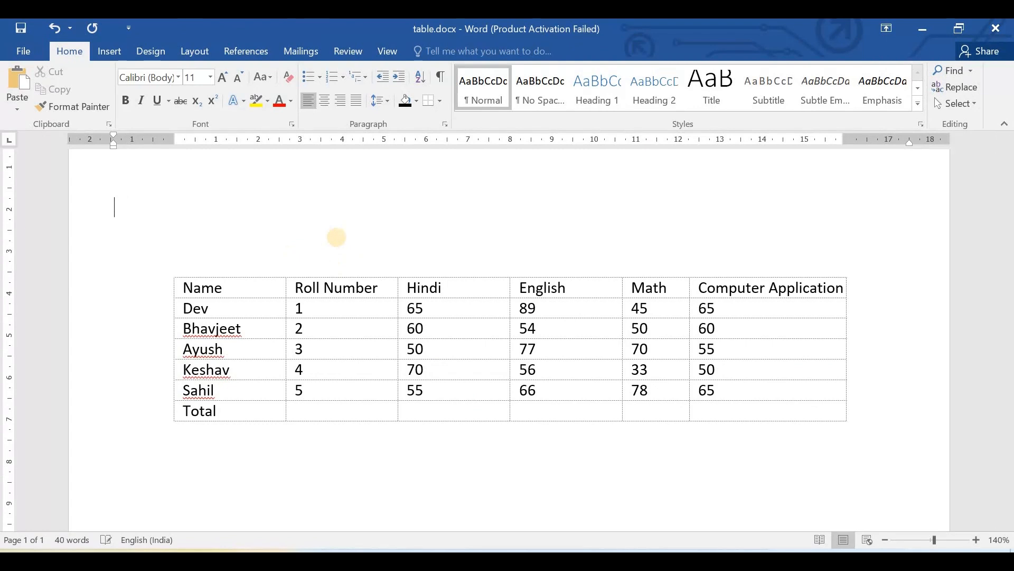
- Generate sample paragraphs above the marks table with =rand() and check how the text wraps around it
{"action": "type", "text": "=rand()"}
{"action": "key", "text": "Return"}
{"action": "scroll", "coordinate": [339, 236], "scroll_direction": "up", "scroll_amount": 5}
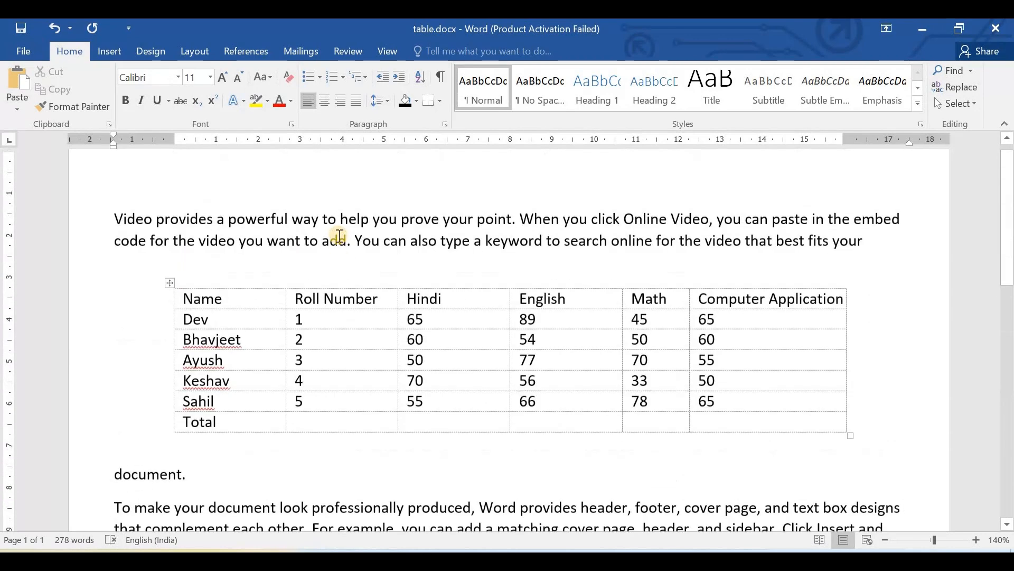
{"action": "scroll", "coordinate": [338, 238], "scroll_direction": "down", "scroll_amount": 2}
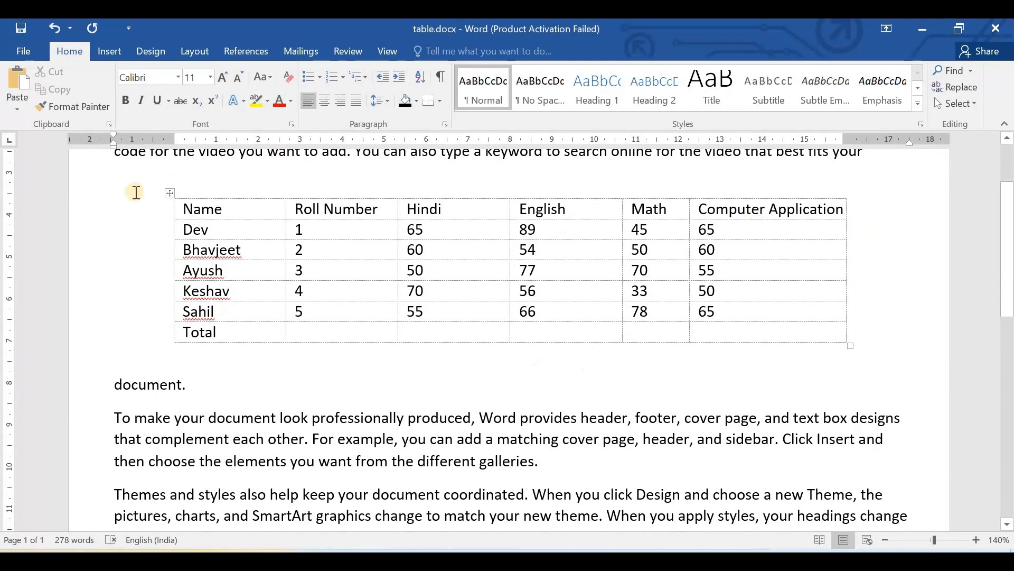
{"action": "scroll", "coordinate": [319, 395], "scroll_direction": "down", "scroll_amount": 1}
{"action": "scroll", "coordinate": [319, 395], "scroll_direction": "up", "scroll_amount": 3}
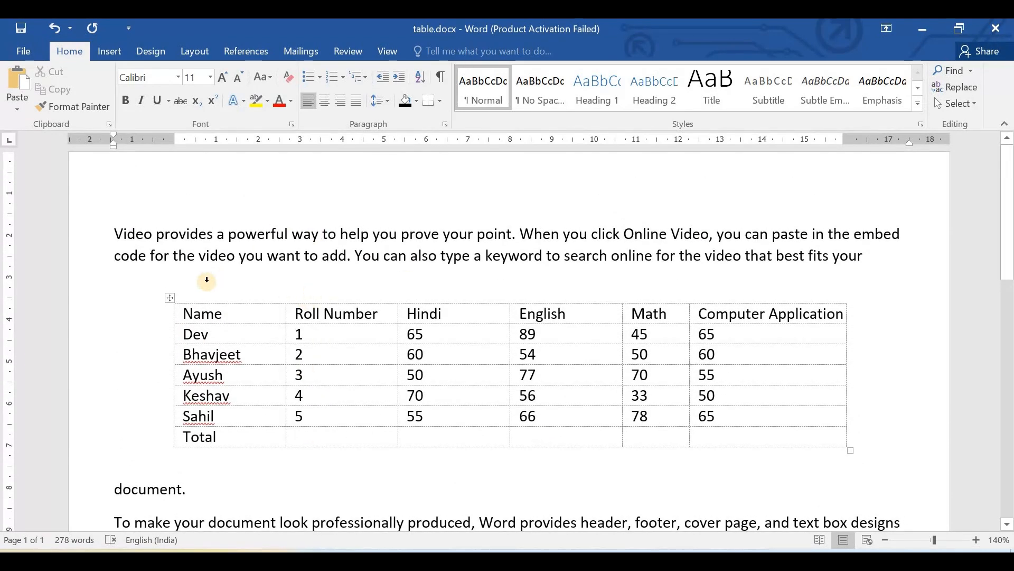
- Select the whole marks table and set its top and bottom distance from surrounding text to 0 cm
{"action": "left_click", "coordinate": [168, 297]}
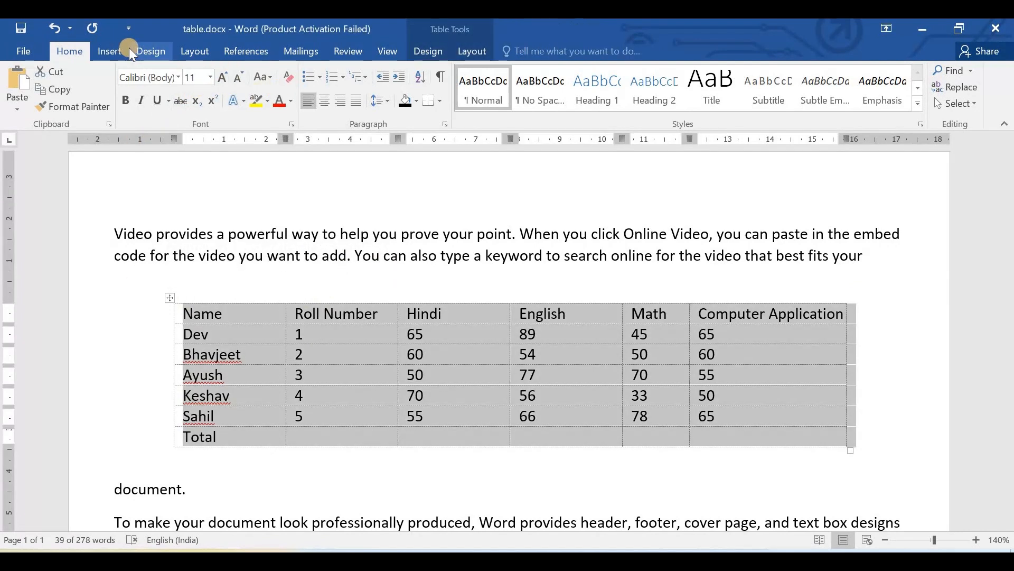
{"action": "left_click", "coordinate": [465, 52]}
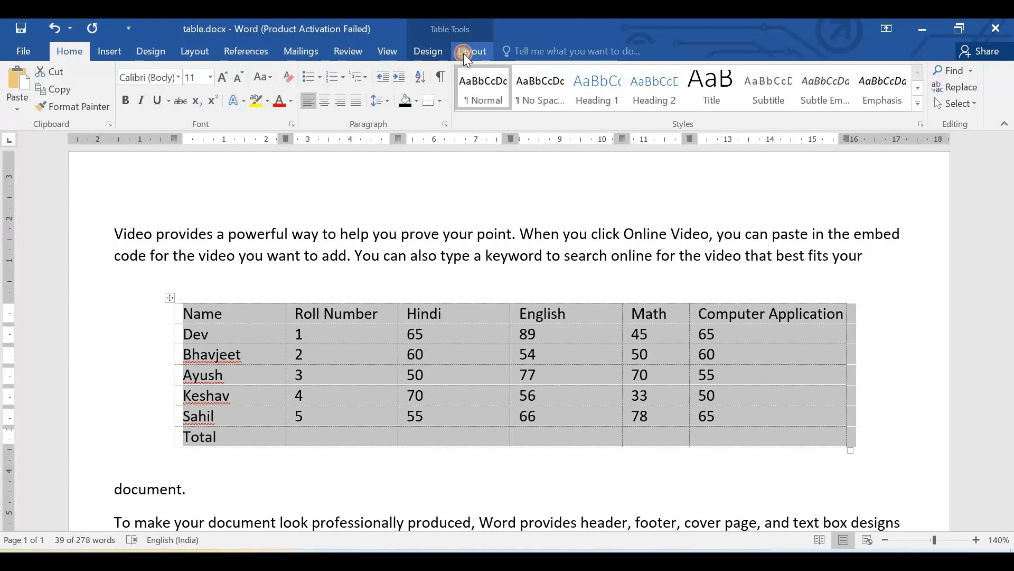
{"action": "left_click", "coordinate": [98, 93]}
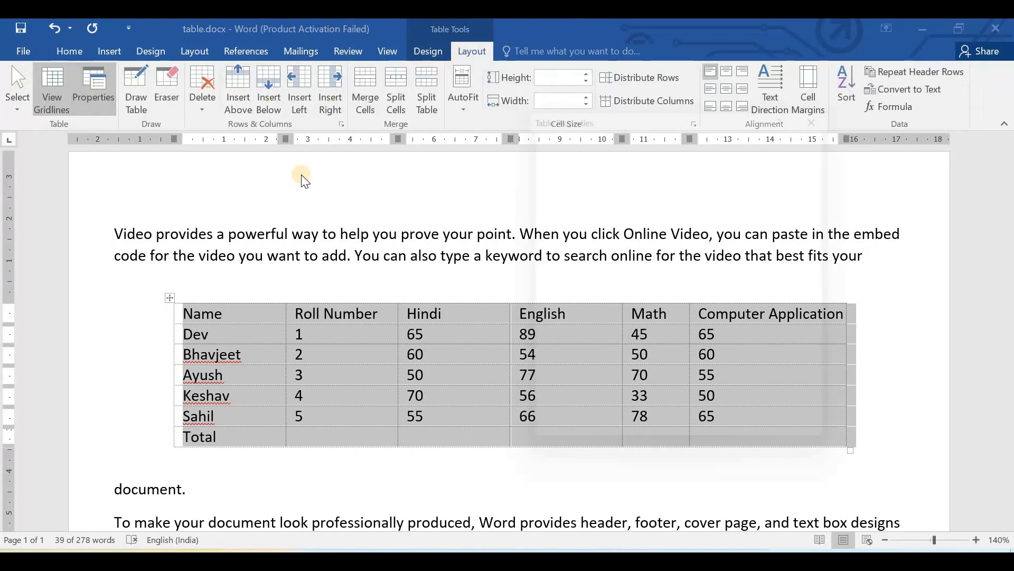
{"action": "left_click", "coordinate": [793, 351]}
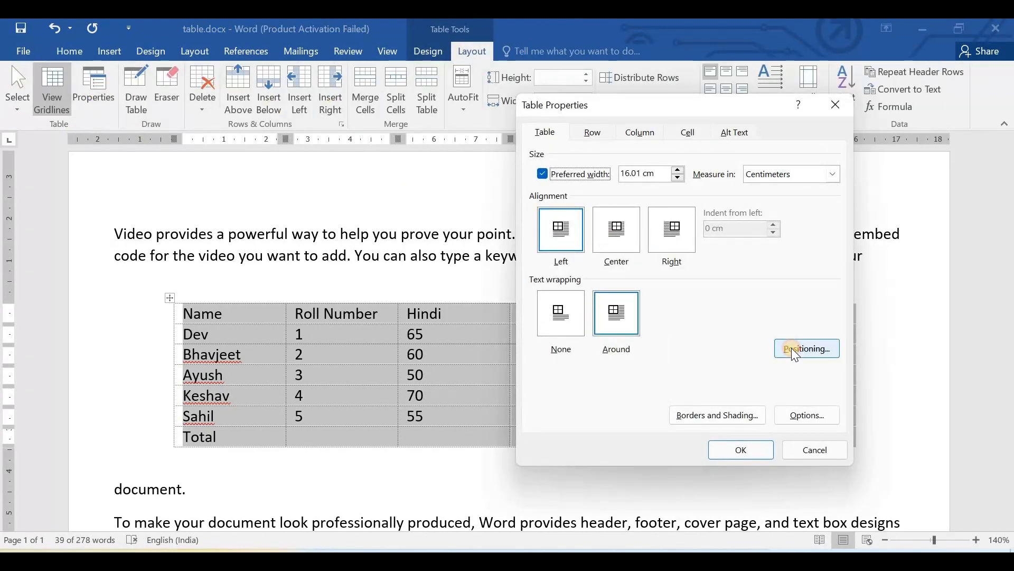
{"action": "left_click", "coordinate": [503, 287]}
{"action": "left_click", "coordinate": [503, 287]}
{"action": "left_click", "coordinate": [504, 294]}
{"action": "left_click", "coordinate": [504, 294]}
{"action": "left_click", "coordinate": [504, 293]}
{"action": "left_click", "coordinate": [506, 313]}
{"action": "left_click", "coordinate": [506, 314]}
{"action": "left_click", "coordinate": [506, 313]}
- Reduce the marks table's left and right distances from surrounding text and apply the positioning
{"action": "left_click", "coordinate": [597, 294]}
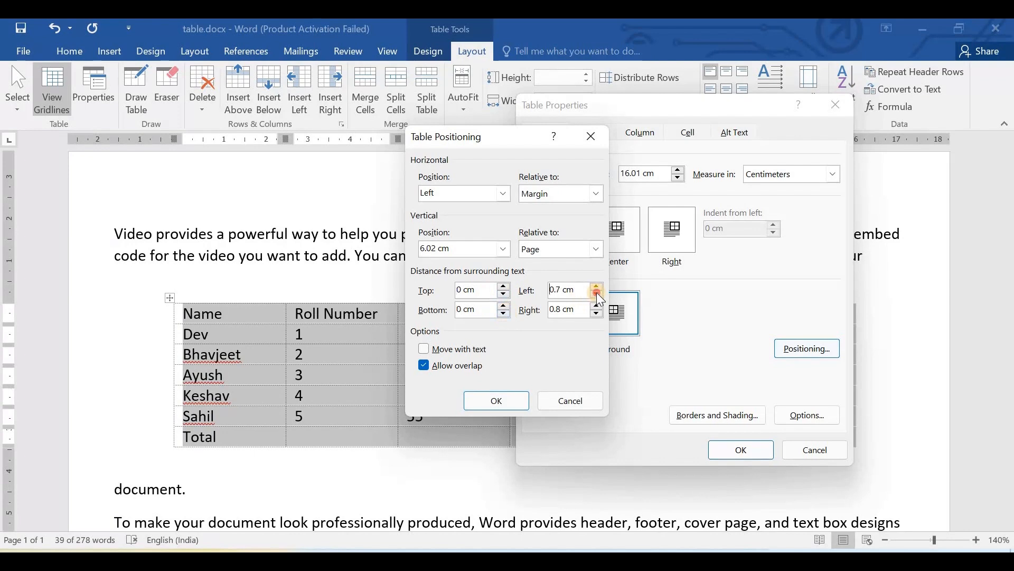
{"action": "left_click", "coordinate": [597, 294]}
{"action": "left_click", "coordinate": [597, 295]}
{"action": "left_click", "coordinate": [597, 294]}
{"action": "left_click", "coordinate": [597, 314]}
{"action": "left_click", "coordinate": [497, 398]}
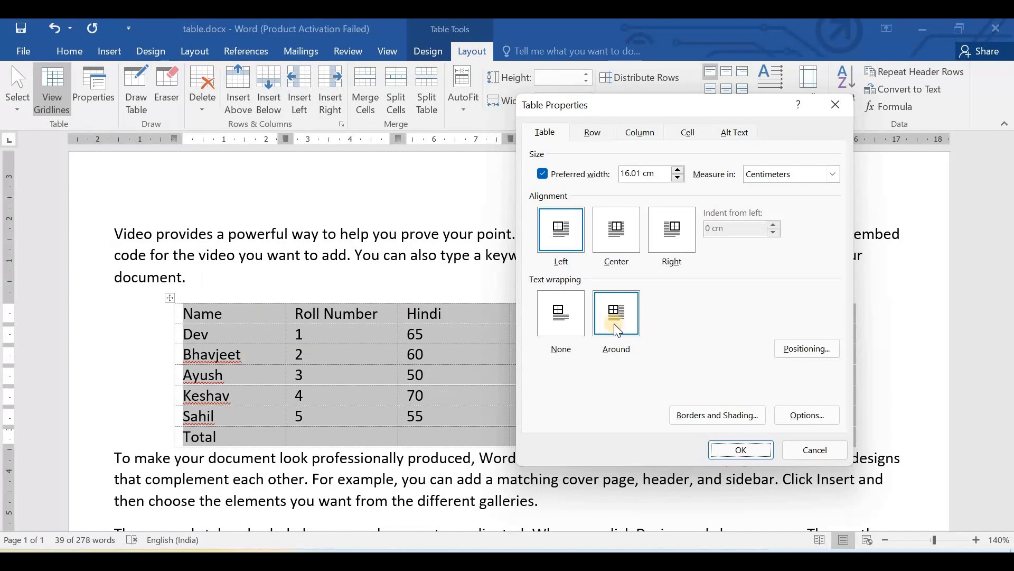
- Set the marks table's text wrapping to None and check where the table sits among the paragraphs
{"action": "left_click_drag", "start_coordinate": [662, 108], "coordinate": [774, 103]}
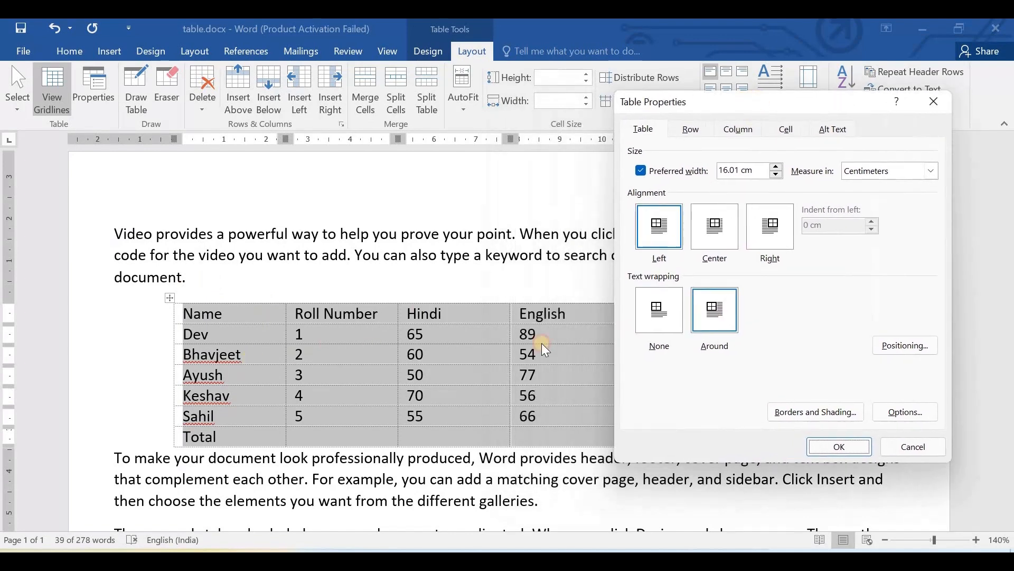
{"action": "left_click", "coordinate": [673, 325]}
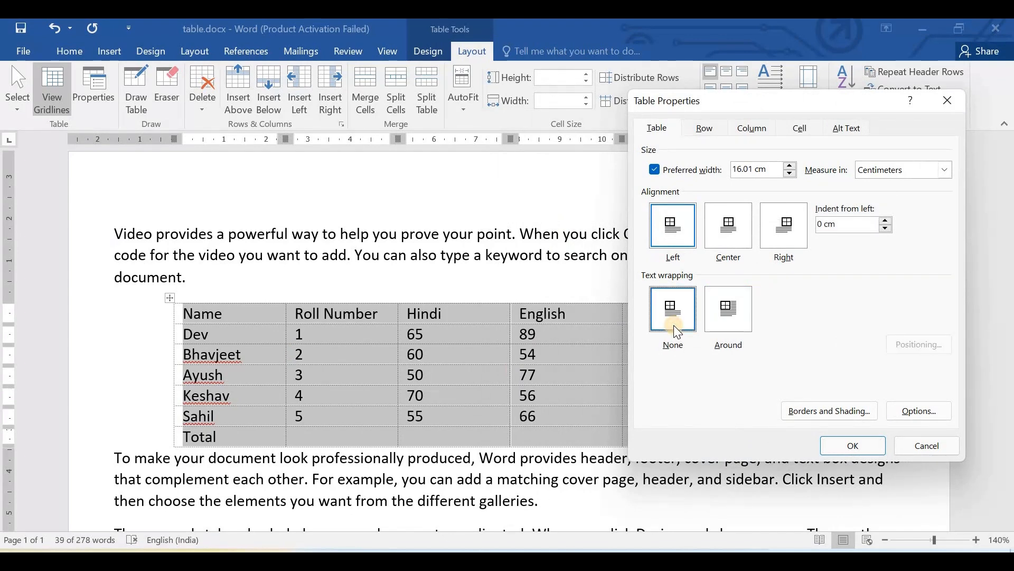
{"action": "left_click", "coordinate": [848, 444]}
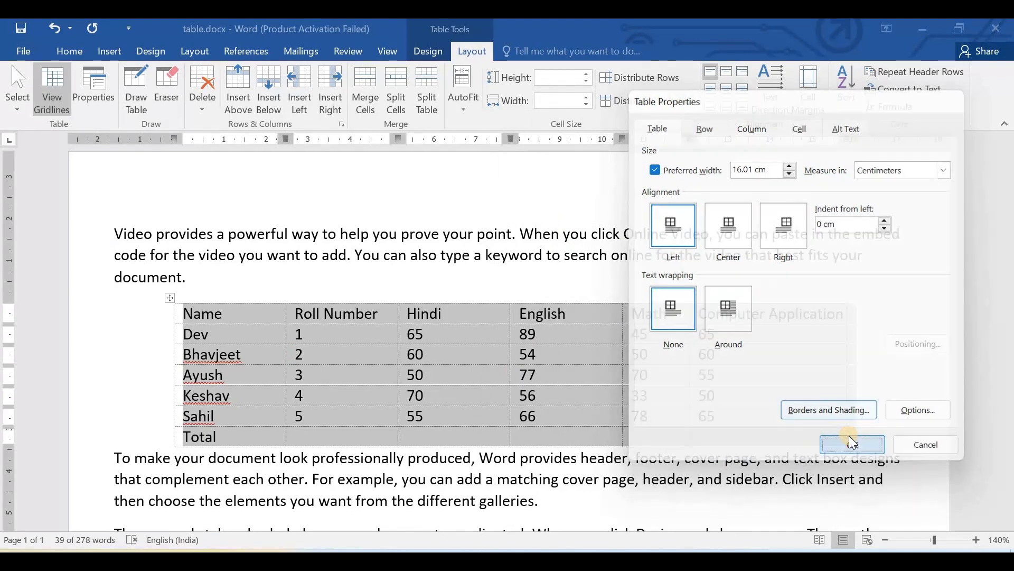
{"action": "scroll", "coordinate": [475, 373], "scroll_direction": "up", "scroll_amount": 6}
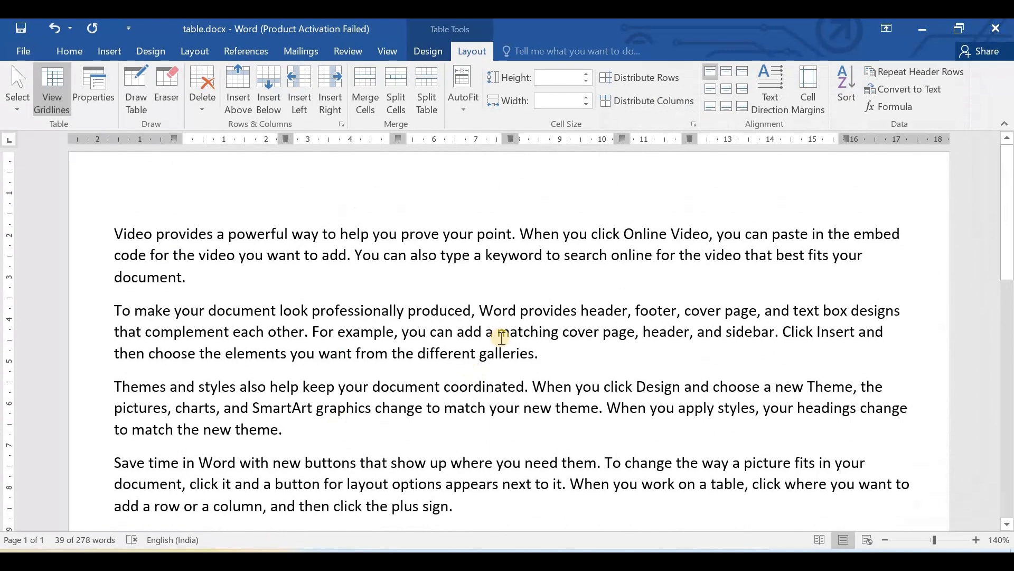
{"action": "scroll", "coordinate": [417, 352], "scroll_direction": "down", "scroll_amount": 6}
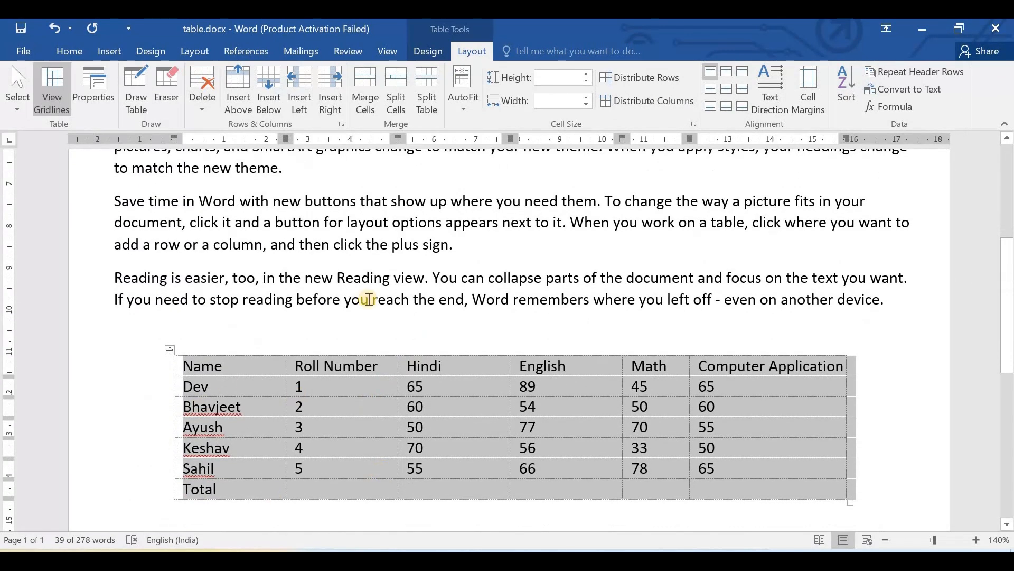
{"action": "scroll", "coordinate": [322, 249], "scroll_direction": "up", "scroll_amount": 4}
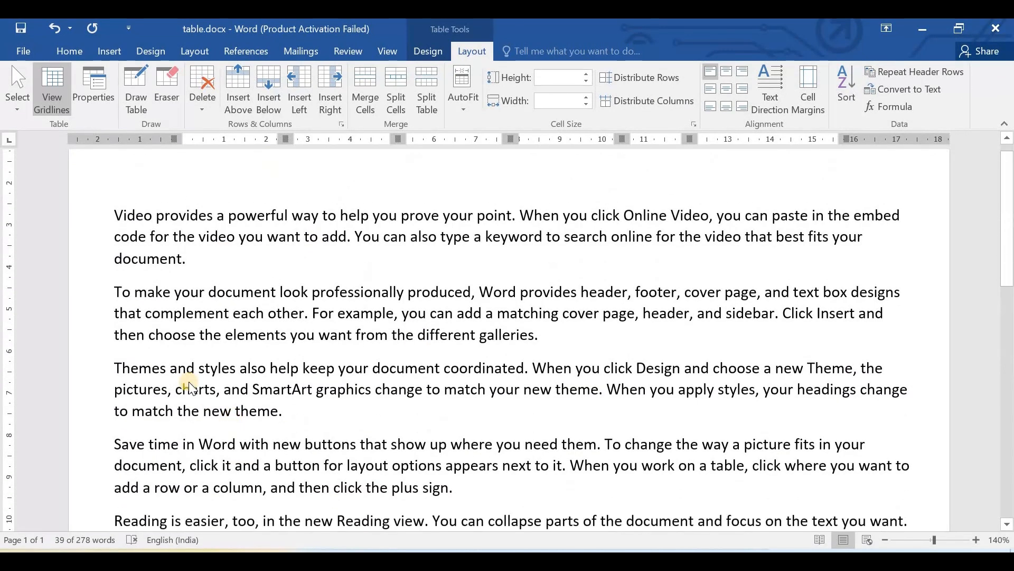
{"action": "scroll", "coordinate": [175, 343], "scroll_direction": "down", "scroll_amount": 4}
- Reselect the whole marks table and set its text wrapping back to Around
{"action": "left_click", "coordinate": [168, 347]}
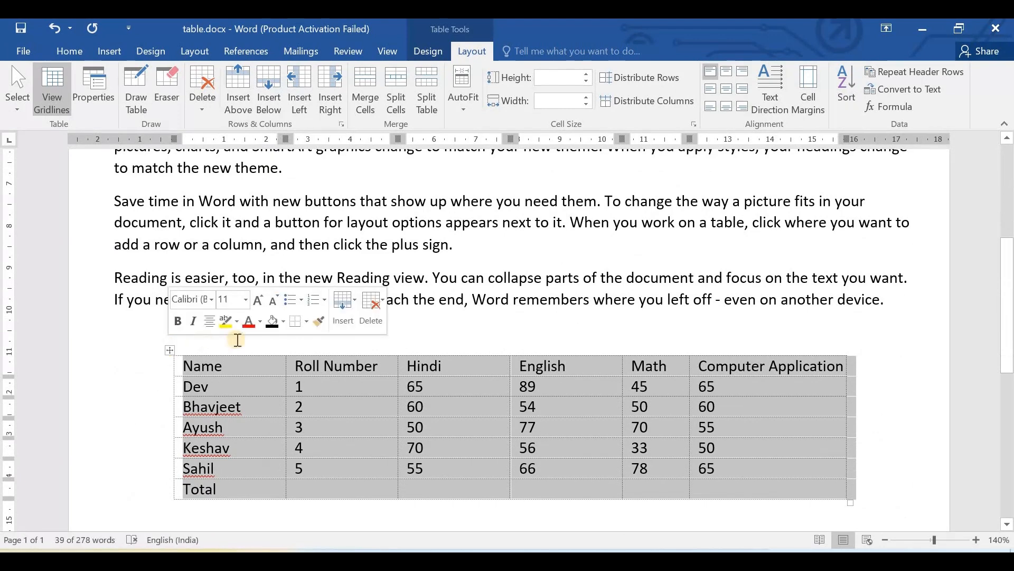
{"action": "left_click", "coordinate": [88, 94]}
{"action": "left_click", "coordinate": [746, 317]}
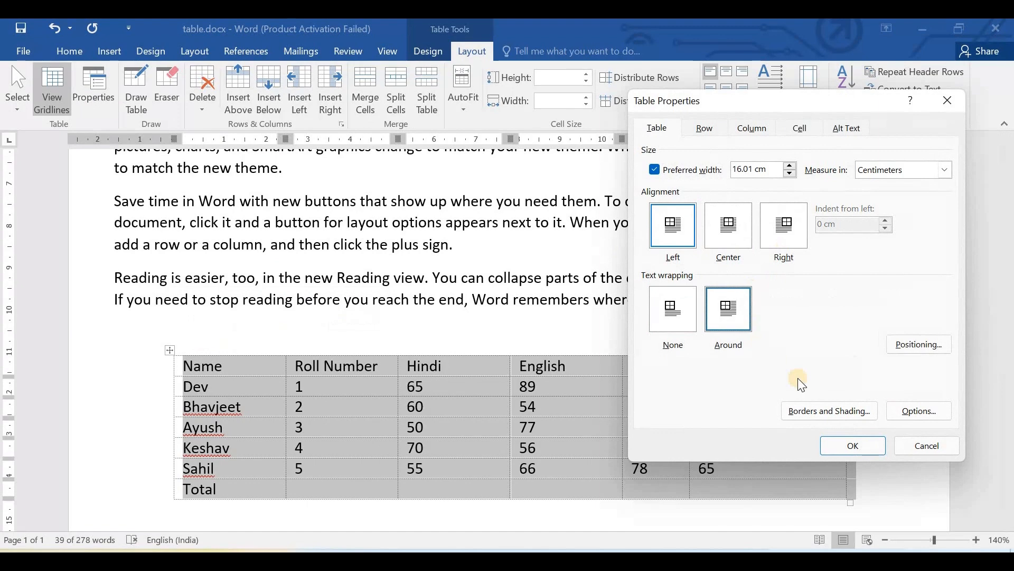
{"action": "left_click", "coordinate": [854, 445]}
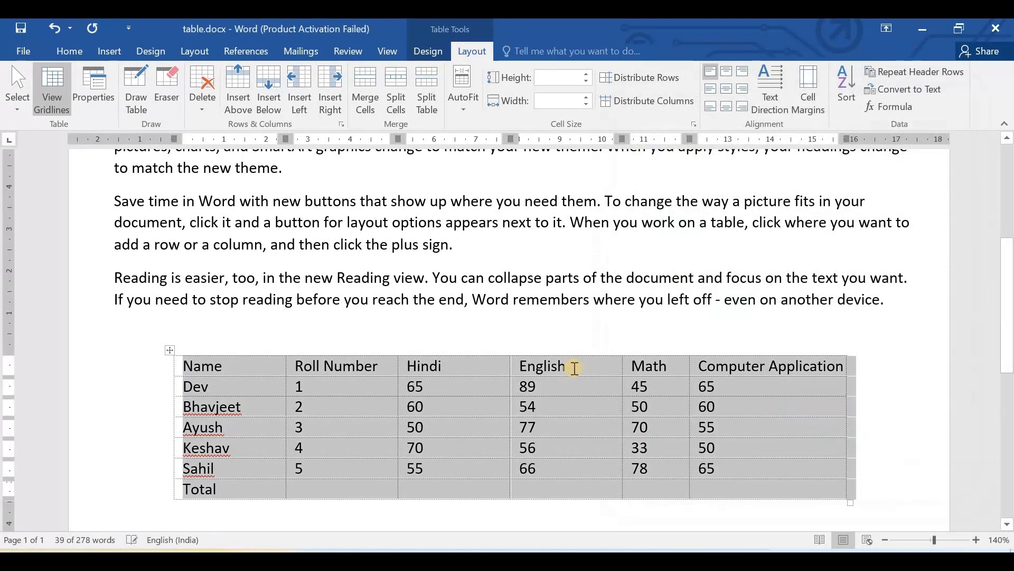
- Undo the last two text wrapping changes to the marks table
{"action": "scroll", "coordinate": [484, 298], "scroll_direction": "up", "scroll_amount": 4}
{"action": "key", "text": "ctrl+z"}
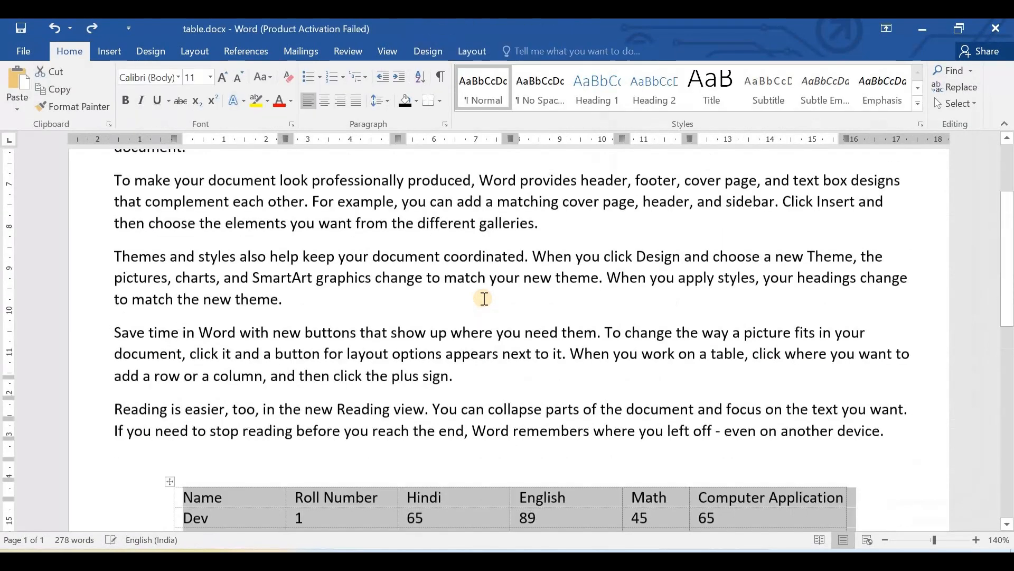
{"action": "key", "text": "ctrl+z"}
{"action": "scroll", "coordinate": [424, 298], "scroll_direction": "up", "scroll_amount": 5}
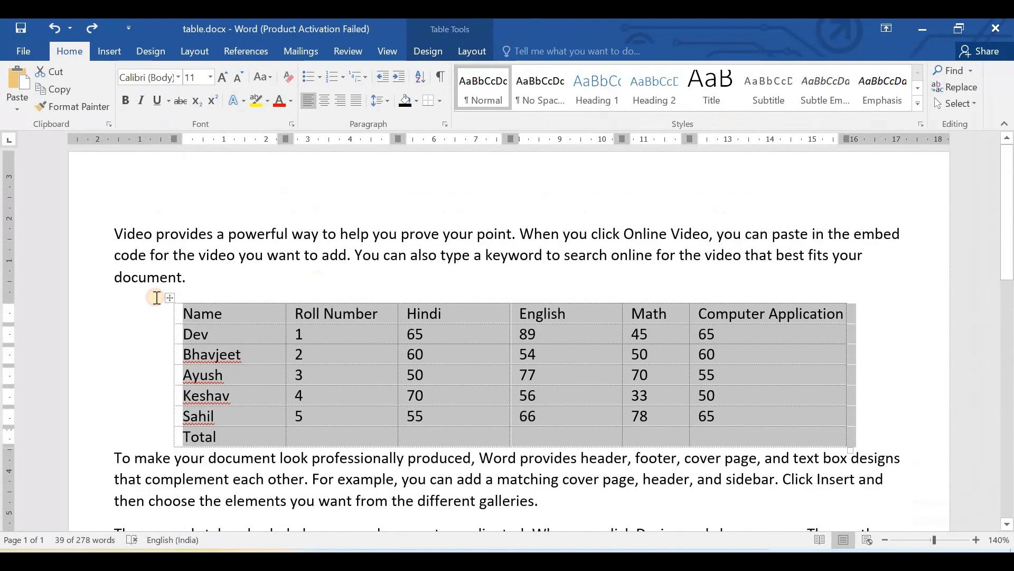
- Select the whole marks table and examine where Draw Table is offered among the layout tools and table insertion options
{"action": "left_click", "coordinate": [185, 290]}
{"action": "left_click", "coordinate": [170, 297]}
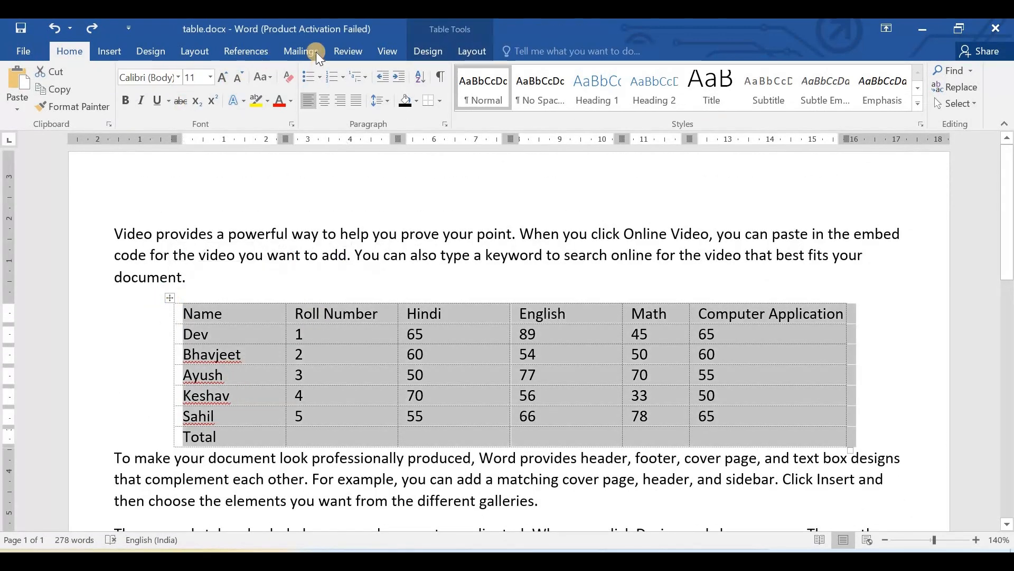
{"action": "left_click", "coordinate": [489, 53]}
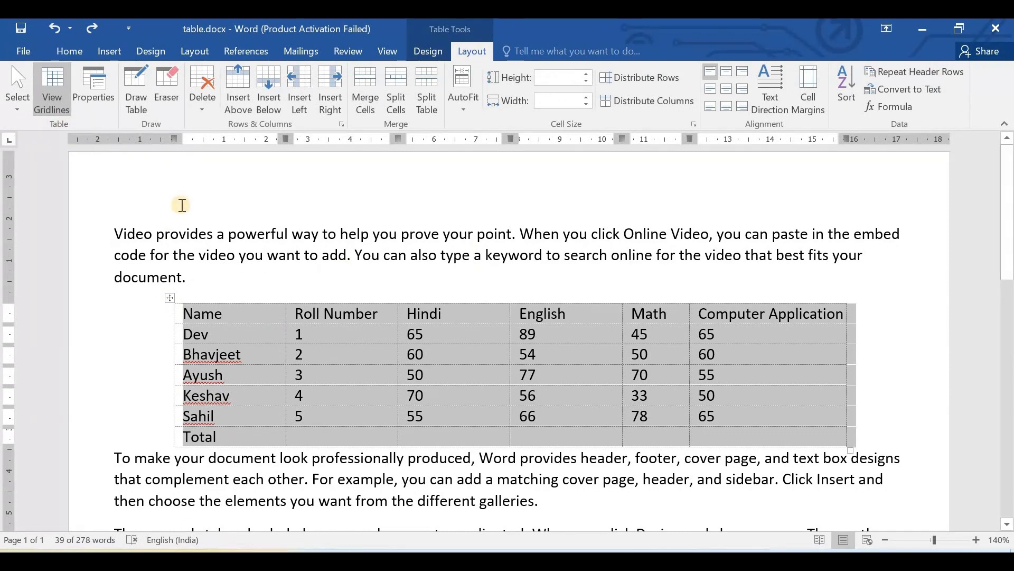
{"action": "left_click", "coordinate": [137, 78]}
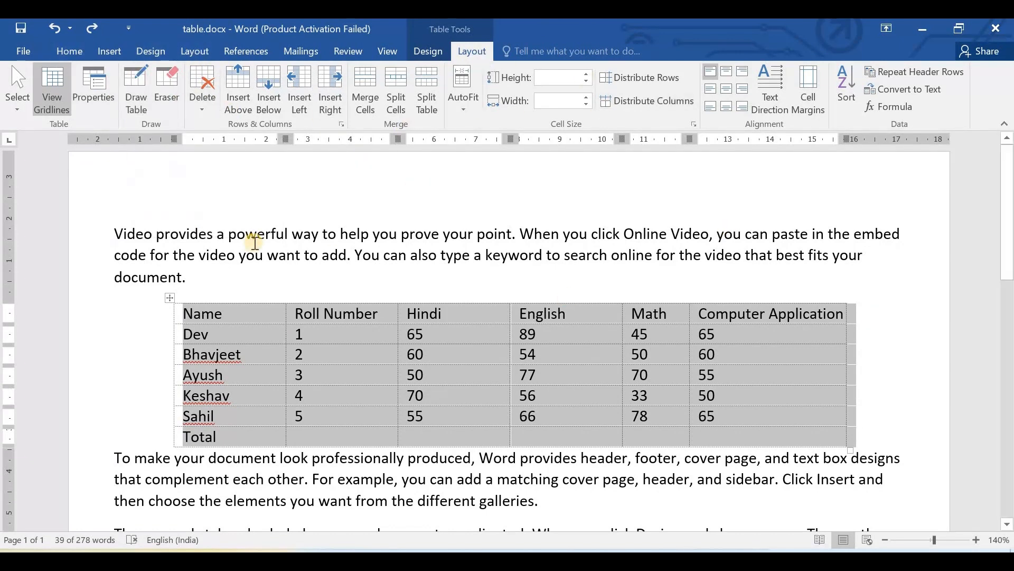
{"action": "left_click", "coordinate": [112, 50]}
{"action": "left_click", "coordinate": [100, 102]}
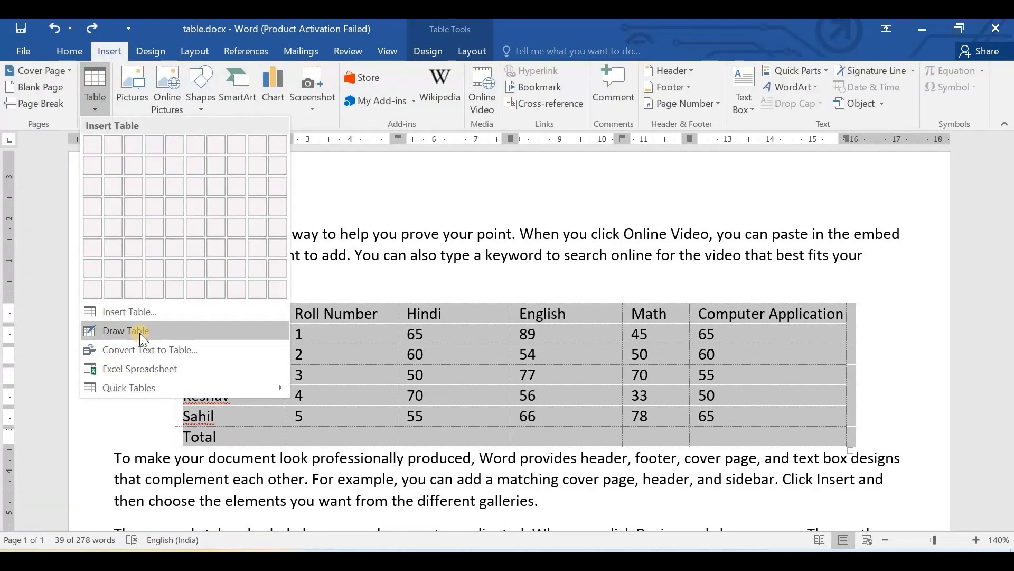
{"action": "left_click", "coordinate": [415, 268]}
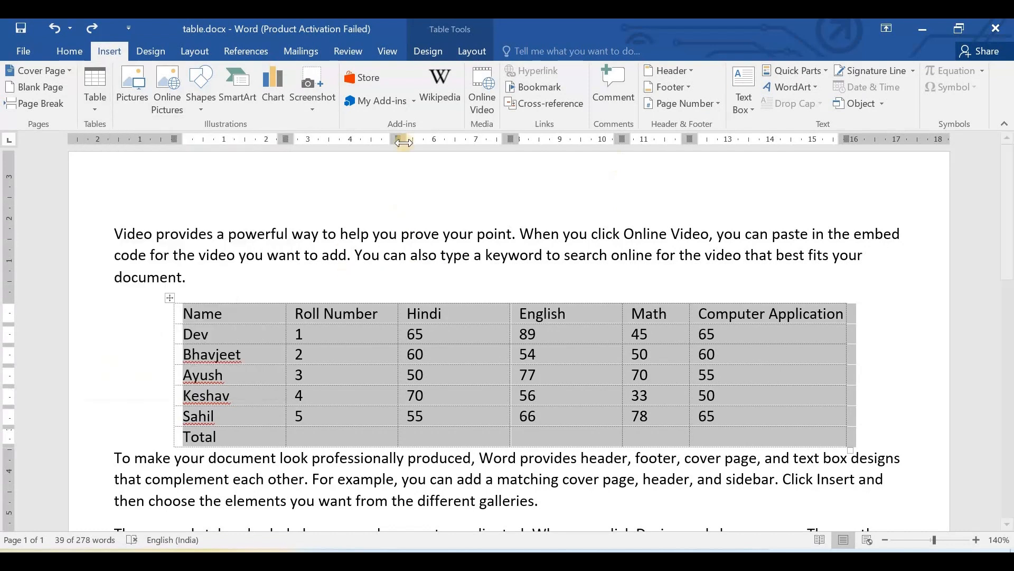
{"action": "left_click", "coordinate": [477, 48]}
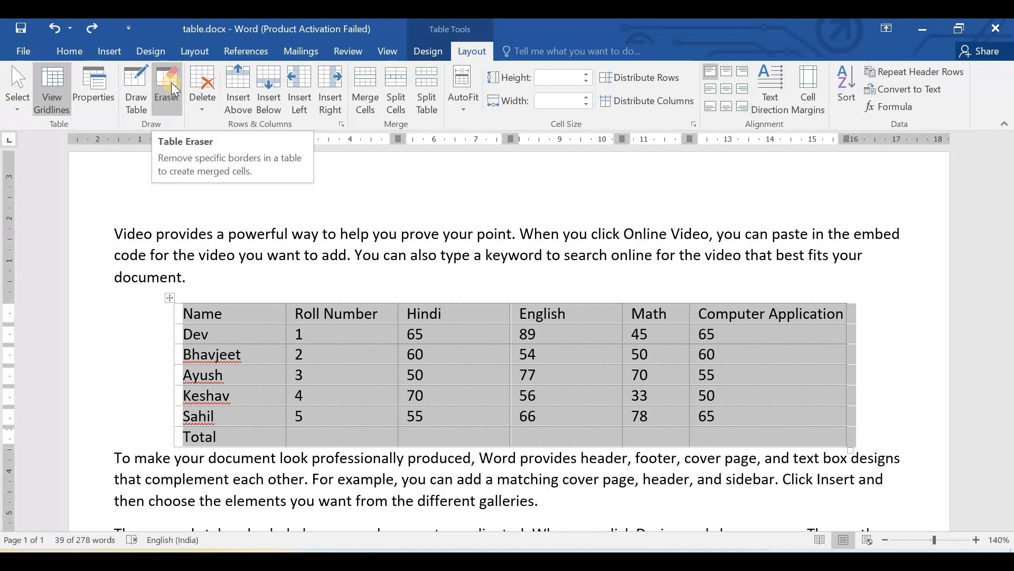
- Apply All Borders to the whole marks table
{"action": "left_click", "coordinate": [171, 299]}
{"action": "left_click", "coordinate": [171, 298]}
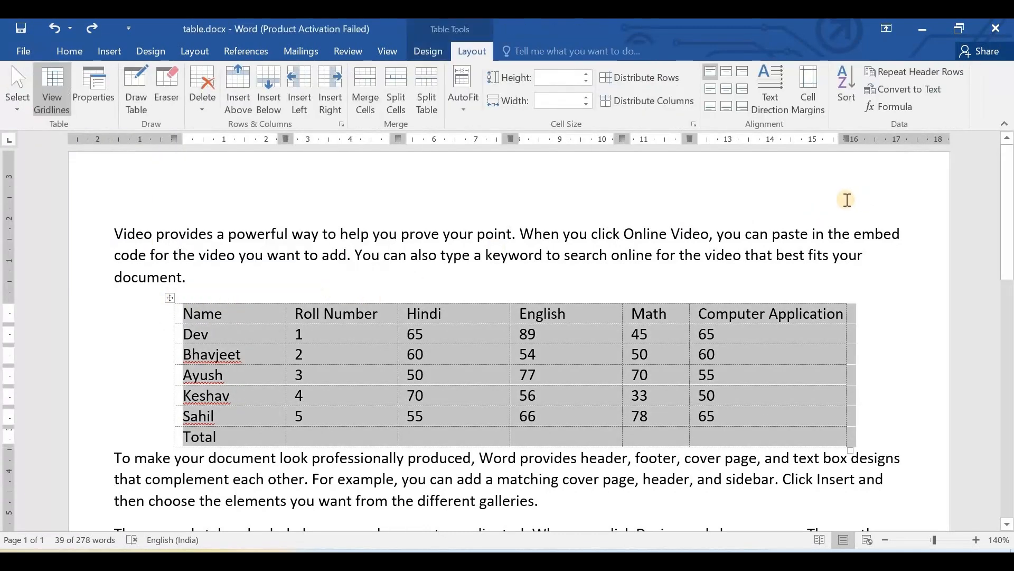
{"action": "left_click", "coordinate": [425, 53]}
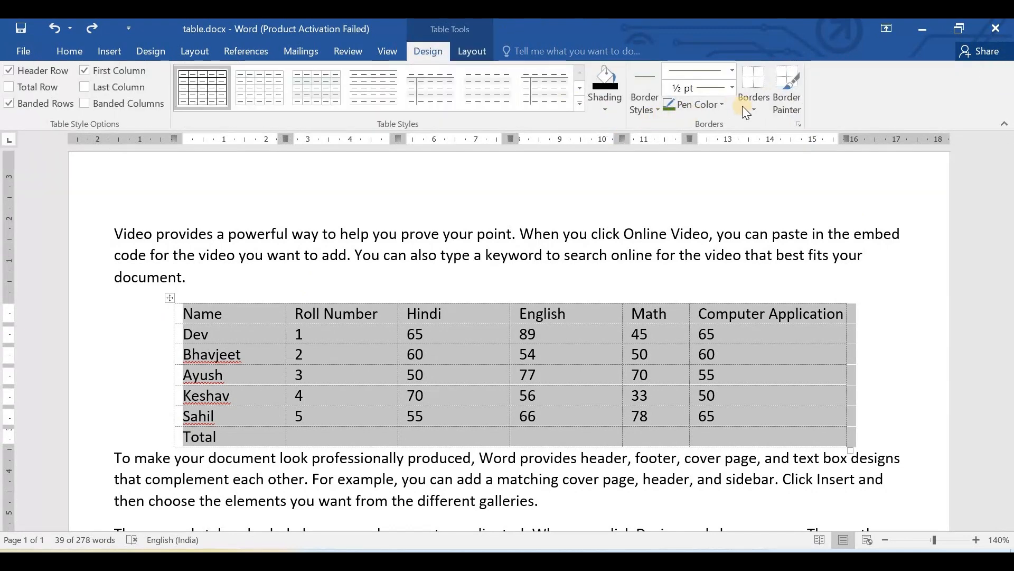
{"action": "left_click", "coordinate": [754, 117]}
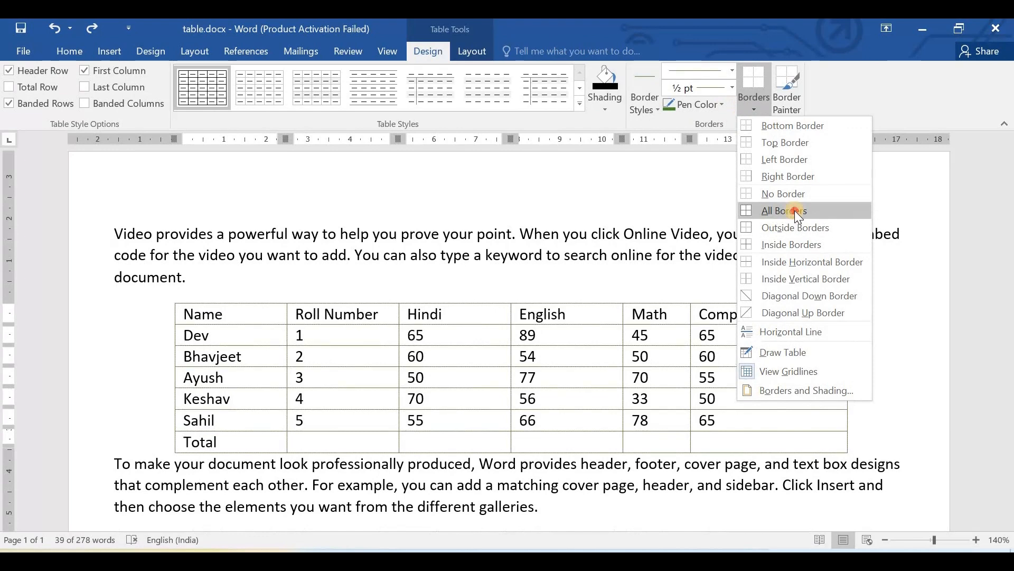
{"action": "left_click", "coordinate": [656, 255]}
{"action": "scroll", "coordinate": [682, 282], "scroll_direction": "down", "scroll_amount": 1}
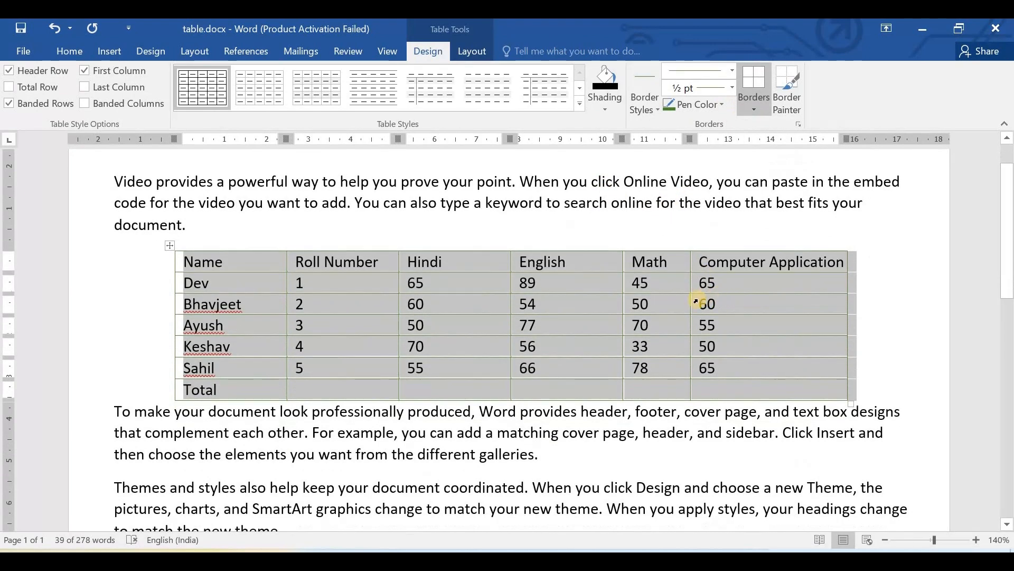
{"action": "left_click", "coordinate": [670, 265]}
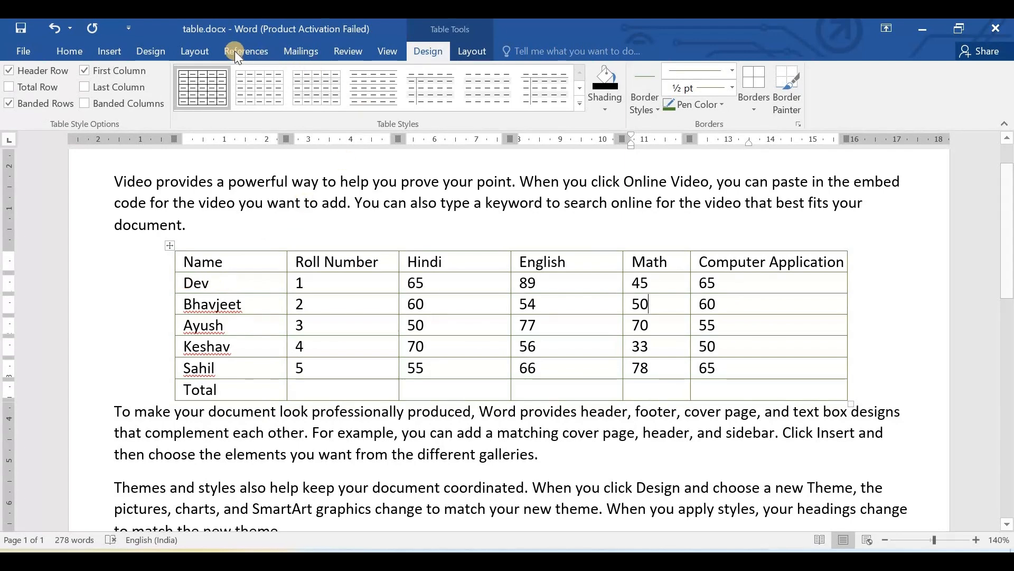
- Erase the border between the first two students' name cells with the Table Eraser and undo the erasure
{"action": "left_click", "coordinate": [465, 53]}
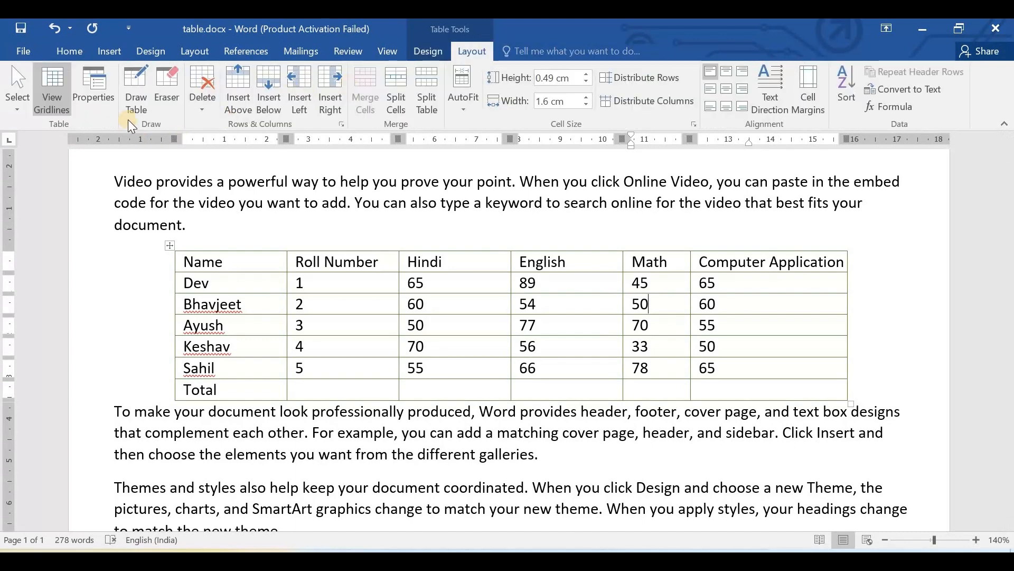
{"action": "left_click", "coordinate": [174, 106]}
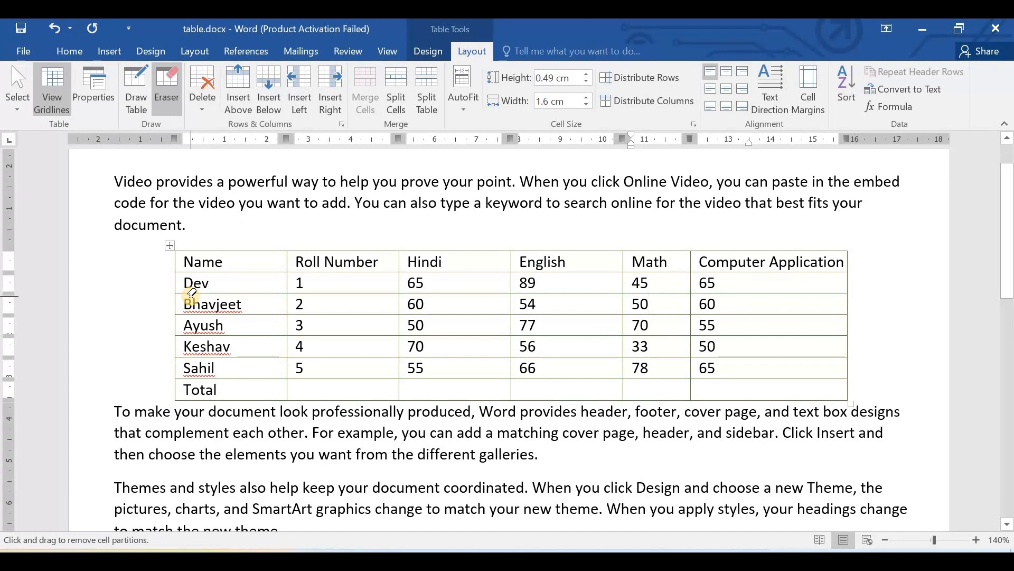
{"action": "left_click", "coordinate": [225, 294]}
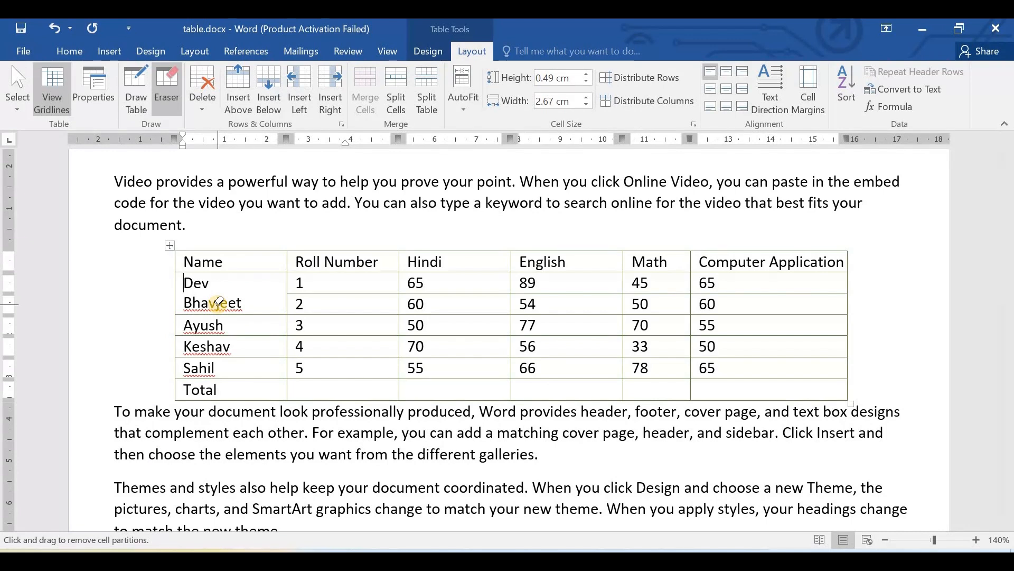
{"action": "key", "text": "ctrl+z"}
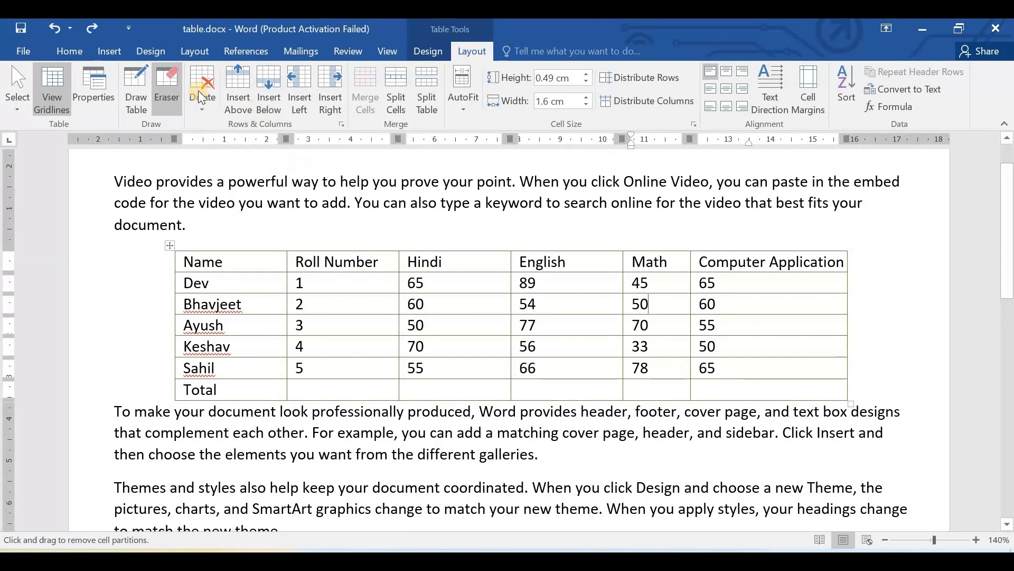
- Turn off the Table Eraser and place the cursor in the first student's Computer Application cell
{"action": "left_click", "coordinate": [201, 111]}
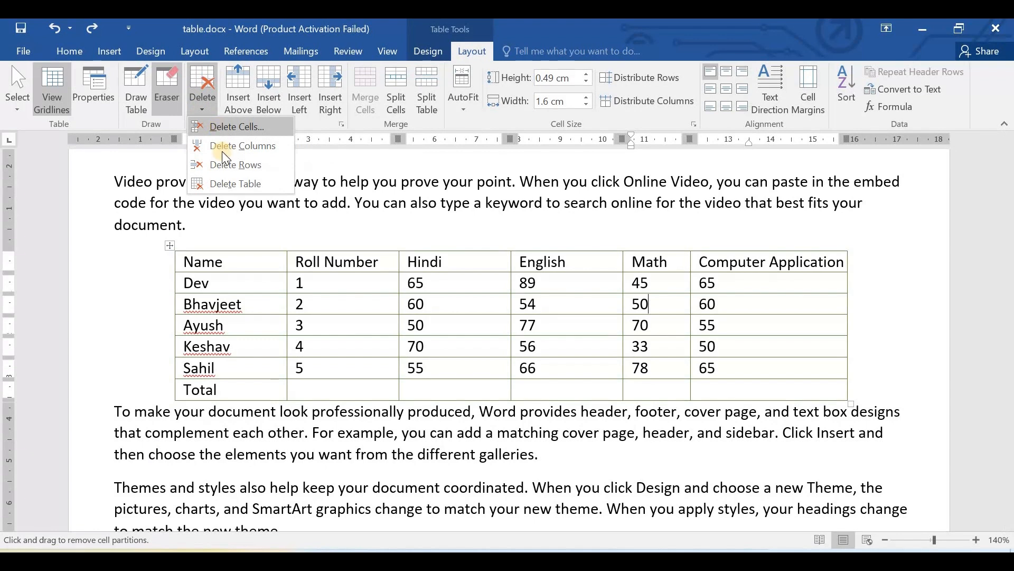
{"action": "left_click", "coordinate": [763, 280]}
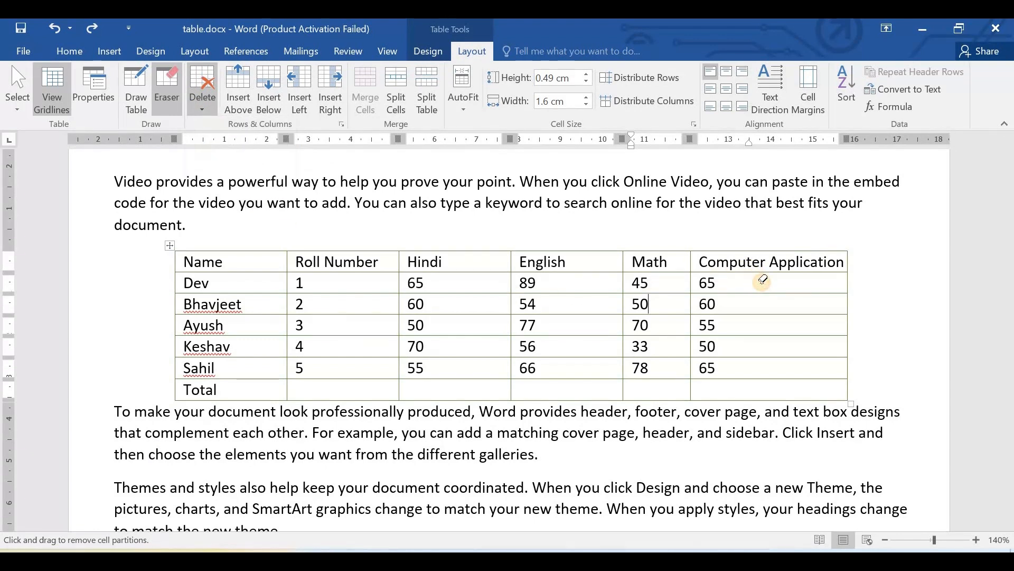
{"action": "left_click", "coordinate": [15, 84]}
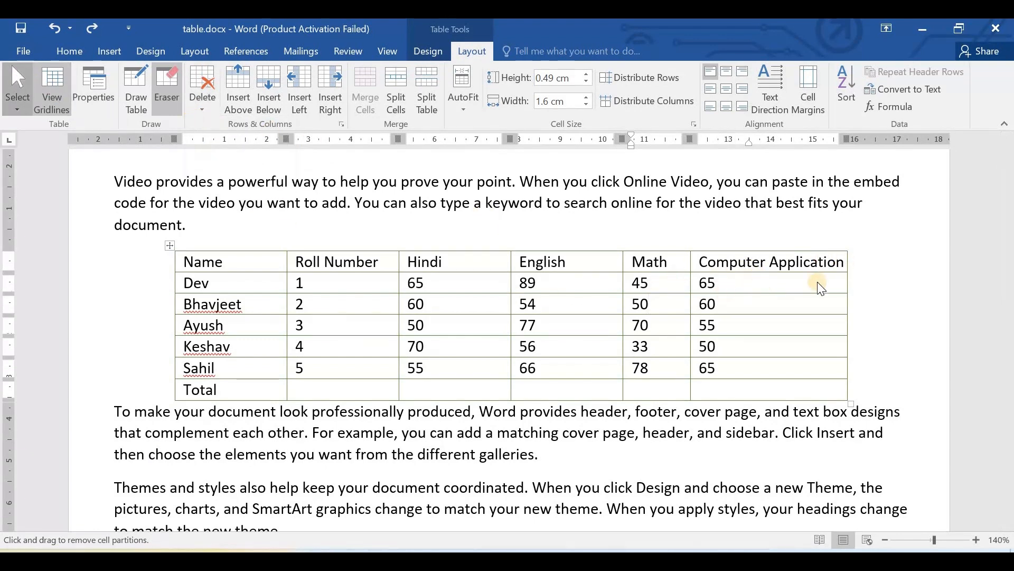
{"action": "left_click", "coordinate": [733, 282]}
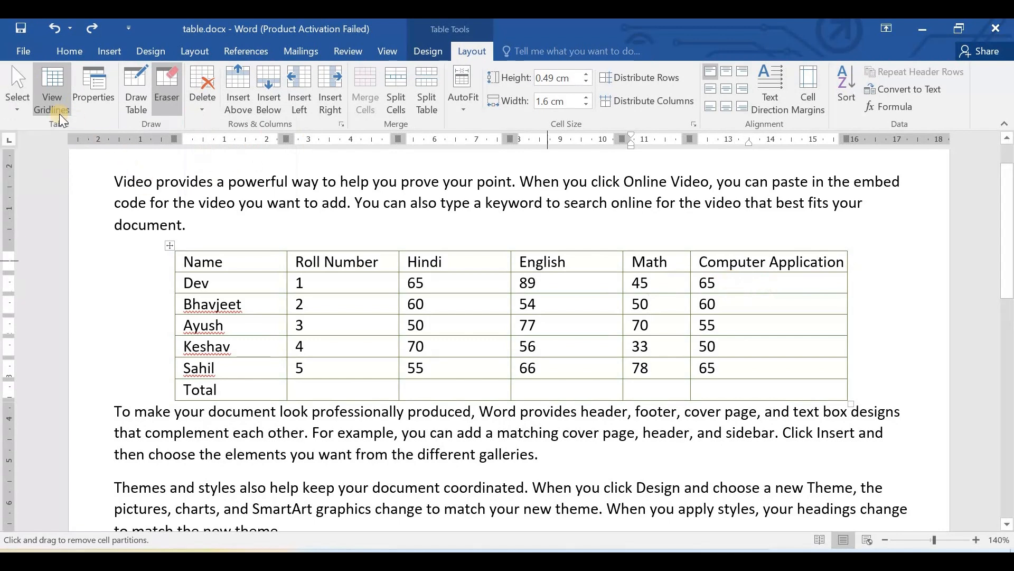
{"action": "left_click", "coordinate": [165, 106]}
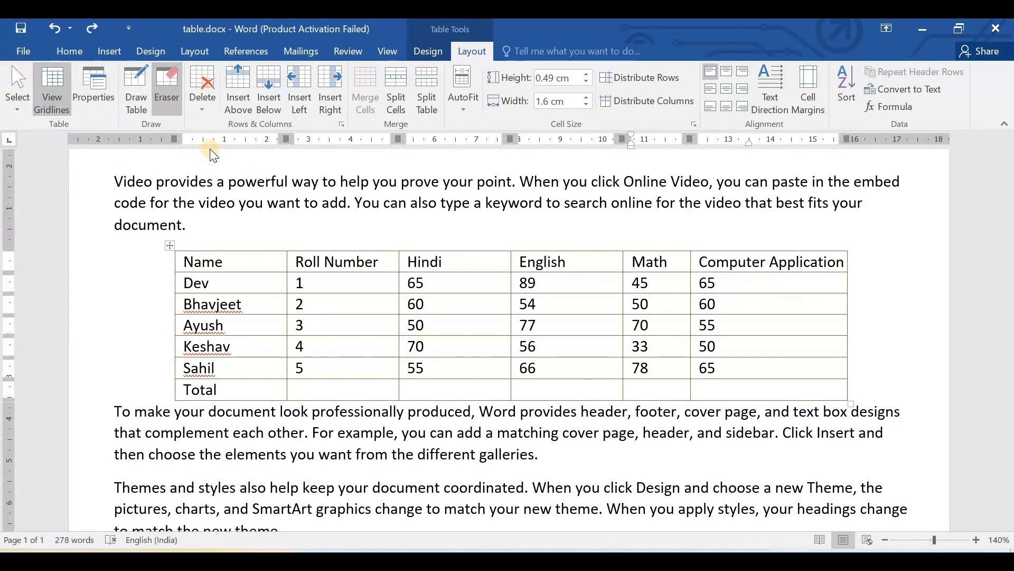
{"action": "left_click", "coordinate": [741, 283]}
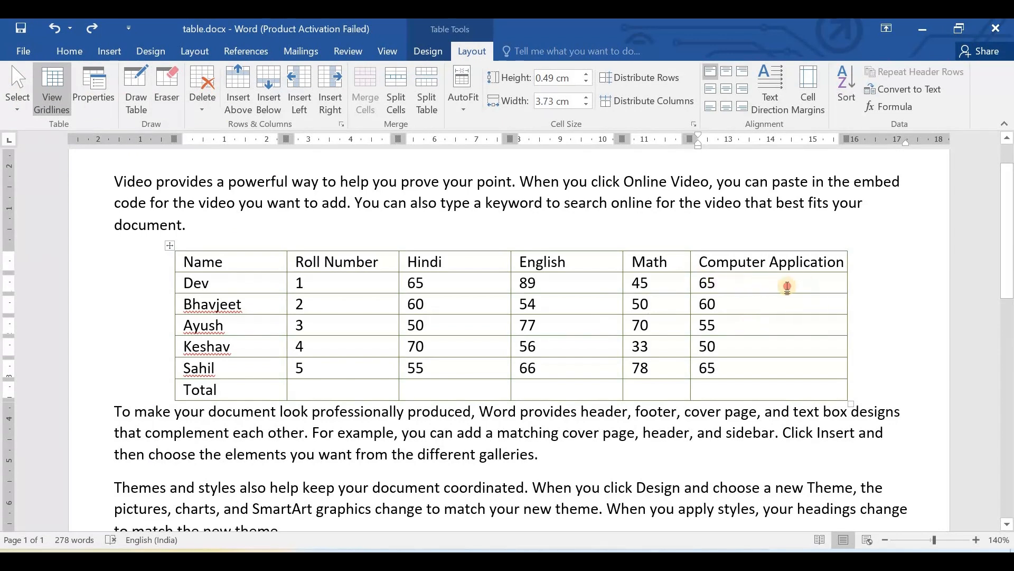
- Highlight the first student's Computer Application mark in yellow and undo the highlighting
{"action": "left_click_drag", "start_coordinate": [663, 283], "coordinate": [782, 288]}
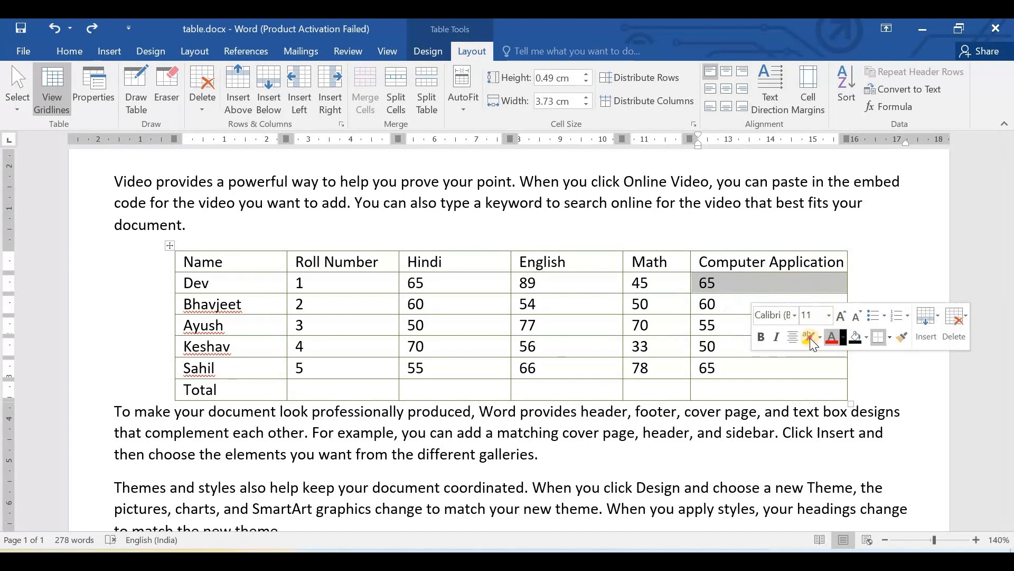
{"action": "left_click", "coordinate": [809, 336]}
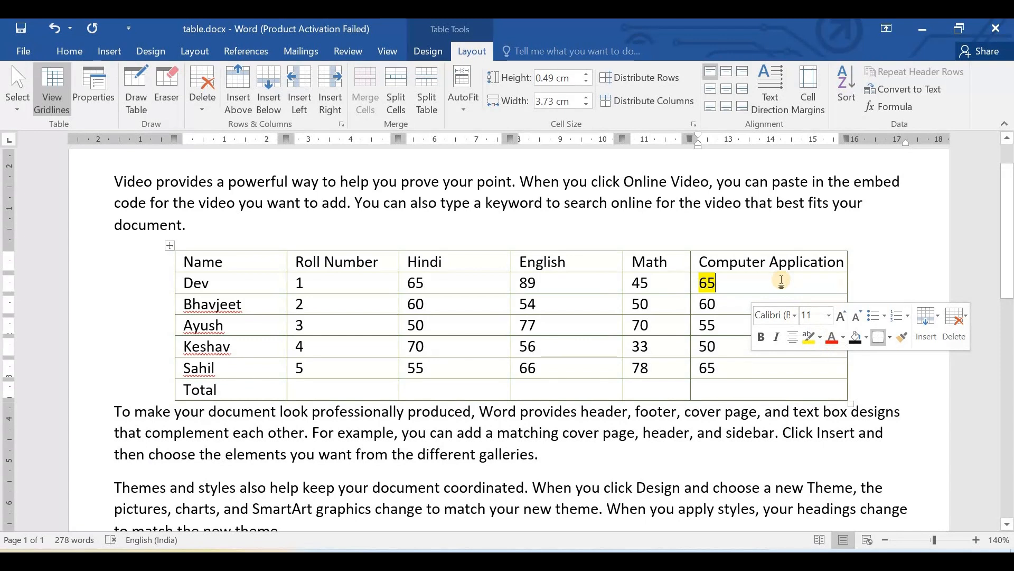
{"action": "key", "text": "ctrl+z"}
{"action": "key", "text": "ctrl+z"}
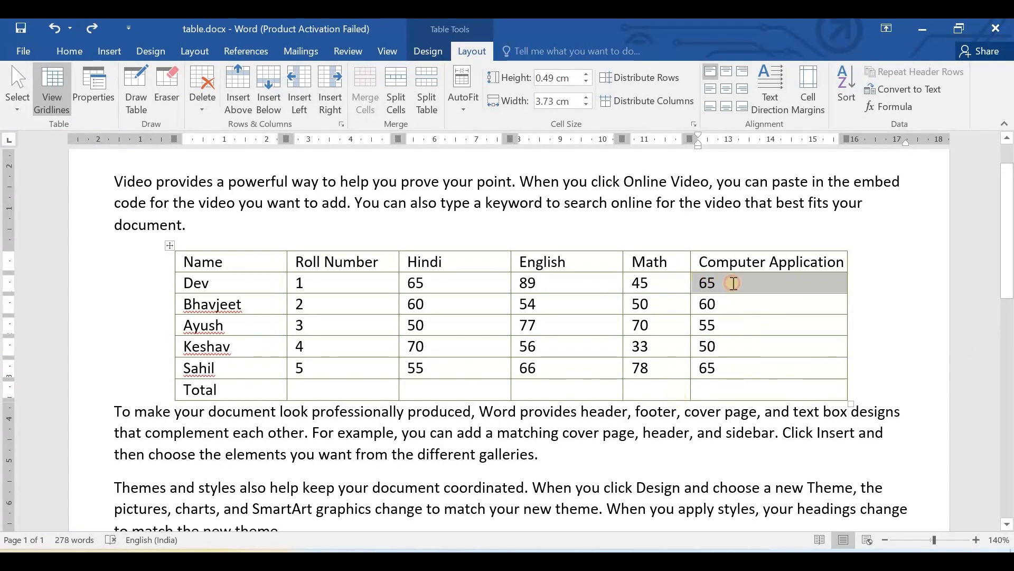
- Select the first student's name in the marks table and look over the available deletion options
{"action": "left_click", "coordinate": [734, 283]}
{"action": "double_click", "coordinate": [779, 287]}
{"action": "double_click", "coordinate": [198, 281]}
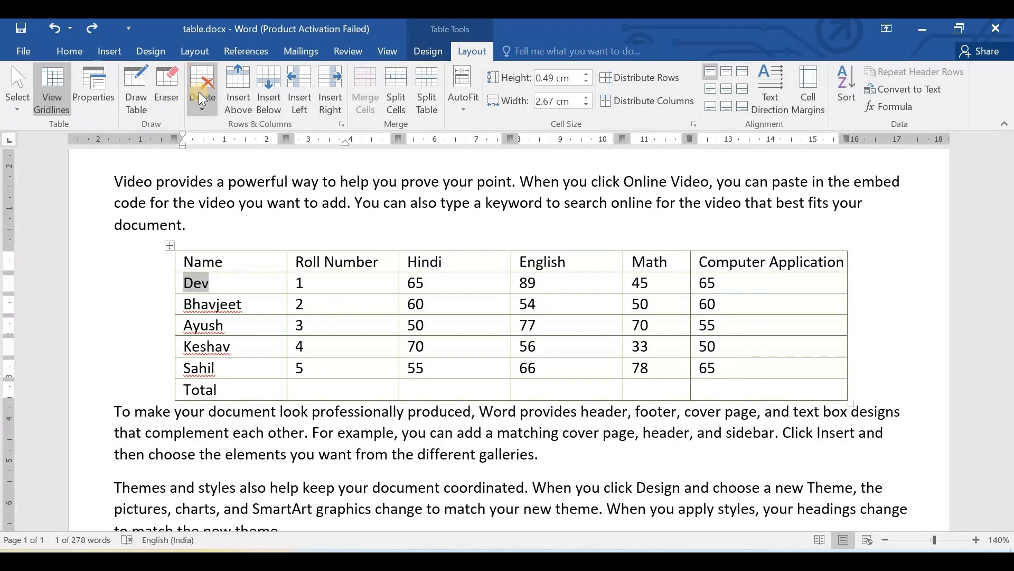
{"action": "left_click", "coordinate": [209, 128]}
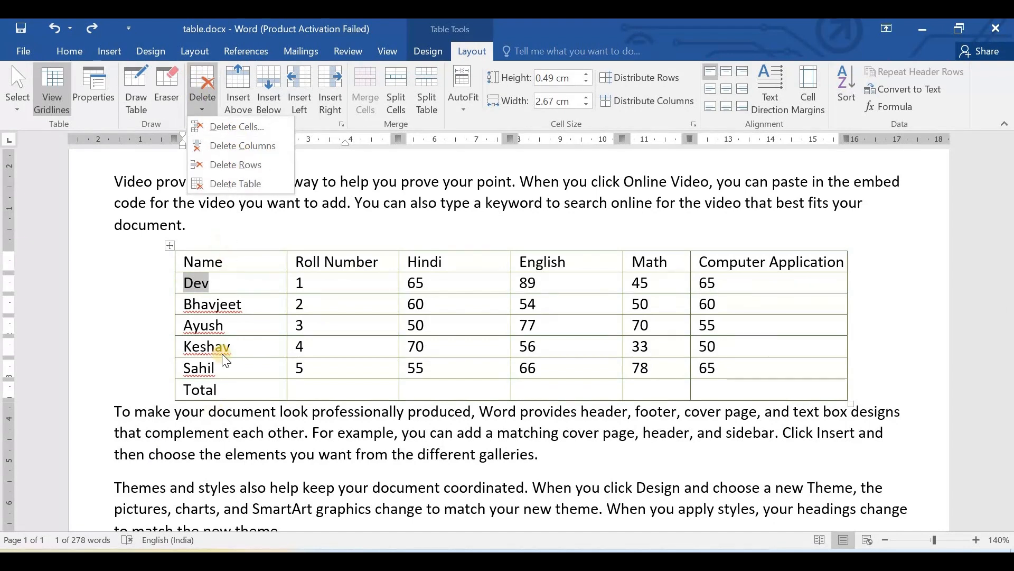
{"action": "left_click", "coordinate": [223, 254]}
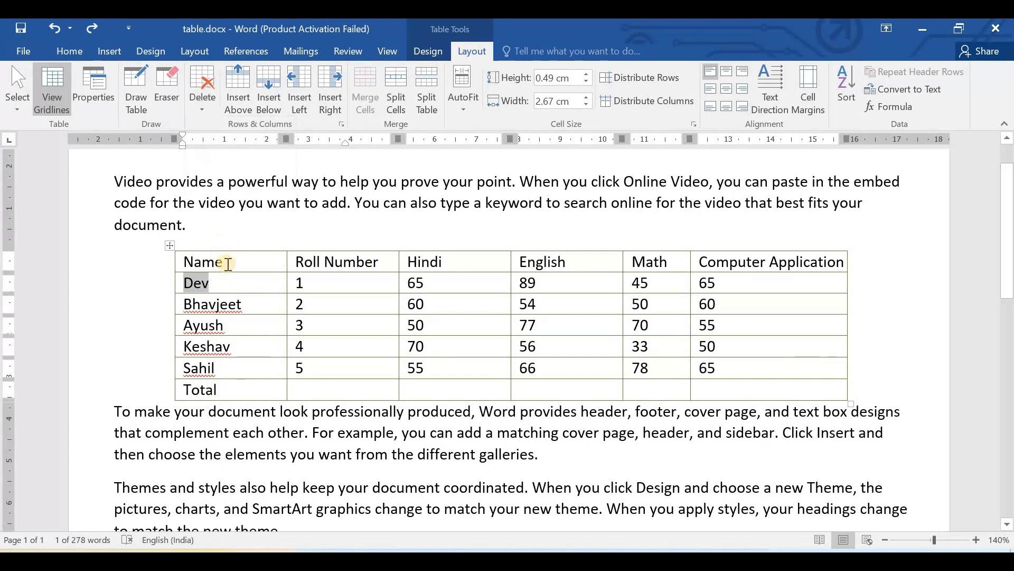
- Delete the Name column from the marks table and undo the deletion
{"action": "left_click_drag", "start_coordinate": [194, 261], "coordinate": [228, 391]}
{"action": "left_click", "coordinate": [204, 98]}
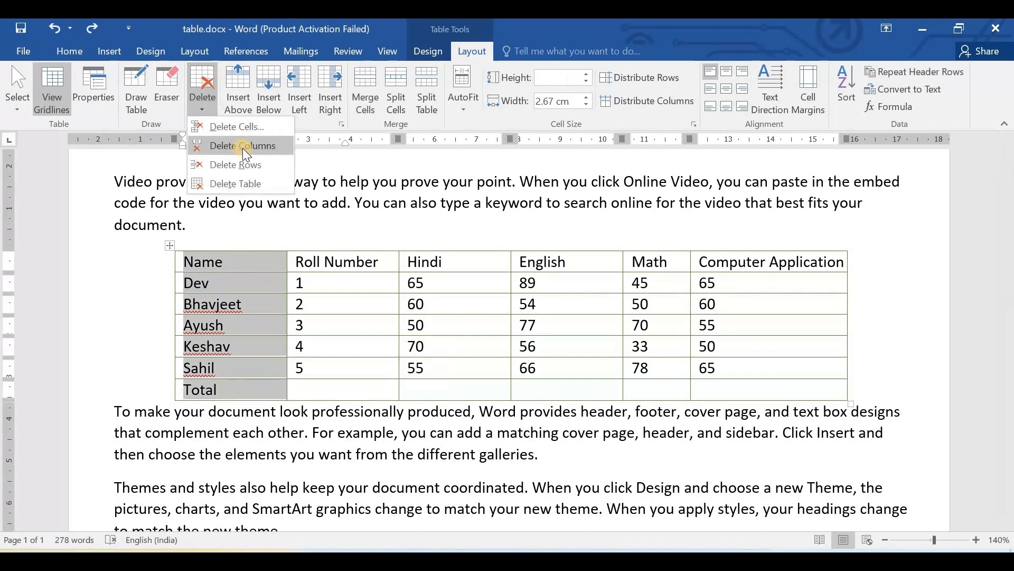
{"action": "left_click", "coordinate": [242, 146]}
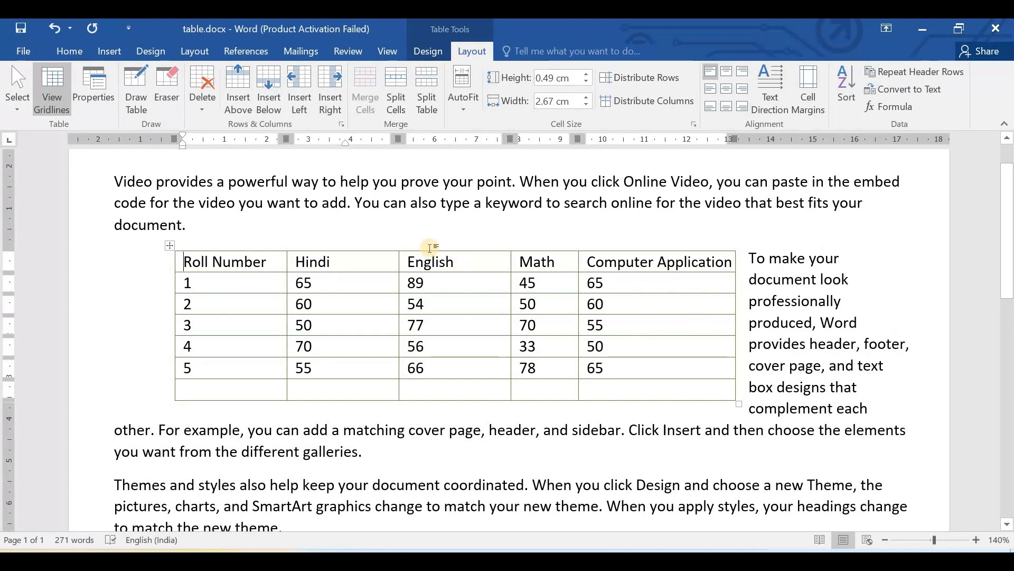
{"action": "key", "text": "ctrl+z"}
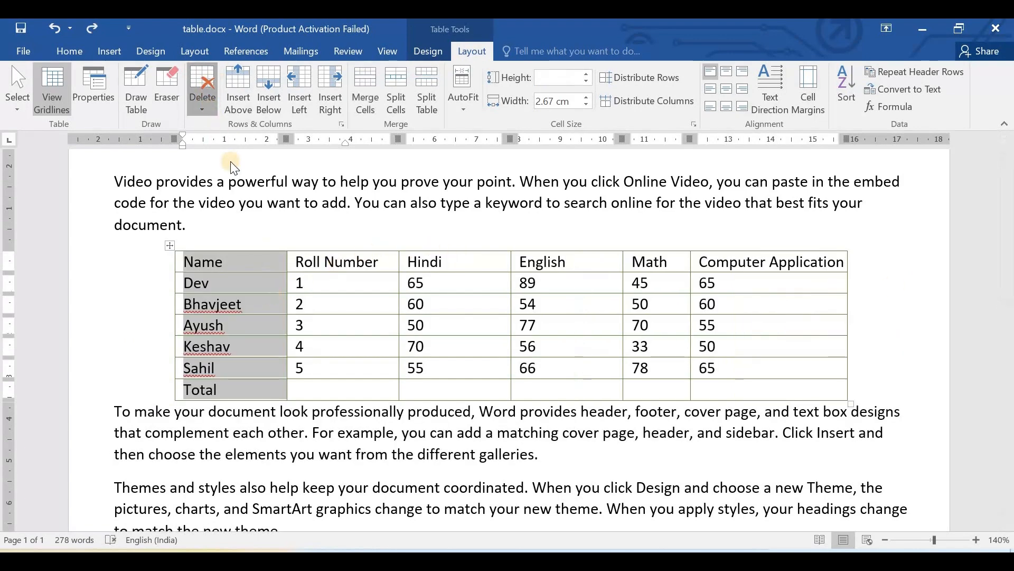
- Delete the Total row from the marks table and undo the deletion
{"action": "left_click", "coordinate": [229, 302]}
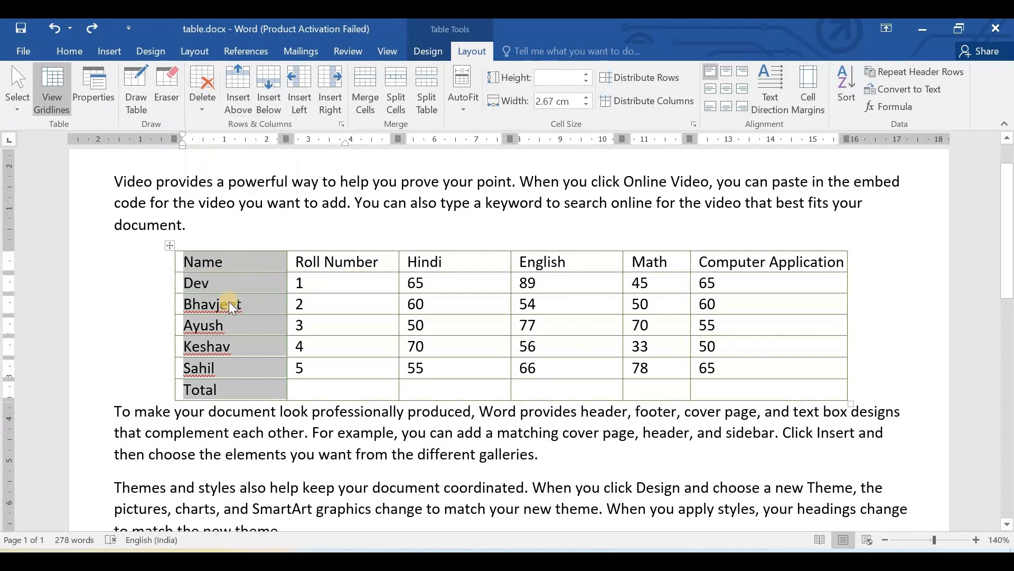
{"action": "left_click_drag", "start_coordinate": [186, 389], "coordinate": [728, 402]}
{"action": "left_click", "coordinate": [198, 86]}
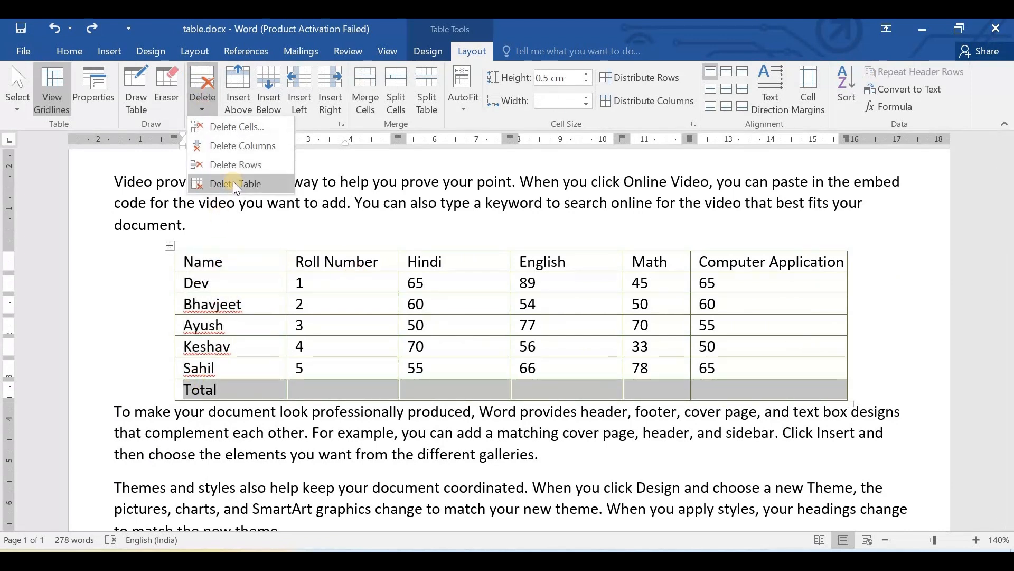
{"action": "left_click", "coordinate": [244, 168]}
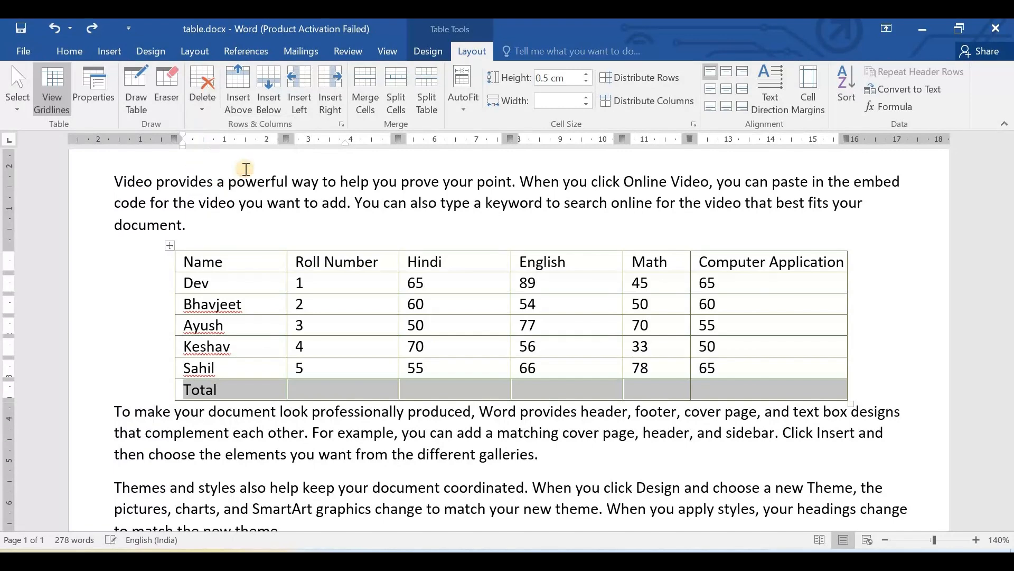
{"action": "key", "text": "ctrl+z"}
- Delete the entire Total row using the Delete Cells dialog's entire-row option, and undo that deletion
{"action": "right_click", "coordinate": [240, 391]}
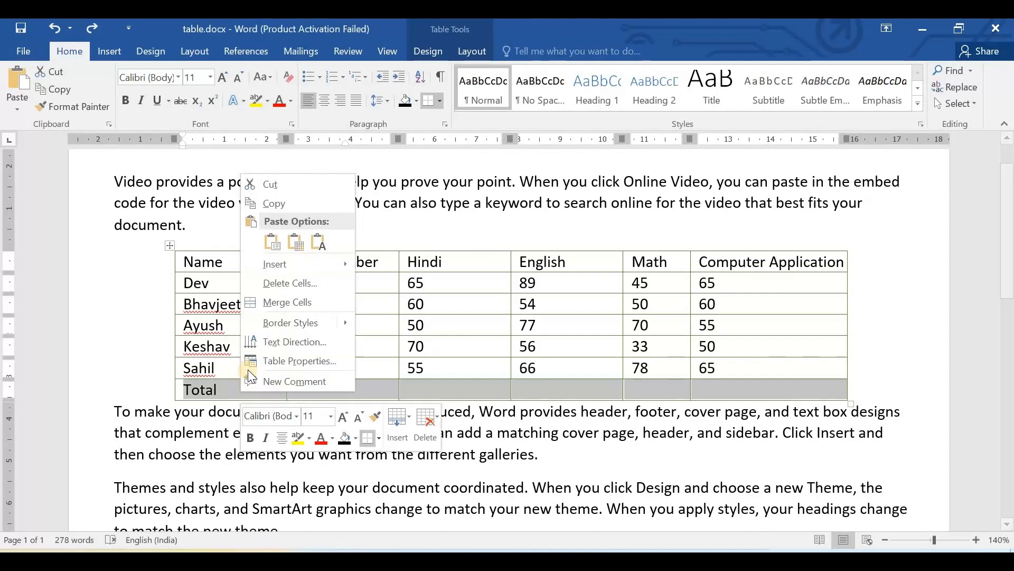
{"action": "left_click", "coordinate": [298, 281]}
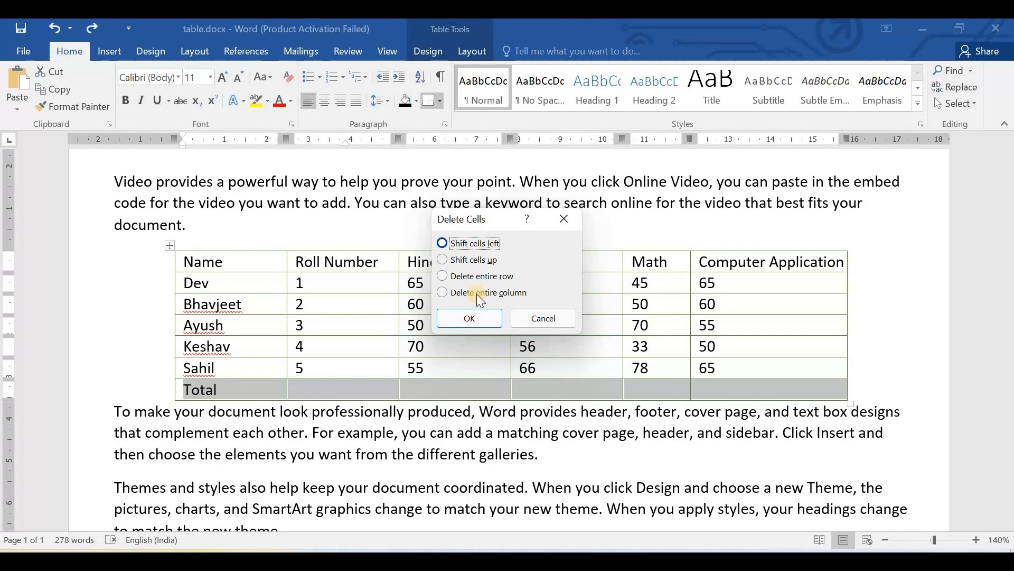
{"action": "key", "text": "alt+r"}
{"action": "left_click", "coordinate": [469, 319]}
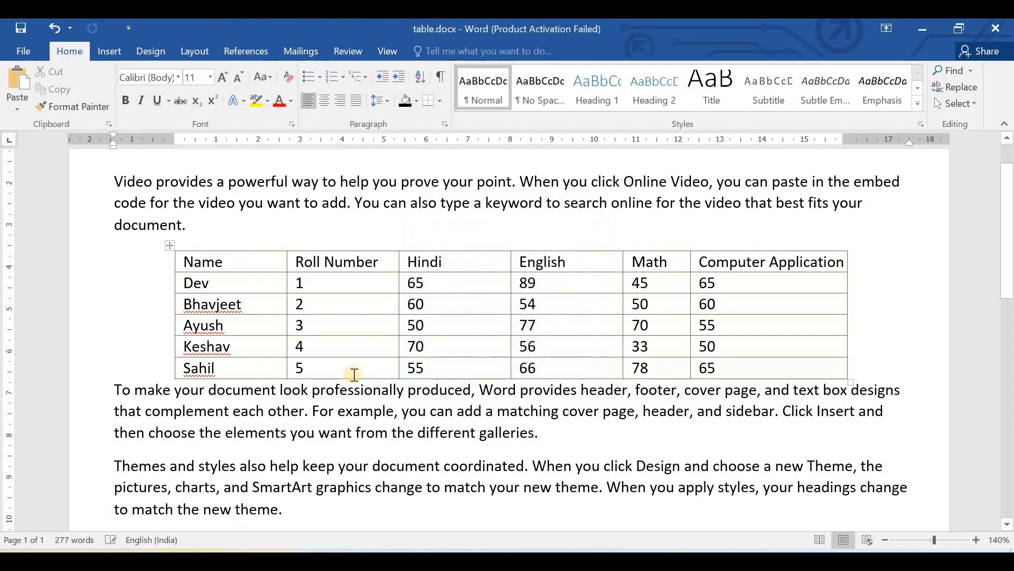
{"action": "key", "text": "ctrl+z"}
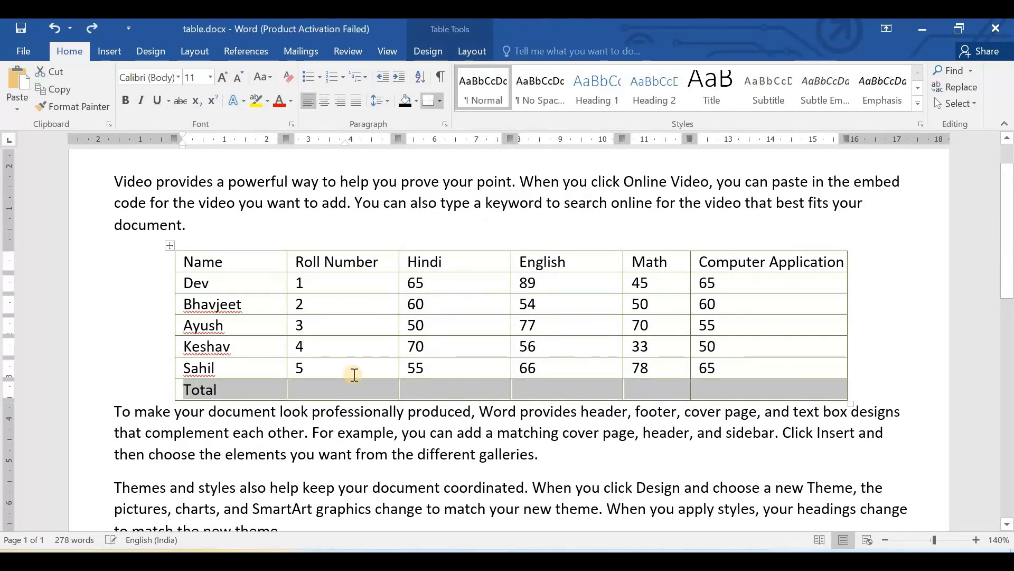
- Look over the table deletion options, including deleting the entire table, without applying any
{"action": "left_click", "coordinate": [471, 50]}
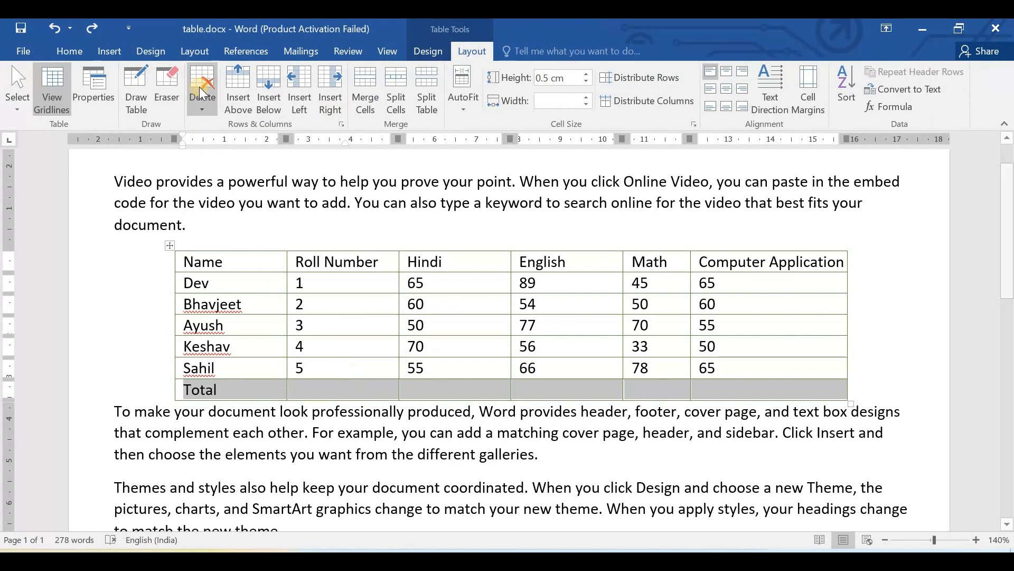
{"action": "left_click", "coordinate": [207, 103]}
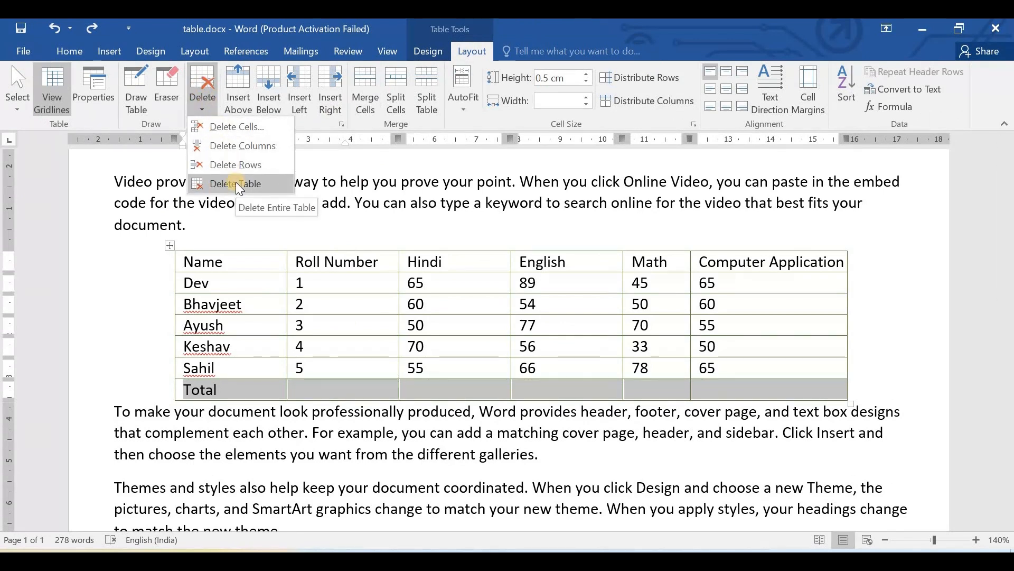
{"action": "left_click", "coordinate": [354, 170]}
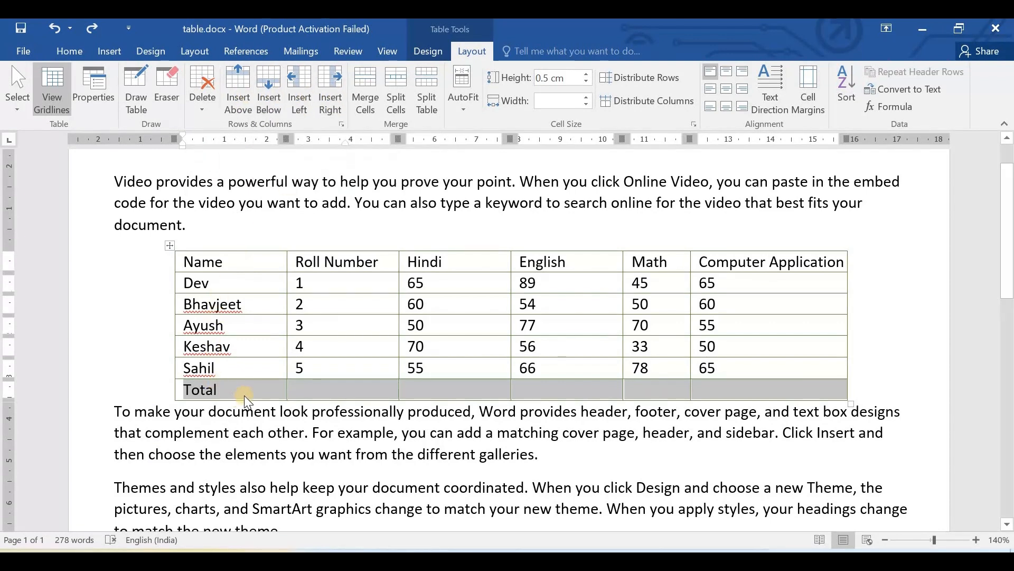
- Insert an empty row directly above the Total row and select the new row
{"action": "left_click", "coordinate": [216, 389]}
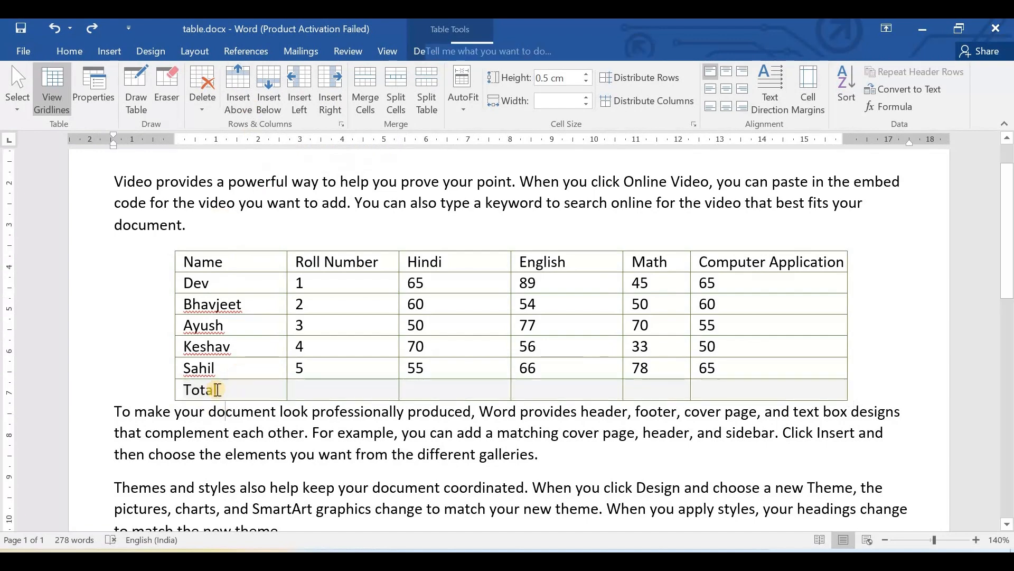
{"action": "left_click", "coordinate": [237, 92]}
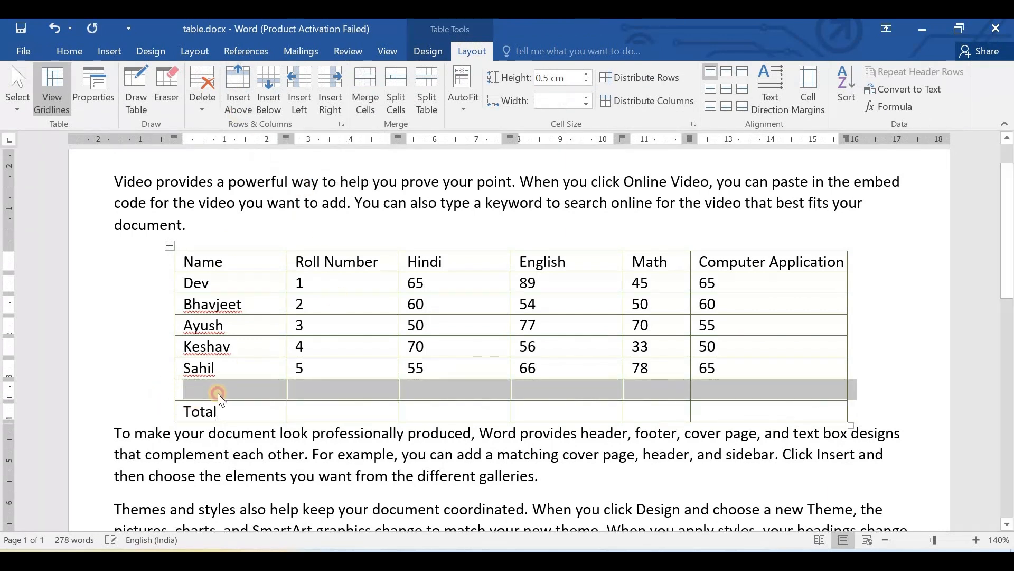
{"action": "left_click", "coordinate": [185, 388]}
{"action": "left_click_drag", "start_coordinate": [189, 397], "coordinate": [824, 388]}
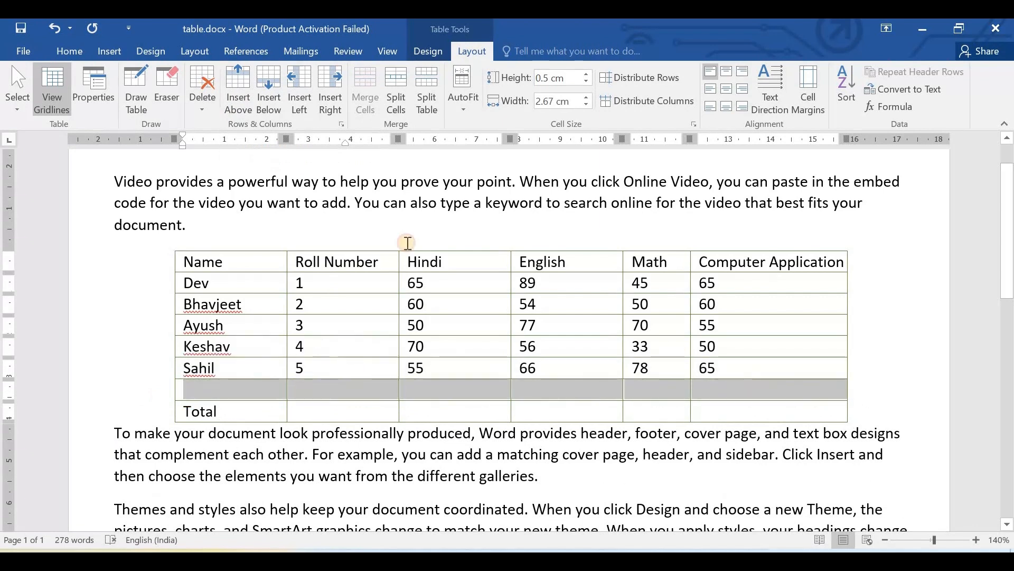
- Insert an empty row directly below the Total row and place the cursor in it
{"action": "left_click", "coordinate": [240, 414]}
{"action": "left_click", "coordinate": [272, 100]}
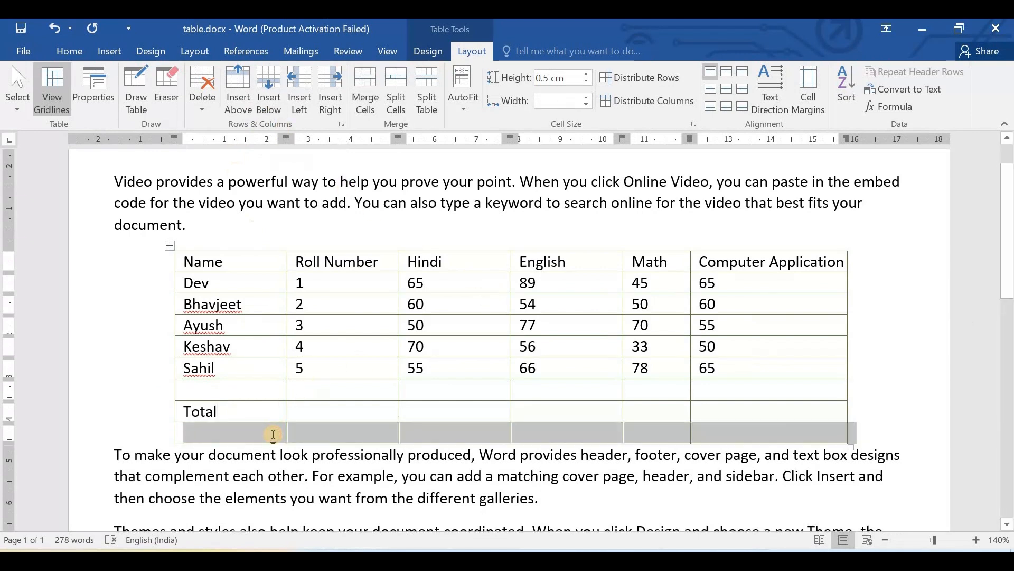
{"action": "left_click", "coordinate": [274, 434]}
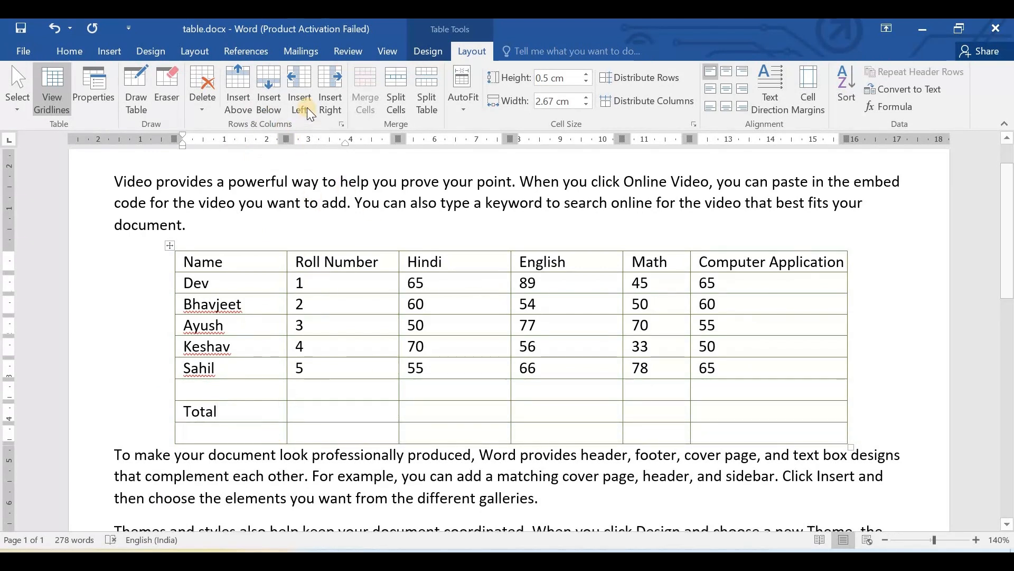
- Insert one empty column to the left and one to the right of the Roll Number column
{"action": "left_click", "coordinate": [342, 265]}
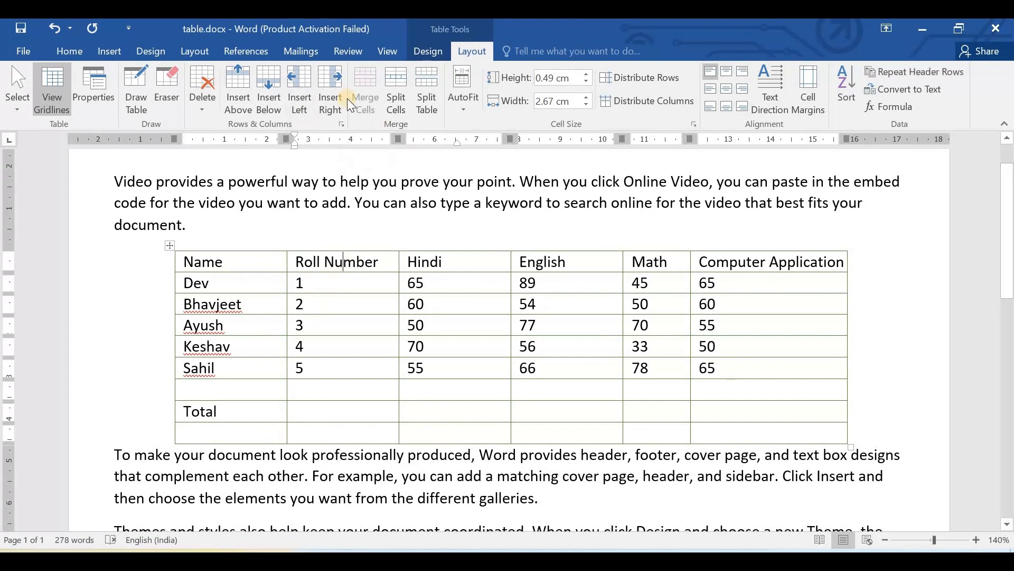
{"action": "left_click", "coordinate": [308, 84]}
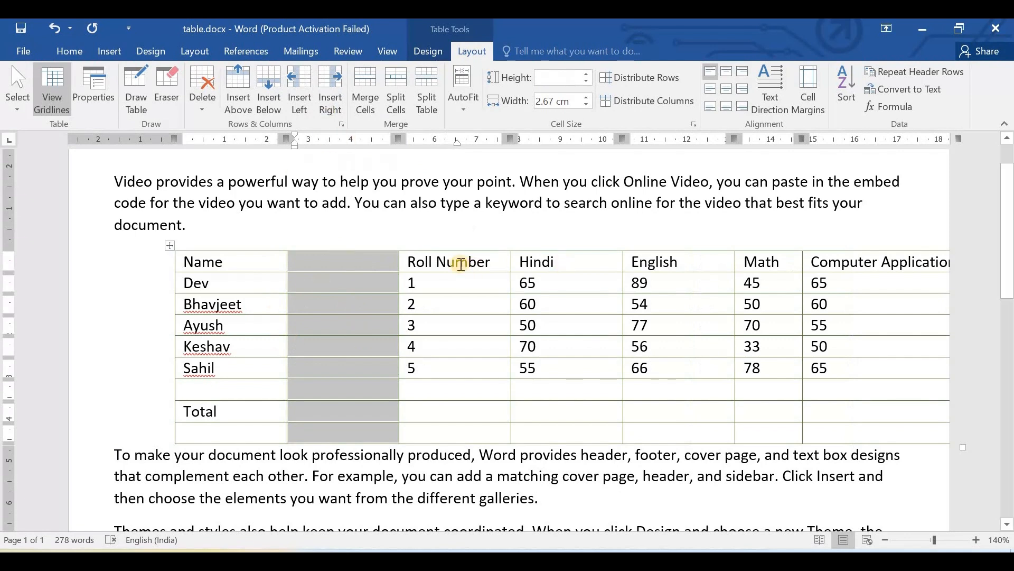
{"action": "left_click", "coordinate": [327, 88]}
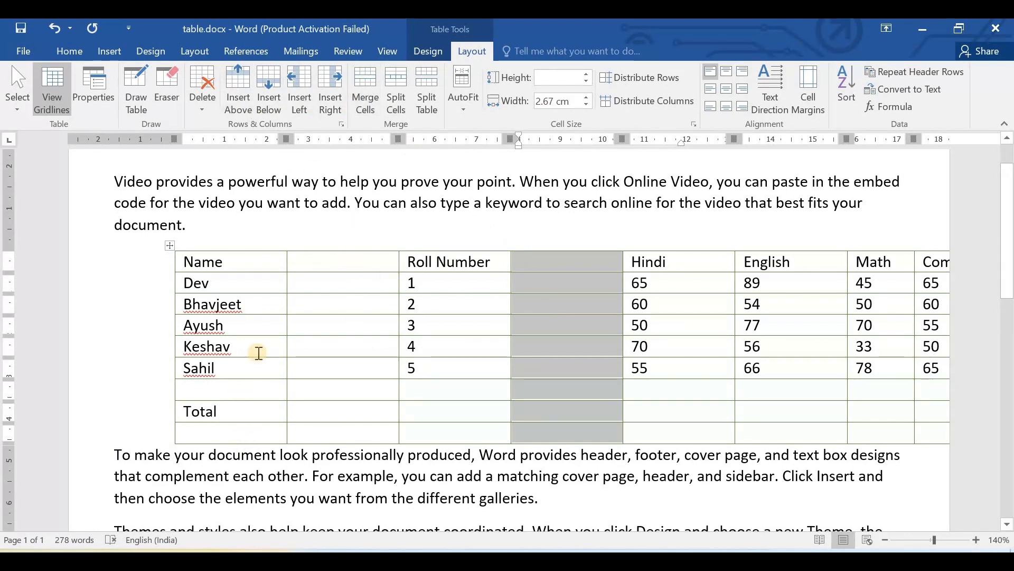
- Undo the inserted empty rows and columns around the Total row and Roll Number column
{"action": "key", "text": "ctrl+z"}
{"action": "key", "text": "ctrl+z"}
{"action": "key", "text": "ctrl+z"}
{"action": "key", "text": "ctrl+z"}
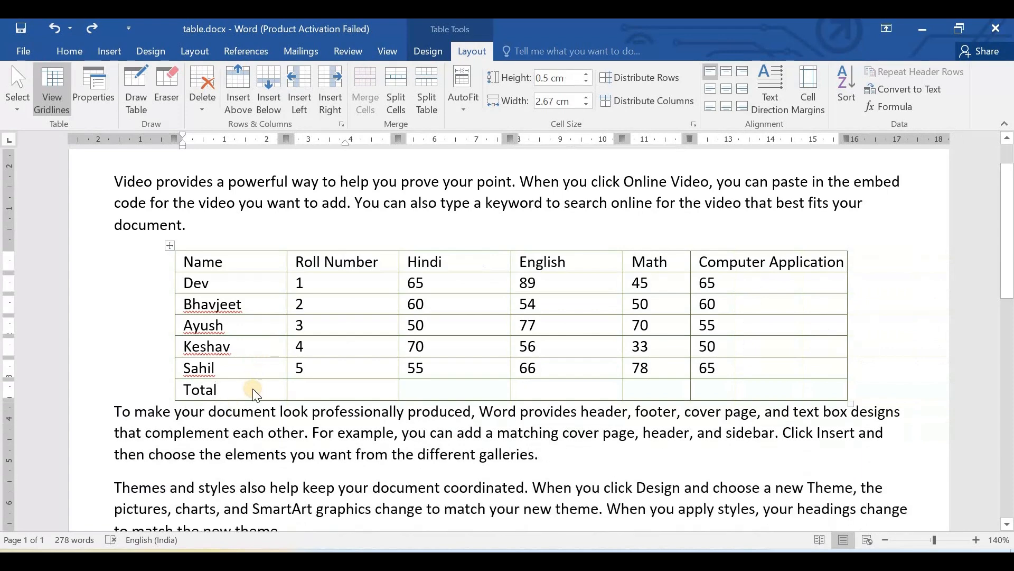
- Look over the row, column and cell insertion options available for the Total cell
{"action": "right_click", "coordinate": [252, 388]}
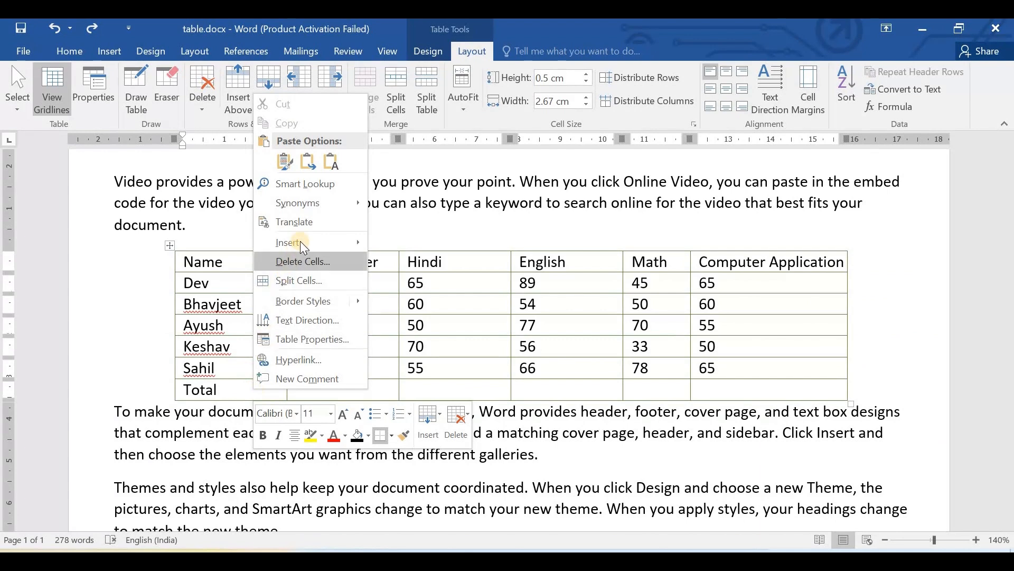
{"action": "mouse_move", "coordinate": [300, 242]}
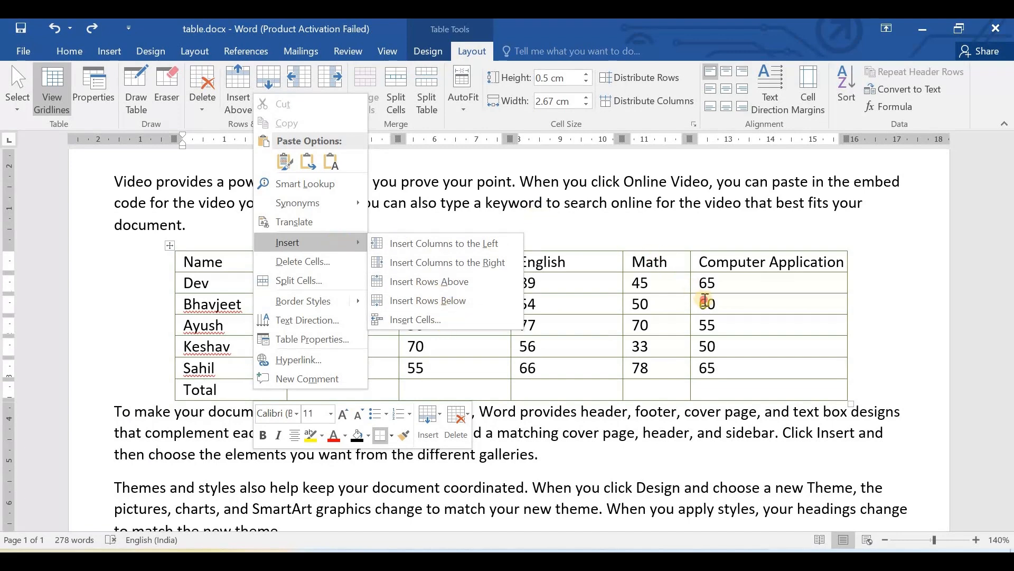
{"action": "left_click", "coordinate": [704, 300]}
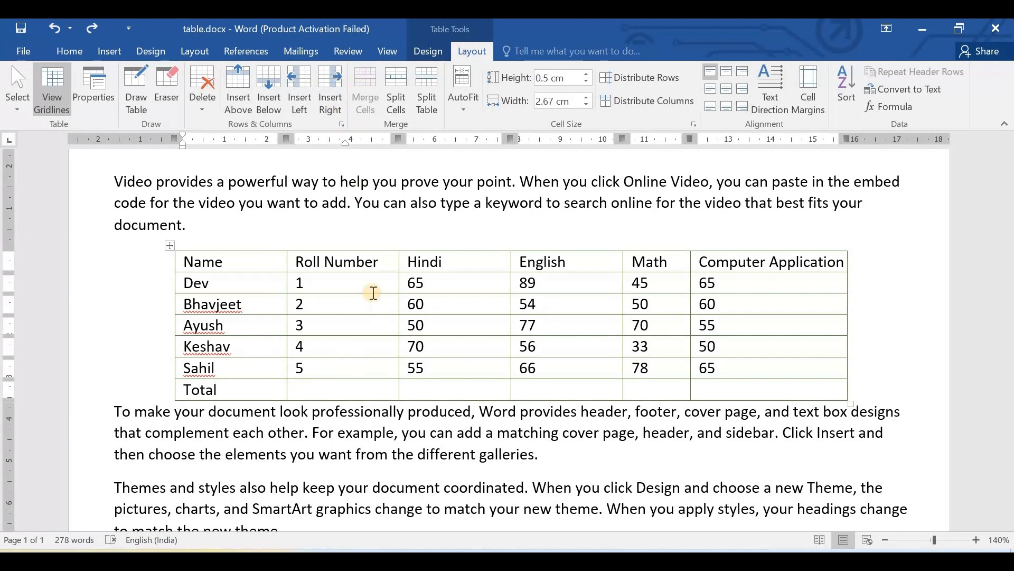
- Merge the fifth student's roll number cell with the empty cell below it, and undo the merge
{"action": "left_click_drag", "start_coordinate": [309, 367], "coordinate": [356, 387]}
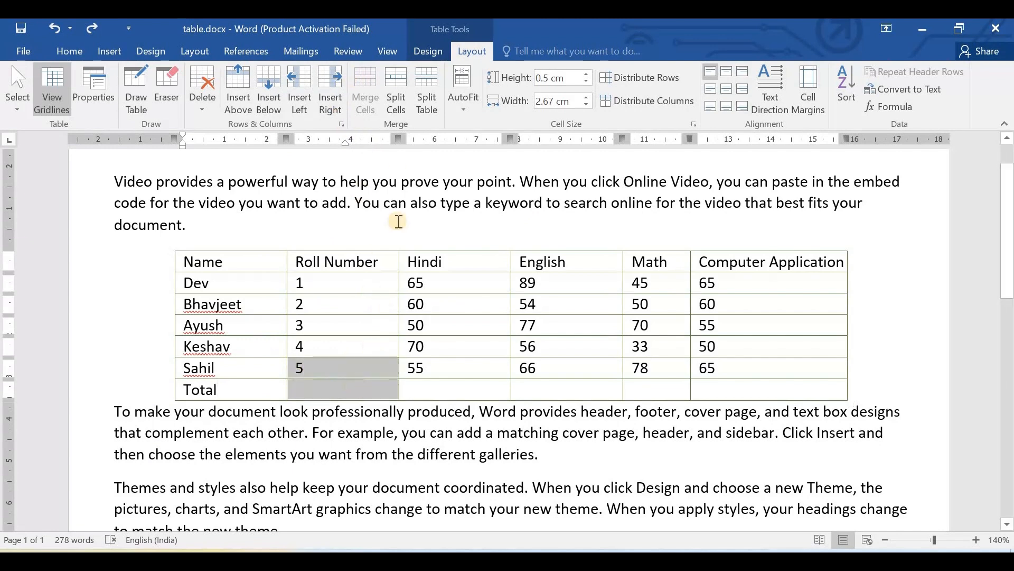
{"action": "left_click", "coordinate": [357, 94]}
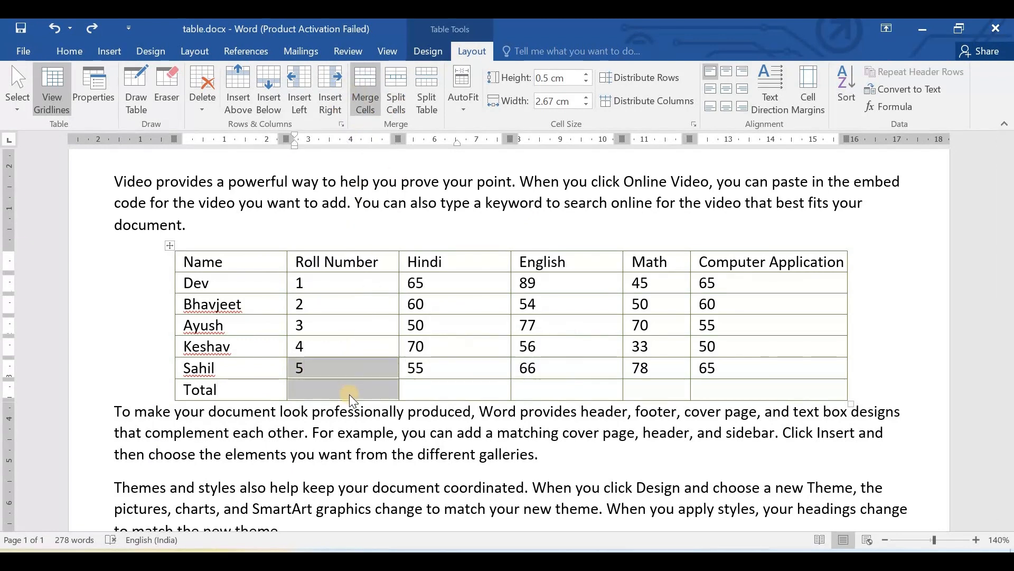
{"action": "left_click", "coordinate": [315, 371]}
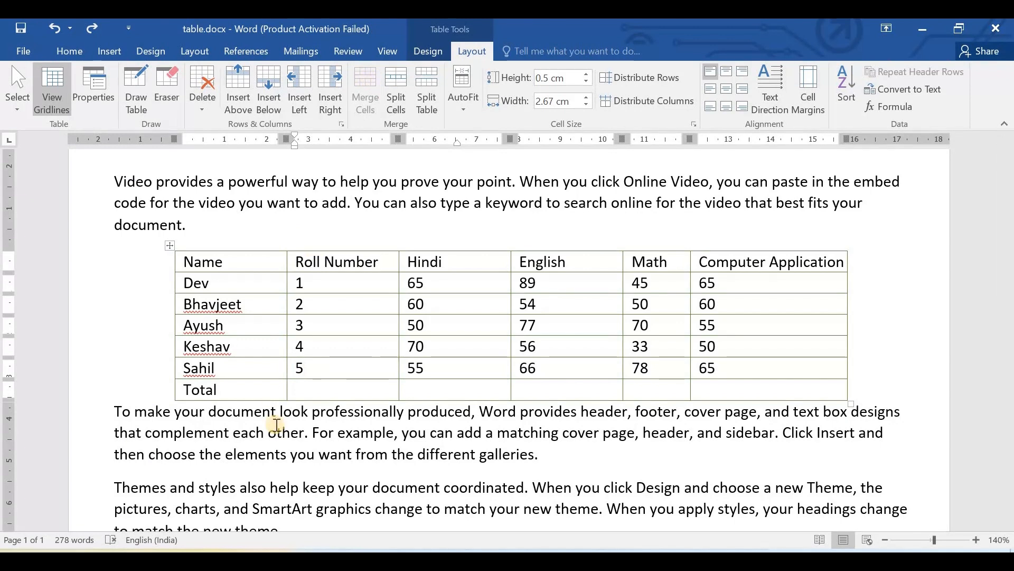
{"action": "left_click_drag", "start_coordinate": [292, 366], "coordinate": [332, 391]}
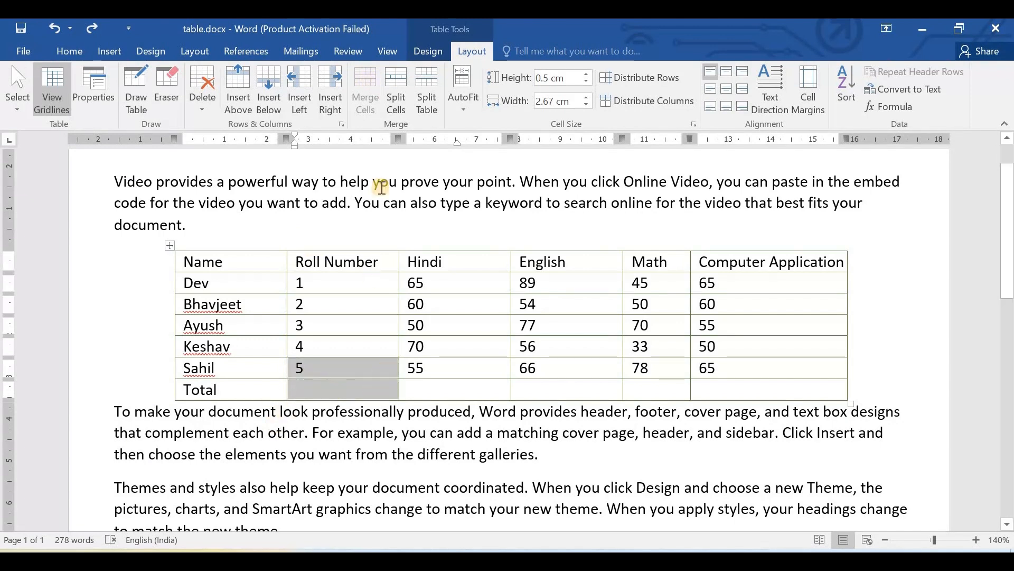
{"action": "left_click", "coordinate": [366, 96]}
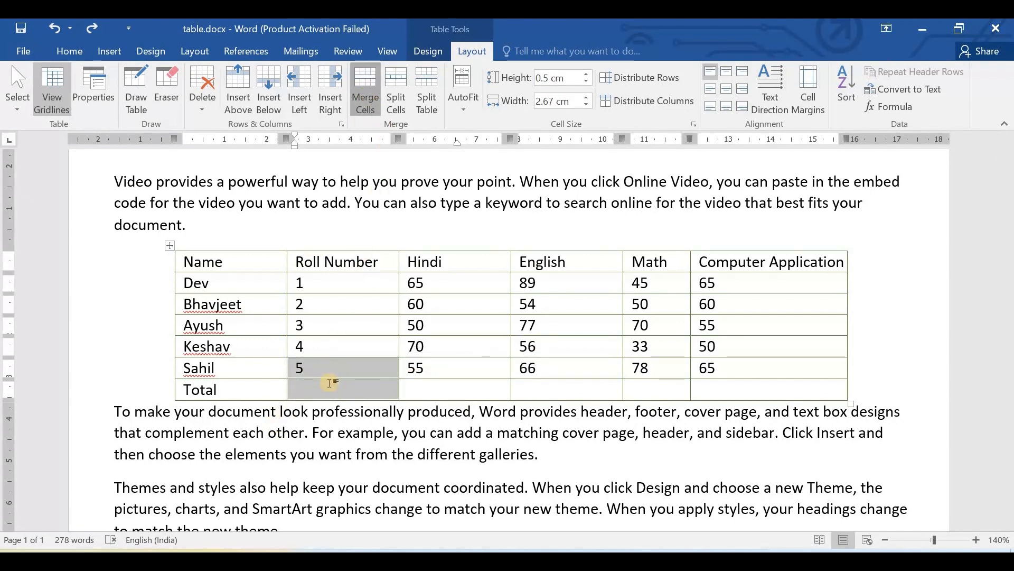
{"action": "left_click", "coordinate": [474, 386]}
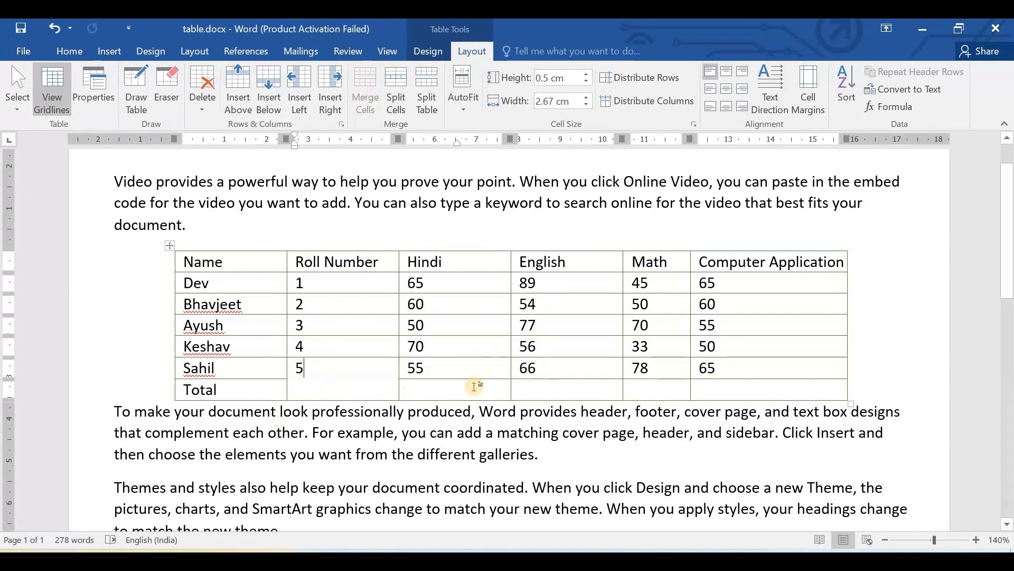
{"action": "left_click", "coordinate": [355, 358]}
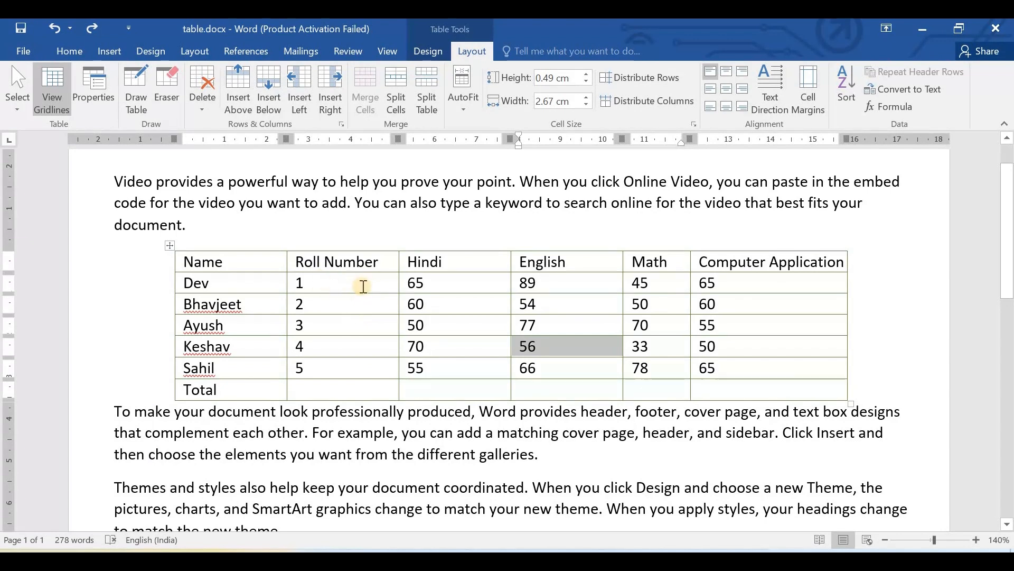
- Split the first student's roll number cell into 2 columns and 1 row, and undo the split
{"action": "double_click", "coordinate": [299, 283]}
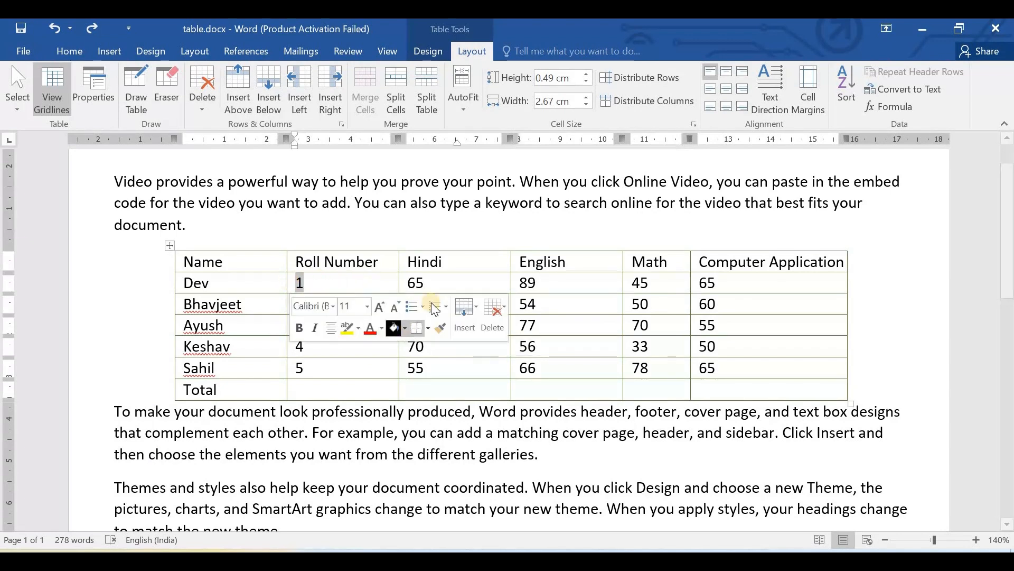
{"action": "left_click", "coordinate": [350, 286]}
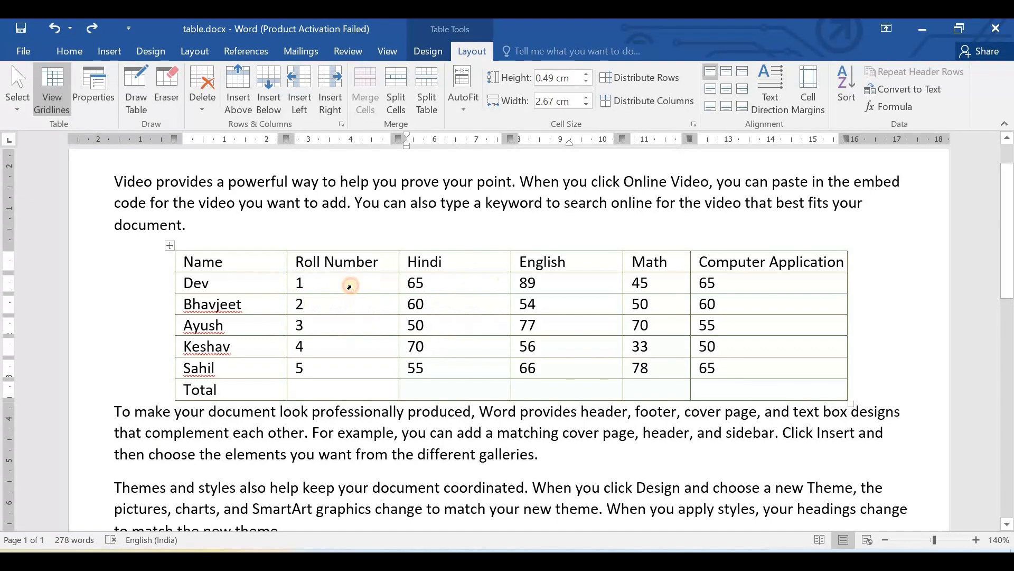
{"action": "double_click", "coordinate": [350, 286]}
{"action": "left_click", "coordinate": [391, 90]}
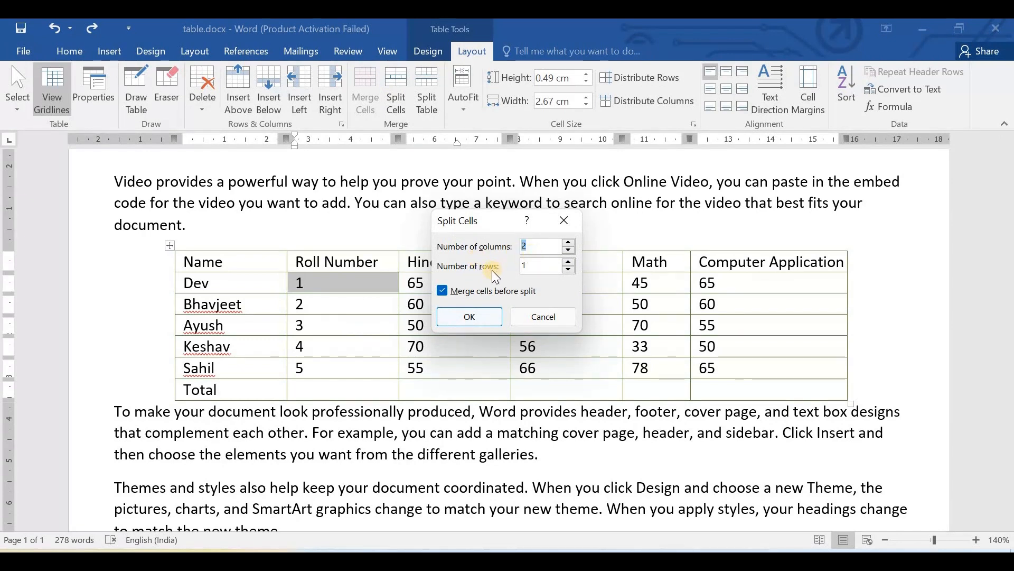
{"action": "left_click", "coordinate": [468, 317]}
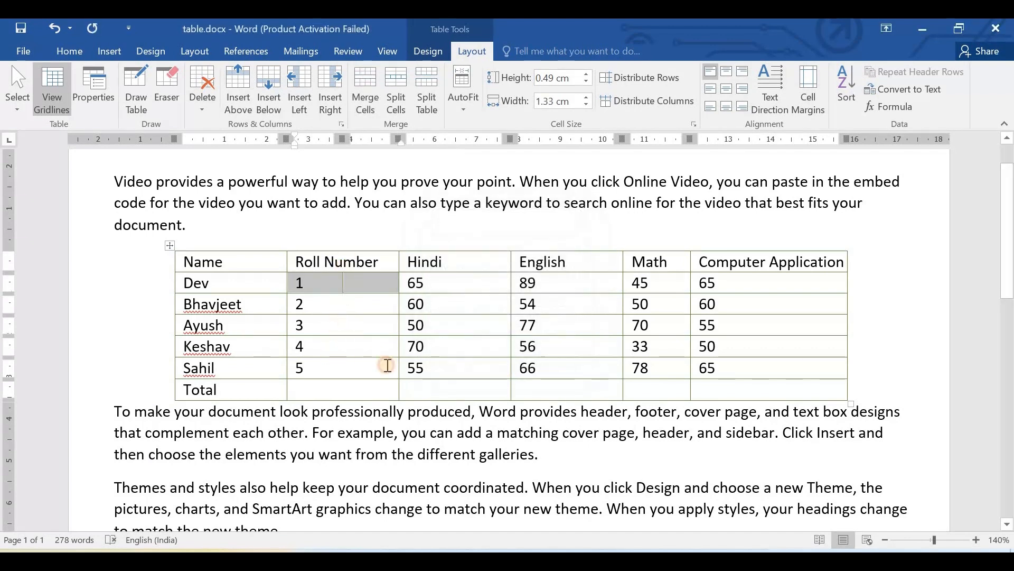
{"action": "left_click", "coordinate": [324, 283]}
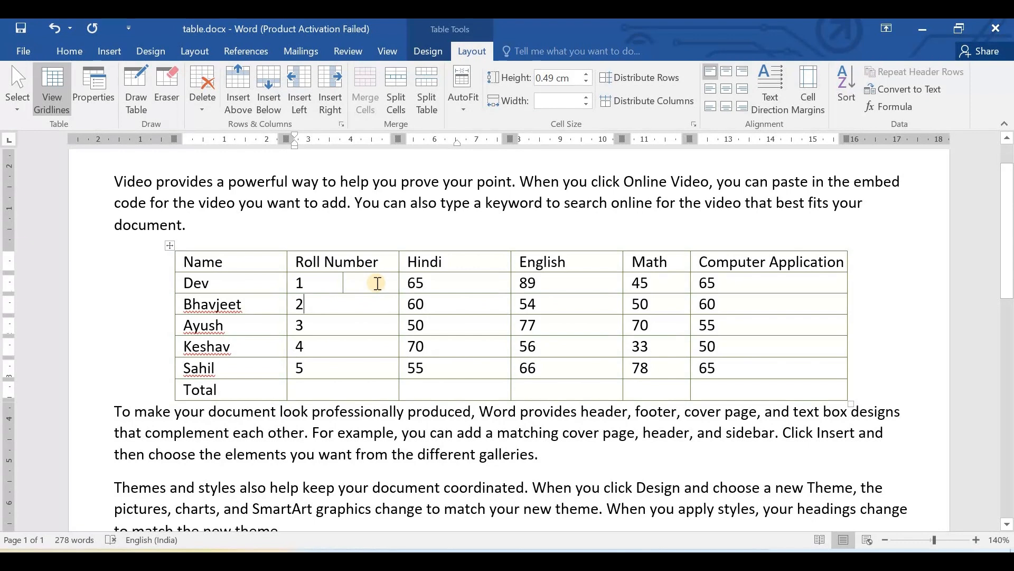
{"action": "left_click_drag", "start_coordinate": [379, 262], "coordinate": [301, 268]}
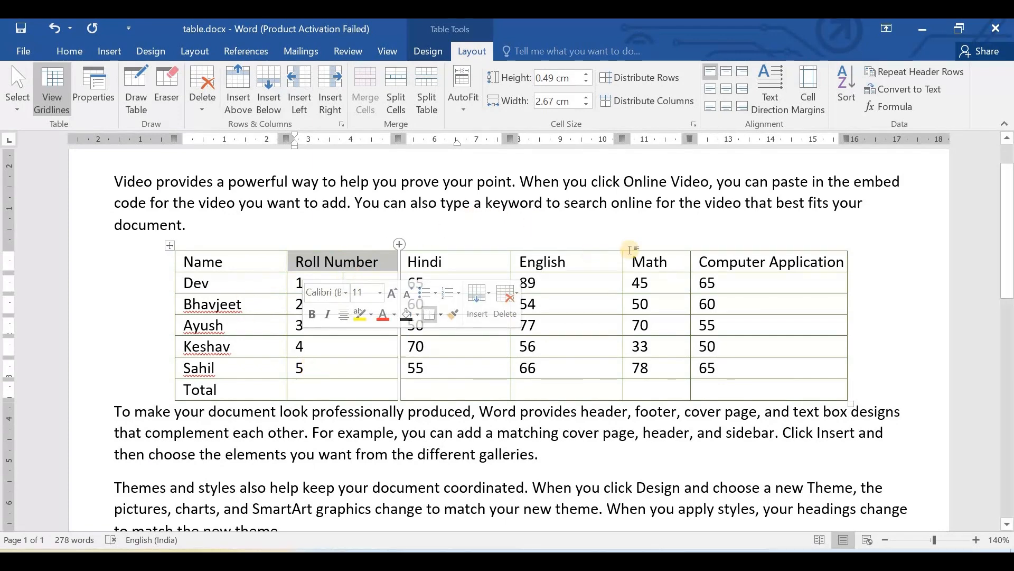
{"action": "left_click", "coordinate": [703, 231]}
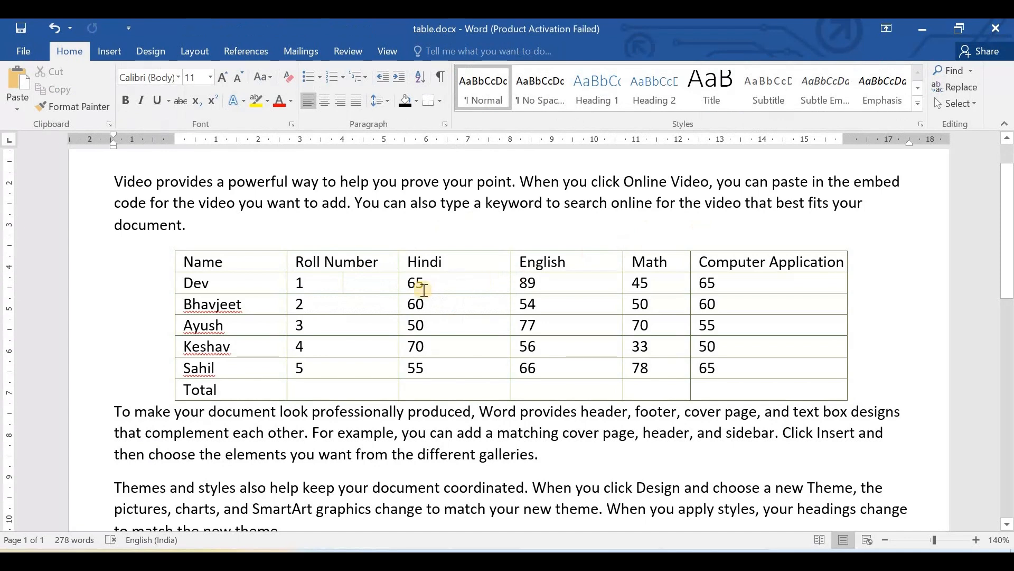
{"action": "key", "text": "ctrl+z"}
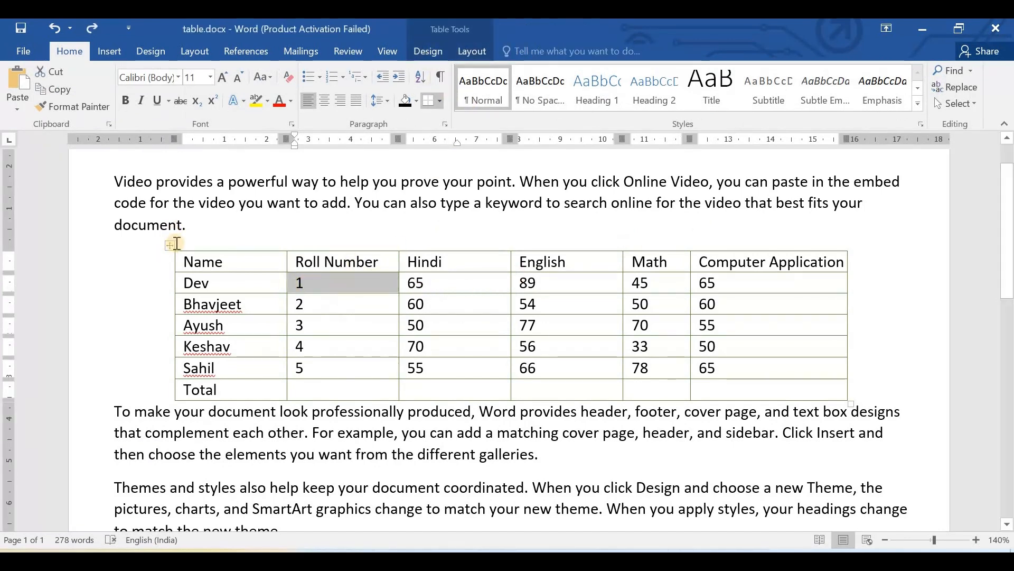
- Select the second student's row and split the table into two at that row
{"action": "left_click", "coordinate": [473, 50]}
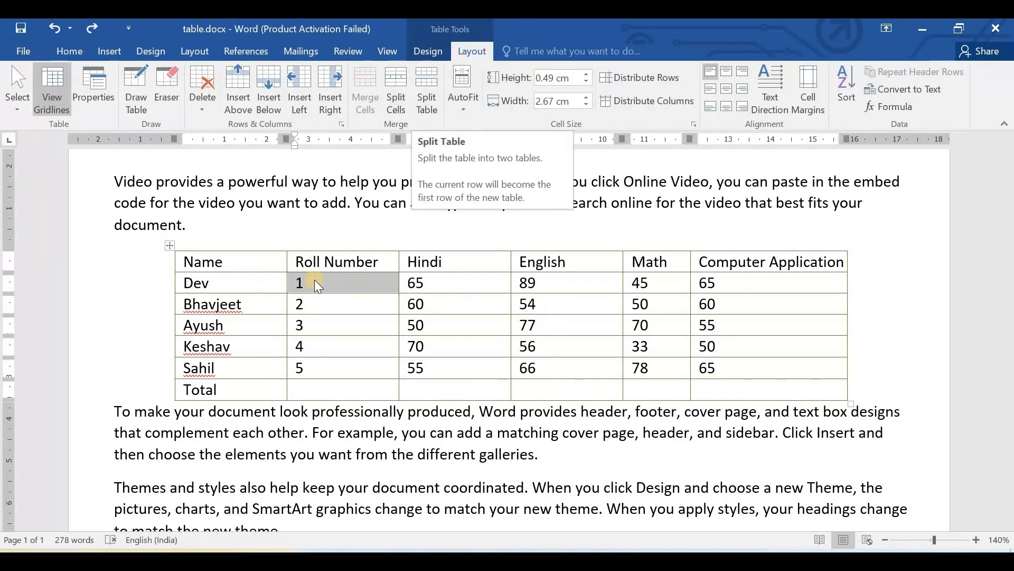
{"action": "left_click", "coordinate": [235, 278]}
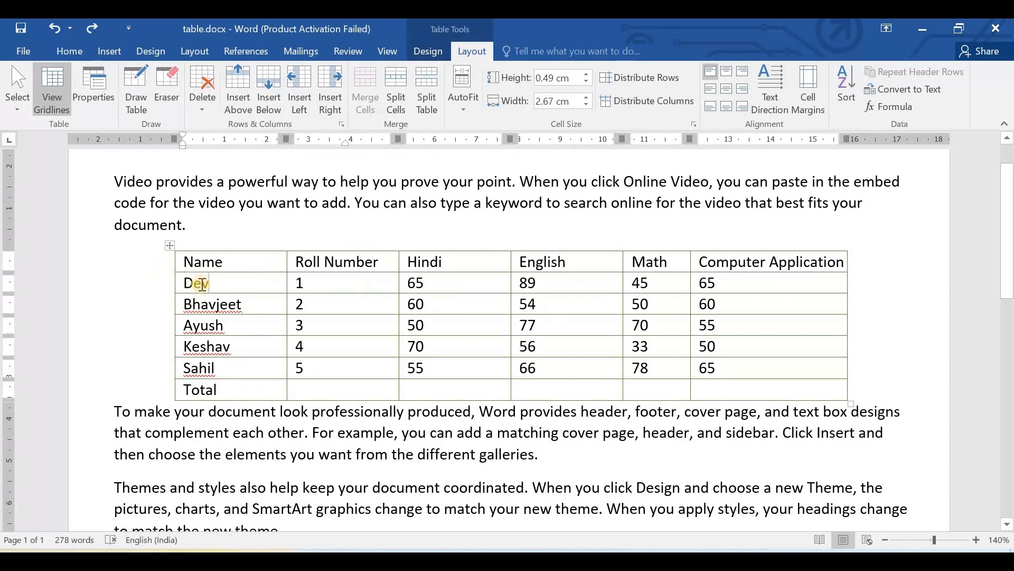
{"action": "left_click_drag", "start_coordinate": [265, 301], "coordinate": [193, 262]}
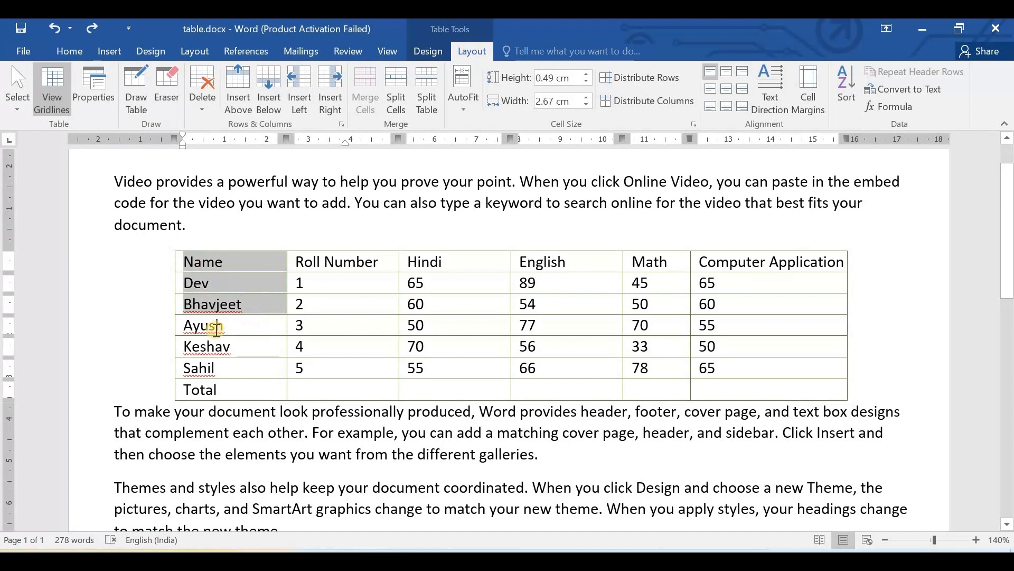
{"action": "left_click", "coordinate": [282, 299]}
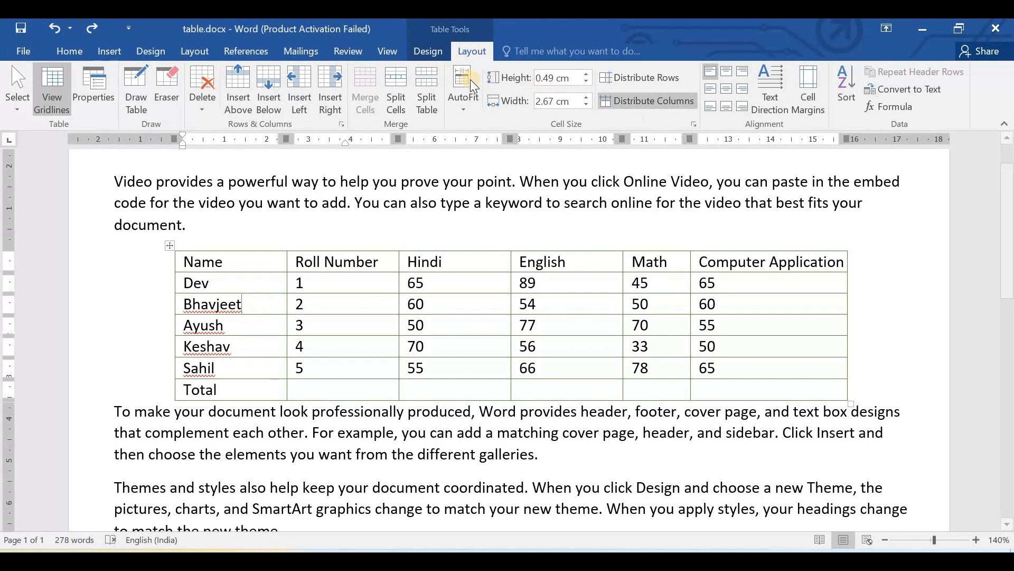
{"action": "left_click_drag", "start_coordinate": [180, 309], "coordinate": [750, 309]}
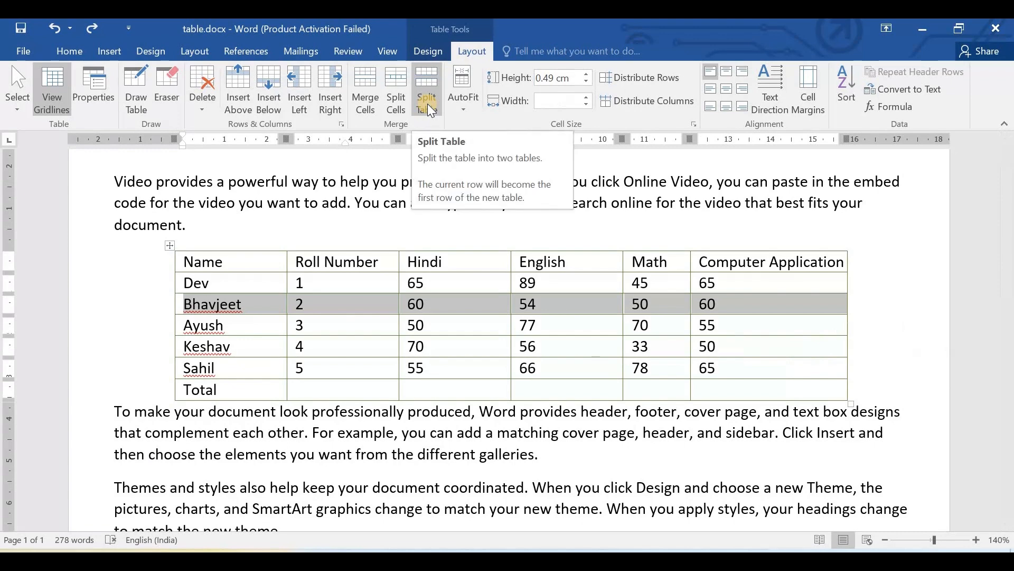
{"action": "left_click", "coordinate": [426, 103]}
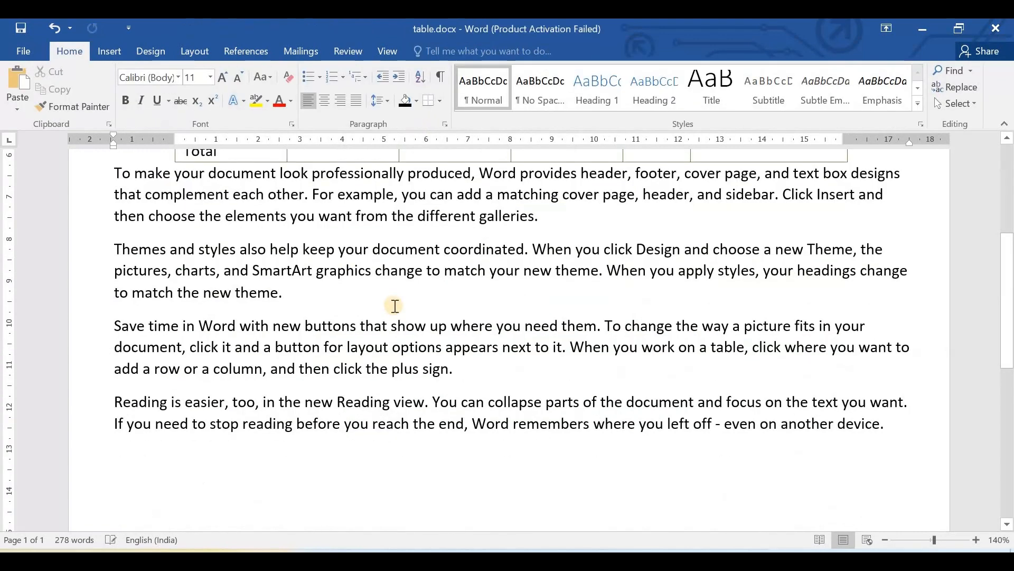
- Move the split-off lower table down into the paragraph below, separate from the table with the header row
{"action": "scroll", "coordinate": [162, 332], "scroll_direction": "up", "scroll_amount": 3}
{"action": "left_click_drag", "start_coordinate": [169, 299], "coordinate": [178, 427]}
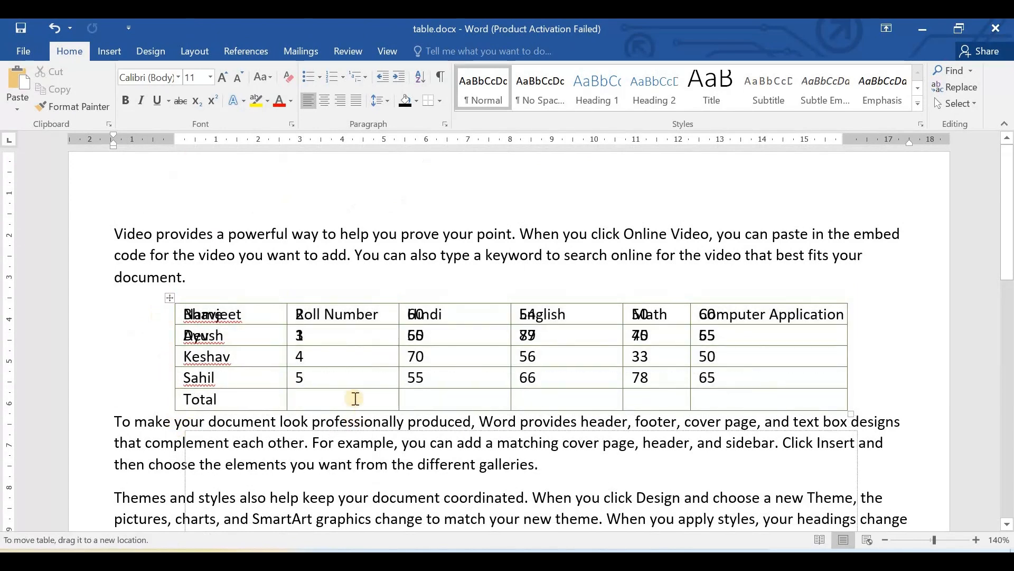
{"action": "left_click_drag", "start_coordinate": [169, 324], "coordinate": [218, 420]}
{"action": "scroll", "coordinate": [163, 243], "scroll_direction": "down", "scroll_amount": 3}
{"action": "left_click_drag", "start_coordinate": [168, 231], "coordinate": [308, 389]}
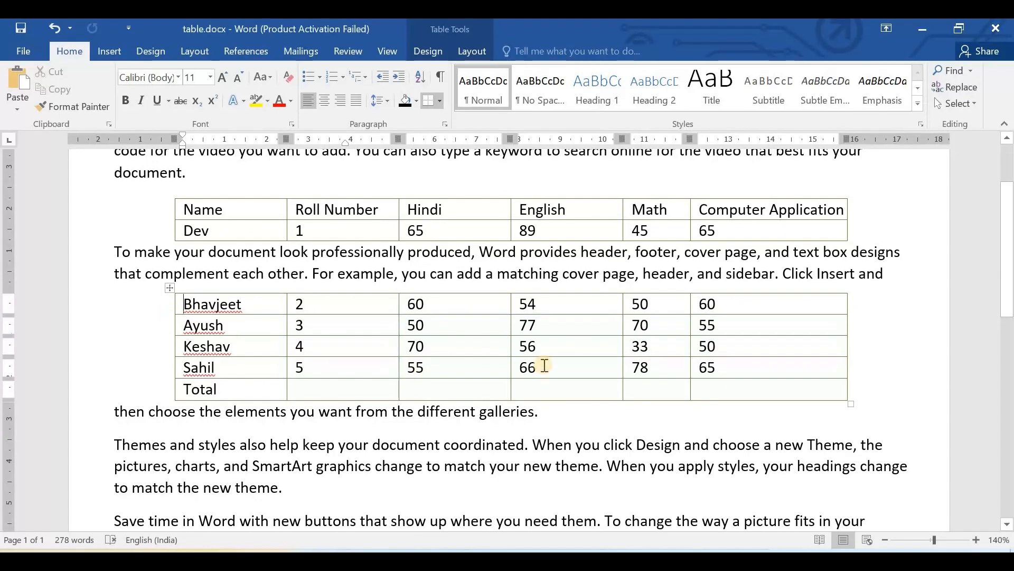
- Undo the table moves and the table split
{"action": "key", "text": "ctrl+z"}
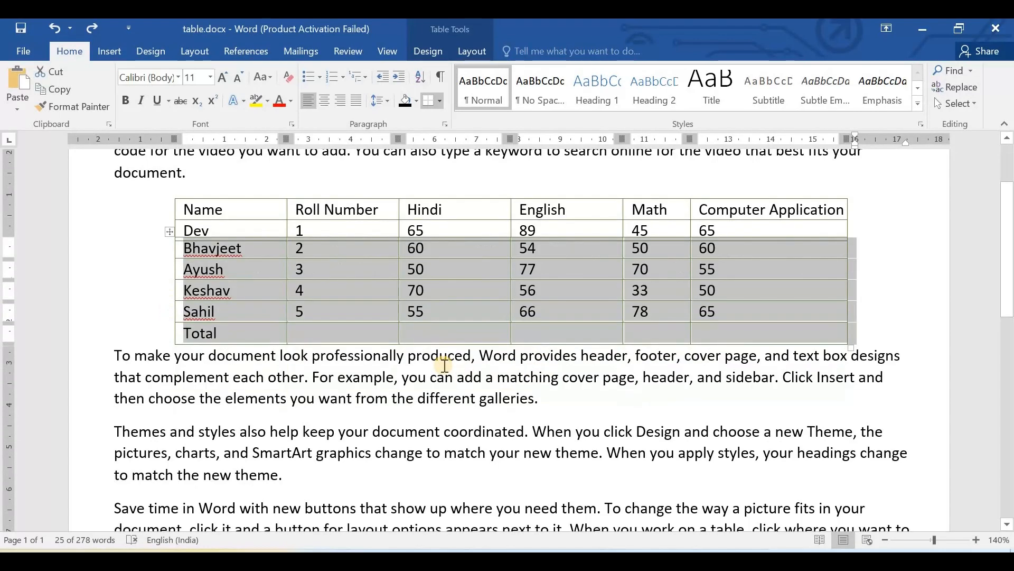
{"action": "key", "text": "ctrl+z"}
{"action": "key", "text": "ctrl+z"}
{"action": "key", "text": "ctrl+z"}
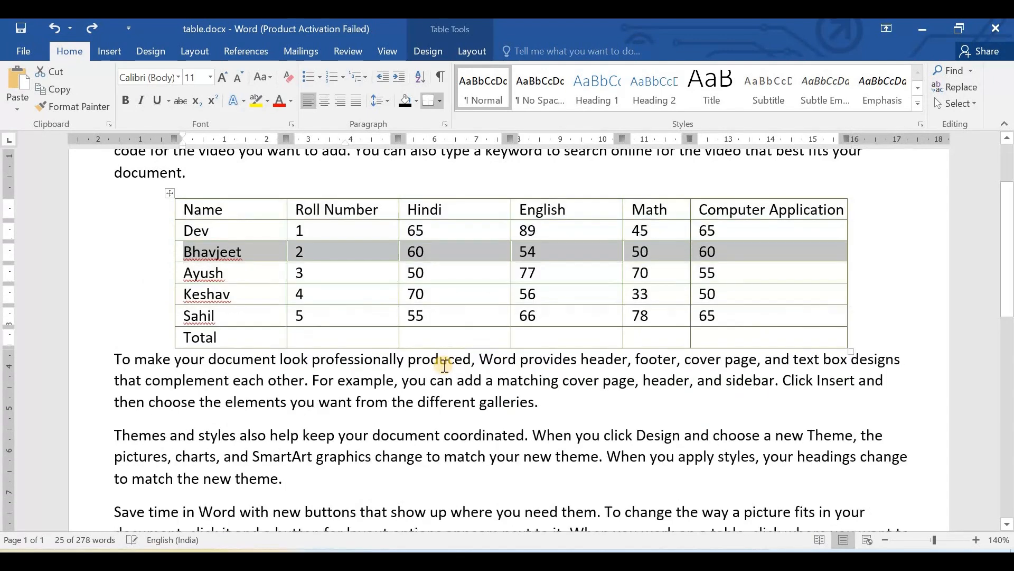
- Delete the first four body paragraphs, from "Video provides" through "Save time in Word", keeping the paragraph that starts "Reading is easier"
{"action": "scroll", "coordinate": [316, 356], "scroll_direction": "up", "scroll_amount": 3}
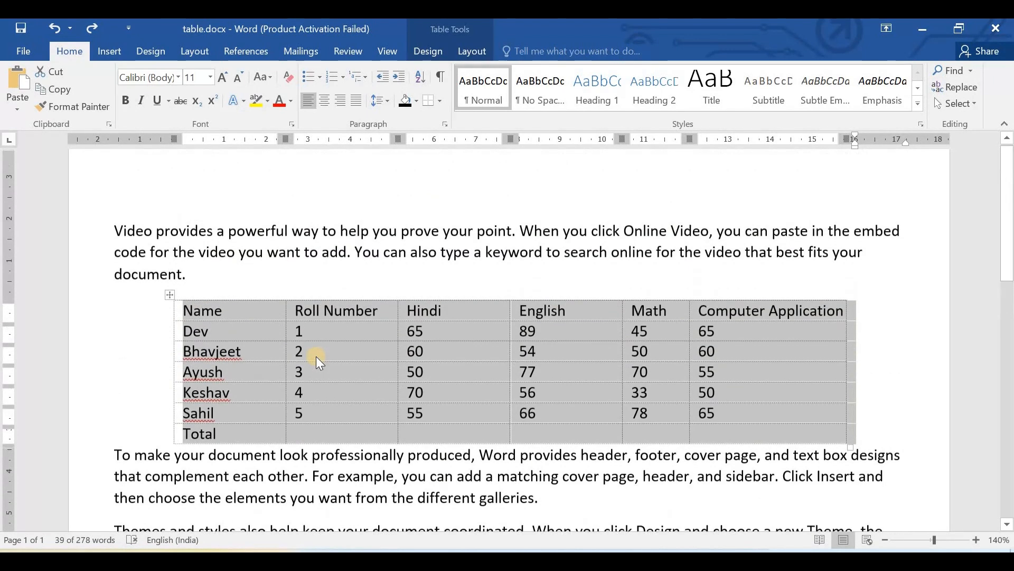
{"action": "double_click", "coordinate": [100, 231]}
{"action": "key", "text": "Delete"}
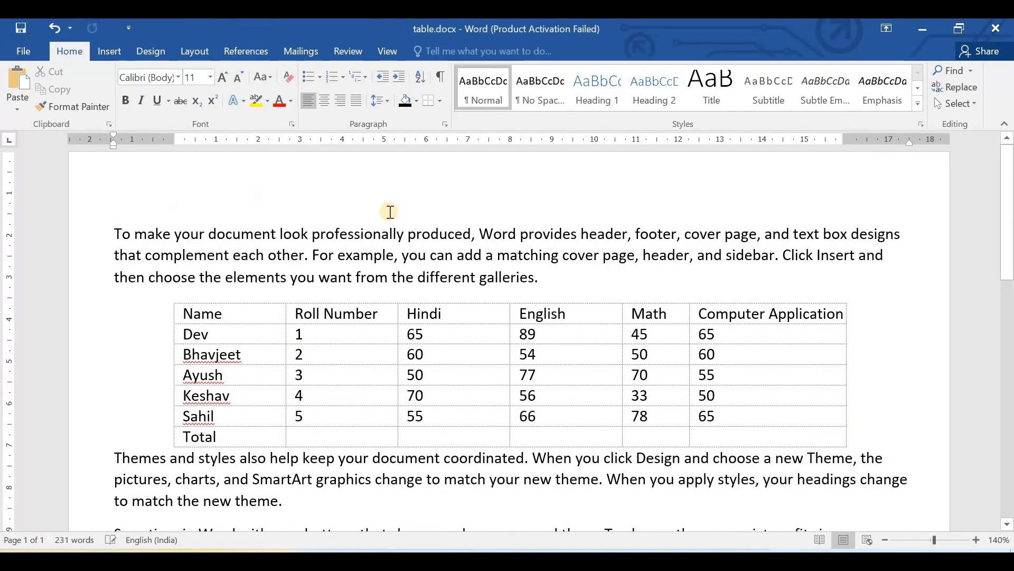
{"action": "double_click", "coordinate": [108, 228]}
{"action": "key", "text": "Delete"}
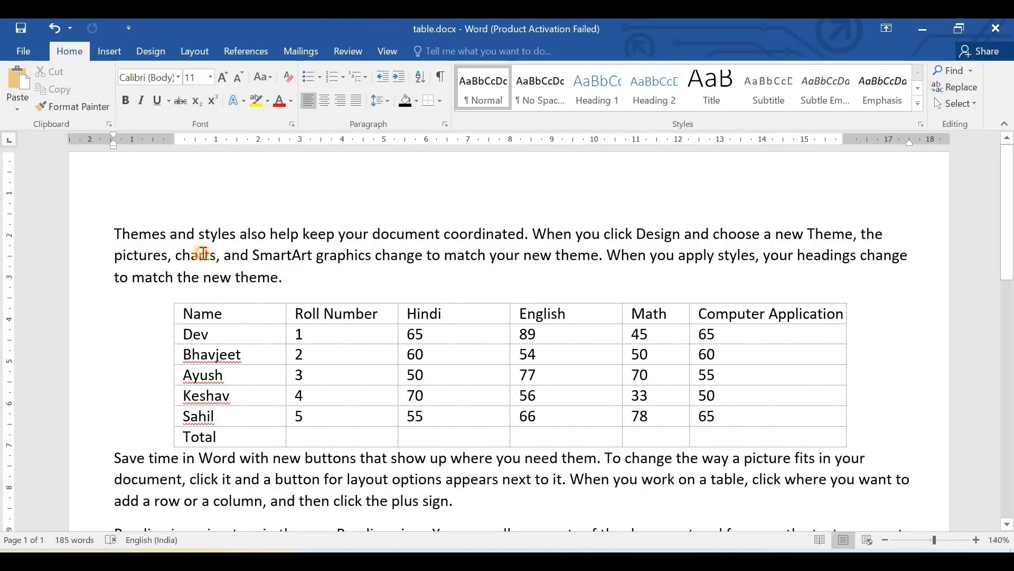
{"action": "double_click", "coordinate": [109, 222]}
{"action": "key", "text": "Delete"}
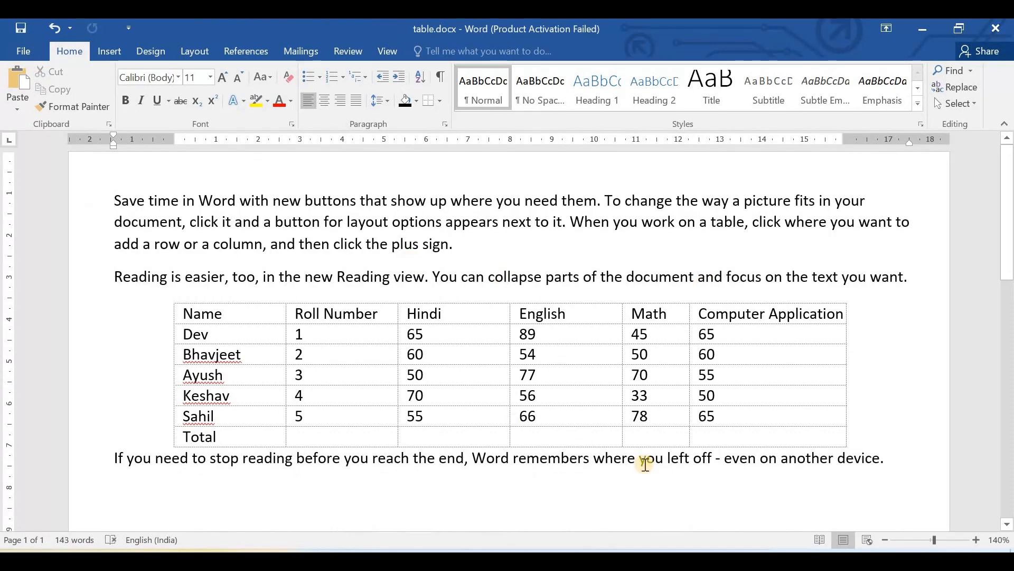
{"action": "double_click", "coordinate": [70, 200]}
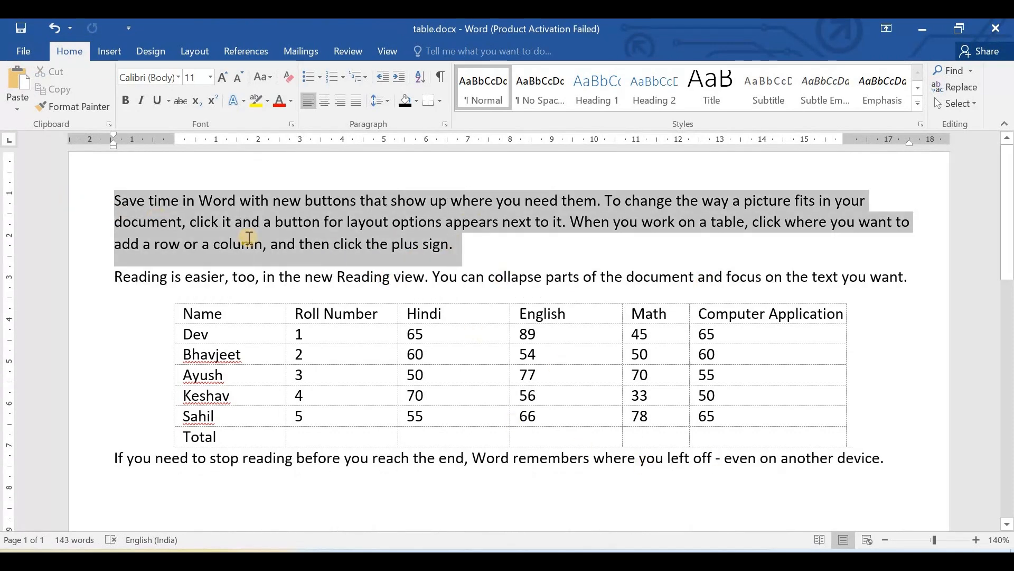
{"action": "key", "text": "Delete"}
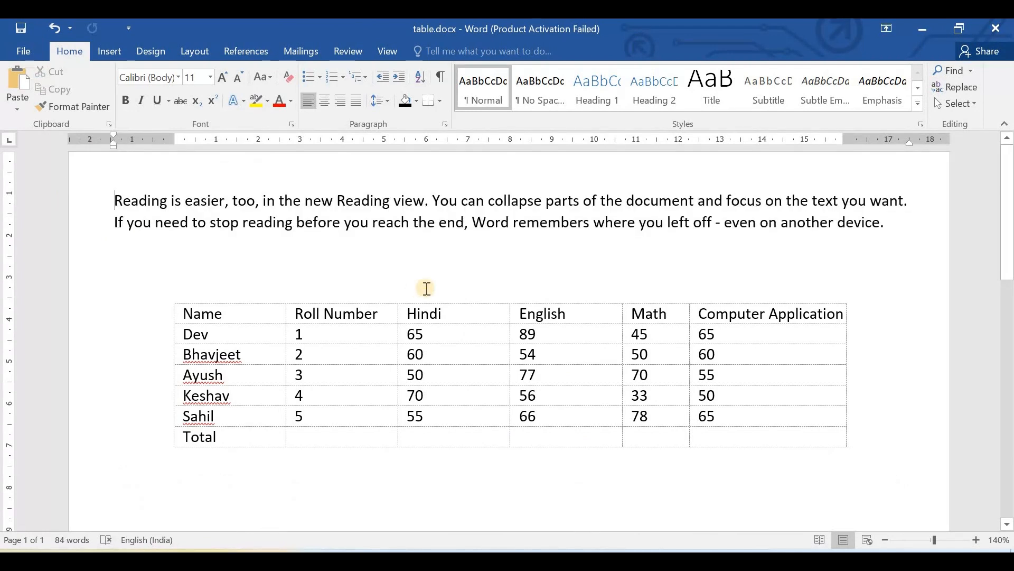
- Select the whole marks table and fit its columns with AutoFit Contents
{"action": "mouse_move", "coordinate": [172, 298]}
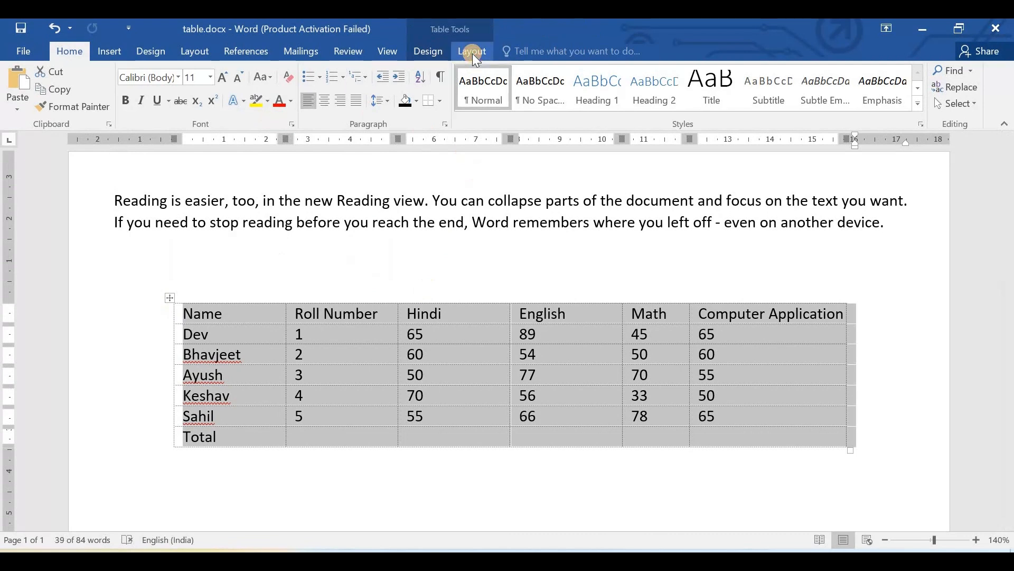
{"action": "left_click", "coordinate": [472, 53]}
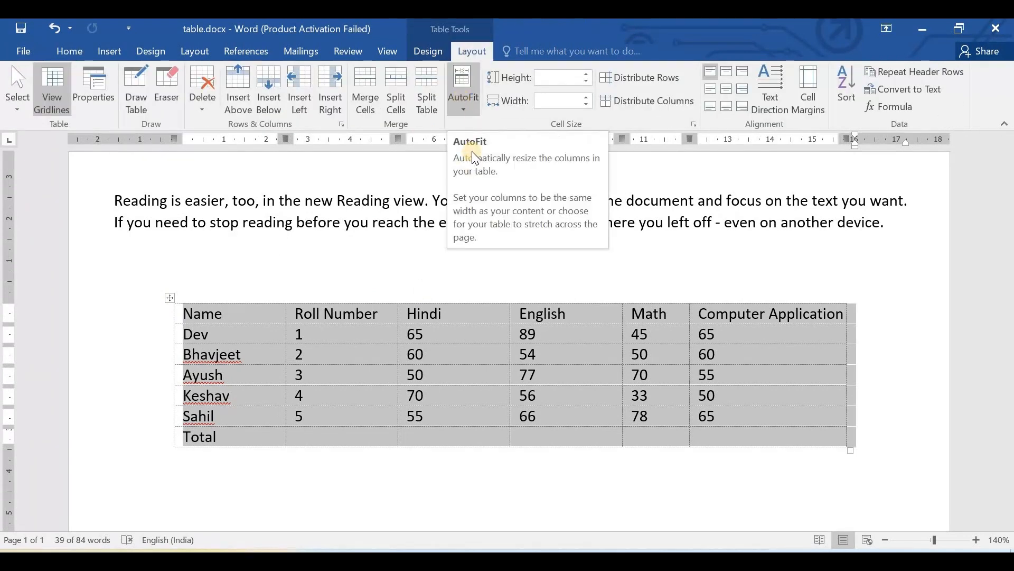
{"action": "left_click", "coordinate": [465, 79]}
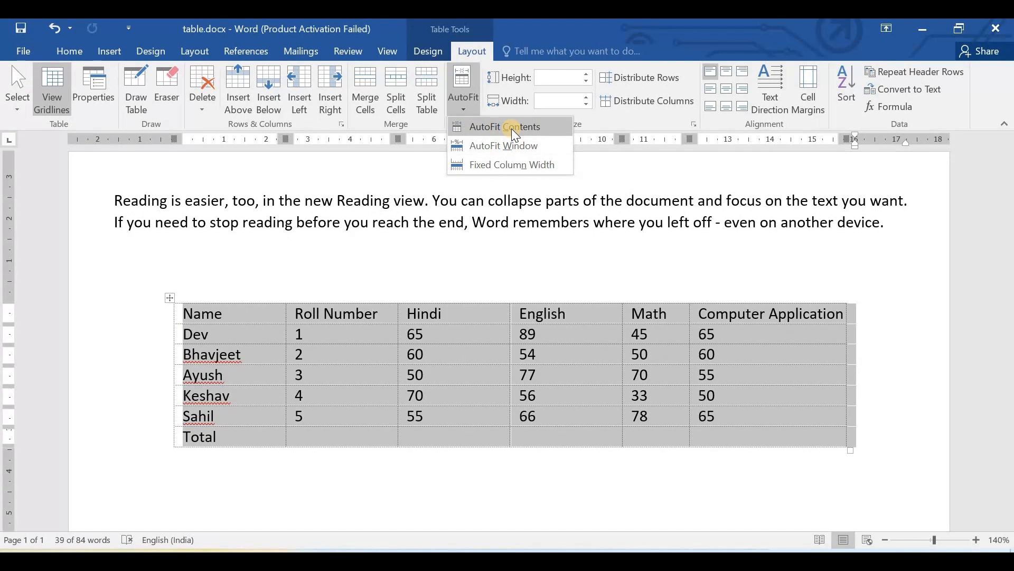
{"action": "left_click", "coordinate": [512, 128]}
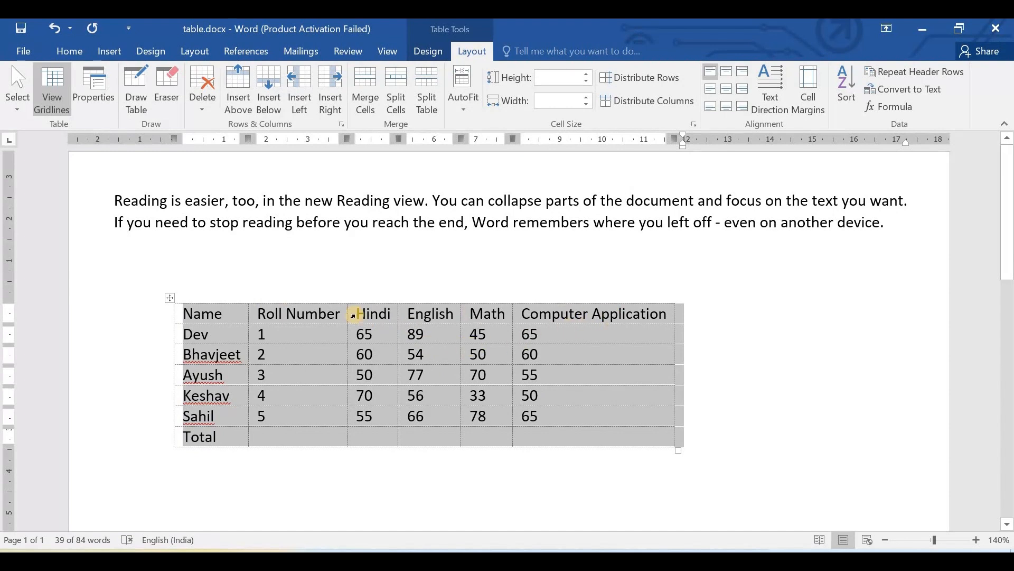
- Apply AutoFit Window to the marks table, and set it to Fixed Column Width
{"action": "left_click", "coordinate": [458, 98]}
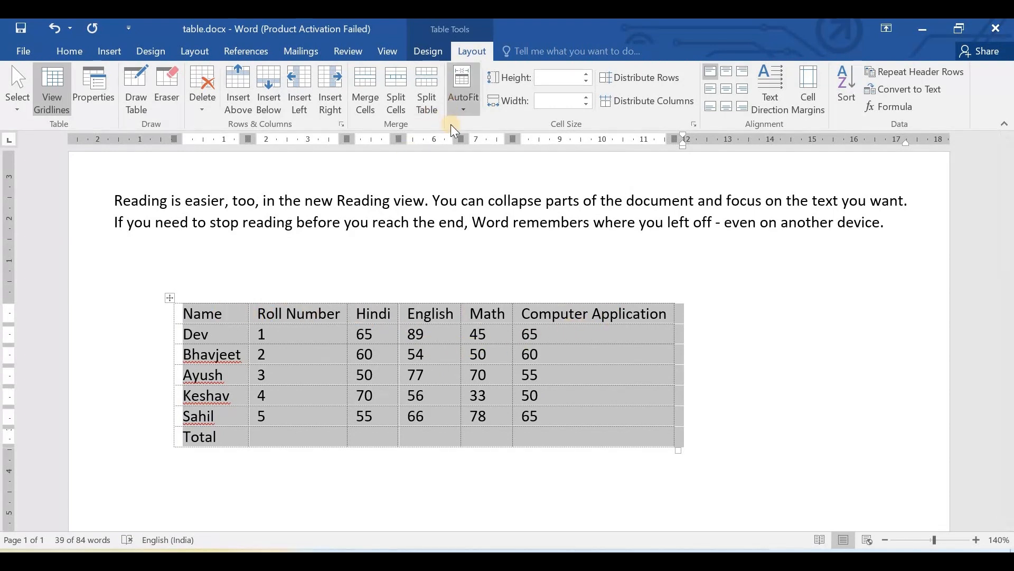
{"action": "left_click", "coordinate": [487, 145]}
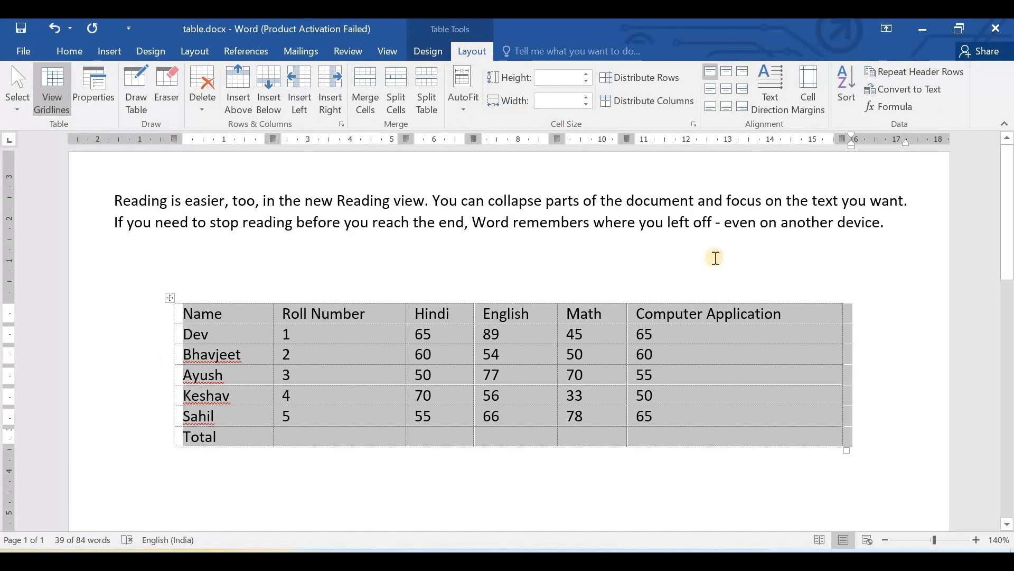
{"action": "left_click", "coordinate": [474, 97]}
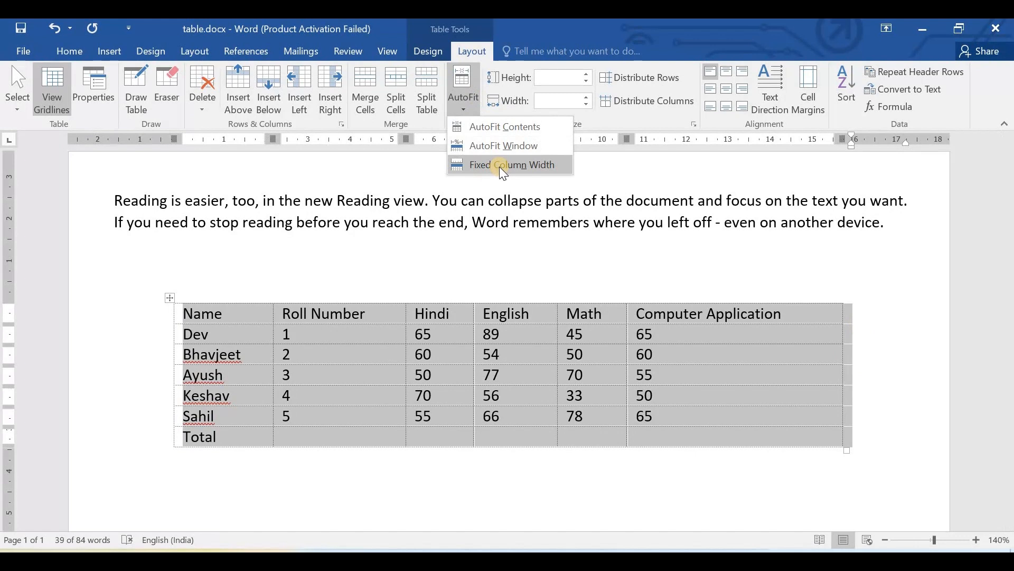
{"action": "left_click", "coordinate": [502, 165]}
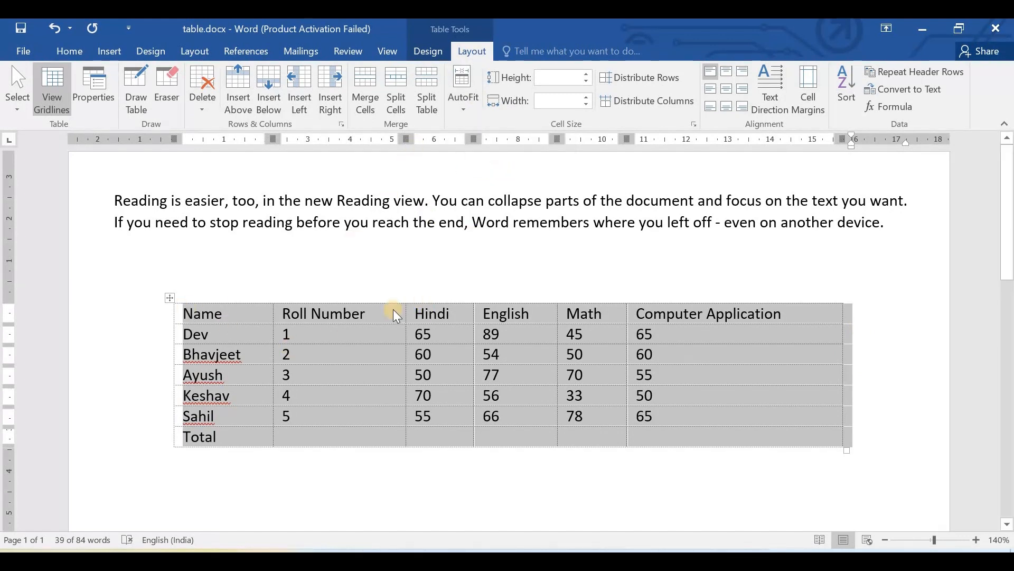
{"action": "left_click", "coordinate": [468, 95]}
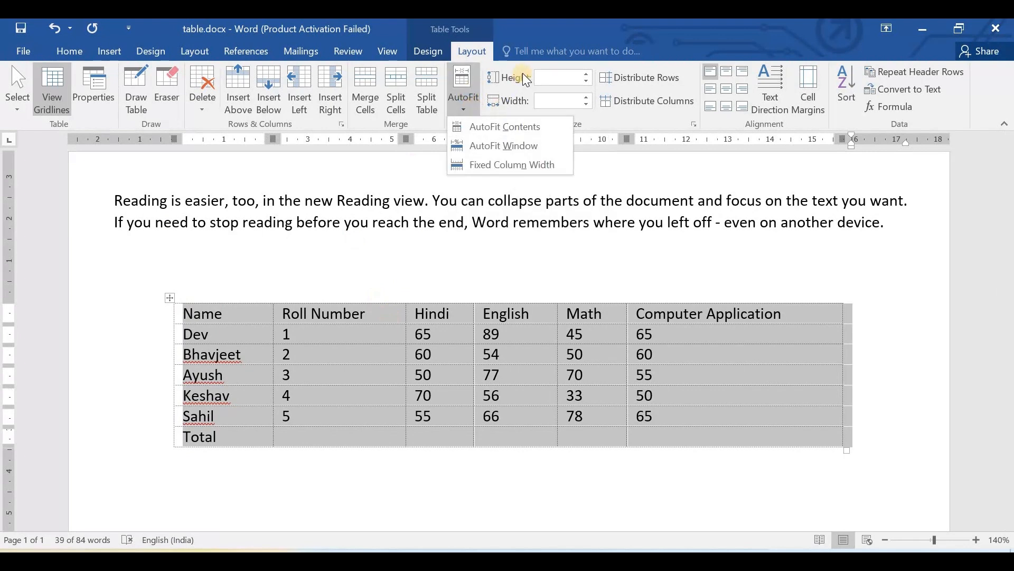
{"action": "left_click", "coordinate": [566, 77]}
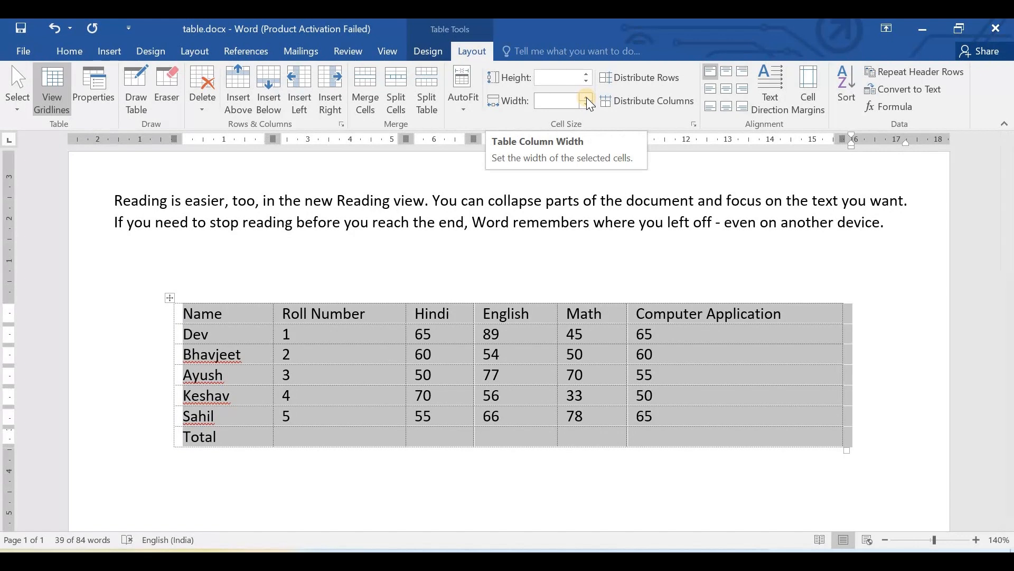
{"action": "left_click", "coordinate": [544, 80]}
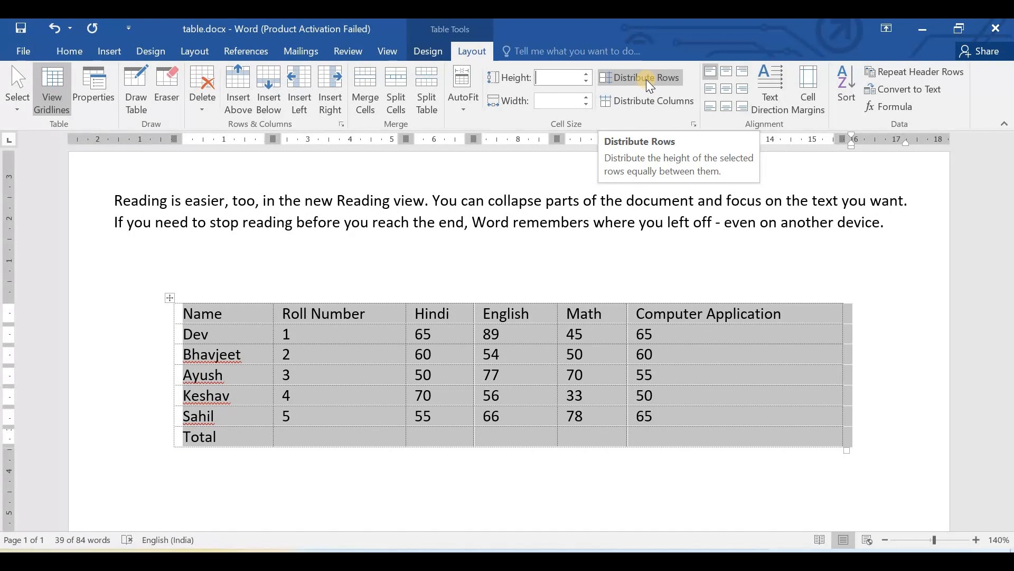
- Stretch the Total row to about 2 cm high and widen the Roll Number column to about 4.4 cm
{"action": "left_click", "coordinate": [716, 479]}
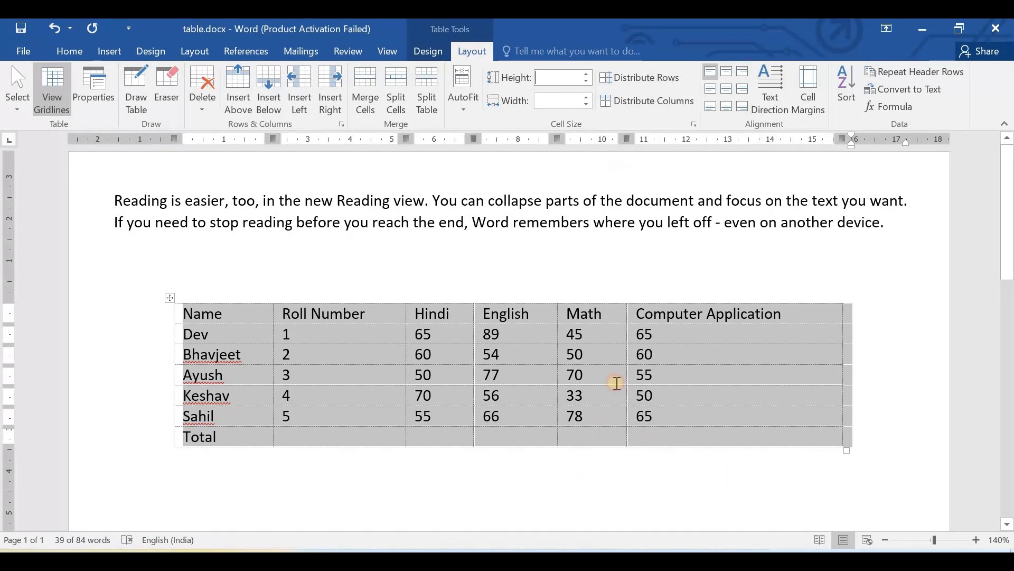
{"action": "scroll", "coordinate": [610, 350], "scroll_direction": "down", "scroll_amount": 3}
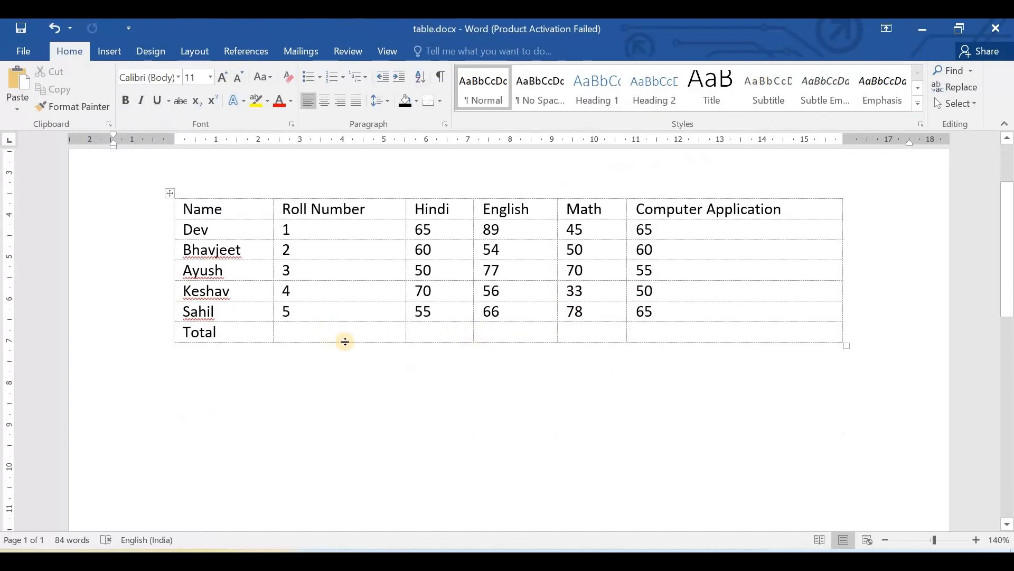
{"action": "left_click_drag", "start_coordinate": [355, 341], "coordinate": [354, 409]}
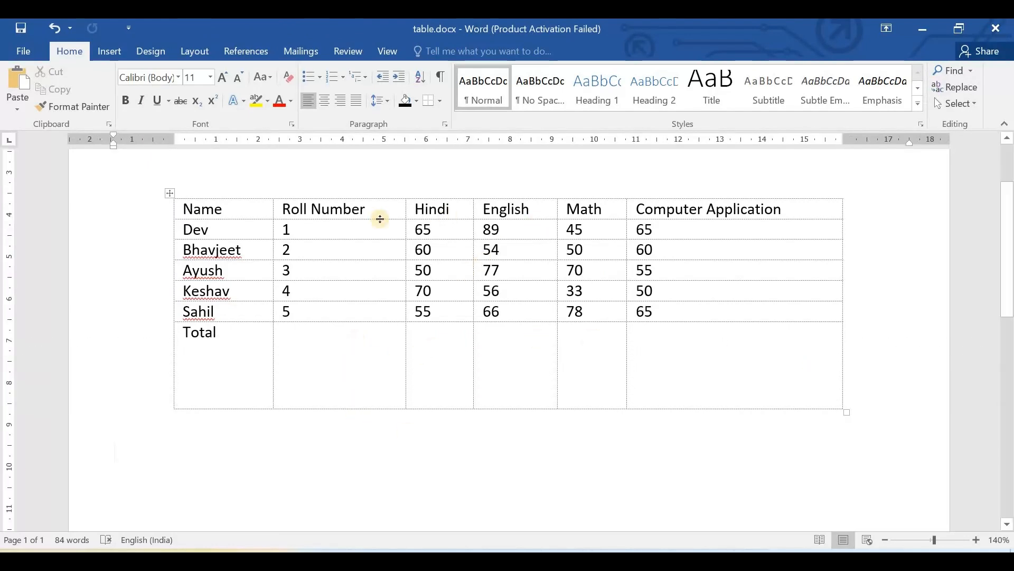
{"action": "left_click_drag", "start_coordinate": [405, 209], "coordinate": [584, 224]}
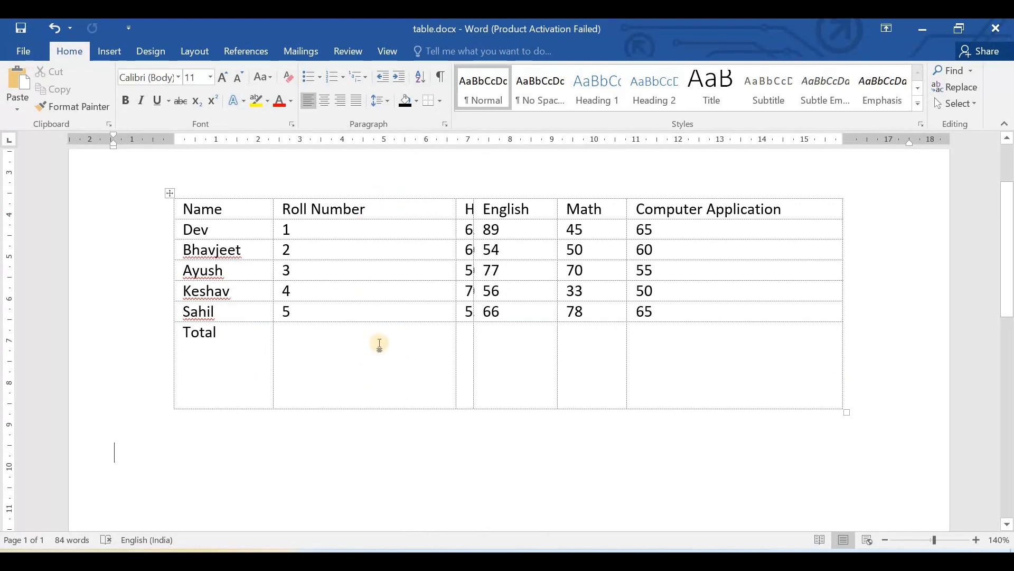
- Select the whole marks table and distribute its row heights equally
{"action": "scroll", "coordinate": [502, 265], "scroll_direction": "up", "scroll_amount": 3}
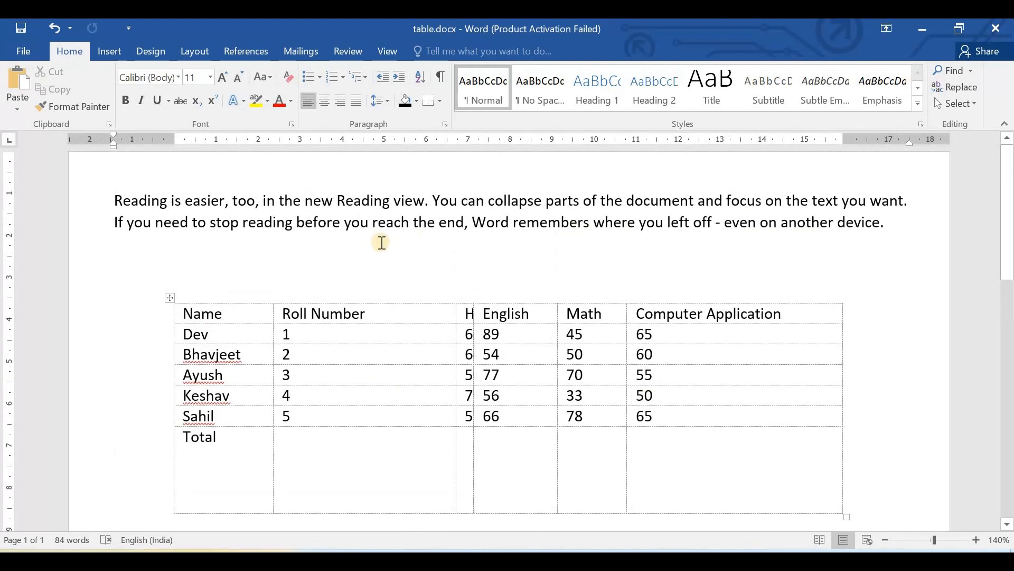
{"action": "left_click", "coordinate": [169, 297]}
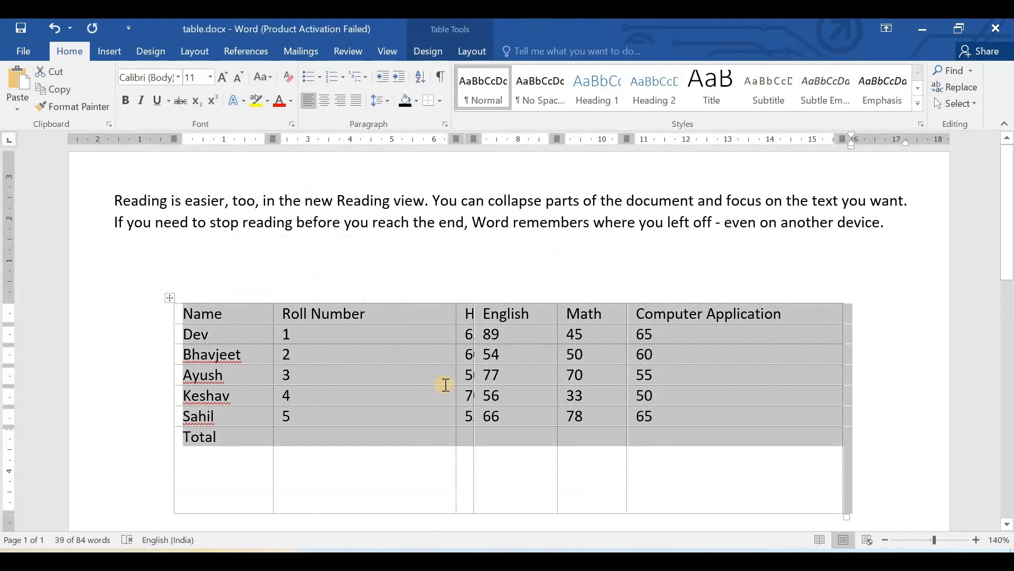
{"action": "left_click", "coordinate": [469, 53]}
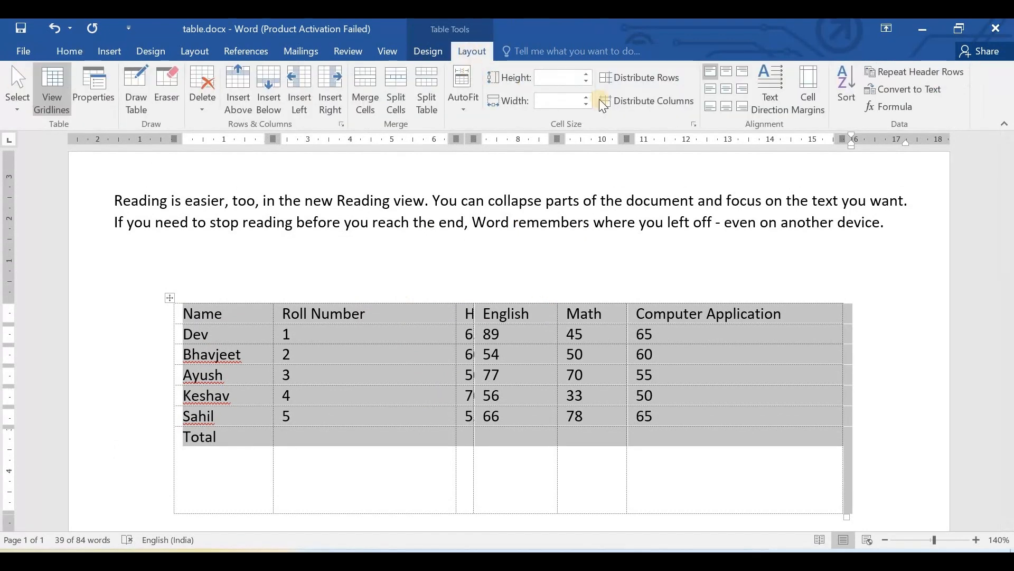
{"action": "left_click", "coordinate": [654, 81]}
{"action": "scroll", "coordinate": [351, 435], "scroll_direction": "down", "scroll_amount": 2}
{"action": "left_click", "coordinate": [350, 434]}
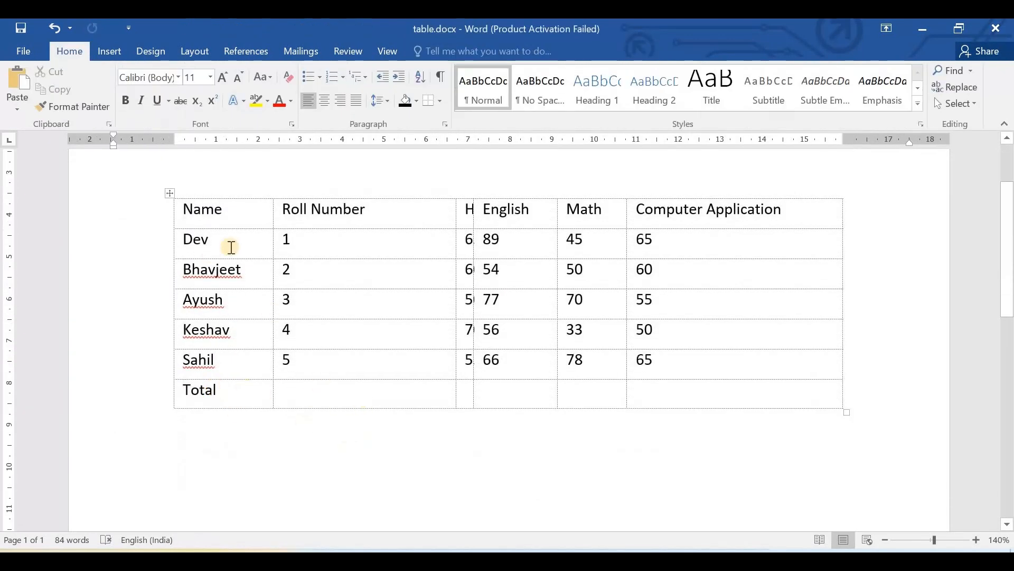
- Select the whole marks table and distribute its column widths equally
{"action": "scroll", "coordinate": [206, 340], "scroll_direction": "up", "scroll_amount": 2}
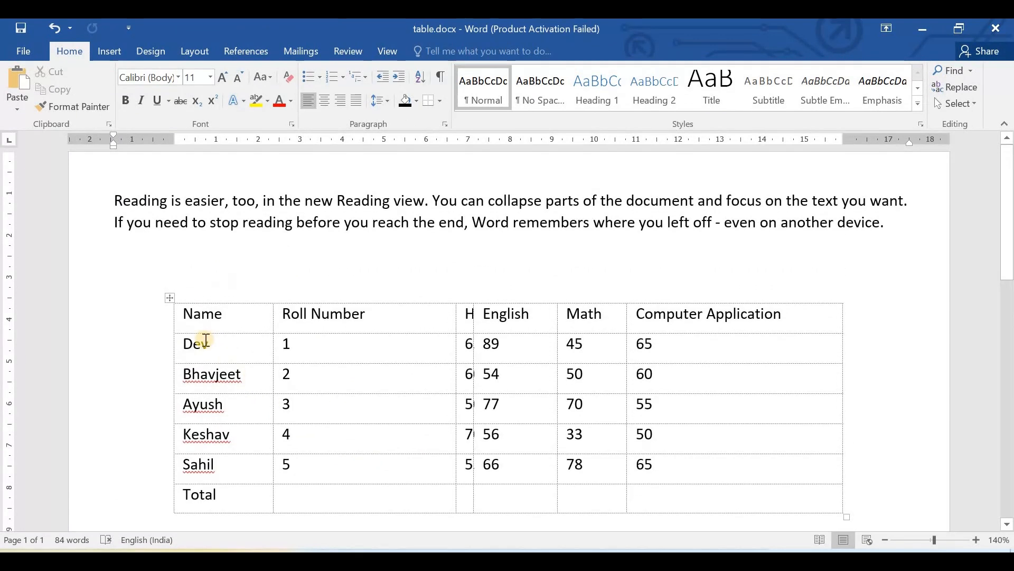
{"action": "left_click", "coordinate": [170, 297]}
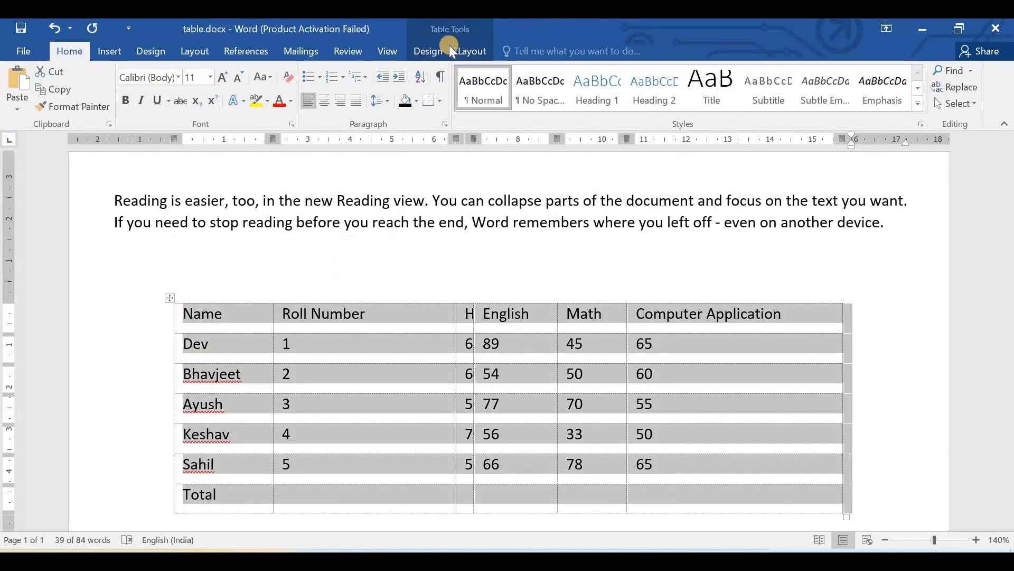
{"action": "left_click", "coordinate": [467, 51]}
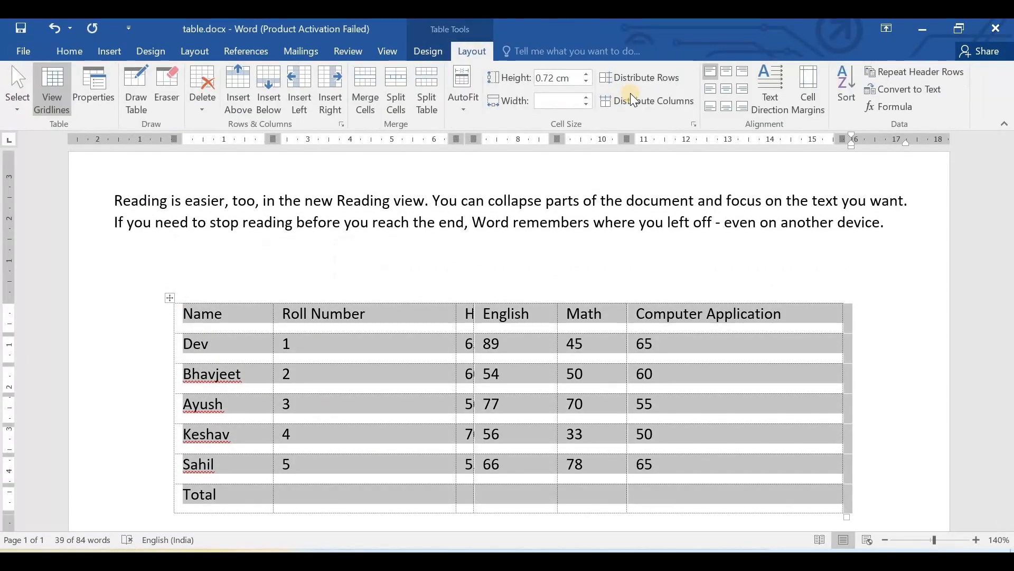
{"action": "left_click", "coordinate": [657, 99]}
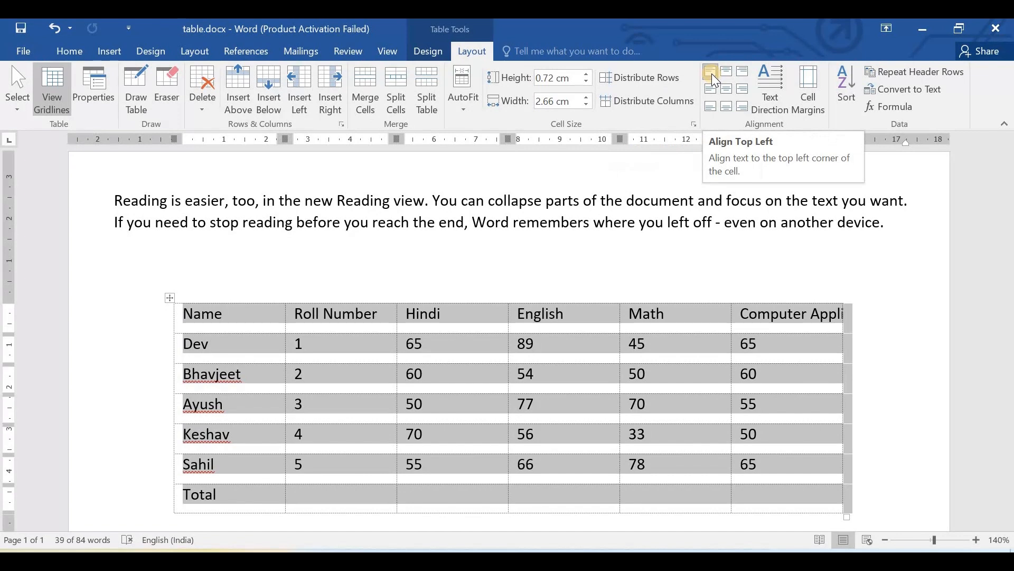
{"action": "left_click", "coordinate": [268, 414]}
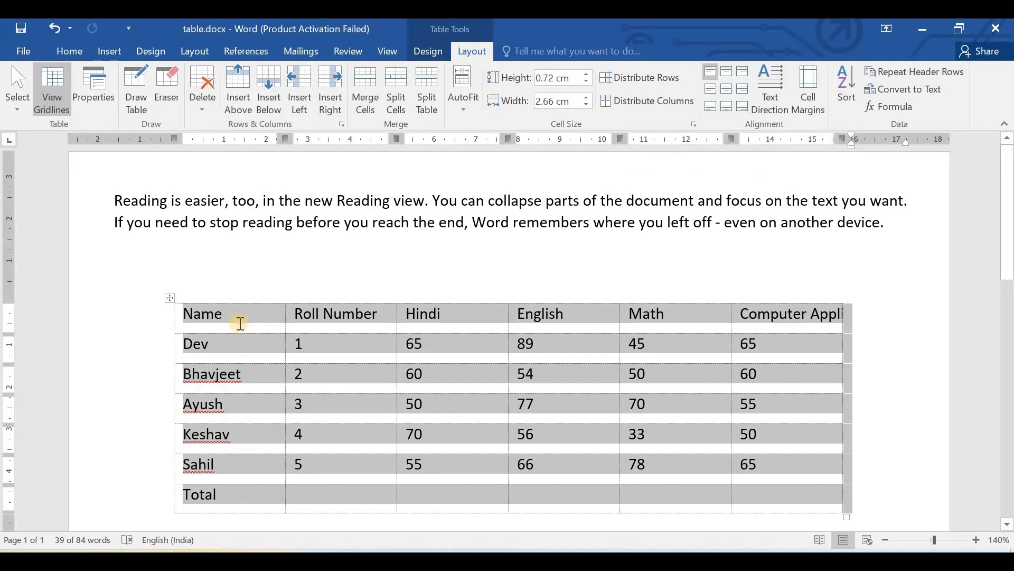
{"action": "double_click", "coordinate": [199, 315]}
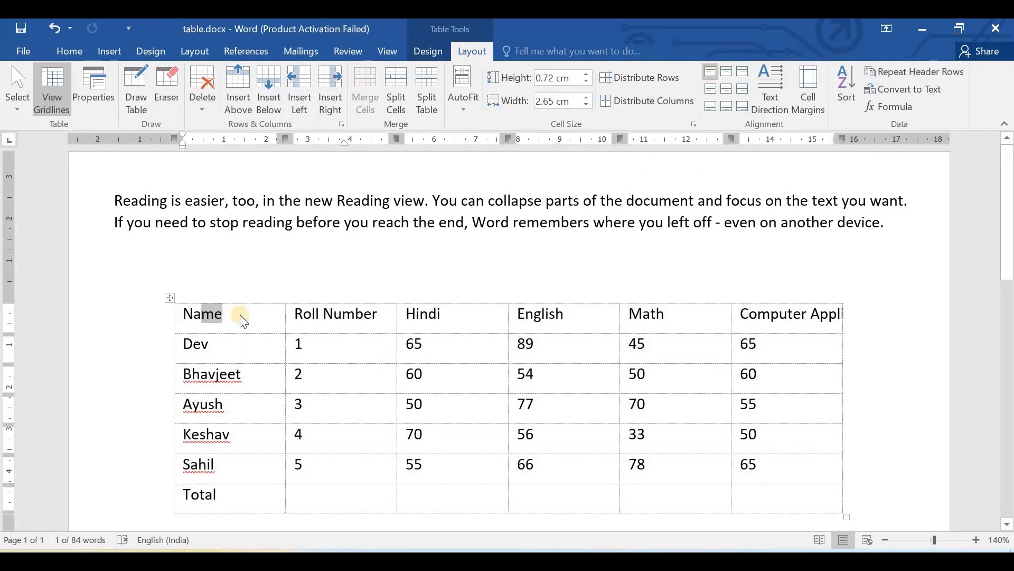
{"action": "left_click", "coordinate": [227, 314]}
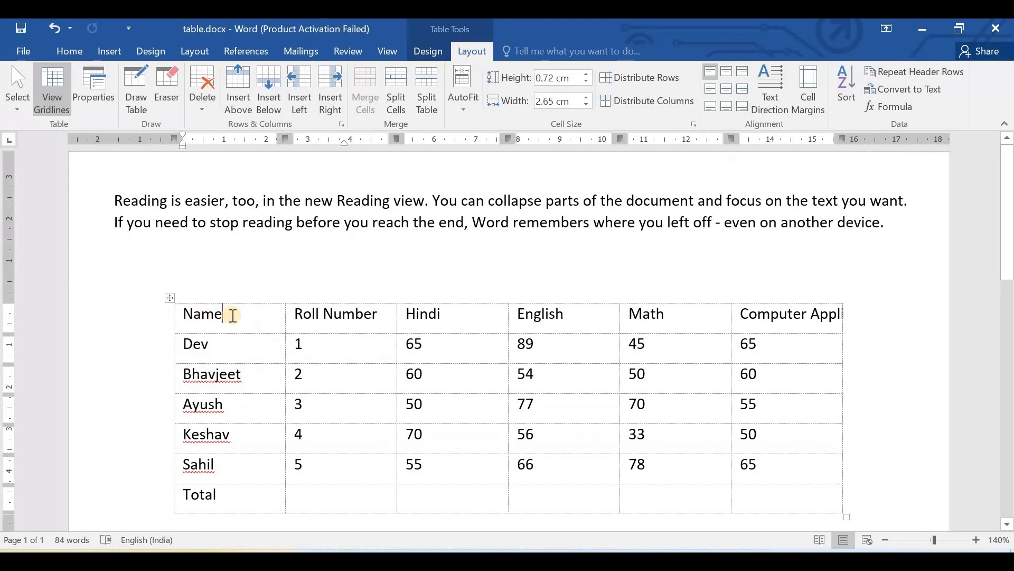
{"action": "double_click", "coordinate": [174, 315]}
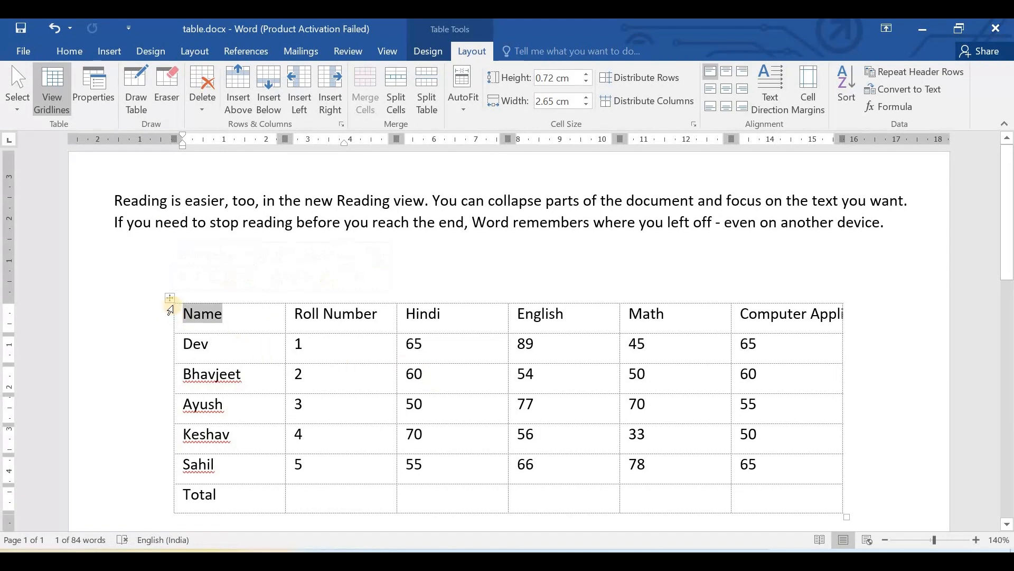
- Select the whole marks table, try the Top Center, Top Right and Center alignments on its text, and return it to Align Top Left
{"action": "left_click", "coordinate": [169, 298]}
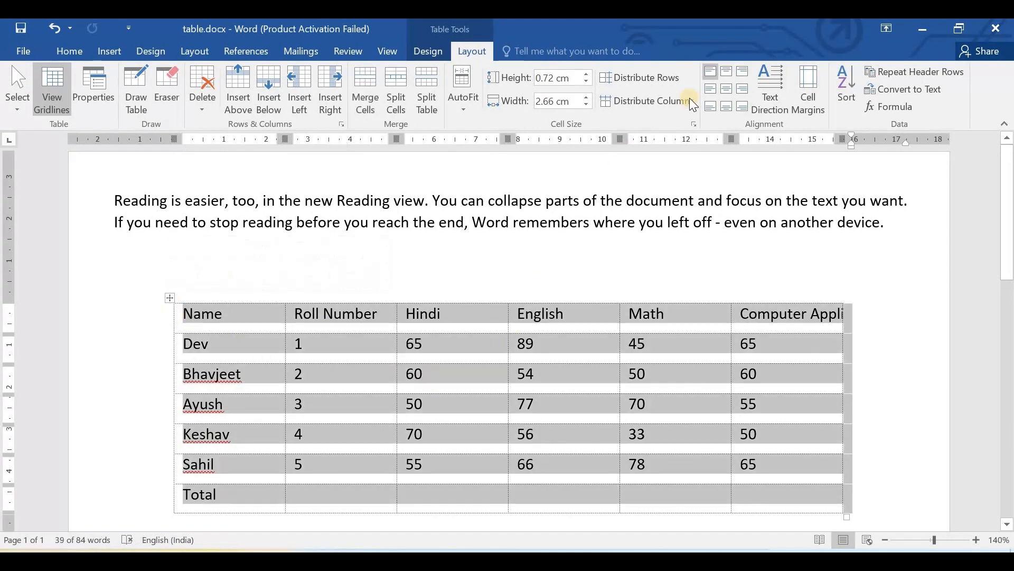
{"action": "left_click", "coordinate": [689, 97]}
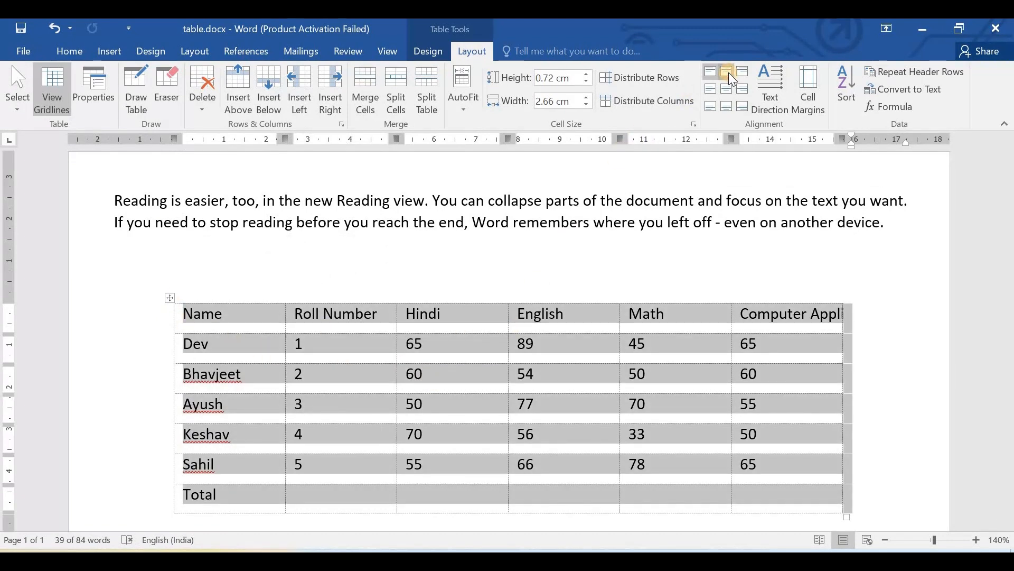
{"action": "left_click", "coordinate": [728, 72]}
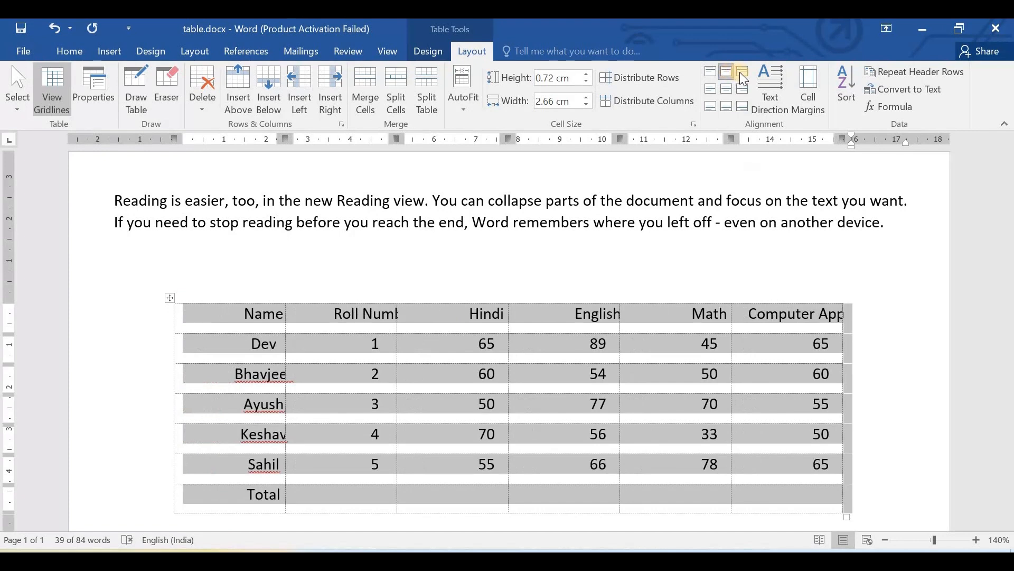
{"action": "left_click", "coordinate": [743, 74]}
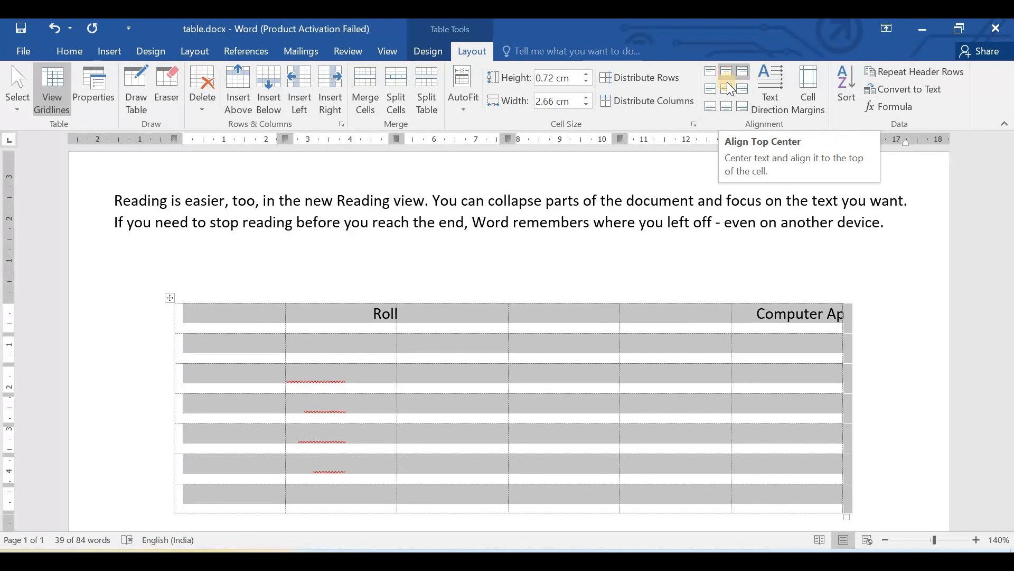
{"action": "left_click", "coordinate": [727, 87]}
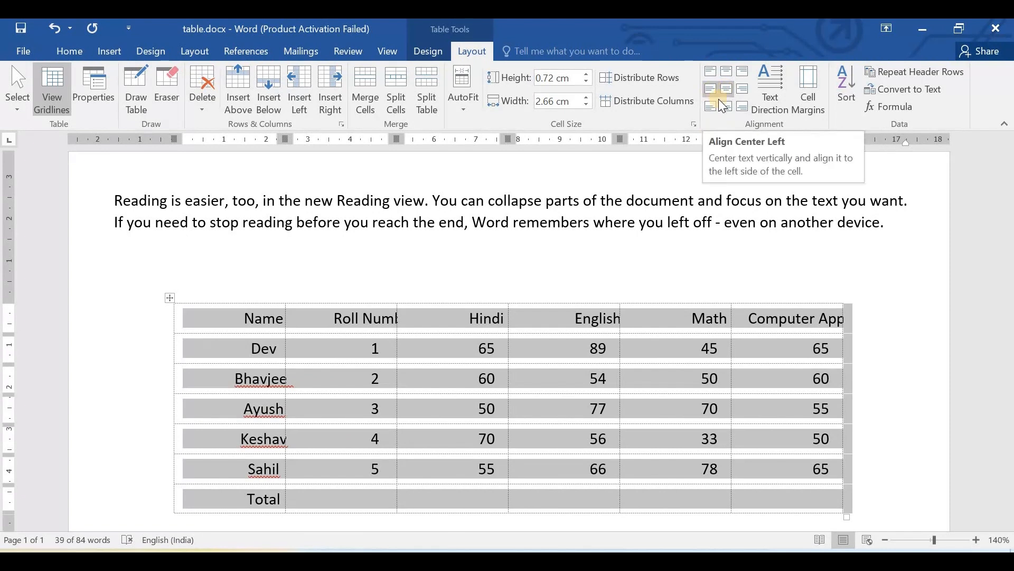
{"action": "left_click", "coordinate": [711, 70]}
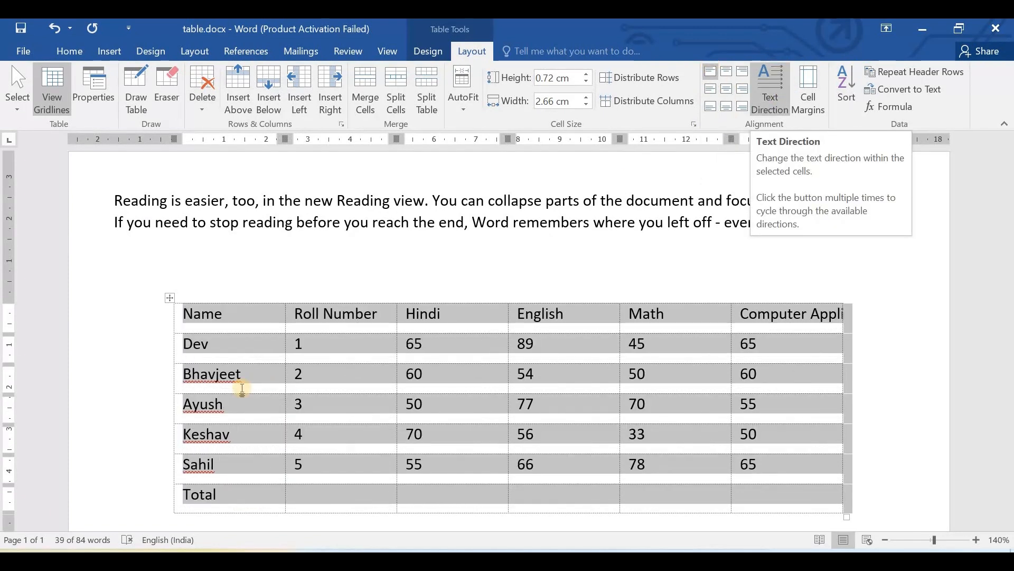
- Cycle the text direction of the Name heading through its vertical orientations and back to horizontal
{"action": "left_click", "coordinate": [254, 315]}
{"action": "double_click", "coordinate": [203, 314]}
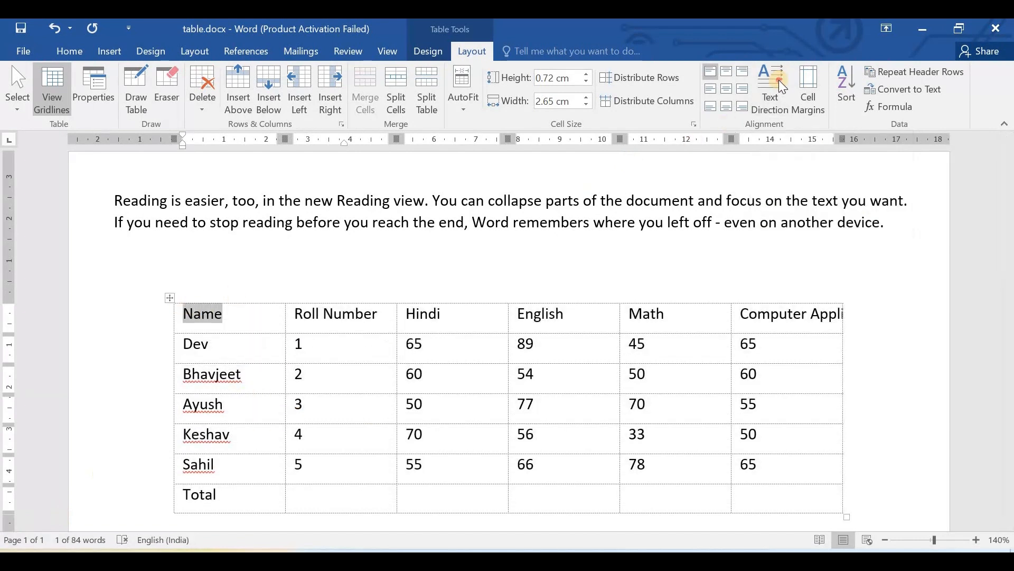
{"action": "left_click", "coordinate": [779, 81]}
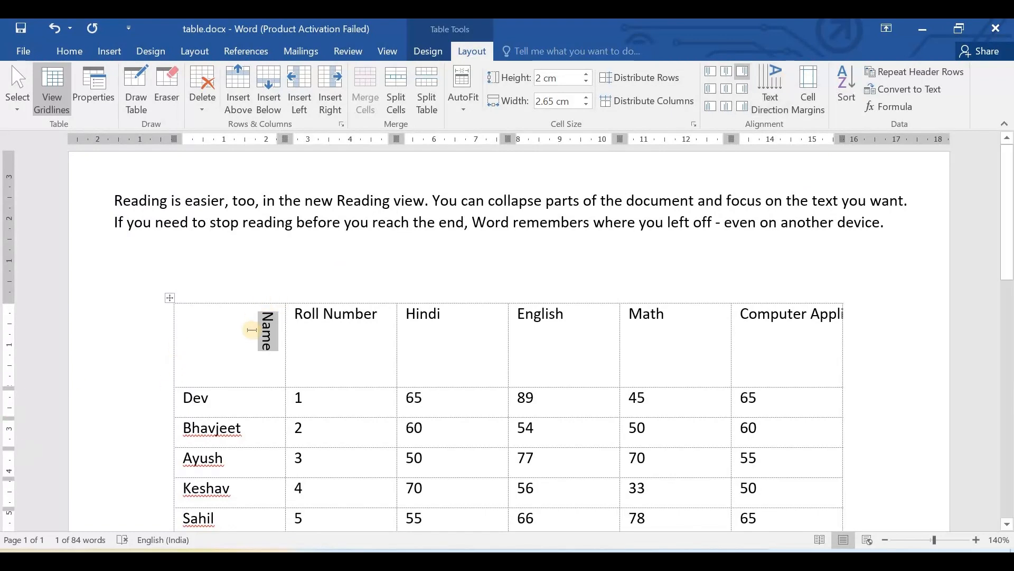
{"action": "left_click", "coordinate": [769, 95]}
{"action": "left_click", "coordinate": [768, 95]}
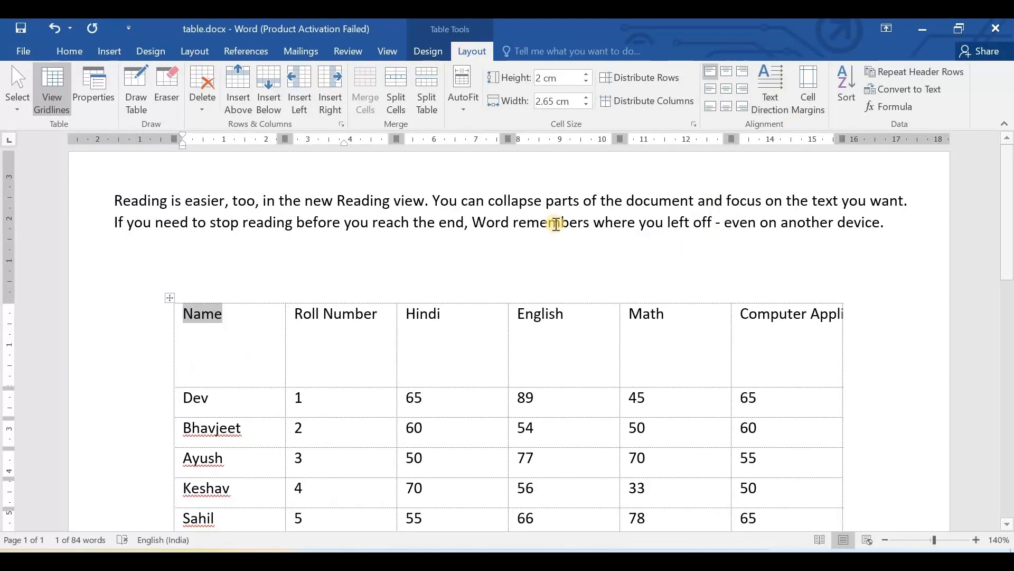
- Undo the text direction changes made to the Name heading
{"action": "key", "text": "ctrl+z"}
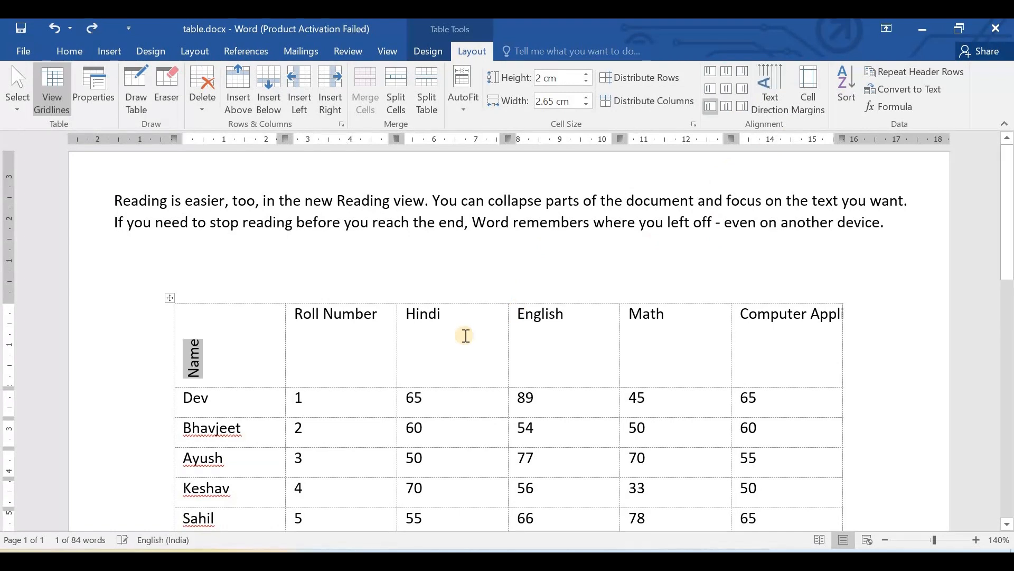
{"action": "key", "text": "ctrl+z"}
{"action": "key", "text": "ctrl+z"}
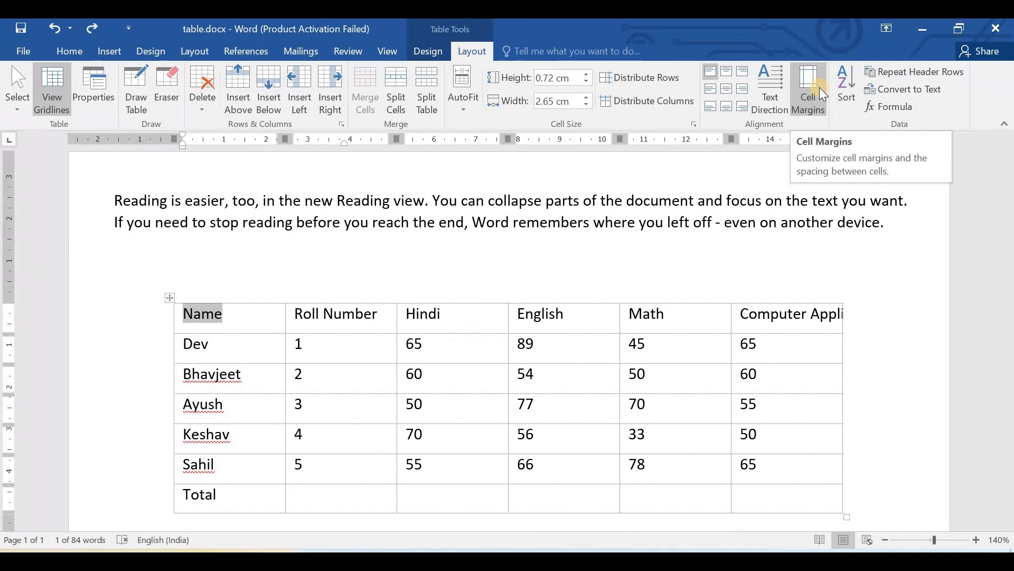
- With the insertion point in the Name cell, set the table's default top and bottom cell margins to 0.35 cm
{"action": "left_click", "coordinate": [164, 348]}
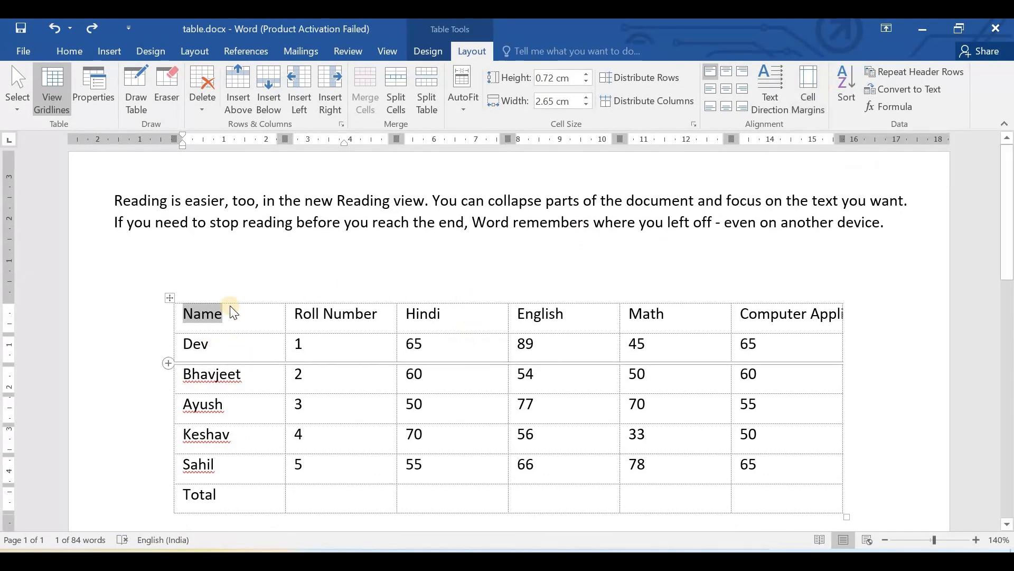
{"action": "left_click", "coordinate": [231, 297]}
{"action": "double_click", "coordinate": [199, 313]}
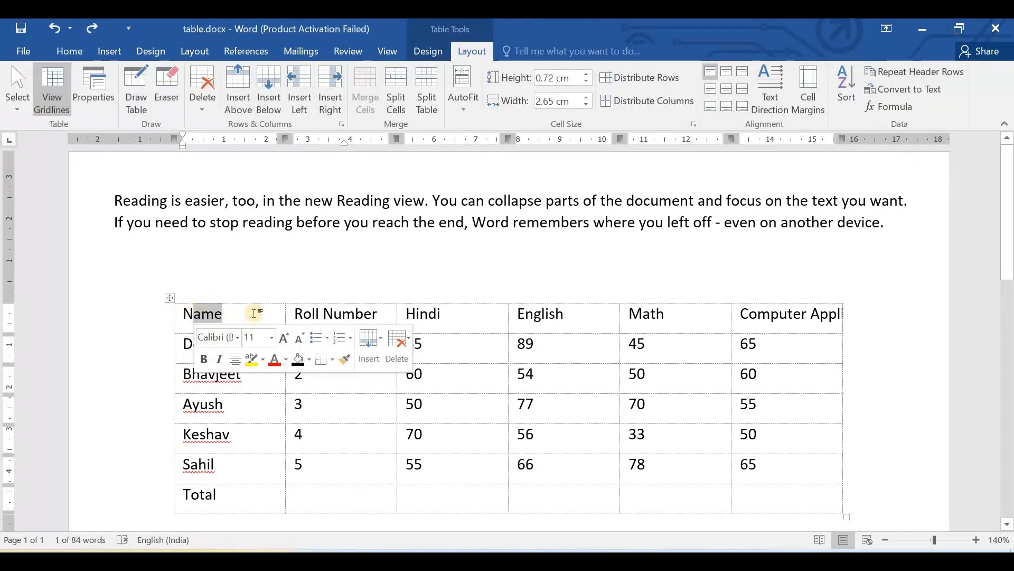
{"action": "key", "text": "Right"}
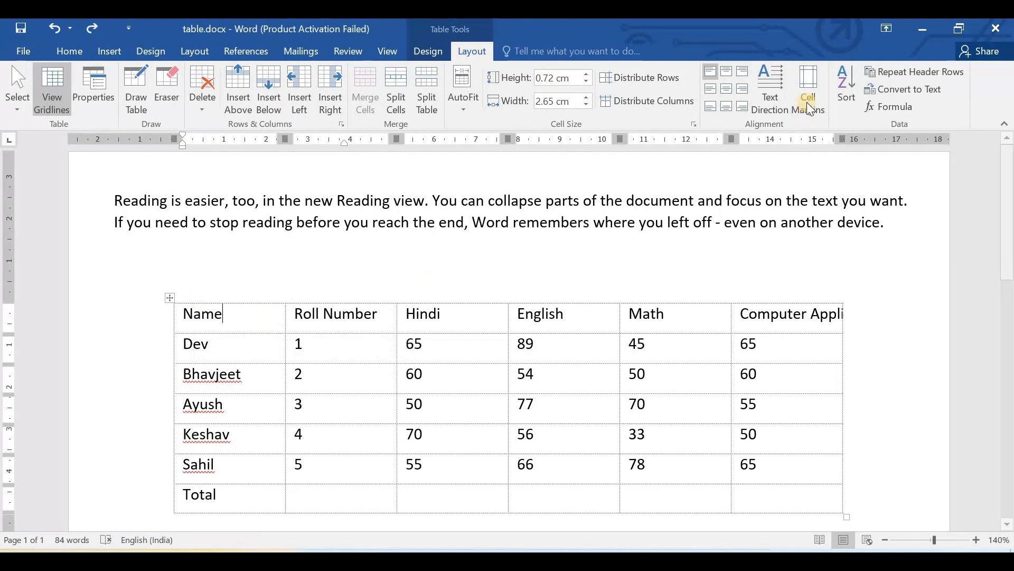
{"action": "left_click", "coordinate": [807, 103]}
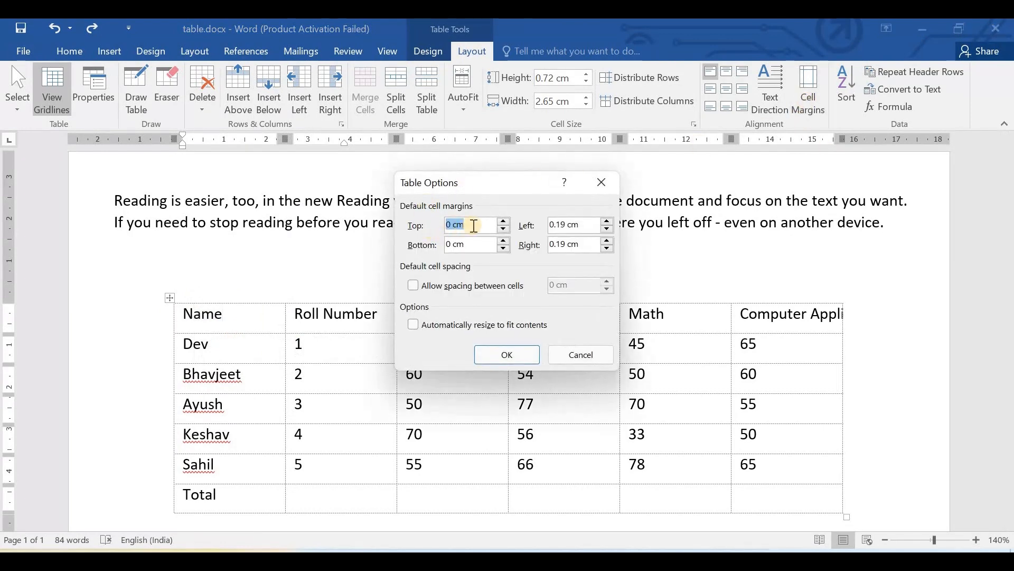
{"action": "left_click", "coordinate": [505, 224]}
{"action": "left_click", "coordinate": [505, 224]}
{"action": "left_click", "coordinate": [505, 224]}
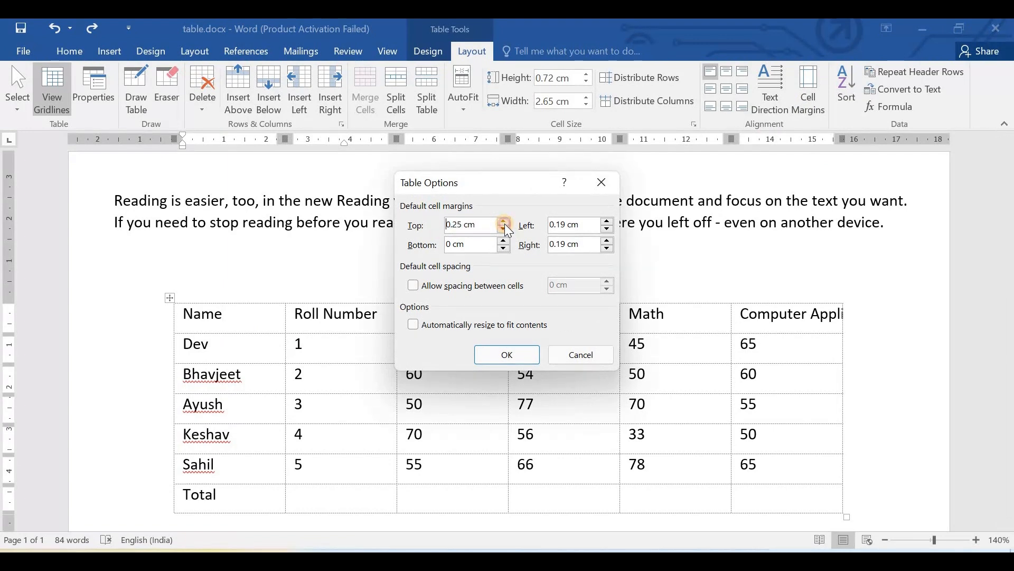
{"action": "left_click", "coordinate": [505, 241]}
{"action": "left_click", "coordinate": [505, 241]}
{"action": "left_click", "coordinate": [505, 241]}
{"action": "left_click", "coordinate": [505, 240]}
{"action": "left_click", "coordinate": [505, 240]}
{"action": "left_click", "coordinate": [506, 240]}
- Set the default left and right cell margins to 0.35 cm, apply the margins, and review the marks table
{"action": "left_click", "coordinate": [608, 221]}
{"action": "left_click", "coordinate": [607, 222]}
{"action": "left_click", "coordinate": [607, 221]}
{"action": "left_click", "coordinate": [607, 221]}
{"action": "left_click", "coordinate": [607, 240]}
{"action": "left_click", "coordinate": [607, 241]}
{"action": "left_click", "coordinate": [607, 240]}
{"action": "left_click", "coordinate": [607, 240]}
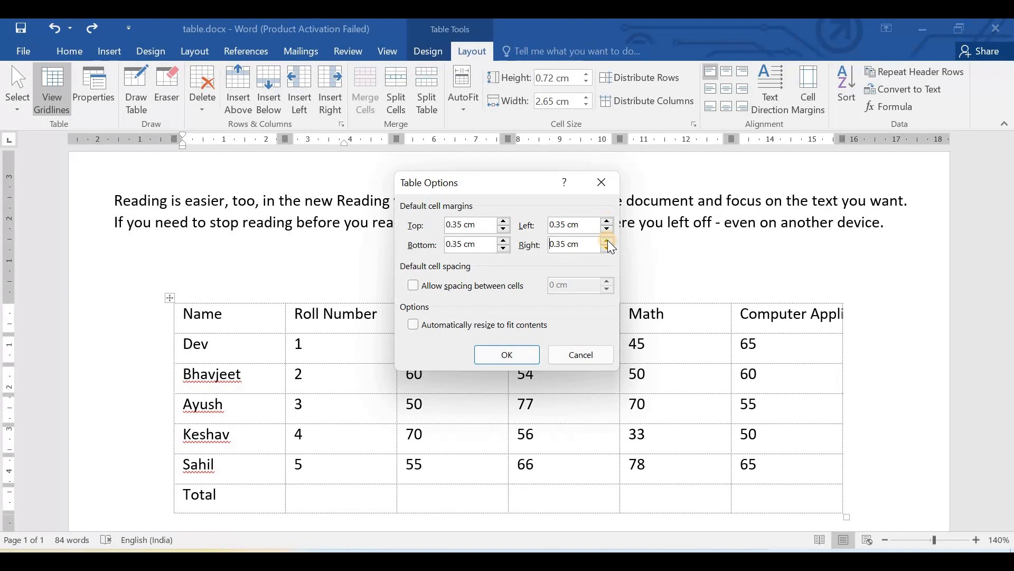
{"action": "left_click", "coordinate": [505, 355]}
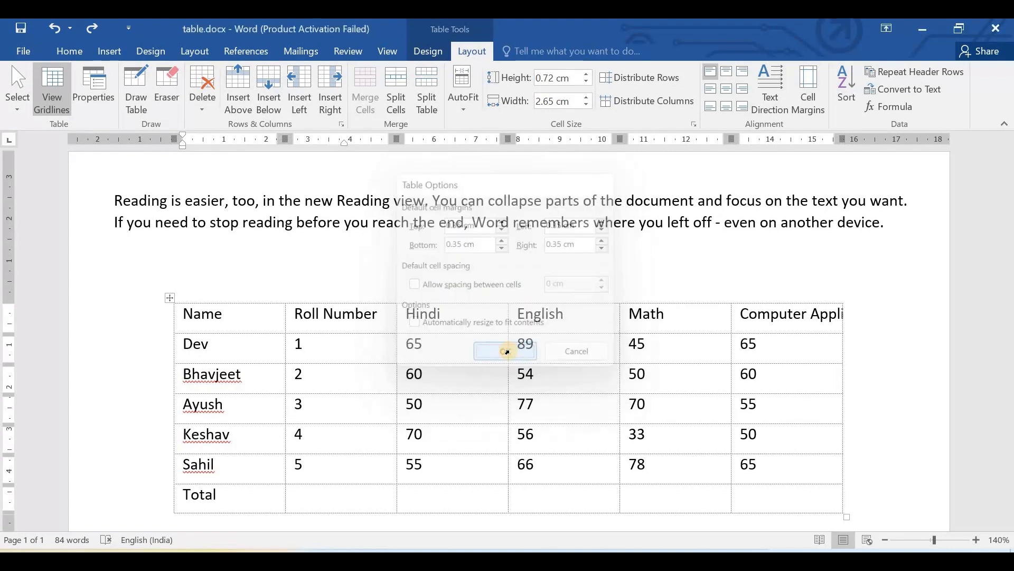
{"action": "scroll", "coordinate": [539, 357], "scroll_direction": "down", "scroll_amount": 3}
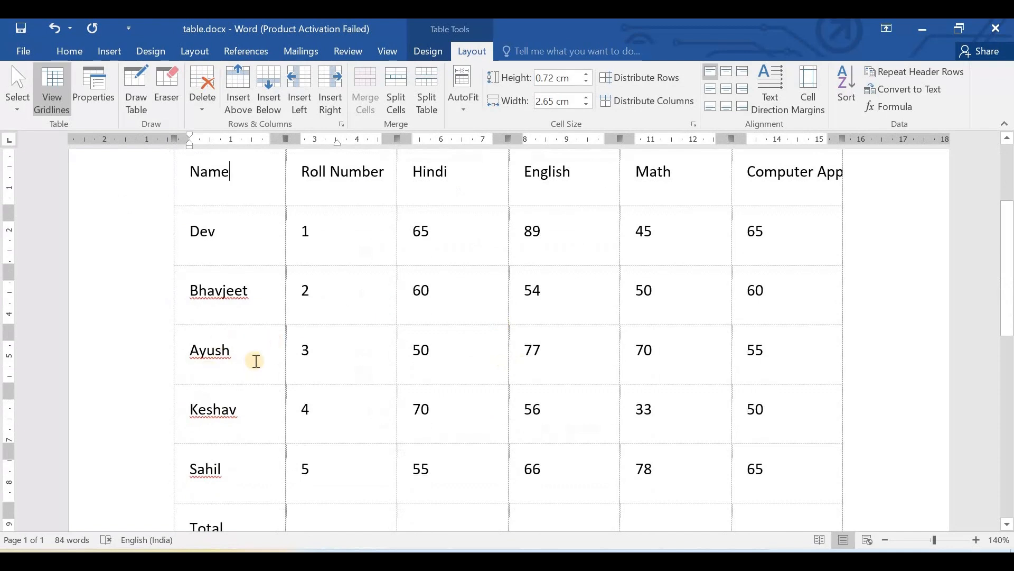
{"action": "scroll", "coordinate": [256, 359], "scroll_direction": "up", "scroll_amount": 3}
{"action": "scroll", "coordinate": [256, 359], "scroll_direction": "down", "scroll_amount": 5}
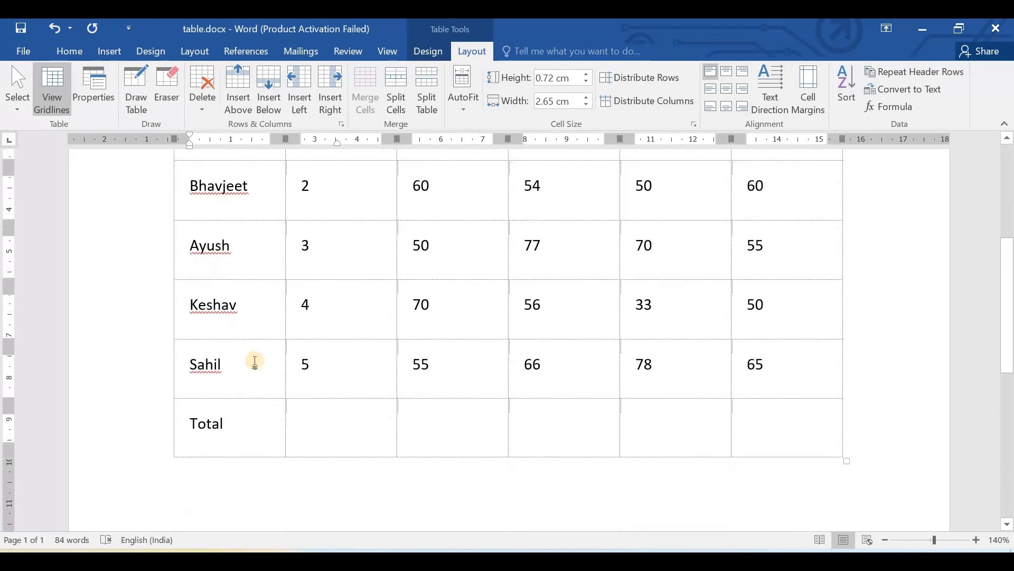
{"action": "scroll", "coordinate": [256, 360], "scroll_direction": "up", "scroll_amount": 5}
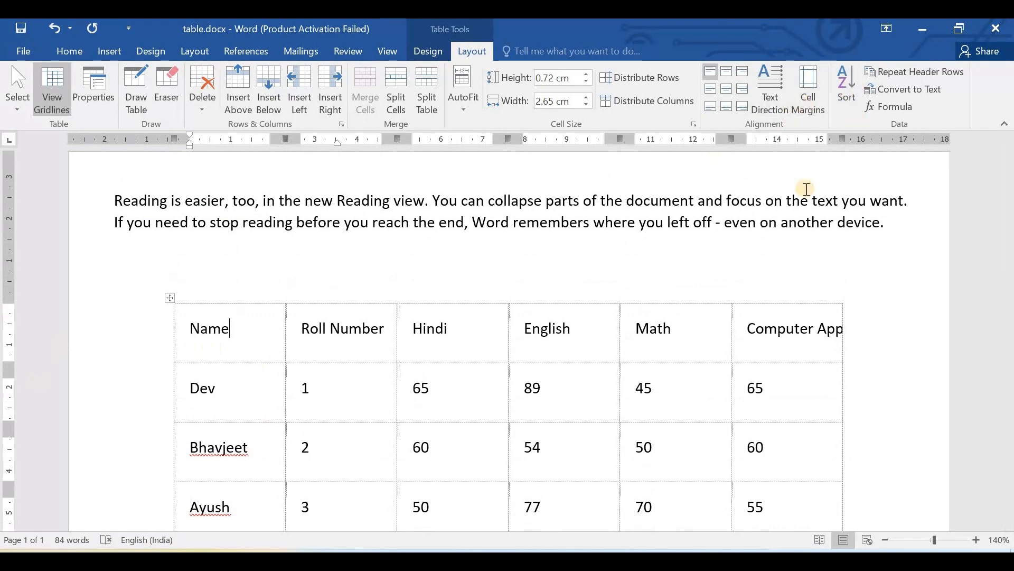
- Select the whole marks table and sort its rows by Name as text in ascending order, treating the first row as a header
{"action": "scroll", "coordinate": [805, 189], "scroll_direction": "down", "scroll_amount": 2}
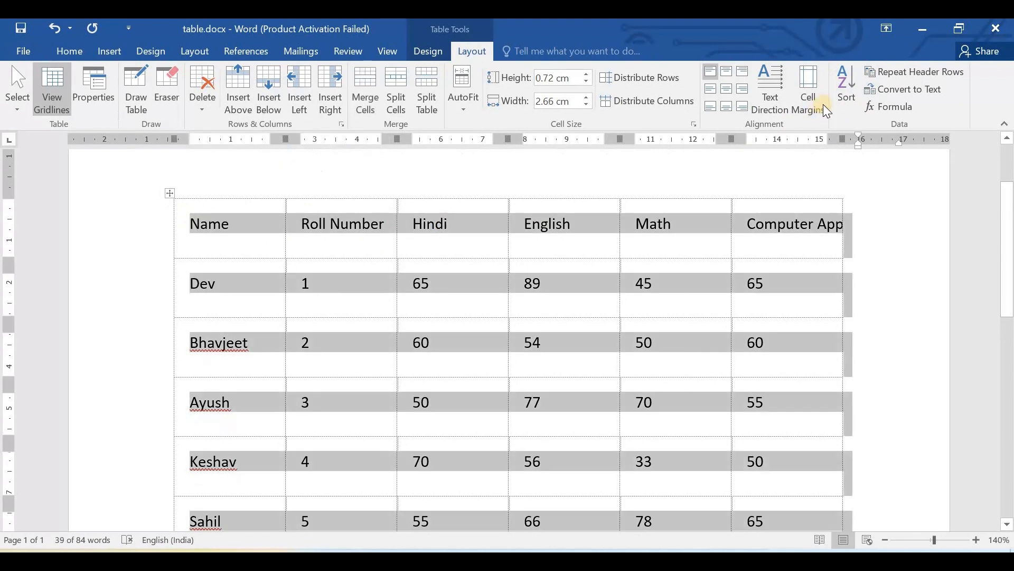
{"action": "left_click", "coordinate": [845, 84]}
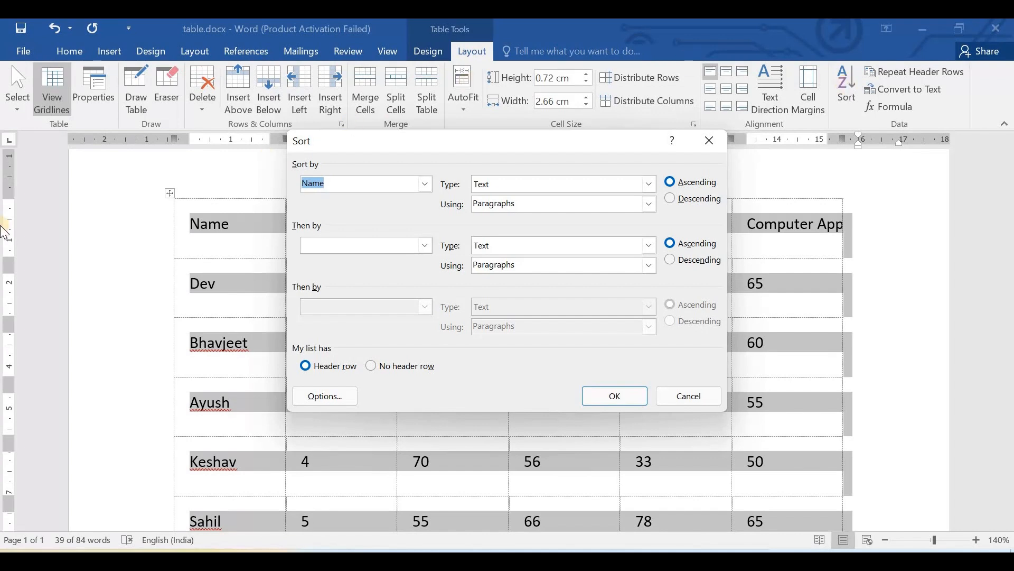
{"action": "left_click", "coordinate": [425, 185]}
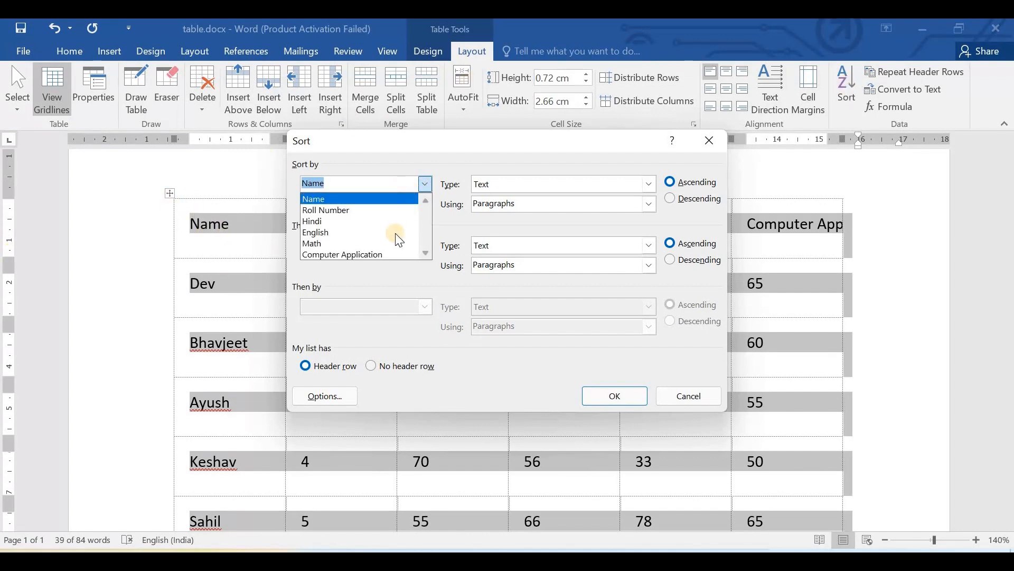
{"action": "left_click", "coordinate": [401, 202]}
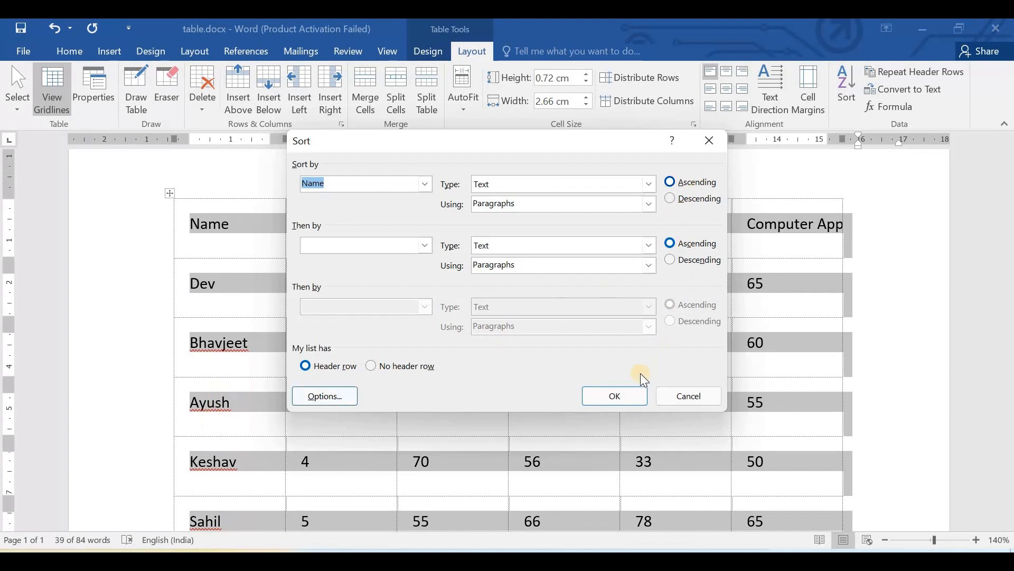
{"action": "left_click", "coordinate": [626, 396]}
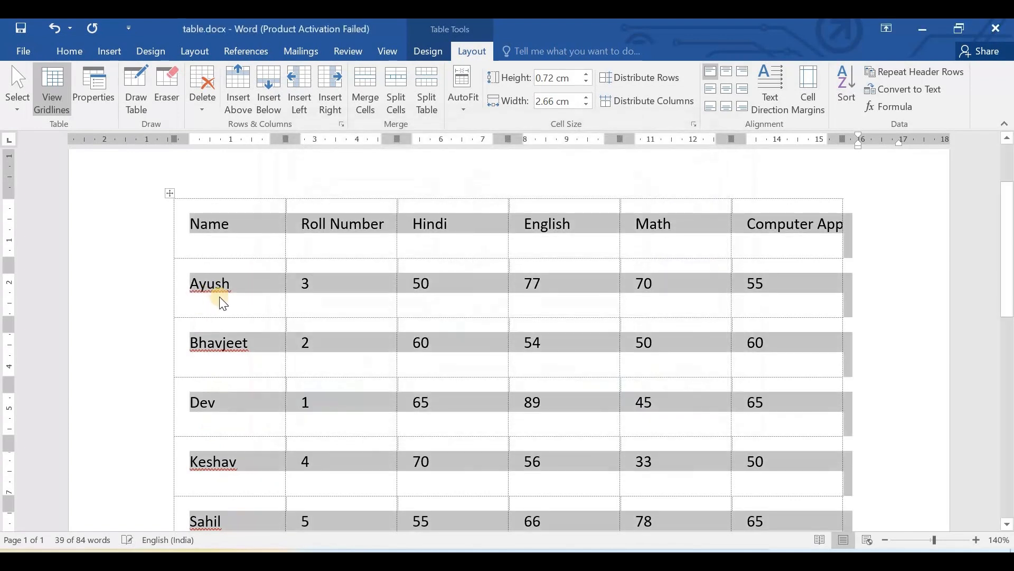
{"action": "scroll", "coordinate": [226, 188], "scroll_direction": "down", "scroll_amount": 1}
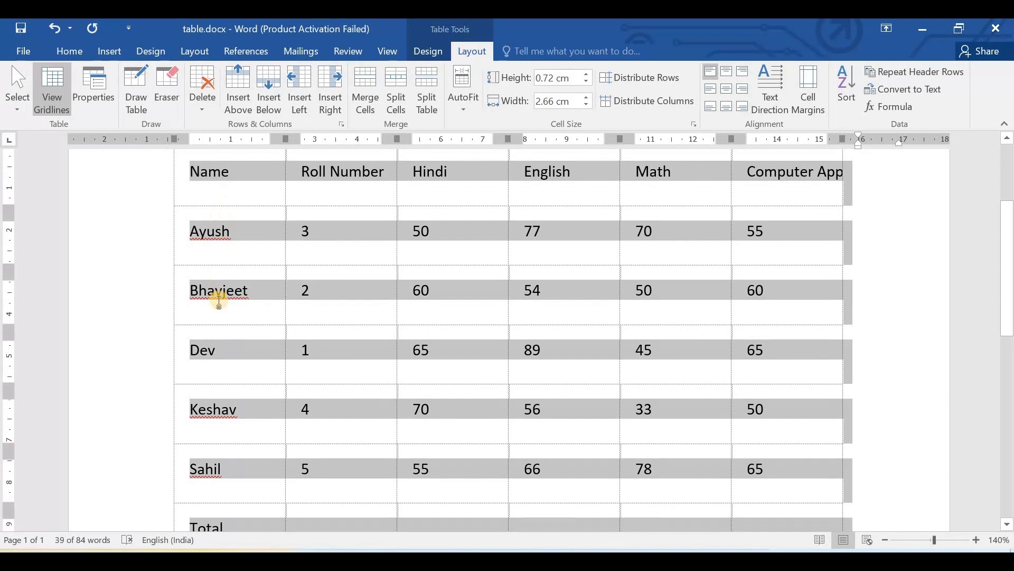
{"action": "scroll", "coordinate": [220, 311], "scroll_direction": "down", "scroll_amount": 1}
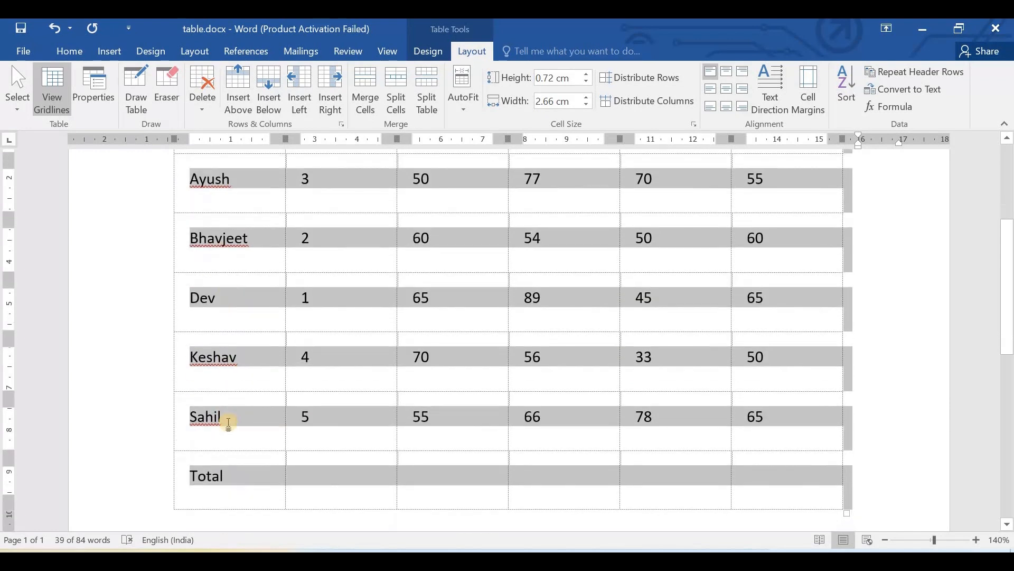
- Sort the marks table's rows by Name as text in descending order, keeping the first row as the header
{"action": "scroll", "coordinate": [766, 168], "scroll_direction": "up", "scroll_amount": 3}
{"action": "left_click", "coordinate": [847, 84]}
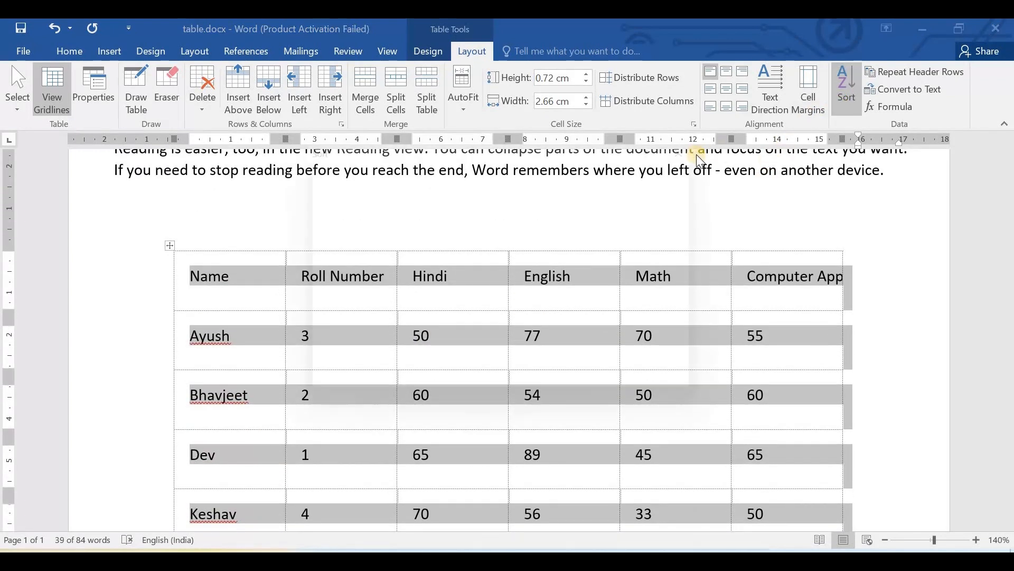
{"action": "left_click", "coordinate": [681, 199]}
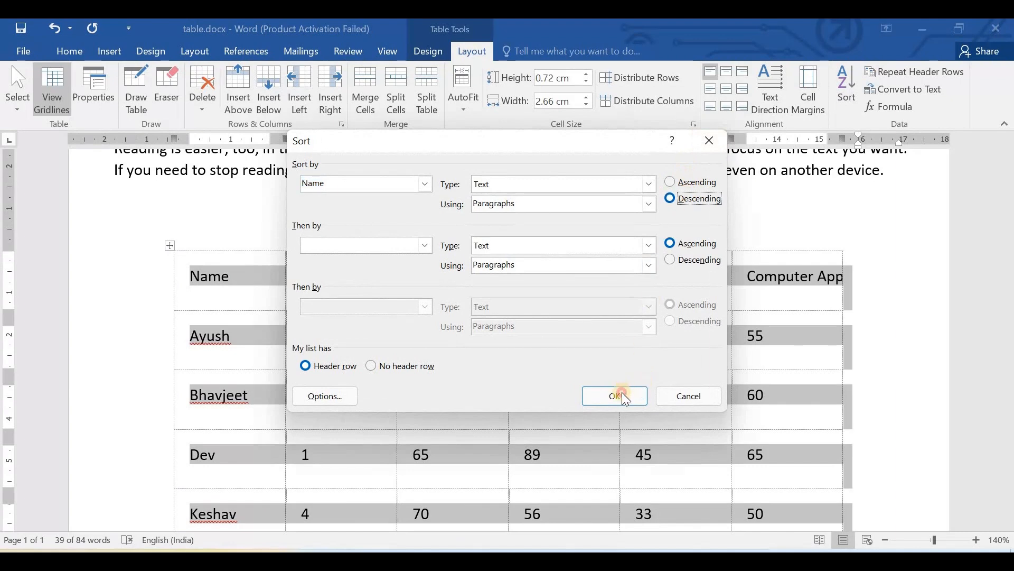
{"action": "left_click", "coordinate": [618, 393]}
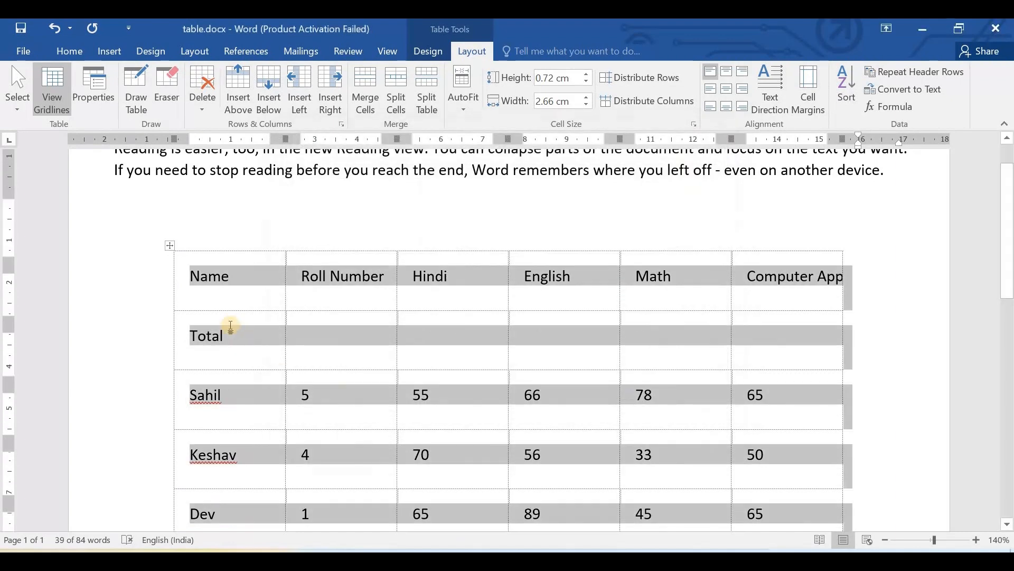
{"action": "scroll", "coordinate": [227, 328], "scroll_direction": "down", "scroll_amount": 3}
{"action": "scroll", "coordinate": [265, 285], "scroll_direction": "up", "scroll_amount": 3}
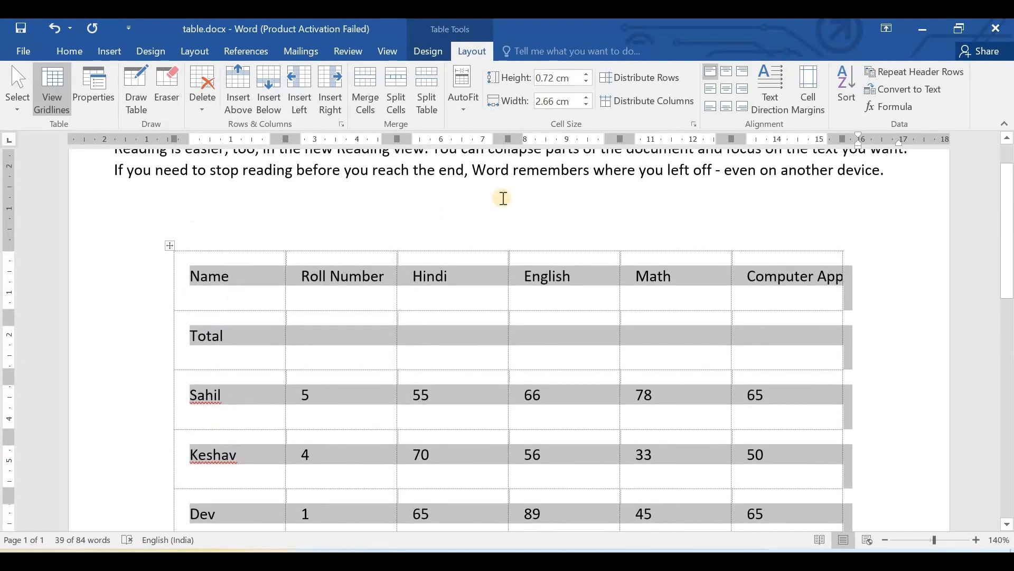
- Undo the descending sort of the marks table and clear the table selection
{"action": "left_click", "coordinate": [471, 205]}
{"action": "key", "text": "ctrl+z"}
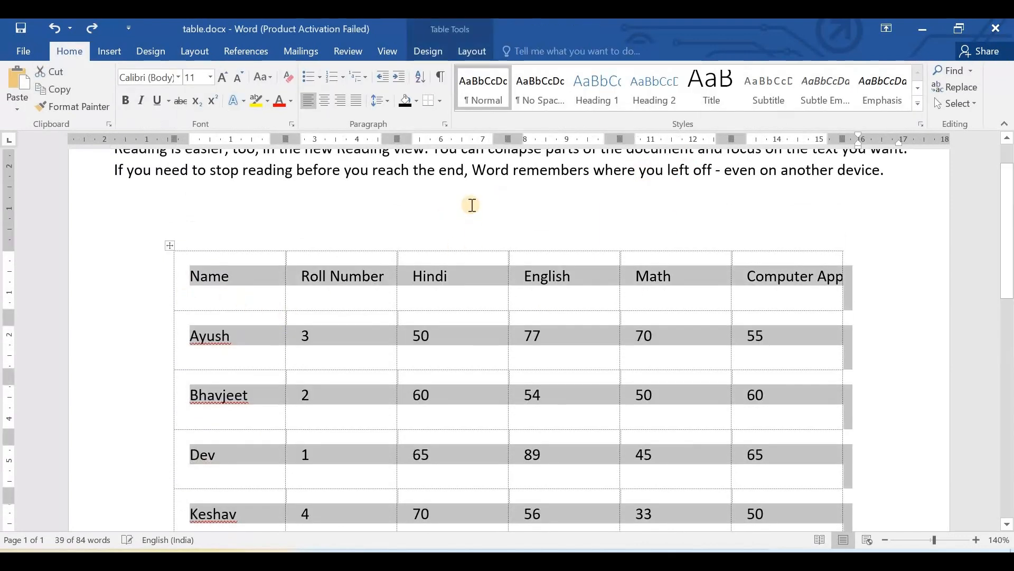
{"action": "scroll", "coordinate": [470, 204], "scroll_direction": "down", "scroll_amount": 4}
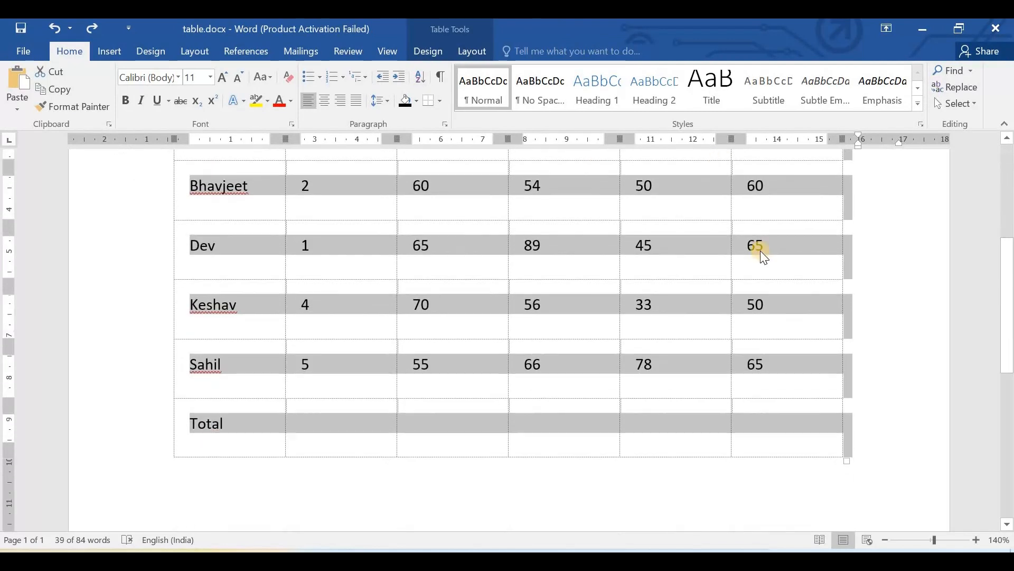
{"action": "left_click", "coordinate": [892, 271]}
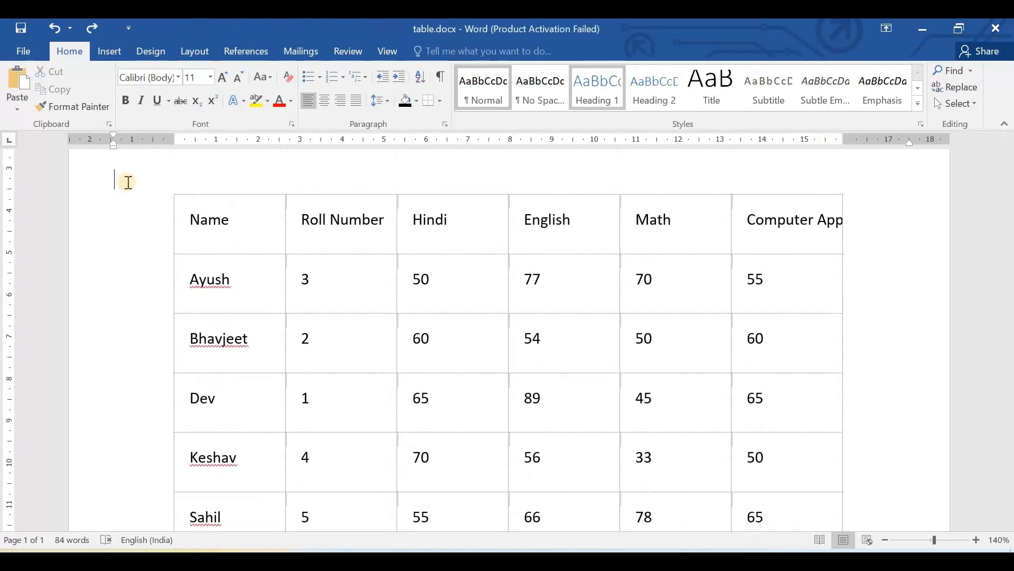
- Select the whole marks table, examine the description of the Repeat Header Rows option, and select the heading cells
{"action": "left_click", "coordinate": [171, 189]}
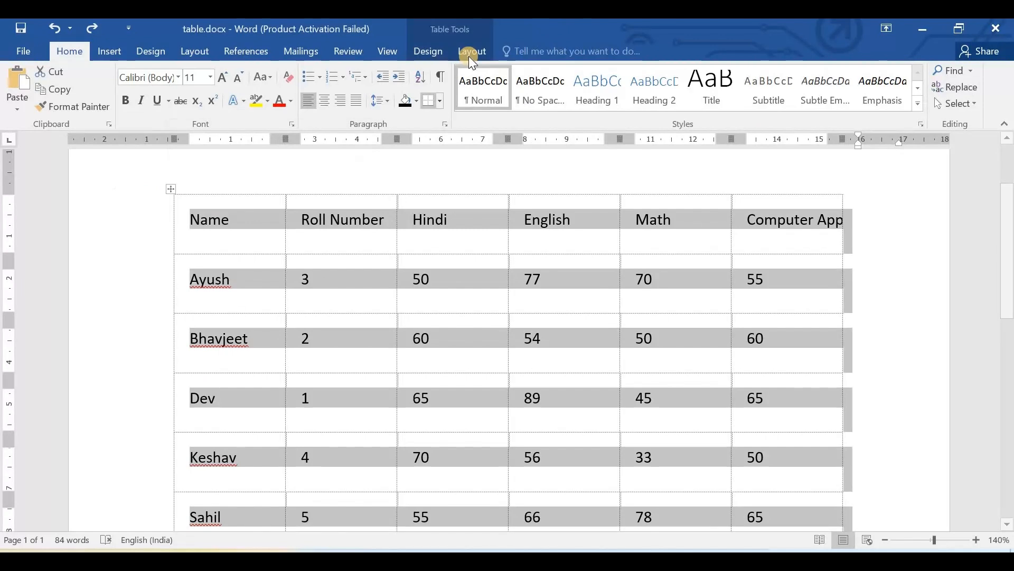
{"action": "left_click", "coordinate": [468, 56]}
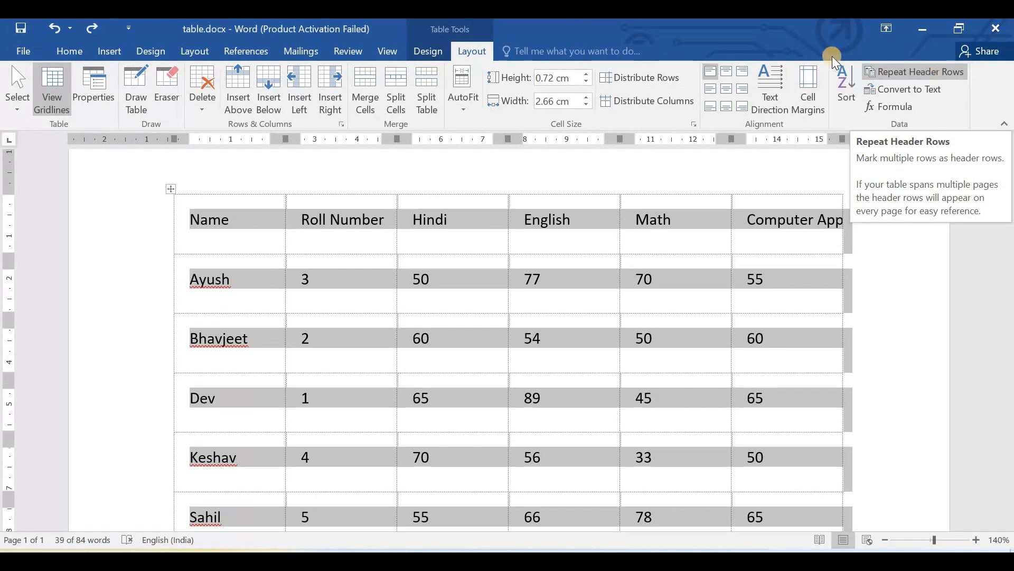
{"action": "left_click", "coordinate": [412, 290]}
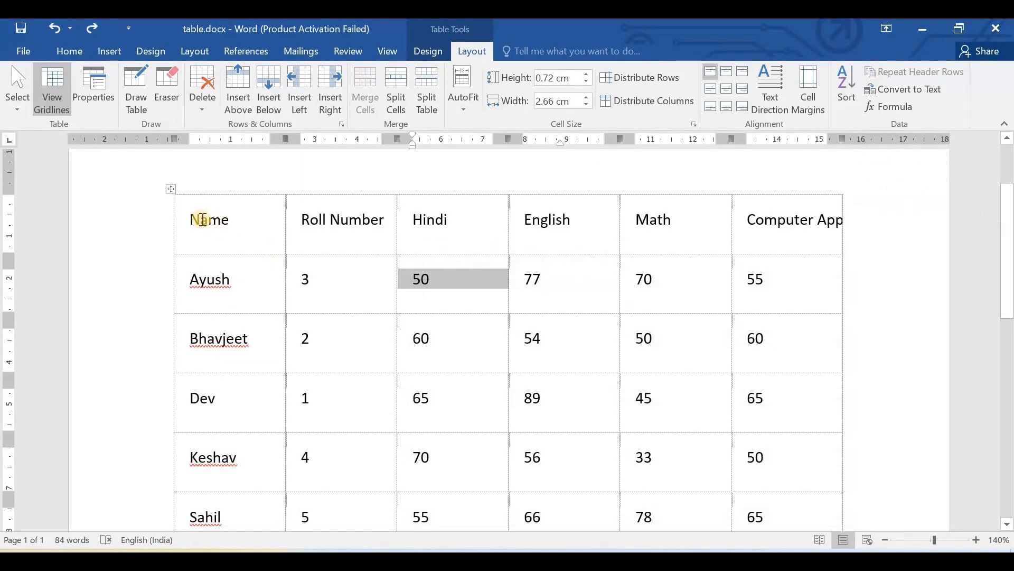
{"action": "left_click_drag", "start_coordinate": [200, 221], "coordinate": [698, 229]}
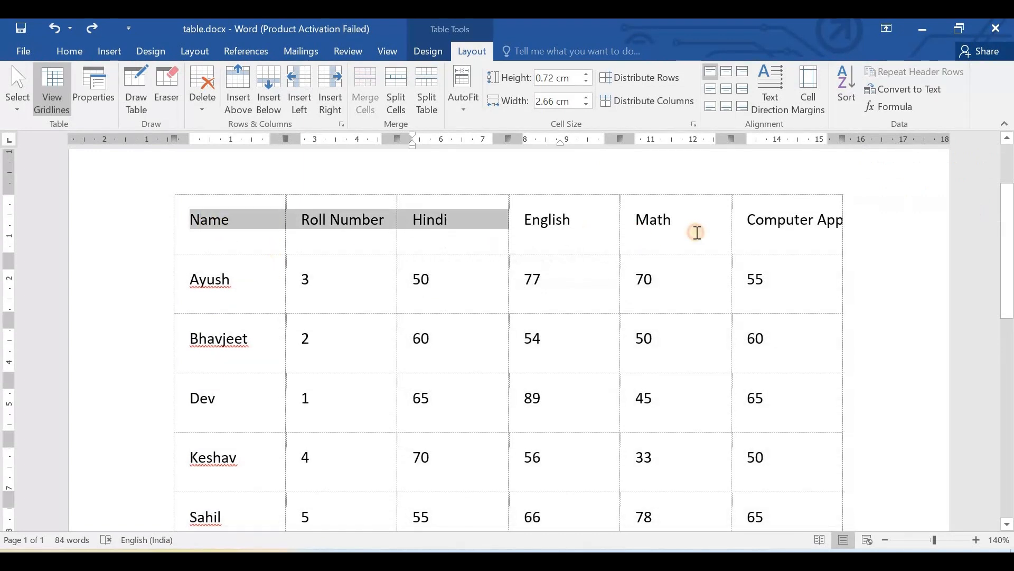
- Undo the marks table's earlier sorting, cell margin, alignment and column distribution changes
{"action": "key", "text": "ctrl+z"}
{"action": "key", "text": "ctrl+z"}
{"action": "key", "text": "ctrl+z"}
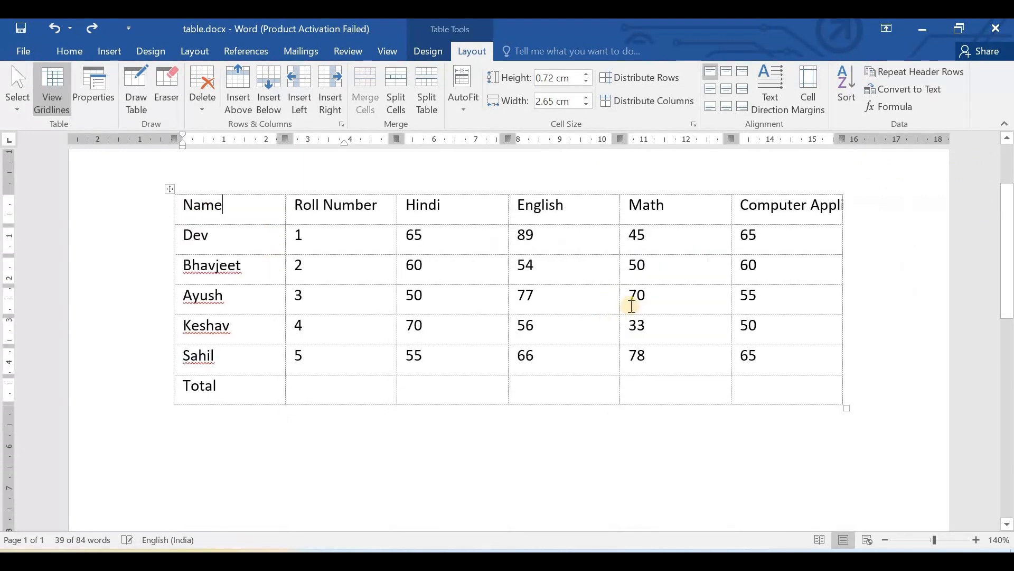
{"action": "key", "text": "ctrl+z"}
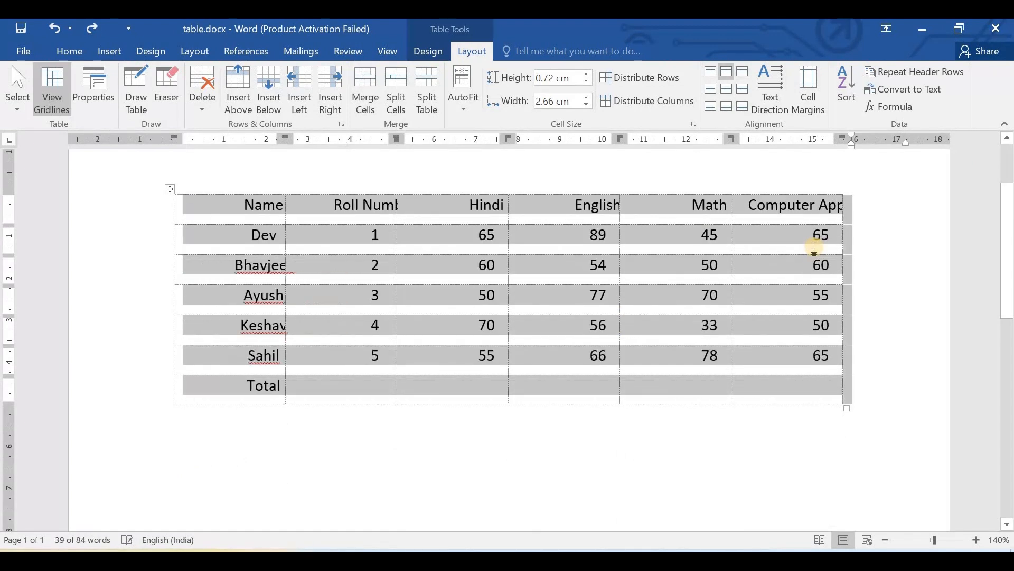
{"action": "key", "text": "ctrl+z"}
{"action": "key", "text": "ctrl+z"}
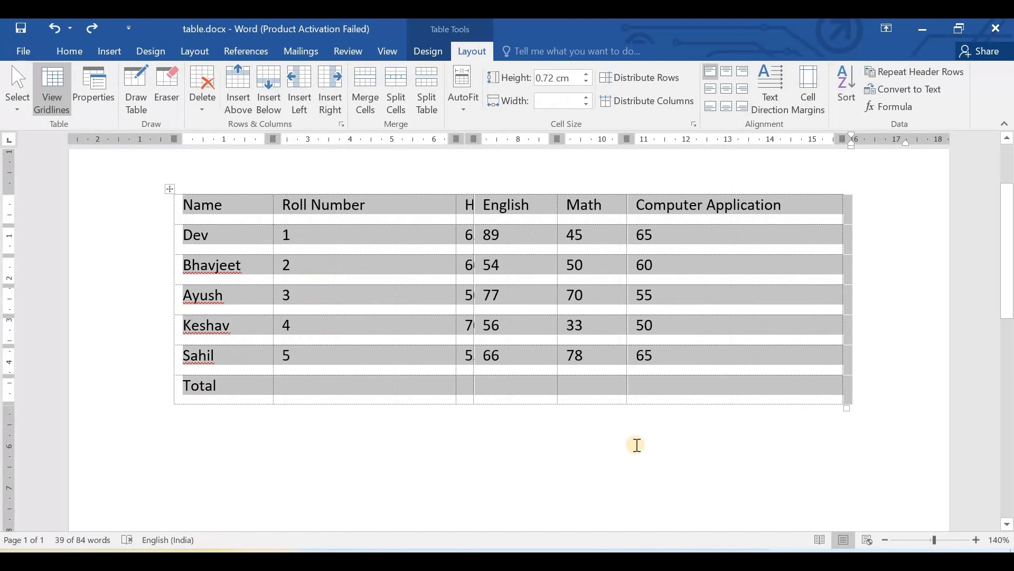
- Make the marks table's header row bold and try to adjust the Hindi column's boundary
{"action": "left_click", "coordinate": [588, 415]}
{"action": "left_click_drag", "start_coordinate": [181, 202], "coordinate": [760, 204]}
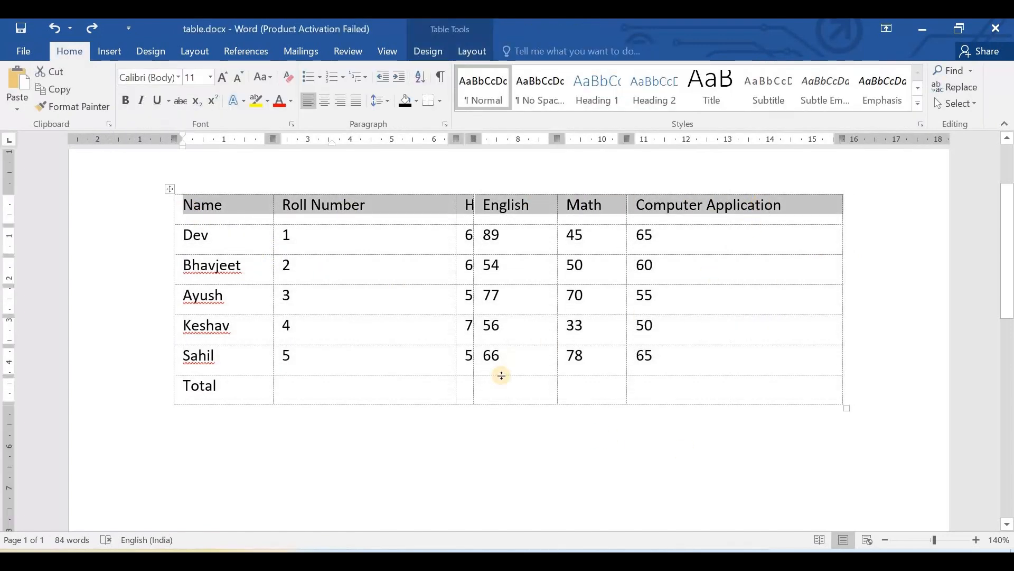
{"action": "key", "text": "ctrl+b"}
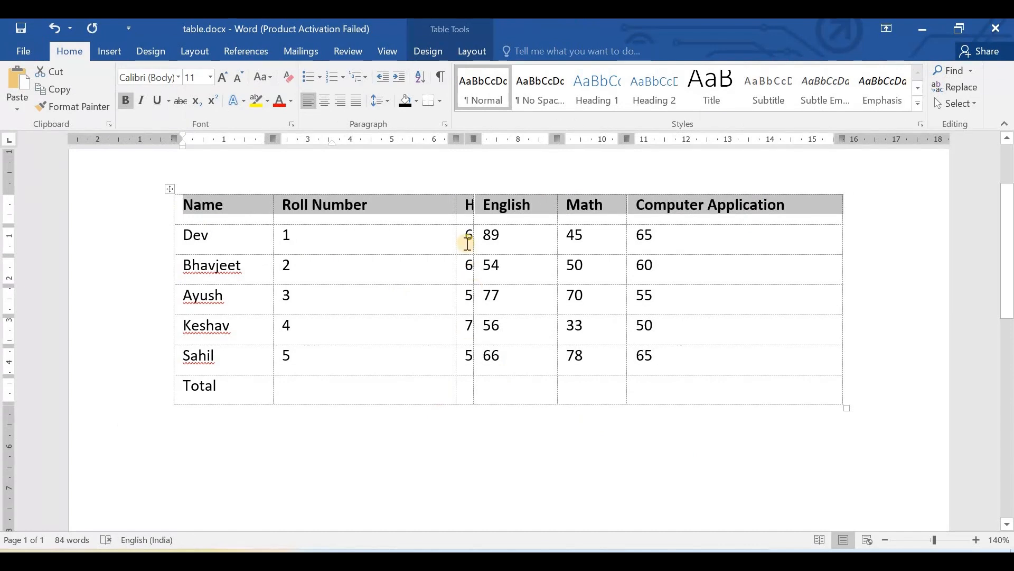
{"action": "left_click", "coordinate": [471, 205]}
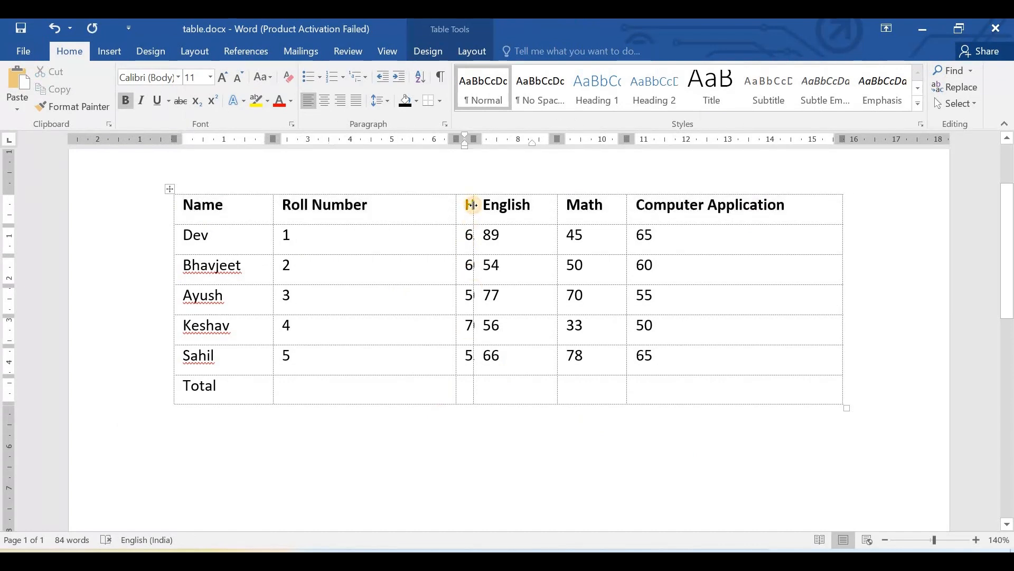
{"action": "mouse_move", "coordinate": [475, 207]}
{"action": "left_mouse_down"}
{"action": "mouse_move", "coordinate": [507, 206]}
{"action": "mouse_move", "coordinate": [468, 203]}
{"action": "left_mouse_up"}
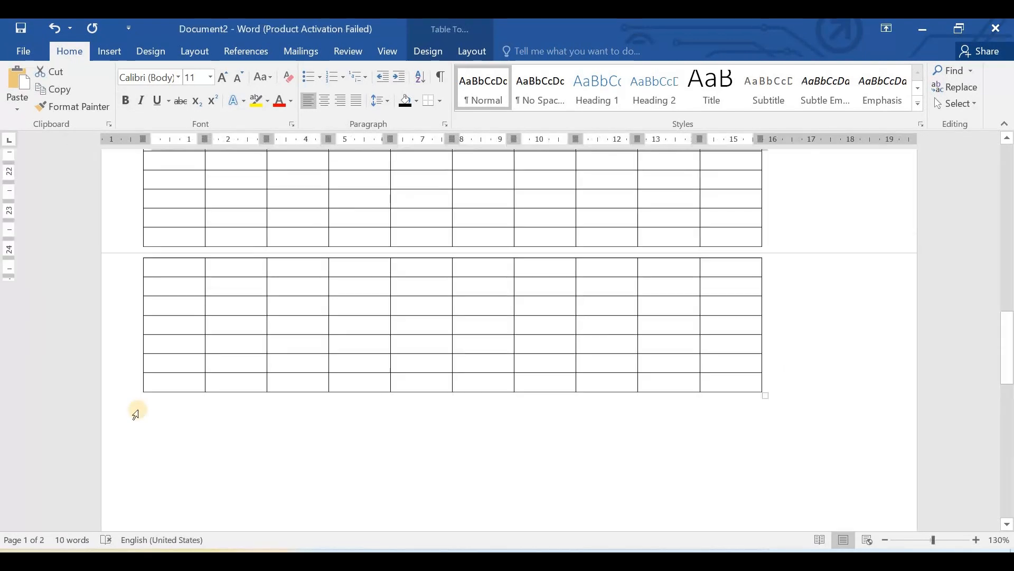
- Switch to Document2 and replace the first column heading of its multi-page table with "Column1"
{"action": "scroll", "coordinate": [295, 322], "scroll_direction": "up", "scroll_amount": 5}
{"action": "left_click", "coordinate": [296, 320]}
{"action": "scroll", "coordinate": [357, 285], "scroll_direction": "up", "scroll_amount": 8}
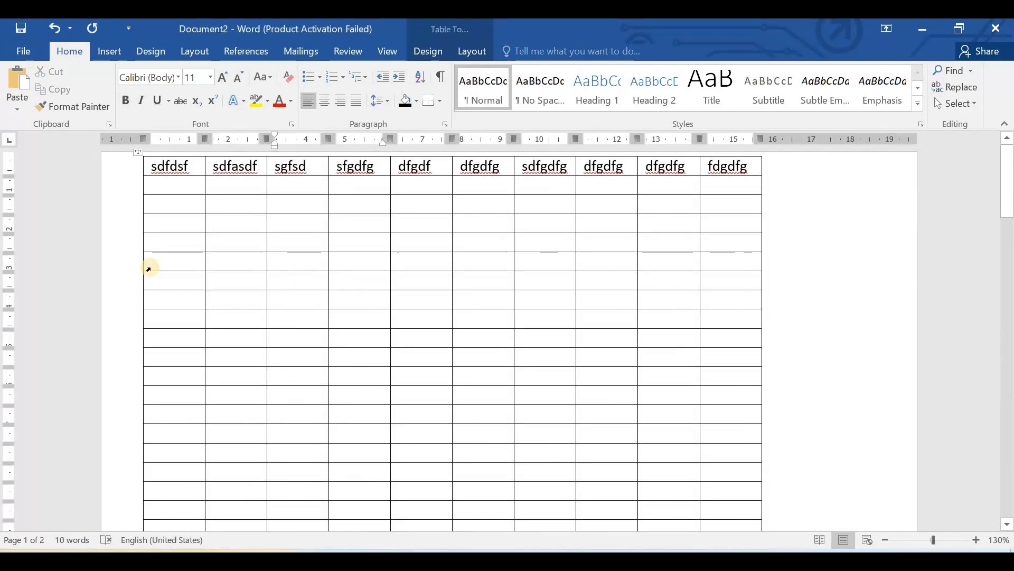
{"action": "left_click_drag", "start_coordinate": [190, 166], "coordinate": [146, 168]}
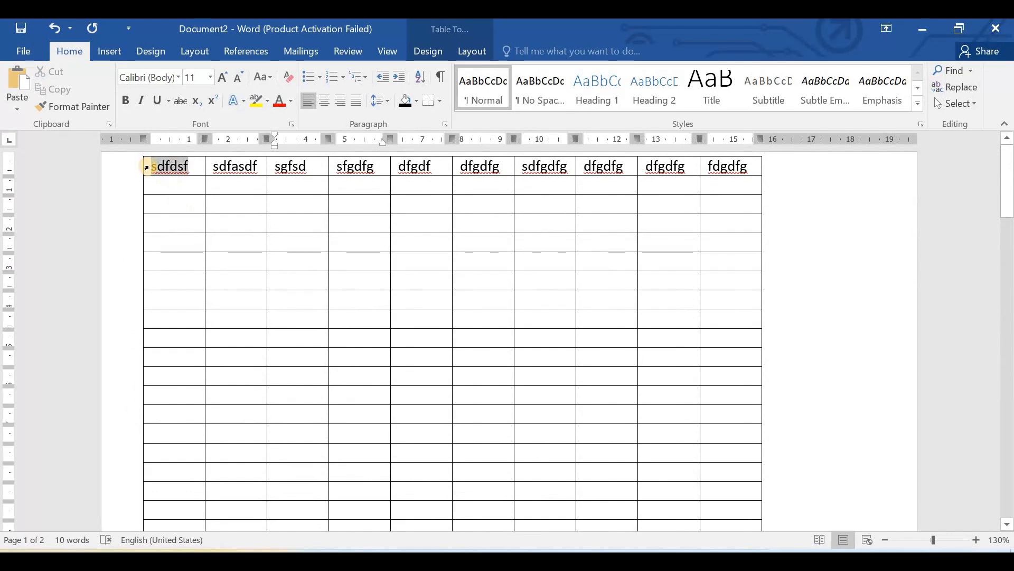
{"action": "type", "text": "Column1"}
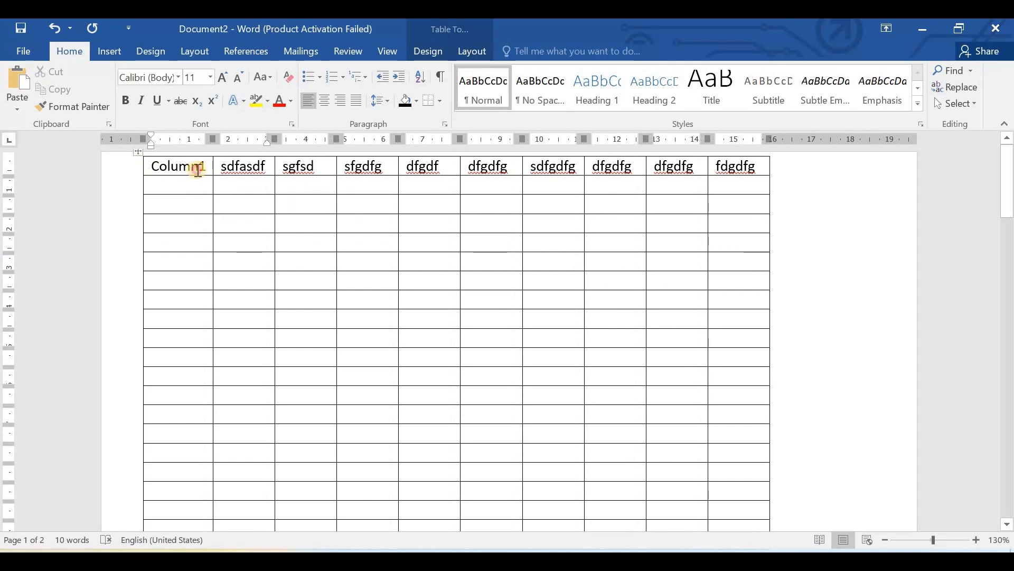
- Copy the Column1 heading over the second column's heading and change it to "Column2"
{"action": "double_click", "coordinate": [152, 166]}
{"action": "key", "text": "ctrl+c"}
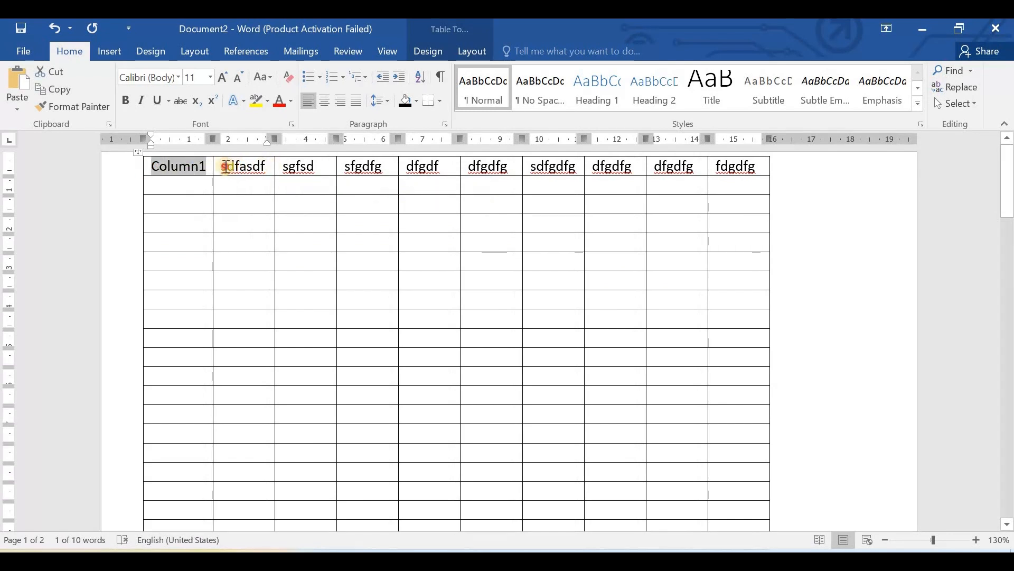
{"action": "double_click", "coordinate": [221, 167]}
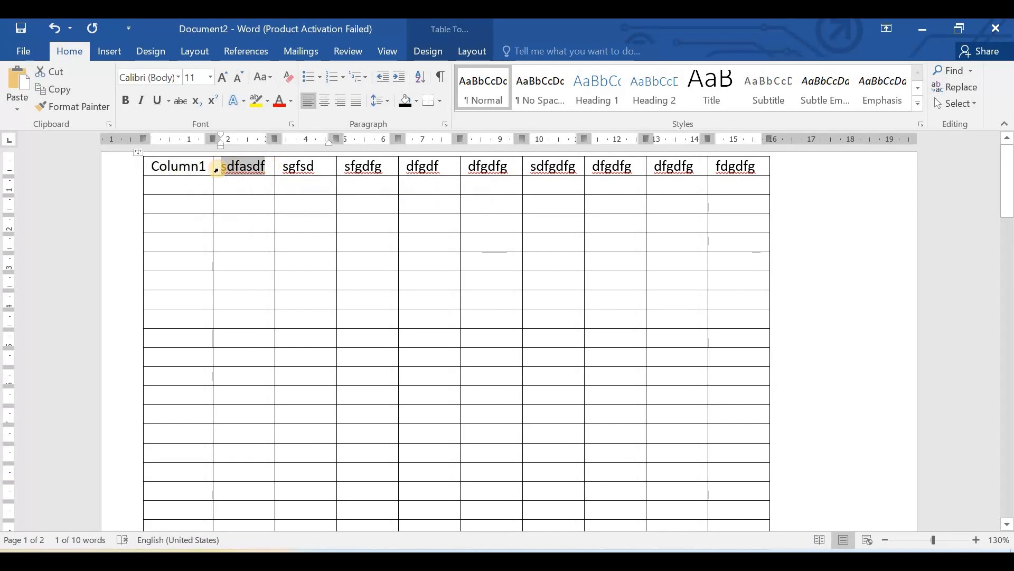
{"action": "key", "text": "ctrl+v"}
{"action": "key", "text": "BackSpace"}
{"action": "type", "text": "2"}
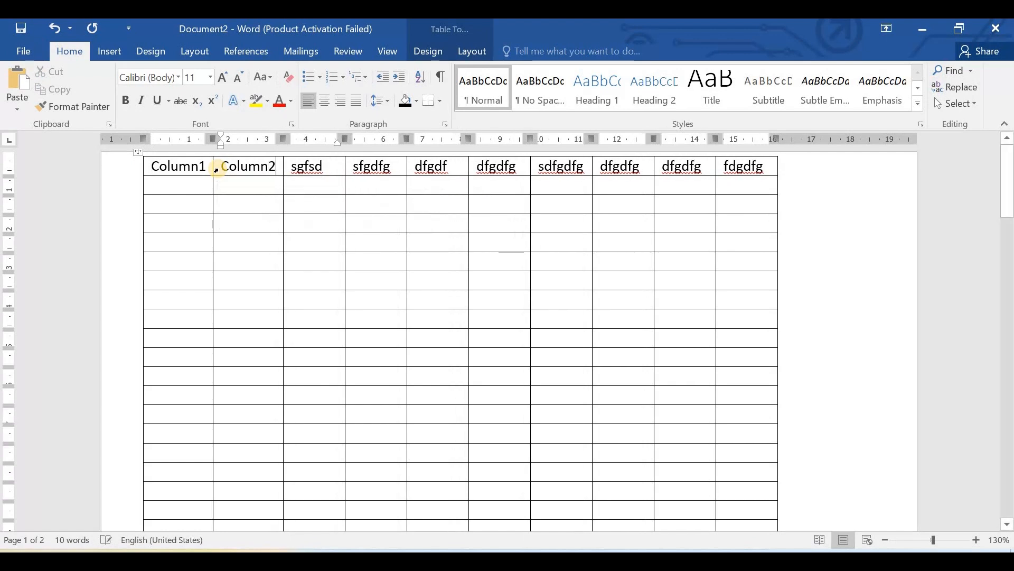
- Select the entire heading row of the multi-page table and turn on Repeat Header Rows
{"action": "left_click", "coordinate": [141, 174]}
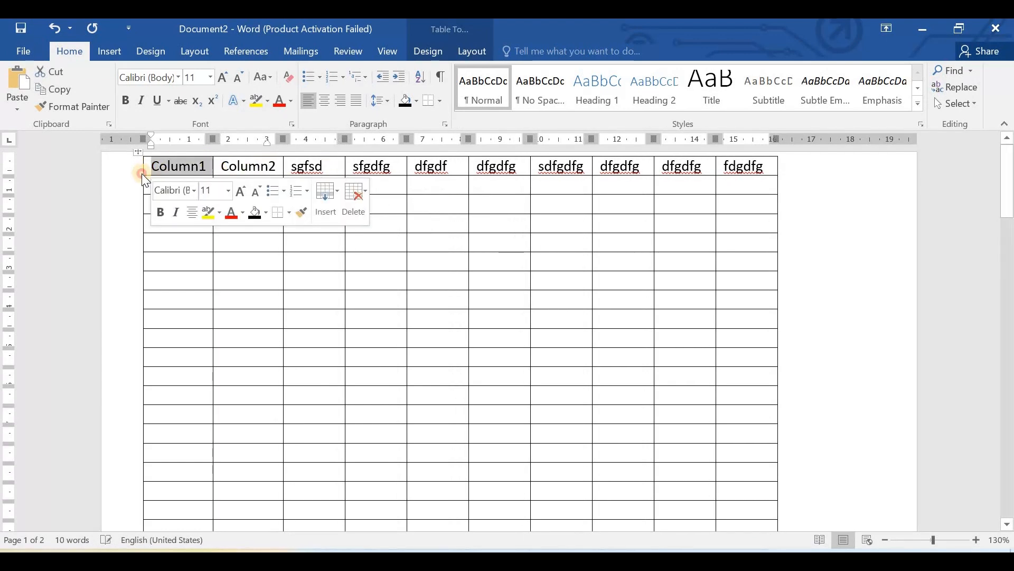
{"action": "left_click", "coordinate": [133, 178], "text": "ctrl"}
{"action": "left_click_drag", "start_coordinate": [313, 162], "coordinate": [740, 167]}
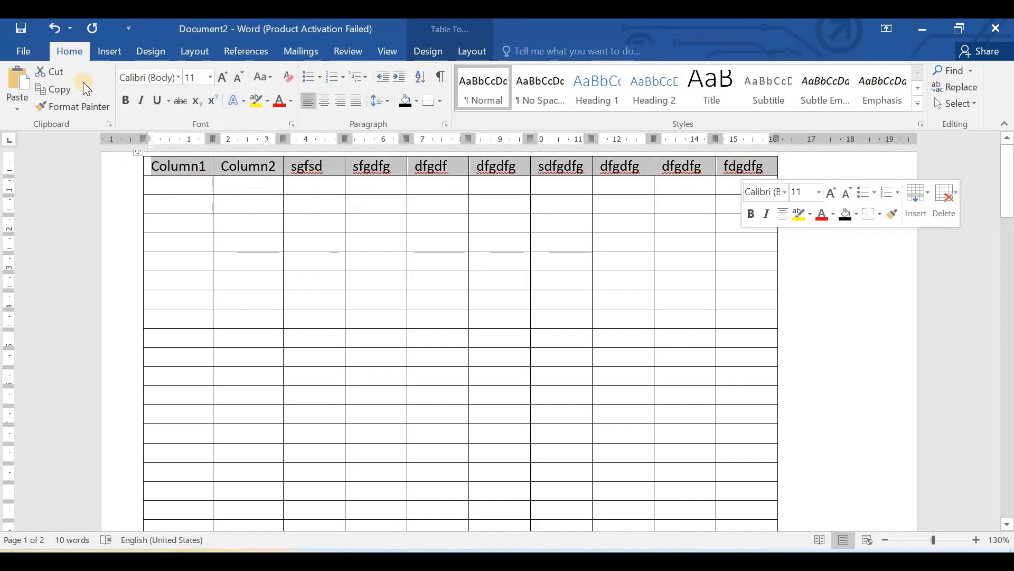
{"action": "left_click", "coordinate": [433, 48]}
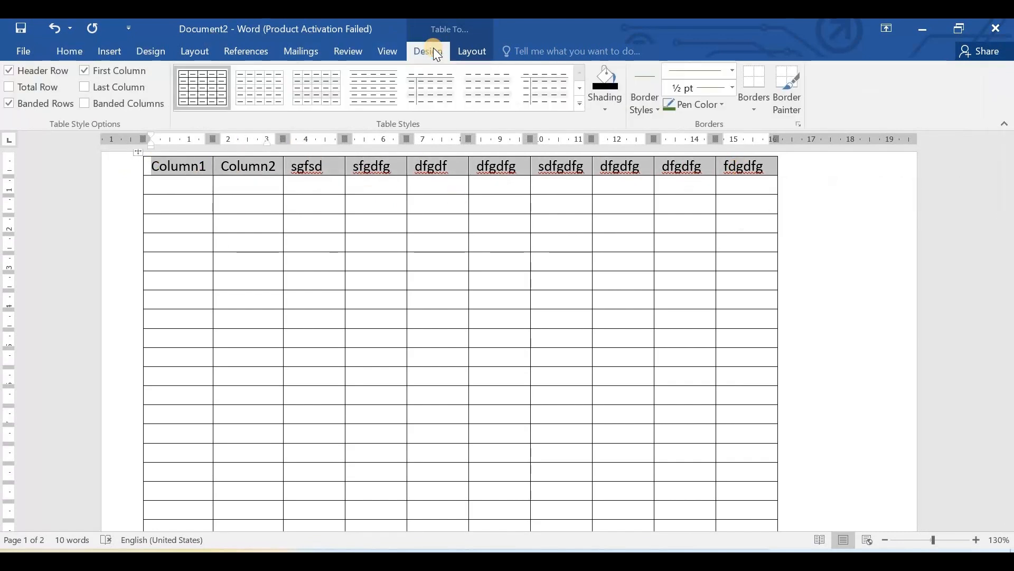
{"action": "left_click", "coordinate": [472, 50]}
{"action": "left_click", "coordinate": [903, 73]}
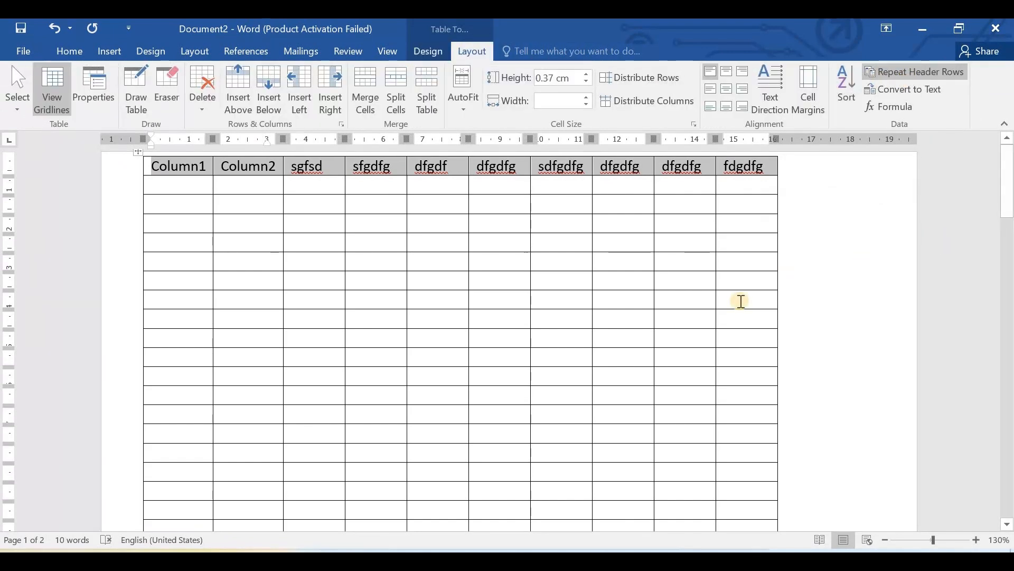
- Check the top of the table on the second page, then review both pages in print preview and return
{"action": "scroll", "coordinate": [741, 301], "scroll_direction": "down", "scroll_amount": 20}
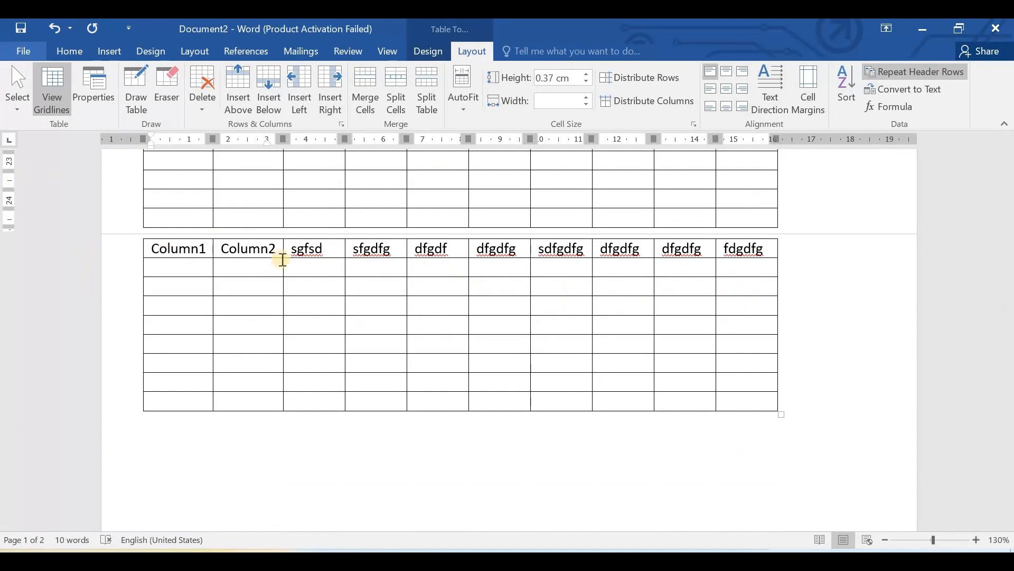
{"action": "left_click", "coordinate": [22, 50]}
{"action": "left_click", "coordinate": [31, 208]}
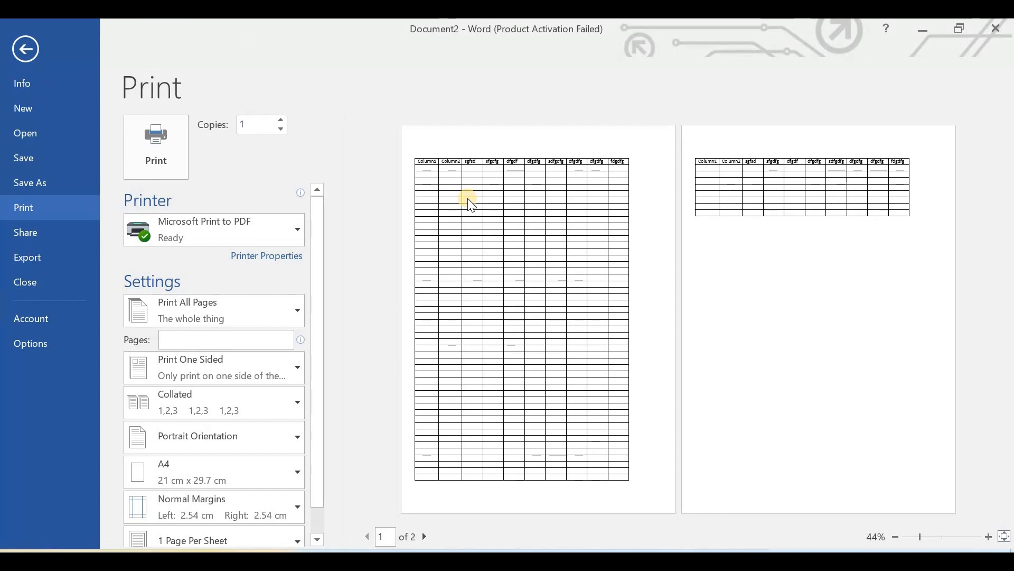
{"action": "left_click", "coordinate": [26, 49]}
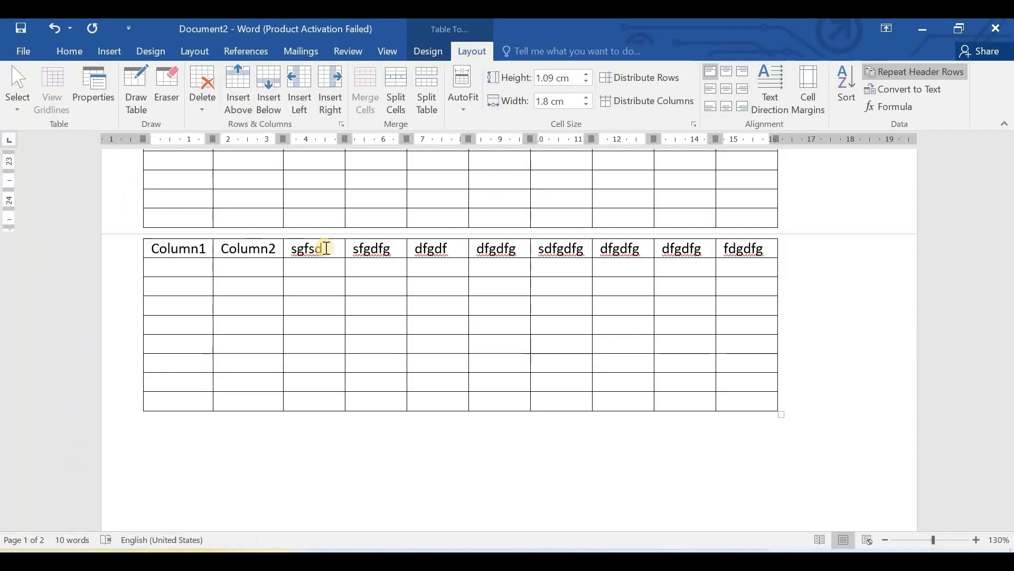
- Turn off Repeat Header Rows for the table's heading row and check both pages in print preview
{"action": "left_click", "coordinate": [884, 74]}
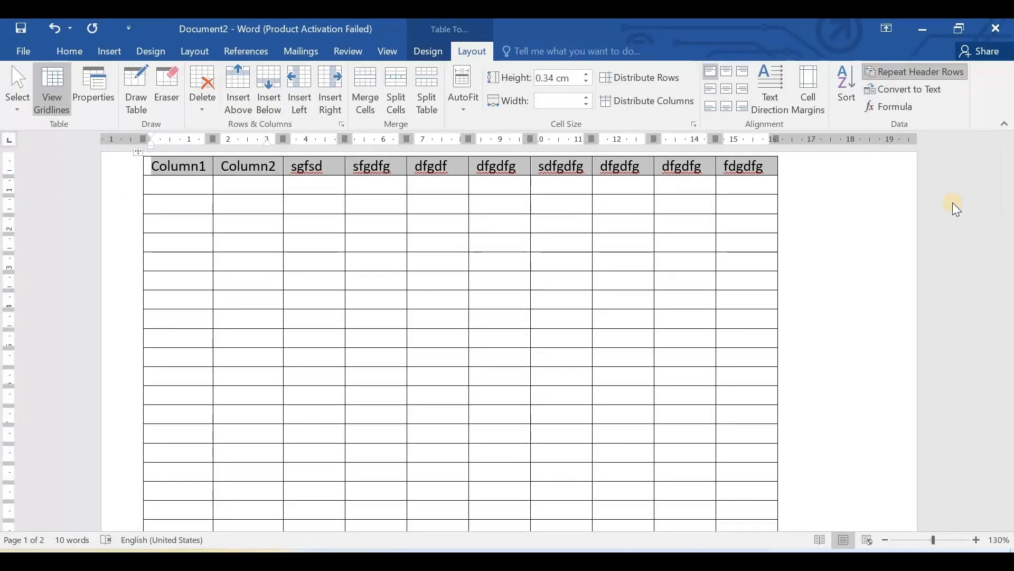
{"action": "scroll", "coordinate": [334, 259], "scroll_direction": "down", "scroll_amount": 10}
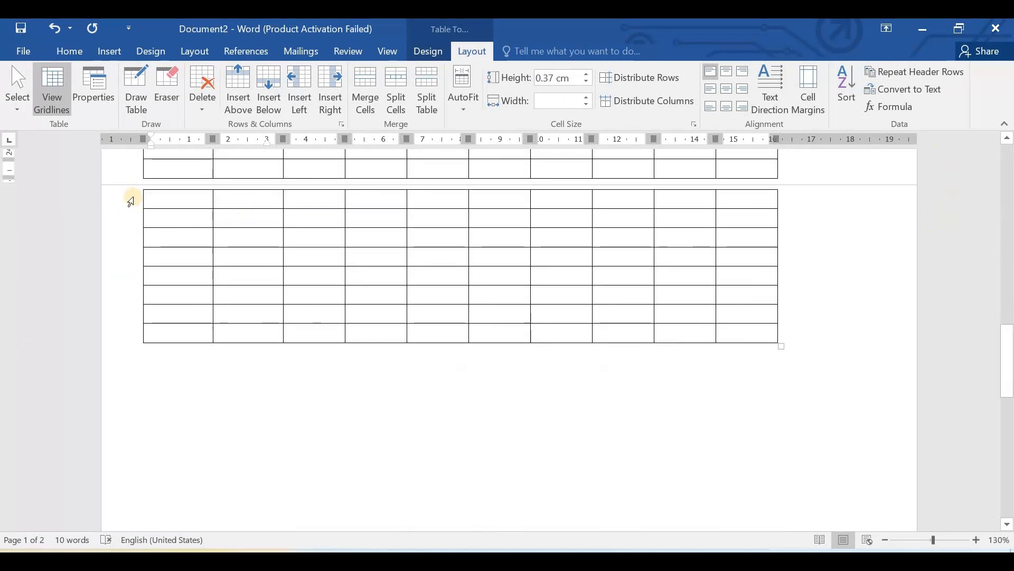
{"action": "left_click", "coordinate": [22, 56]}
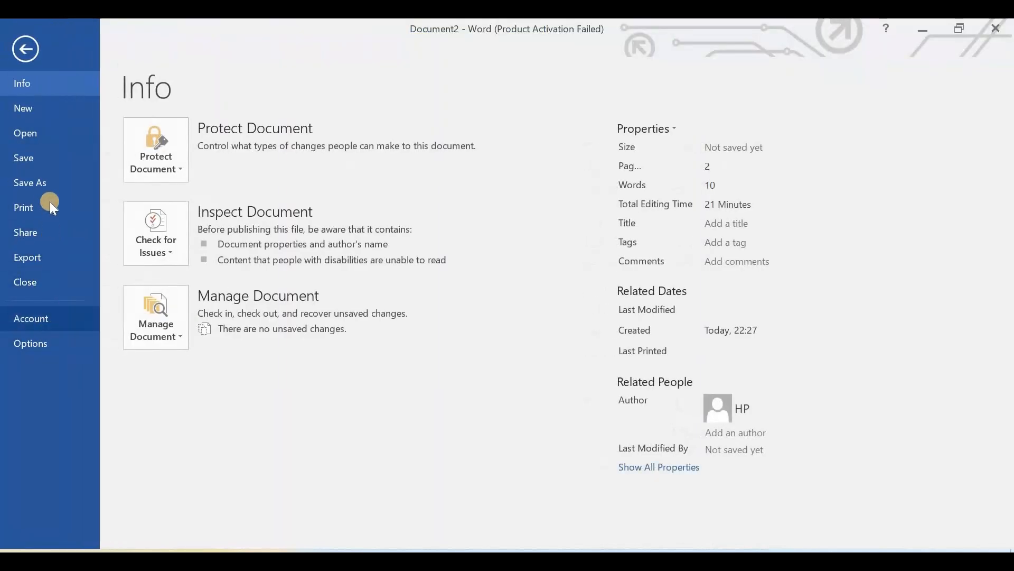
{"action": "left_click", "coordinate": [49, 211]}
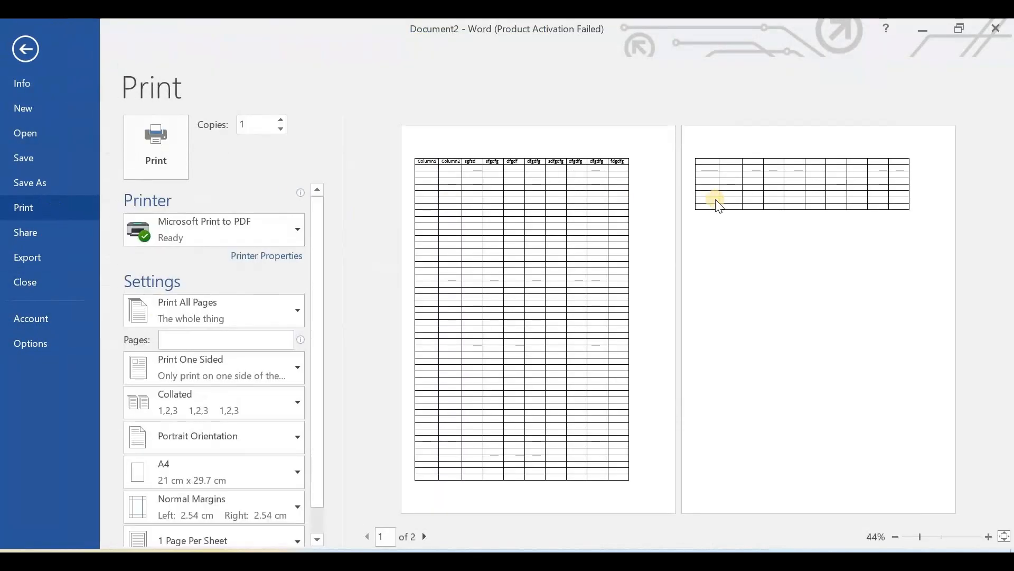
- Close the print preview, reselect the entire heading row of the multi-page table and toggle Repeat Header Rows
{"action": "left_click", "coordinate": [35, 50]}
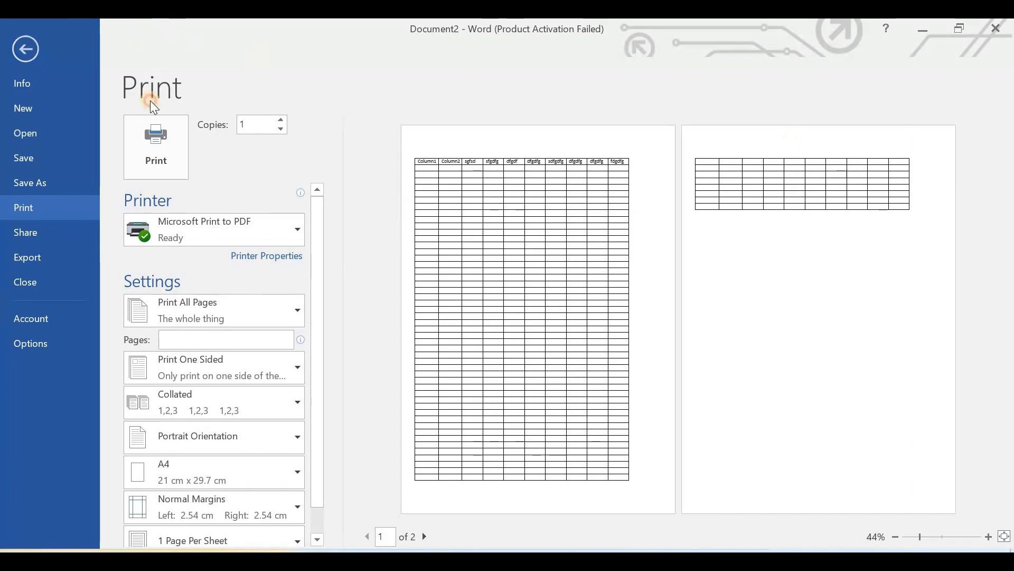
{"action": "scroll", "coordinate": [456, 280], "scroll_direction": "up", "scroll_amount": 10}
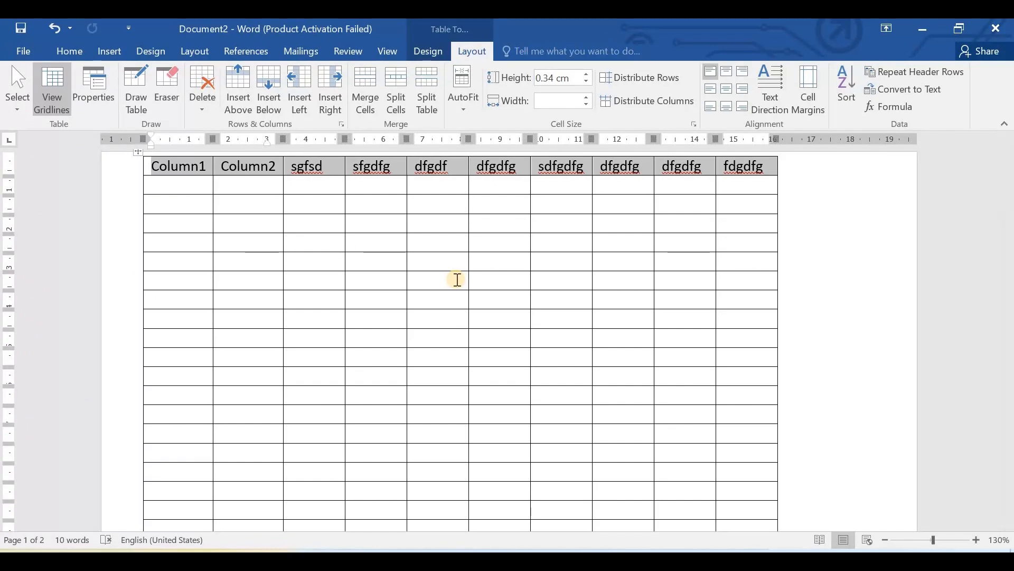
{"action": "left_click", "coordinate": [136, 185]}
{"action": "left_click", "coordinate": [902, 244]}
{"action": "left_click_drag", "start_coordinate": [149, 167], "coordinate": [741, 165]}
{"action": "scroll", "coordinate": [642, 144], "scroll_direction": "down", "scroll_amount": 5}
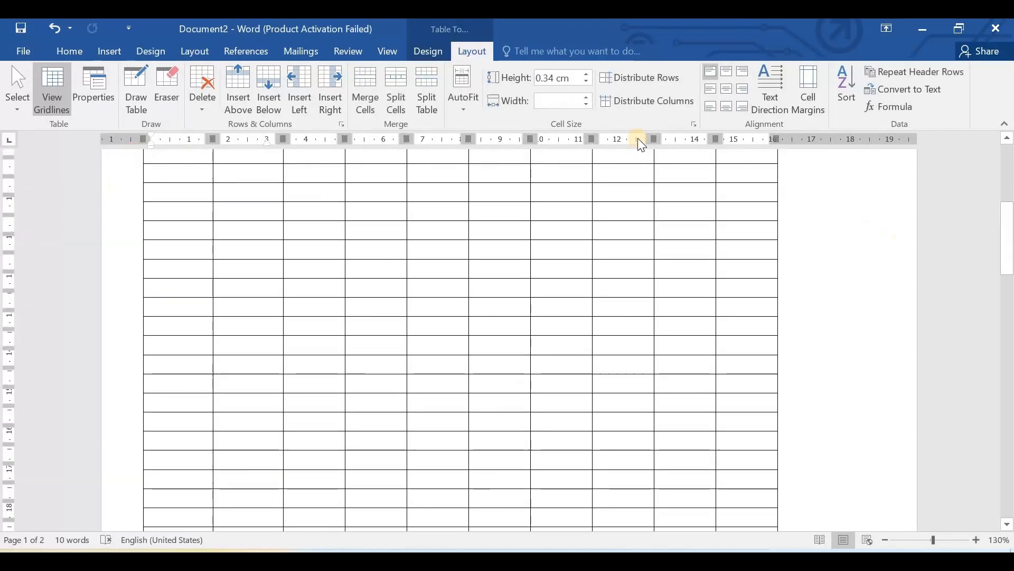
{"action": "scroll", "coordinate": [642, 144], "scroll_direction": "up", "scroll_amount": 3}
{"action": "scroll", "coordinate": [690, 320], "scroll_direction": "up", "scroll_amount": 4}
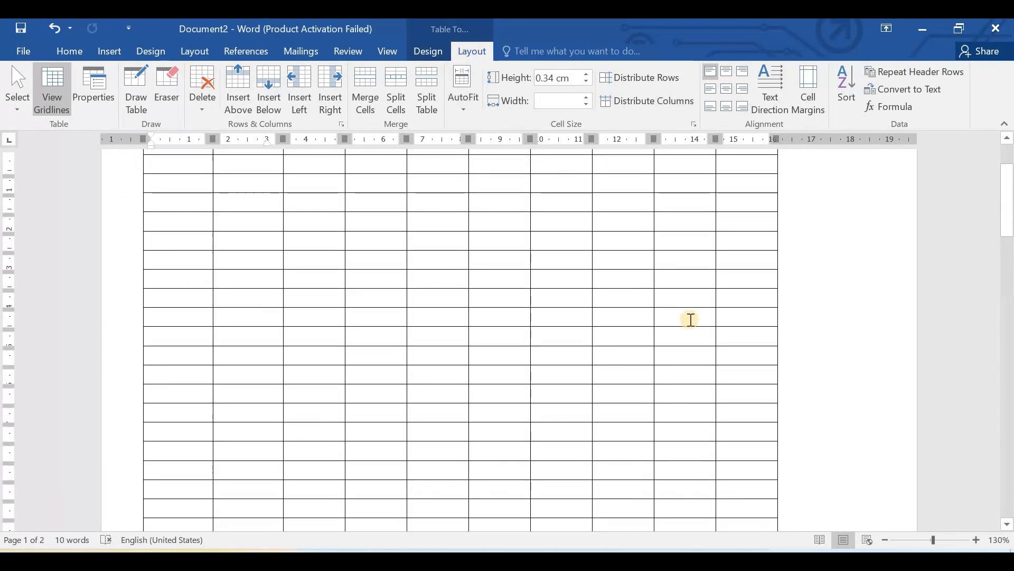
{"action": "scroll", "coordinate": [690, 319], "scroll_direction": "up", "scroll_amount": 1}
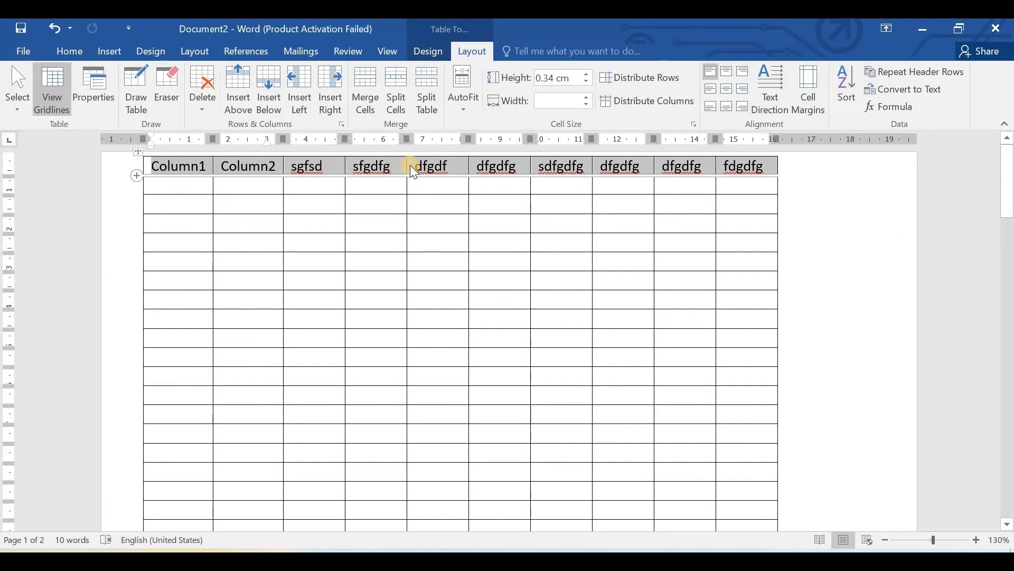
{"action": "left_click", "coordinate": [915, 79]}
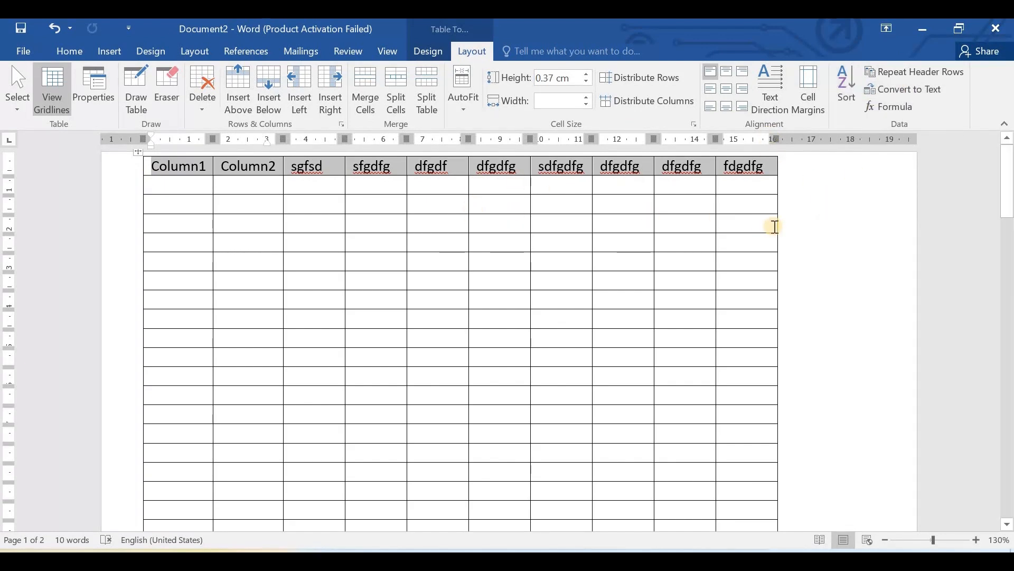
- Switch to the table.docx document containing the marks table
{"action": "mouse_move", "coordinate": [664, 560]}
{"action": "left_click", "coordinate": [613, 507]}
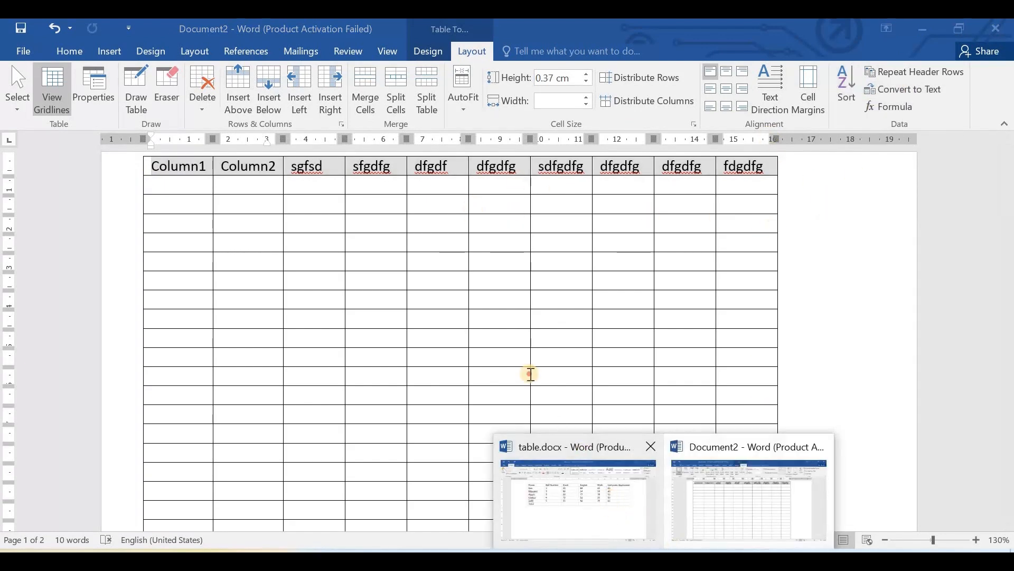
- Convert the whole marks table to text separated by commas, and undo the conversion
{"action": "left_click_drag", "start_coordinate": [179, 174], "coordinate": [820, 305]}
{"action": "left_click", "coordinate": [472, 49]}
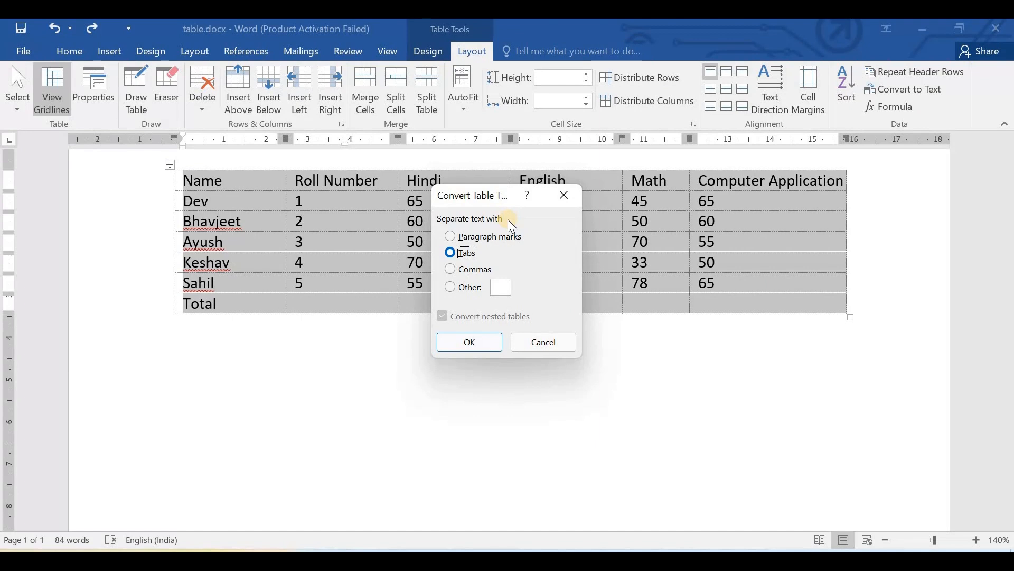
{"action": "left_click", "coordinate": [473, 275]}
{"action": "left_click", "coordinate": [490, 343]}
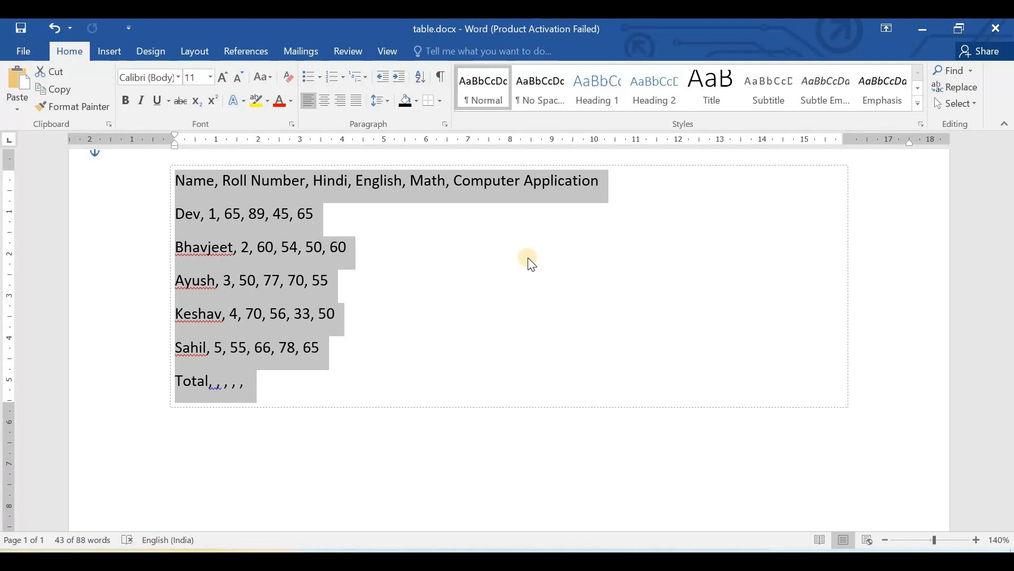
{"action": "left_click", "coordinate": [972, 103]}
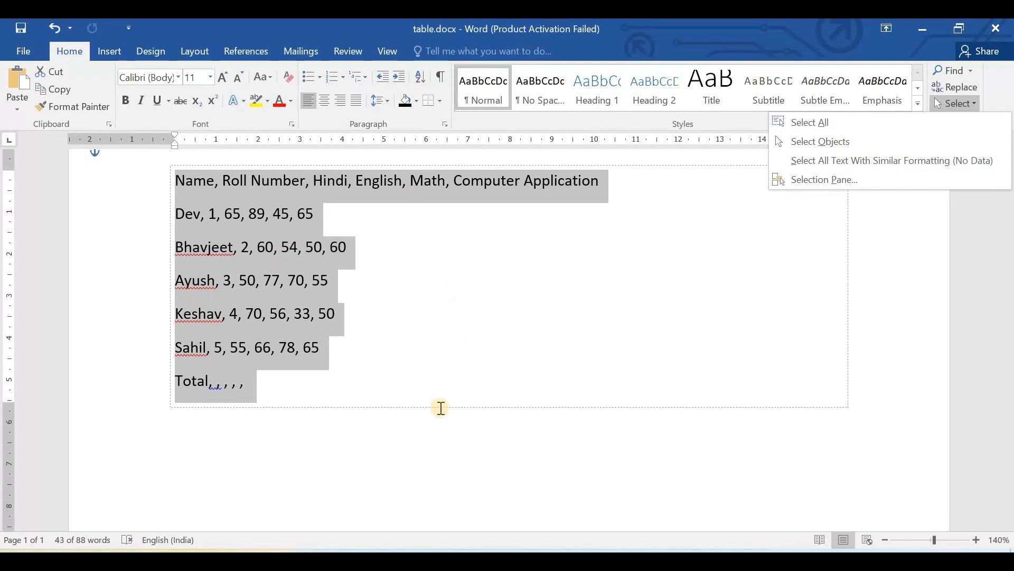
{"action": "left_click", "coordinate": [423, 431]}
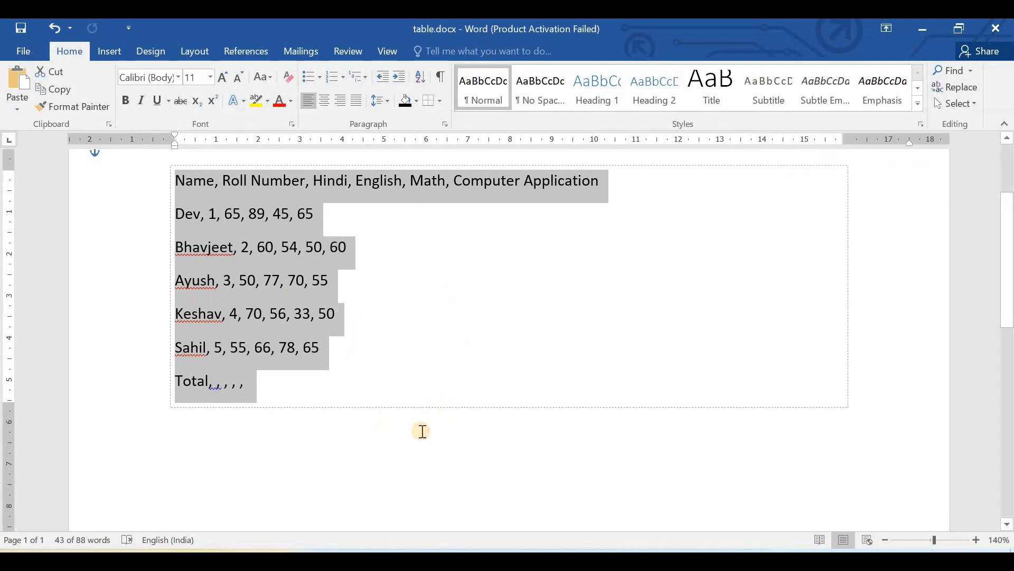
{"action": "key", "text": "ctrl+z"}
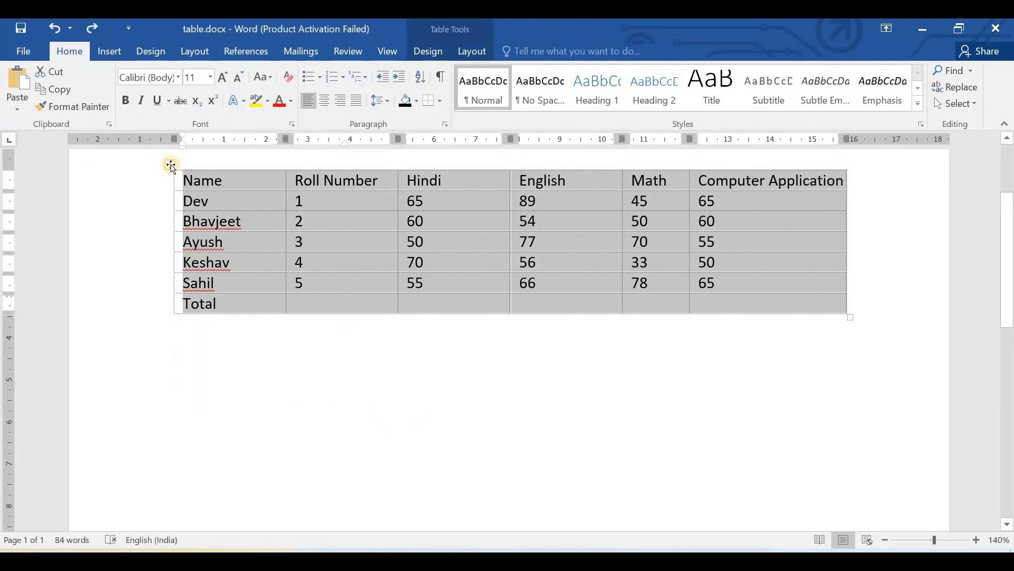
- Total the Computer Application column in the Total row with the formula =SUM(ABOVE)
{"action": "left_click", "coordinate": [168, 163]}
{"action": "left_click", "coordinate": [467, 51]}
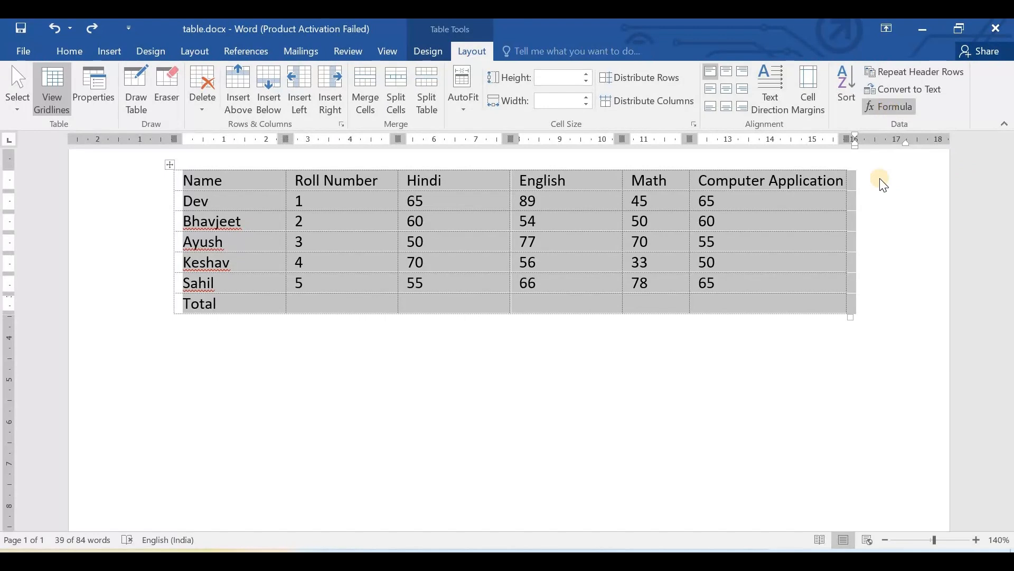
{"action": "left_click", "coordinate": [736, 303]}
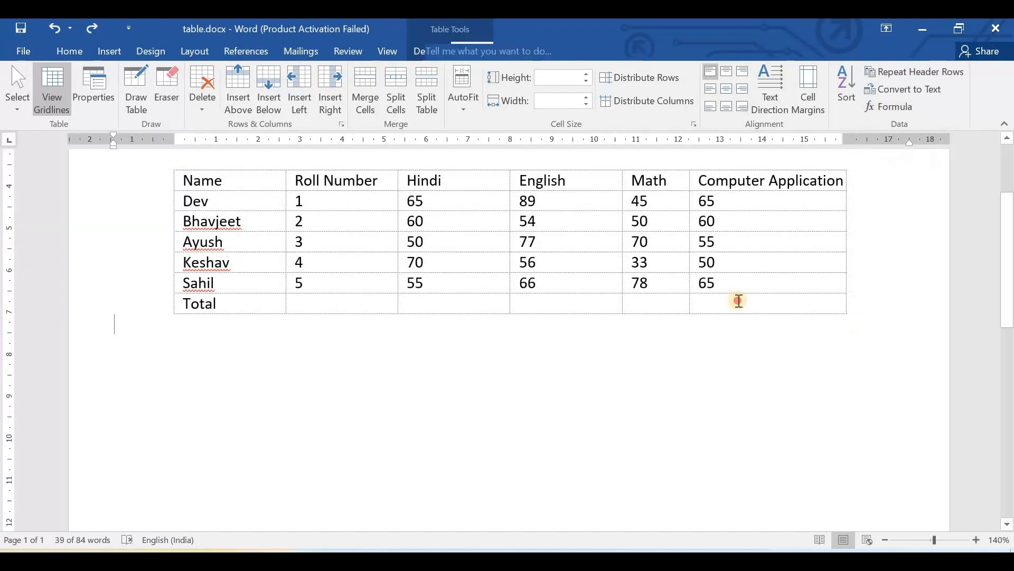
{"action": "left_click", "coordinate": [893, 108]}
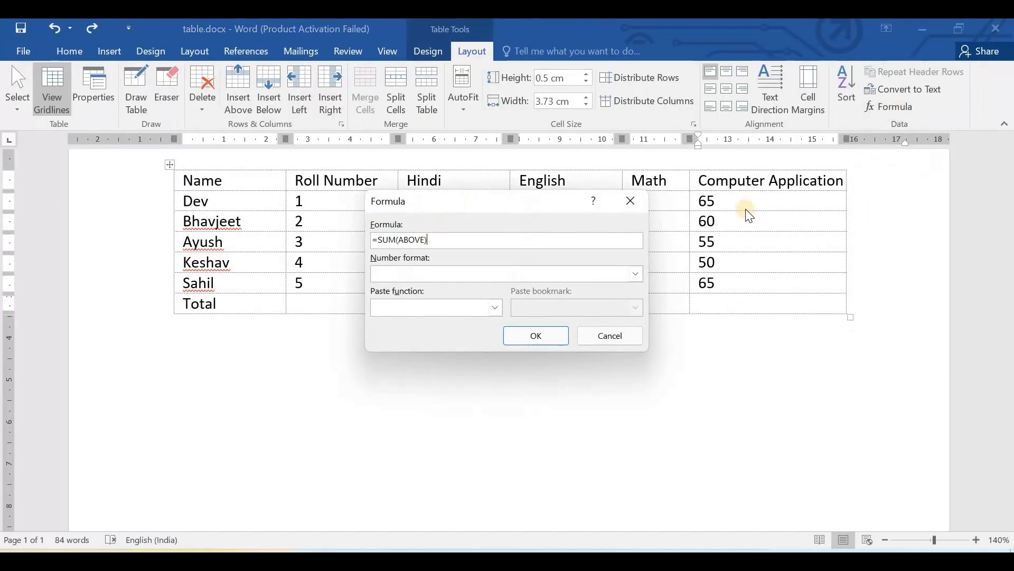
{"action": "left_click", "coordinate": [534, 336]}
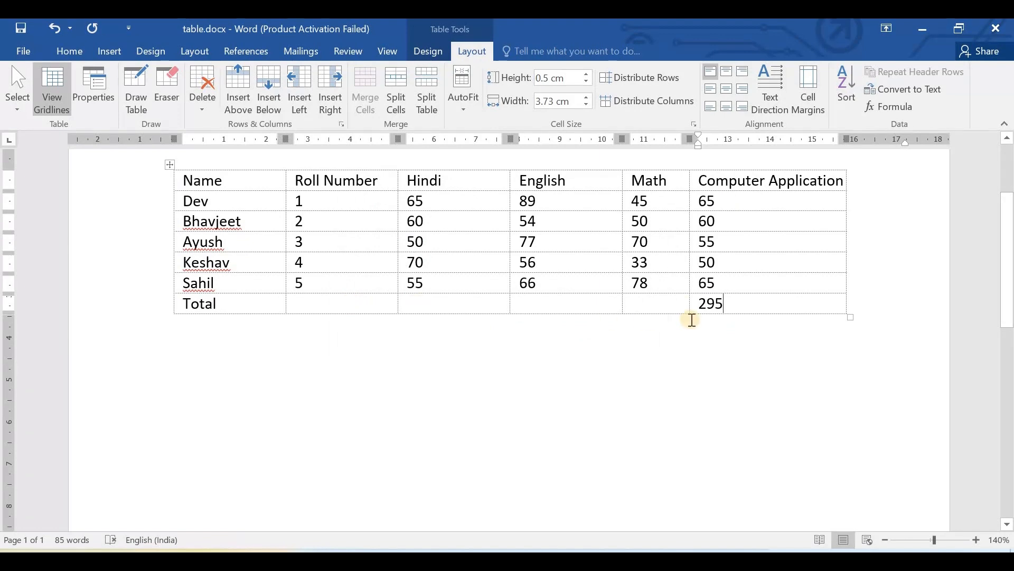
{"action": "left_click_drag", "start_coordinate": [692, 305], "coordinate": [847, 233]}
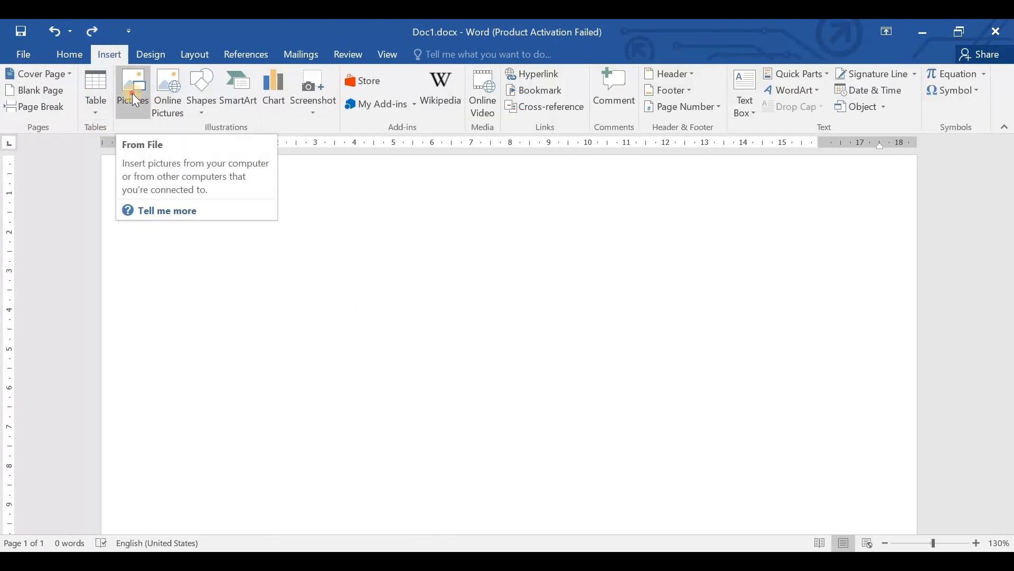
- Start inserting a picture from file in the blank Document1 and browse to the Video_Creation folder on New Volume (D:)
{"action": "left_click", "coordinate": [133, 95]}
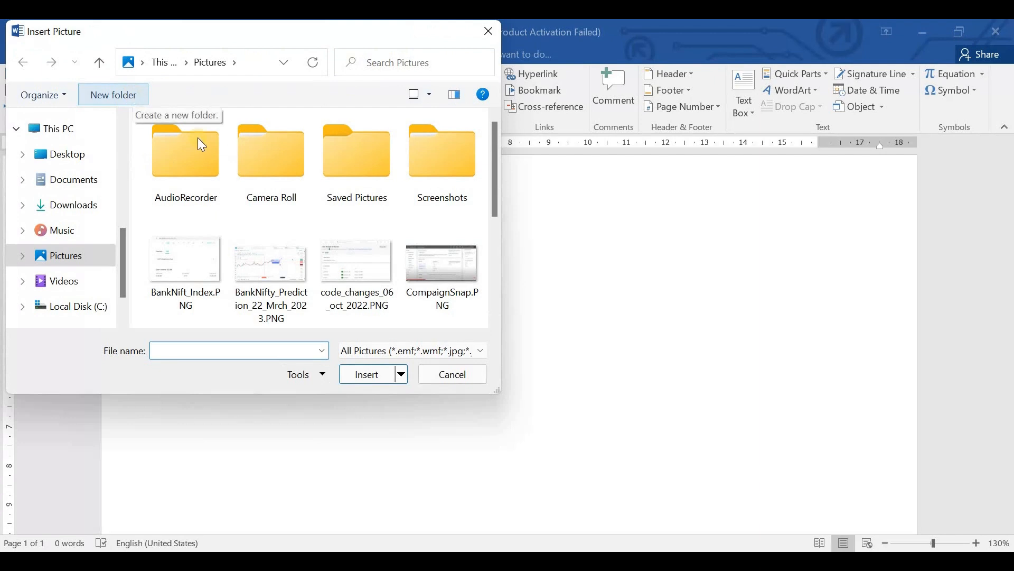
{"action": "scroll", "coordinate": [98, 289], "scroll_direction": "down", "scroll_amount": 2}
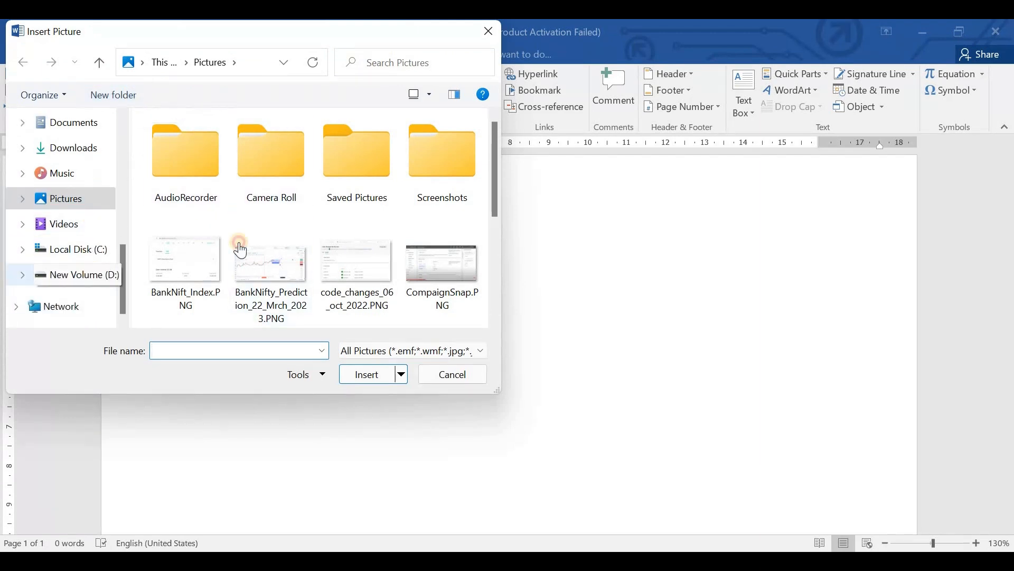
{"action": "left_click", "coordinate": [209, 227]}
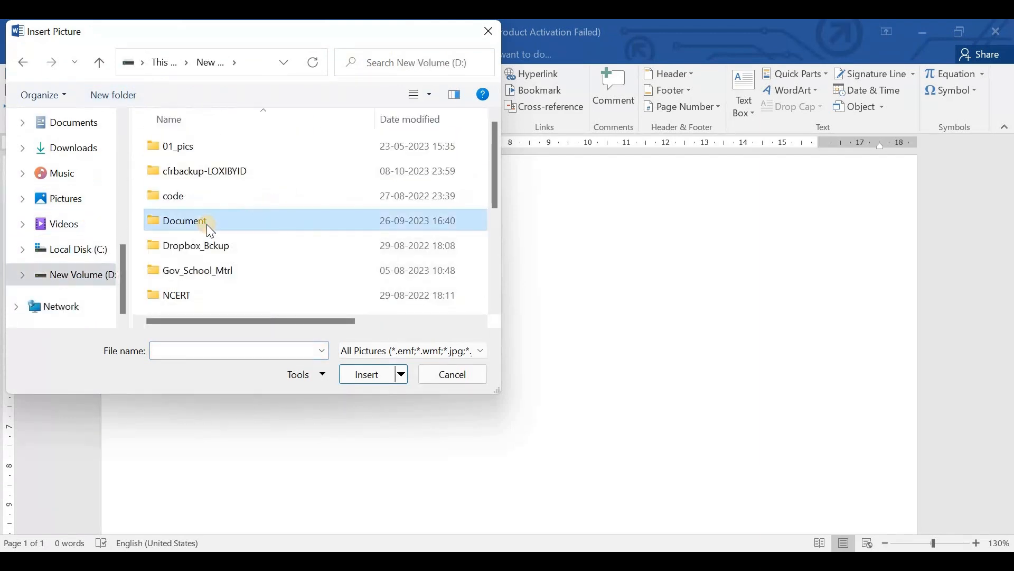
{"action": "scroll", "coordinate": [207, 228], "scroll_direction": "down", "scroll_amount": 3}
{"action": "key", "text": "Return"}
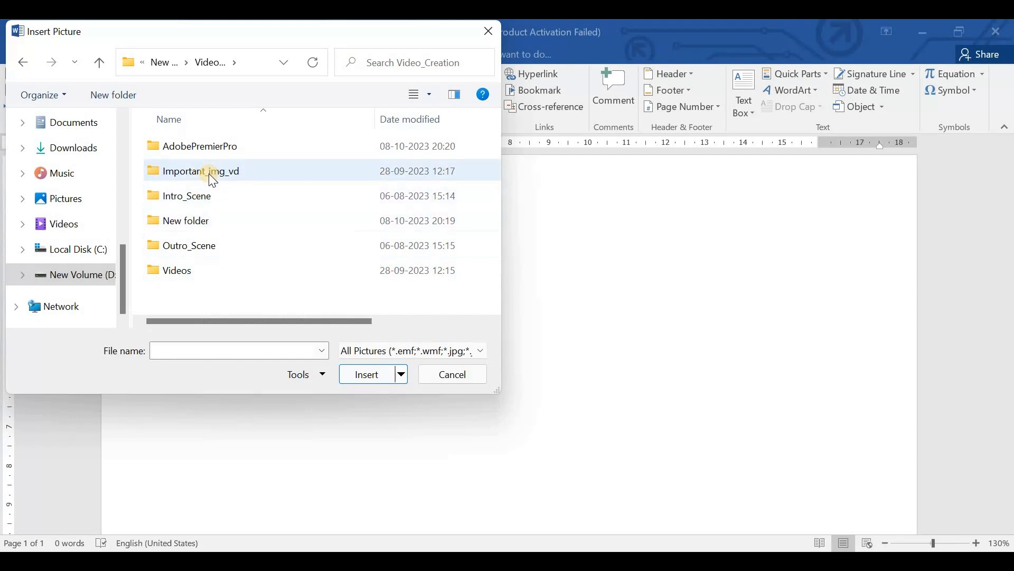
{"action": "mouse_move", "coordinate": [211, 178]}
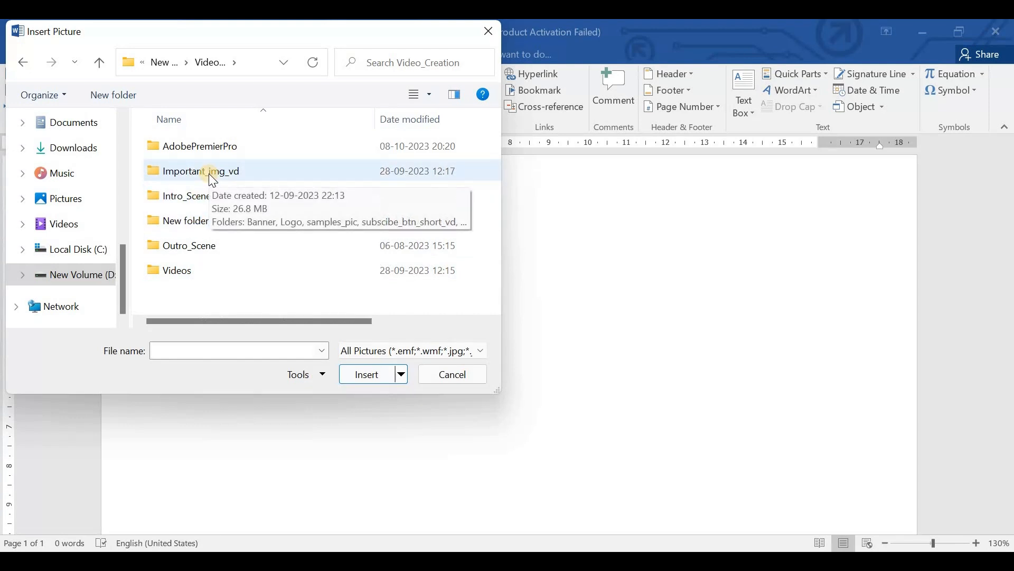
{"action": "double_click", "coordinate": [200, 221]}
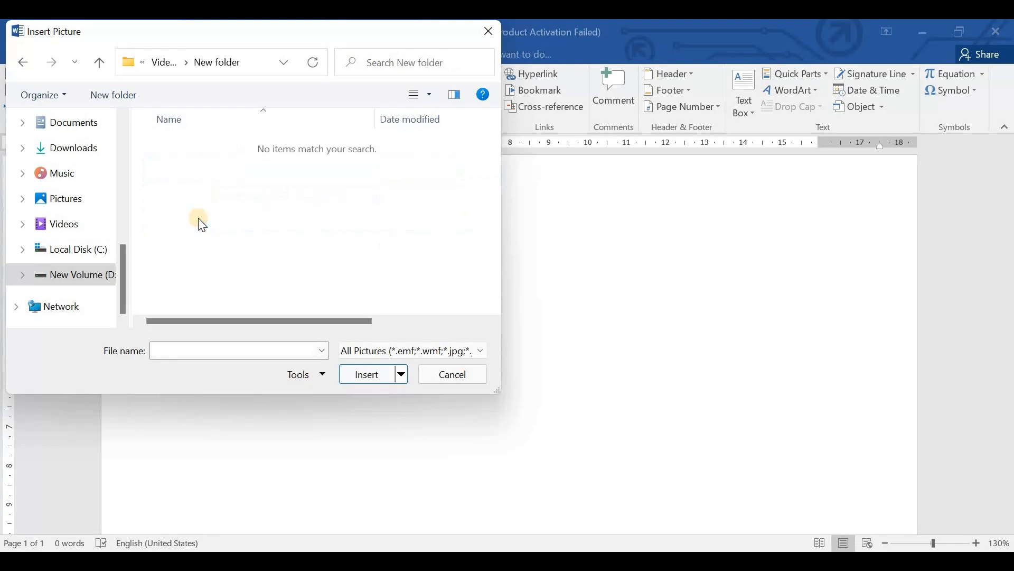
{"action": "key", "text": "alt+Up"}
{"action": "key", "text": "Down"}
{"action": "key", "text": "Down"}
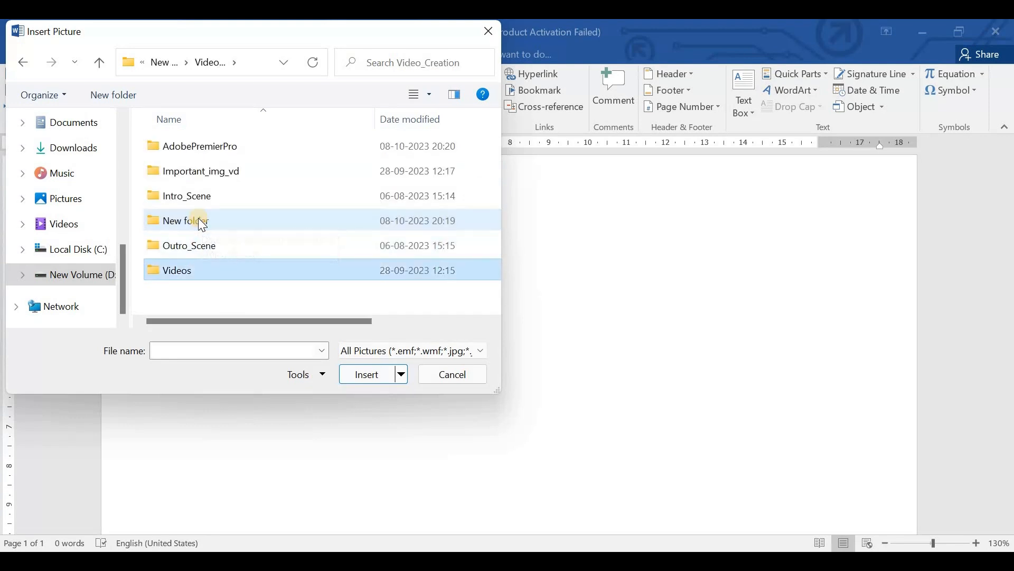
{"action": "key", "text": "Return"}
{"action": "key", "text": "alt+Up"}
- Insert the computer-158675_1280.png picture from the sample_exp_pic folder inside Important_img_vd's samples_pic folder
{"action": "double_click", "coordinate": [218, 174]}
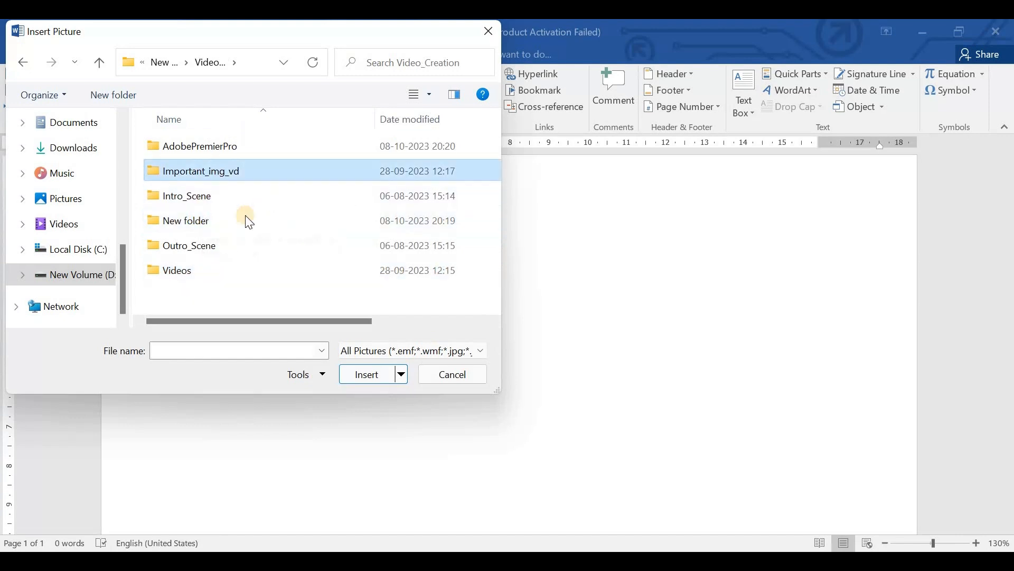
{"action": "double_click", "coordinate": [211, 196]}
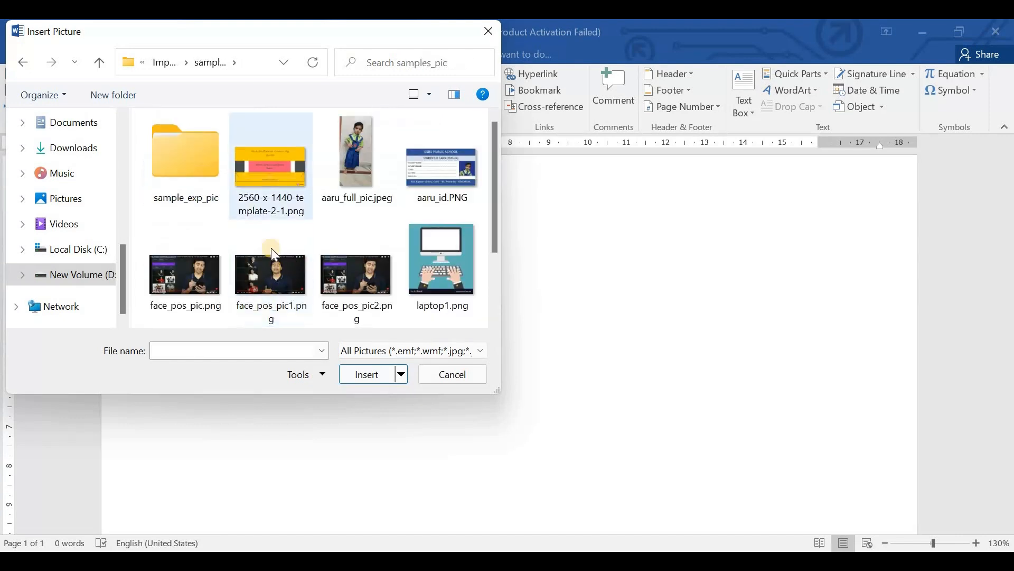
{"action": "double_click", "coordinate": [225, 199]}
{"action": "left_click", "coordinate": [226, 200]}
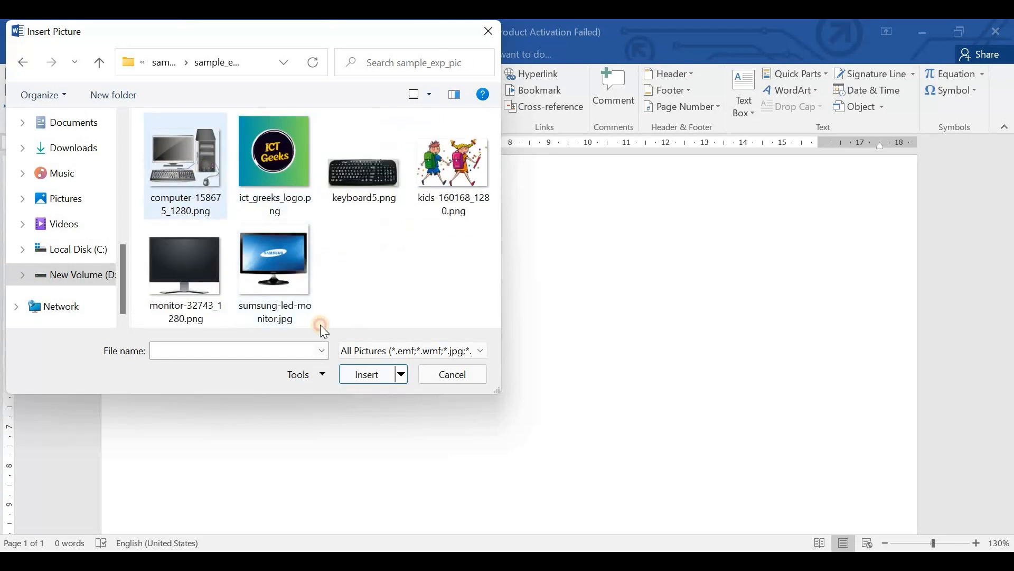
{"action": "left_click", "coordinate": [377, 380]}
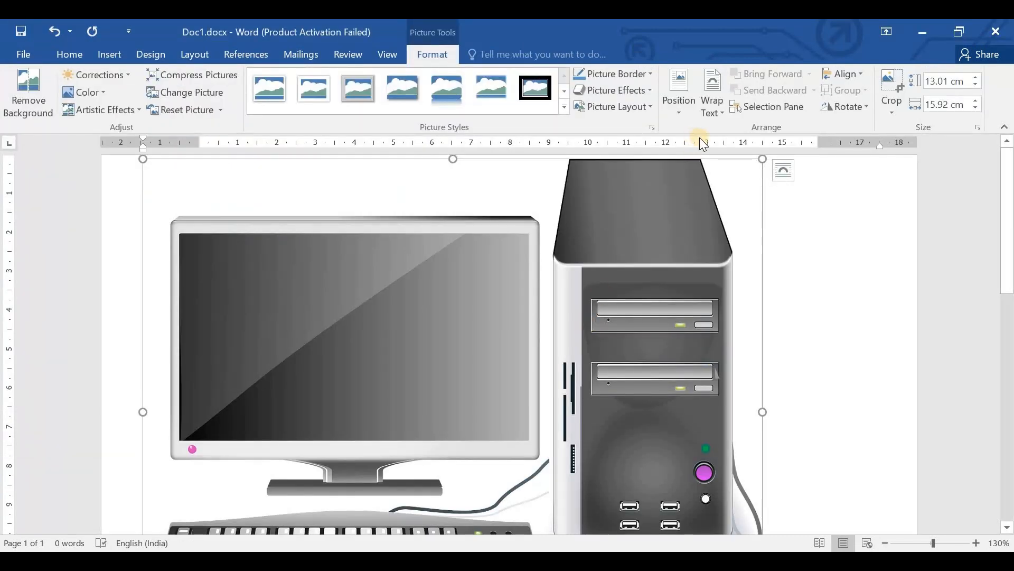
- Shrink the computer picture proportionally to about 5.73 cm high and 7.01 cm wide, and reselect it
{"action": "left_click_drag", "start_coordinate": [765, 159], "coordinate": [416, 382]}
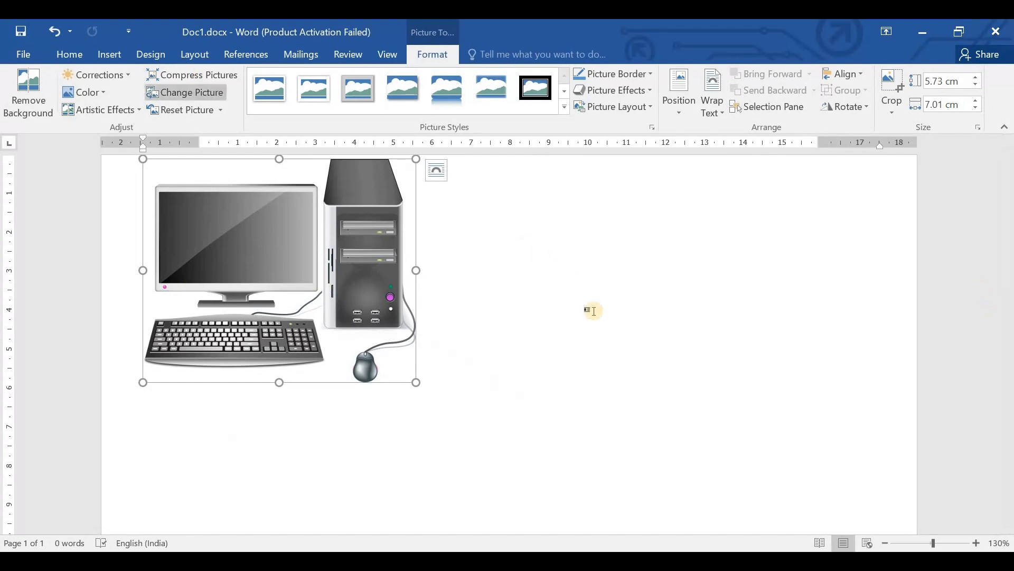
{"action": "left_click", "coordinate": [814, 393]}
{"action": "left_click", "coordinate": [101, 56]}
{"action": "left_click", "coordinate": [256, 199]}
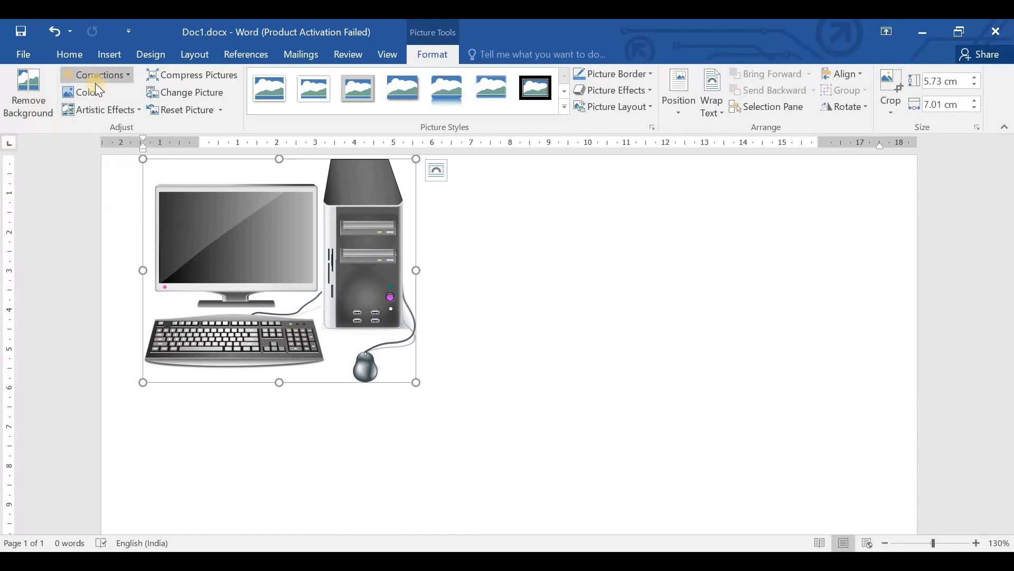
- Try background removal on the computer picture and discard all its changes
{"action": "left_click", "coordinate": [28, 92]}
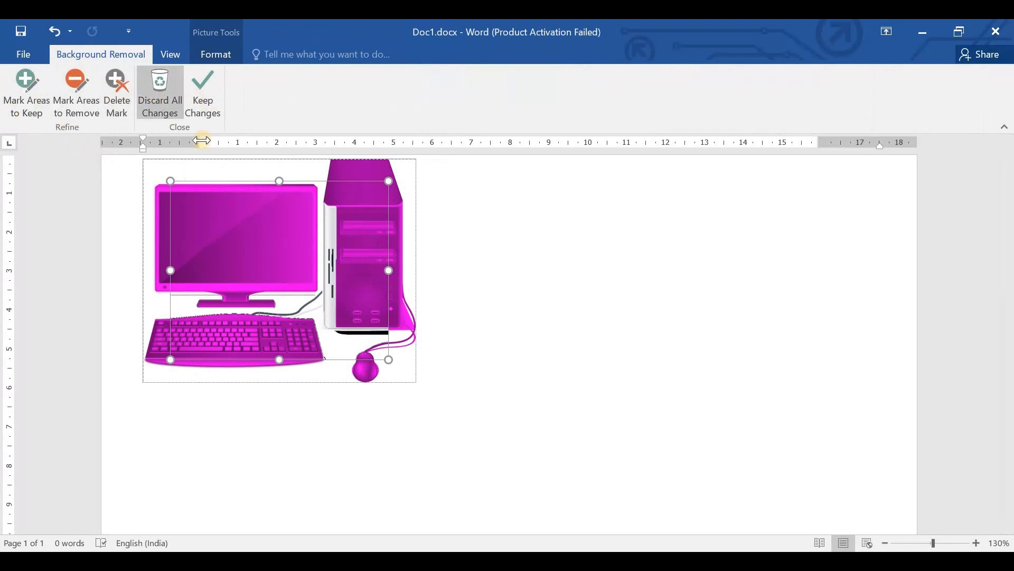
{"action": "left_click", "coordinate": [158, 101]}
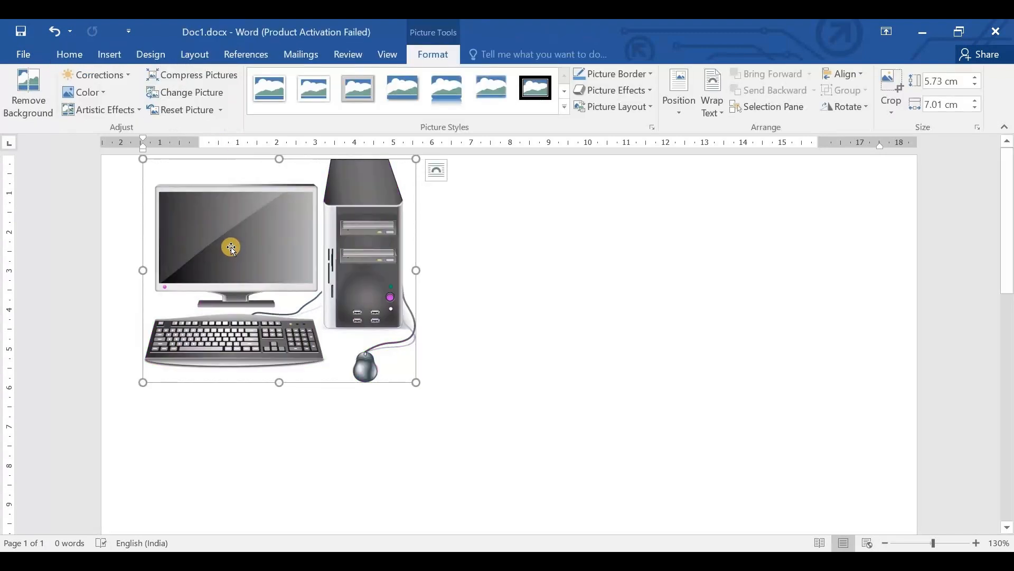
- Recolor the computer picture with the light gold variation
{"action": "left_click", "coordinate": [98, 94]}
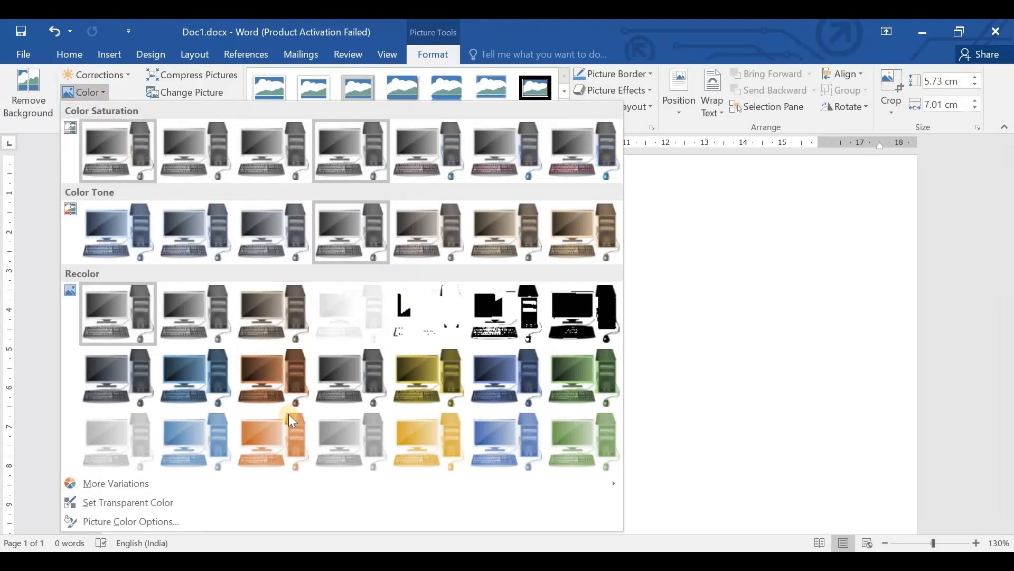
{"action": "left_click", "coordinate": [393, 349]}
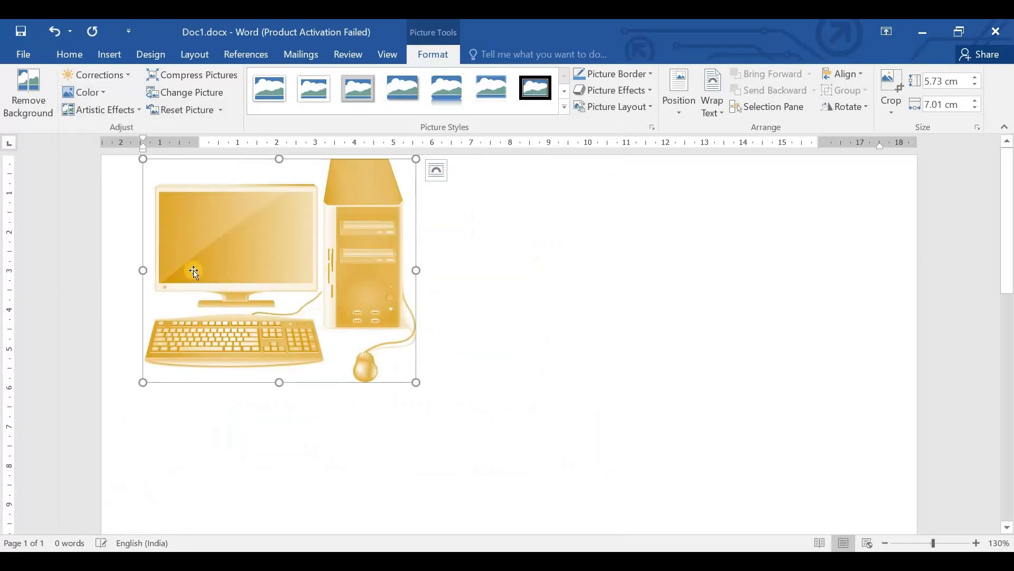
- Check the artistic effects and picture compression options, and restore the computer picture's original colors
{"action": "left_click", "coordinate": [98, 111]}
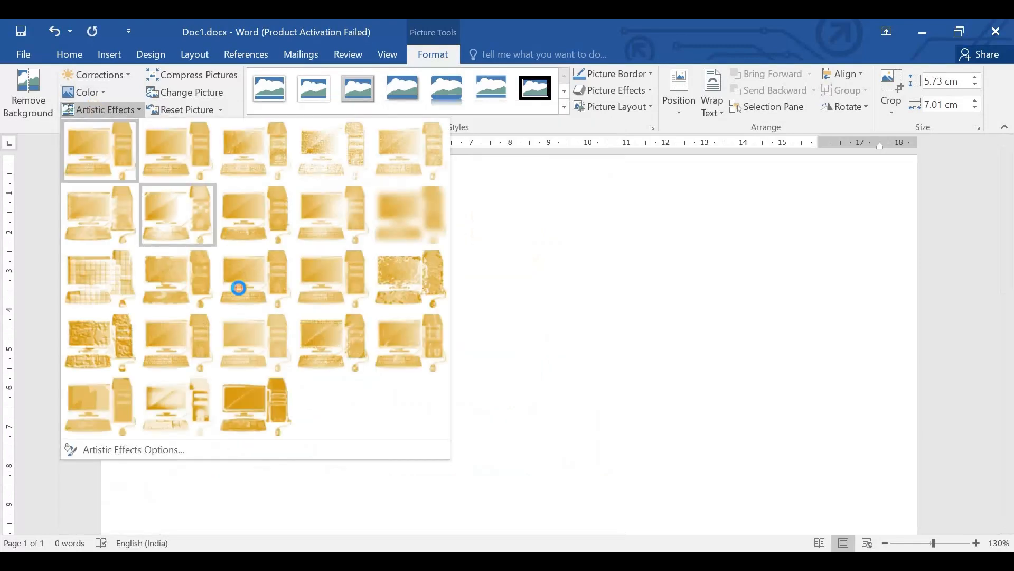
{"action": "left_click", "coordinate": [528, 317]}
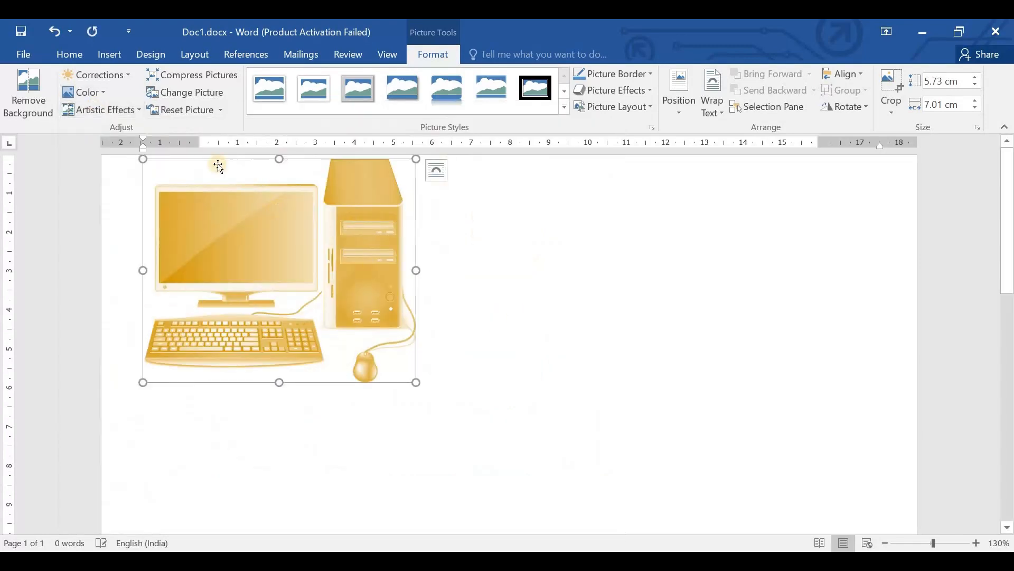
{"action": "left_click", "coordinate": [190, 75]}
{"action": "left_click", "coordinate": [623, 378]}
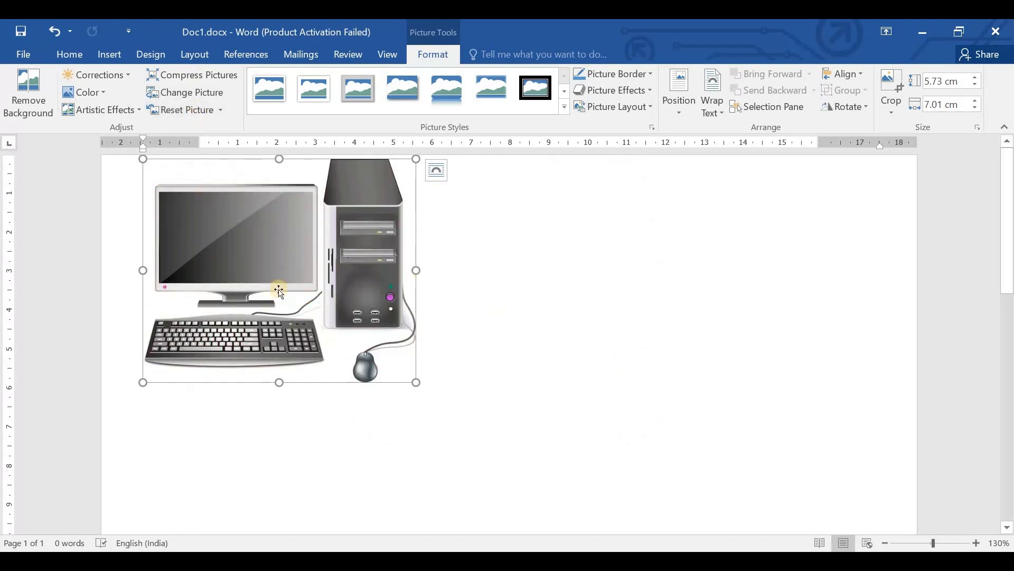
- Give the computer picture a dark gold border, and apply a preset picture effect from the second row of presets
{"action": "left_click", "coordinate": [614, 74]}
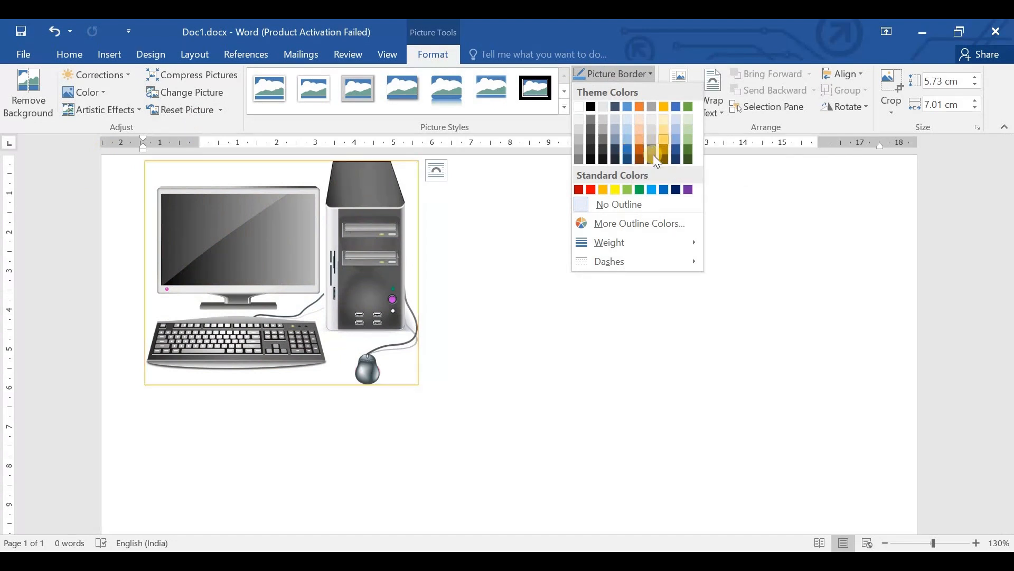
{"action": "left_click", "coordinate": [652, 159]}
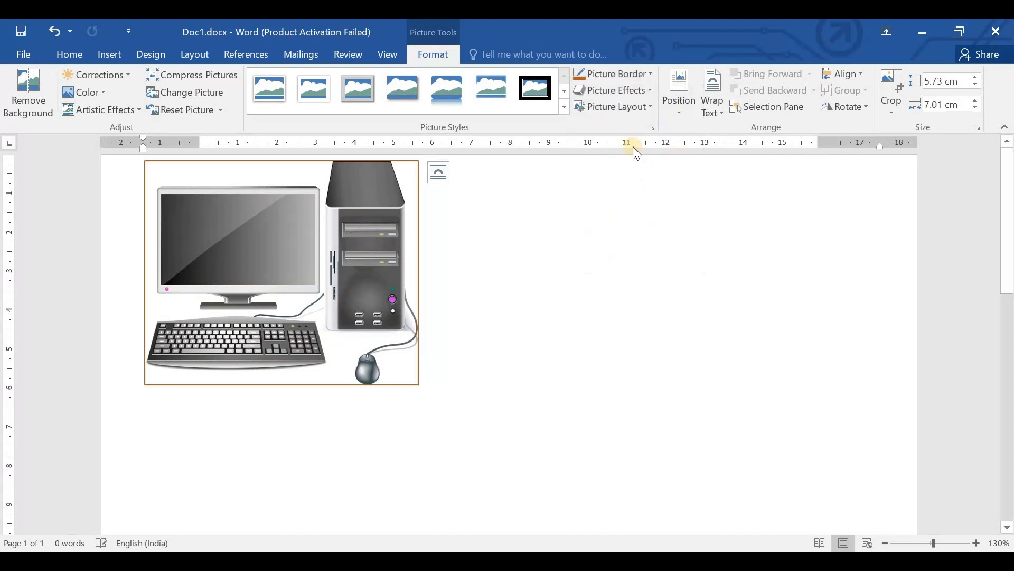
{"action": "left_click", "coordinate": [611, 93]}
{"action": "mouse_move", "coordinate": [629, 116]}
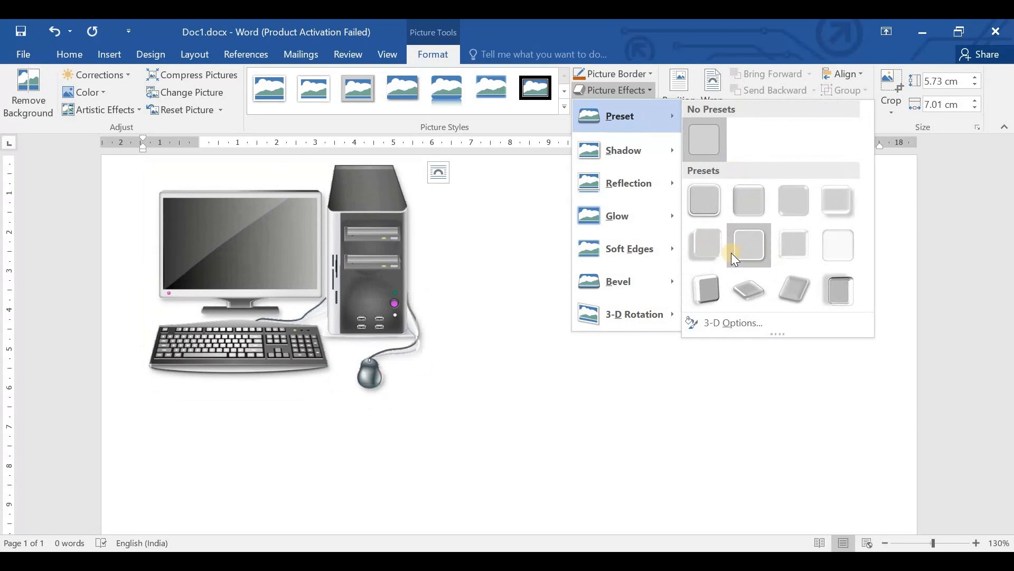
{"action": "left_click", "coordinate": [733, 255]}
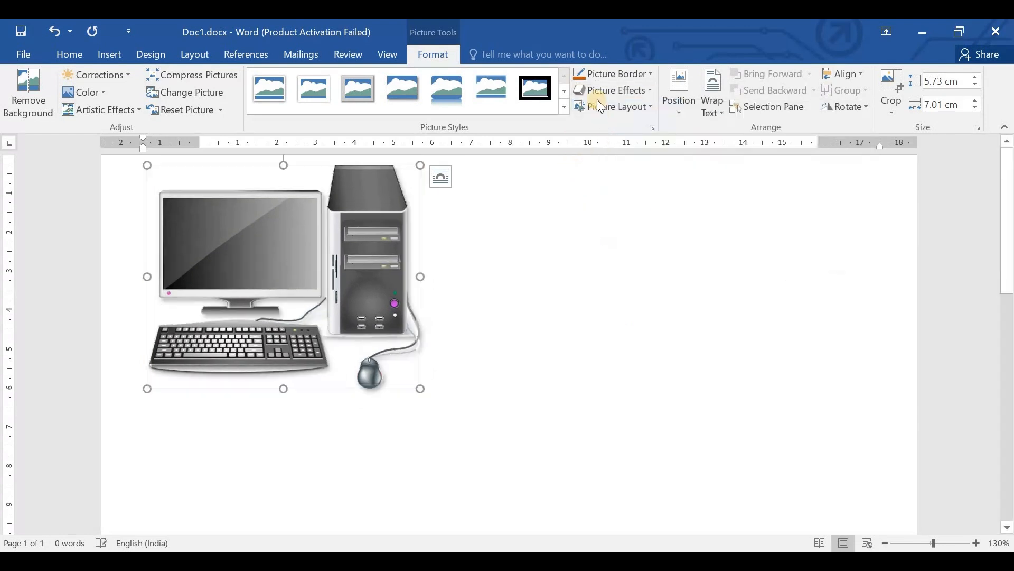
- Add the "Gold, 18 pt glow, Accent color 4" glow variation to the computer picture
{"action": "left_click", "coordinate": [623, 90]}
{"action": "mouse_move", "coordinate": [657, 224]}
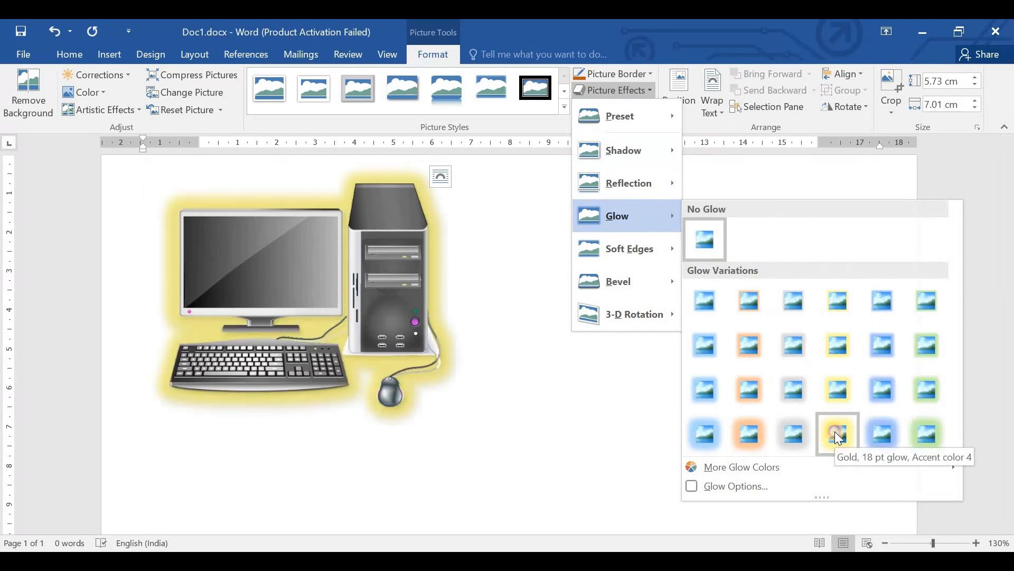
{"action": "left_click", "coordinate": [836, 431]}
- Convert the computer picture to the SmartArt picture layout with an offset frame and a text caption
{"action": "left_click", "coordinate": [618, 106]}
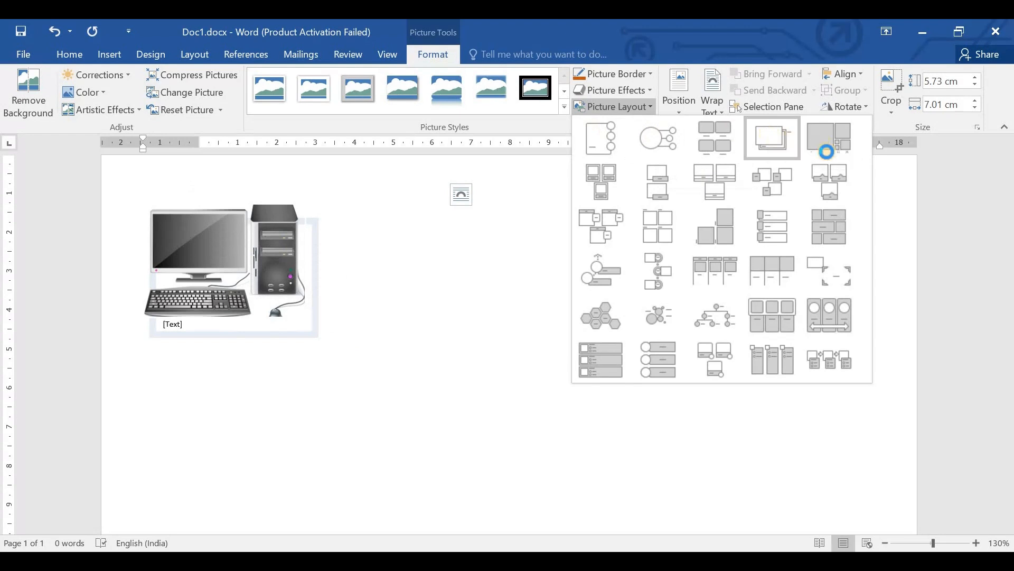
{"action": "left_click", "coordinate": [761, 151]}
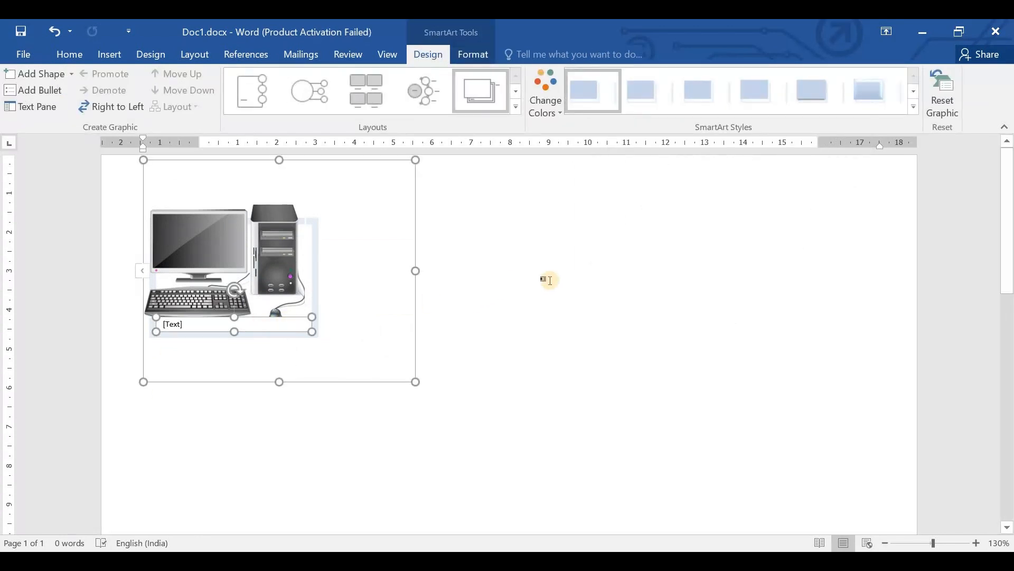
{"action": "left_click", "coordinate": [92, 148]}
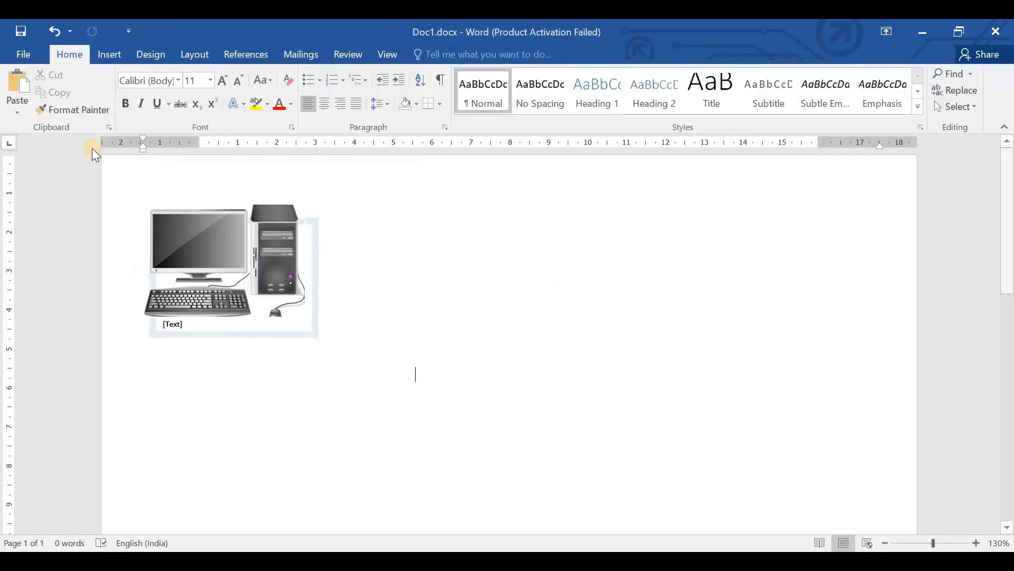
{"action": "left_click", "coordinate": [106, 59]}
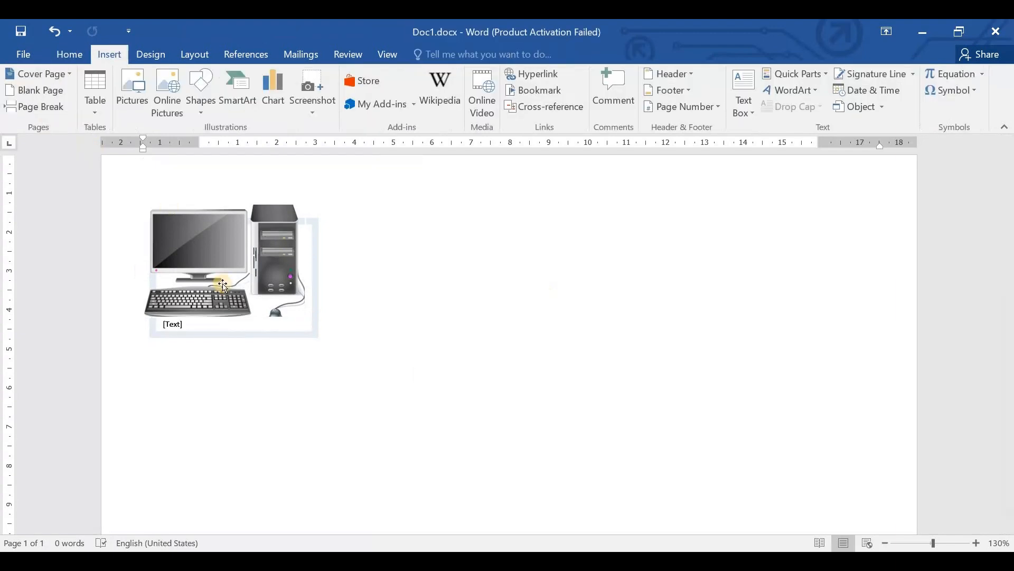
{"action": "left_click", "coordinate": [254, 303]}
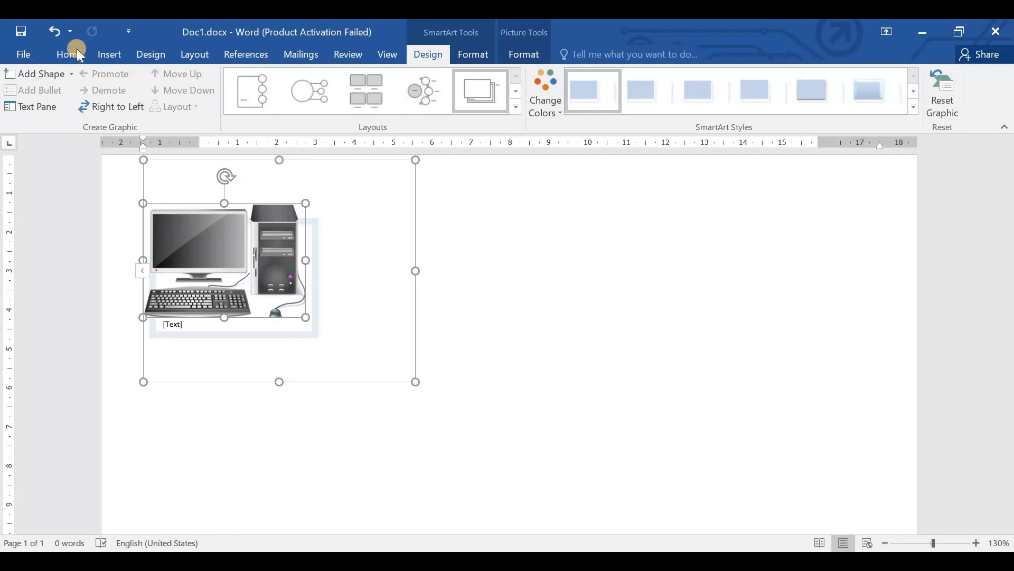
- Undo the picture work back to the embedded worksheet, and delete that worksheet from the page
{"action": "left_click", "coordinate": [109, 55]}
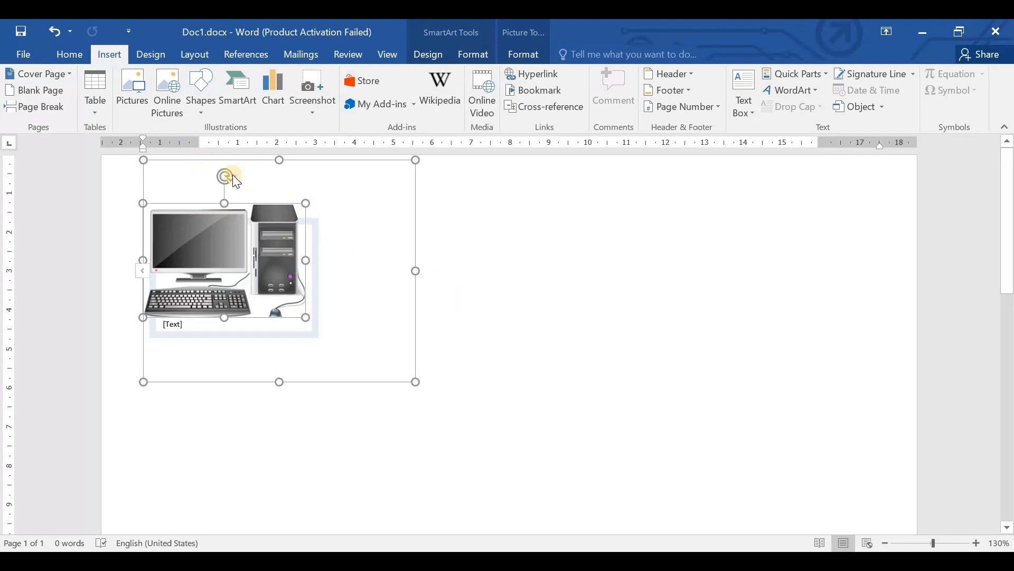
{"action": "left_click", "coordinate": [552, 277]}
{"action": "key", "text": "ctrl+z"}
{"action": "key", "text": "ctrl+z"}
{"action": "key", "text": "ctrl+z"}
{"action": "key", "text": "ctrl+z"}
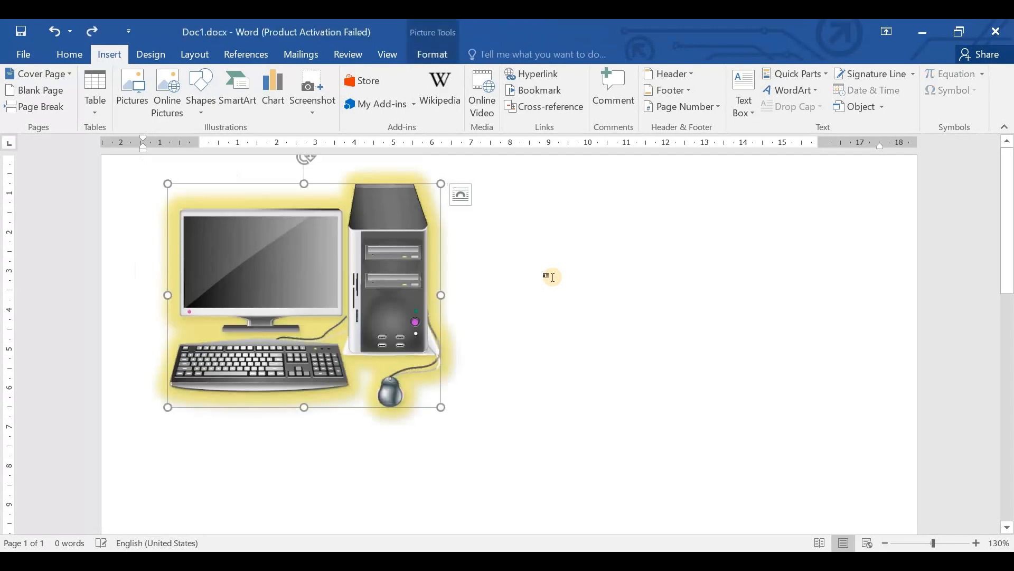
{"action": "key", "text": "ctrl+z"}
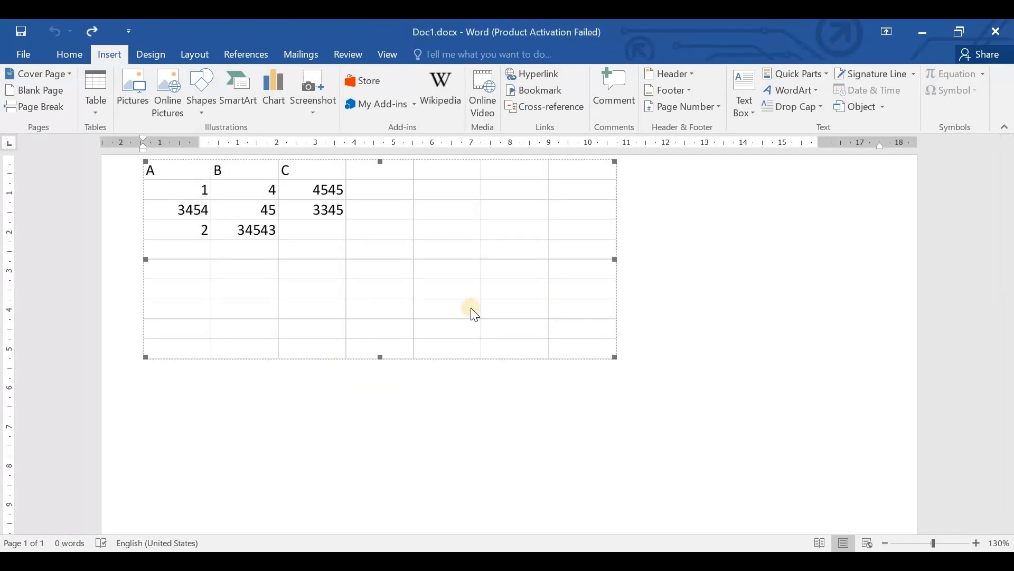
{"action": "left_click", "coordinate": [171, 193]}
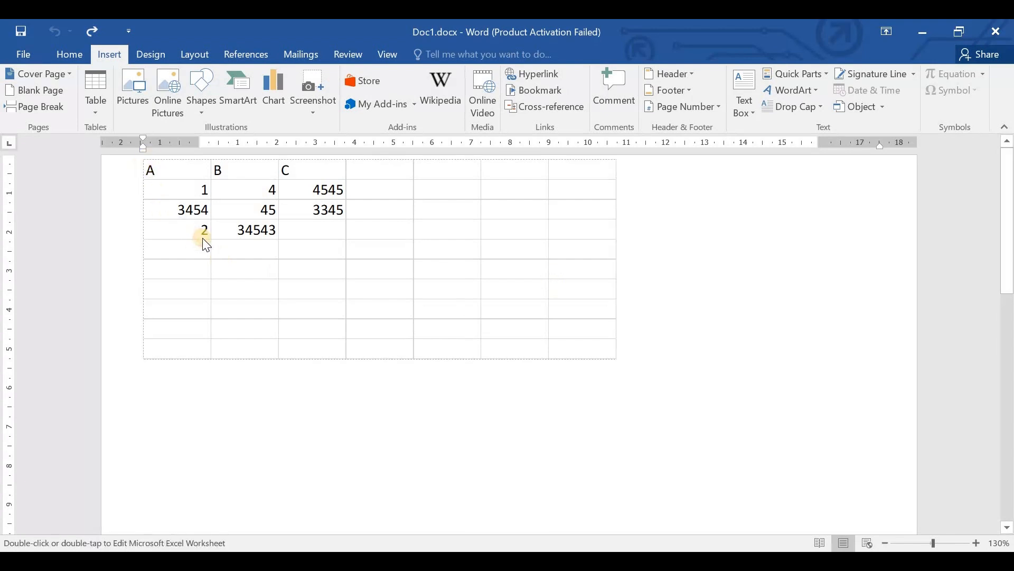
{"action": "key", "text": "Delete"}
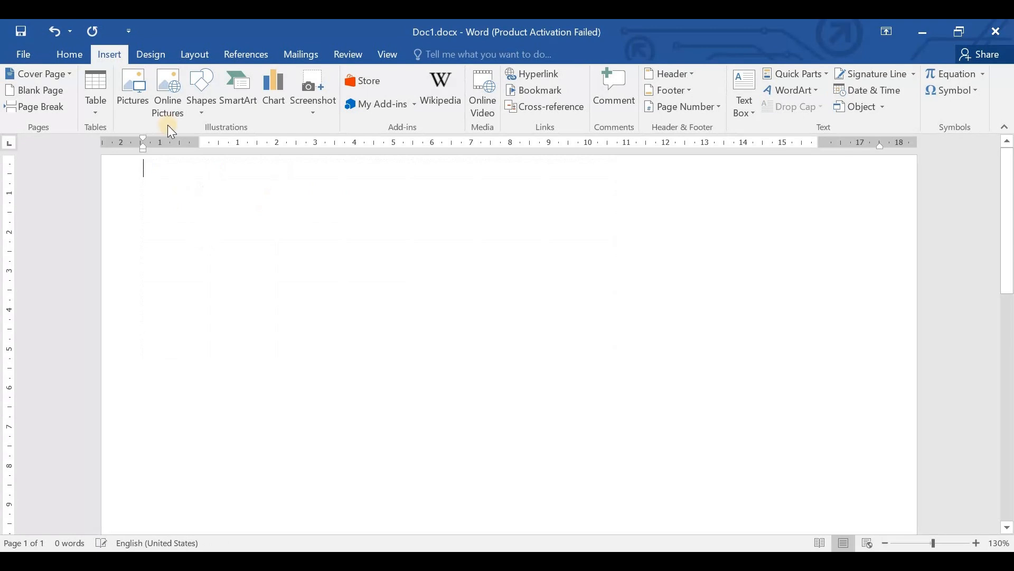
- Draw a right block arrow about 1.35 cm high and 2.72 cm wide in the middle of the page
{"action": "left_click", "coordinate": [221, 110]}
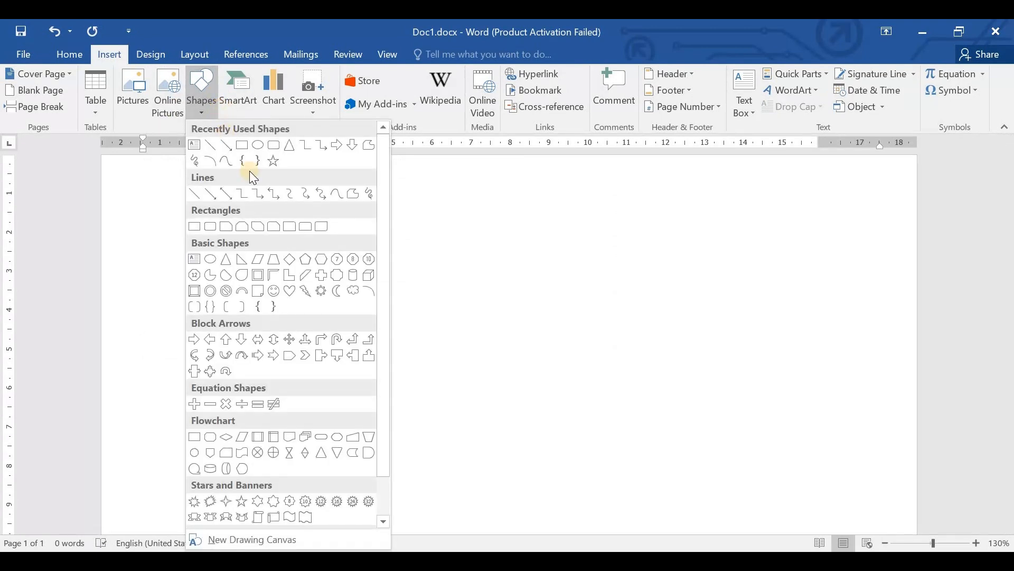
{"action": "scroll", "coordinate": [315, 288], "scroll_direction": "down", "scroll_amount": 1}
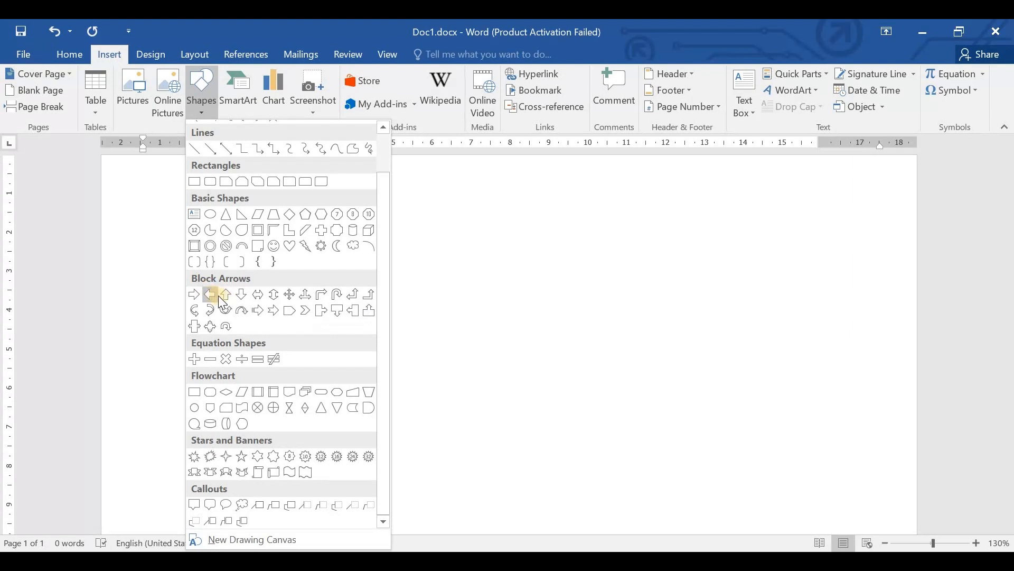
{"action": "left_click", "coordinate": [194, 294]}
{"action": "mouse_move", "coordinate": [413, 257]}
{"action": "left_mouse_down"}
{"action": "mouse_move", "coordinate": [453, 288]}
{"action": "mouse_move", "coordinate": [518, 309]}
{"action": "left_mouse_up"}
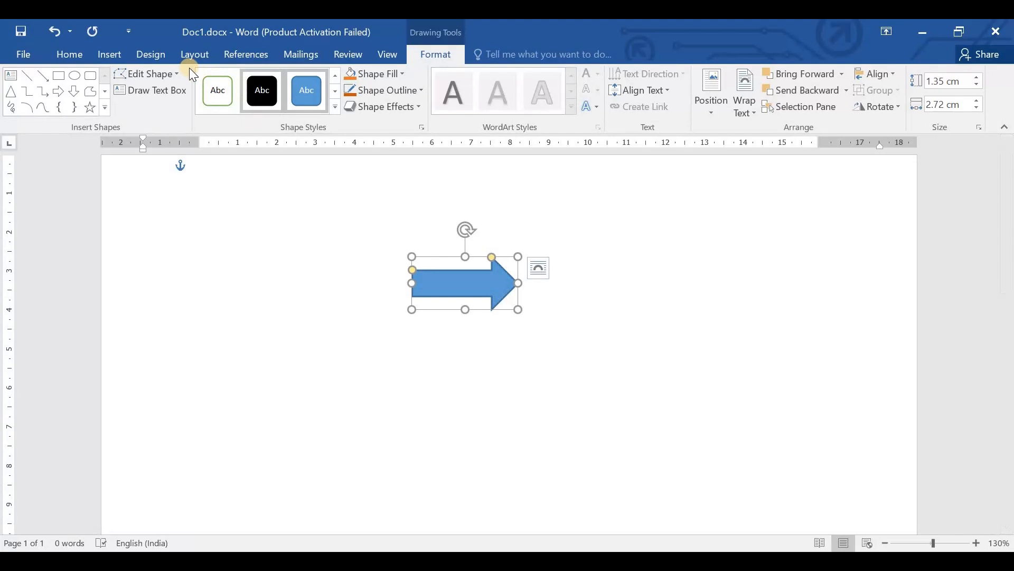
- Draw a rectangle about 3.34 cm high and 4.9 cm wide before the tail of the arrow
{"action": "left_click", "coordinate": [113, 53]}
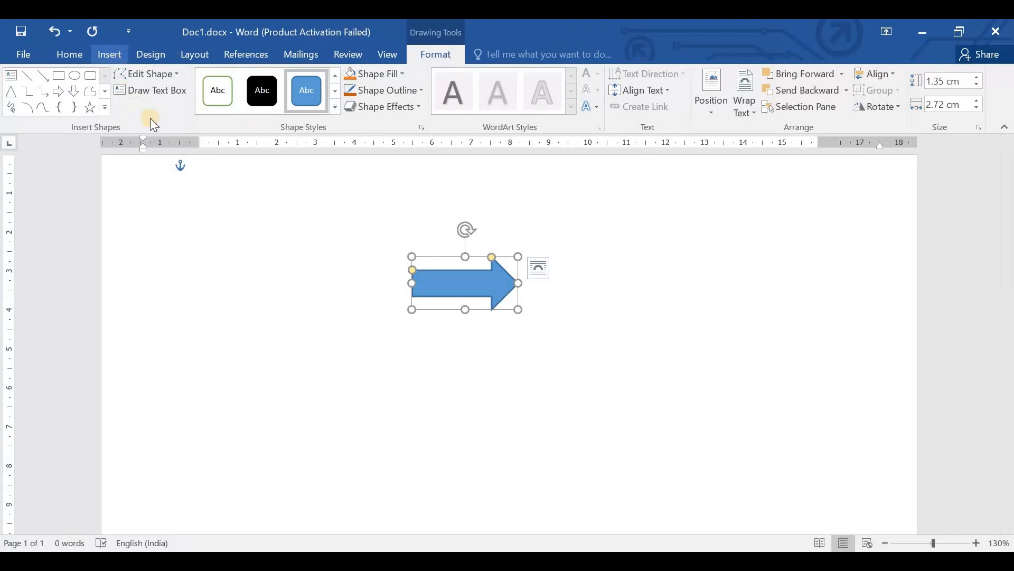
{"action": "left_click", "coordinate": [194, 104]}
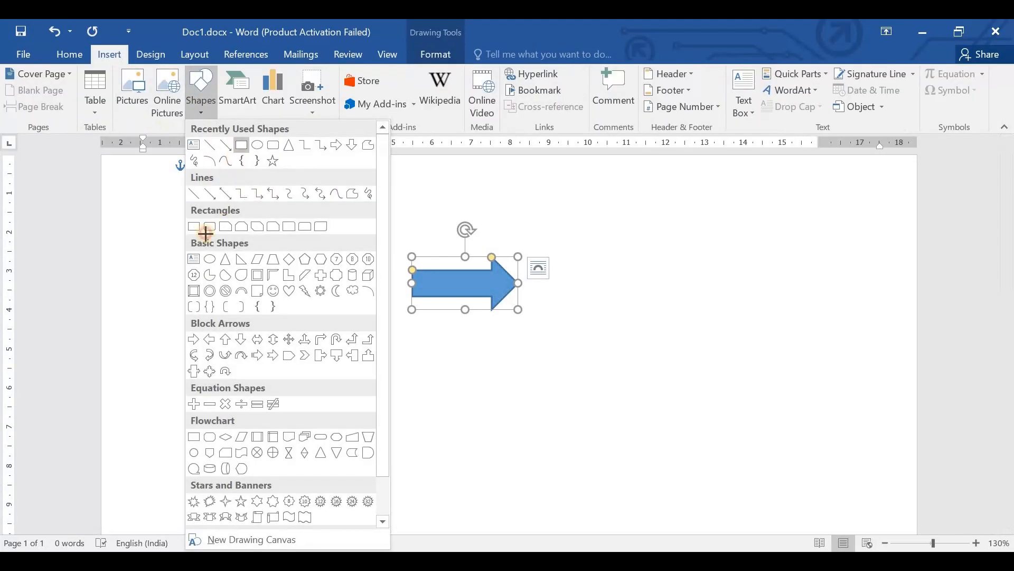
{"action": "left_click", "coordinate": [206, 233]}
{"action": "mouse_move", "coordinate": [172, 233]}
{"action": "left_mouse_down"}
{"action": "mouse_move", "coordinate": [310, 374]}
{"action": "mouse_move", "coordinate": [356, 380]}
{"action": "mouse_move", "coordinate": [364, 364]}
{"action": "left_mouse_up"}
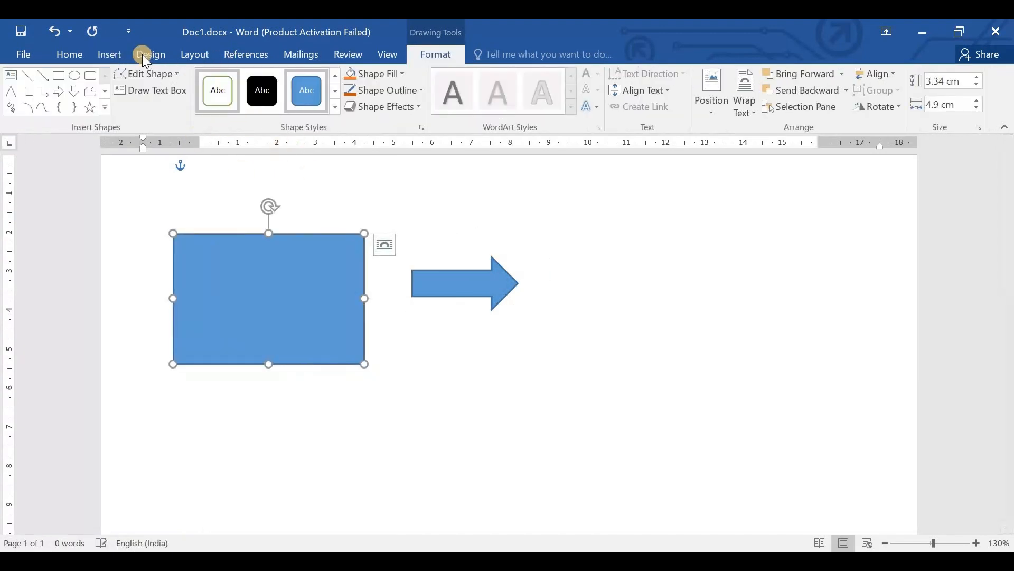
- Draw a second rectangle about 3.38 cm high and 5.46 cm wide beyond the arrow's tip
{"action": "left_click", "coordinate": [109, 55]}
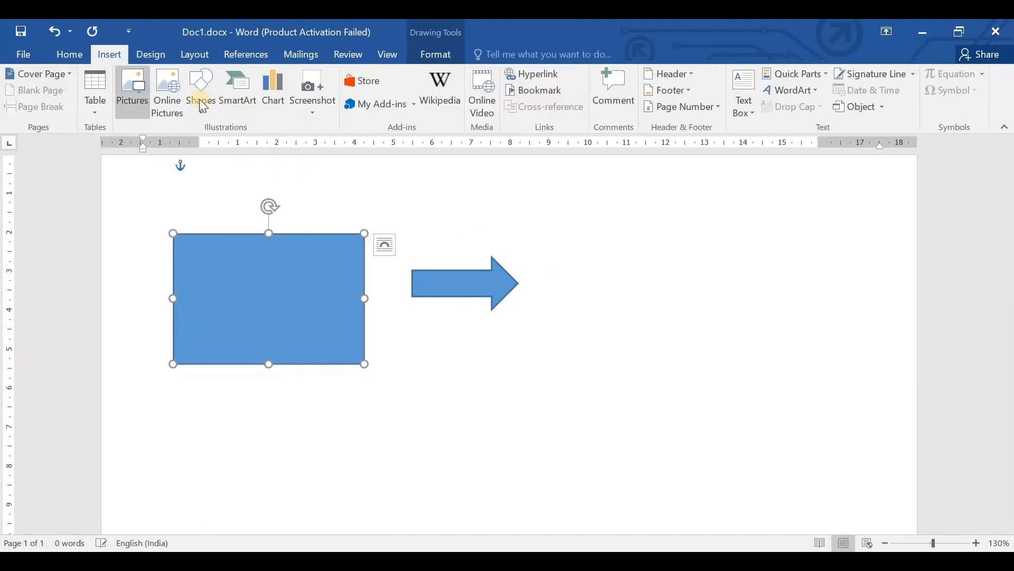
{"action": "left_click", "coordinate": [242, 145]}
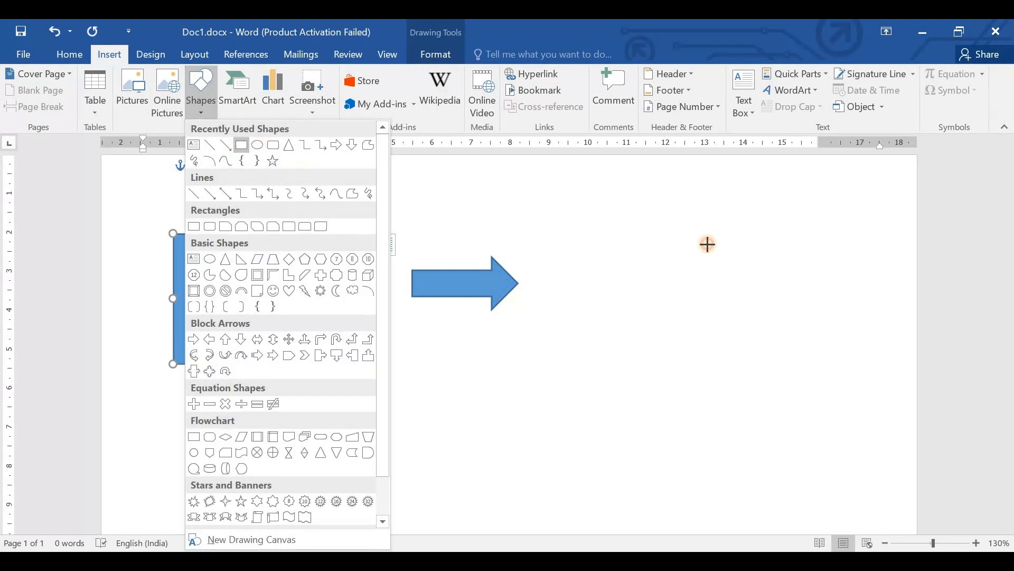
{"action": "left_click_drag", "start_coordinate": [629, 227], "coordinate": [842, 360]}
- Label the rectangle before the arrow's tail with the text "Input"
{"action": "left_click", "coordinate": [256, 295]}
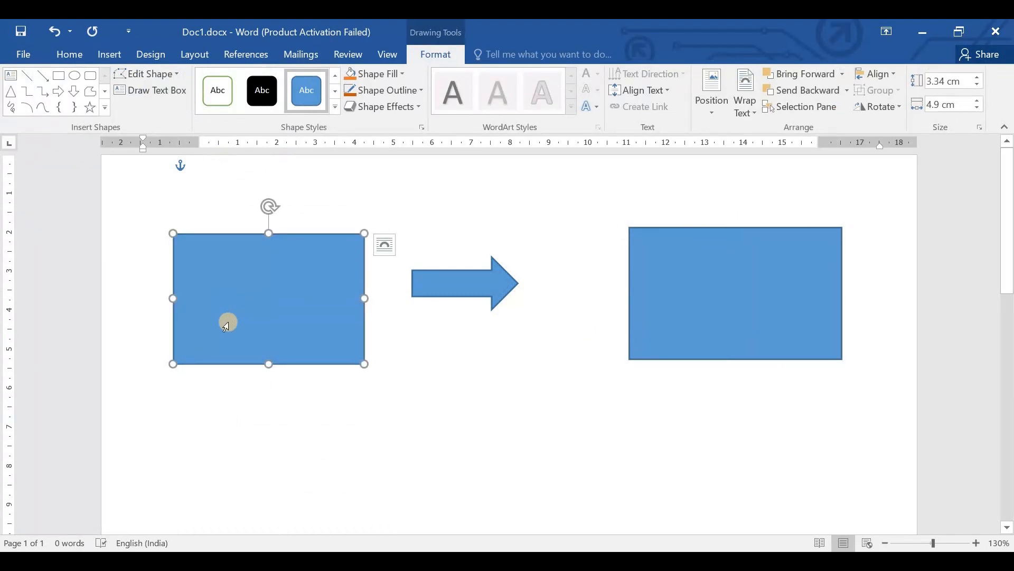
{"action": "left_click", "coordinate": [292, 288]}
{"action": "type", "text": "cfdgdfd"}
{"action": "left_click_drag", "start_coordinate": [330, 294], "coordinate": [248, 291]}
{"action": "type", "text": "Input"}
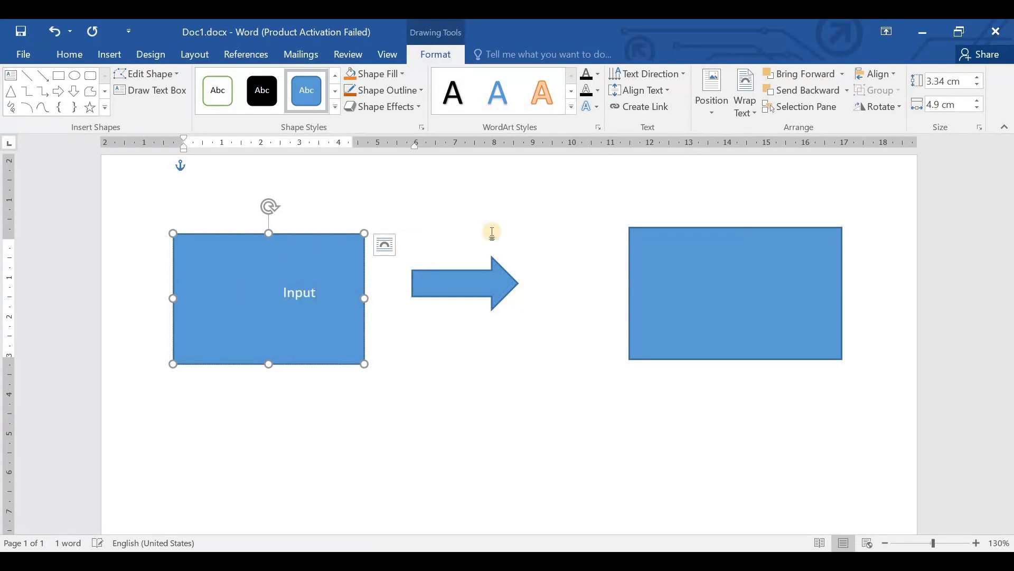
- Label the rectangle beyond the arrow's tip with the text "Output"
{"action": "left_click", "coordinate": [784, 283]}
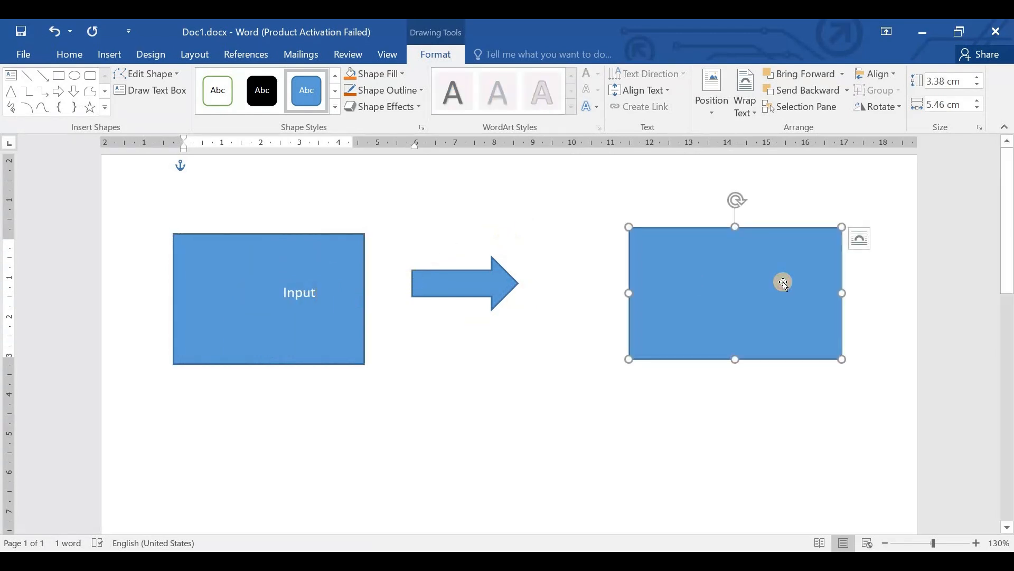
{"action": "type", "text": "Output"}
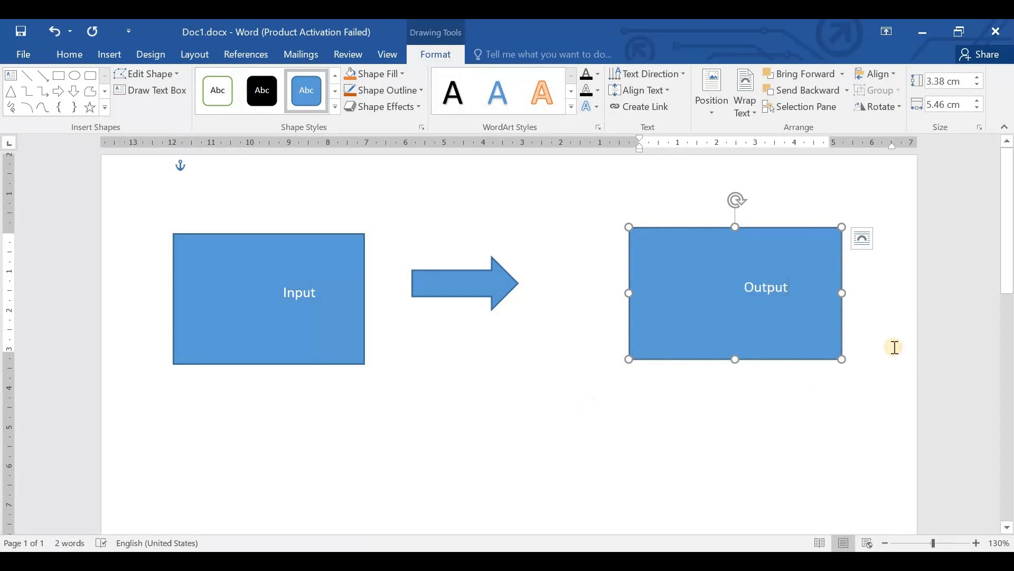
- Add three empty paragraphs above the shapes to shift the diagram down the page
{"action": "left_click", "coordinate": [878, 381]}
{"action": "key", "text": "Return"}
{"action": "key", "text": "Return"}
{"action": "key", "text": "Return"}
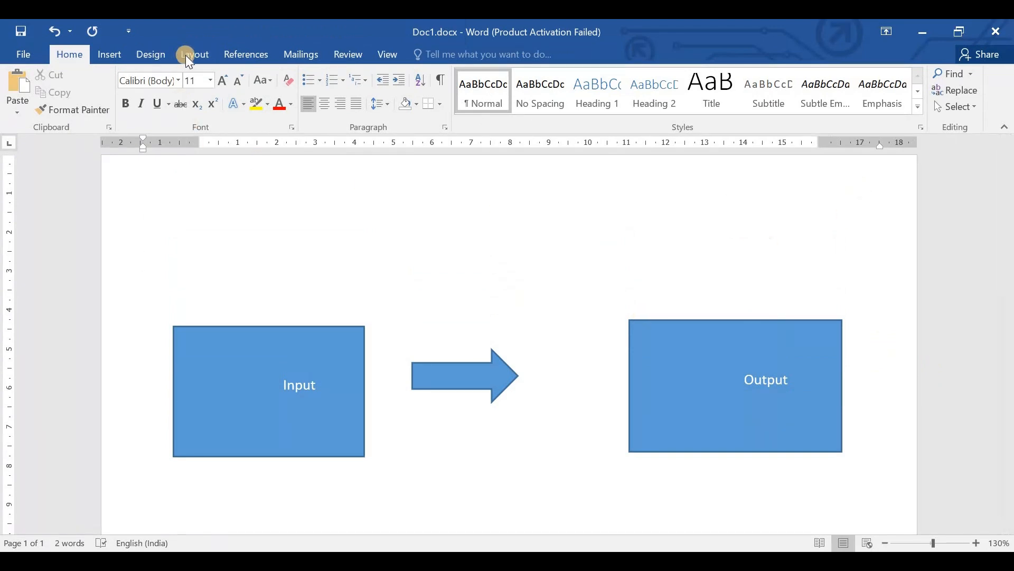
{"action": "left_click", "coordinate": [113, 59]}
{"action": "left_click", "coordinate": [201, 98]}
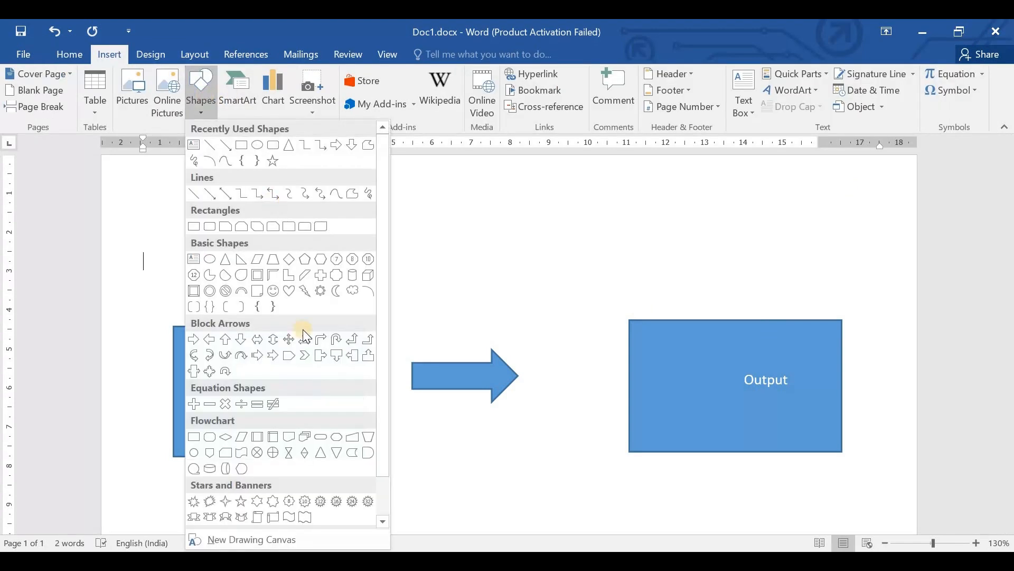
{"action": "scroll", "coordinate": [320, 463], "scroll_direction": "down", "scroll_amount": 1}
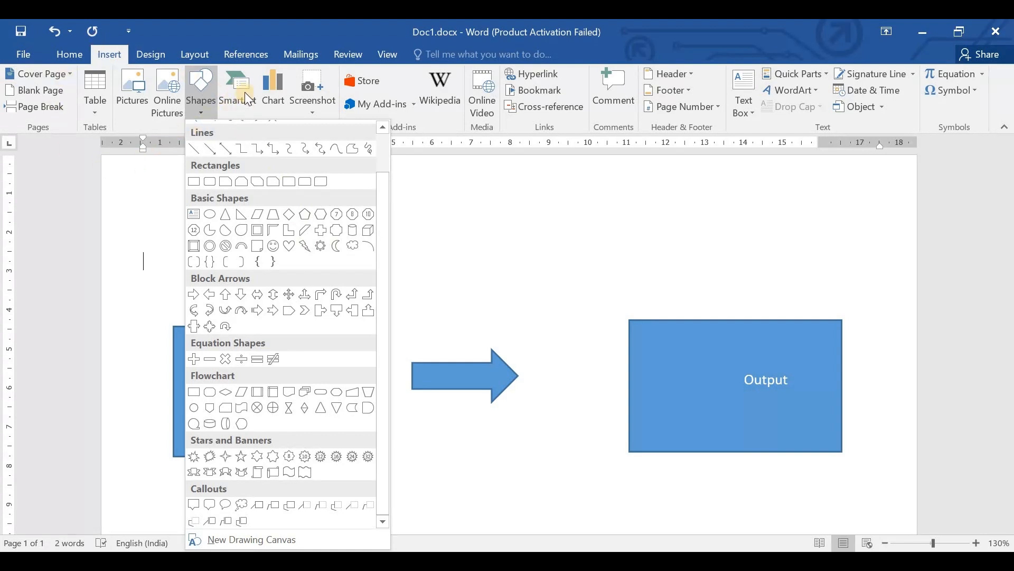
{"action": "left_click", "coordinate": [620, 271]}
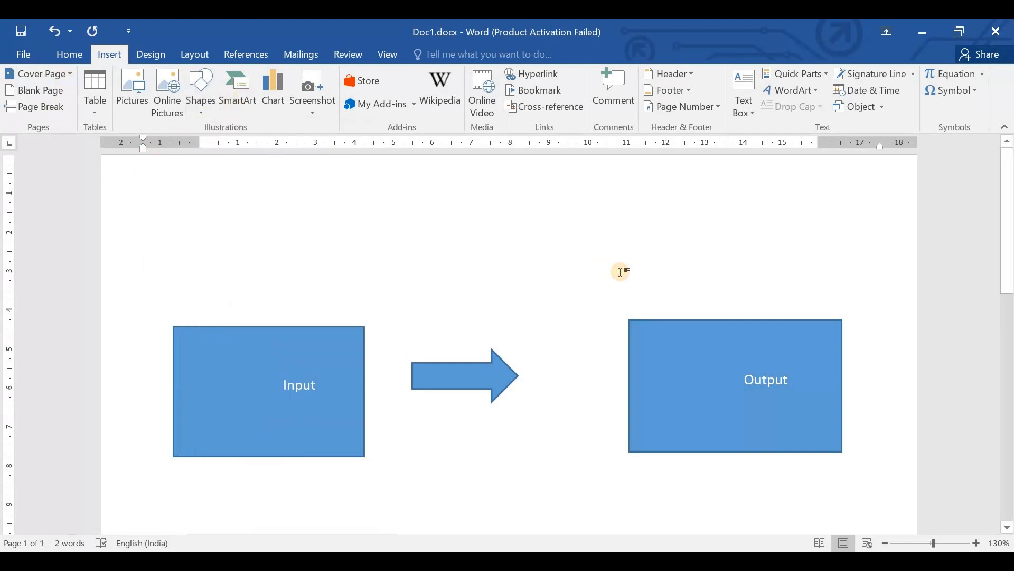
- Clear the "Input" label from the rectangle before the arrow's tail and delete that rectangle
{"action": "key", "text": "ctrl+a"}
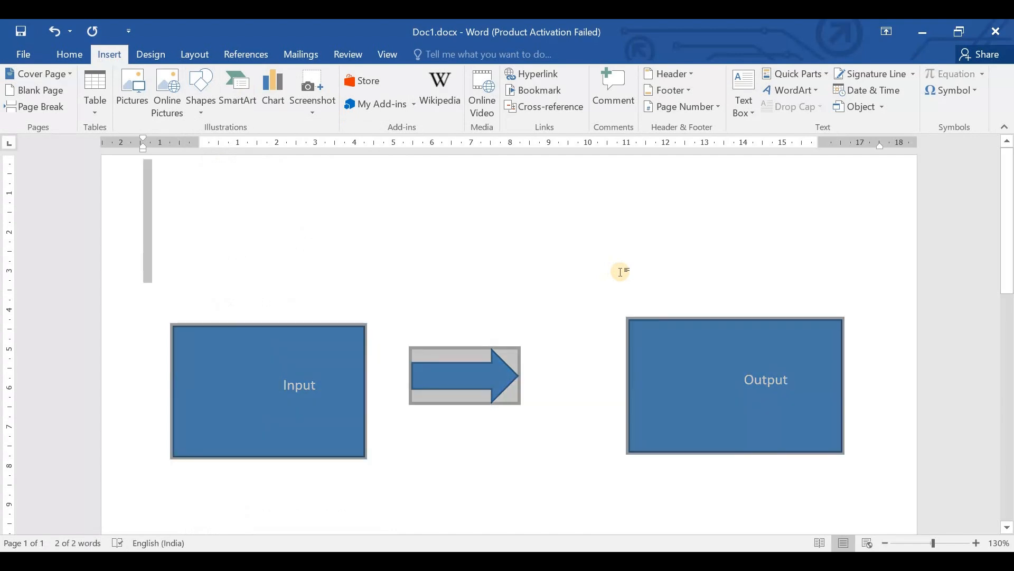
{"action": "left_click", "coordinate": [254, 339]}
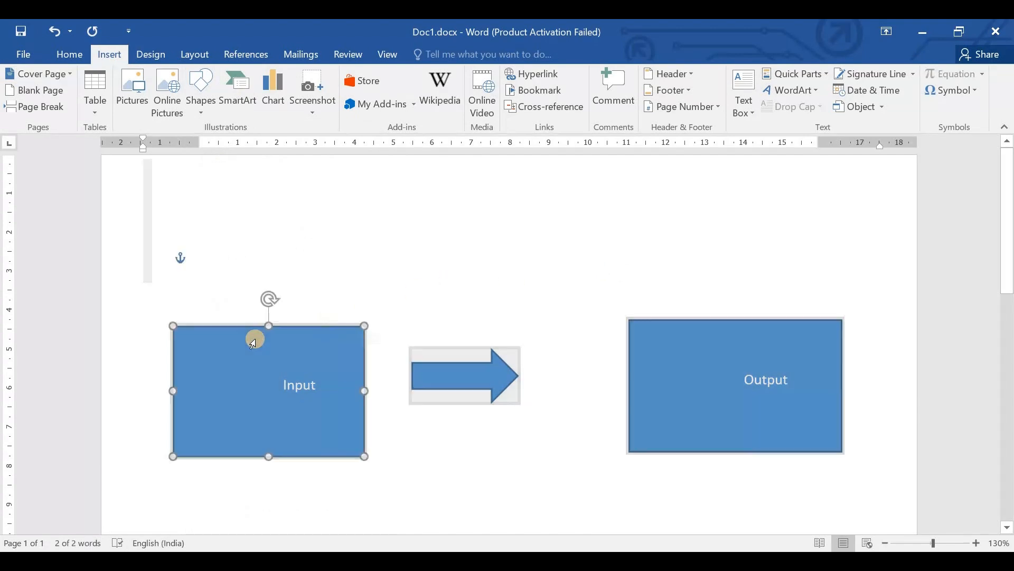
{"action": "triple_click", "coordinate": [254, 338]}
{"action": "key", "text": "BackSpace"}
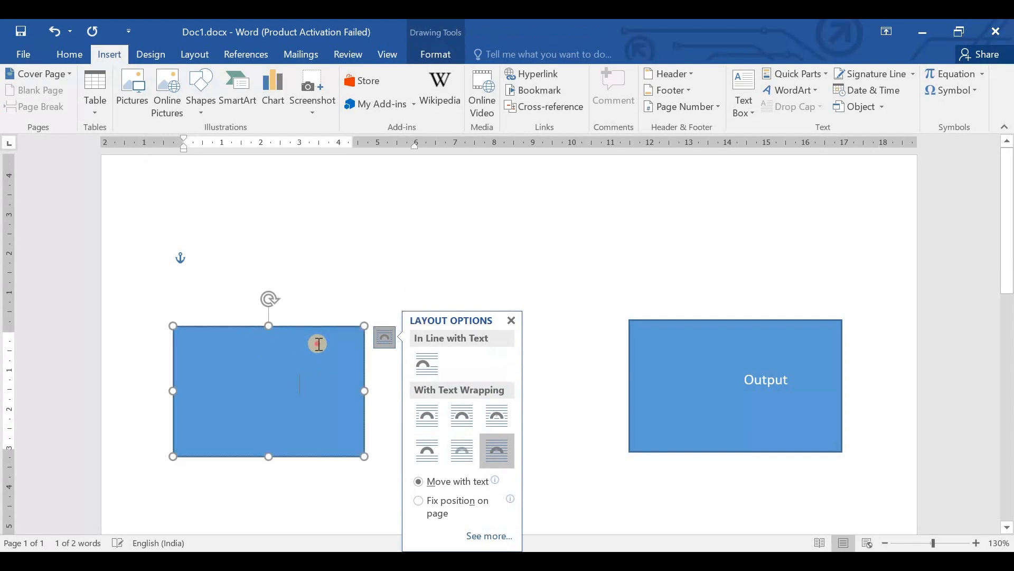
{"action": "left_click", "coordinate": [268, 326]}
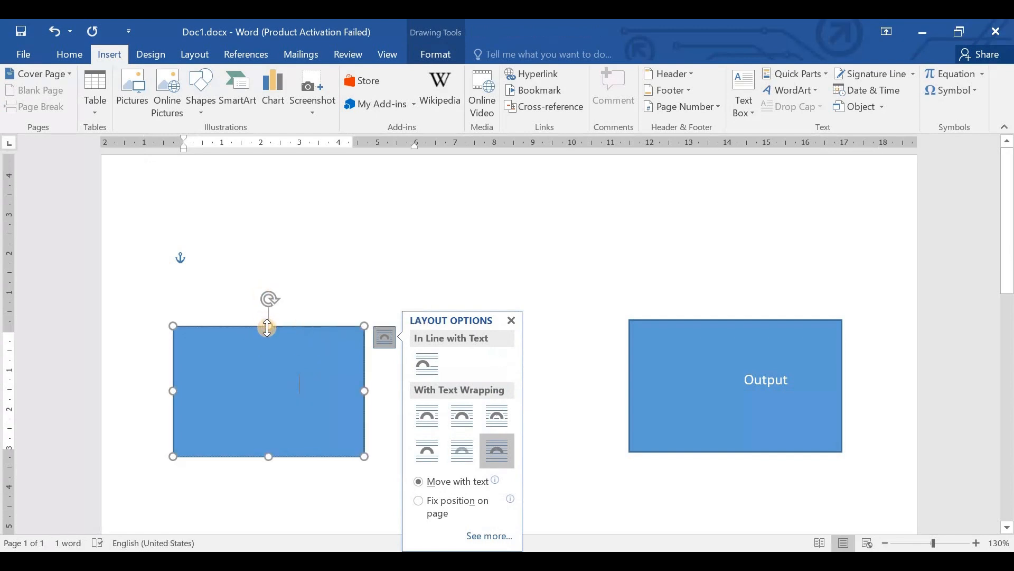
{"action": "double_click", "coordinate": [278, 333]}
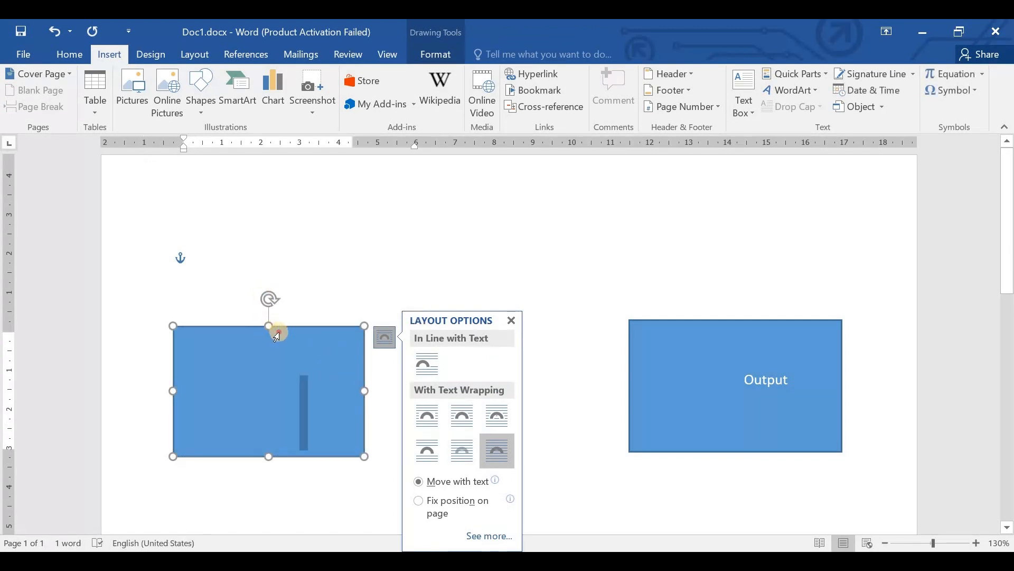
{"action": "left_click", "coordinate": [532, 272]}
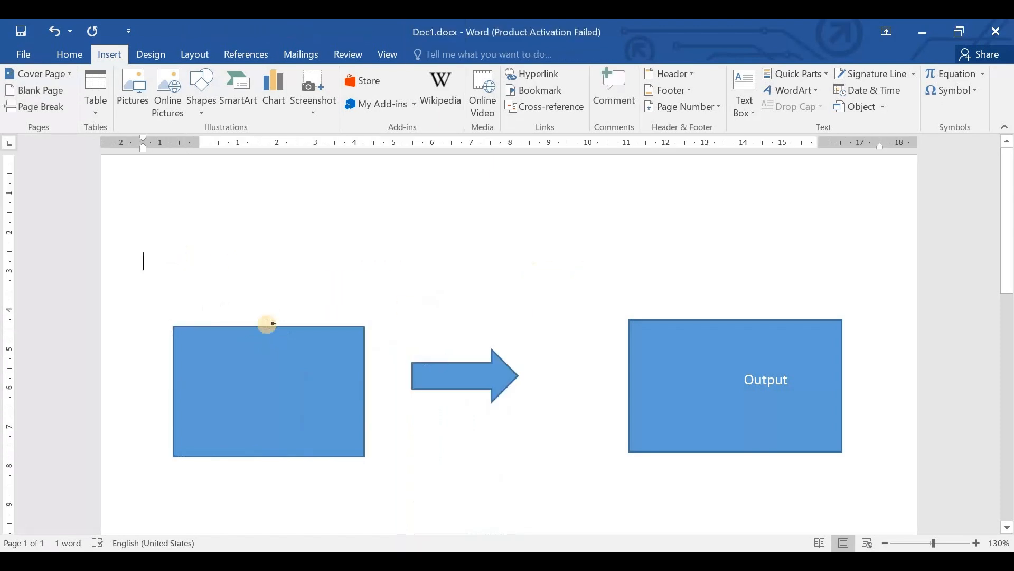
{"action": "left_click", "coordinate": [174, 326]}
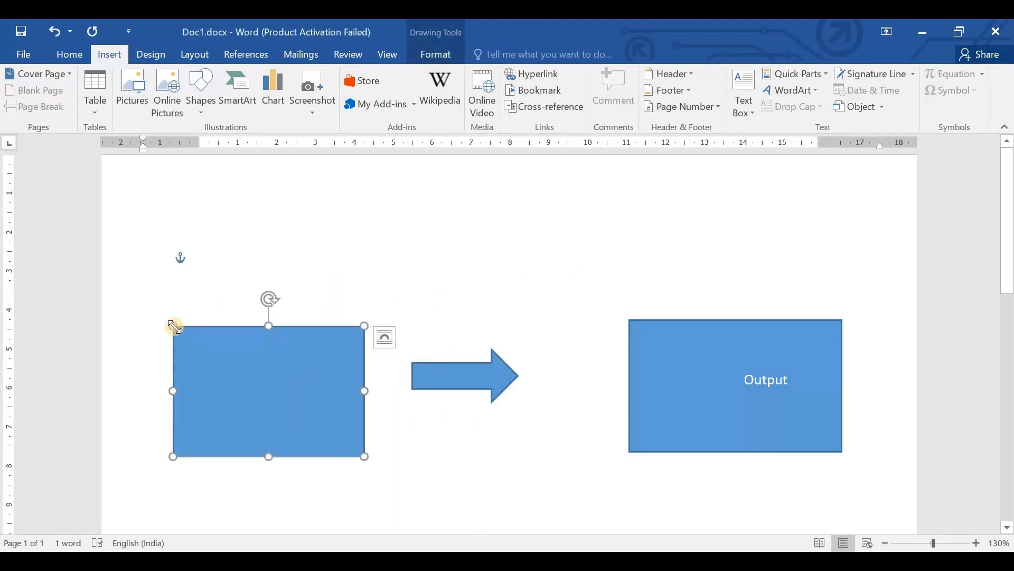
{"action": "key", "text": "Delete"}
- Delete the arrow and the rectangle labelled "Output" to empty the page of shapes
{"action": "left_click", "coordinate": [458, 383]}
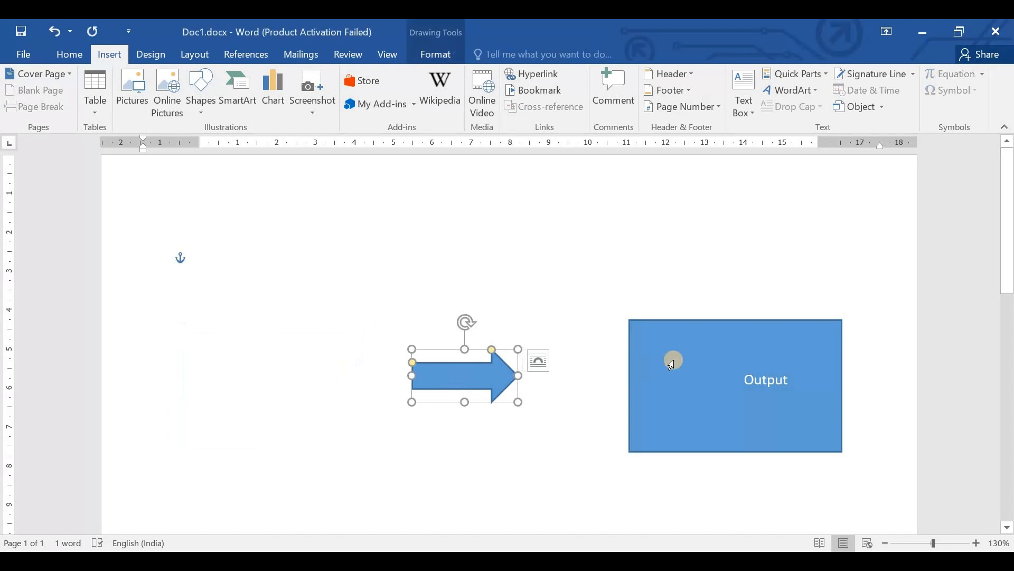
{"action": "key", "text": "Delete"}
{"action": "double_click", "coordinate": [687, 356]}
{"action": "key", "text": "Delete"}
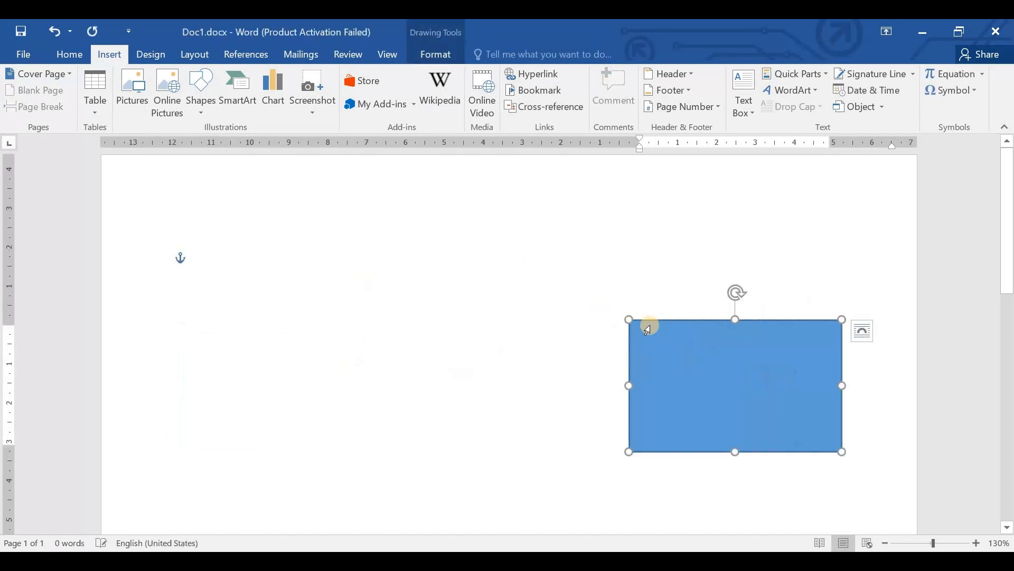
{"action": "left_click", "coordinate": [650, 326]}
{"action": "key", "text": "Delete"}
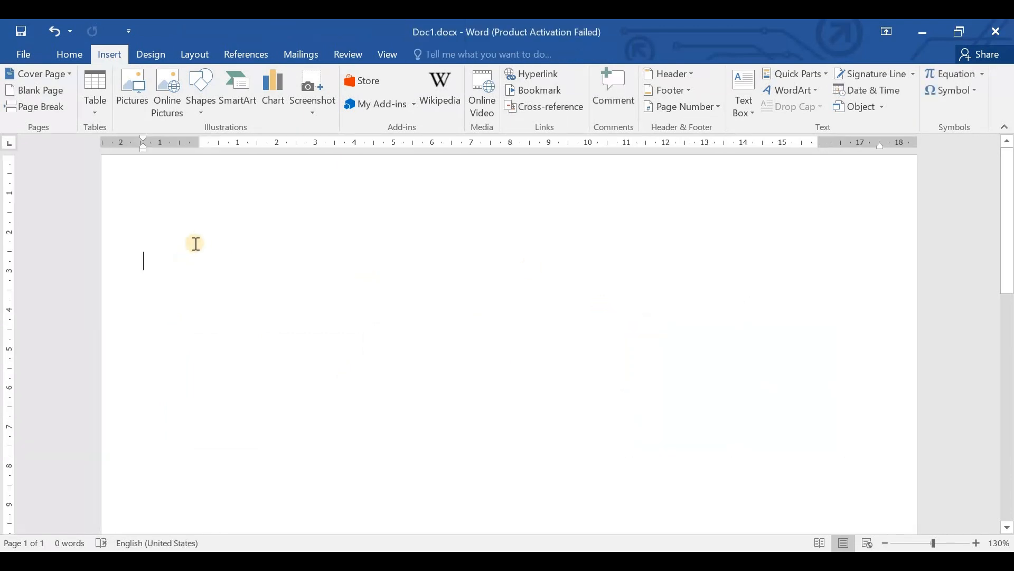
- Start inserting a SmartArt graphic on the empty page
{"action": "left_click", "coordinate": [238, 104]}
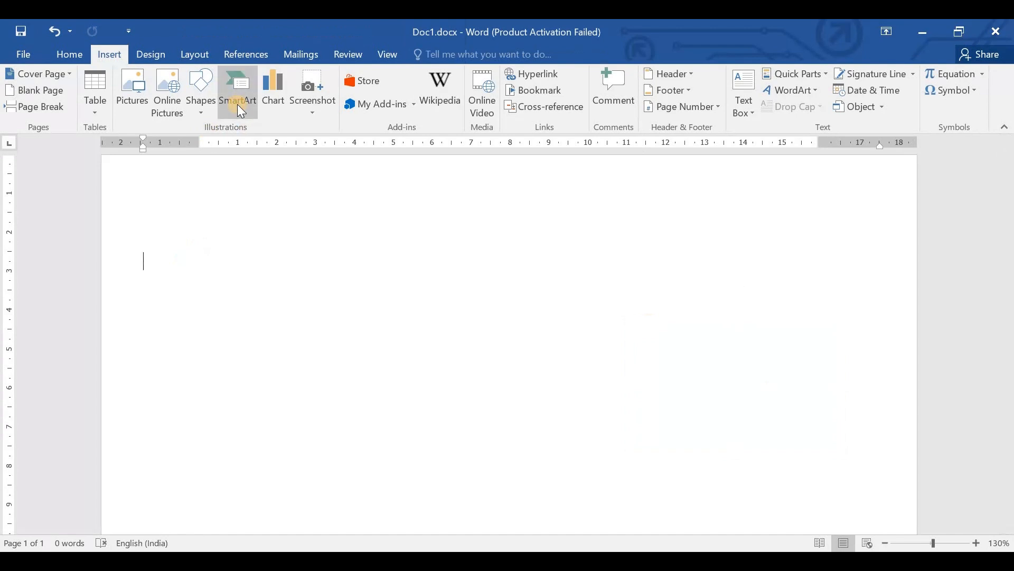
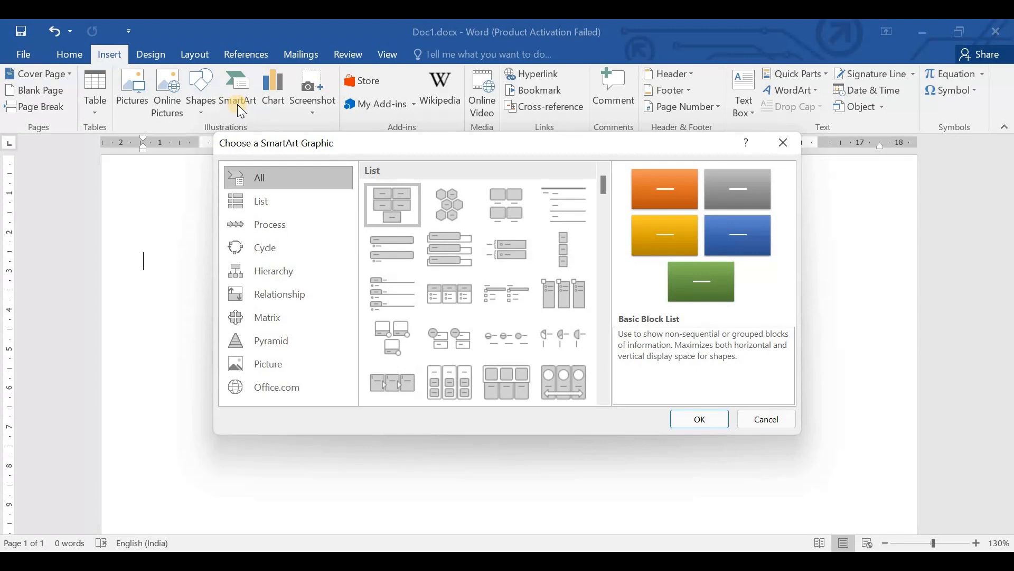
- Browse the SmartArt layouts in the List, Process, Relationship, Matrix, Pyramid and Picture categories
{"action": "left_click", "coordinate": [274, 207]}
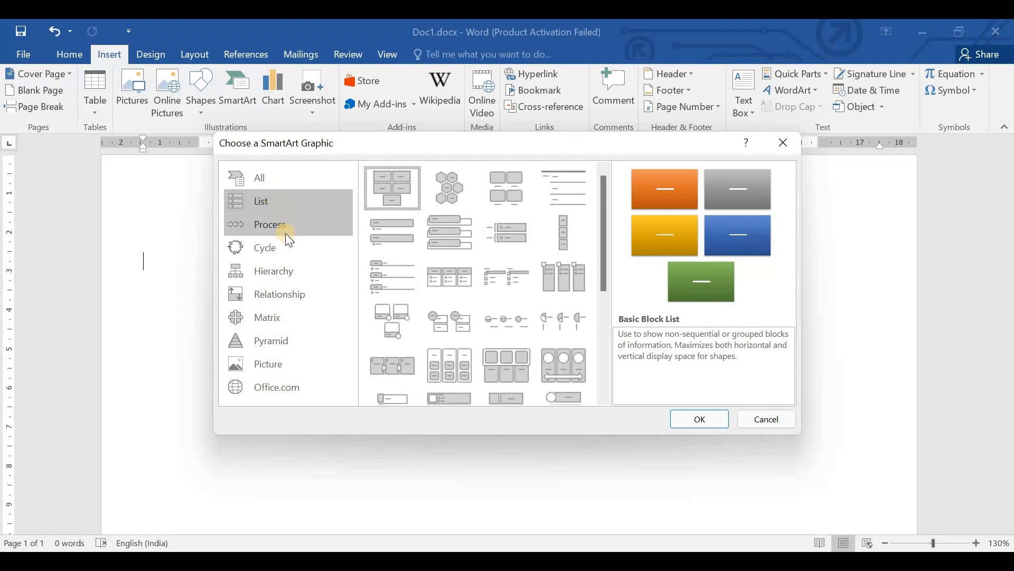
{"action": "left_click", "coordinate": [276, 228]}
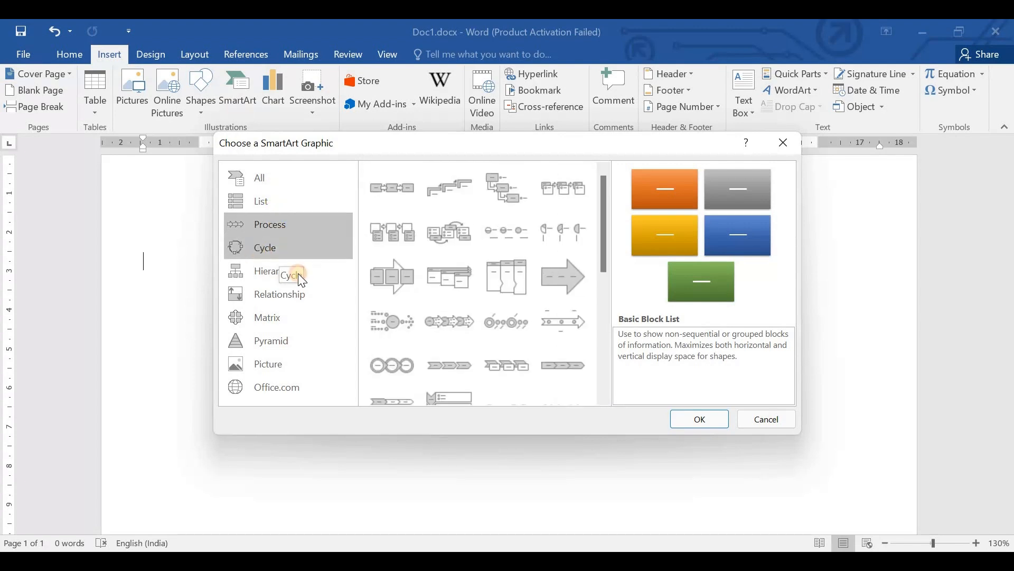
{"action": "left_click", "coordinate": [322, 299]}
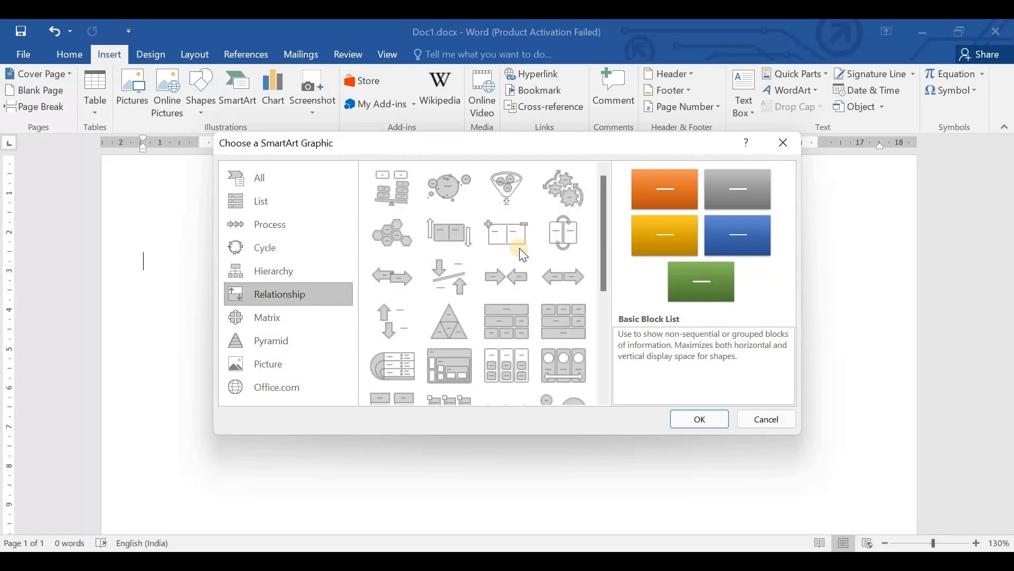
{"action": "left_click", "coordinate": [277, 321]}
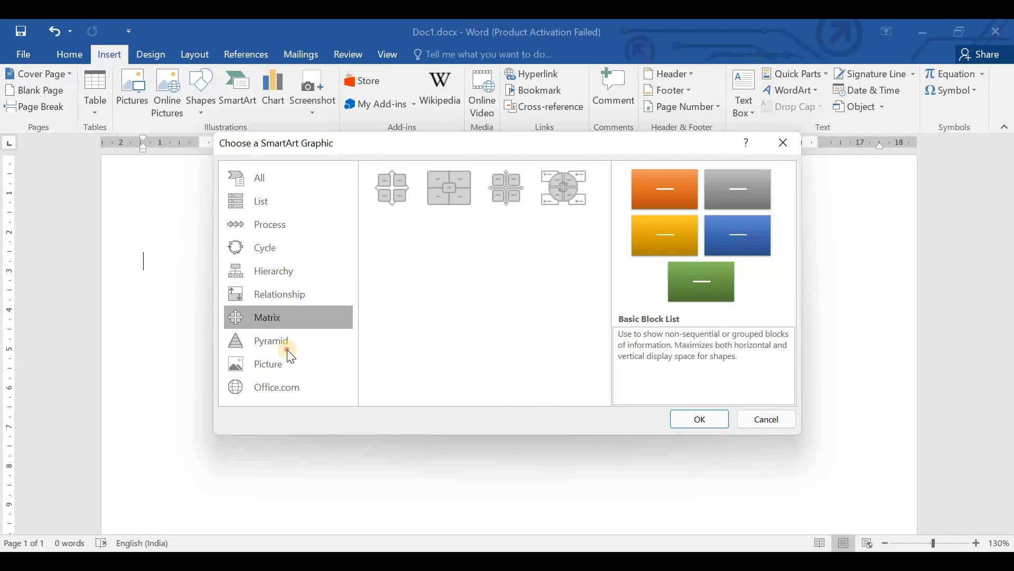
{"action": "left_click", "coordinate": [289, 351]}
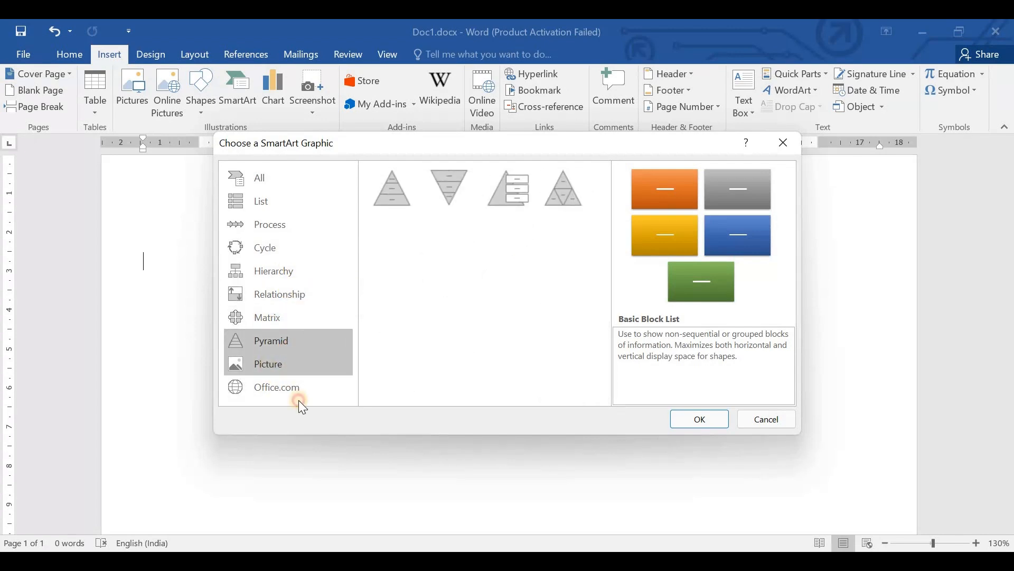
{"action": "left_click", "coordinate": [276, 370]}
- Insert the Cycle SmartArt layout that has a large central circle surrounded by four smaller circles on a ring
{"action": "left_click", "coordinate": [261, 248]}
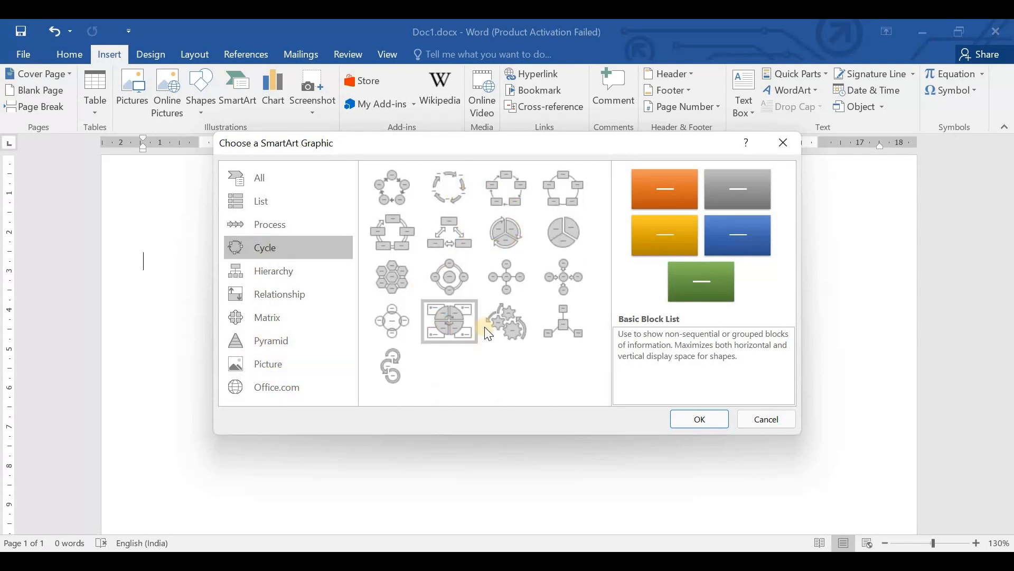
{"action": "left_click", "coordinate": [449, 279]}
{"action": "left_click", "coordinate": [685, 421]}
{"action": "left_click_drag", "start_coordinate": [496, 254], "coordinate": [639, 264]}
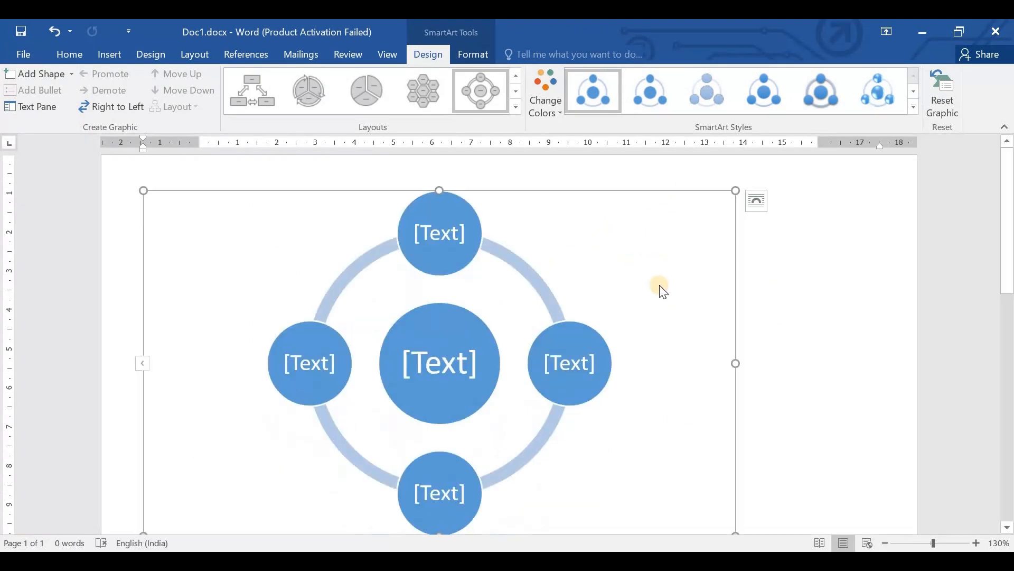
{"action": "left_click", "coordinate": [446, 217]}
{"action": "left_click_drag", "start_coordinate": [368, 190], "coordinate": [767, 341]}
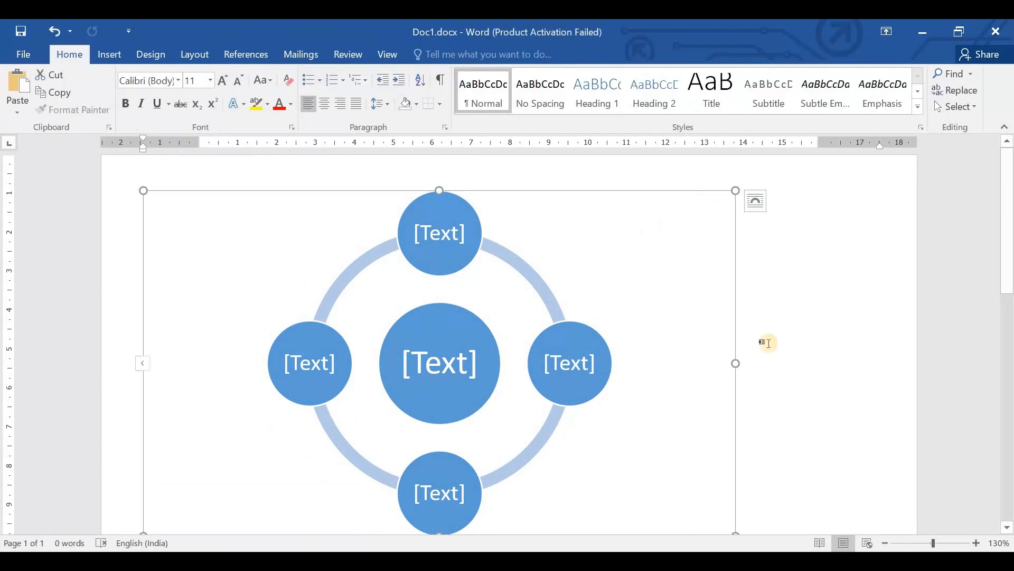
{"action": "right_click", "coordinate": [305, 223]}
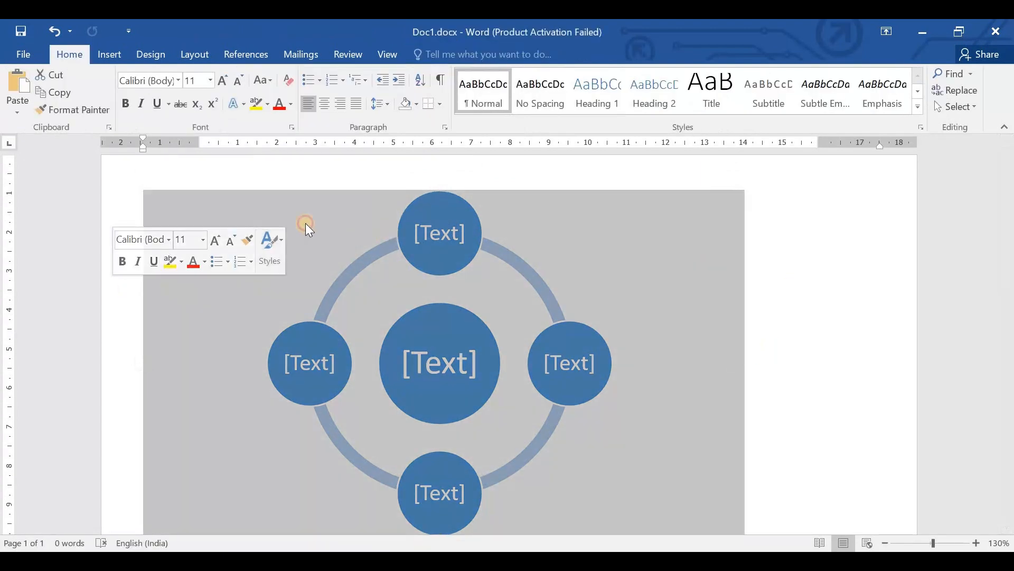
{"action": "left_click", "coordinate": [305, 222]}
{"action": "left_click_drag", "start_coordinate": [306, 191], "coordinate": [822, 279]}
{"action": "scroll", "coordinate": [602, 344], "scroll_direction": "down", "scroll_amount": 3}
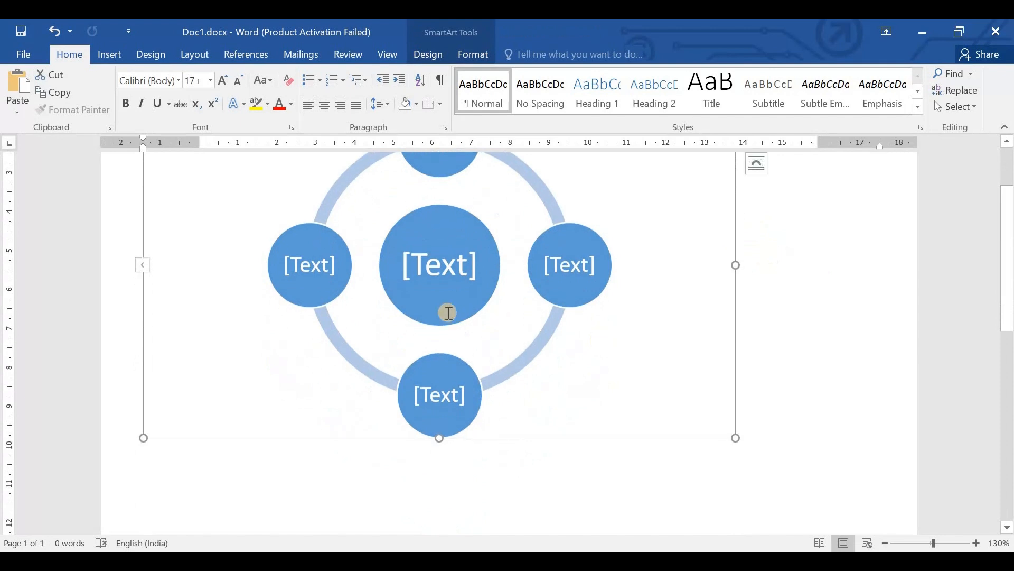
{"action": "scroll", "coordinate": [220, 244], "scroll_direction": "up", "scroll_amount": 1}
{"action": "scroll", "coordinate": [219, 244], "scroll_direction": "up", "scroll_amount": 1}
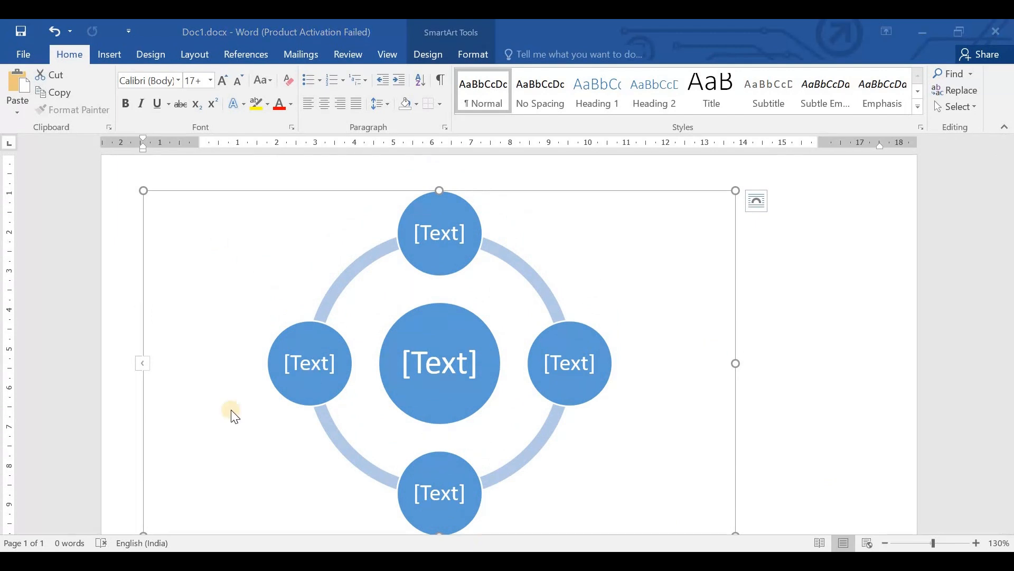
- Label the central circle of the SmartArt graphic "Life Cycle"
{"action": "left_click", "coordinate": [430, 362]}
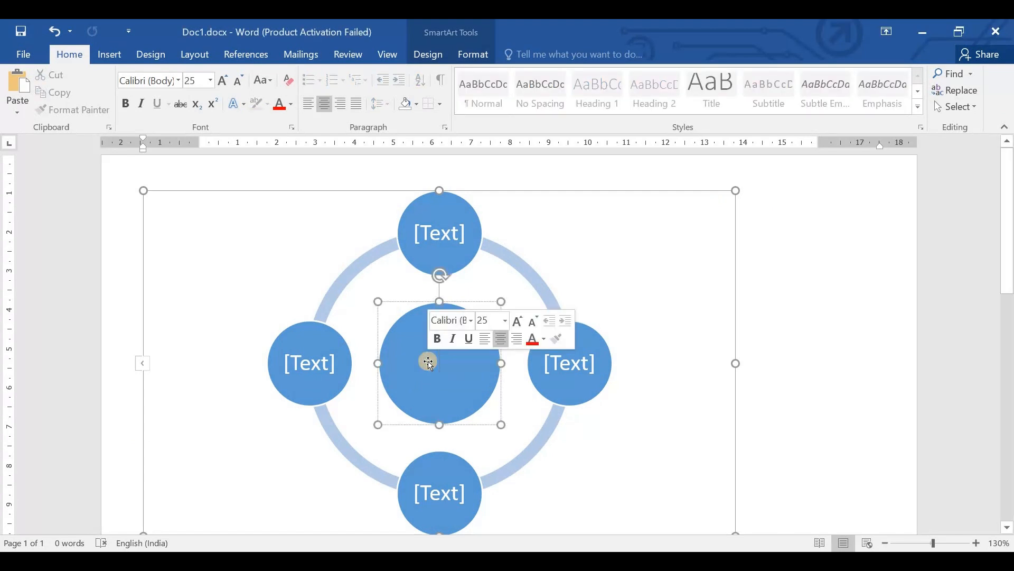
{"action": "type", "text": "L"}
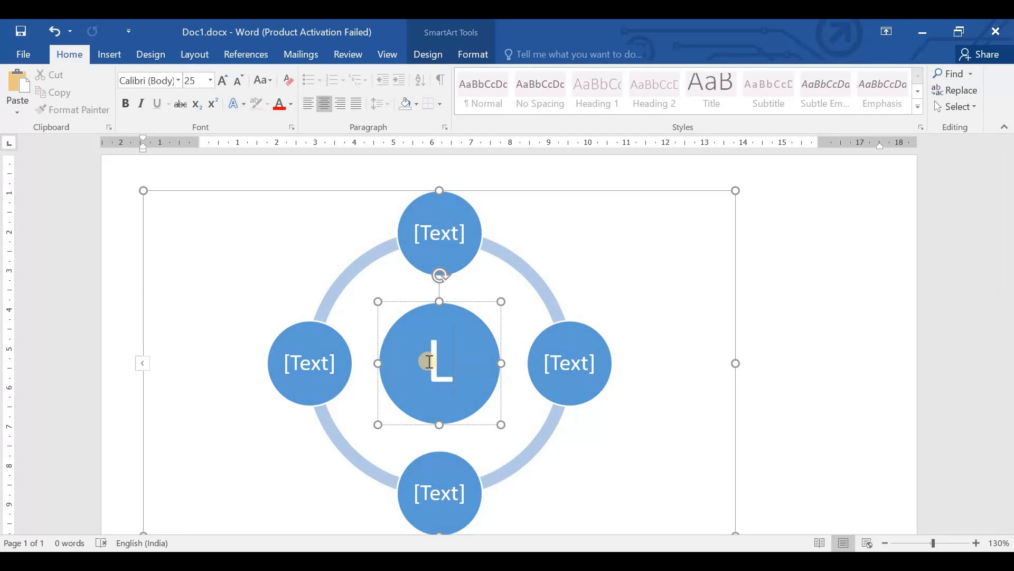
{"action": "type", "text": "ife"}
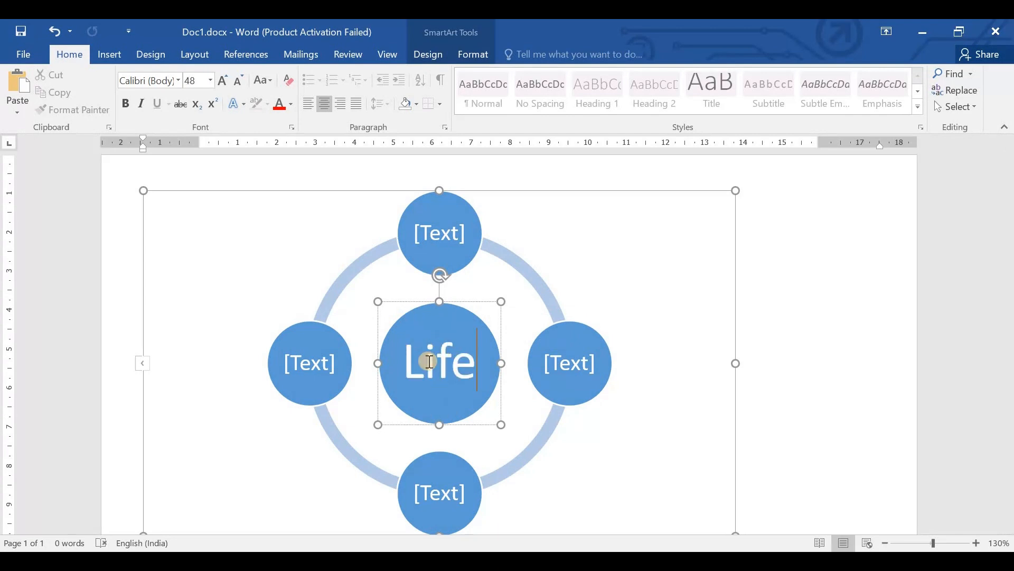
{"action": "type", "text": " Cycle"}
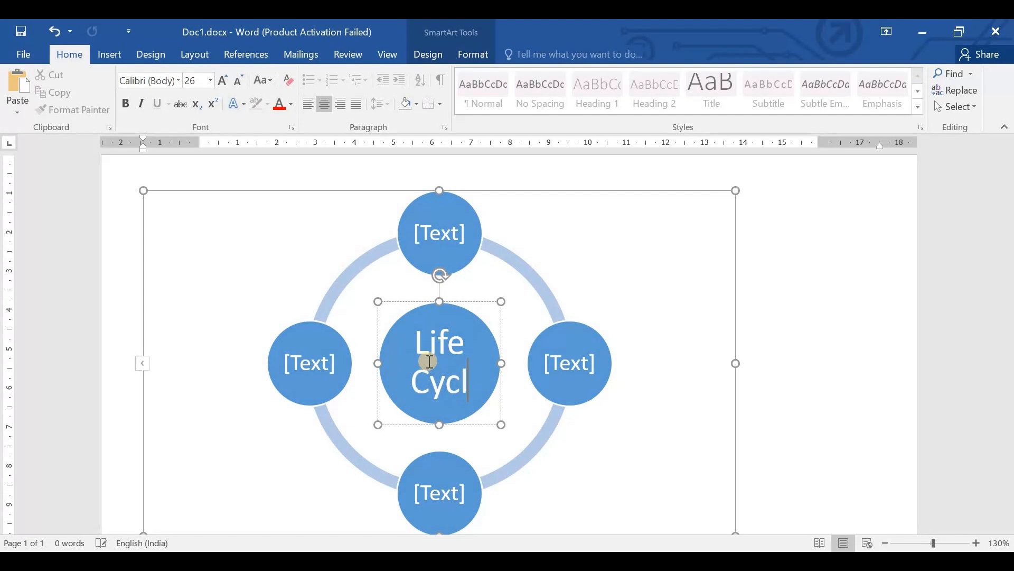
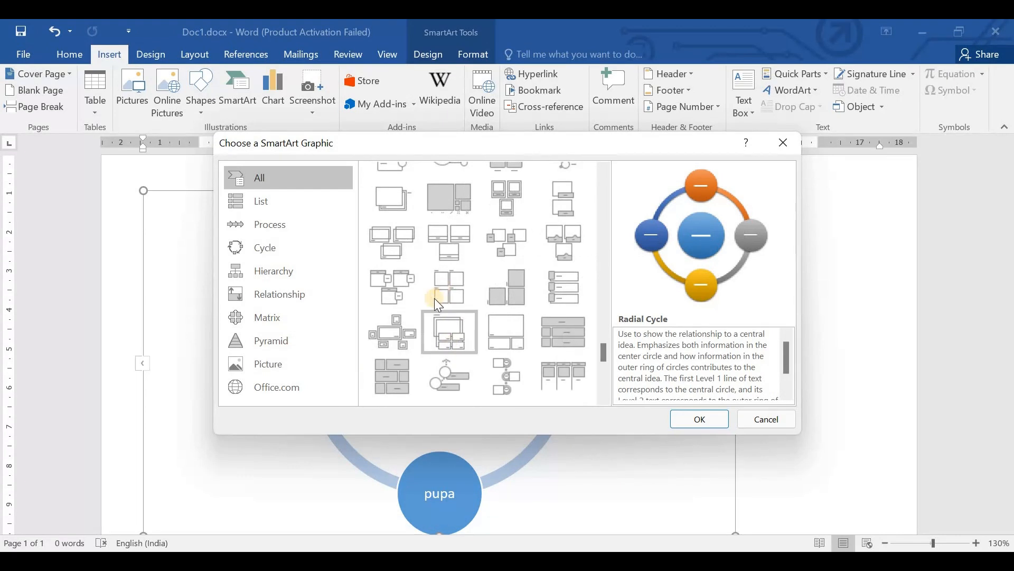
- Close the SmartArt layout gallery without inserting anything and delete the life cycle SmartArt graphic from the page
{"action": "scroll", "coordinate": [436, 299], "scroll_direction": "down", "scroll_amount": 3}
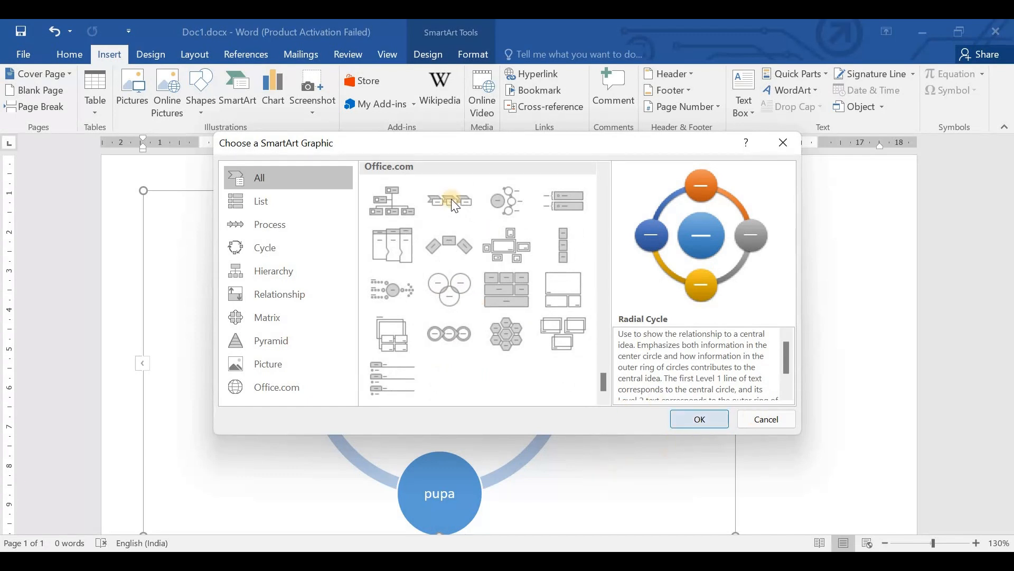
{"action": "left_click", "coordinate": [766, 418]}
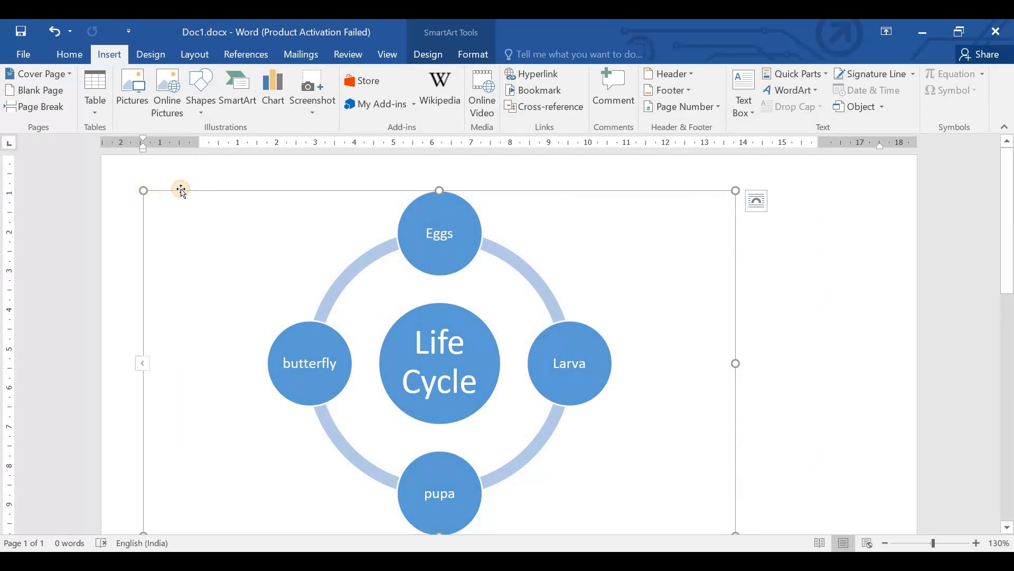
{"action": "key", "text": "Delete"}
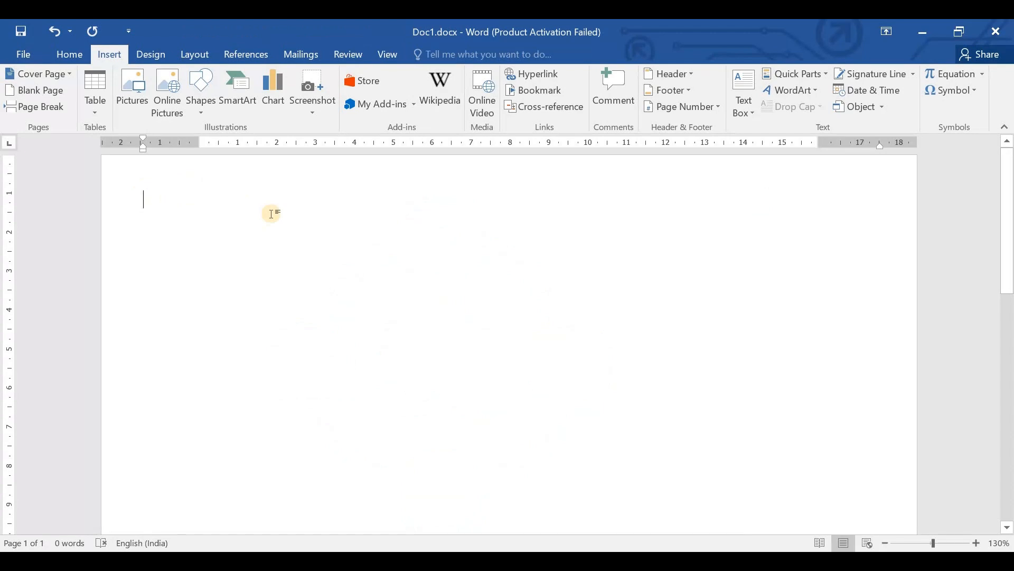
{"action": "left_click", "coordinate": [243, 100]}
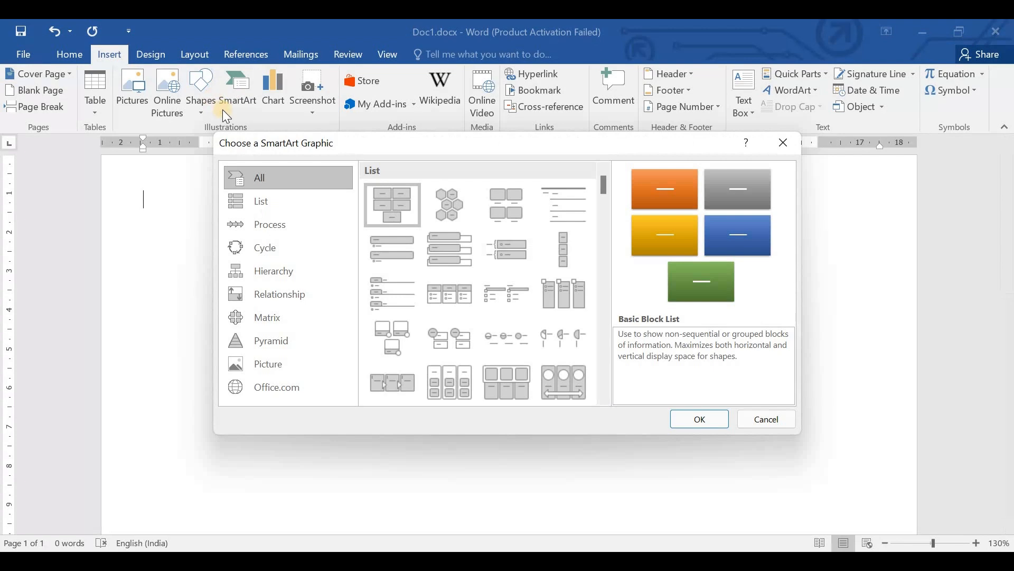
{"action": "left_click", "coordinate": [784, 143]}
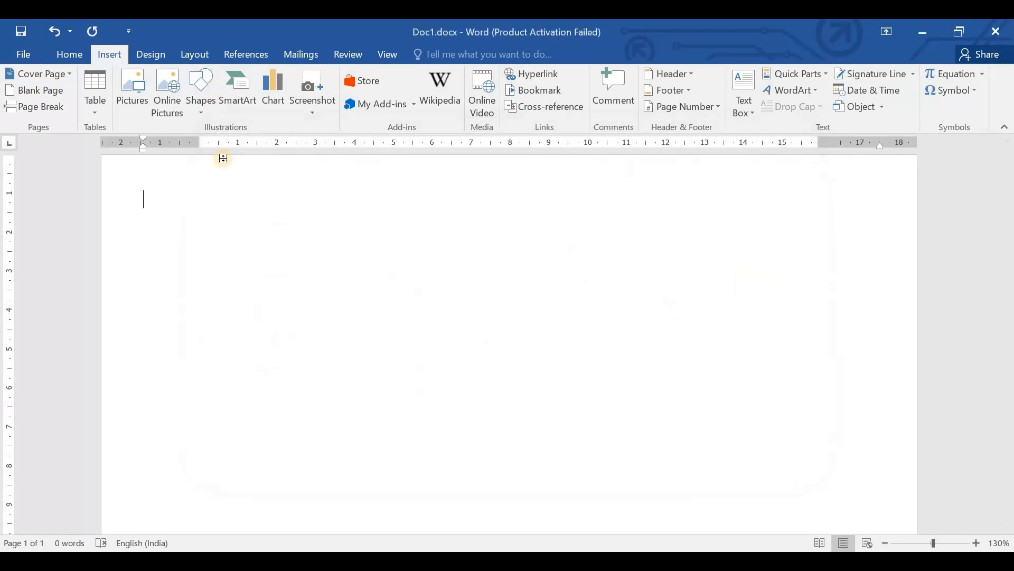
- Insert a Clustered Column chart into the blank document
{"action": "left_click", "coordinate": [274, 95]}
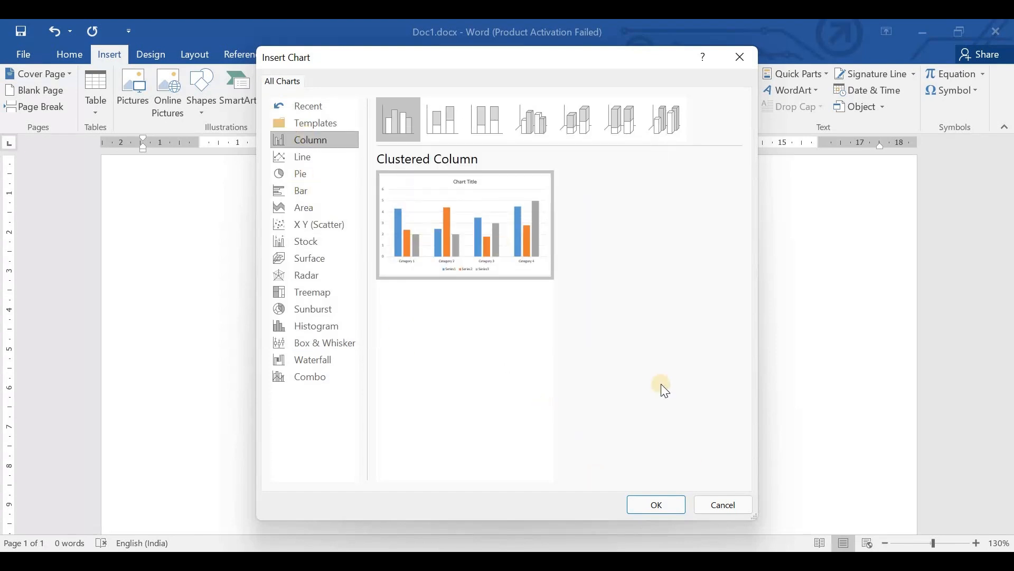
{"action": "left_click", "coordinate": [655, 502]}
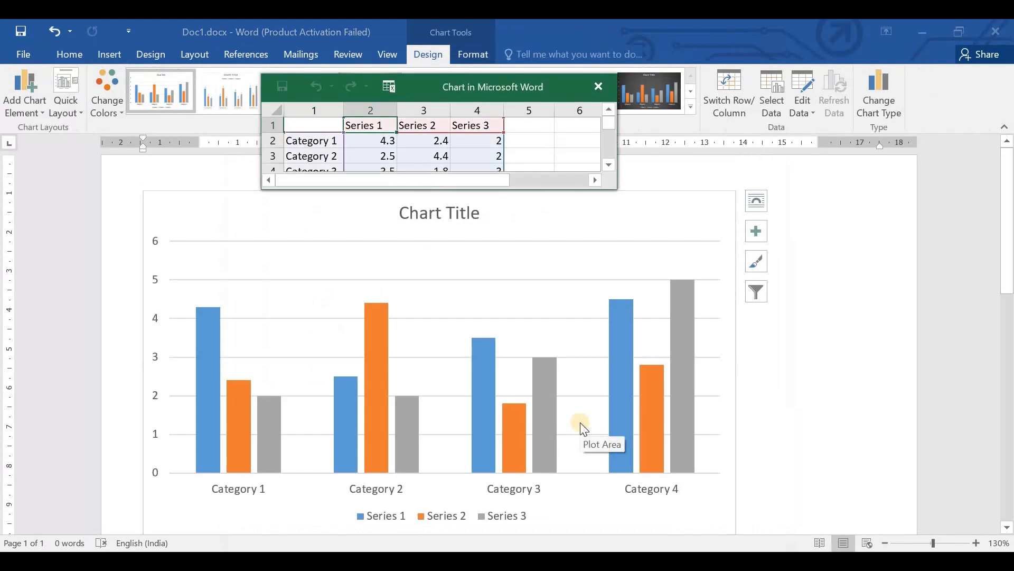
{"action": "left_click", "coordinate": [596, 374]}
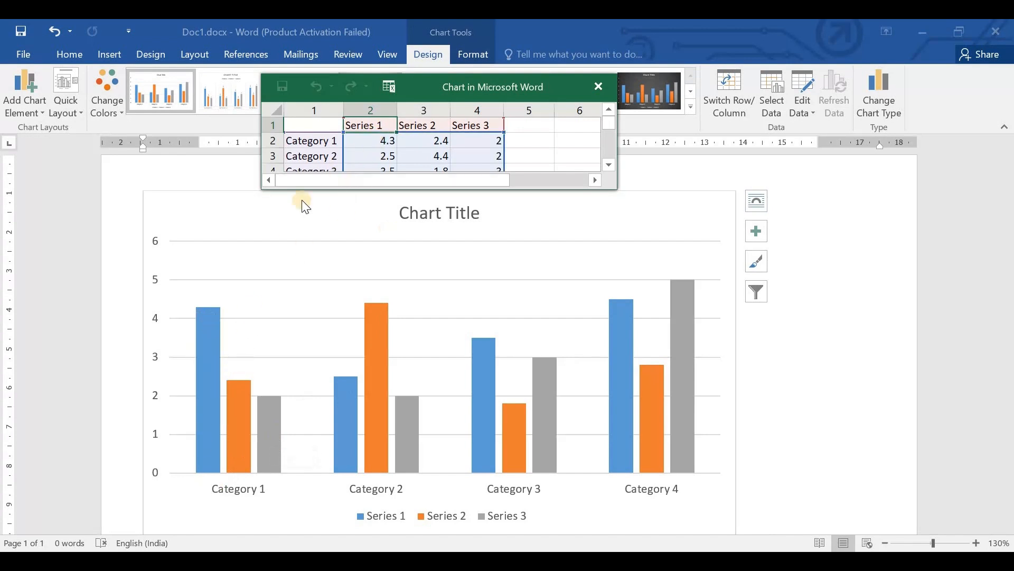
- Rename the Series 1 heading in the chart's data sheet to "Math"
{"action": "double_click", "coordinate": [381, 126]}
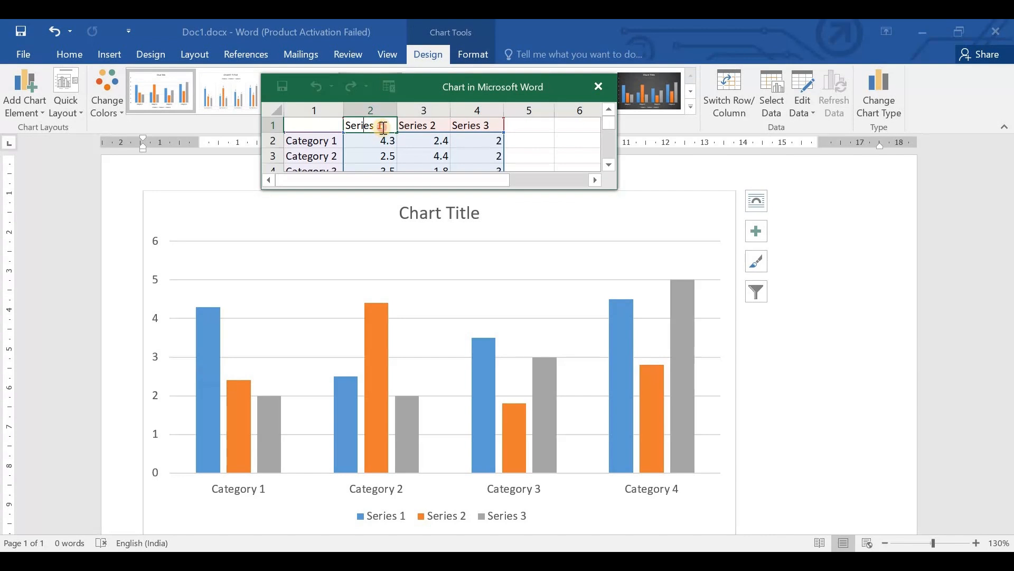
{"action": "key", "text": "BackSpace"}
{"action": "key", "text": "BackSpace"}
{"action": "key", "text": "BackSpace"}
{"action": "key", "text": "BackSpace"}
{"action": "key", "text": "BackSpace"}
{"action": "key", "text": "BackSpace"}
{"action": "key", "text": "BackSpace"}
{"action": "key", "text": "BackSpace"}
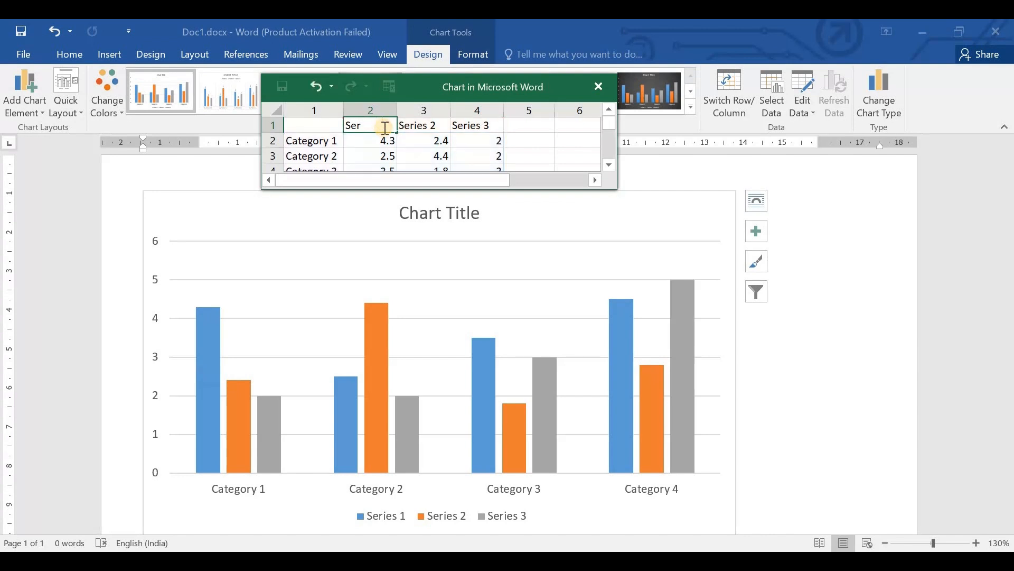
{"action": "type", "text": "Match"}
{"action": "key", "text": "BackSpace"}
{"action": "key", "text": "BackSpace"}
{"action": "type", "text": "h"}
- Rename the Series 2 heading in the chart's data sheet to "English"
{"action": "left_click", "coordinate": [418, 127]}
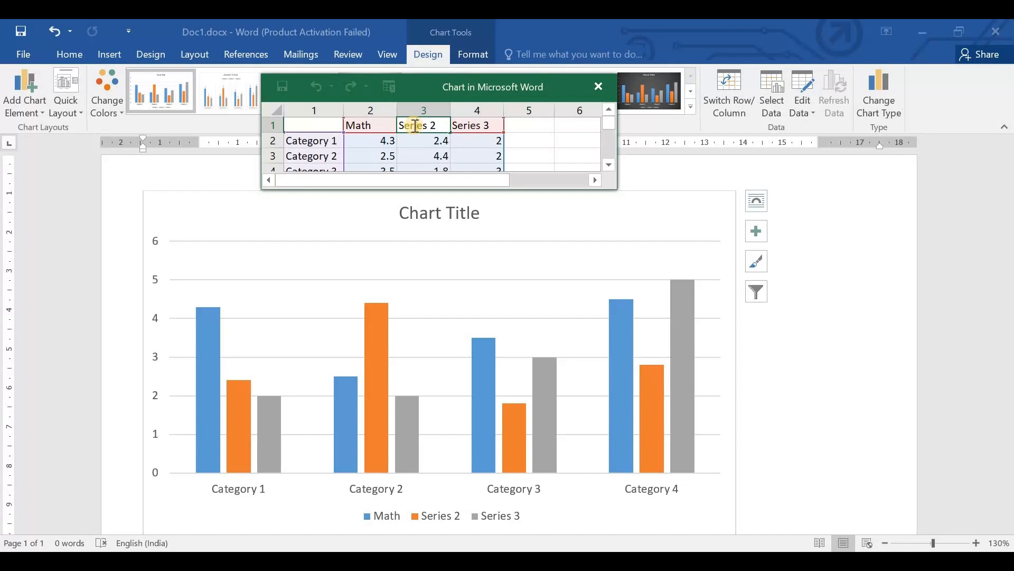
{"action": "type", "text": "S"}
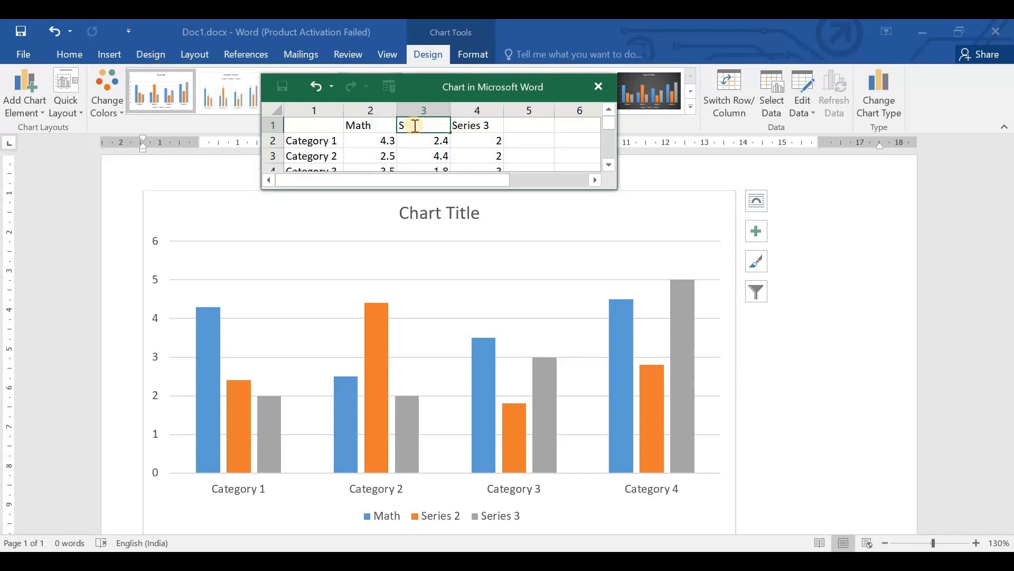
{"action": "key", "text": "BackSpace"}
{"action": "type", "text": "English"}
- Rename the Series 3 heading in the chart's data sheet to "Science"
{"action": "left_click", "coordinate": [466, 125]}
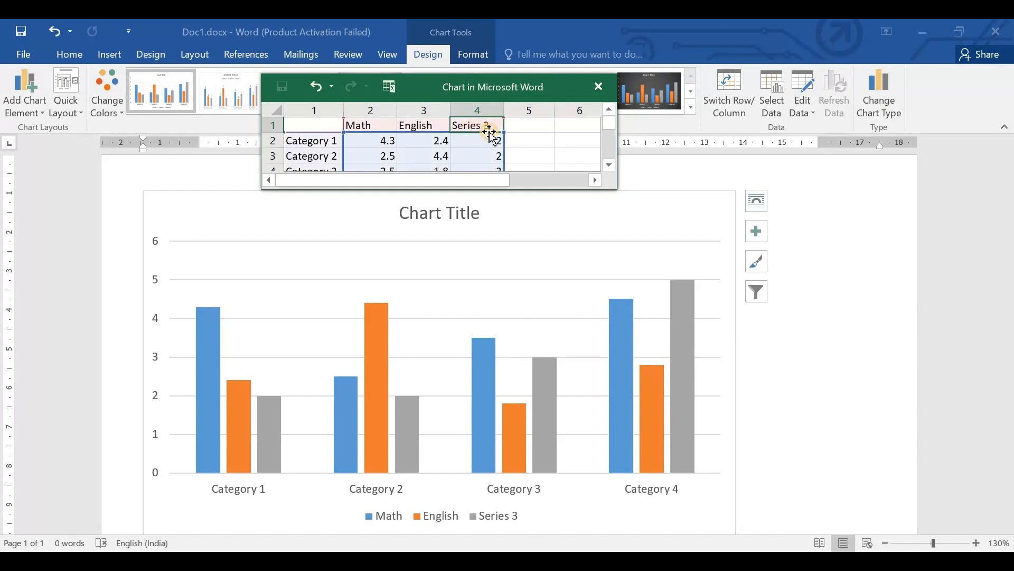
{"action": "double_click", "coordinate": [493, 125]}
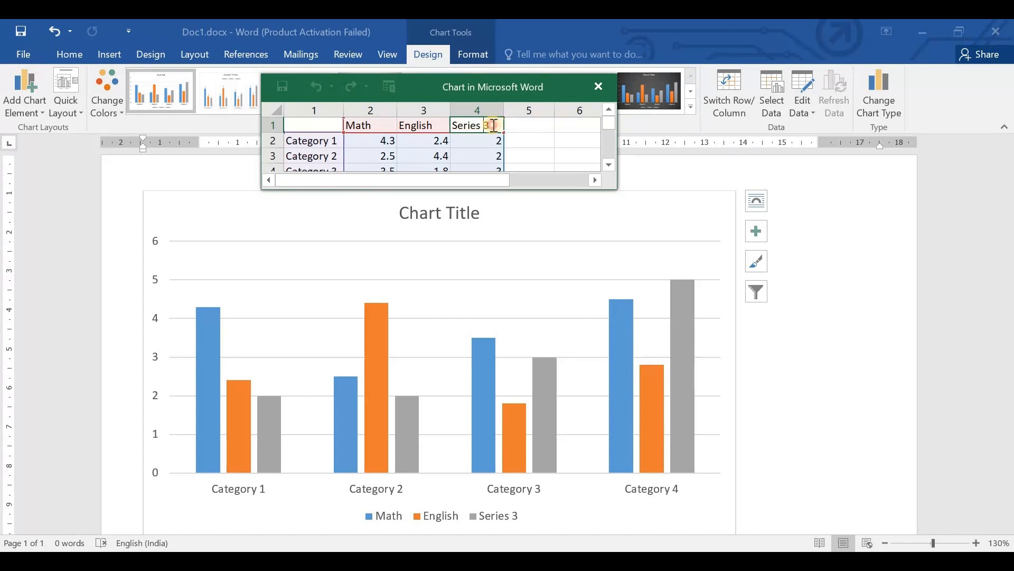
{"action": "key", "text": "BackSpace"}
{"action": "key", "text": "BackSpace"}
{"action": "key", "text": "BackSpace"}
{"action": "key", "text": "BackSpace"}
{"action": "key", "text": "BackSpace"}
{"action": "key", "text": "BackSpace"}
{"action": "key", "text": "BackSpace"}
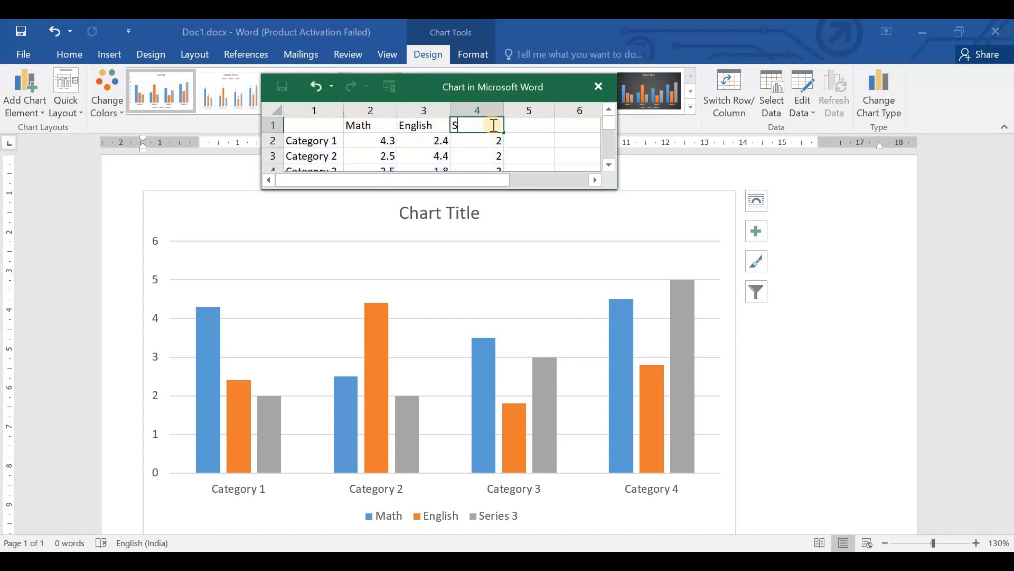
{"action": "key", "text": "BackSpace"}
{"action": "type", "text": "Science"}
- Rename the Category 1 row label in the chart's data sheet to "School 1"
{"action": "double_click", "coordinate": [311, 146]}
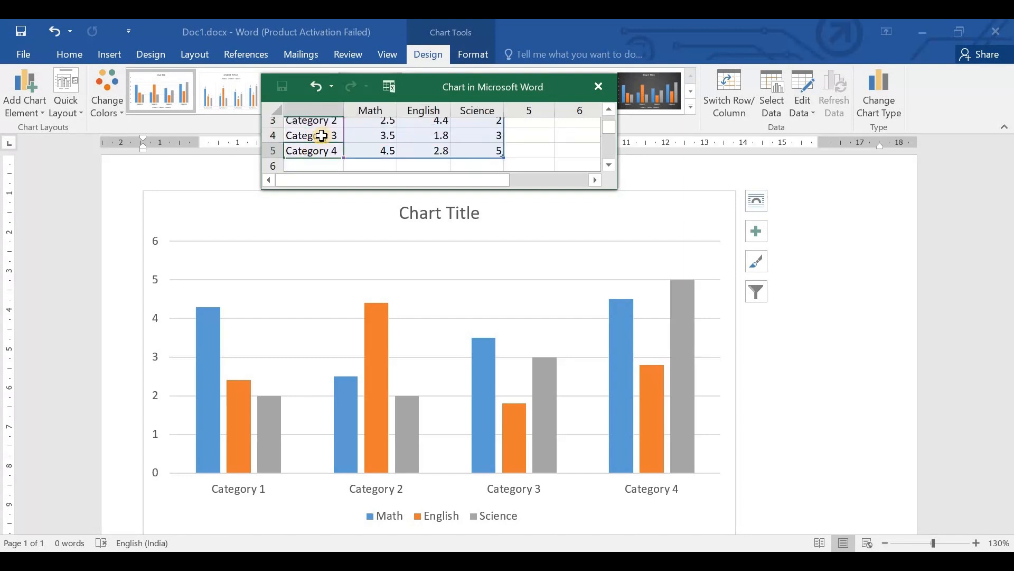
{"action": "scroll", "coordinate": [321, 136], "scroll_direction": "up", "scroll_amount": 1}
{"action": "double_click", "coordinate": [319, 140]}
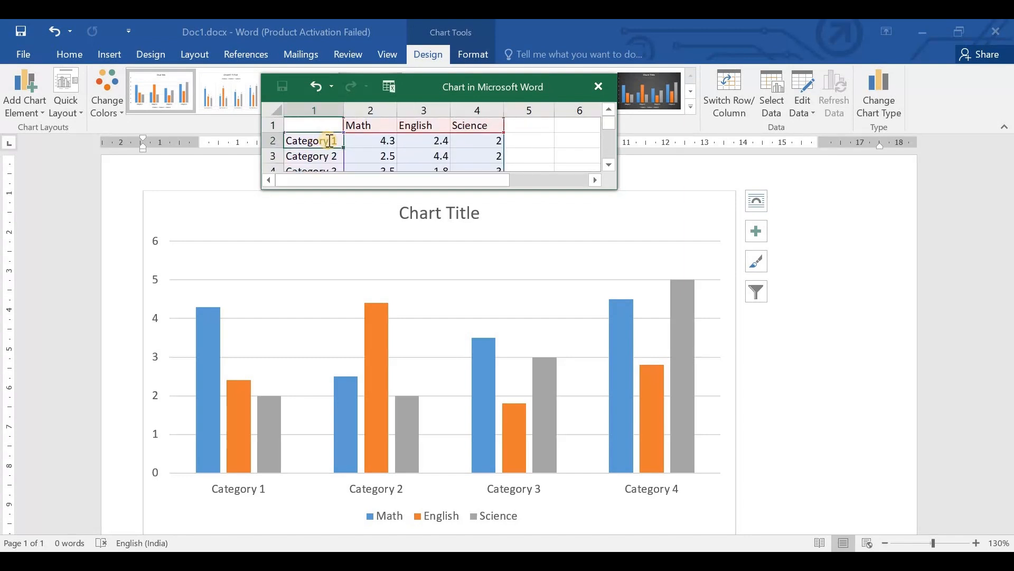
{"action": "key", "text": "BackSpace"}
{"action": "key", "text": "BackSpace"}
{"action": "key", "text": "BackSpace"}
{"action": "key", "text": "BackSpace"}
{"action": "key", "text": "BackSpace"}
{"action": "key", "text": "BackSpace"}
{"action": "key", "text": "BackSpace"}
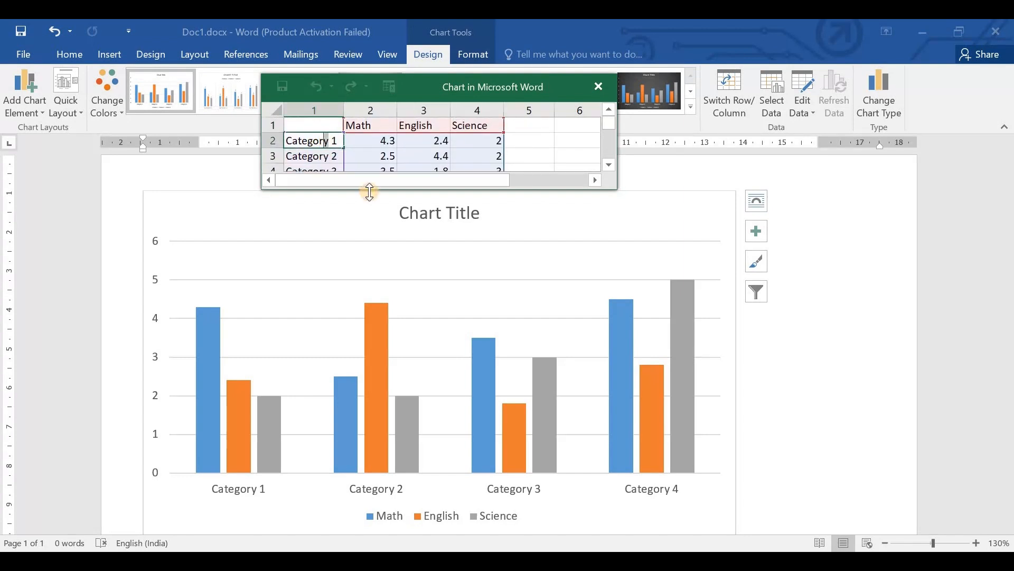
{"action": "type", "text": "School"}
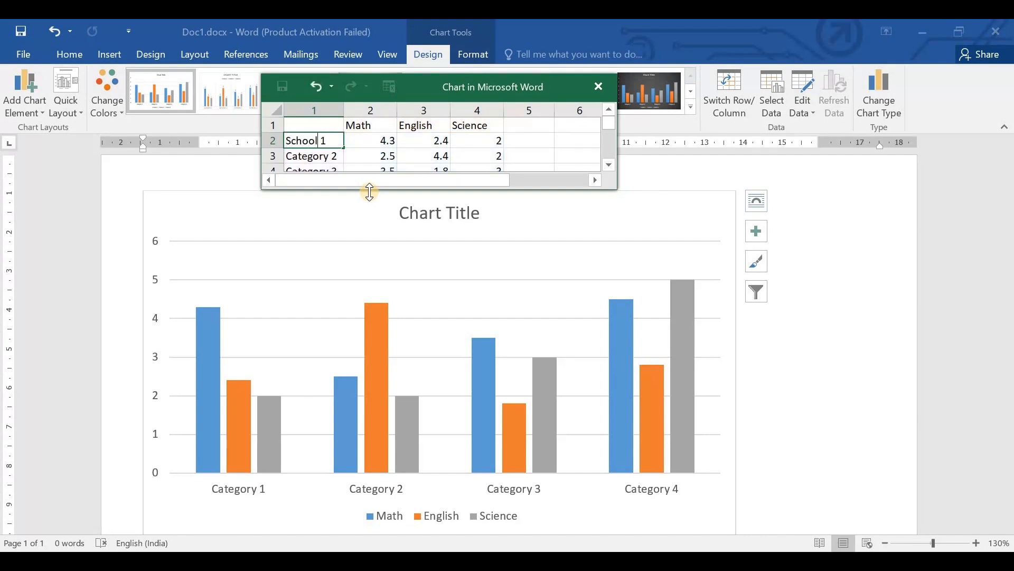
{"action": "key", "text": "End"}
{"action": "key", "text": "shift+Left"}
{"action": "key", "text": "shift+Left"}
{"action": "key", "text": "shift+Left"}
{"action": "key", "text": "shift+Left"}
{"action": "key", "text": "shift+Left"}
{"action": "key", "text": "shift+Left"}
{"action": "key", "text": "End"}
- Rename the Category 2 row label in the chart's data sheet to "School 2"
{"action": "left_click", "coordinate": [334, 156]}
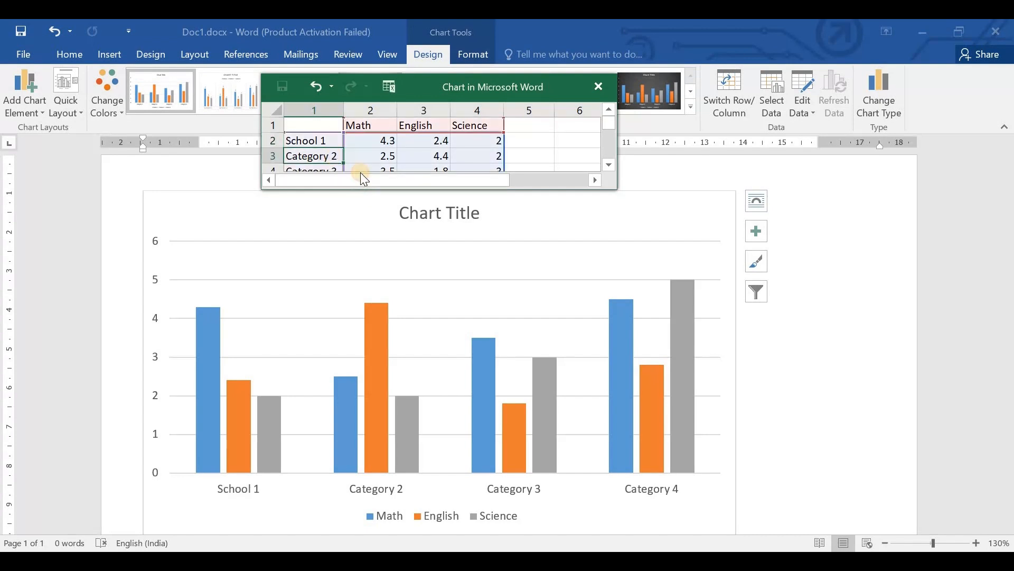
{"action": "double_click", "coordinate": [328, 156]}
{"action": "key", "text": "shift+Left"}
{"action": "key", "text": "shift+Left"}
{"action": "key", "text": "shift+Left"}
{"action": "key", "text": "shift+Left"}
{"action": "key", "text": "shift+Left"}
{"action": "key", "text": "shift+Left"}
{"action": "key", "text": "shift+Left"}
{"action": "key", "text": "shift+Left"}
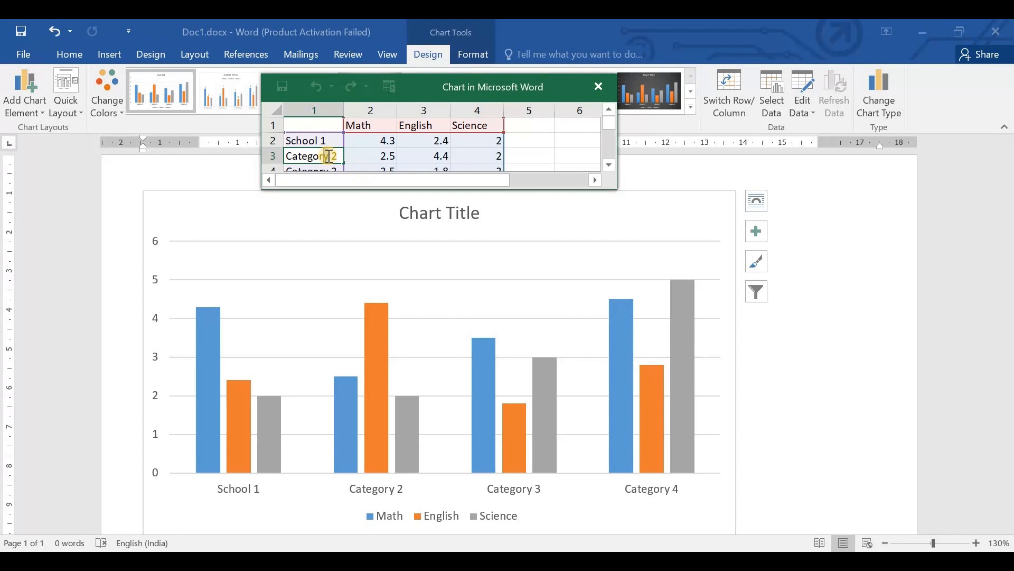
{"action": "key", "text": "Left"}
{"action": "key", "text": "shift+Right"}
{"action": "key", "text": "shift+Right"}
{"action": "key", "text": "shift+Right"}
{"action": "key", "text": "shift+Right"}
{"action": "key", "text": "shift+Right"}
{"action": "key", "text": "shift+Right"}
{"action": "key", "text": "shift+Right"}
{"action": "key", "text": "shift+Right"}
{"action": "type", "text": "School"}
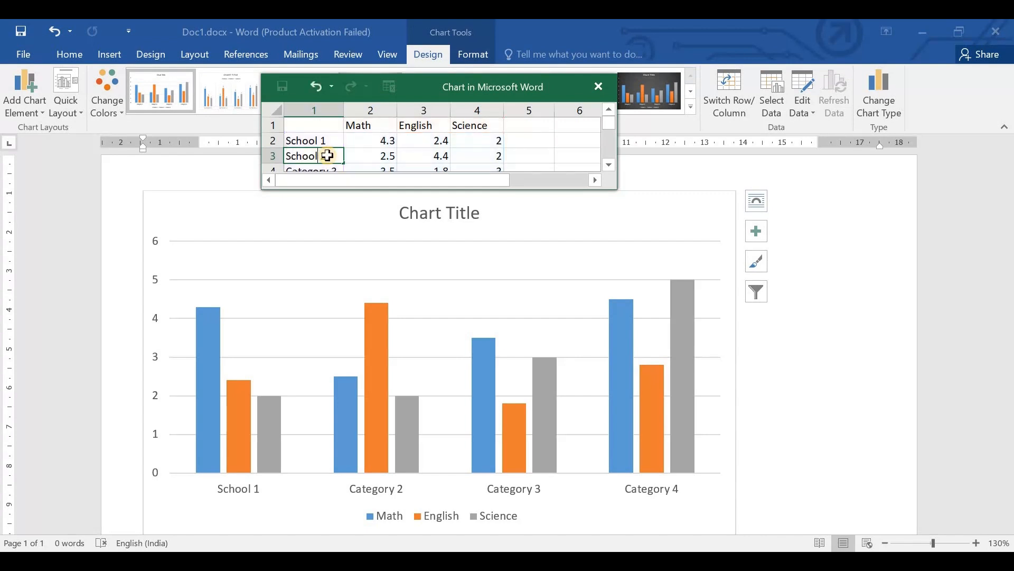
{"action": "key", "text": "Return"}
- Rename the Category 3 row label in the chart's data sheet to "School 3"
{"action": "scroll", "coordinate": [319, 132], "scroll_direction": "down", "scroll_amount": 1}
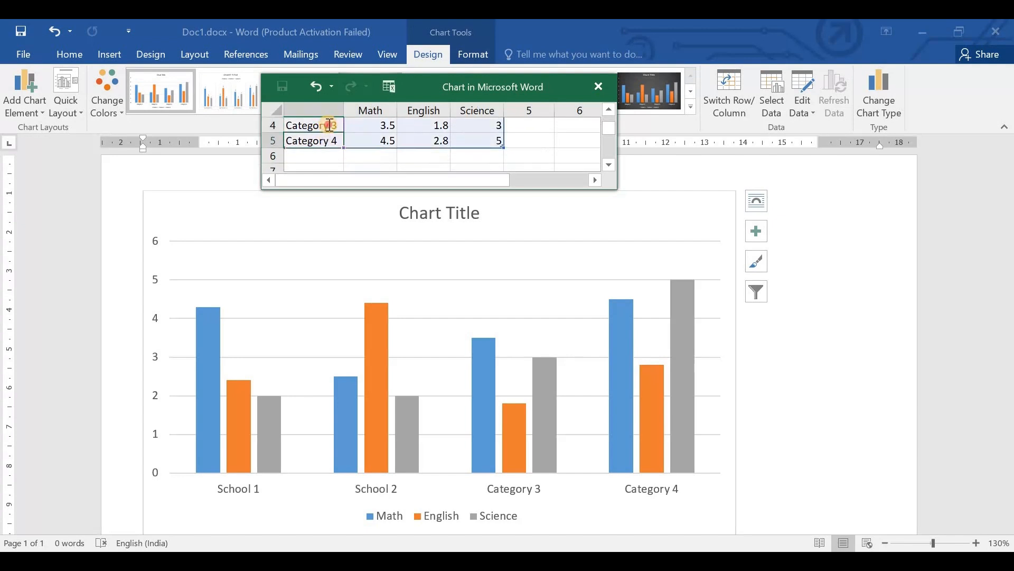
{"action": "double_click", "coordinate": [328, 124]}
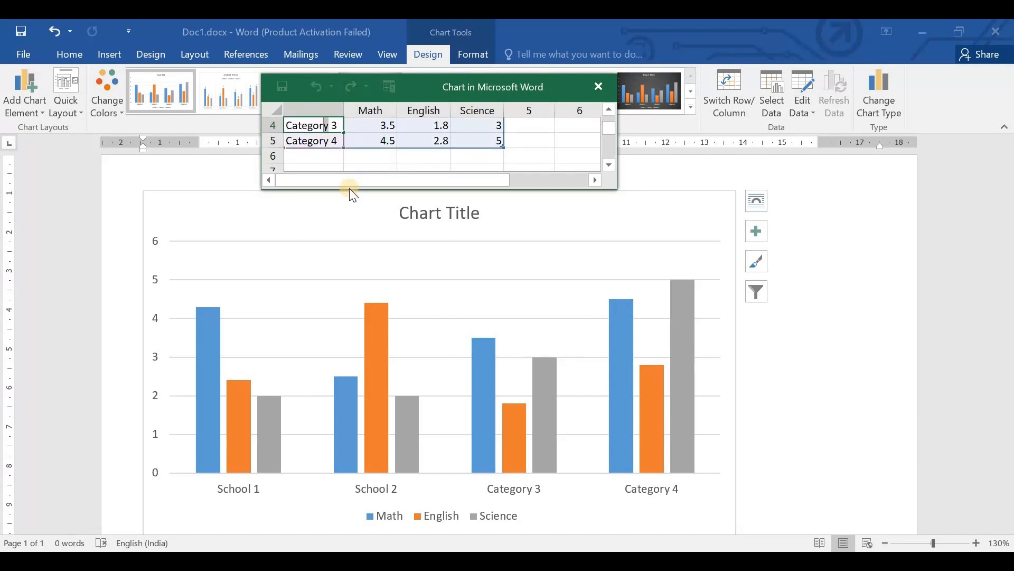
{"action": "key", "text": "Home"}
{"action": "key", "text": "shift+Right"}
{"action": "key", "text": "shift+Right"}
{"action": "key", "text": "shift+Right"}
{"action": "key", "text": "shift+Right"}
{"action": "key", "text": "shift+Right"}
{"action": "key", "text": "shift+Right"}
{"action": "key", "text": "shift+Right"}
{"action": "key", "text": "shift+Right"}
{"action": "type", "text": "School"}
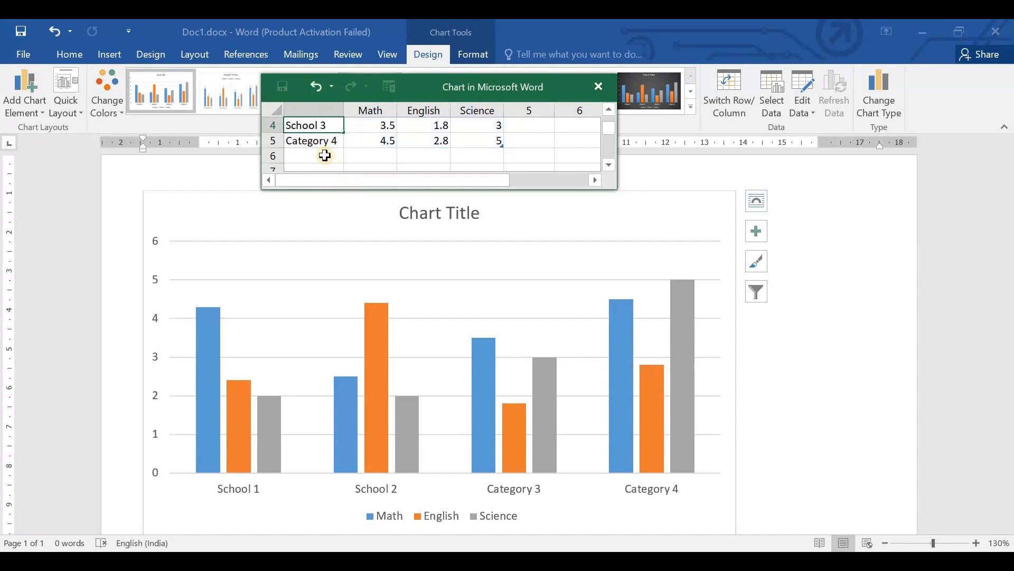
{"action": "key", "text": "Return"}
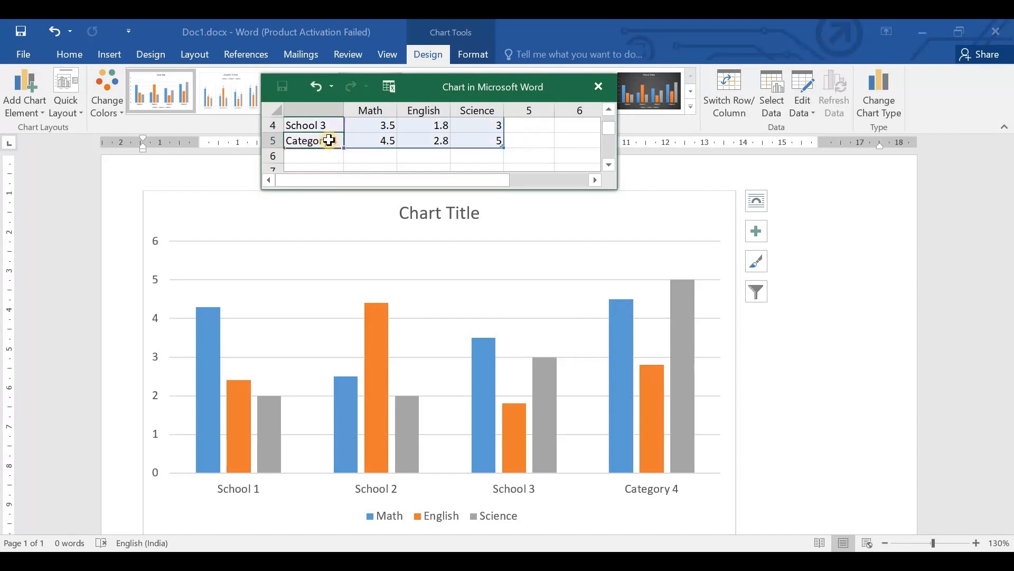
- Rename the Category 4 row label to "School 4" and close the chart's data sheet
{"action": "double_click", "coordinate": [329, 149]}
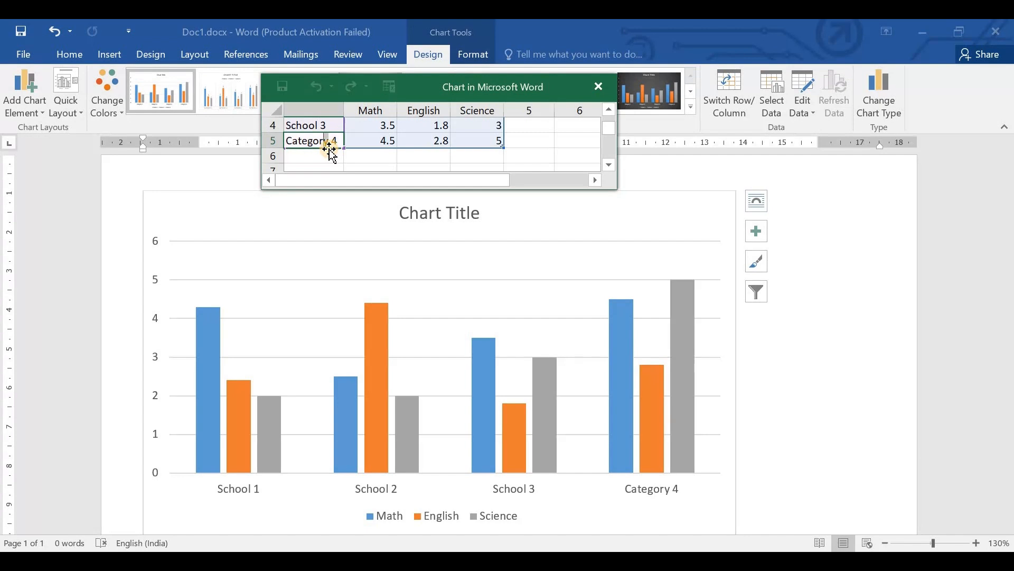
{"action": "key", "text": "shift+Left"}
{"action": "key", "text": "shift+Left"}
{"action": "key", "text": "shift+Left"}
{"action": "key", "text": "shift+Left"}
{"action": "key", "text": "shift+Left"}
{"action": "key", "text": "shift+Left"}
{"action": "key", "text": "shift+Left"}
{"action": "key", "text": "shift+Left"}
{"action": "type", "text": "School"}
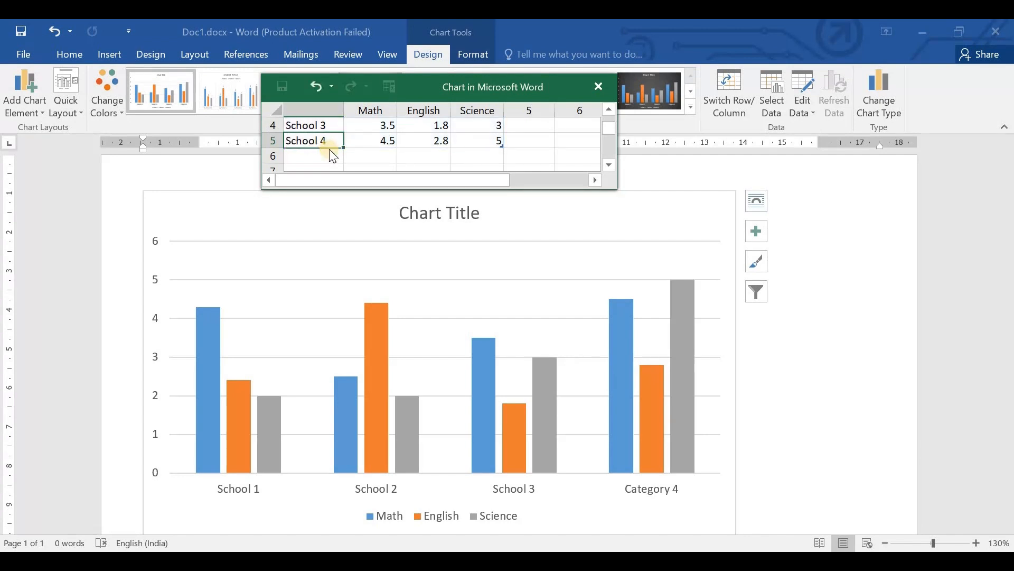
{"action": "key", "text": "Return"}
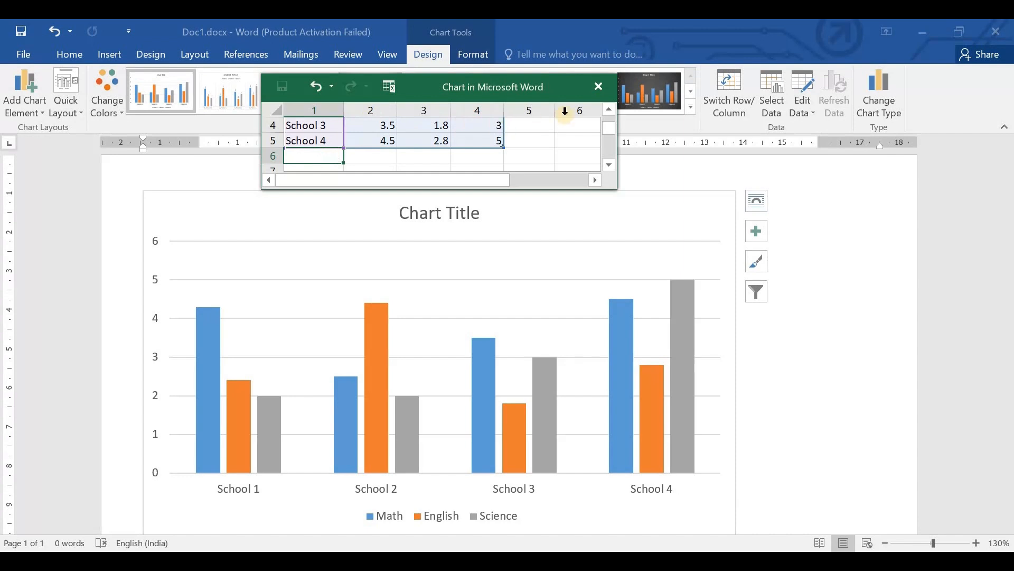
{"action": "left_click_drag", "start_coordinate": [407, 127], "coordinate": [1013, 551]}
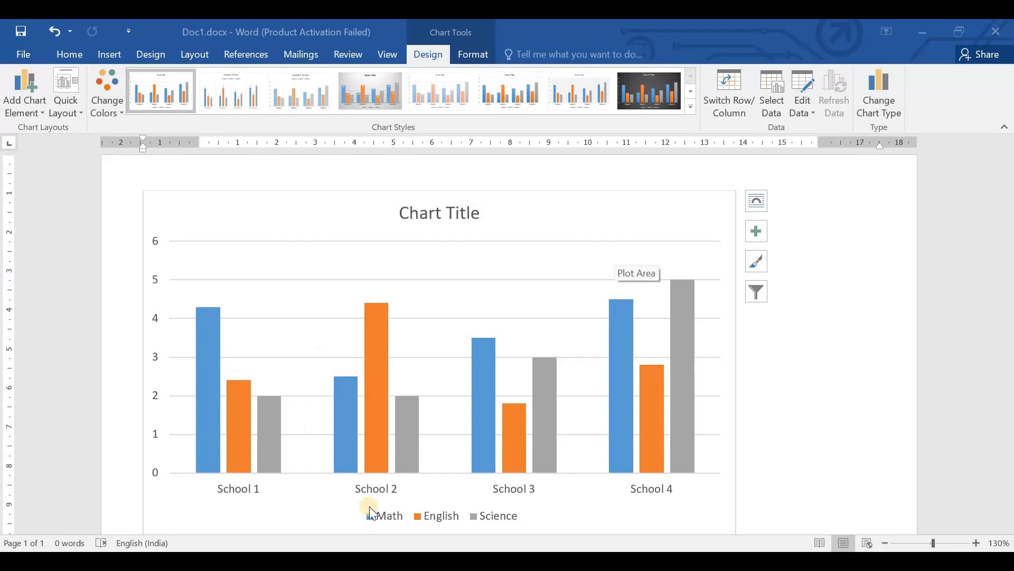
- Replace the chart title's placeholder text with "Subject Marks Acc Schools" and close the formatting pane
{"action": "double_click", "coordinate": [446, 219]}
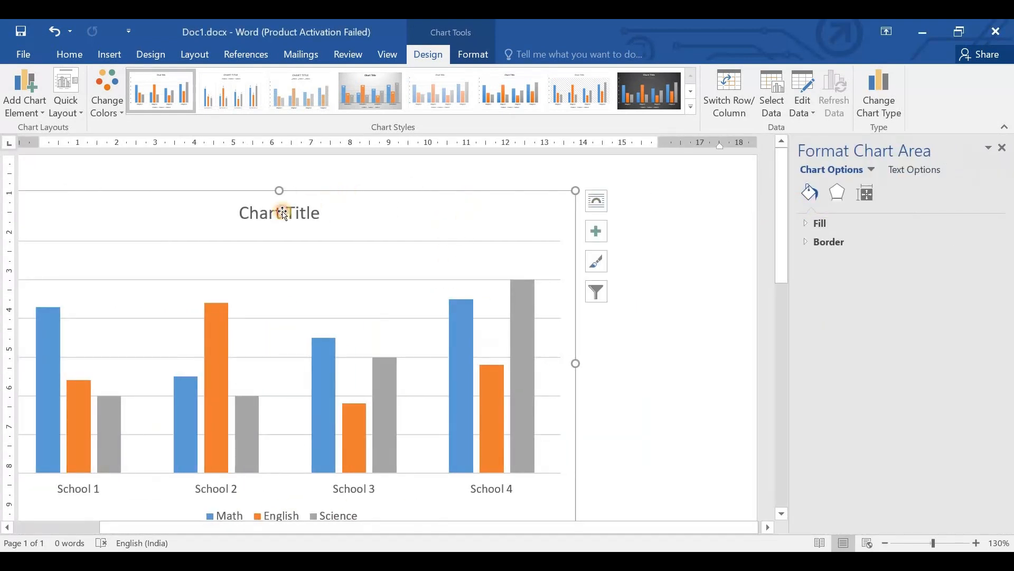
{"action": "left_click", "coordinate": [284, 214]}
{"action": "right_click", "coordinate": [284, 214]}
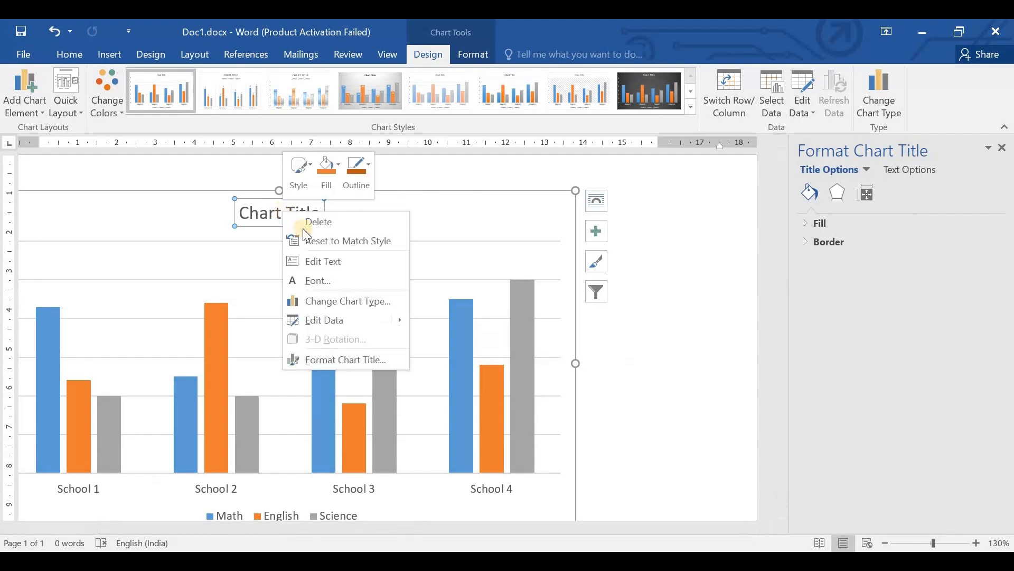
{"action": "left_click", "coordinate": [323, 262]}
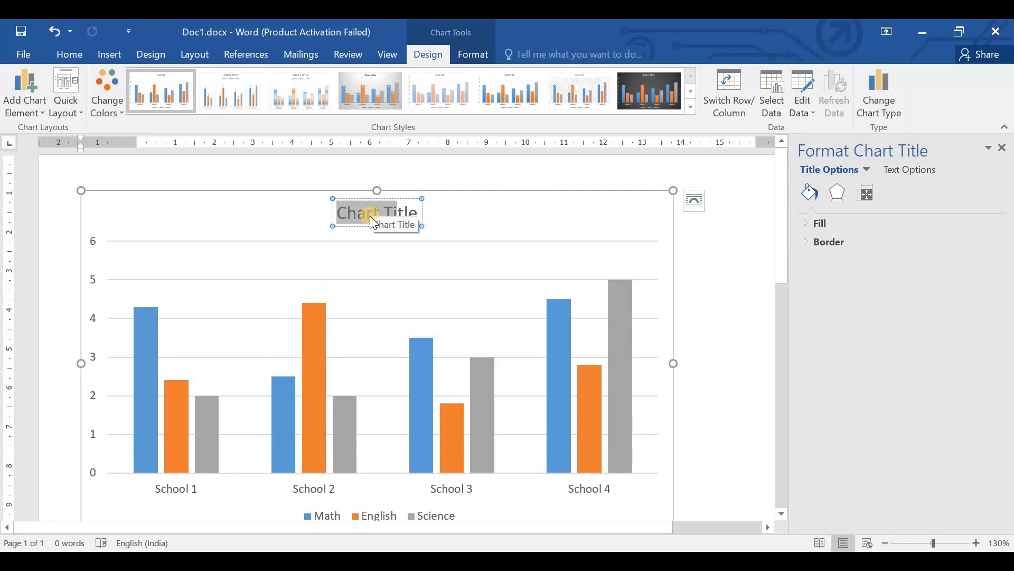
{"action": "key", "text": "shift+Right"}
{"action": "key", "text": "shift+Right"}
{"action": "key", "text": "shift+Right"}
{"action": "type", "text": "Sushi"}
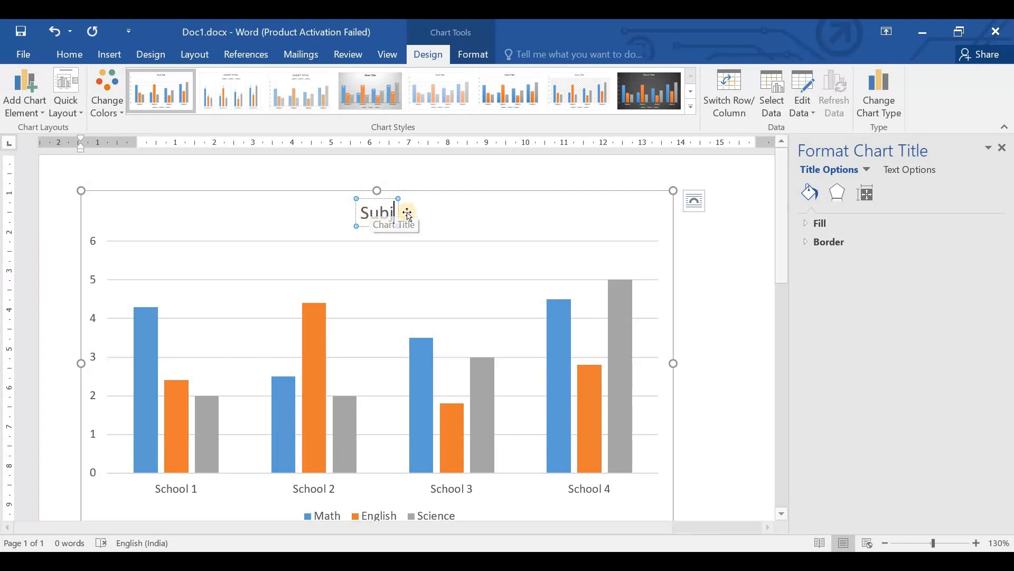
{"action": "type", "text": "ect"}
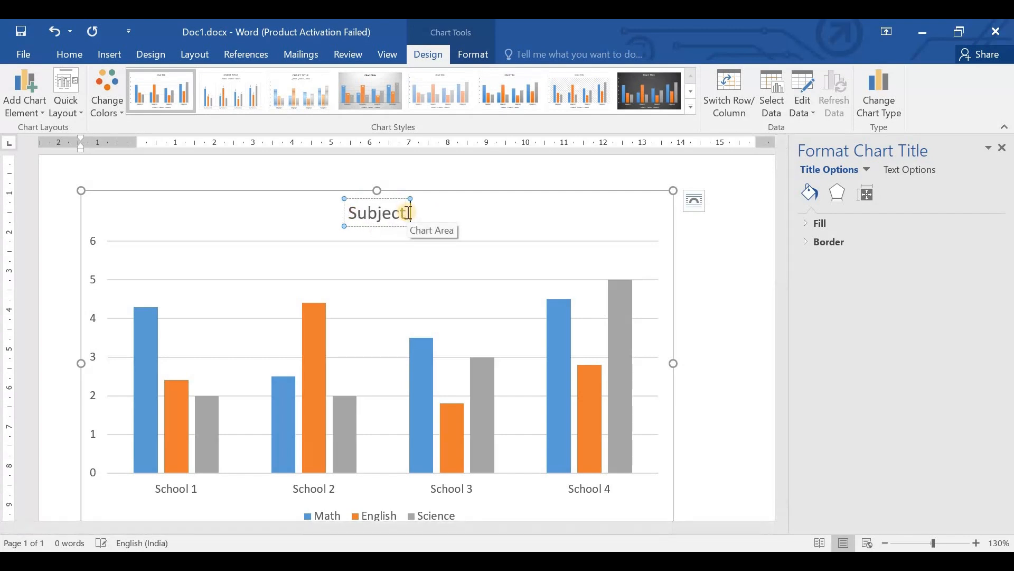
{"action": "type", "text": " Marks"}
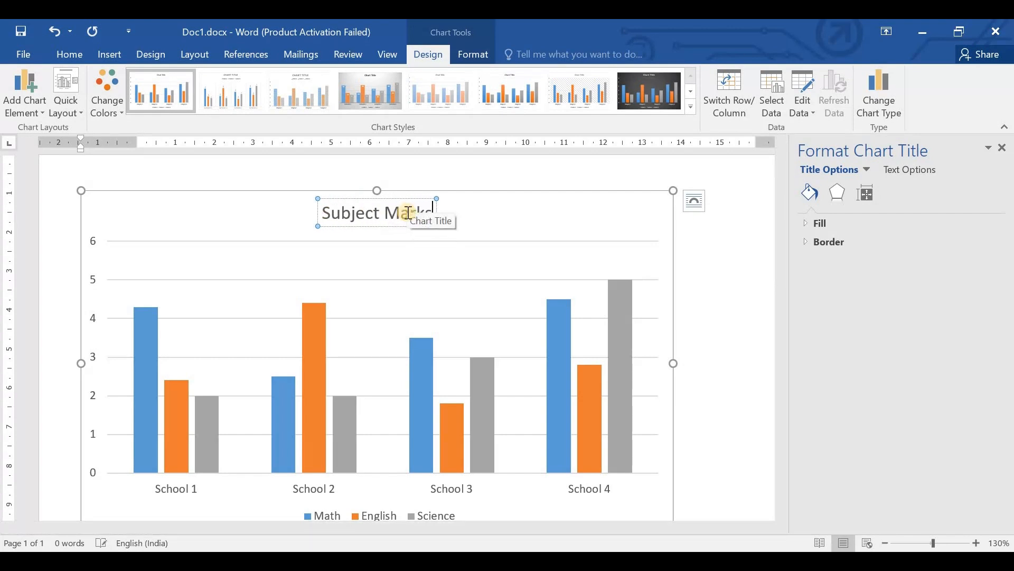
{"action": "type", "text": " Acr"}
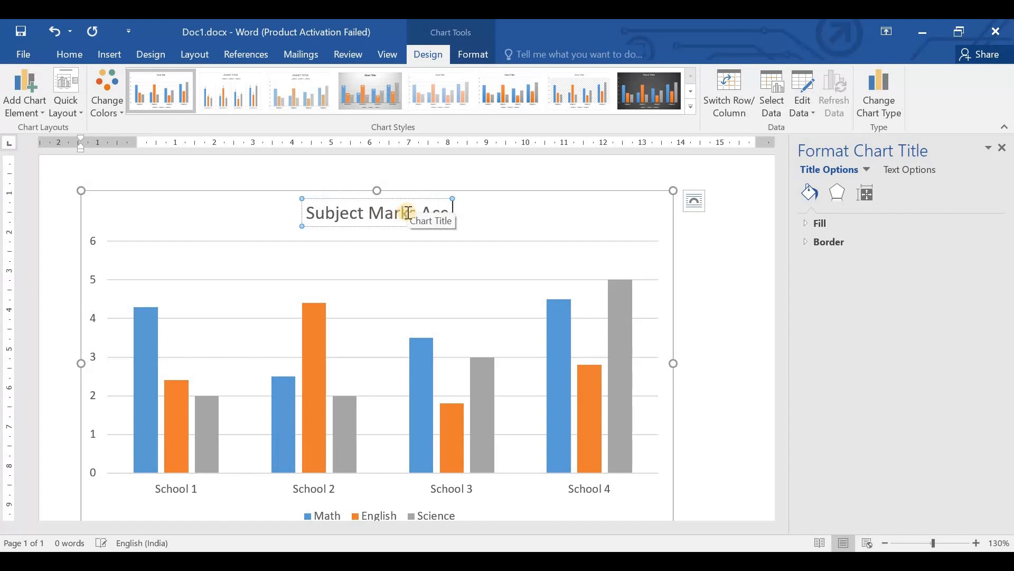
{"action": "type", "text": " Scho"}
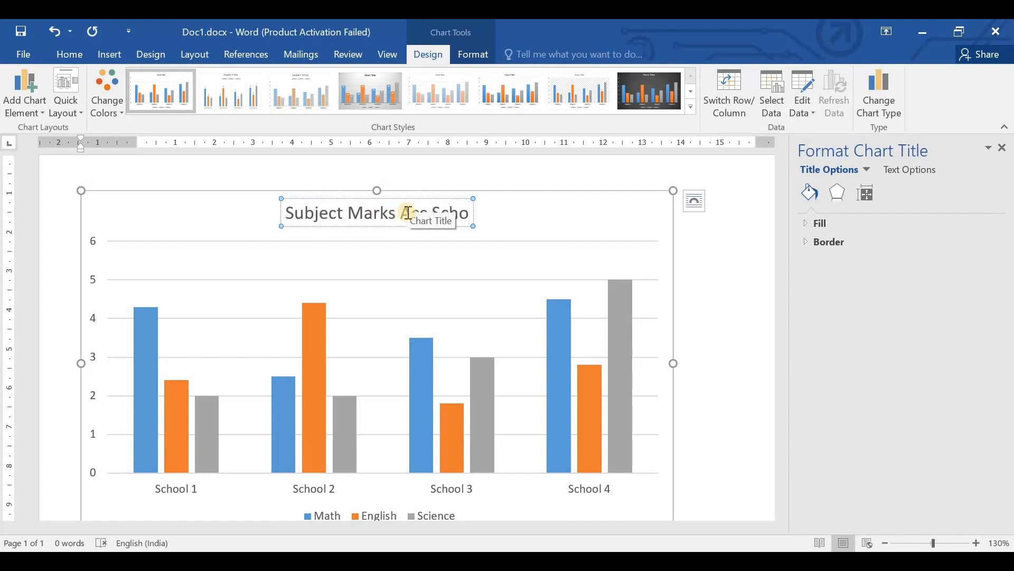
{"action": "type", "text": "ols"}
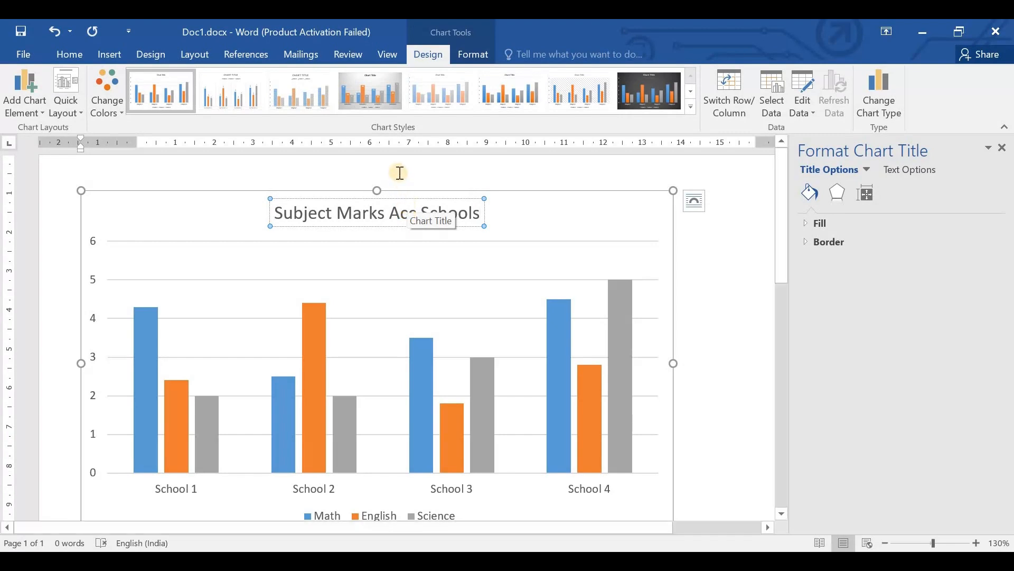
{"action": "left_click", "coordinate": [400, 173]}
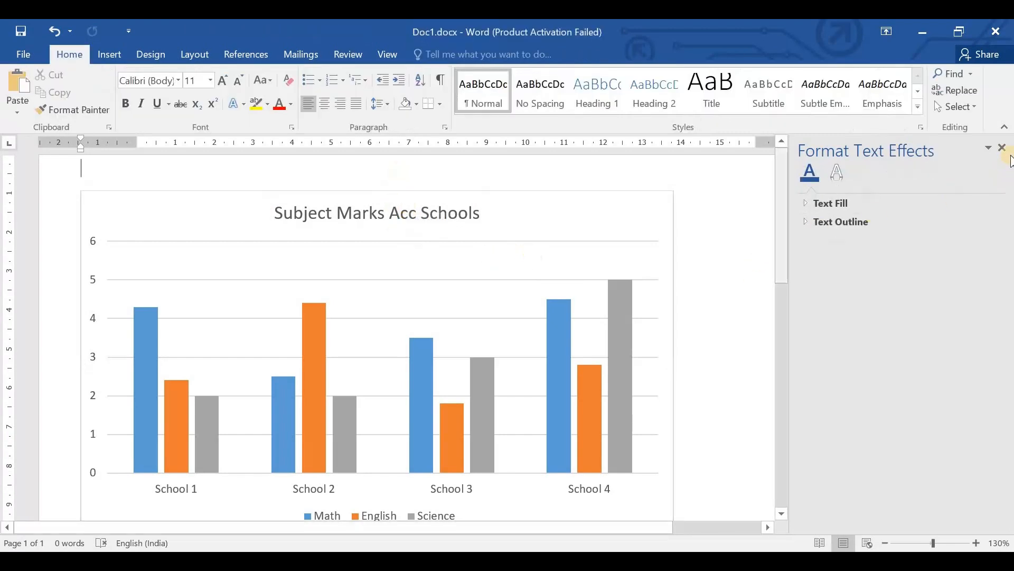
{"action": "left_click", "coordinate": [1002, 147]}
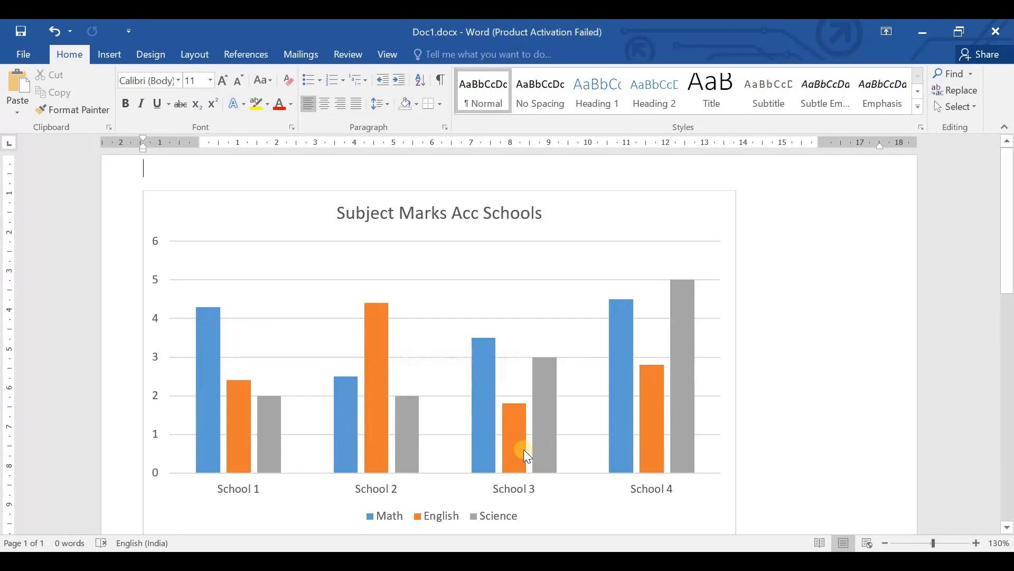
- Delete the "Subject Marks Acc Schools" column chart from the document
{"action": "mouse_move", "coordinate": [481, 345]}
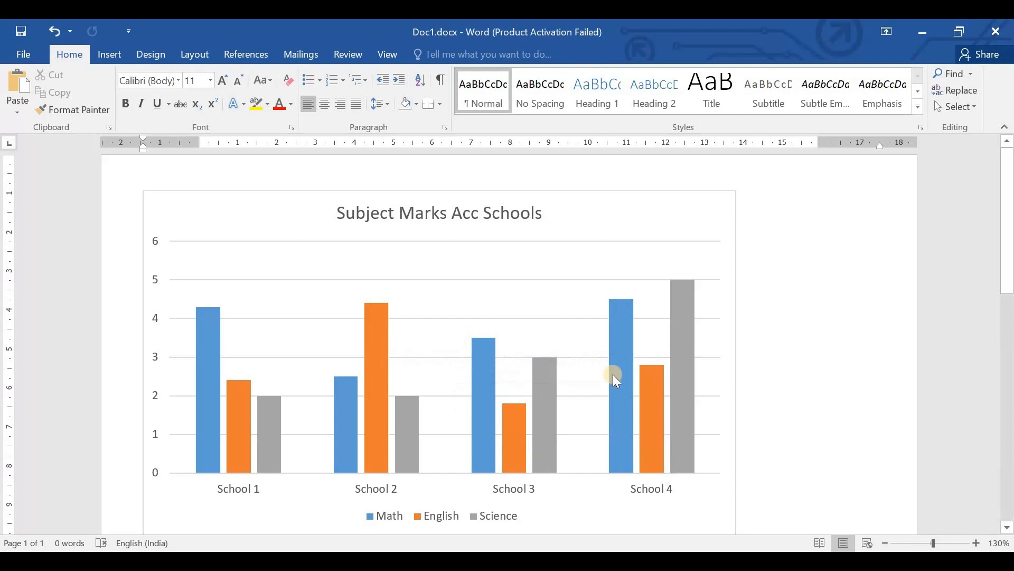
{"action": "mouse_move", "coordinate": [616, 319]}
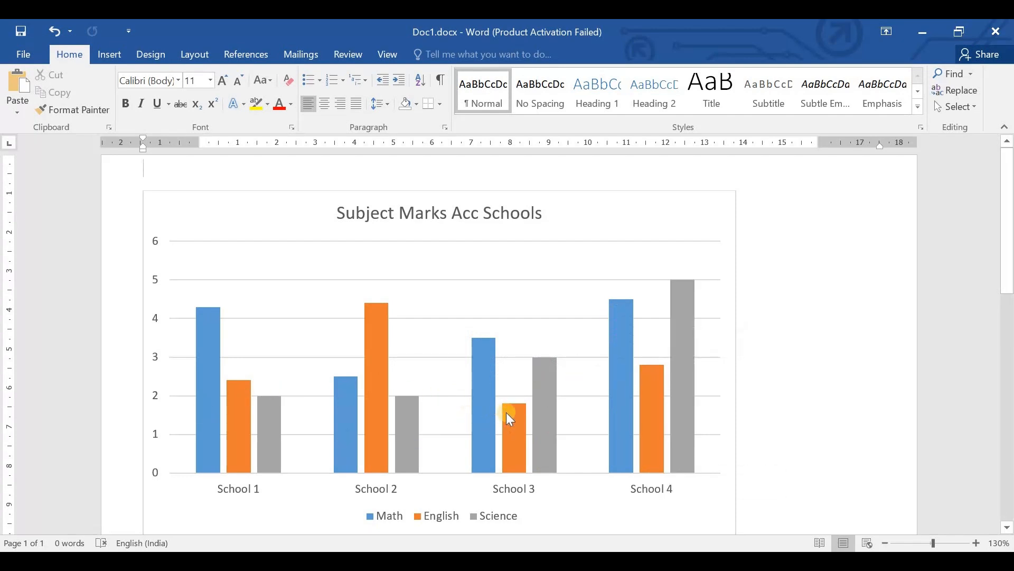
{"action": "mouse_move", "coordinate": [510, 413]}
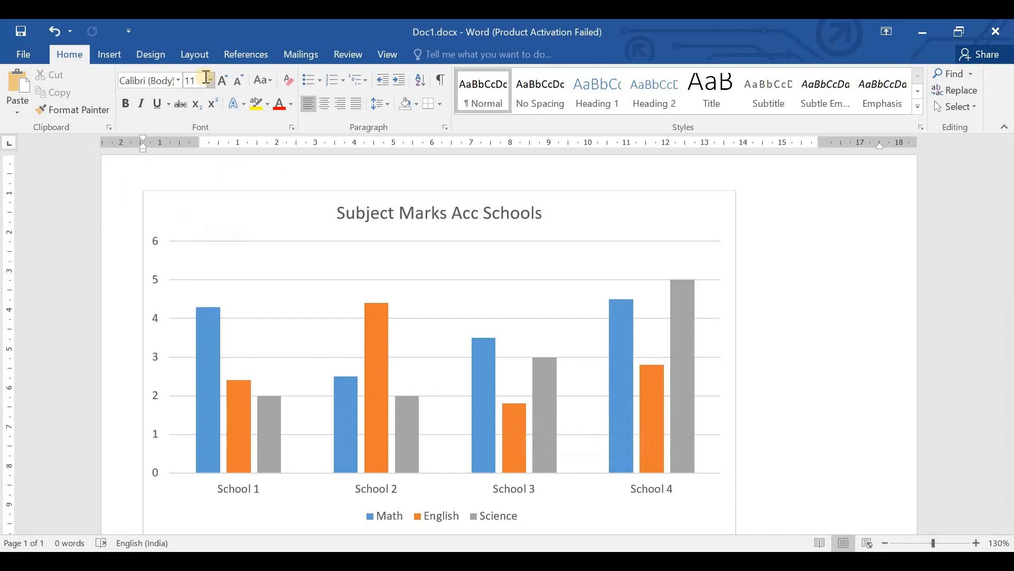
{"action": "left_click", "coordinate": [109, 55]}
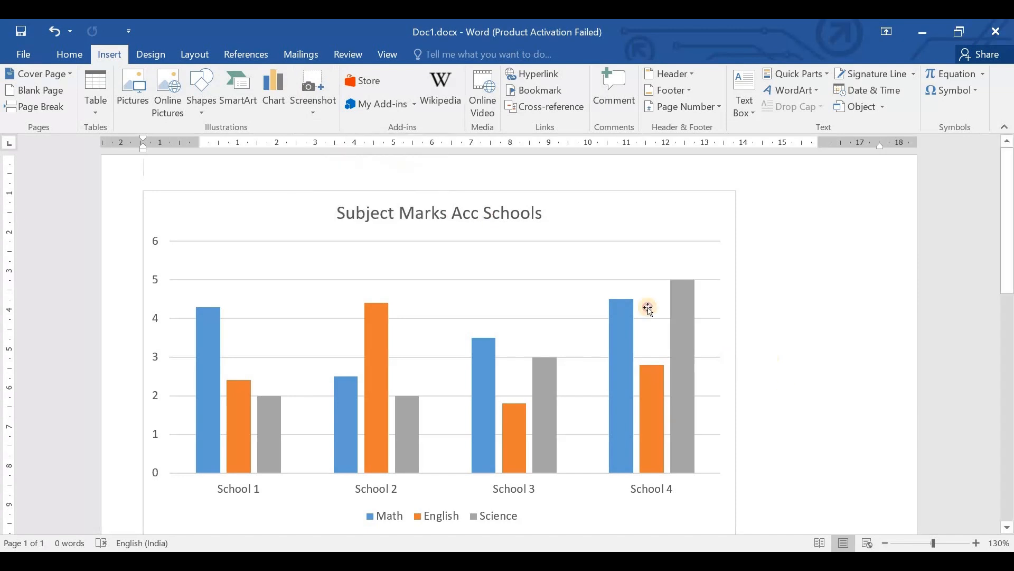
{"action": "scroll", "coordinate": [152, 177], "scroll_direction": "down", "scroll_amount": 1}
{"action": "left_click", "coordinate": [151, 171]}
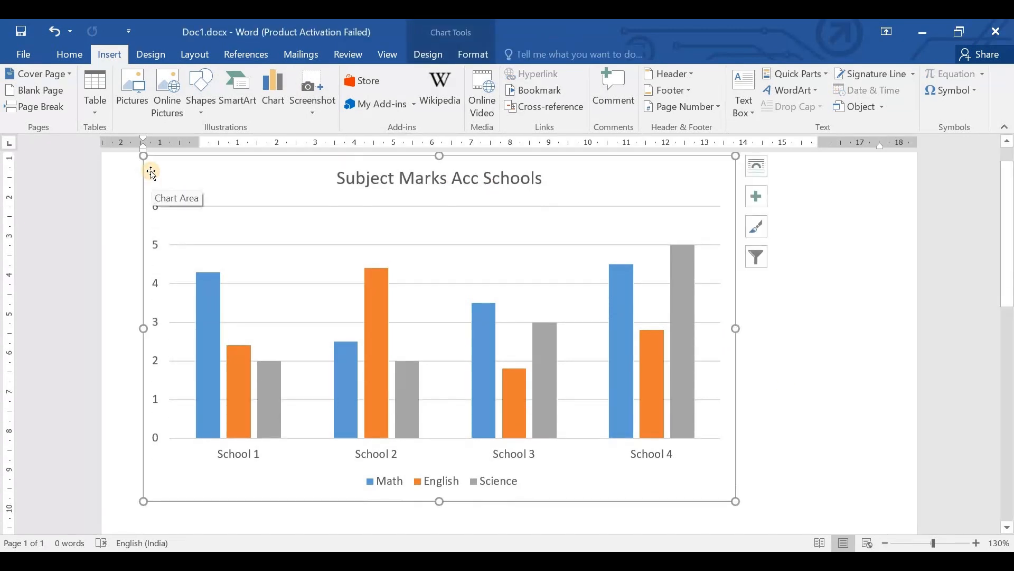
{"action": "key", "text": "Delete"}
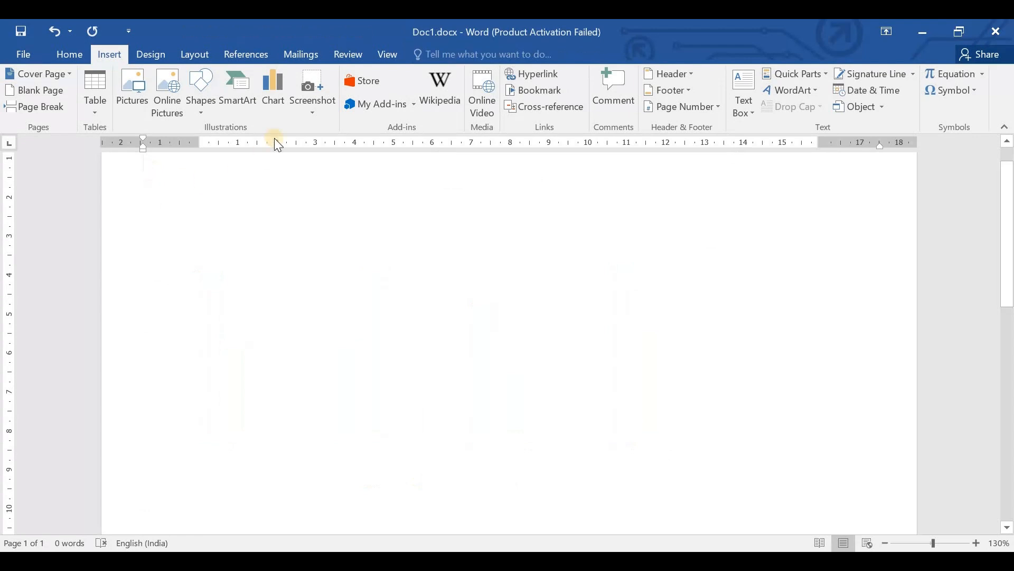
- Insert a screen clipping of the desktop's upper area, about 15.92 by 5.71 cm, and delete it from the page
{"action": "left_click", "coordinate": [313, 104]}
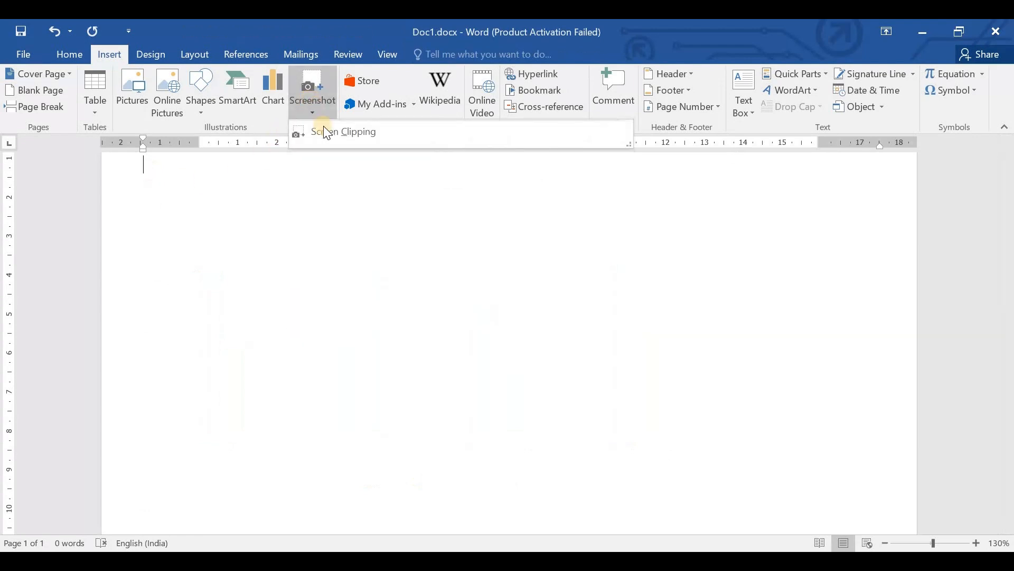
{"action": "left_click", "coordinate": [330, 132]}
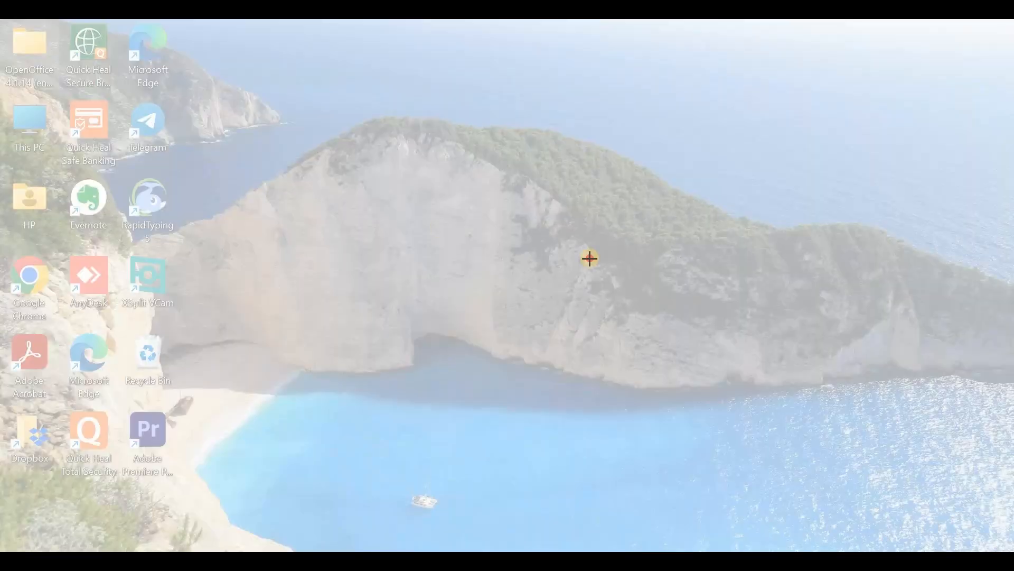
{"action": "left_click_drag", "start_coordinate": [25, 19], "coordinate": [818, 300]}
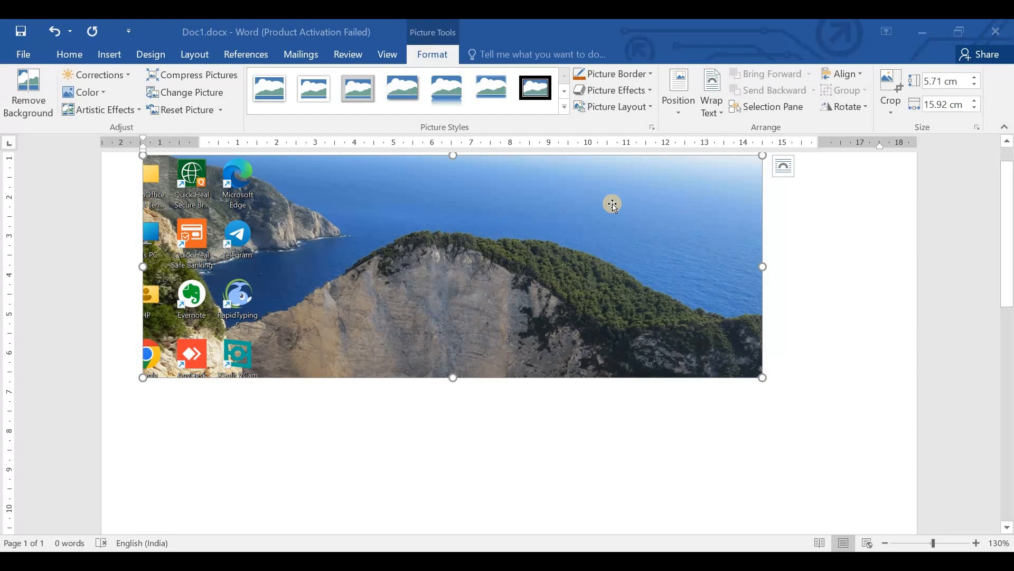
{"action": "key", "text": "Delete"}
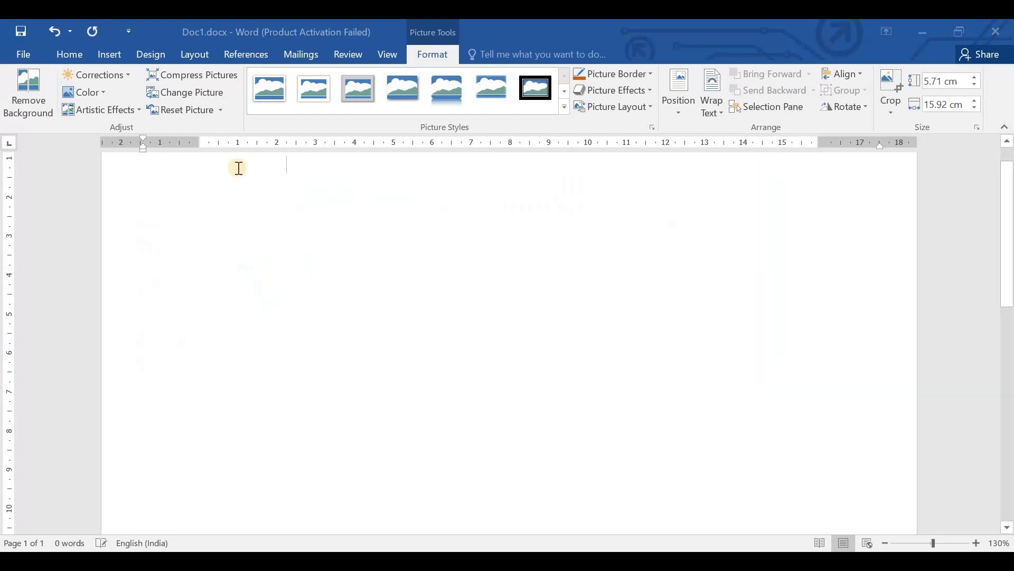
- Browse the add-ins offered in the Office Store and close the store window
{"action": "left_click", "coordinate": [110, 54]}
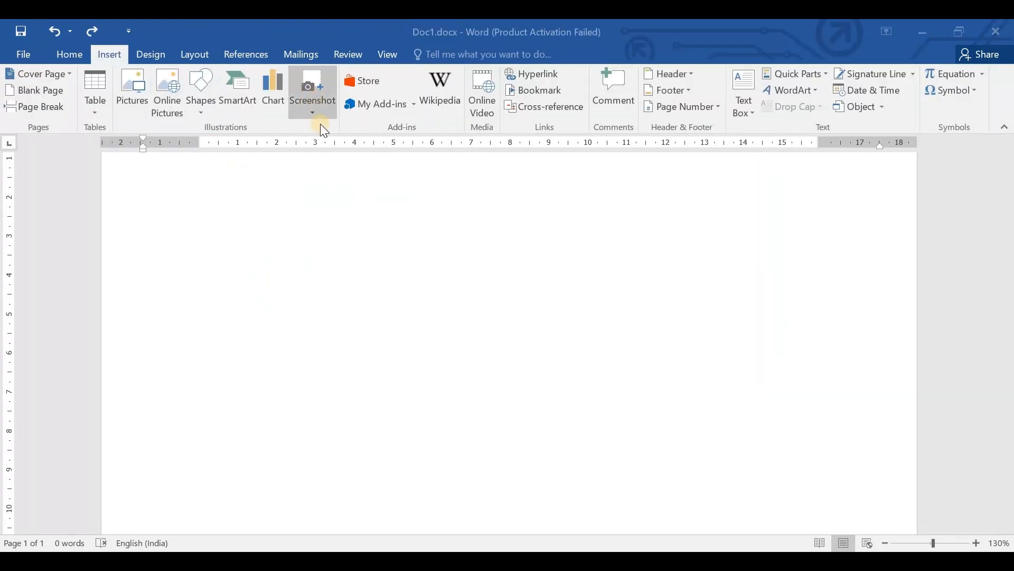
{"action": "left_click", "coordinate": [370, 84]}
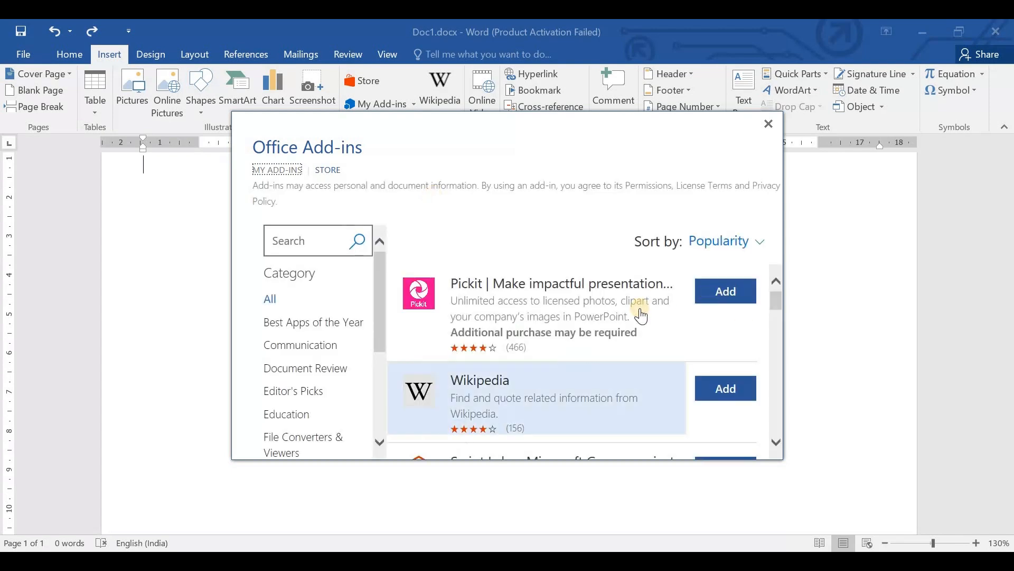
{"action": "scroll", "coordinate": [607, 349], "scroll_direction": "down", "scroll_amount": 2}
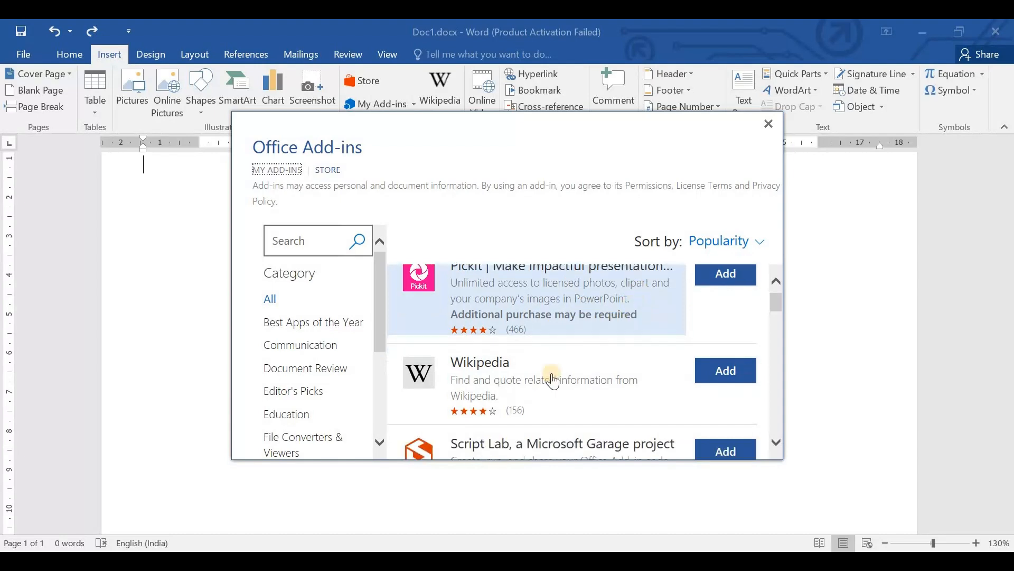
{"action": "scroll", "coordinate": [634, 320], "scroll_direction": "up", "scroll_amount": 2}
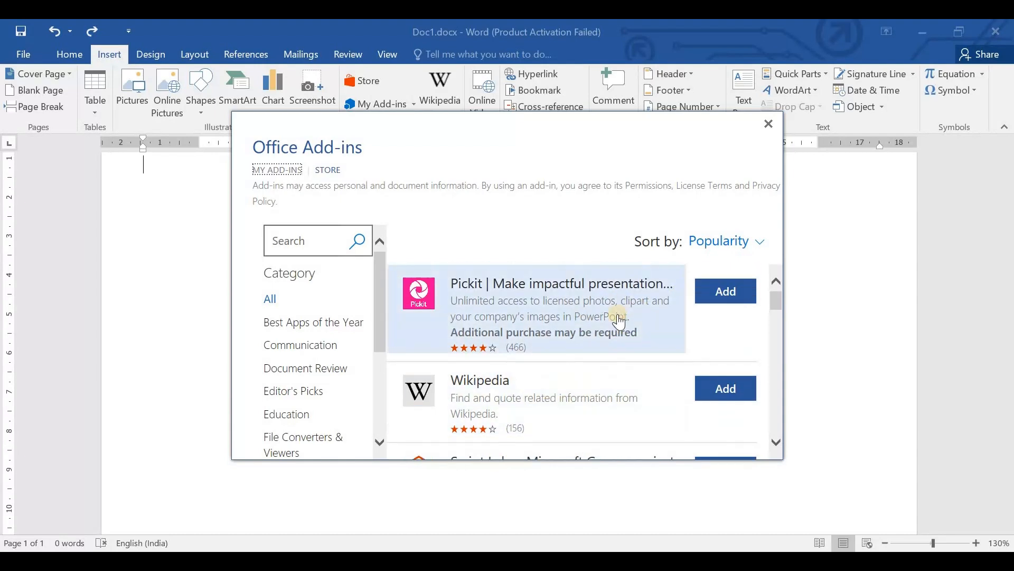
{"action": "left_click", "coordinate": [764, 123]}
- Open the installed Dictionary - Merriam-Webster and Wikipedia add-ins one after the other, closing each pane
{"action": "left_click", "coordinate": [367, 109]}
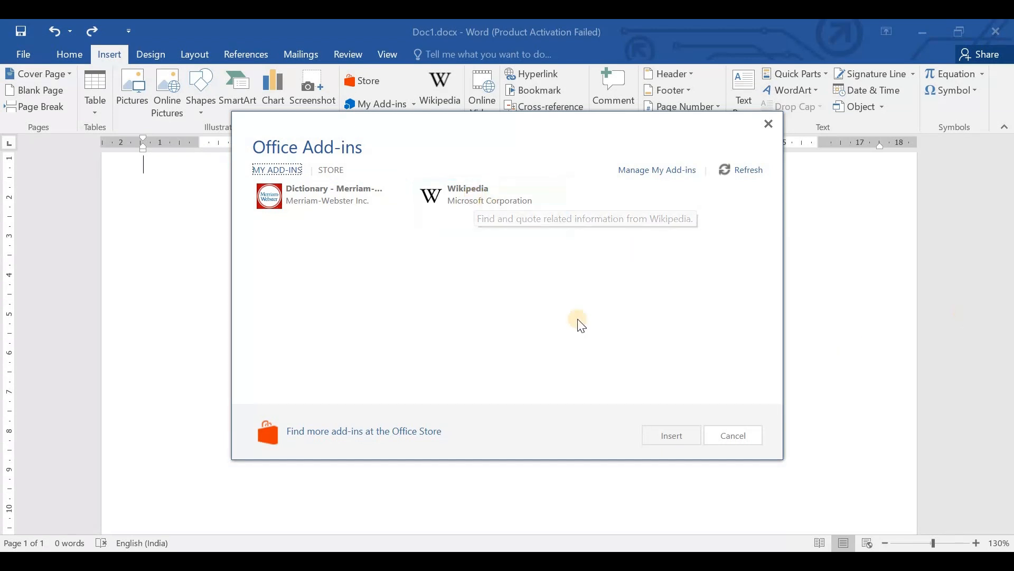
{"action": "double_click", "coordinate": [363, 209]}
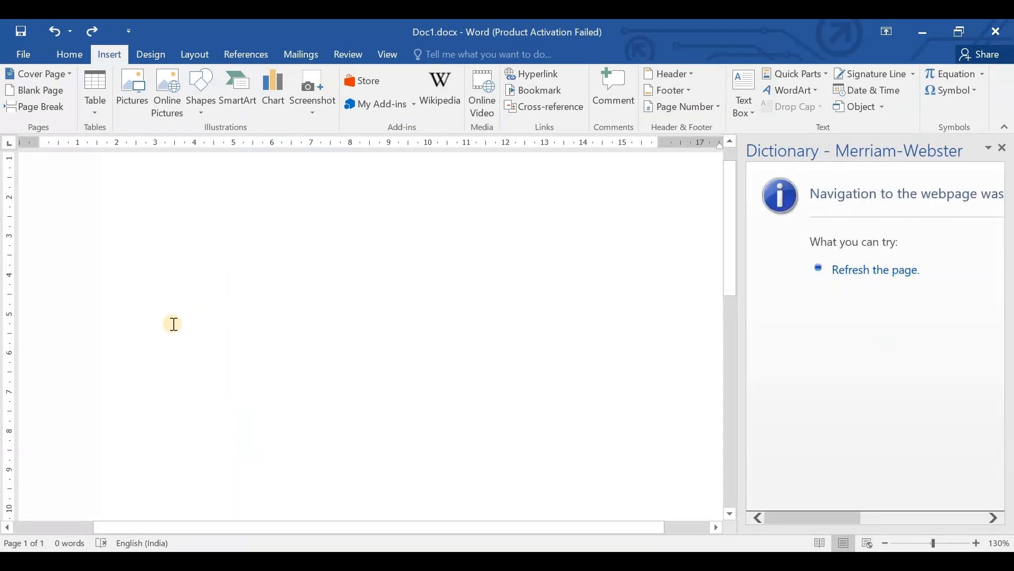
{"action": "left_click", "coordinate": [1002, 148]}
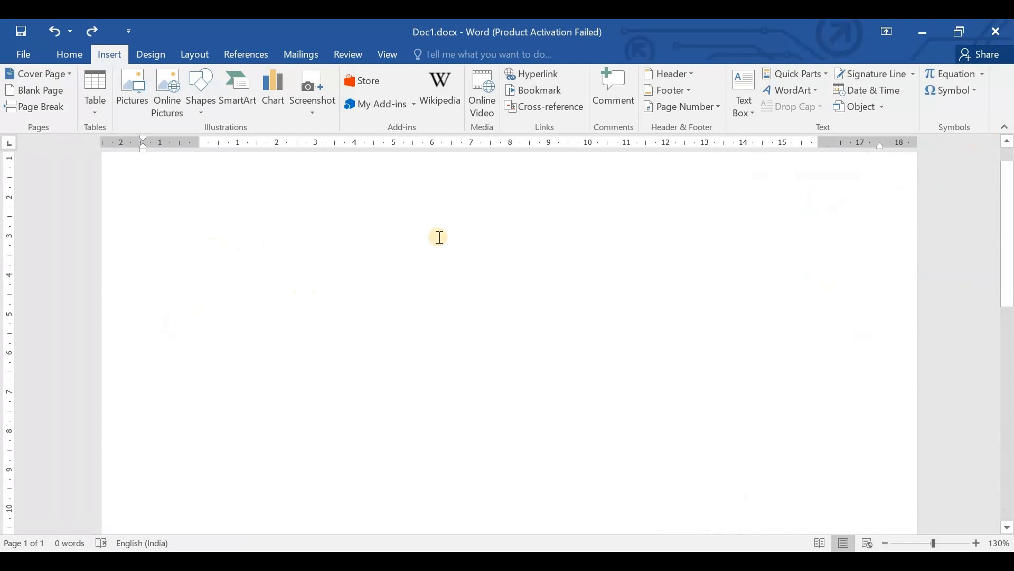
{"action": "left_click", "coordinate": [434, 95]}
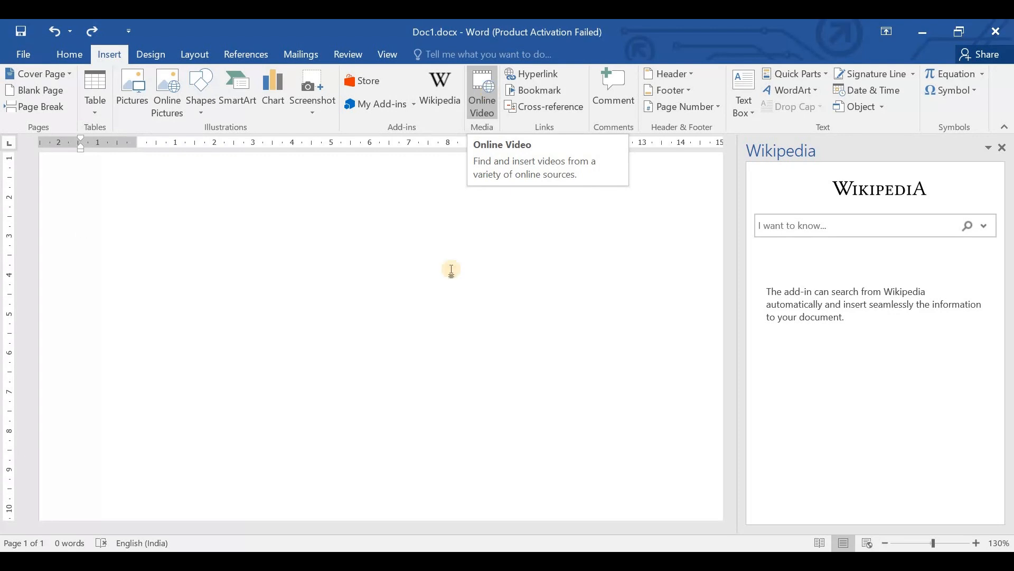
{"action": "left_click", "coordinate": [1003, 148]}
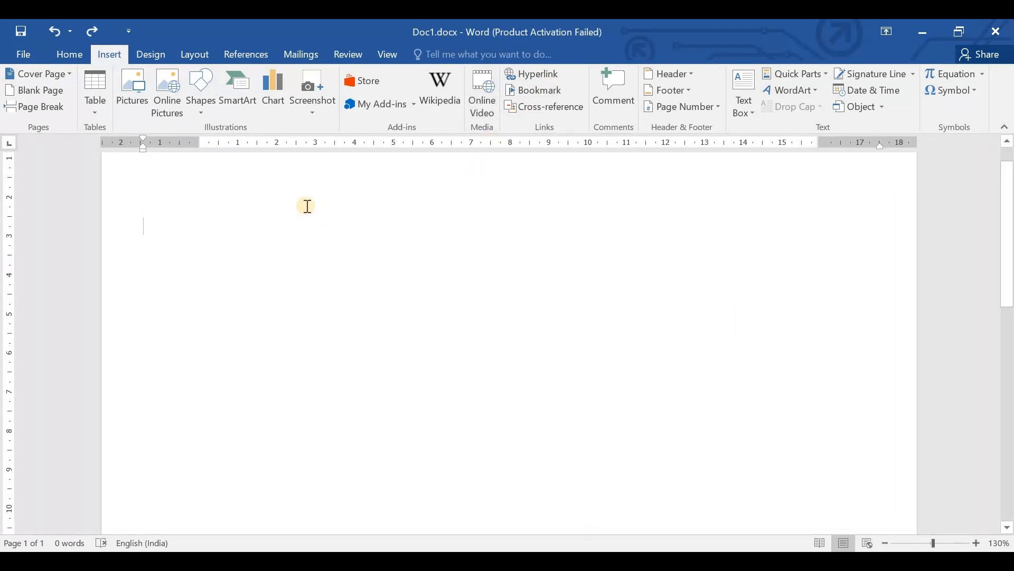
- Generate paragraphs of sample text in the blank document with the =rand() function
{"action": "type", "text": "=rand"}
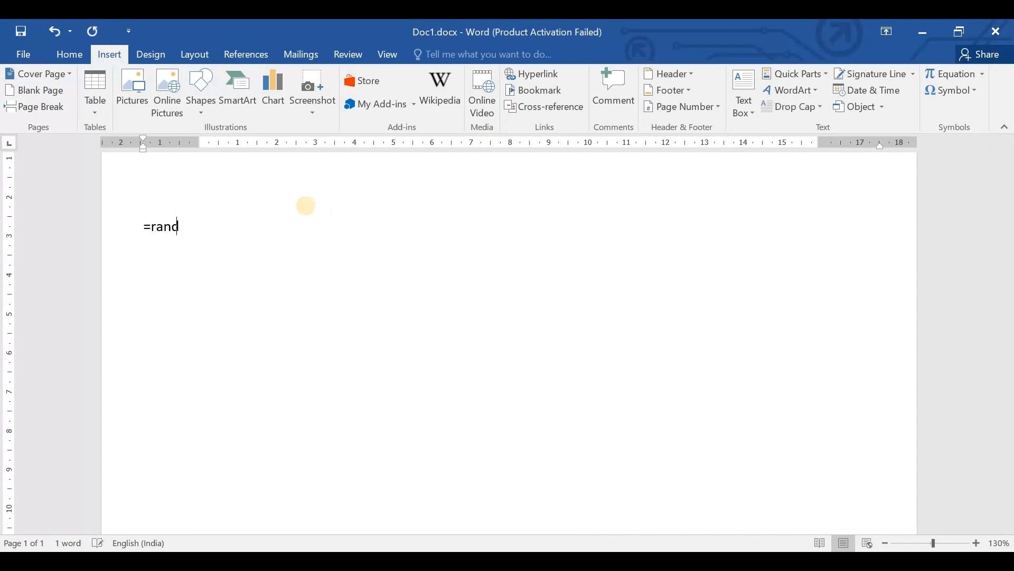
{"action": "type", "text": "()"}
{"action": "key", "text": "Return"}
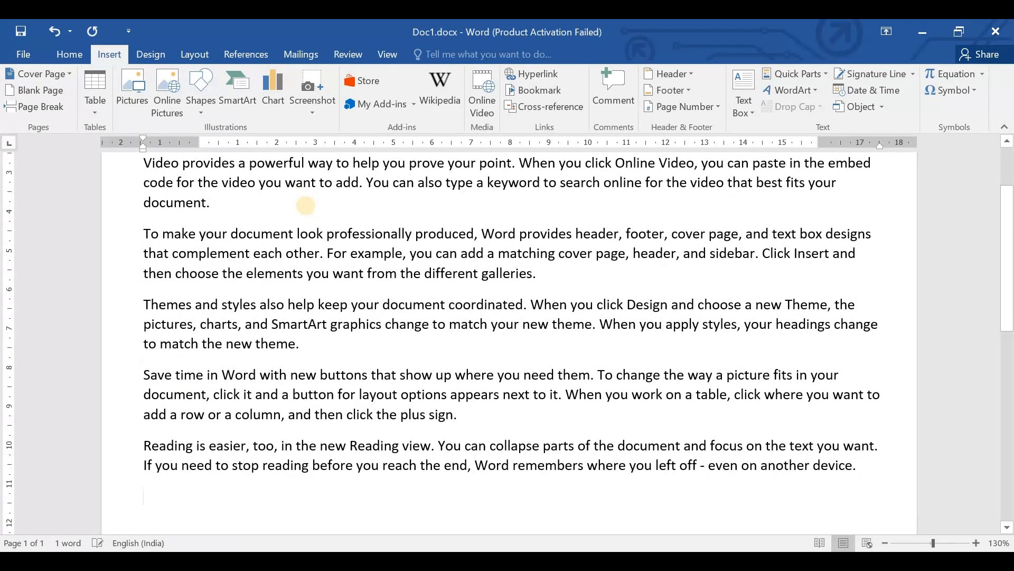
{"action": "scroll", "coordinate": [306, 205], "scroll_direction": "up", "scroll_amount": 2}
{"action": "scroll", "coordinate": [200, 262], "scroll_direction": "down", "scroll_amount": 1}
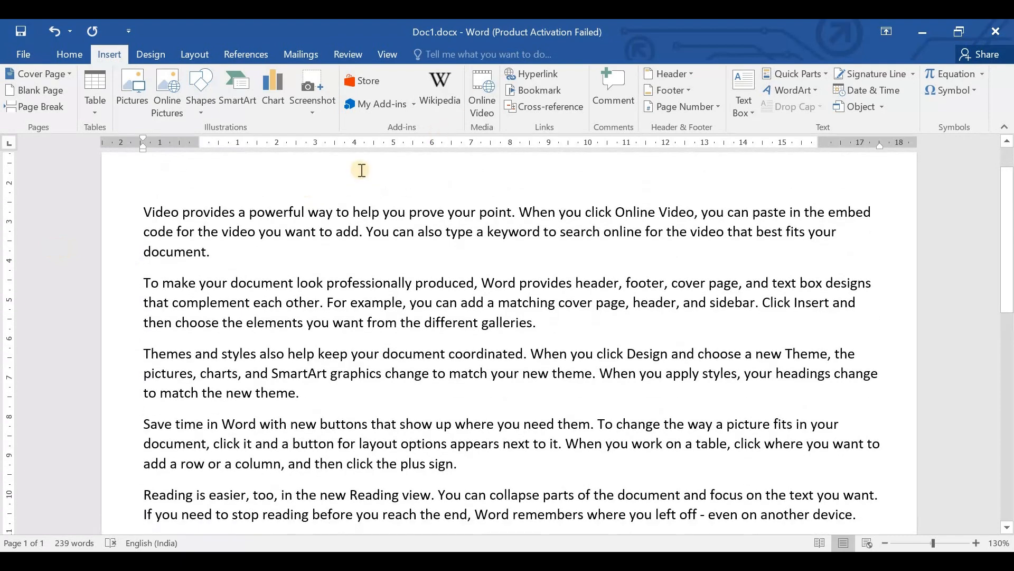
{"action": "double_click", "coordinate": [163, 213]}
{"action": "left_click", "coordinate": [534, 74]}
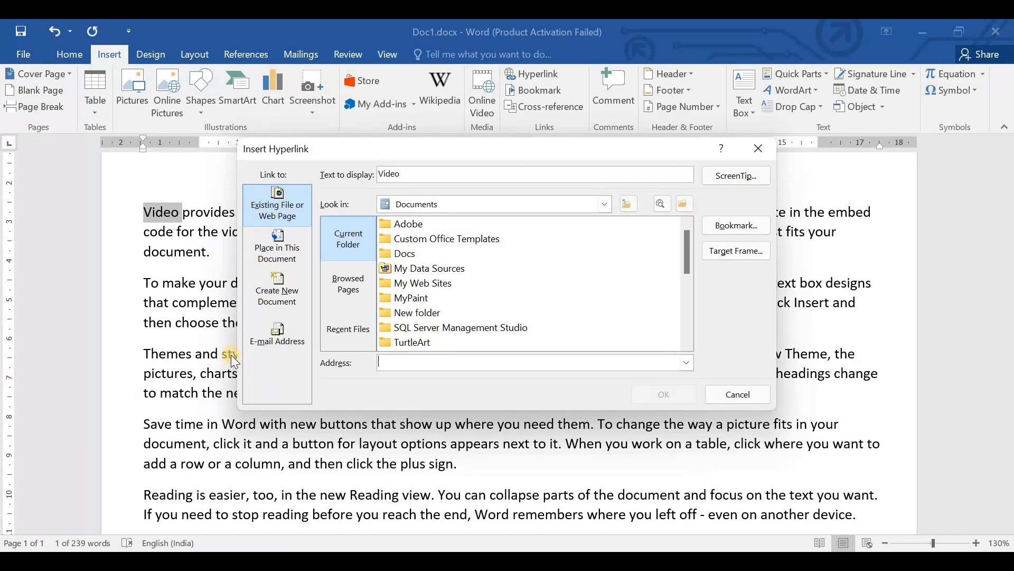
{"action": "left_click", "coordinate": [154, 421]}
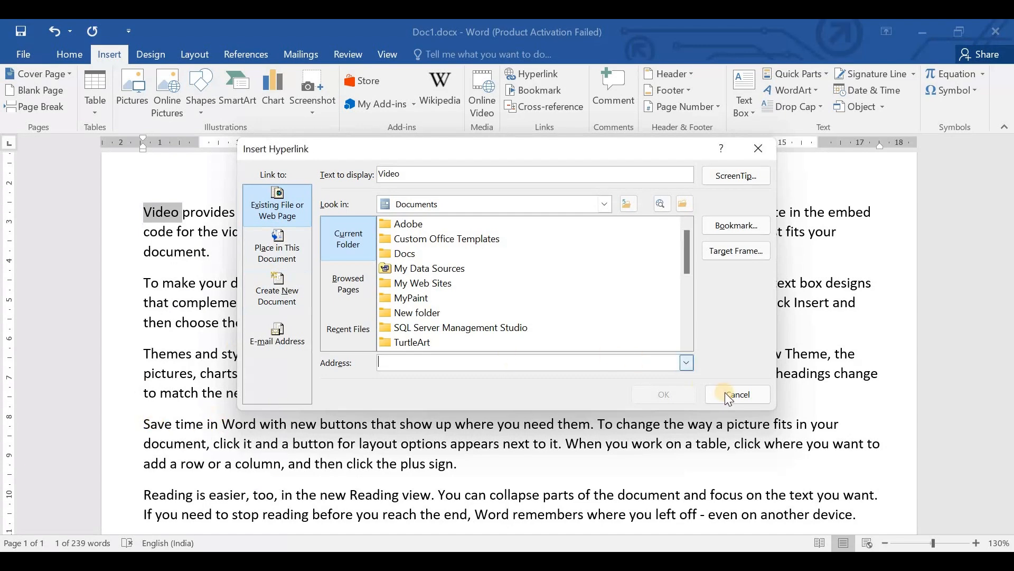
{"action": "key", "text": "Escape"}
- Link the words "Save time" in the fourth paragraph to the existing file ICTGeeks.docx in the Docs folder
{"action": "left_click_drag", "start_coordinate": [143, 423], "coordinate": [203, 424]}
{"action": "left_click", "coordinate": [533, 76]}
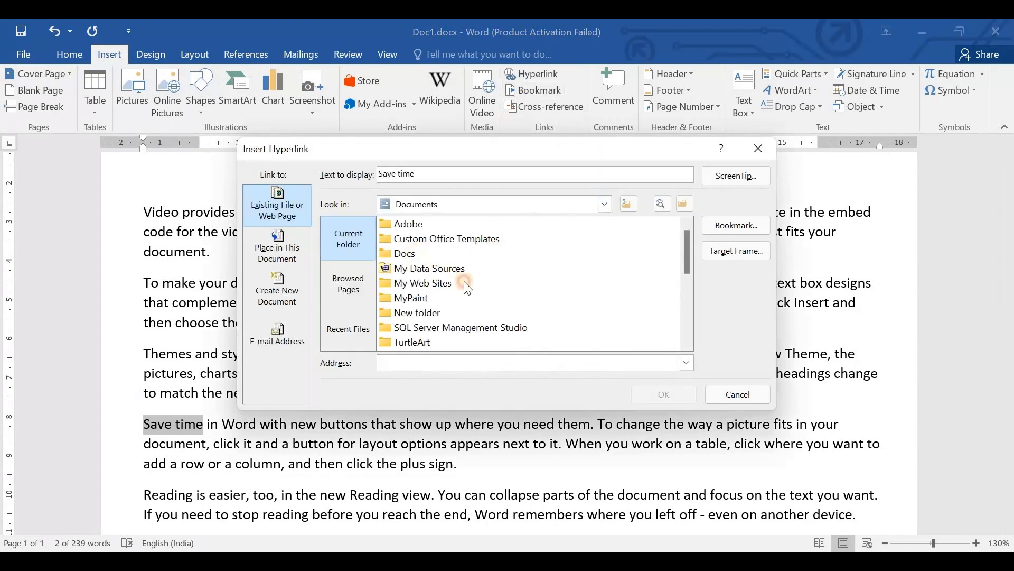
{"action": "double_click", "coordinate": [425, 255]}
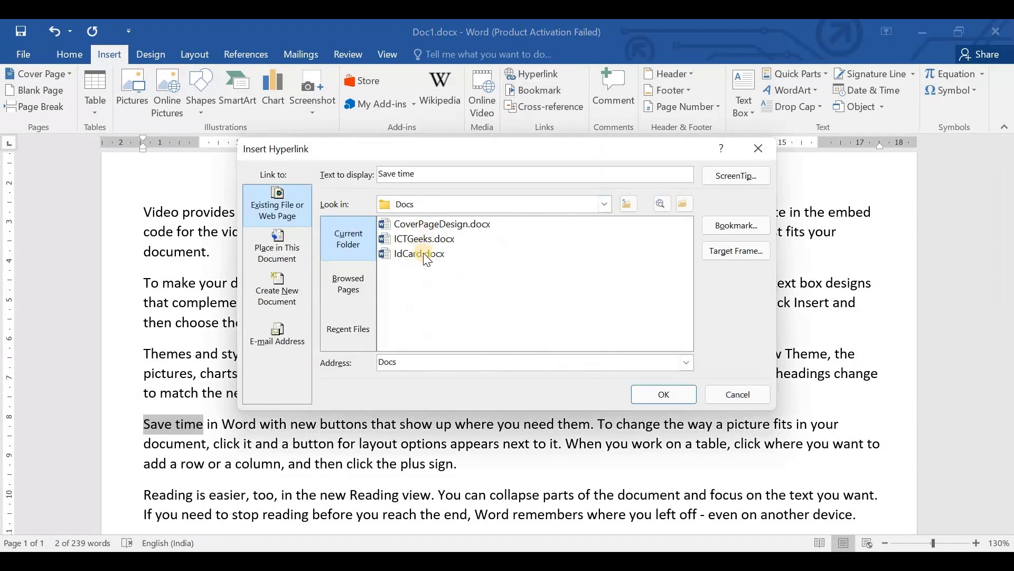
{"action": "left_click", "coordinate": [424, 239]}
{"action": "left_click", "coordinate": [652, 396]}
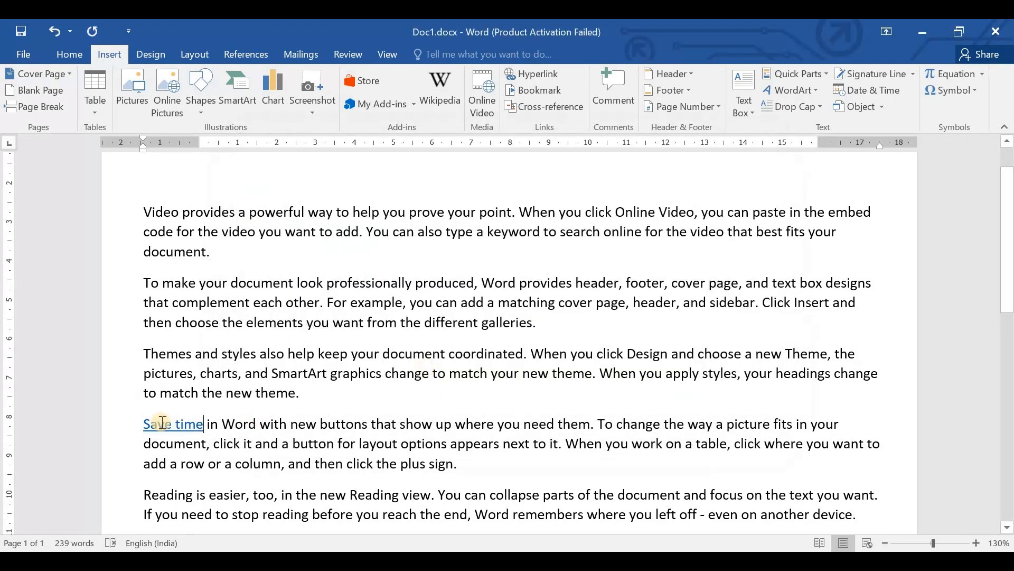
- Try out the "Save time" hyperlink by opening and closing its target document, and remove the hyperlink from the text
{"action": "mouse_move", "coordinate": [162, 422]}
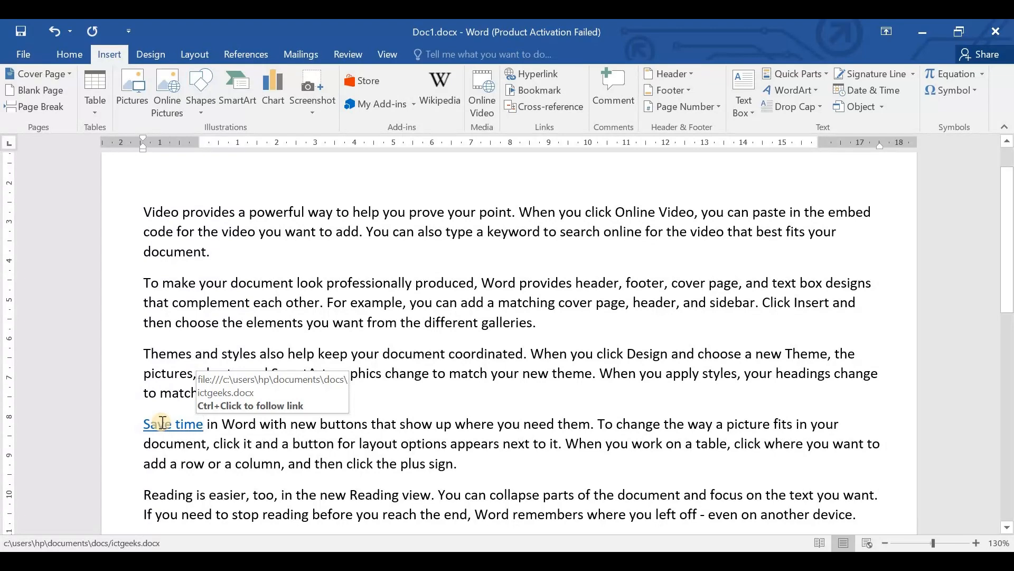
{"action": "left_click", "coordinate": [163, 423], "text": "ctrl"}
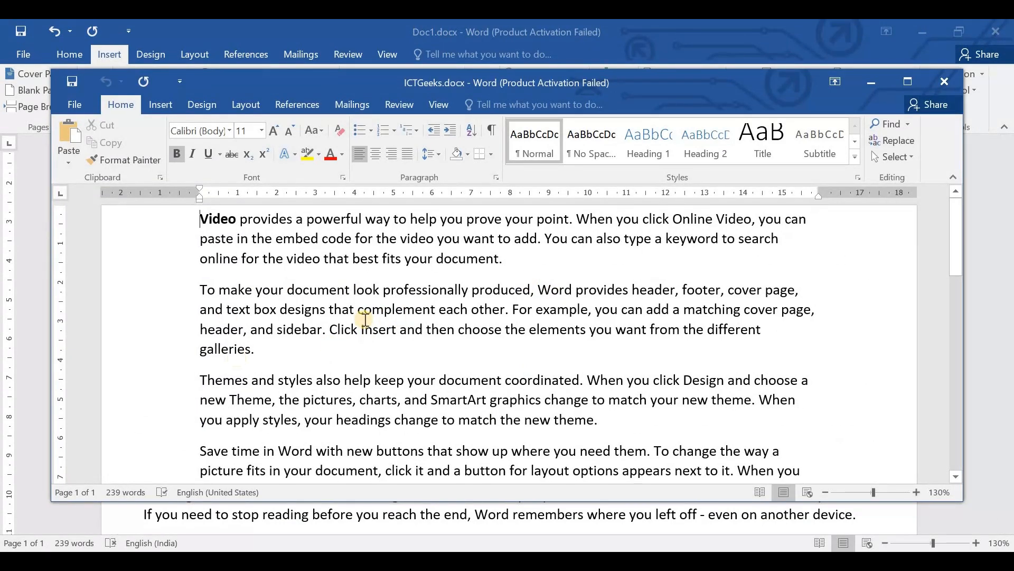
{"action": "left_click", "coordinate": [944, 81]}
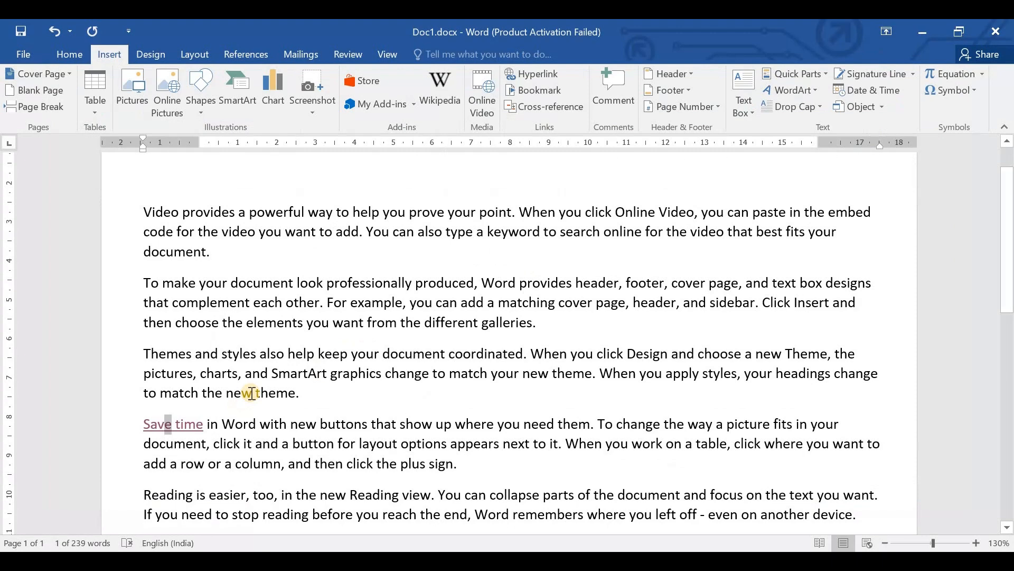
{"action": "right_click", "coordinate": [184, 421]}
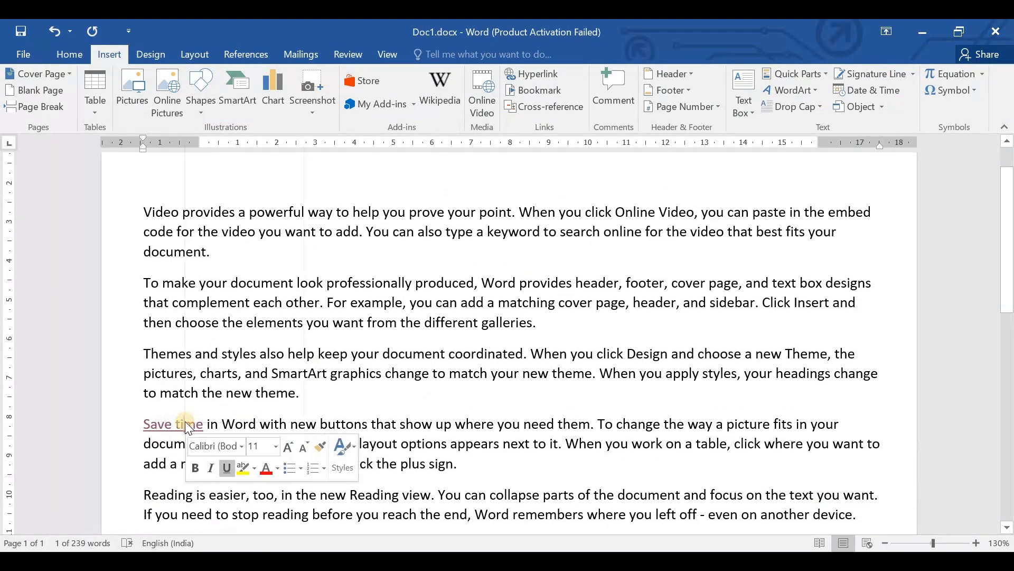
{"action": "left_click", "coordinate": [243, 292]}
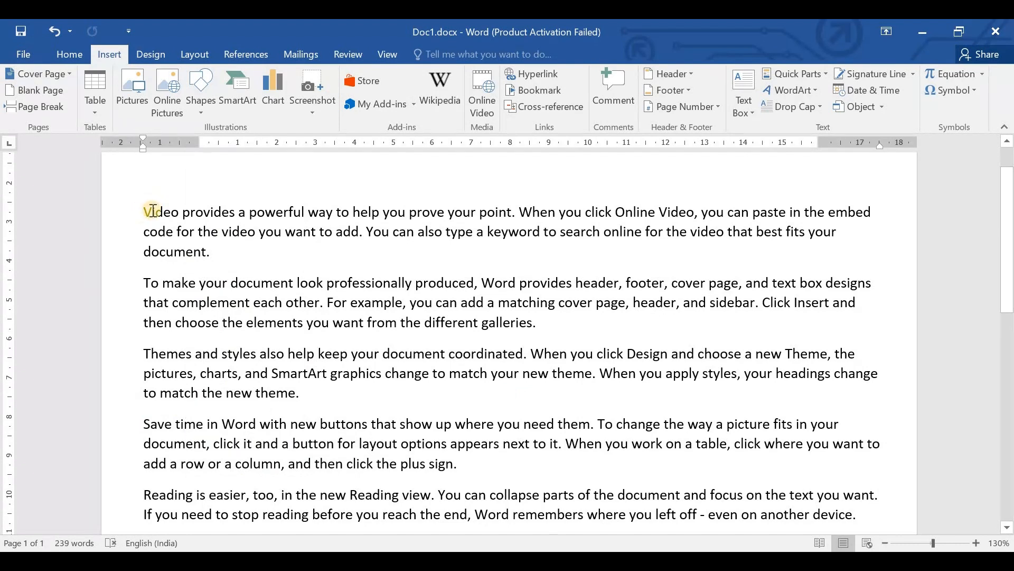
- Select "Themes and styles" in the third paragraph, switch to Chrome and copy the address of the ICT Geeks YouTube channel
{"action": "left_click_drag", "start_coordinate": [145, 211], "coordinate": [205, 210]}
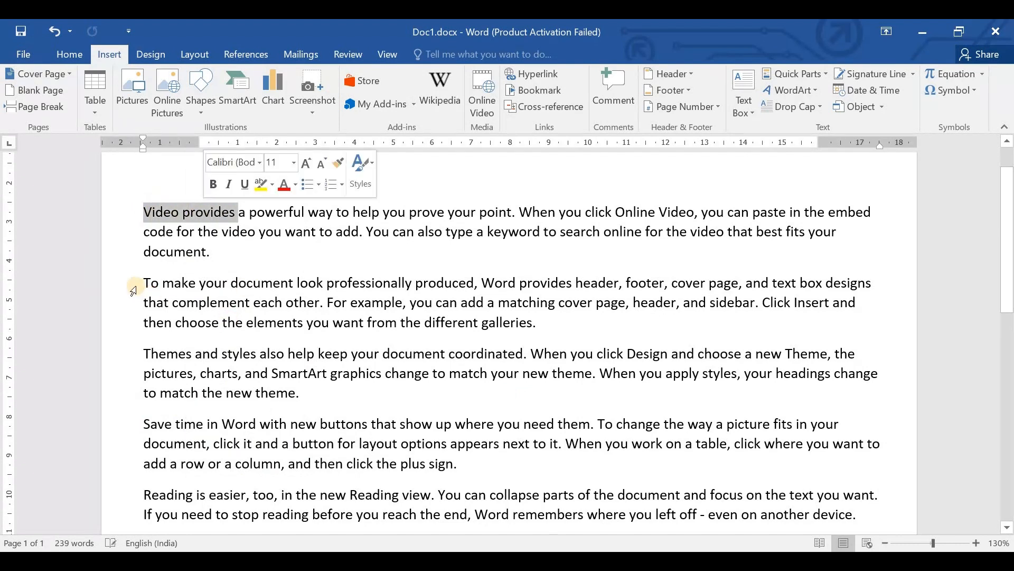
{"action": "left_click_drag", "start_coordinate": [143, 351], "coordinate": [259, 352]}
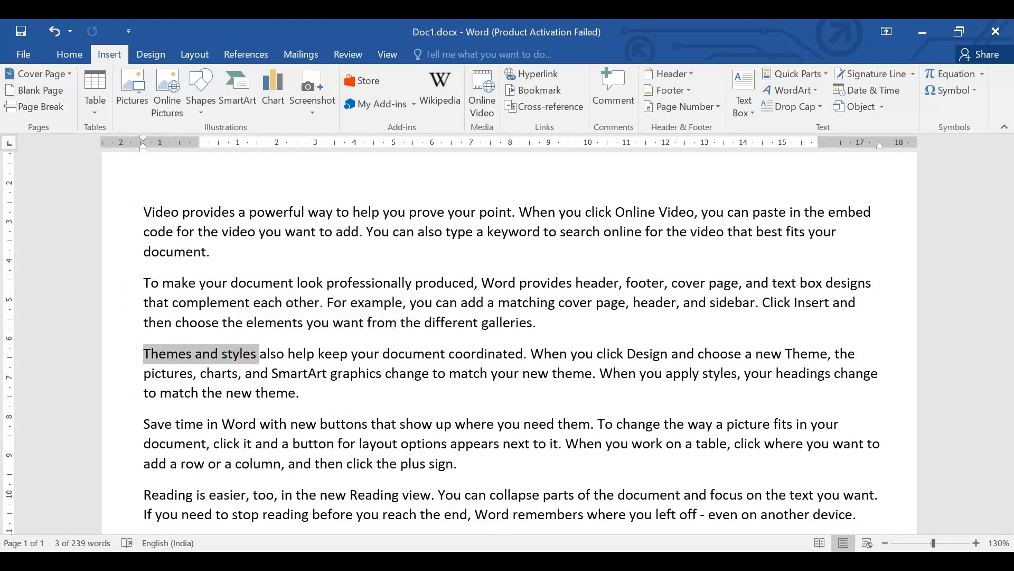
{"action": "left_click", "coordinate": [489, 502]}
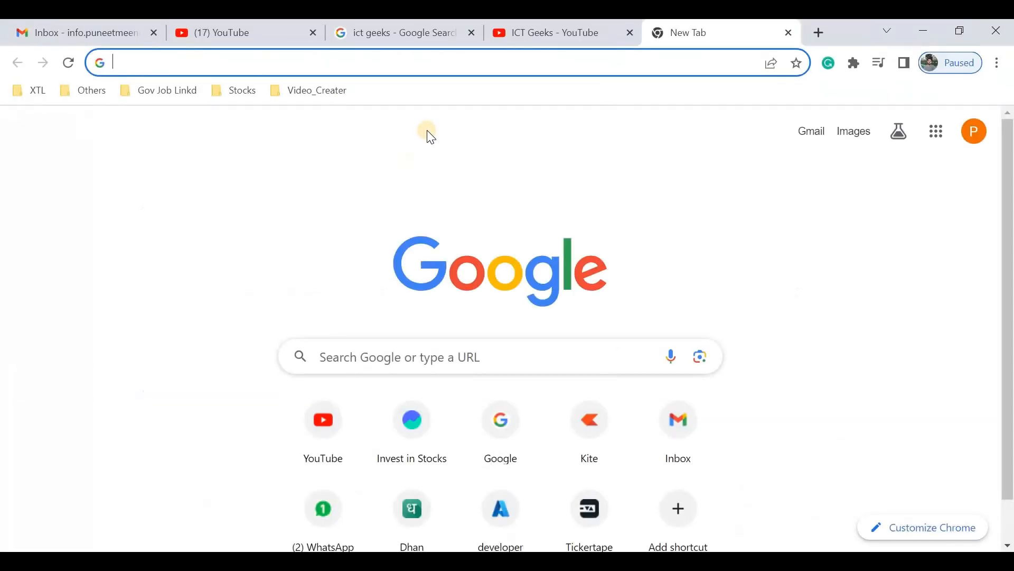
{"action": "left_click", "coordinate": [410, 32]}
{"action": "left_click", "coordinate": [268, 120]}
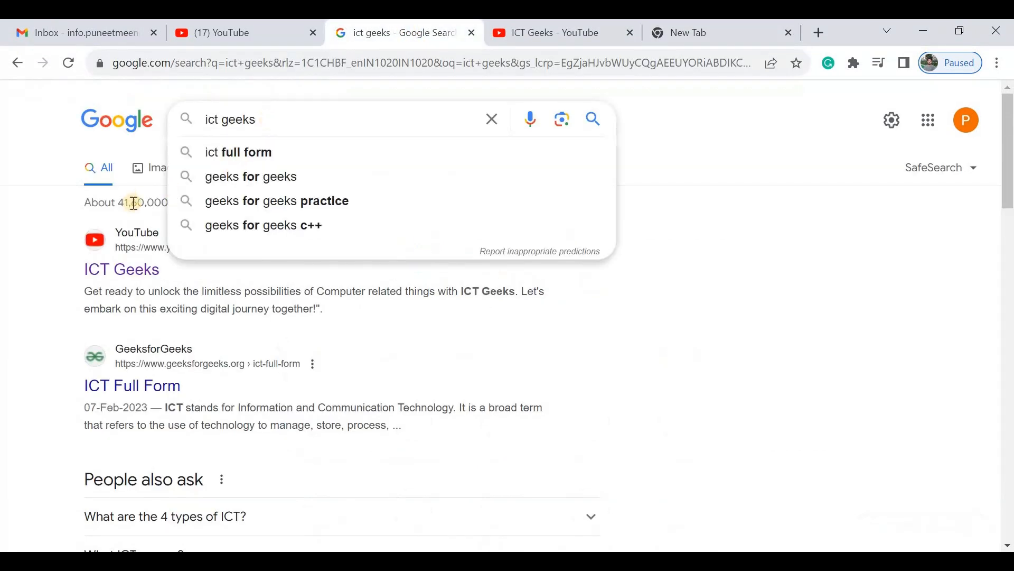
{"action": "left_click", "coordinate": [753, 249]}
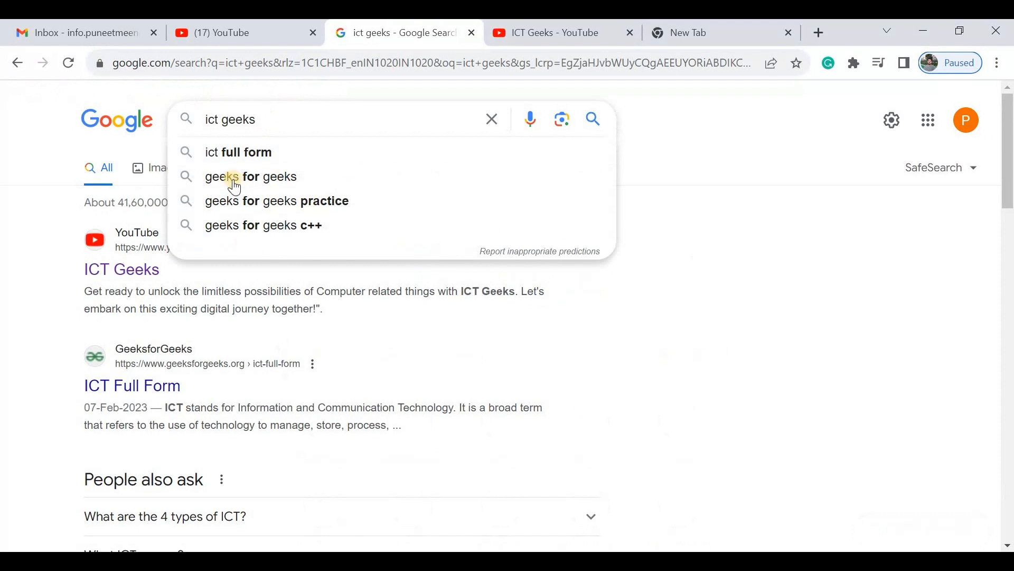
{"action": "middle_click", "coordinate": [132, 276]}
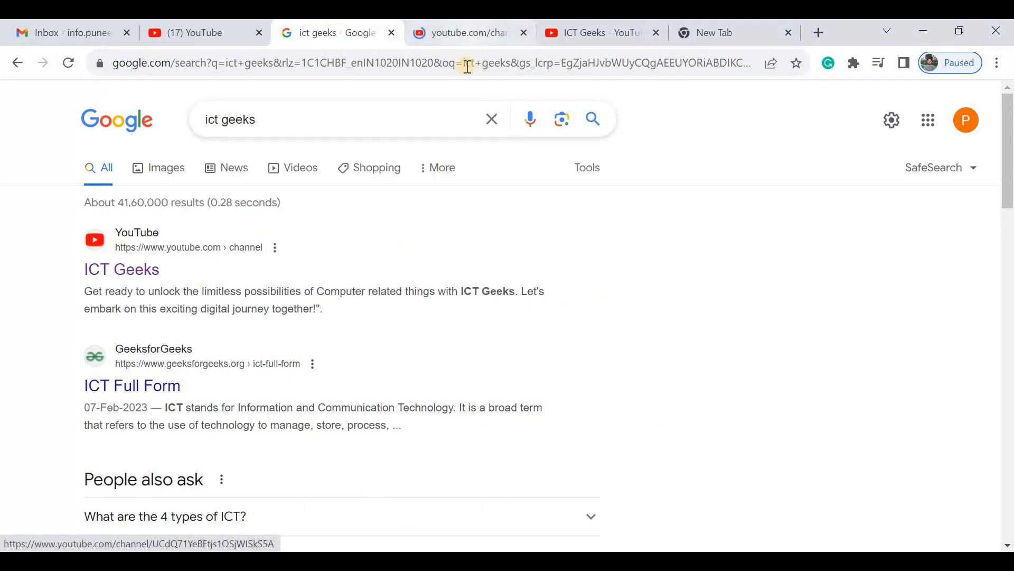
{"action": "left_click", "coordinate": [469, 32]}
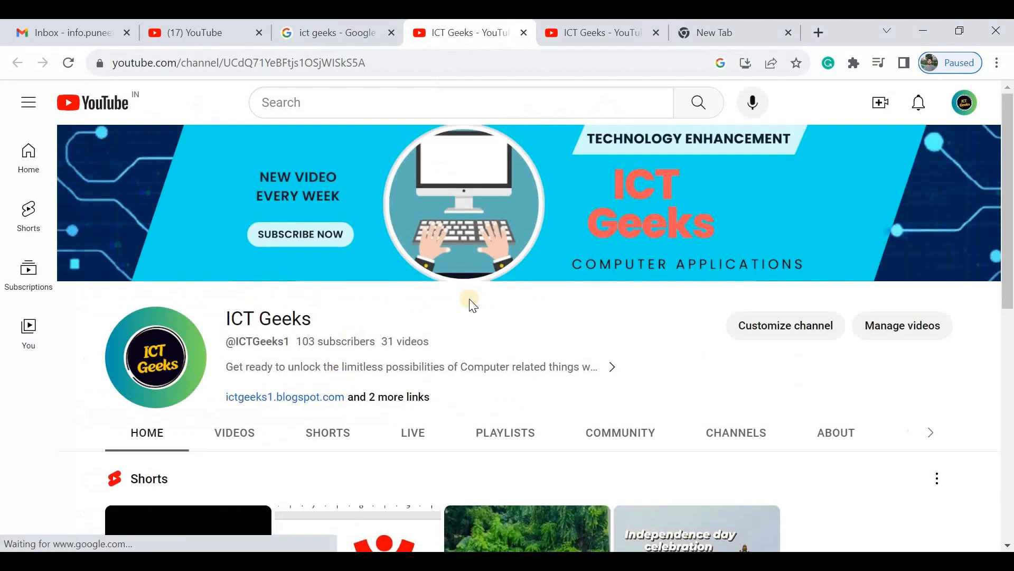
{"action": "left_click", "coordinate": [396, 63]}
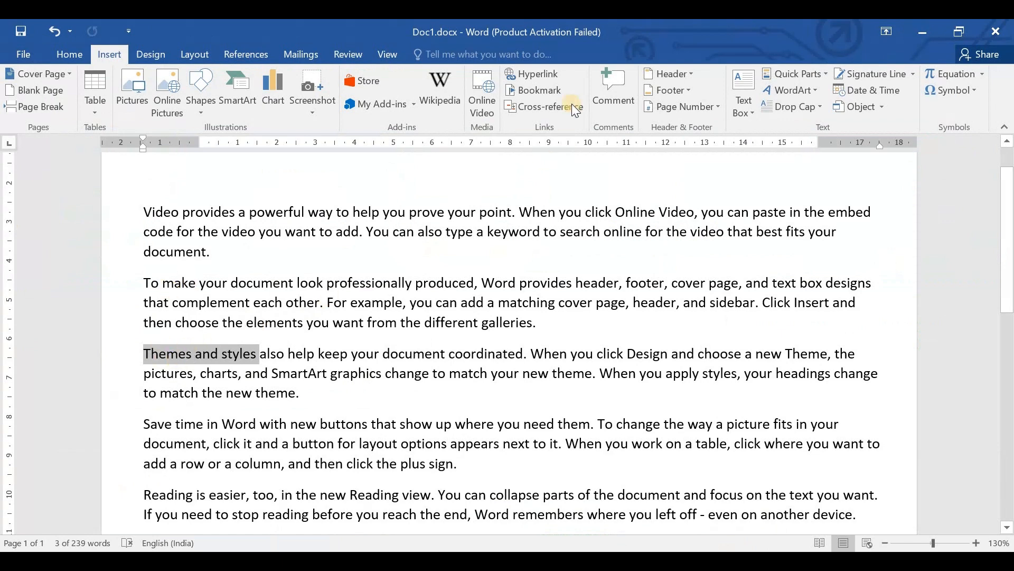
- Link the selected words "Themes and styles" to the copied YouTube channel address and follow the link
{"action": "left_click", "coordinate": [545, 74]}
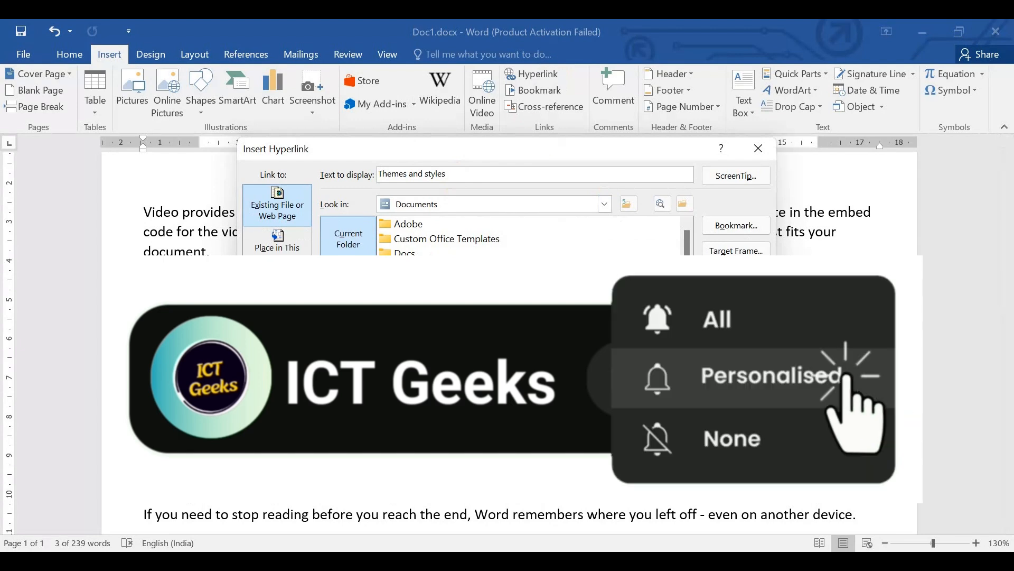
{"action": "key", "text": "Return"}
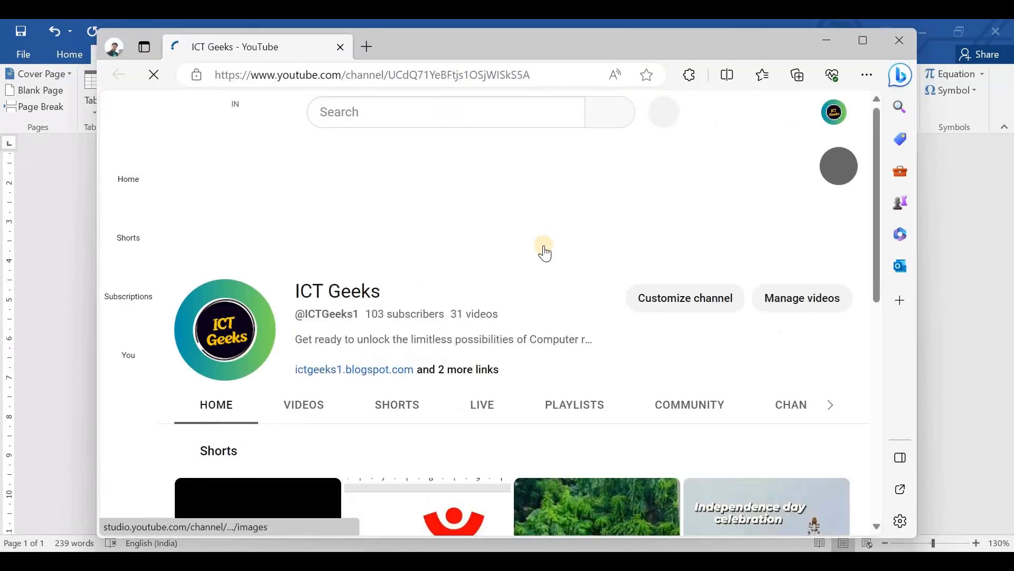
- Close the opened browser window and remove the hyperlink from "Themes and styles"
{"action": "left_click", "coordinate": [899, 40]}
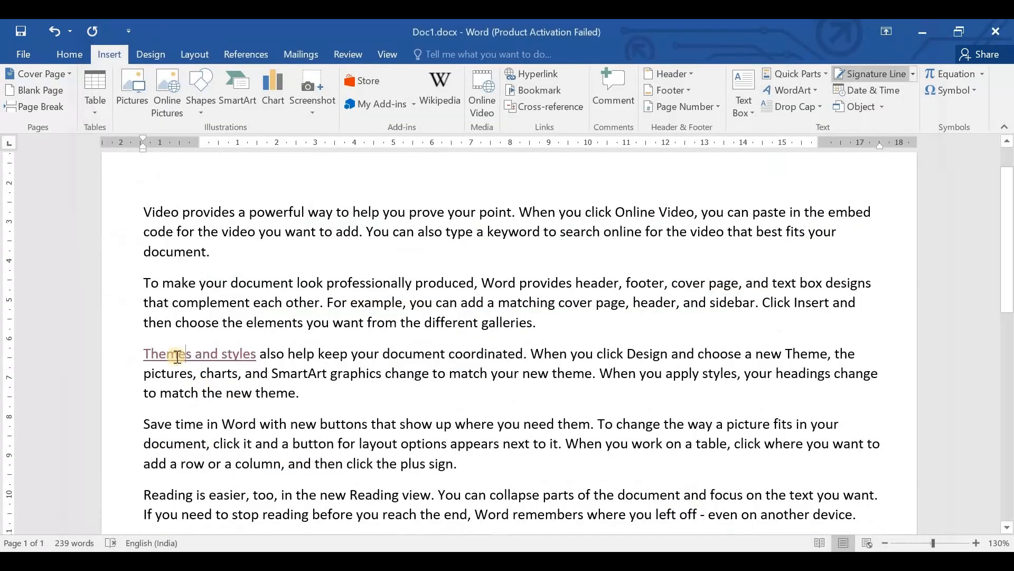
{"action": "right_click", "coordinate": [220, 357]}
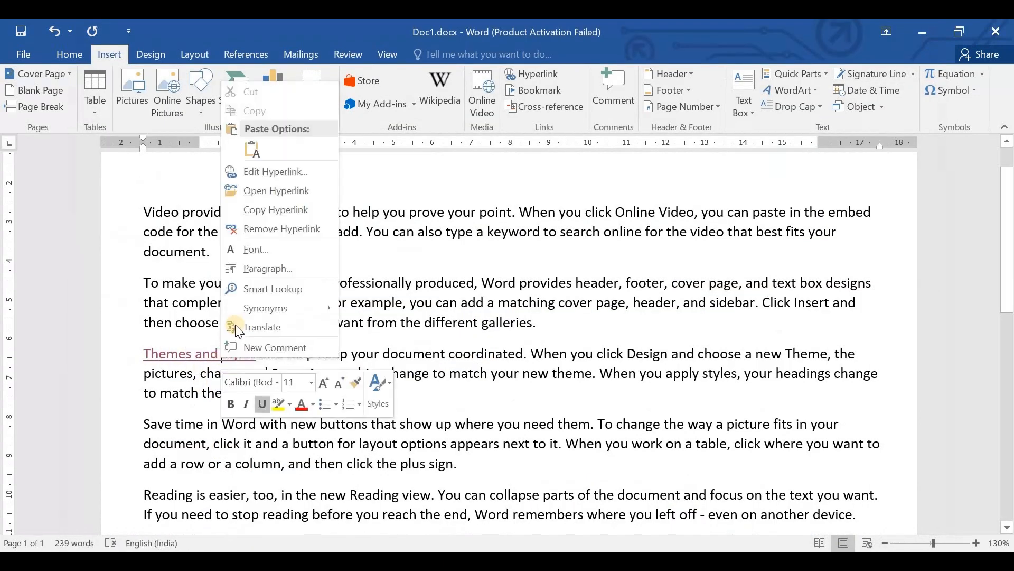
{"action": "left_click", "coordinate": [257, 230]}
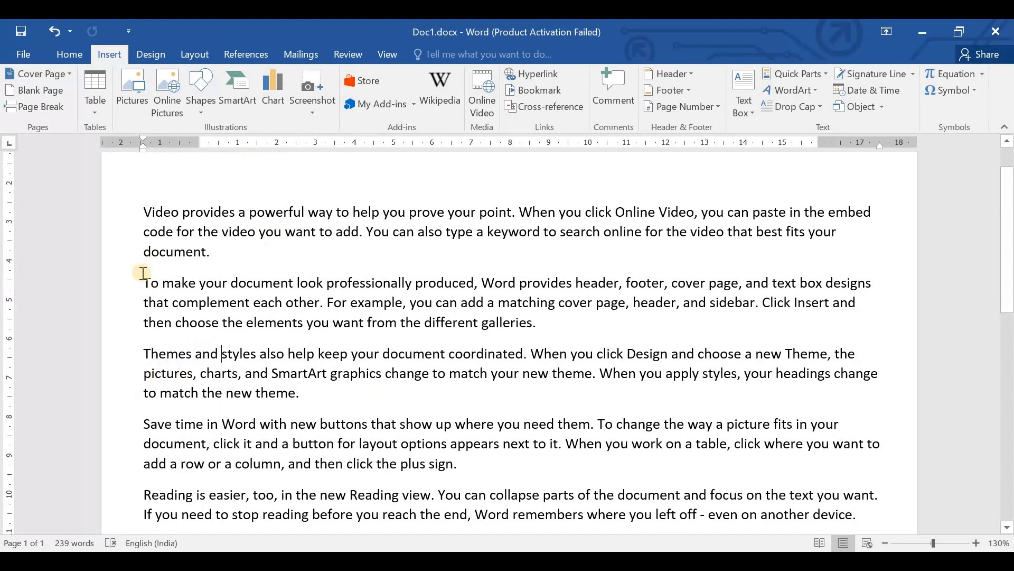
- Add a bookmark named Page11 to the word "Video" at the start of the first paragraph
{"action": "left_click_drag", "start_coordinate": [143, 213], "coordinate": [181, 212]}
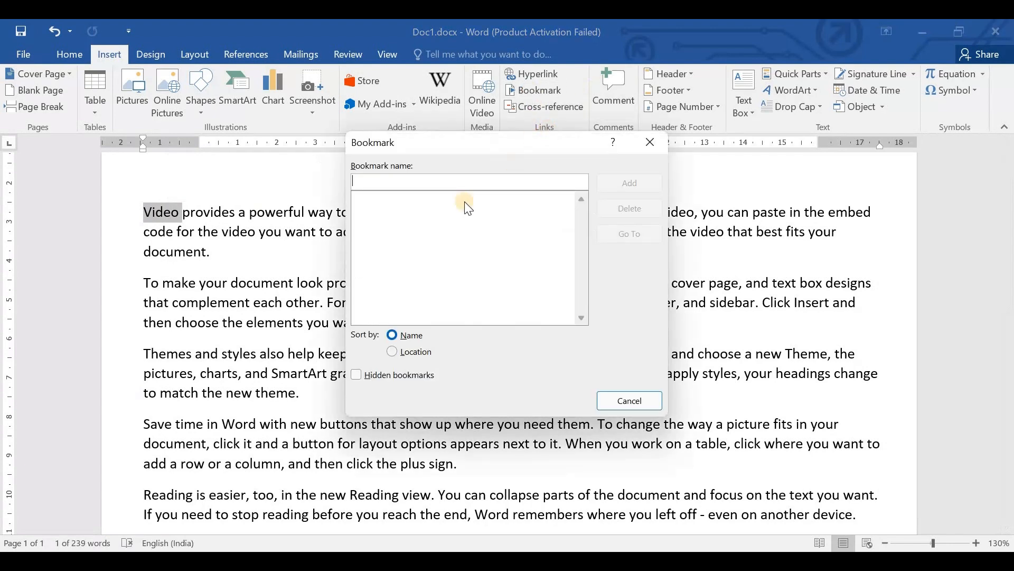
{"action": "type", "text": "Bookmark"}
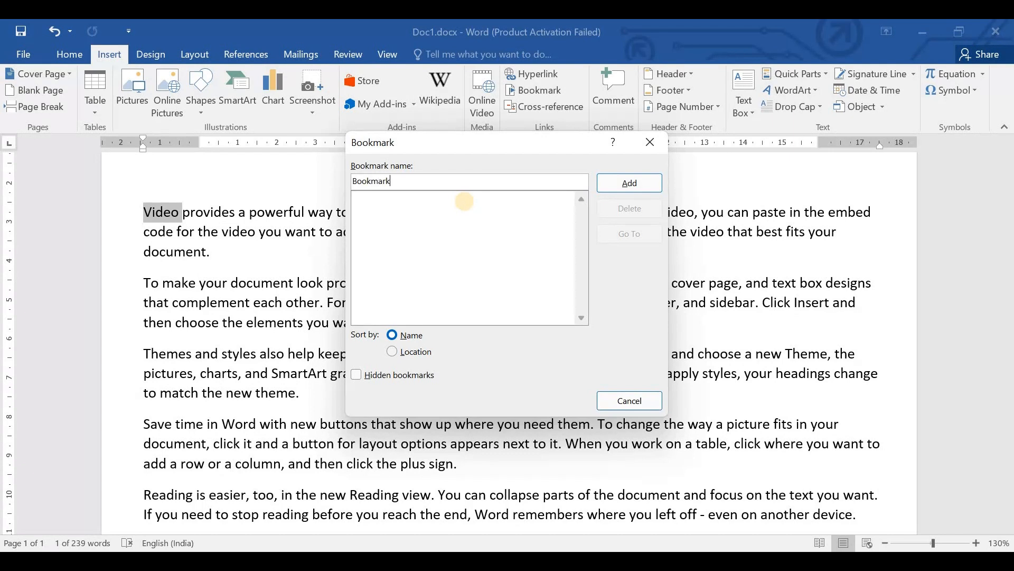
{"action": "type", "text": "1"}
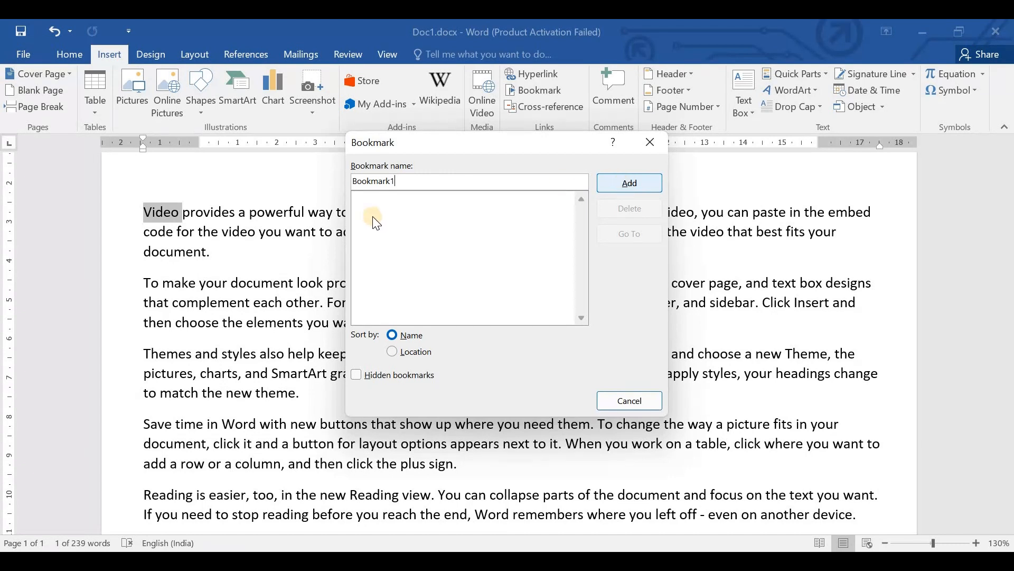
{"action": "left_click_drag", "start_coordinate": [400, 179], "coordinate": [329, 175]}
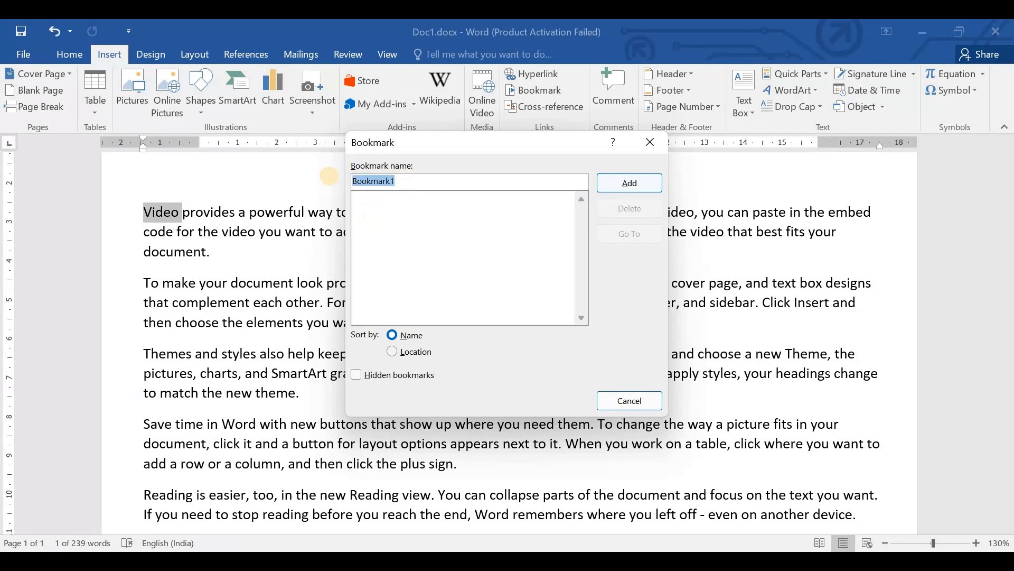
{"action": "type", "text": "Pag111"}
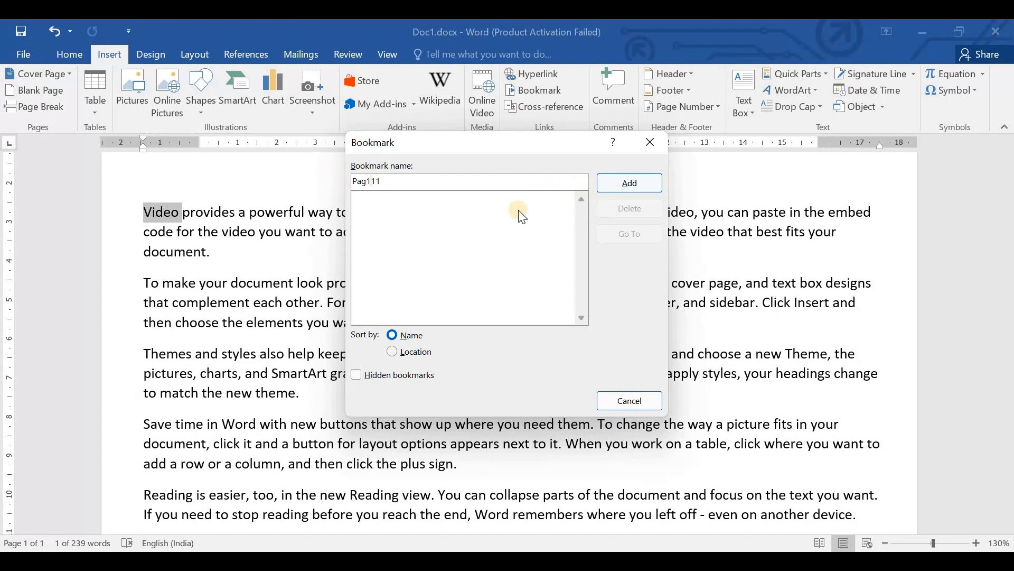
{"action": "type", "text": "e"}
{"action": "left_click", "coordinate": [642, 183]}
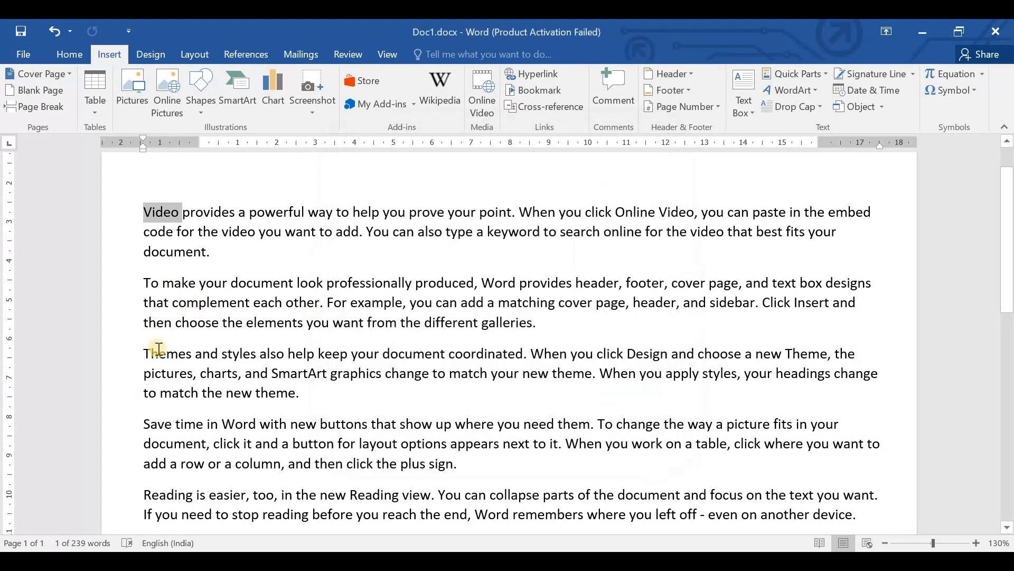
- Add a bookmark named Page12 to the word "Themes" at the start of the third paragraph
{"action": "double_click", "coordinate": [158, 351]}
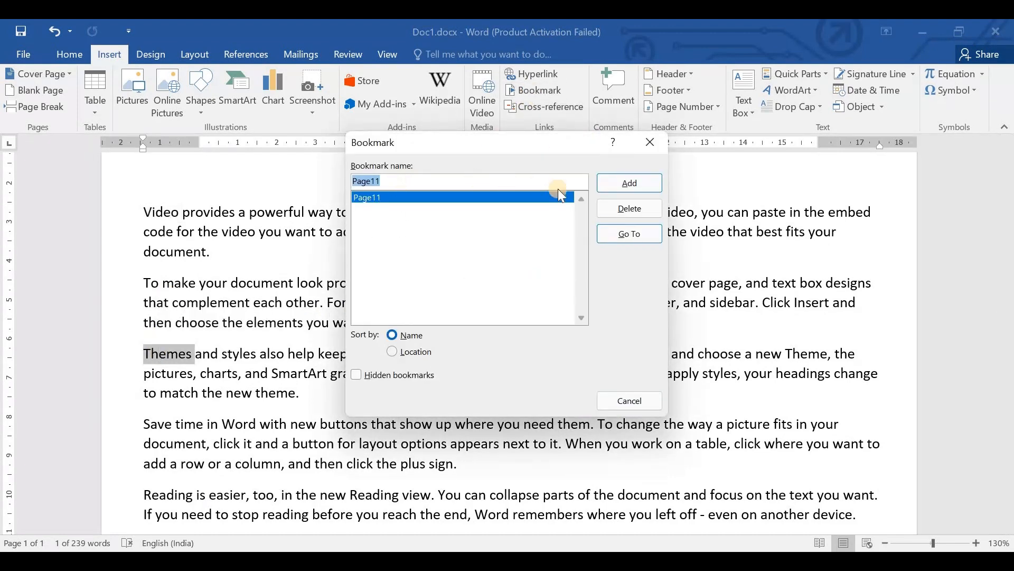
{"action": "left_click", "coordinate": [473, 182]}
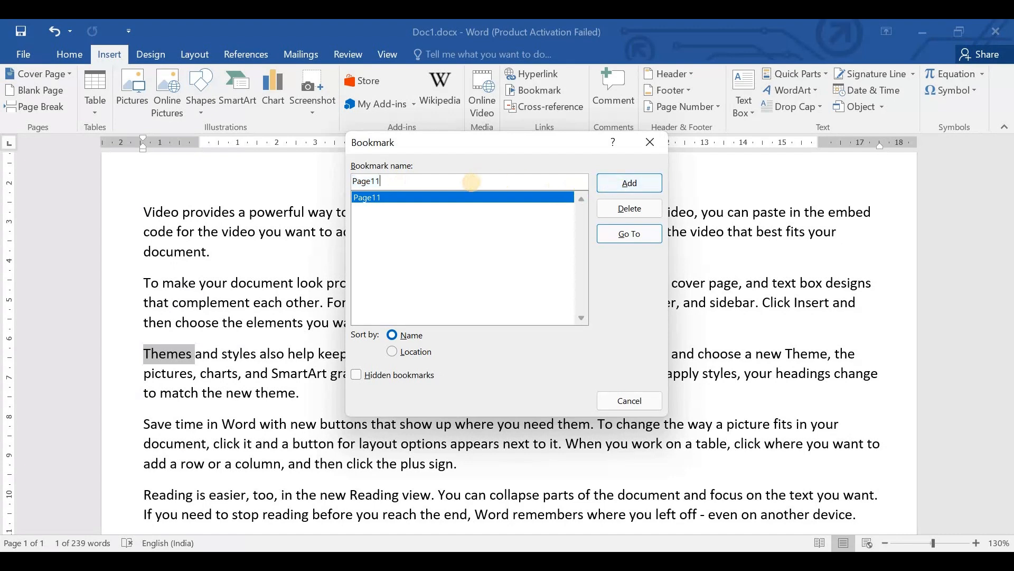
{"action": "key", "text": "BackSpace"}
{"action": "left_click", "coordinate": [629, 183]}
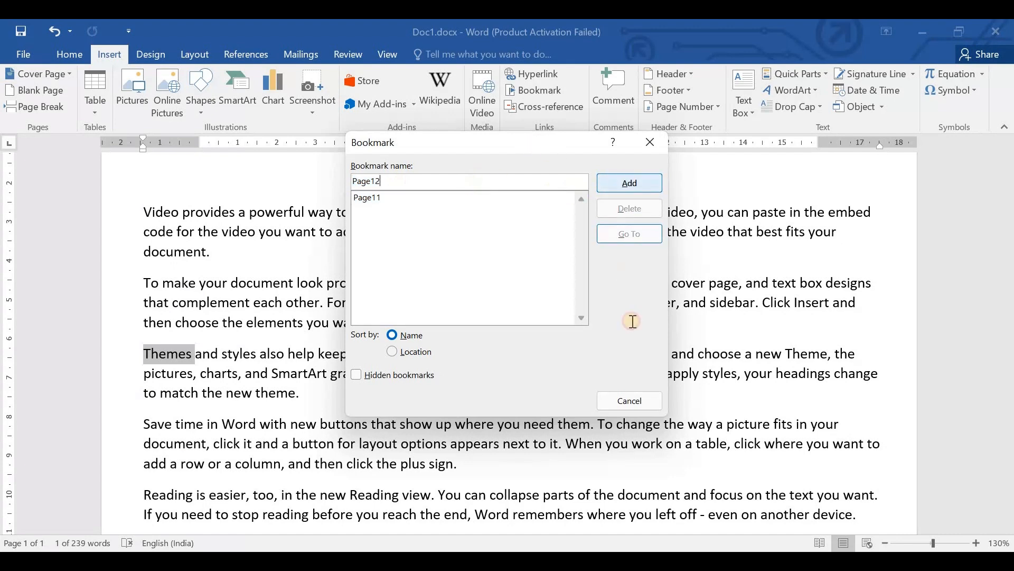
- Jump to the bookmarks Page11 and Page12 in turn, and close the bookmark dialog
{"action": "left_click", "coordinate": [152, 372]}
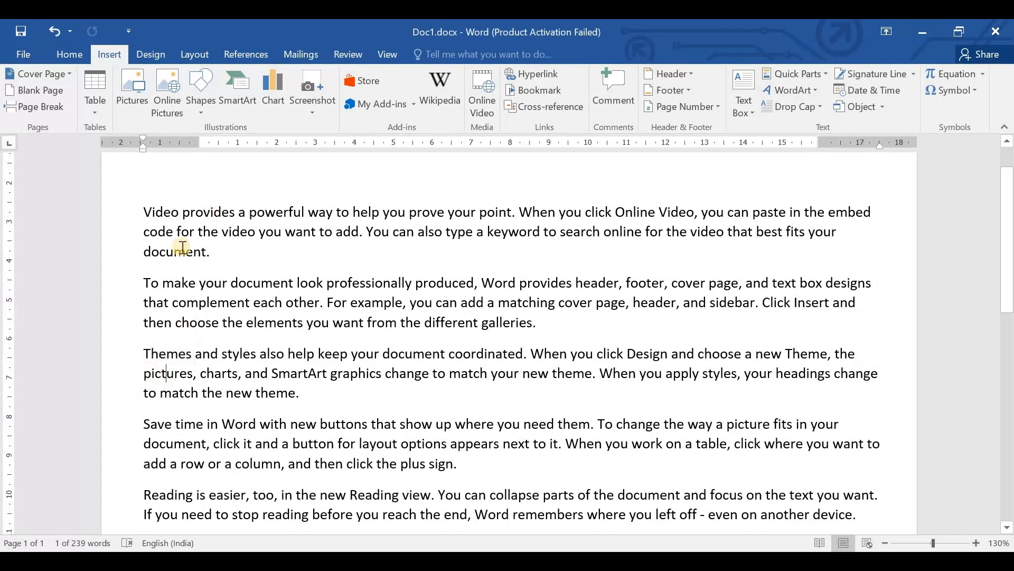
{"action": "left_click", "coordinate": [534, 89]}
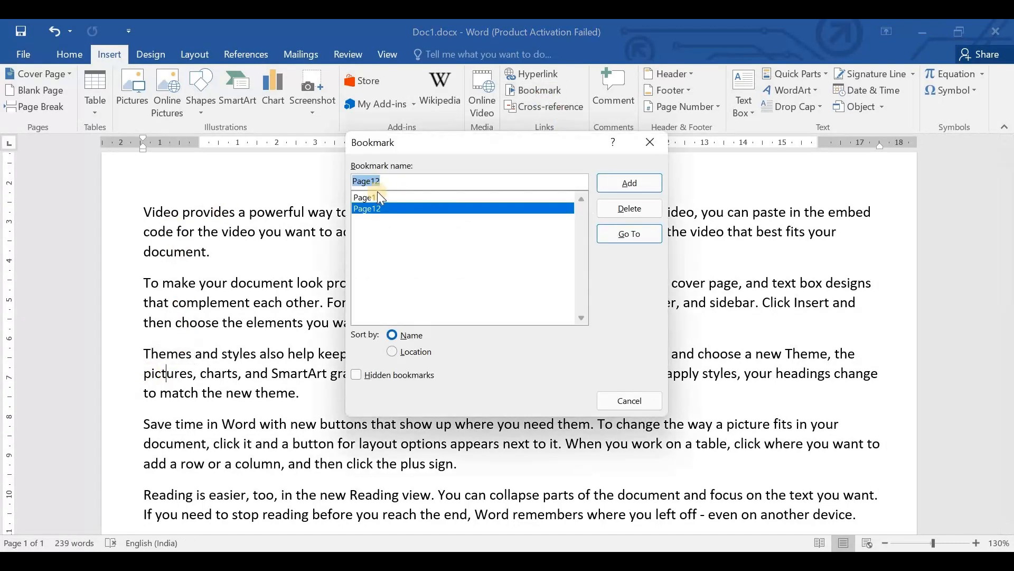
{"action": "left_click", "coordinate": [539, 197]}
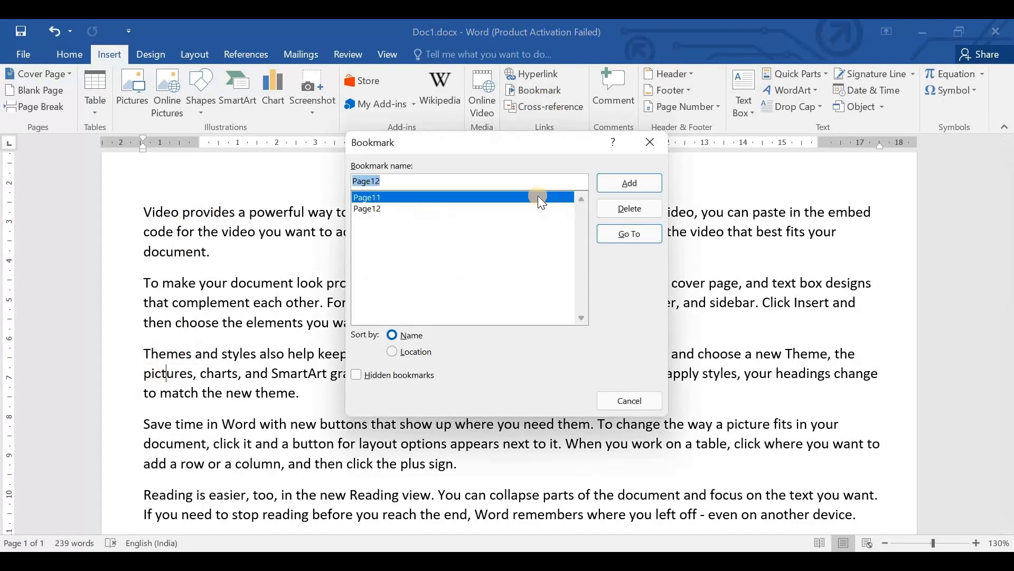
{"action": "left_click", "coordinate": [635, 237]}
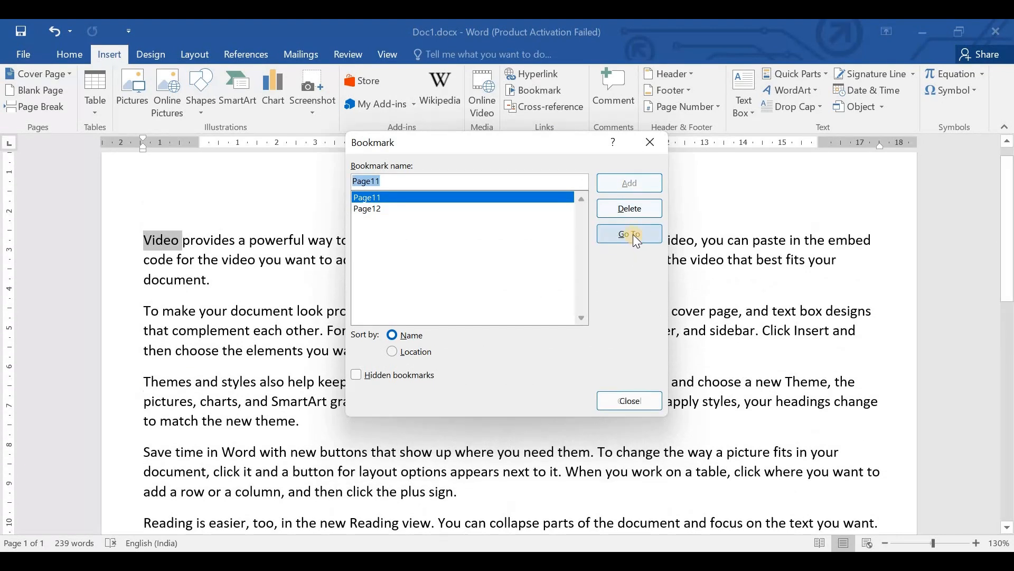
{"action": "left_click", "coordinate": [568, 209]}
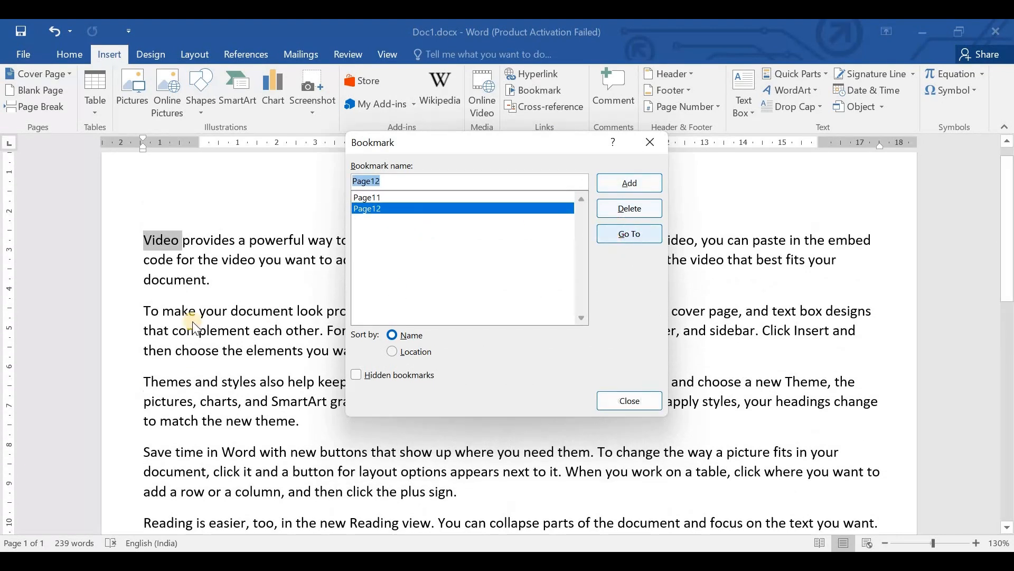
{"action": "left_click", "coordinate": [629, 232]}
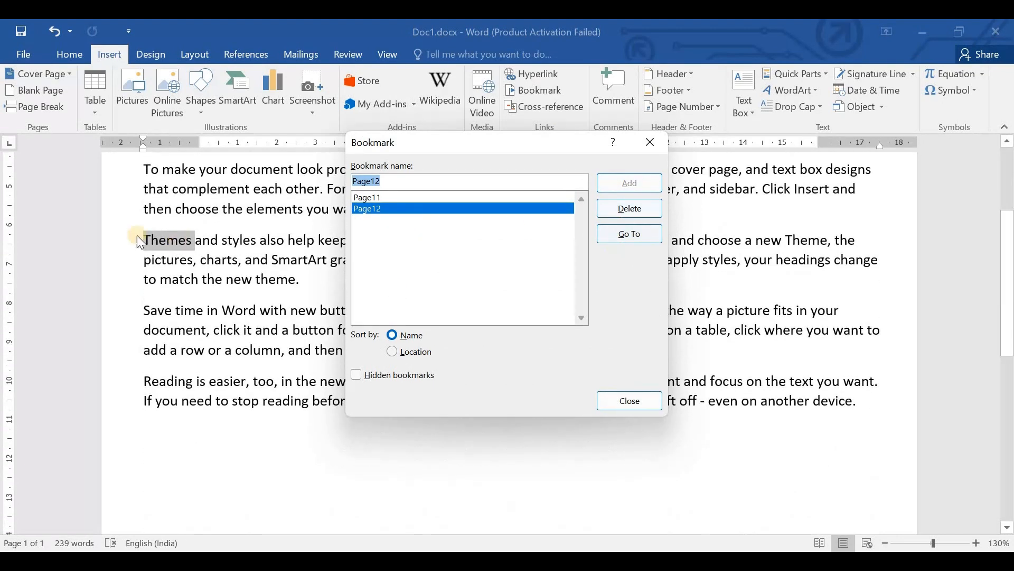
{"action": "left_click", "coordinate": [626, 397]}
- Add the text "(Go above)" at the end of the last paragraph
{"action": "scroll", "coordinate": [272, 330], "scroll_direction": "up", "scroll_amount": 3}
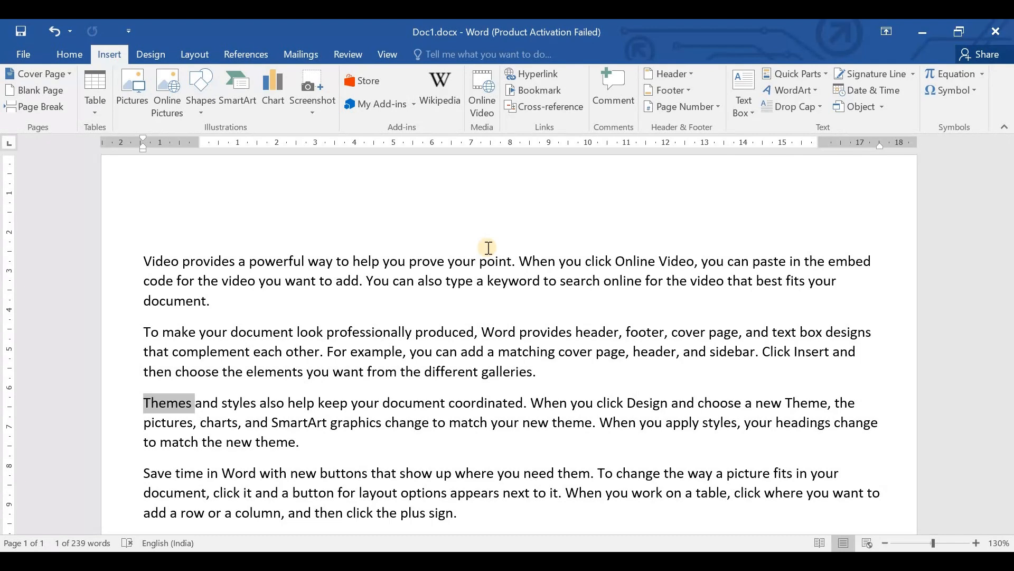
{"action": "scroll", "coordinate": [489, 248], "scroll_direction": "down", "scroll_amount": 2}
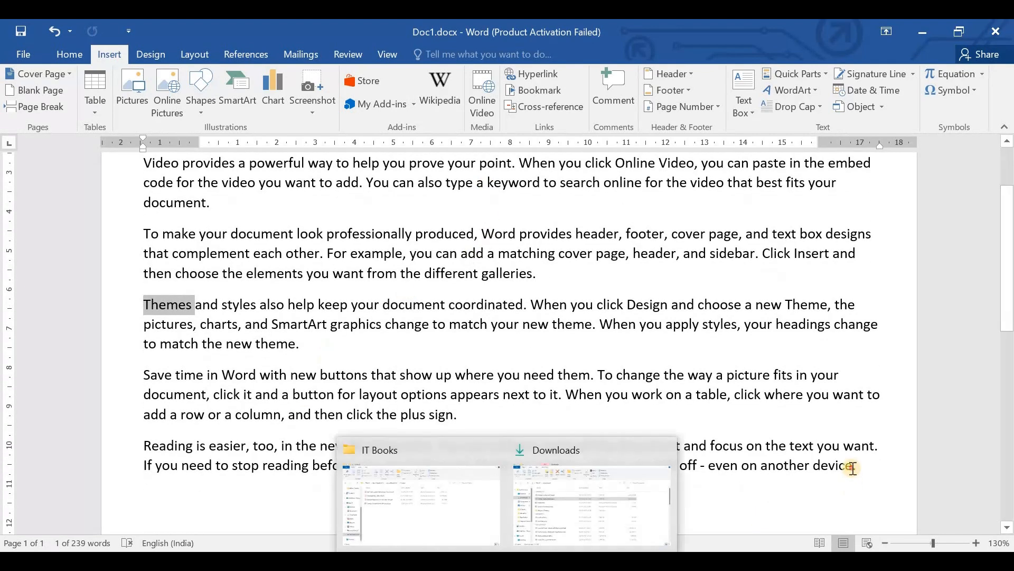
{"action": "left_click", "coordinate": [853, 468]}
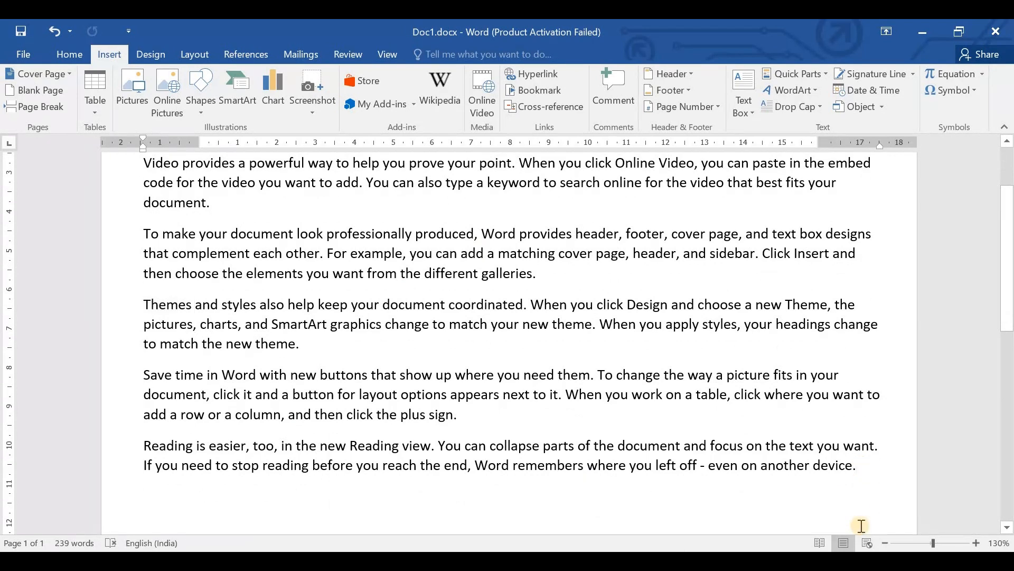
{"action": "type", "text": "("}
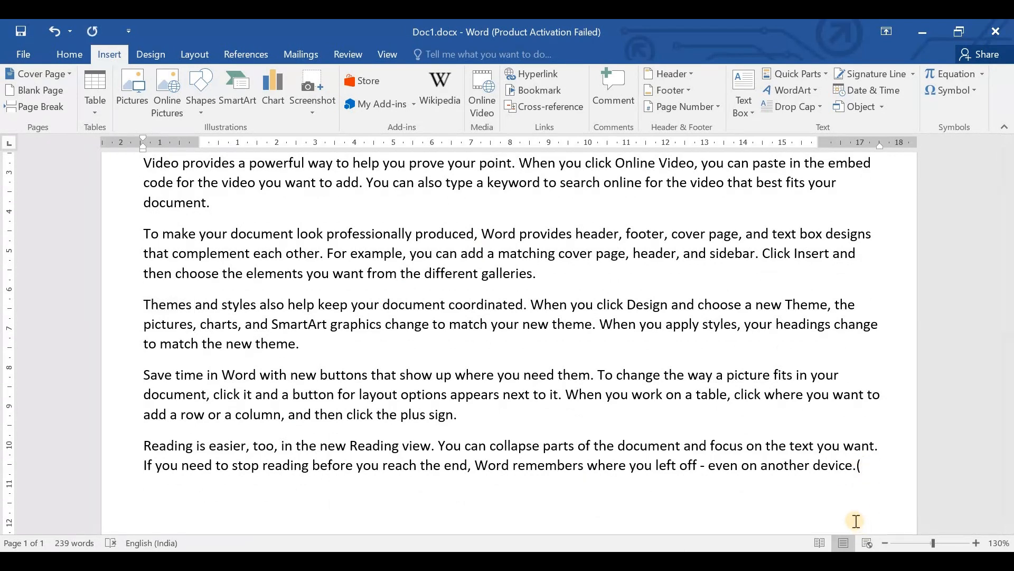
{"action": "type", "text": "Go above)"}
- Replace "Go above" with a hyperlinked cross-reference to bookmark Page11's page number, with Include above/below enabled
{"action": "left_click_drag", "start_coordinate": [859, 465], "coordinate": [180, 487]}
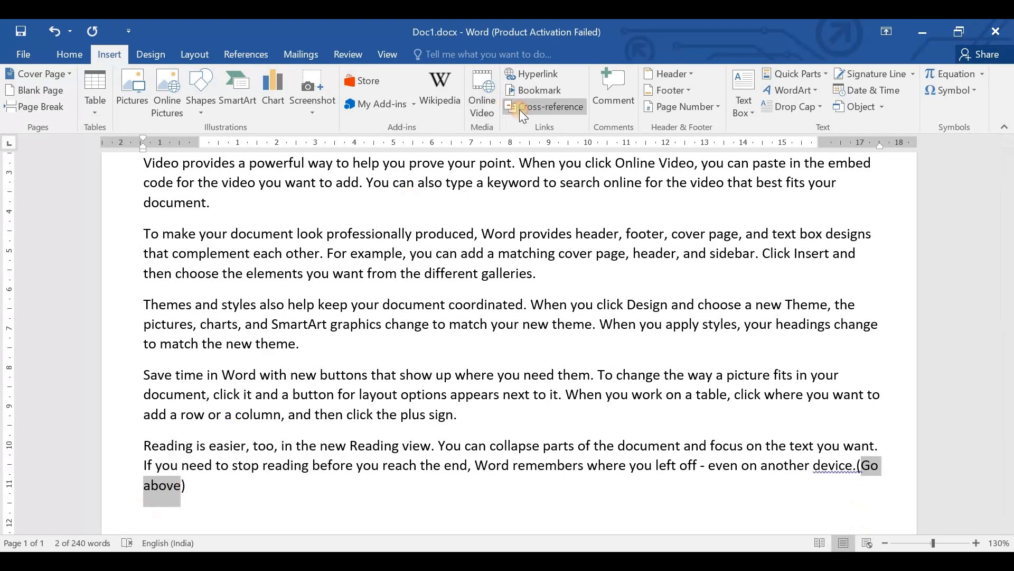
{"action": "left_click", "coordinate": [521, 110]}
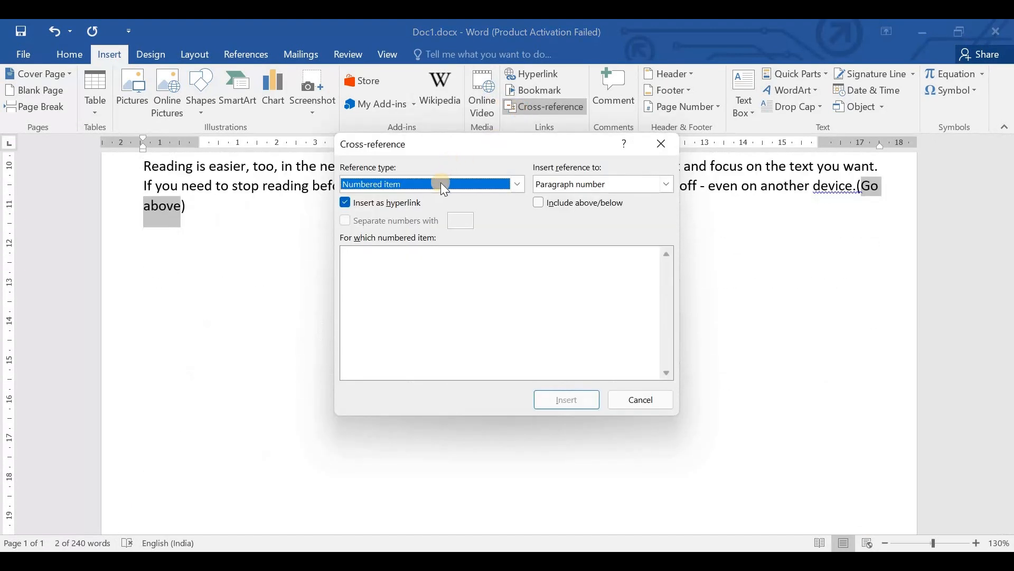
{"action": "left_click", "coordinate": [518, 184]}
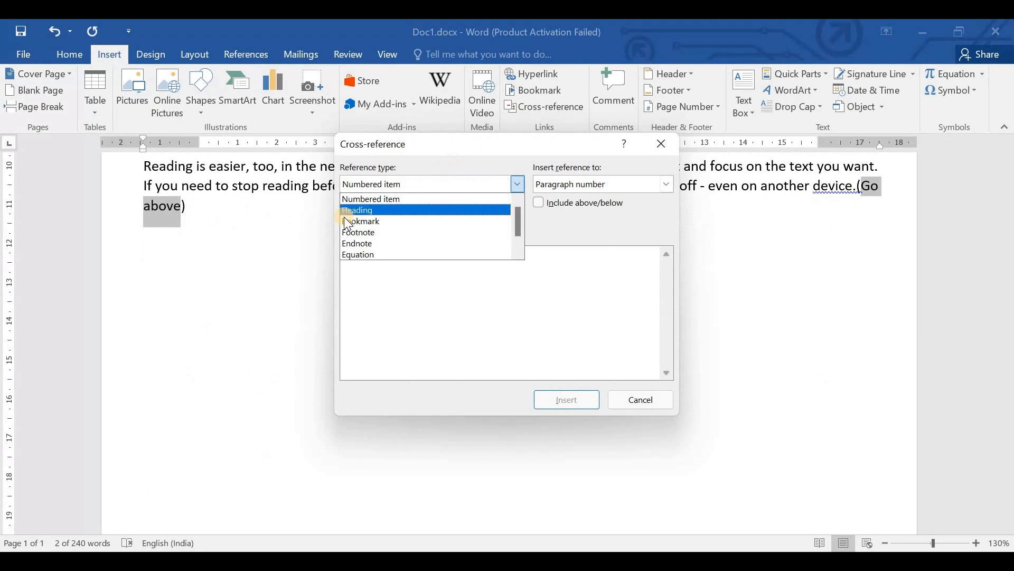
{"action": "left_click", "coordinate": [379, 222]}
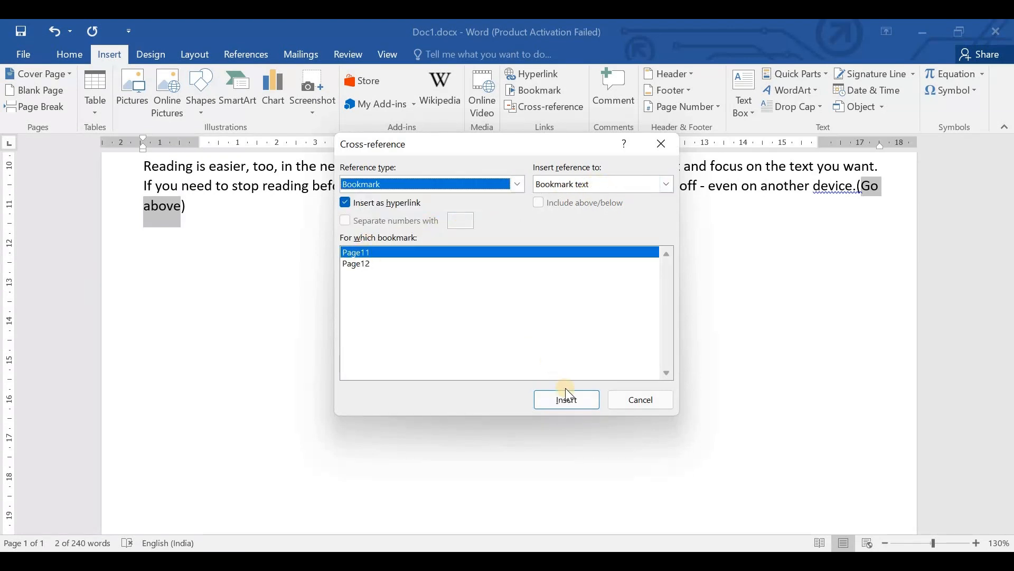
{"action": "left_click", "coordinate": [666, 185]}
{"action": "left_click", "coordinate": [552, 206]}
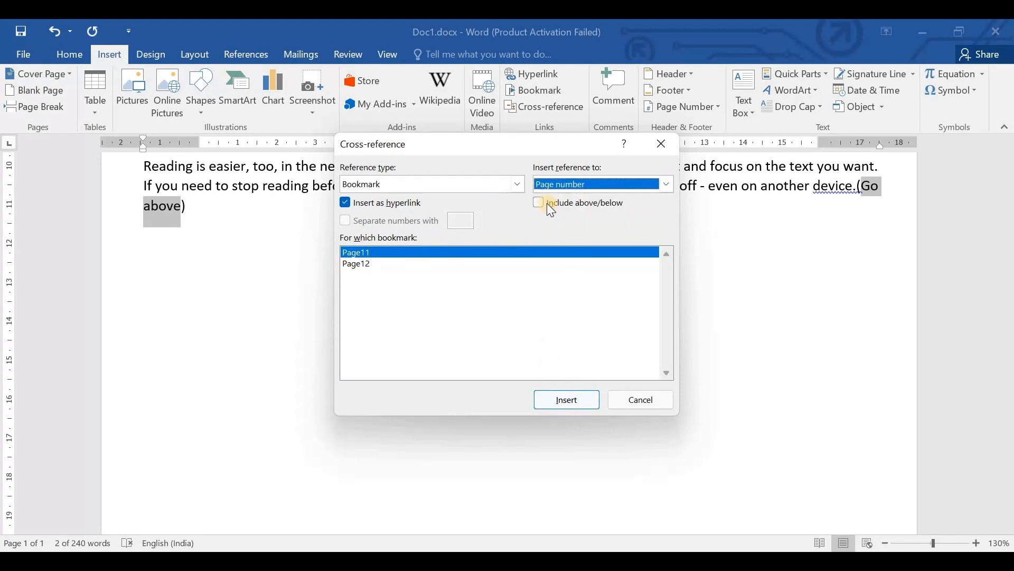
{"action": "left_click", "coordinate": [546, 203]}
{"action": "left_click", "coordinate": [568, 401]}
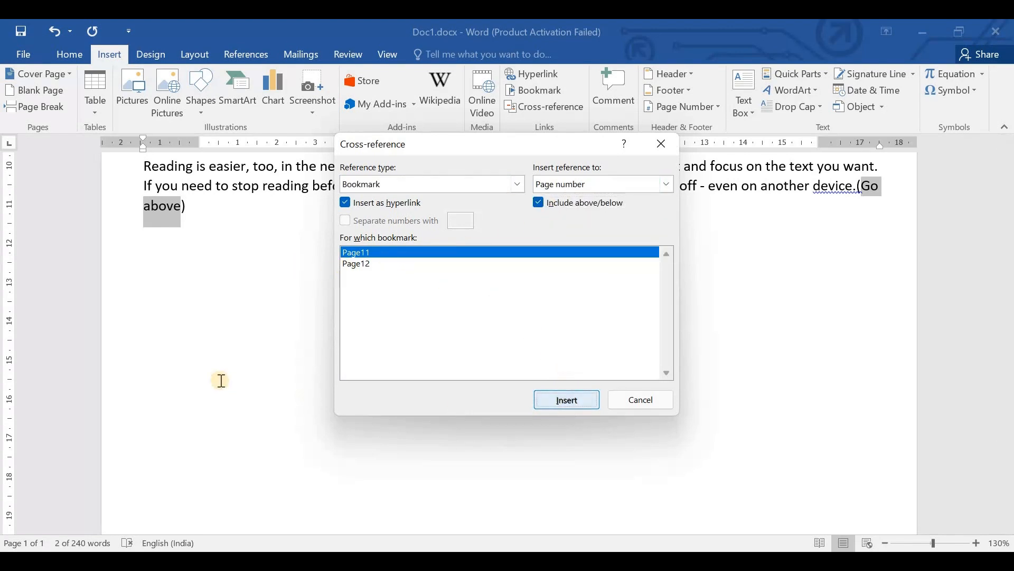
{"action": "left_click", "coordinate": [629, 400]}
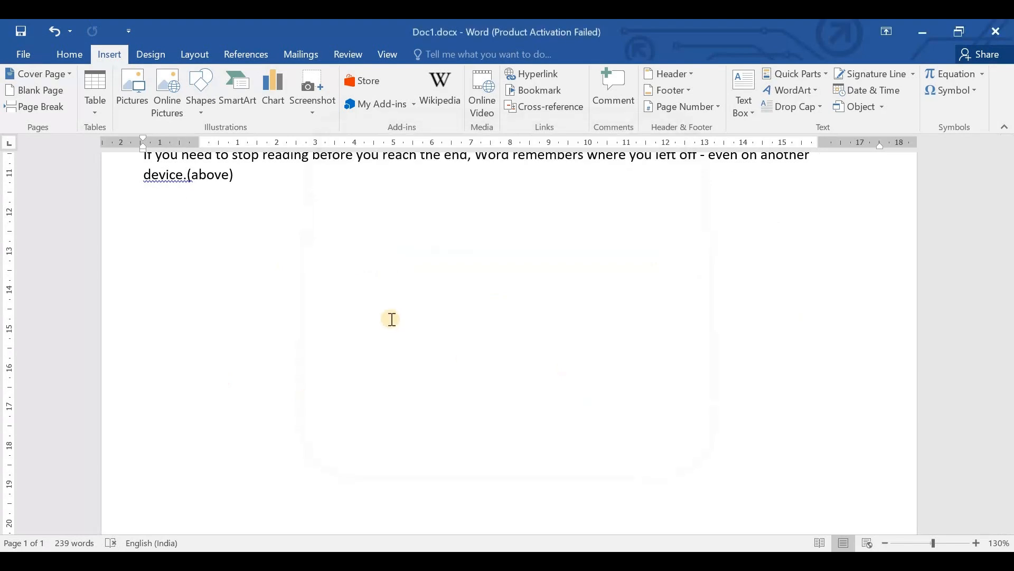
- Insert a new comment at the end of the first paragraph and place the cursor in its text
{"action": "scroll", "coordinate": [236, 405], "scroll_direction": "up", "scroll_amount": 4}
{"action": "scroll", "coordinate": [194, 297], "scroll_direction": "up", "scroll_amount": 1}
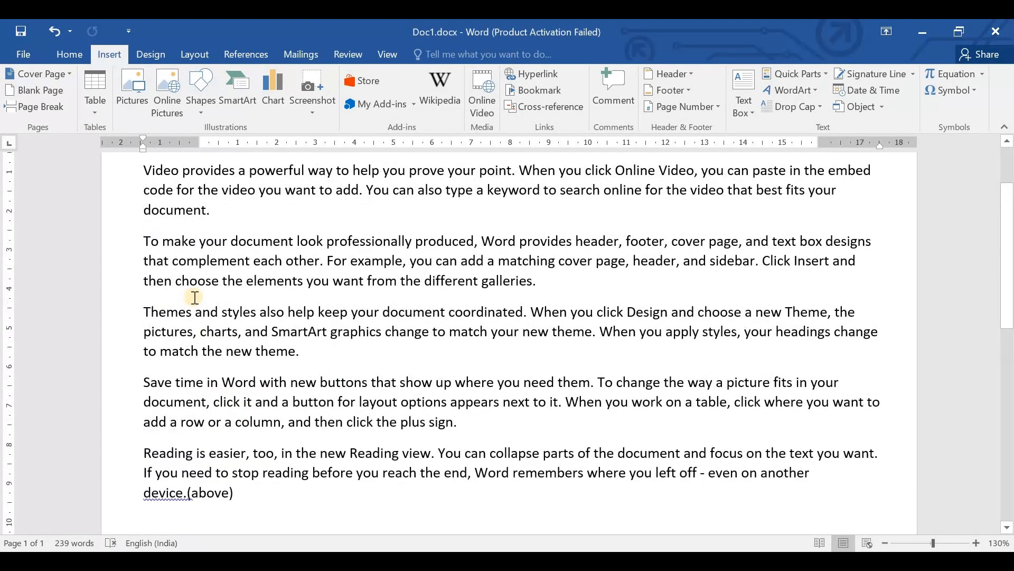
{"action": "scroll", "coordinate": [194, 297], "scroll_direction": "up", "scroll_amount": 1}
{"action": "triple_click", "coordinate": [259, 291]}
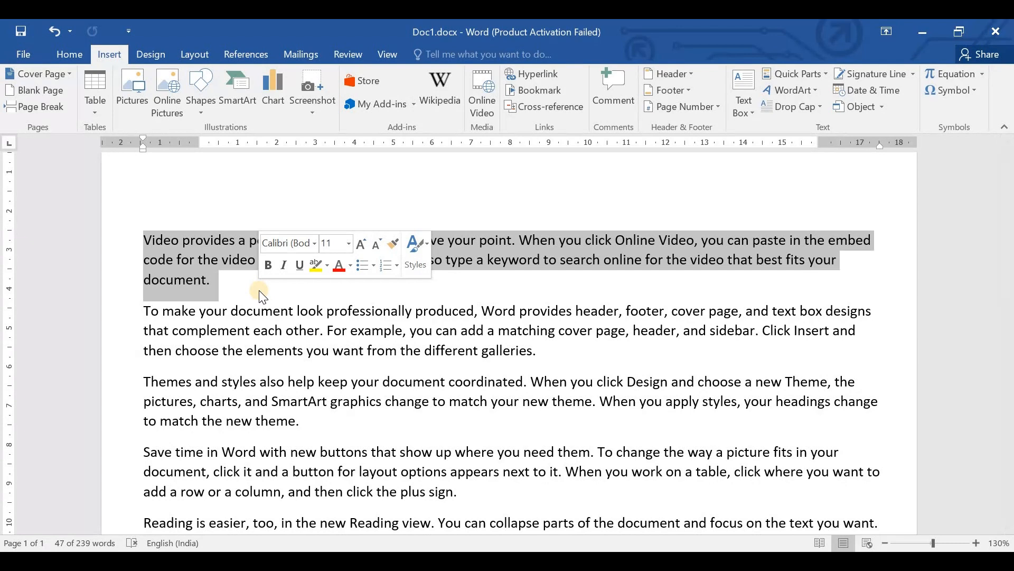
{"action": "left_click", "coordinate": [436, 311]}
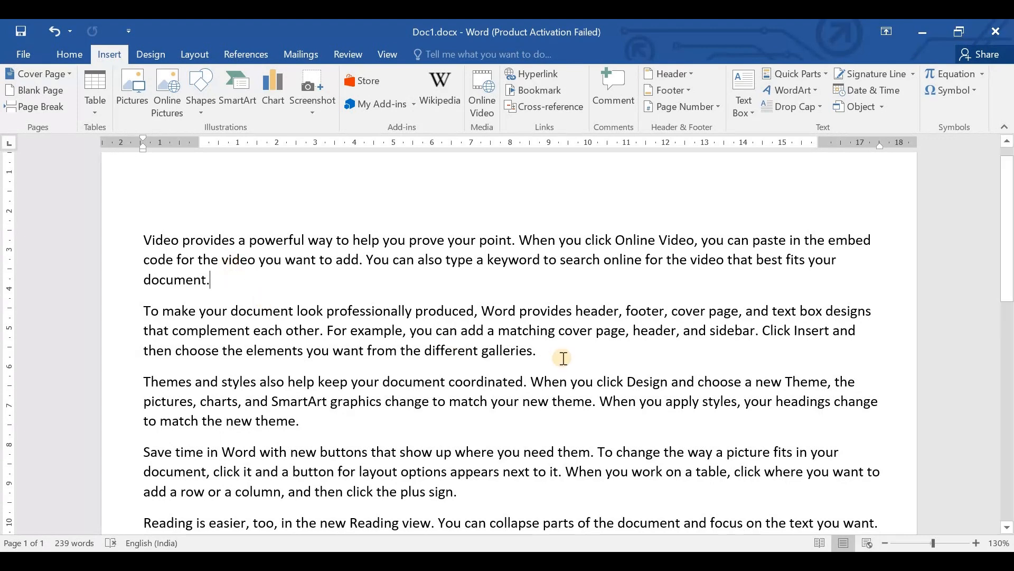
{"action": "left_click", "coordinate": [614, 85]}
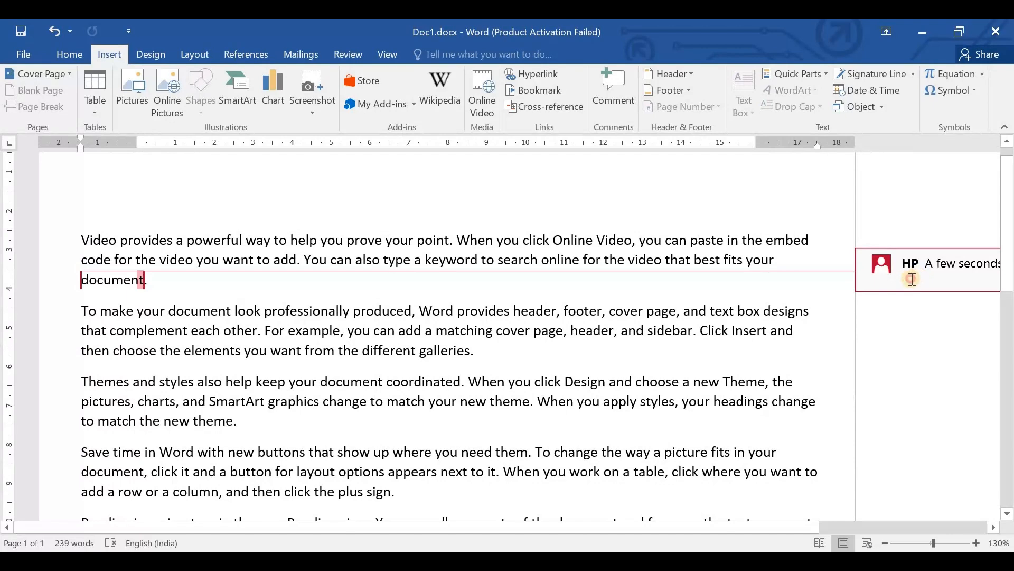
{"action": "left_click_drag", "start_coordinate": [796, 527], "coordinate": [939, 526]}
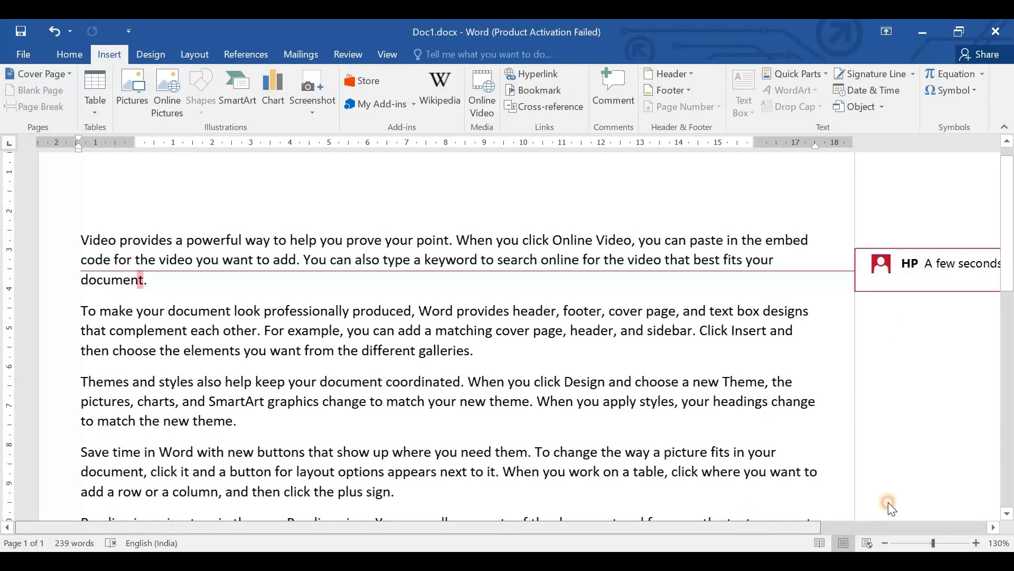
{"action": "left_click", "coordinate": [883, 263]}
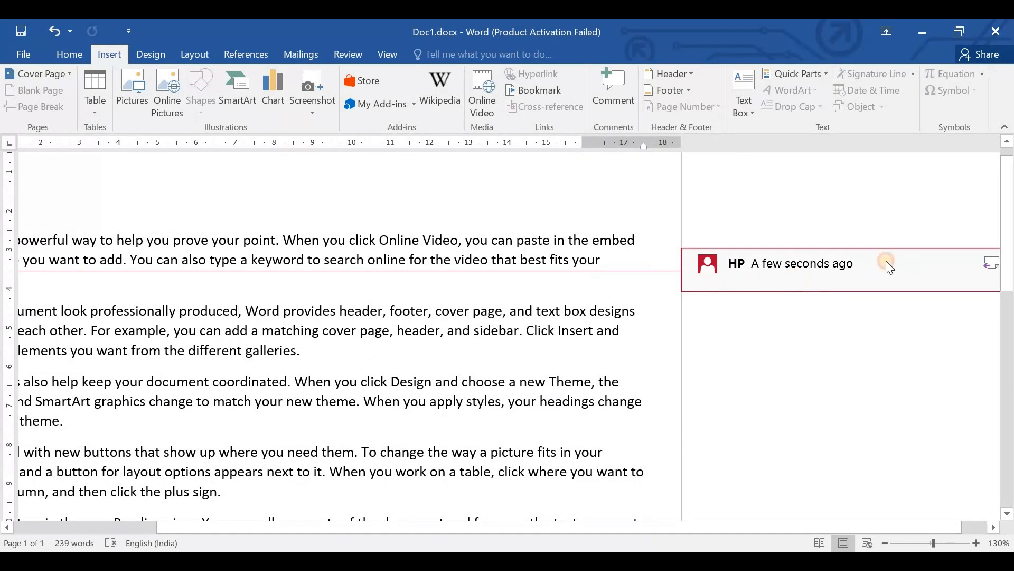
{"action": "left_click", "coordinate": [767, 272]}
{"action": "left_click", "coordinate": [748, 271]}
{"action": "type", "text": "ddfgg"}
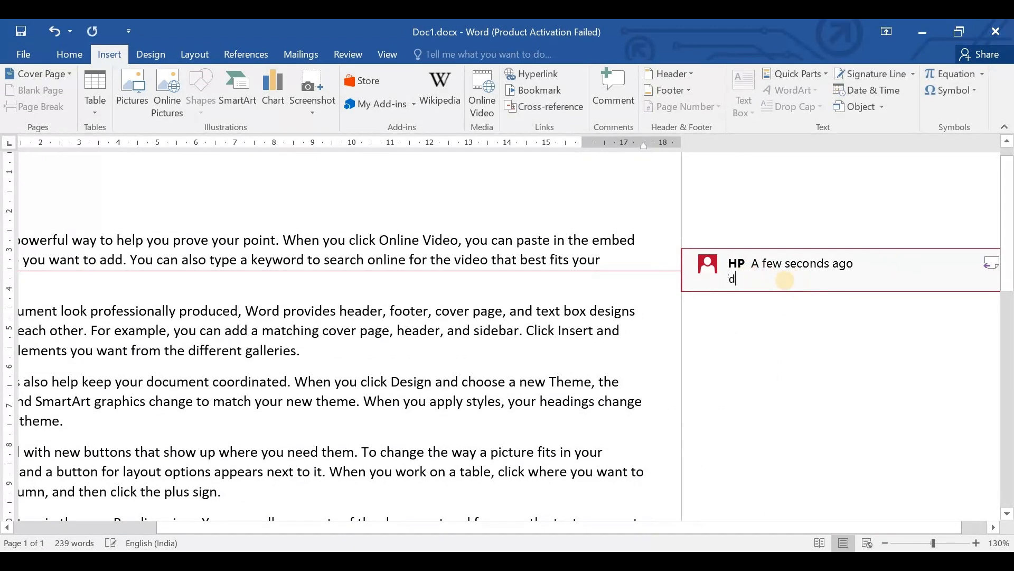
{"action": "key", "text": "BackSpace"}
{"action": "key", "text": "BackSpace"}
{"action": "key", "text": "BackSpace"}
{"action": "key", "text": "BackSpace"}
{"action": "key", "text": "BackSpace"}
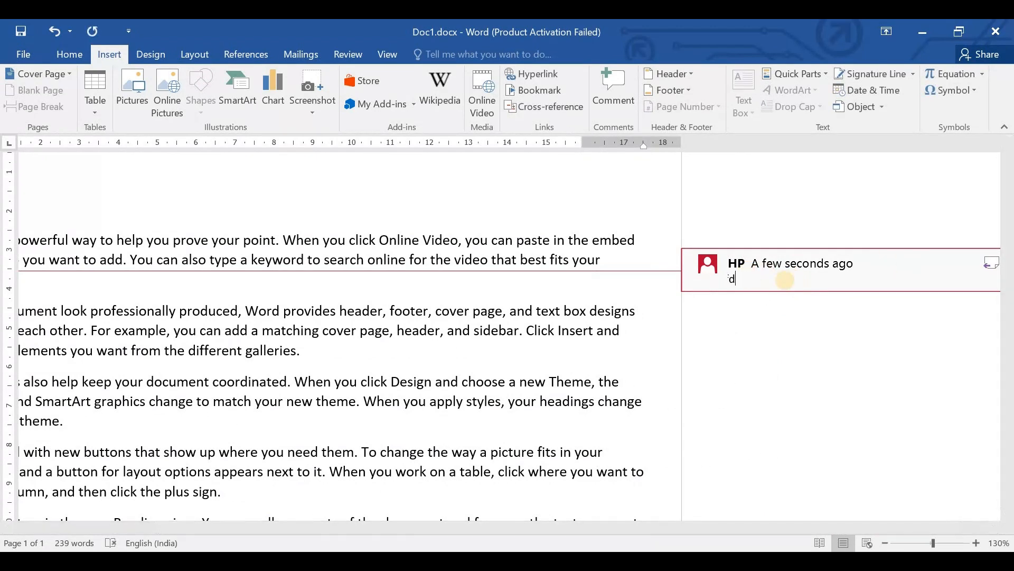
- Write "Pls correct this word." in the comment and return to the document text
{"action": "type", "text": "Pls correct t"}
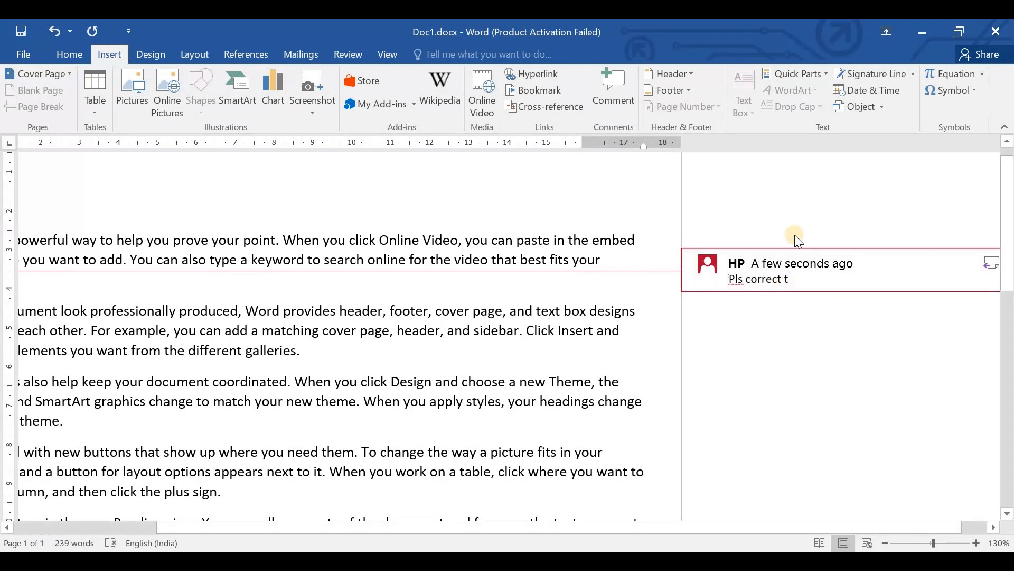
{"action": "type", "text": "his word"}
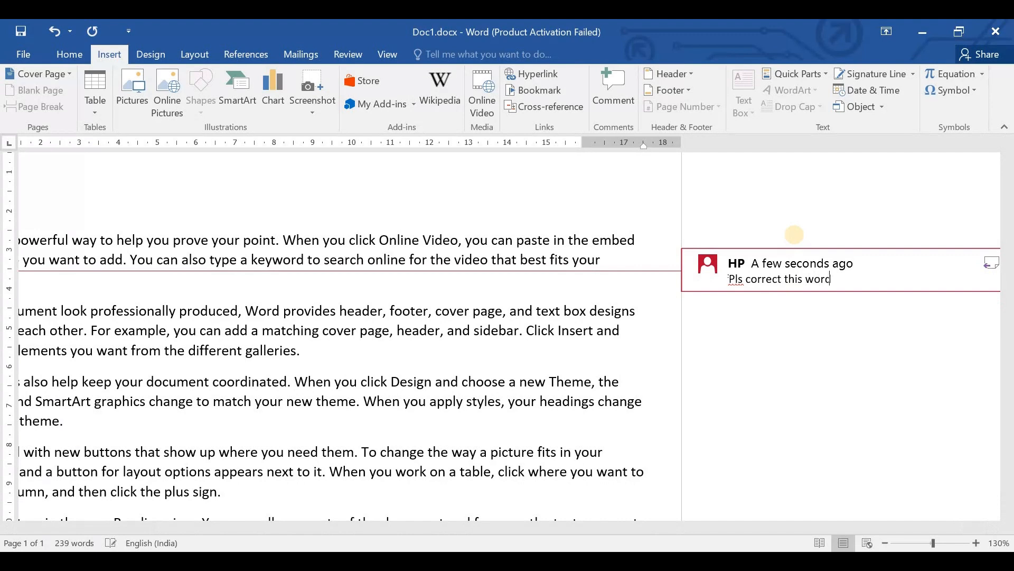
{"action": "type", "text": "."}
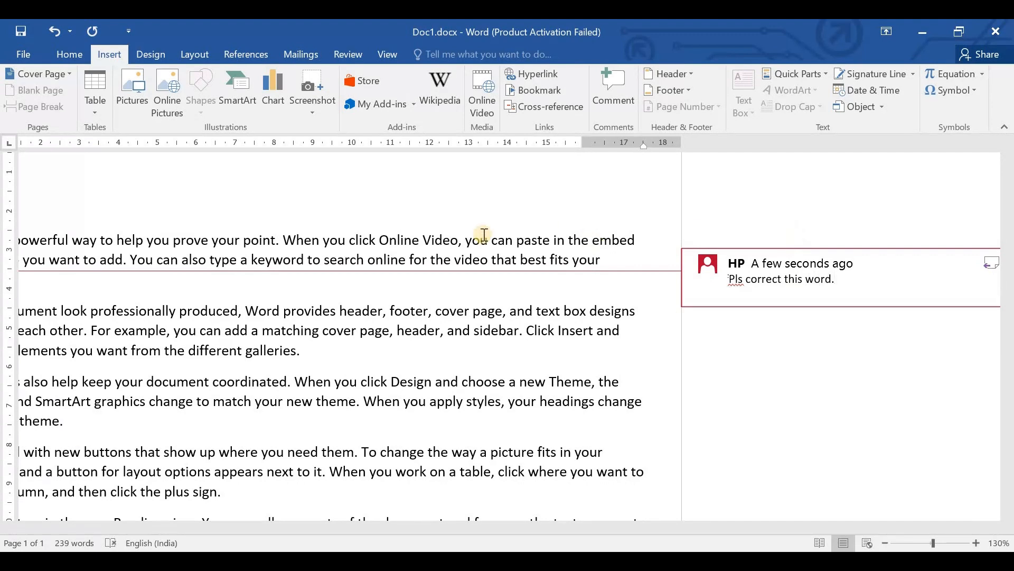
{"action": "left_click", "coordinate": [483, 330]}
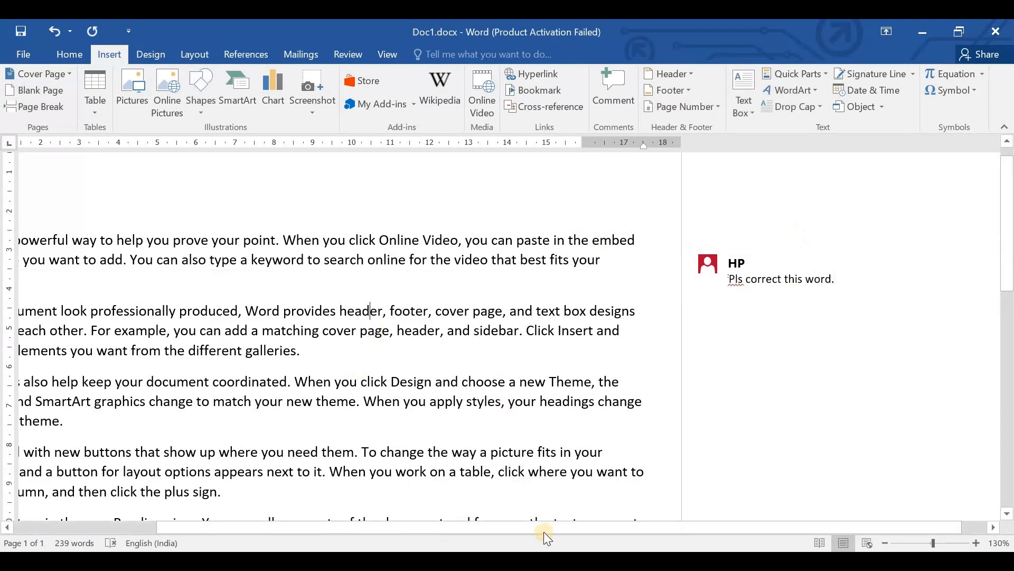
- Delete the comment attached to the first paragraph
{"action": "left_click_drag", "start_coordinate": [311, 528], "coordinate": [167, 528]}
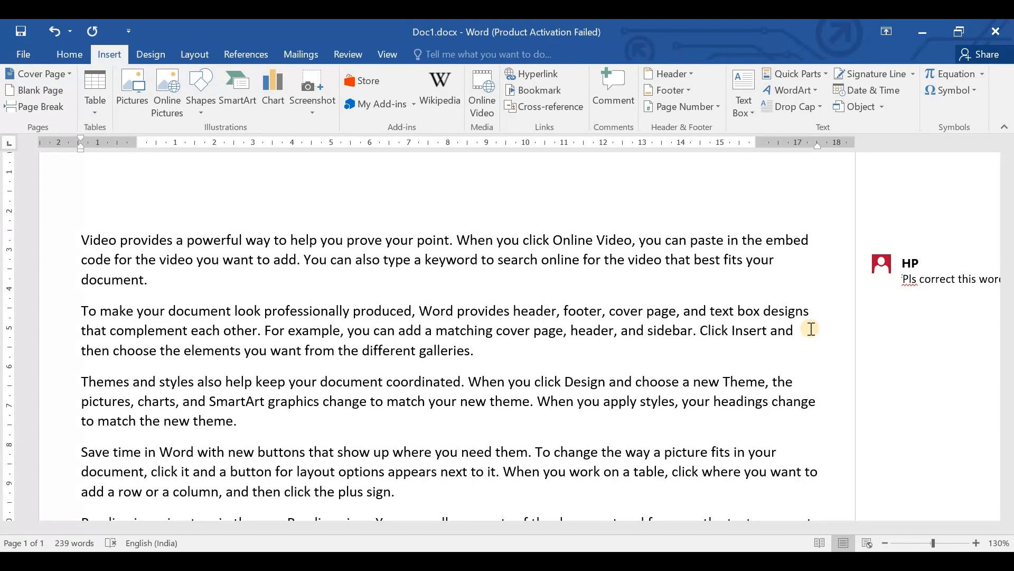
{"action": "right_click", "coordinate": [918, 268]}
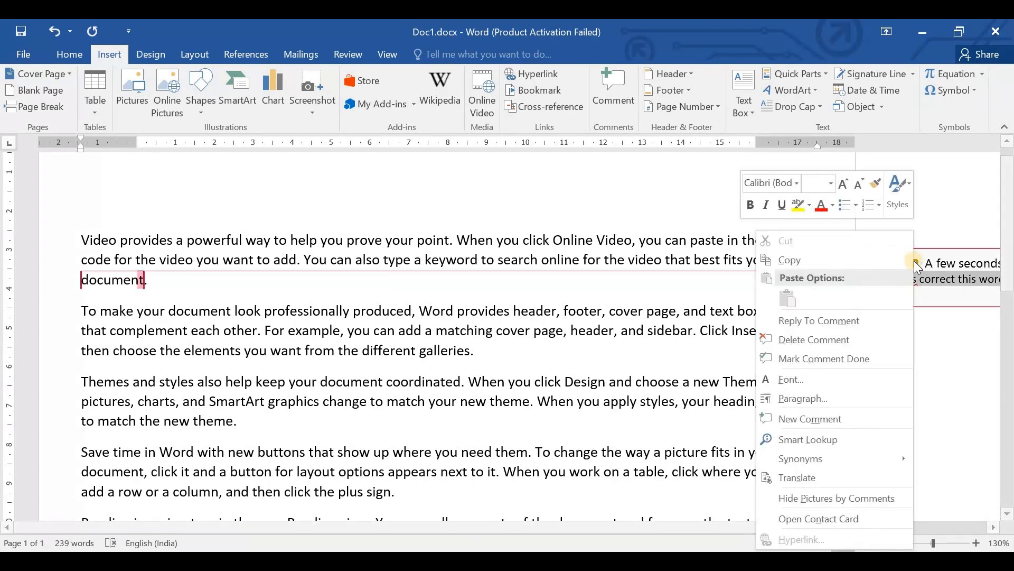
{"action": "left_click", "coordinate": [827, 341]}
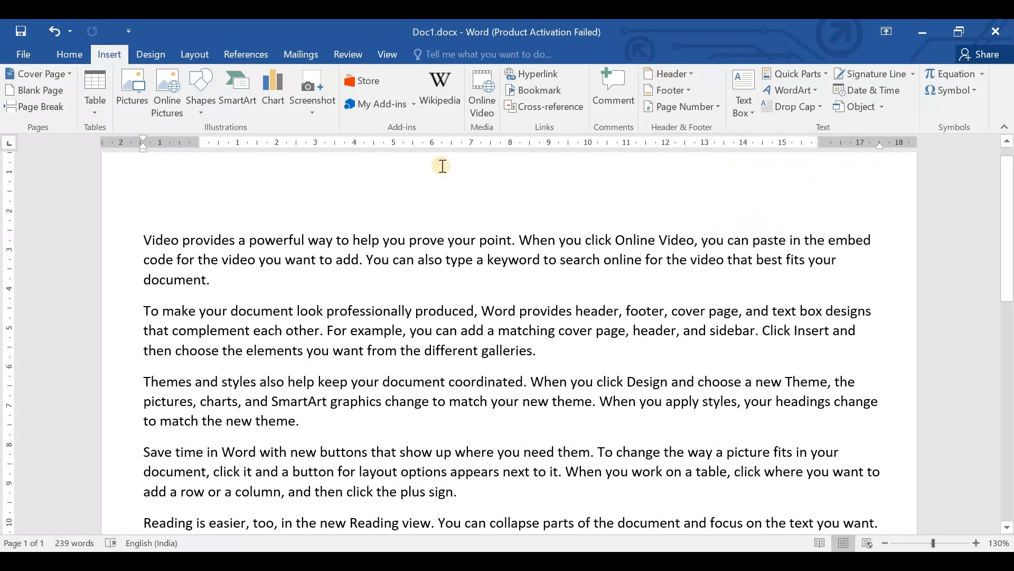
- Insert the built-in Blank header and write "Heading1" in it
{"action": "scroll", "coordinate": [276, 453], "scroll_direction": "down", "scroll_amount": 3}
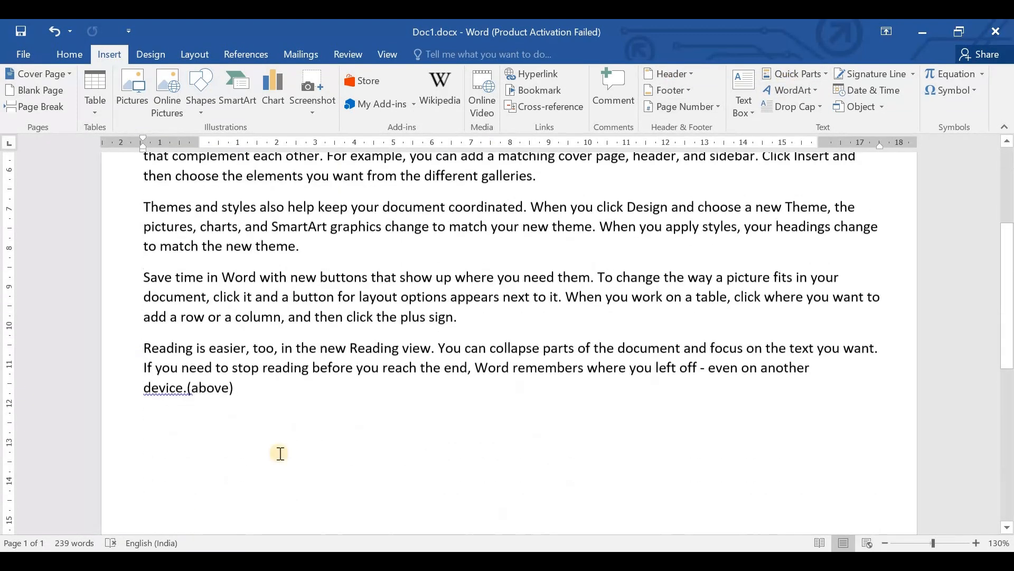
{"action": "scroll", "coordinate": [262, 408], "scroll_direction": "down", "scroll_amount": 2}
{"action": "scroll", "coordinate": [262, 407], "scroll_direction": "up", "scroll_amount": 5}
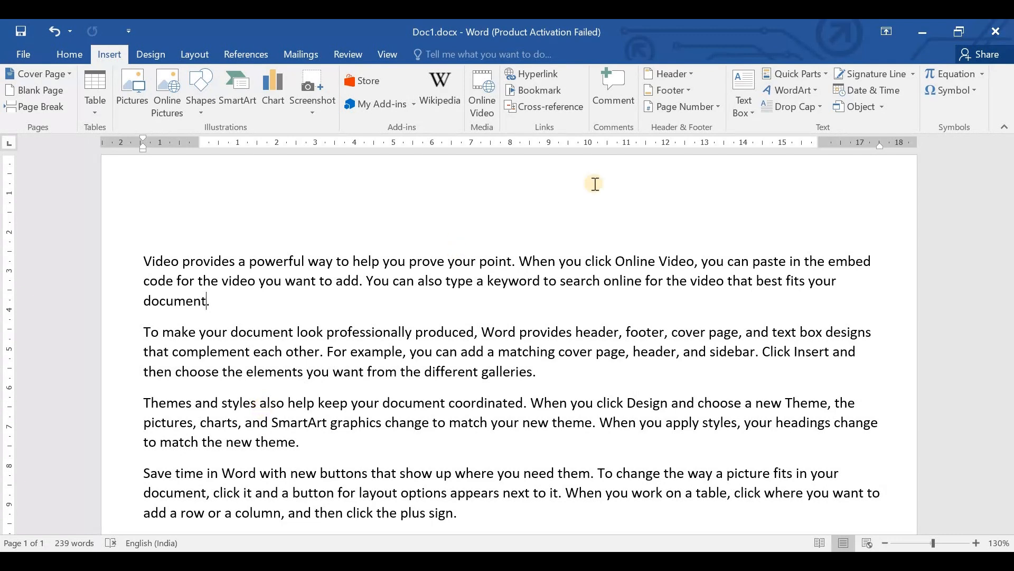
{"action": "left_click", "coordinate": [326, 200]}
{"action": "left_click", "coordinate": [686, 74]}
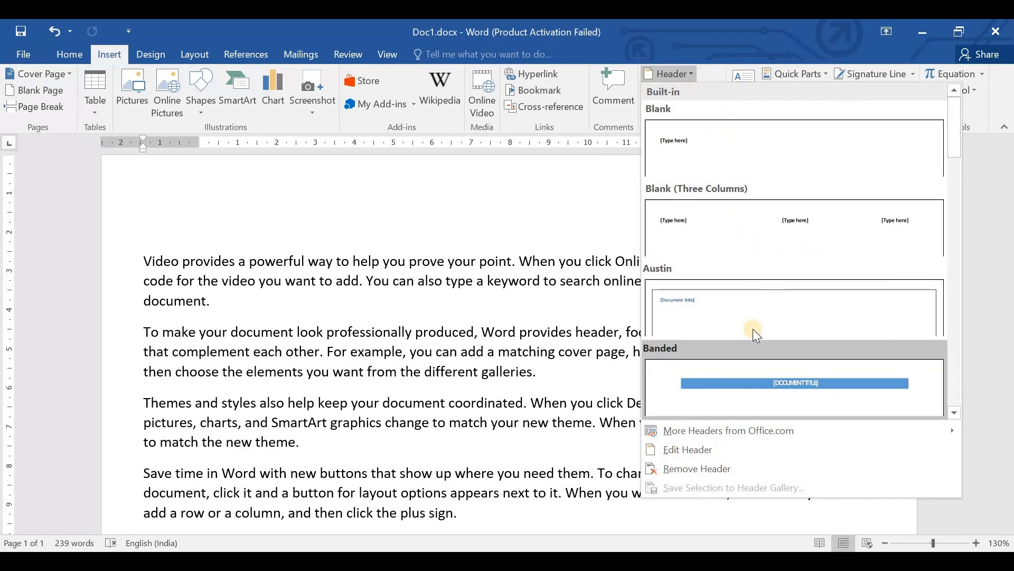
{"action": "scroll", "coordinate": [752, 328], "scroll_direction": "down", "scroll_amount": 5}
{"action": "scroll", "coordinate": [753, 328], "scroll_direction": "up", "scroll_amount": 5}
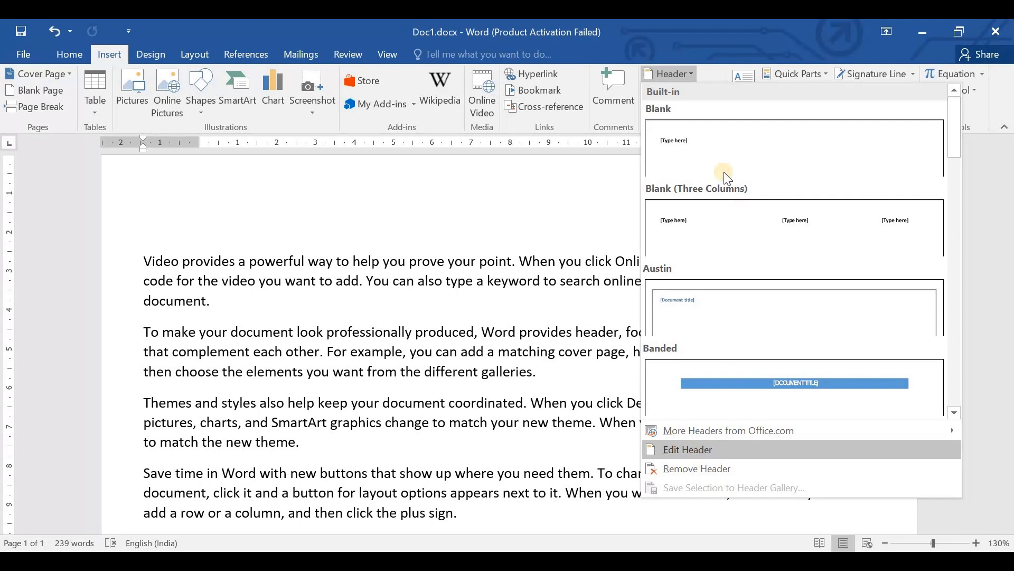
{"action": "left_click", "coordinate": [717, 153]}
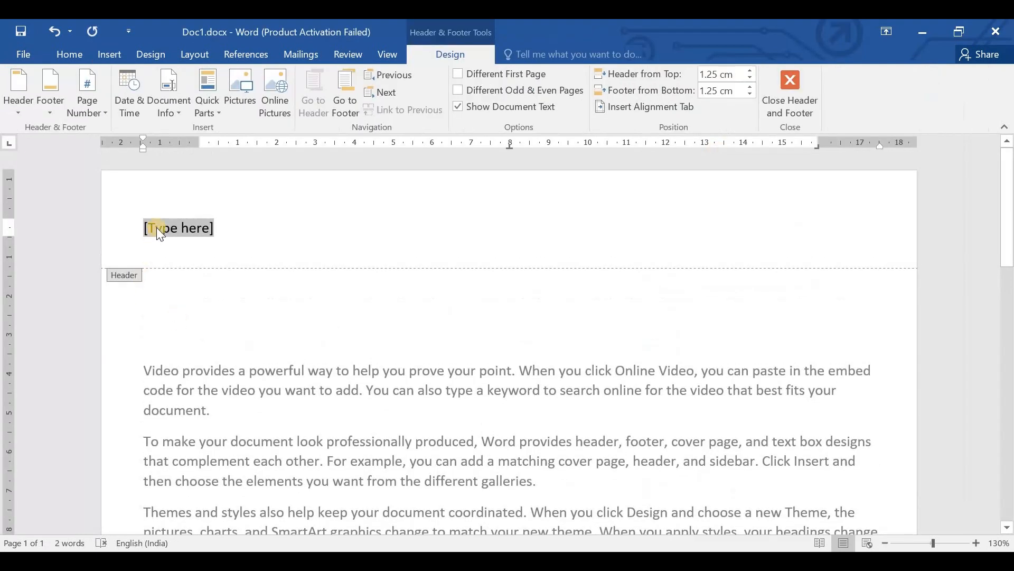
{"action": "type", "text": "HEadi"}
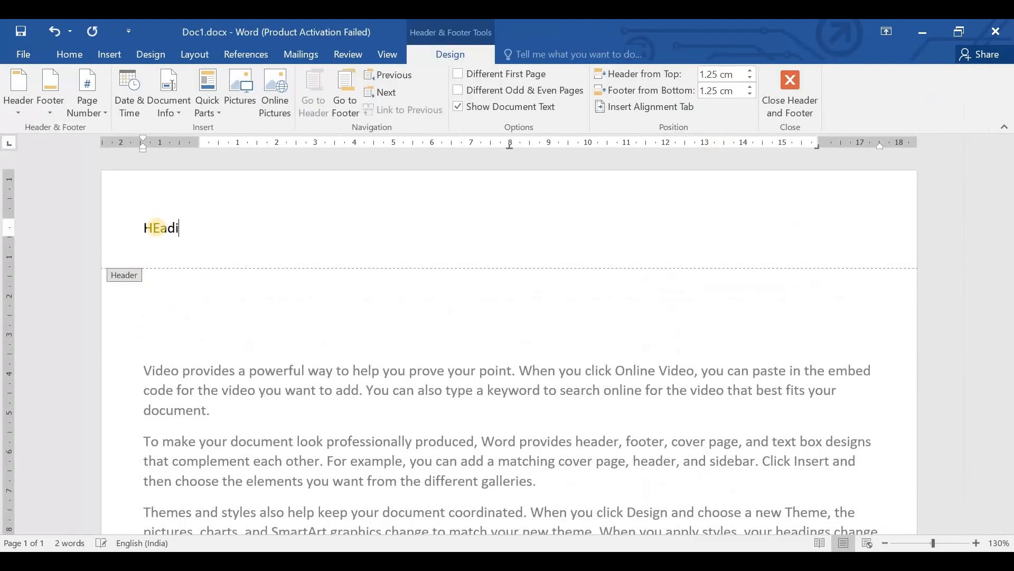
{"action": "type", "text": "ng1"}
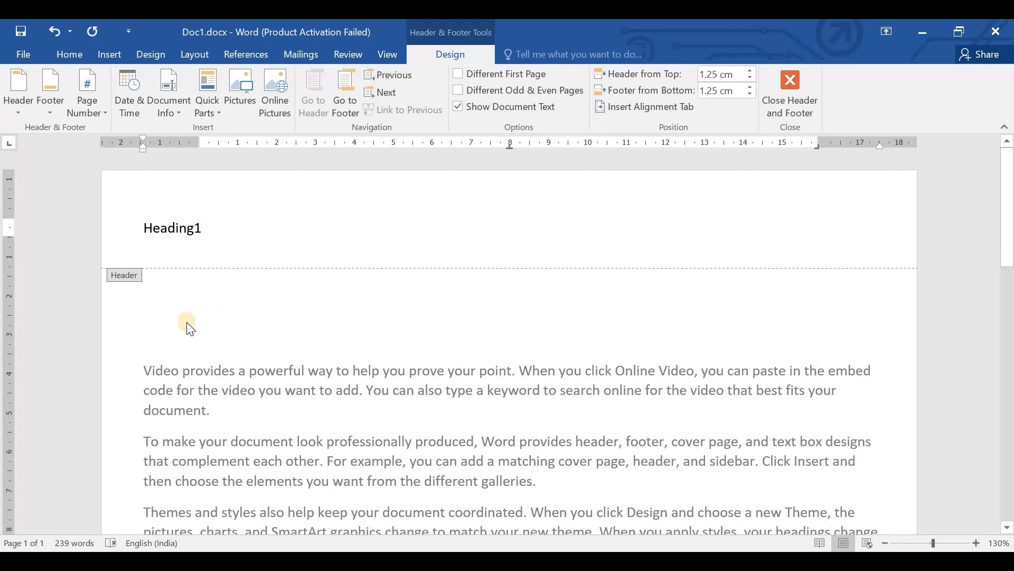
- Write "Footer1" in the page footer and return to the document body
{"action": "scroll", "coordinate": [188, 324], "scroll_direction": "down", "scroll_amount": 10}
{"action": "scroll", "coordinate": [197, 350], "scroll_direction": "up", "scroll_amount": 10}
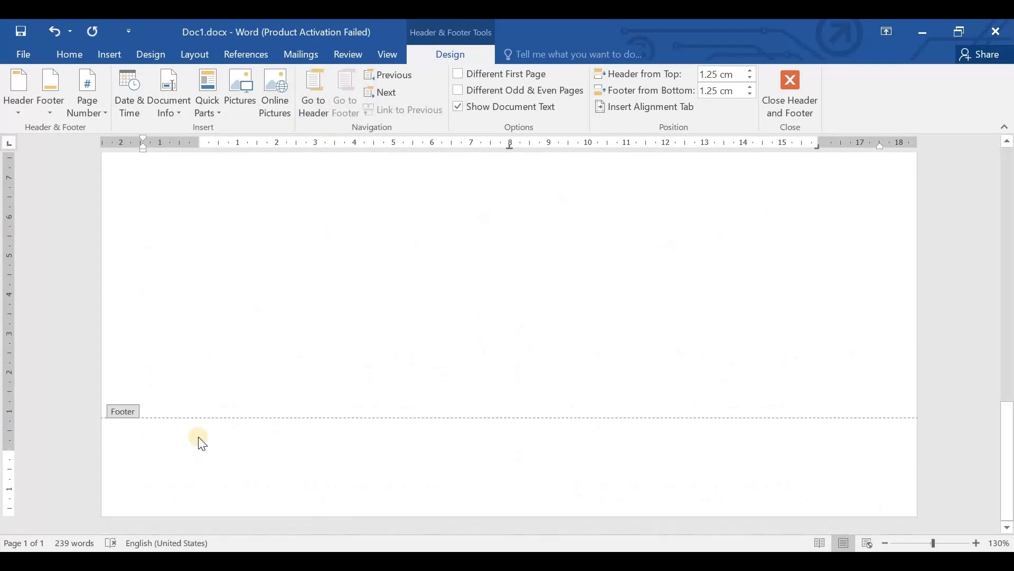
{"action": "type", "text": "Footer1"}
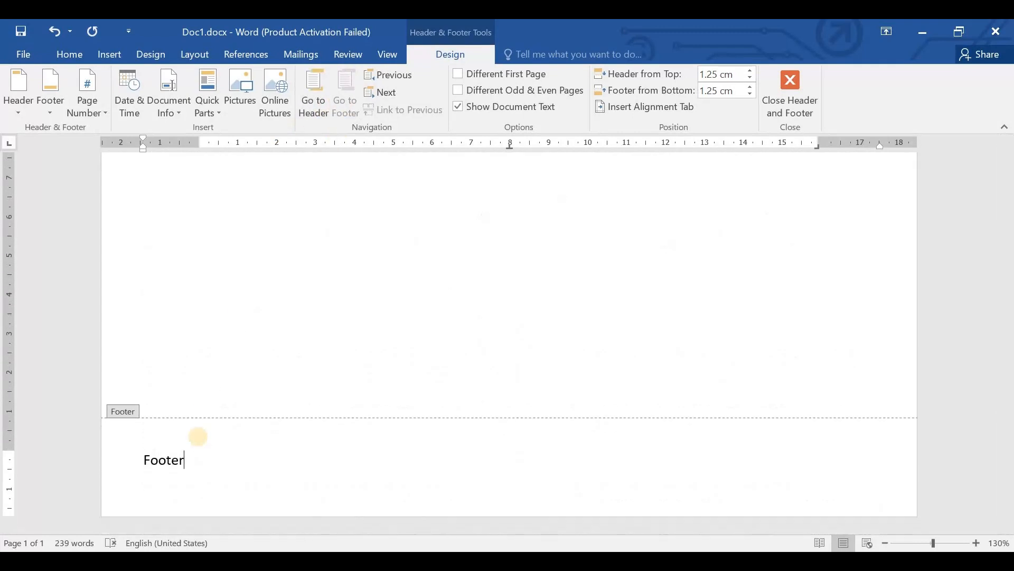
{"action": "double_click", "coordinate": [329, 334]}
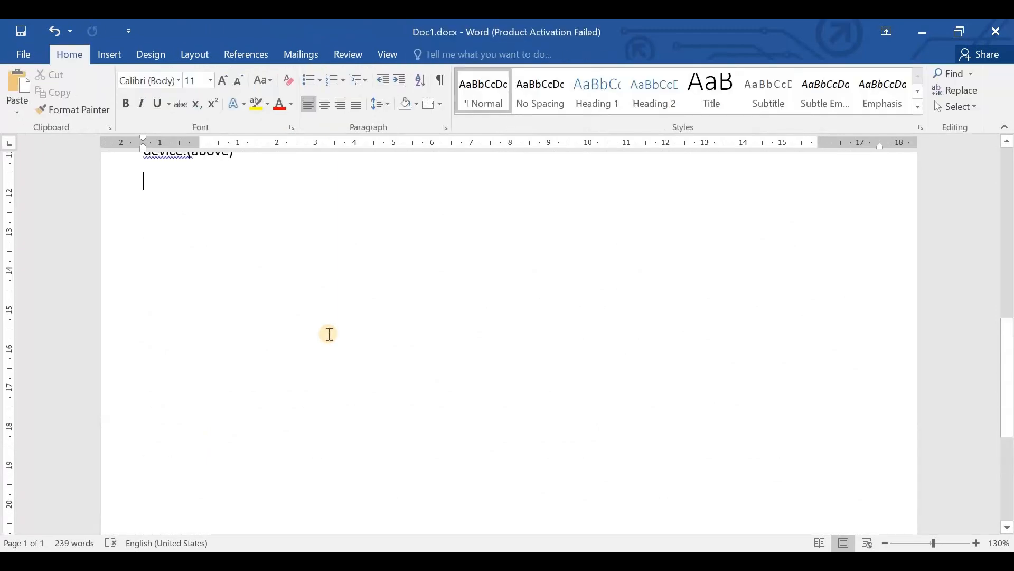
- View the footer at the end of the page, open it for editing and return to the document body
{"action": "scroll", "coordinate": [329, 333], "scroll_direction": "down", "scroll_amount": 10}
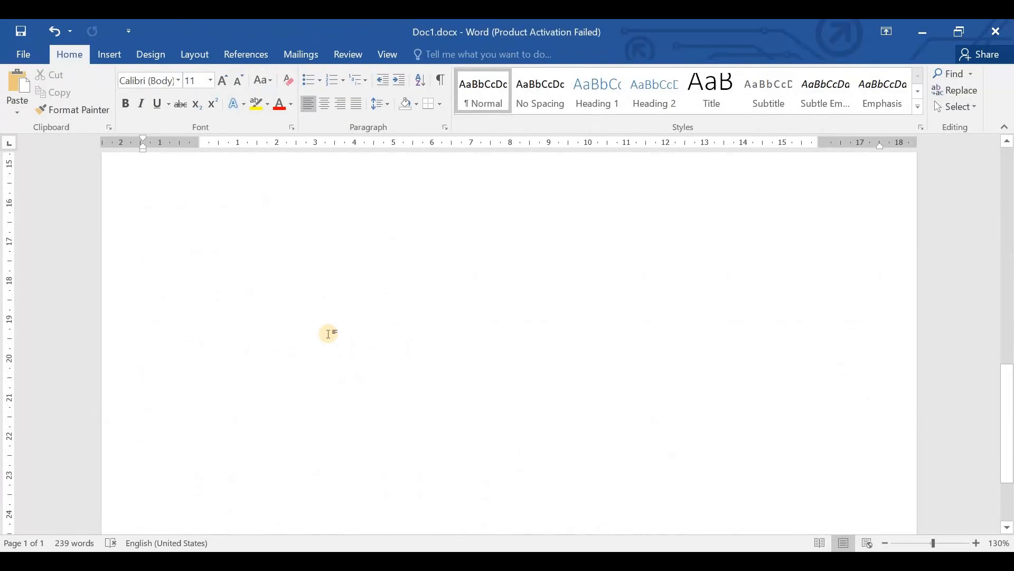
{"action": "left_click", "coordinate": [328, 333]}
{"action": "scroll", "coordinate": [328, 333], "scroll_direction": "down", "scroll_amount": 2}
{"action": "scroll", "coordinate": [328, 333], "scroll_direction": "up", "scroll_amount": 5}
{"action": "scroll", "coordinate": [328, 333], "scroll_direction": "down", "scroll_amount": 5}
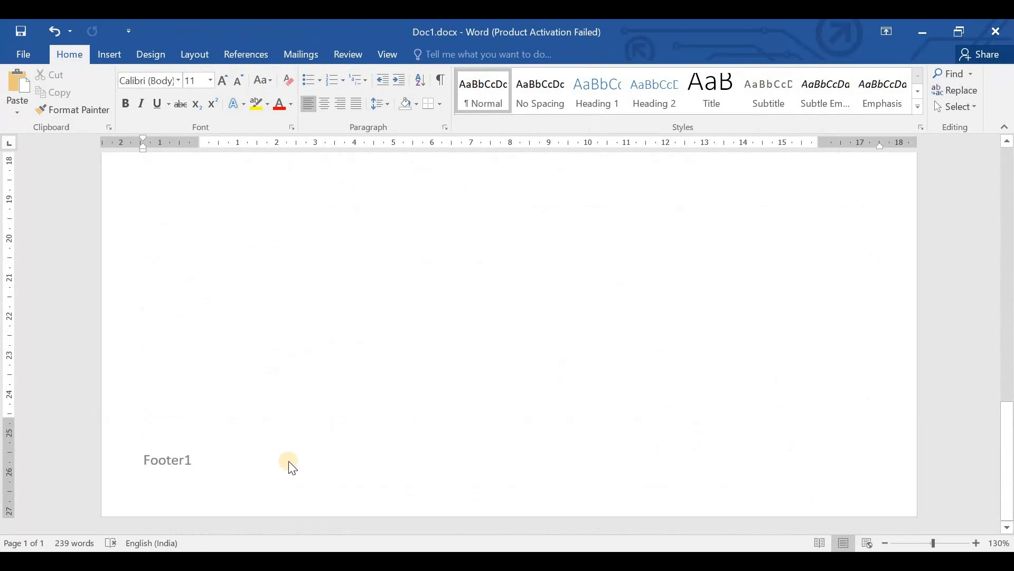
{"action": "double_click", "coordinate": [247, 464]}
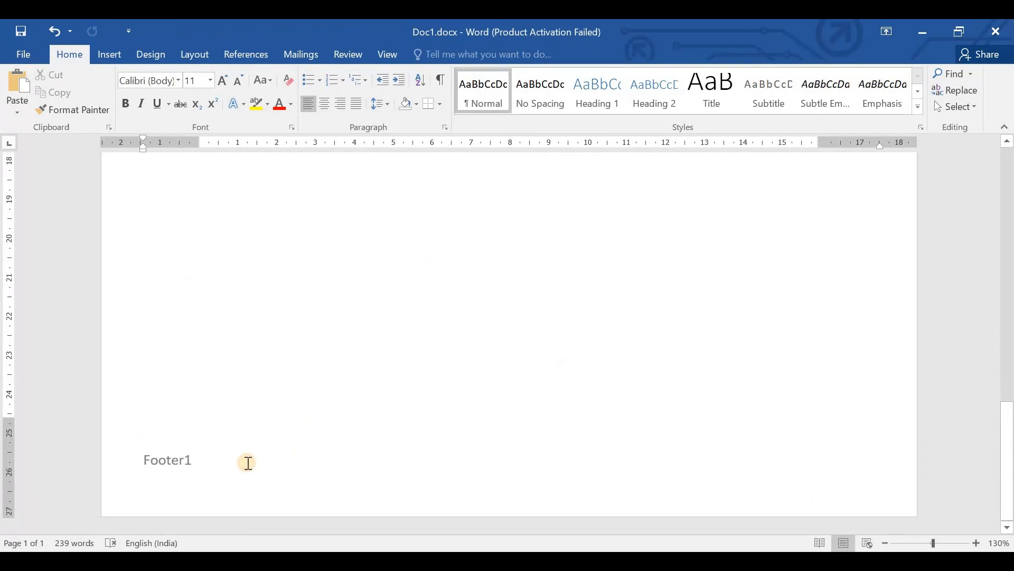
{"action": "double_click", "coordinate": [225, 369]}
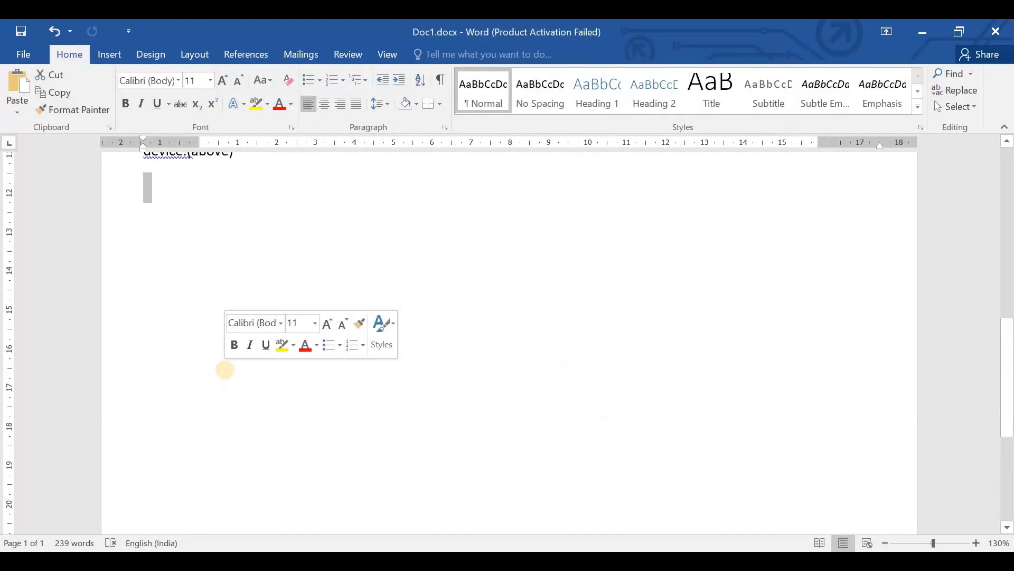
- Add blank lines after the last paragraph to extend the document onto a second page, and check the header and footer there
{"action": "key", "text": "Return"}
{"action": "key", "text": "Return"}
{"action": "key", "text": "Return"}
{"action": "key", "text": "Return"}
{"action": "key", "text": "Return"}
{"action": "key", "text": "Return"}
{"action": "key", "text": "Return"}
{"action": "key", "text": "Return"}
{"action": "key", "text": "Return"}
{"action": "key", "text": "Return"}
{"action": "key", "text": "Return"}
{"action": "key", "text": "Return"}
{"action": "key", "text": "Return"}
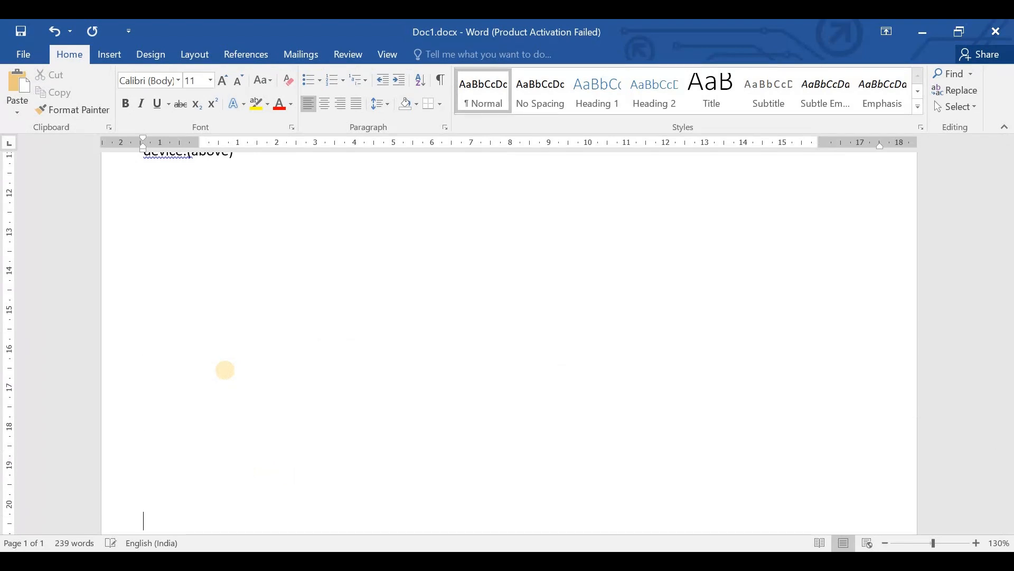
{"action": "scroll", "coordinate": [225, 370], "scroll_direction": "down", "scroll_amount": 6}
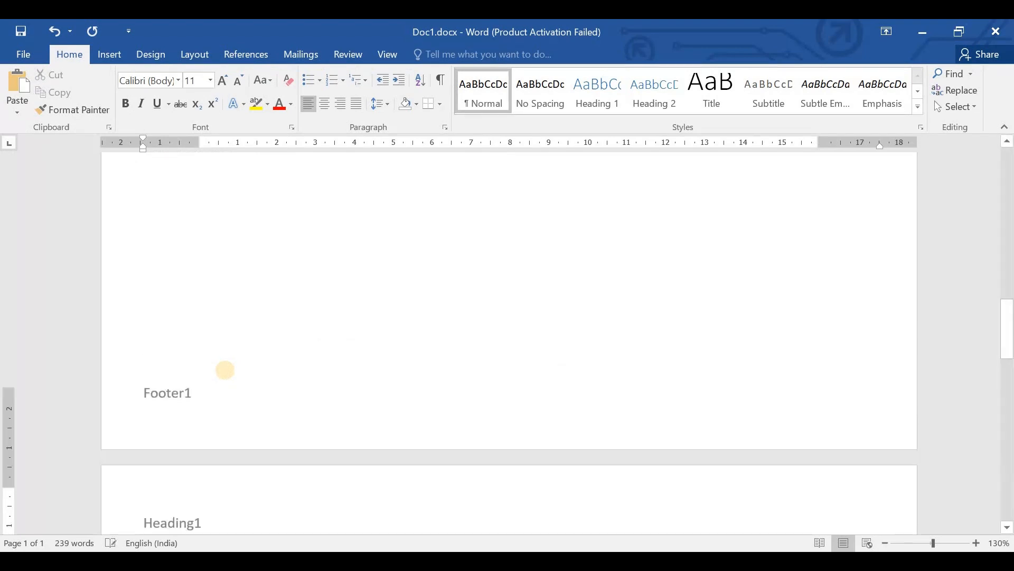
{"action": "scroll", "coordinate": [333, 352], "scroll_direction": "down", "scroll_amount": 5}
{"action": "scroll", "coordinate": [334, 352], "scroll_direction": "up", "scroll_amount": 10}
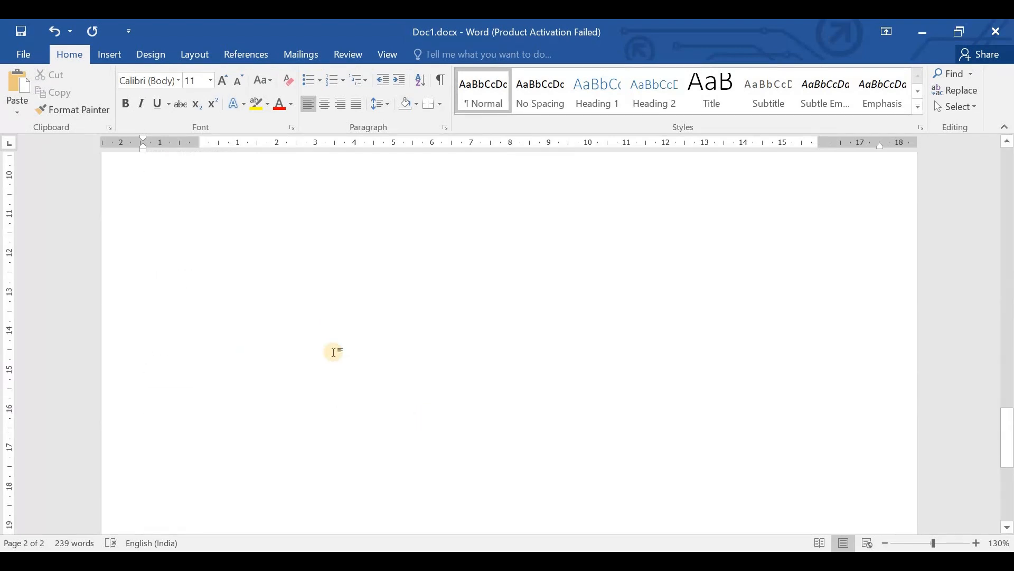
{"action": "scroll", "coordinate": [336, 372], "scroll_direction": "down", "scroll_amount": 7}
{"action": "scroll", "coordinate": [338, 375], "scroll_direction": "down", "scroll_amount": 6}
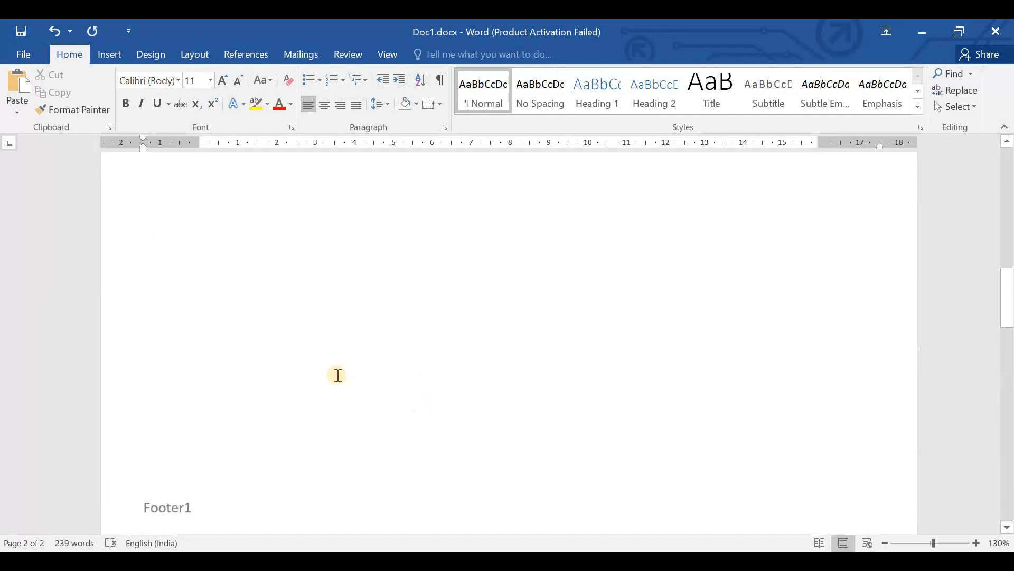
- Remove the header and footer from the document and return to the body text
{"action": "double_click", "coordinate": [178, 227]}
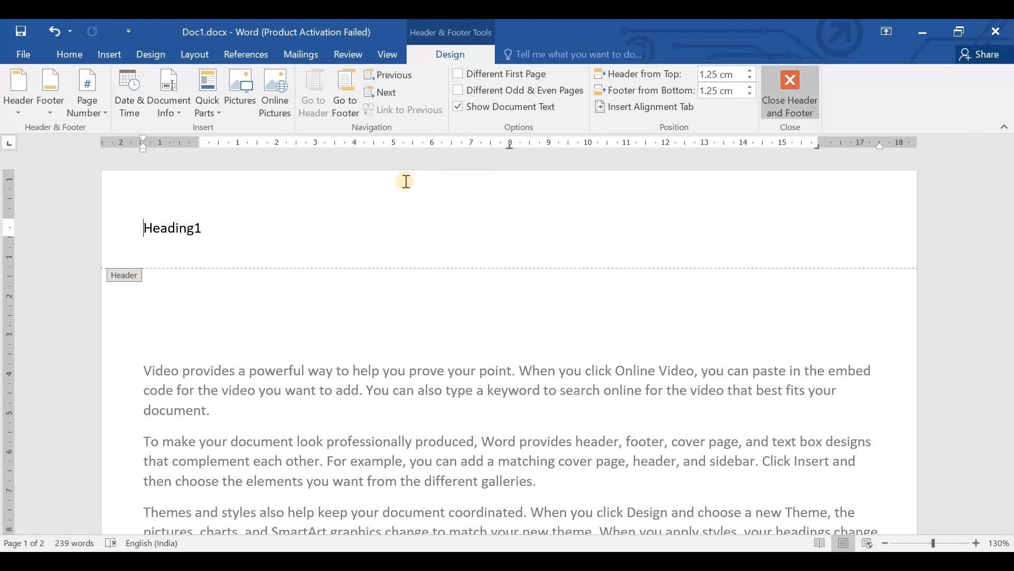
{"action": "left_click", "coordinate": [21, 108]}
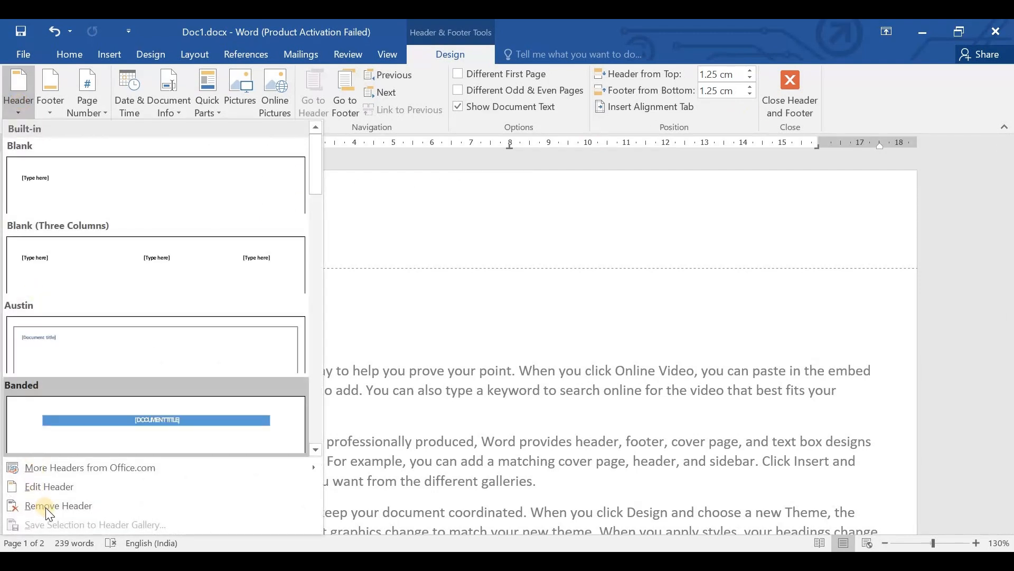
{"action": "left_click", "coordinate": [67, 487]}
{"action": "left_click", "coordinate": [51, 98]}
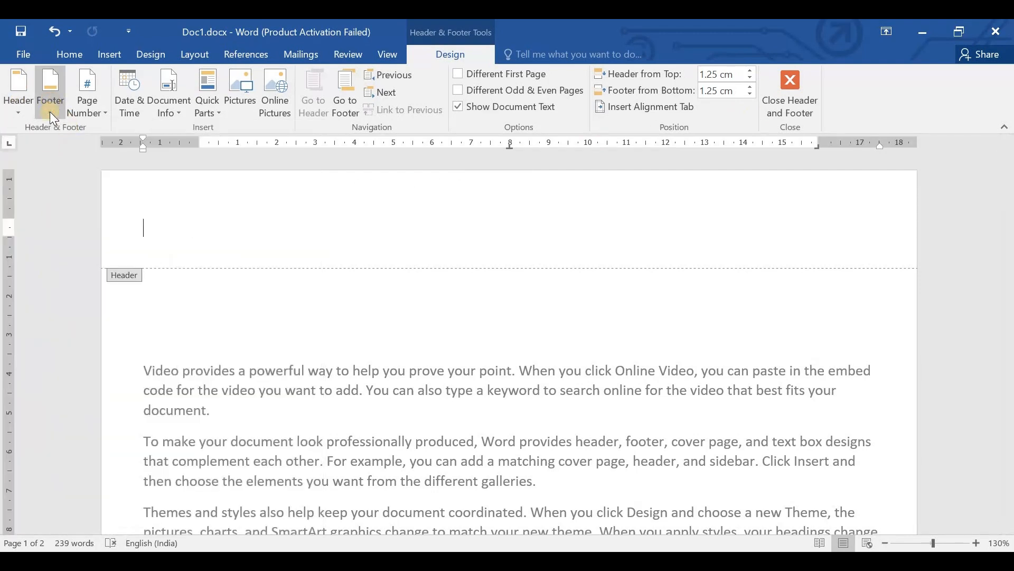
{"action": "left_click", "coordinate": [67, 511]}
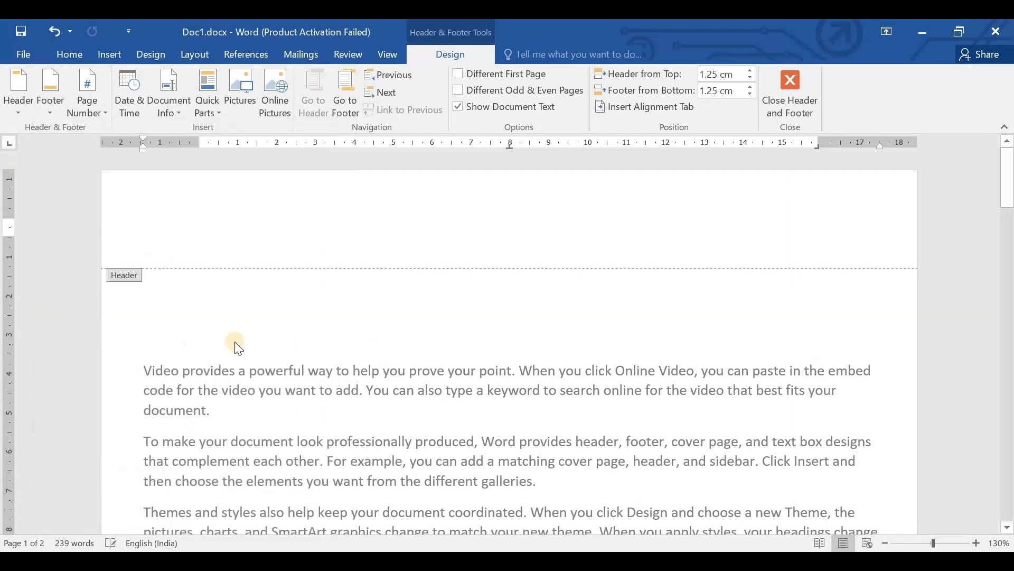
{"action": "left_click", "coordinate": [211, 332]}
{"action": "double_click", "coordinate": [210, 333]}
{"action": "scroll", "coordinate": [211, 337], "scroll_direction": "down", "scroll_amount": 14}
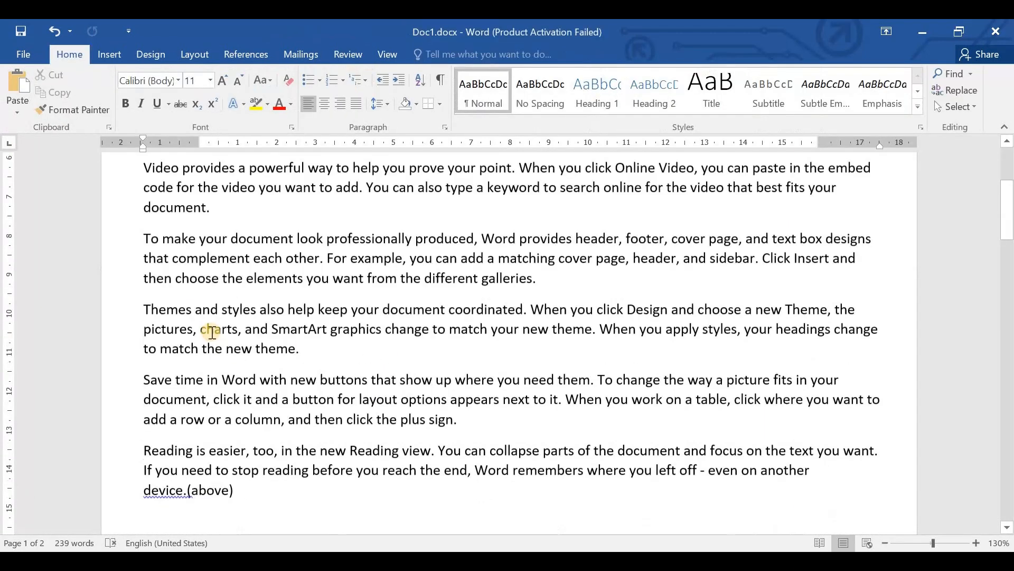
{"action": "scroll", "coordinate": [211, 337], "scroll_direction": "up", "scroll_amount": 14}
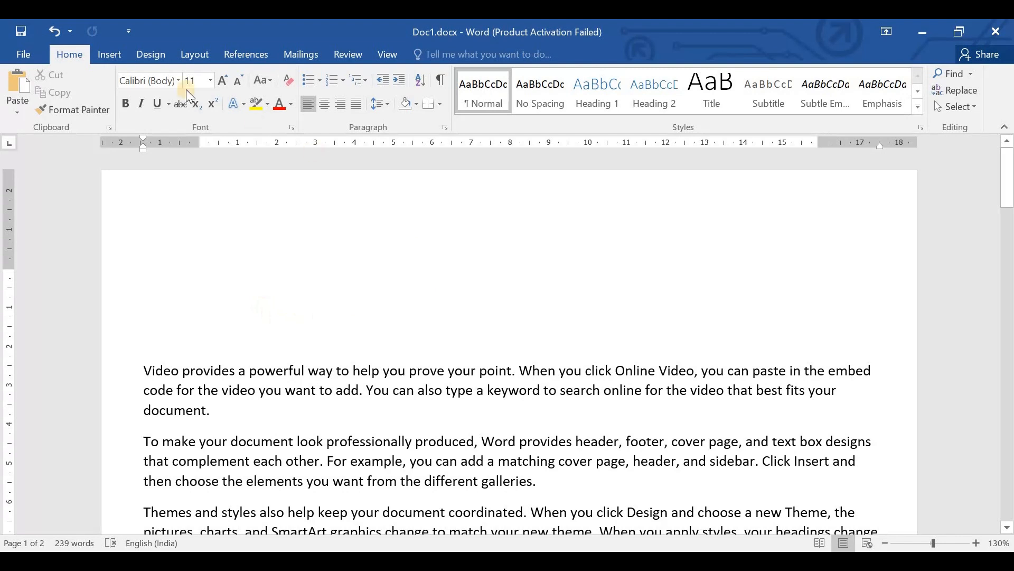
- Examine the document properties that Quick Parts can insert
{"action": "left_click", "coordinate": [109, 54]}
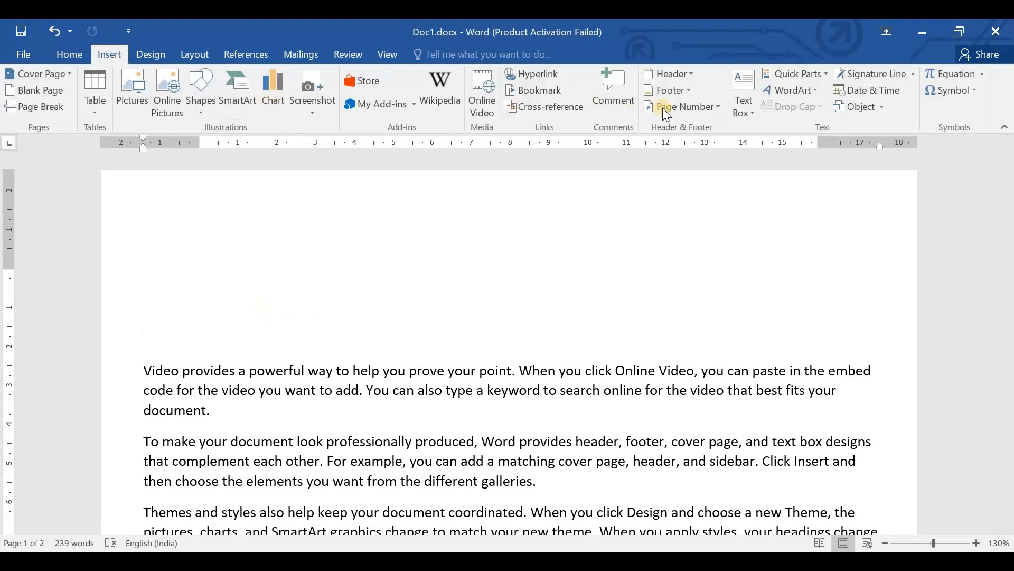
{"action": "left_click", "coordinate": [805, 74]}
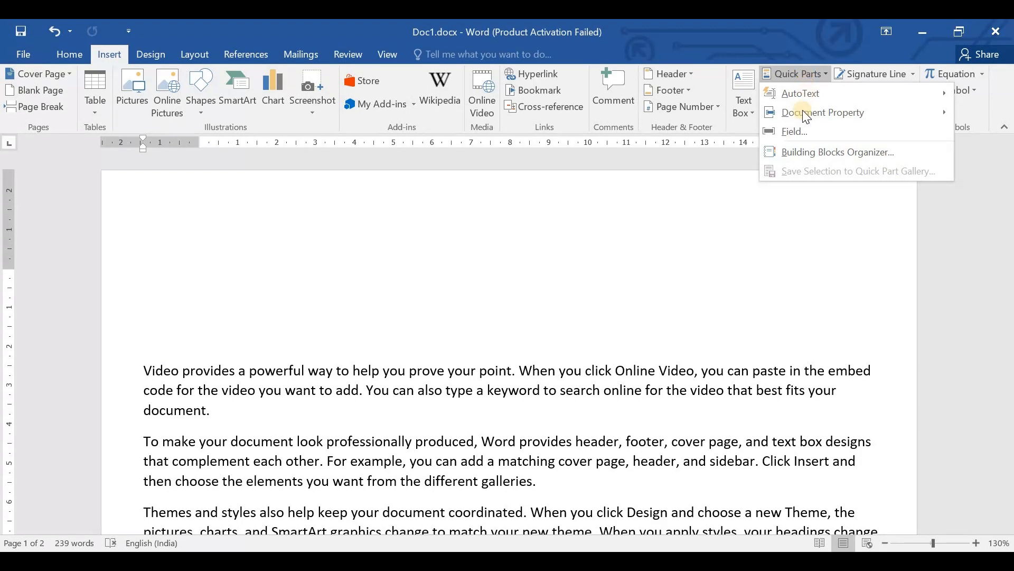
{"action": "mouse_move", "coordinate": [804, 112]}
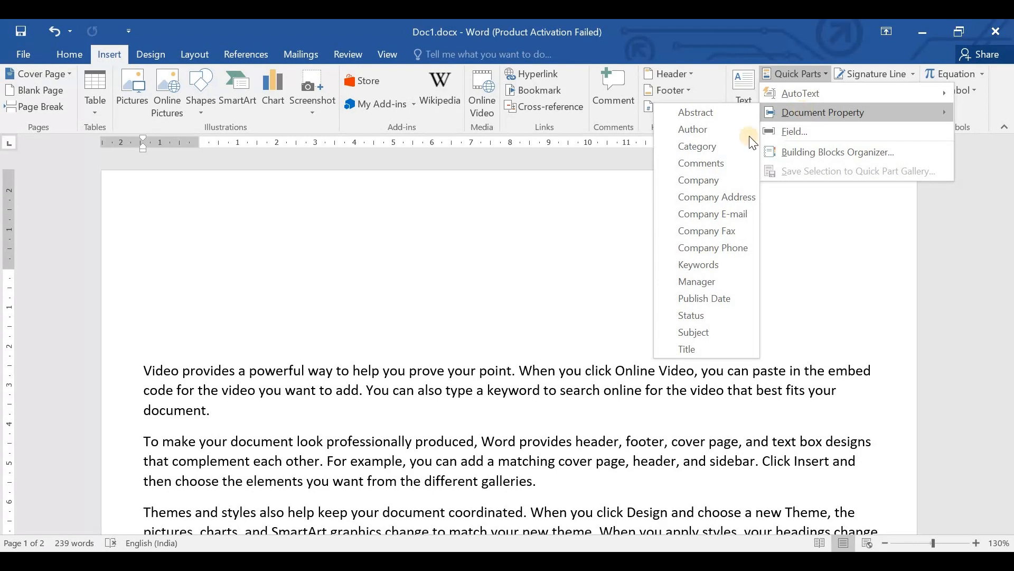
{"action": "left_click", "coordinate": [817, 221]}
- Try converting the word "Video" at the start of the first paragraph to orange-outlined WordArt, and undo the conversion
{"action": "left_click", "coordinate": [787, 92]}
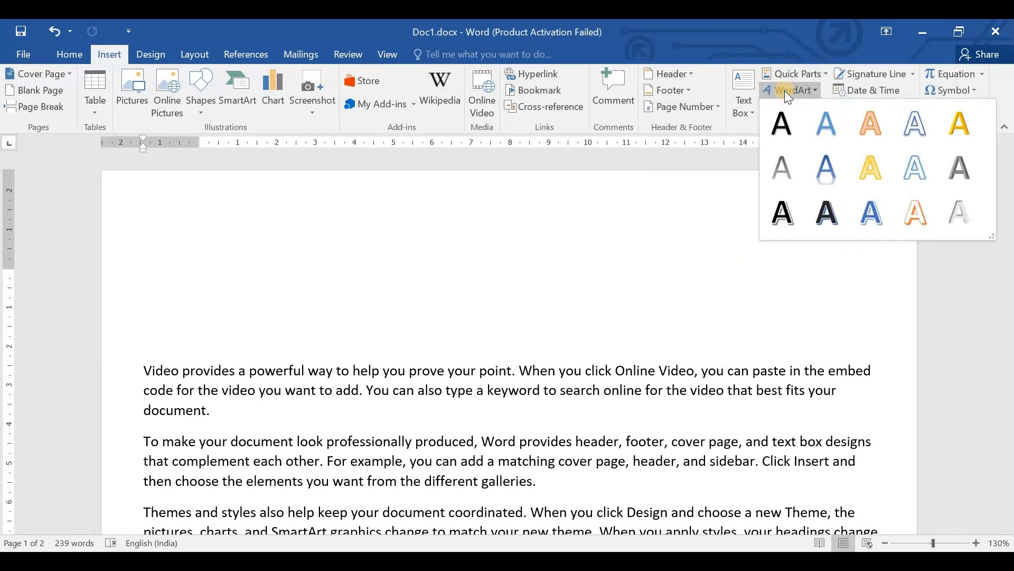
{"action": "left_click", "coordinate": [290, 236]}
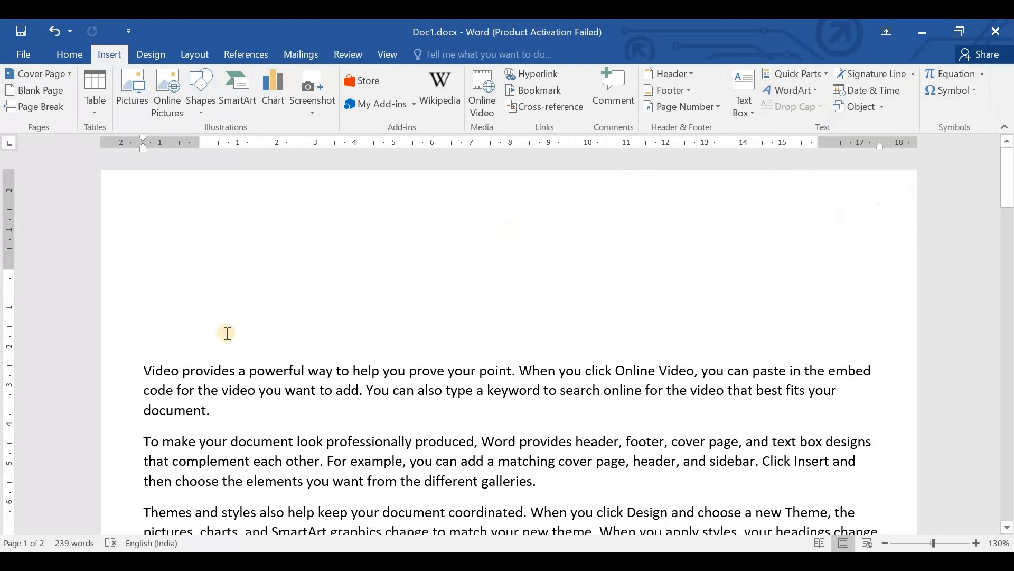
{"action": "double_click", "coordinate": [151, 370]}
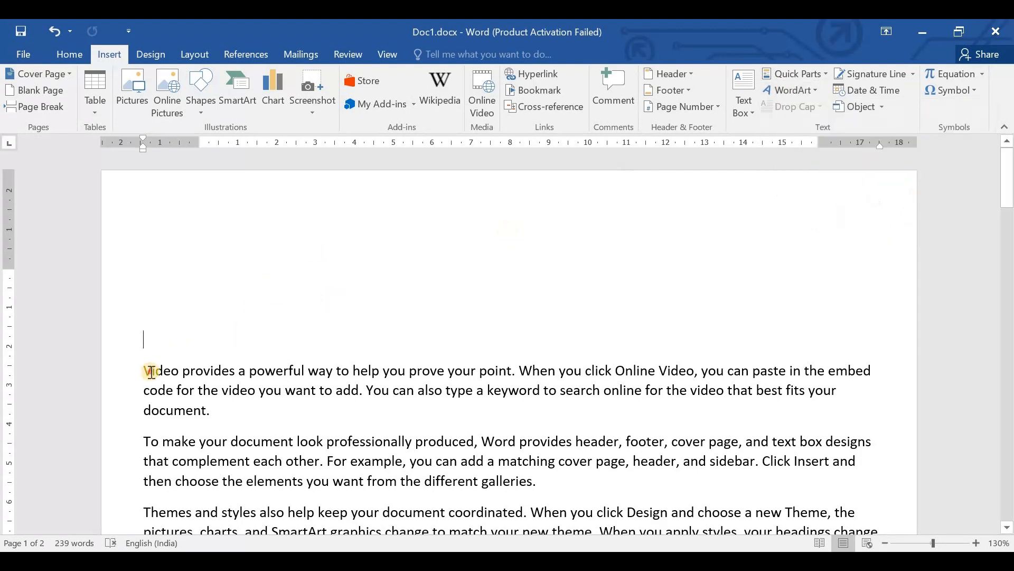
{"action": "left_click", "coordinate": [793, 93]}
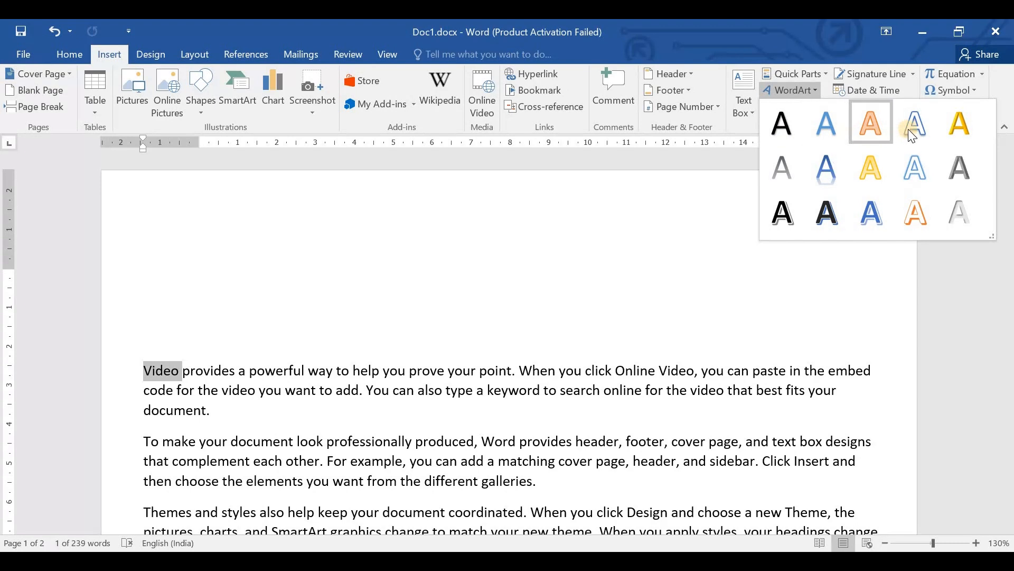
{"action": "left_click", "coordinate": [872, 128]}
{"action": "left_click", "coordinate": [185, 400]}
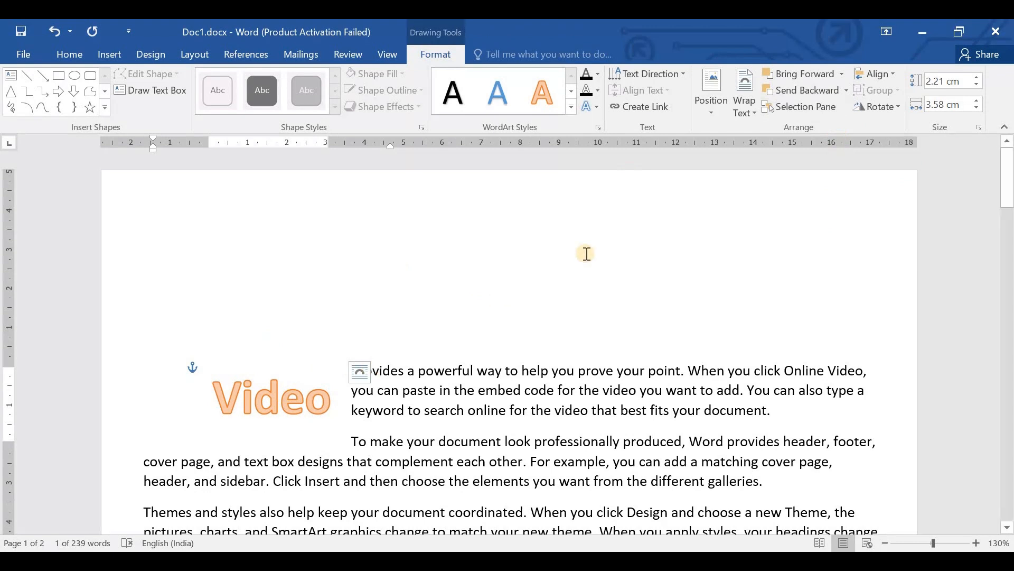
{"action": "key", "text": "ctrl+z"}
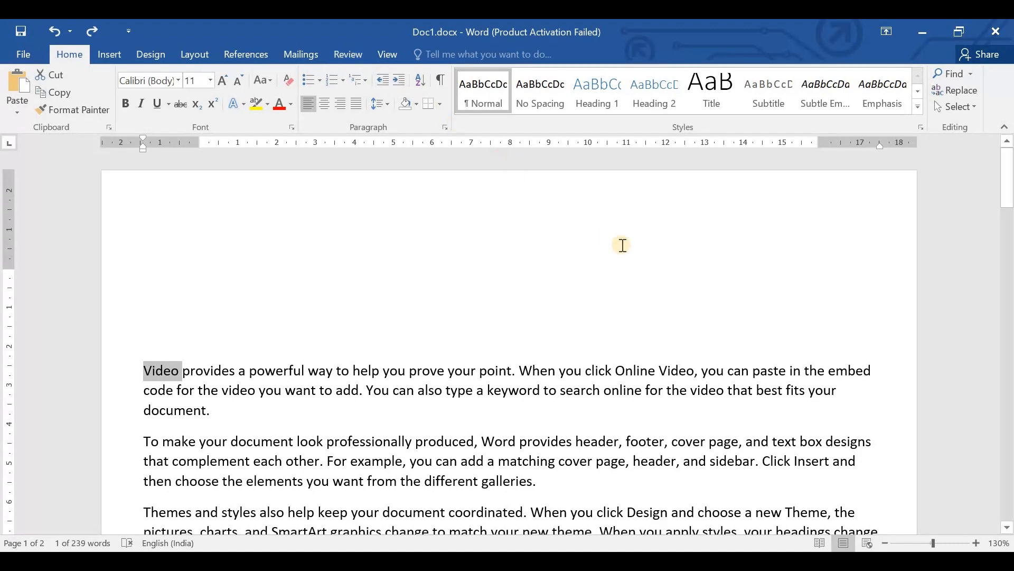
{"action": "left_click", "coordinate": [103, 54]}
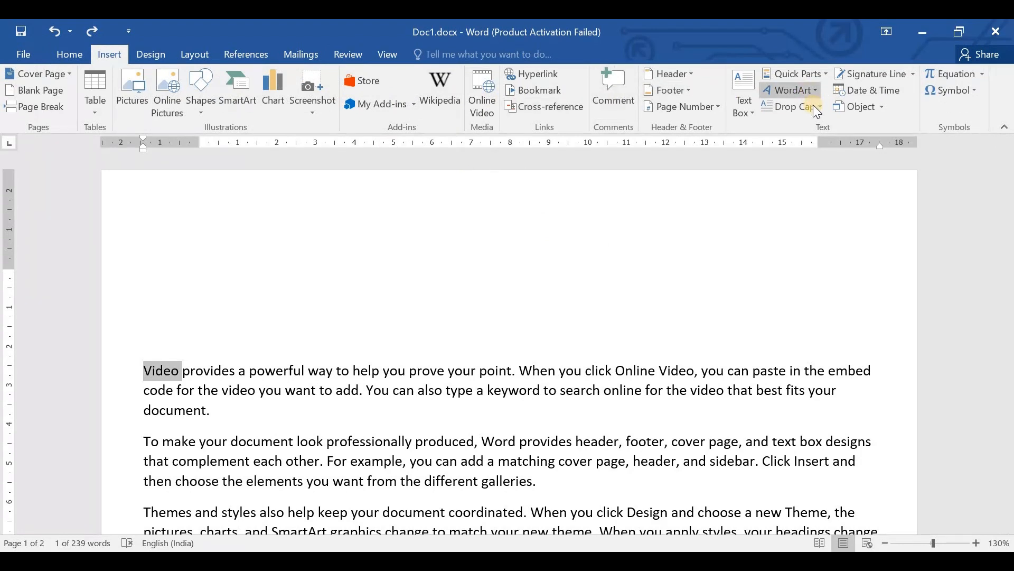
{"action": "left_click", "coordinate": [797, 89]}
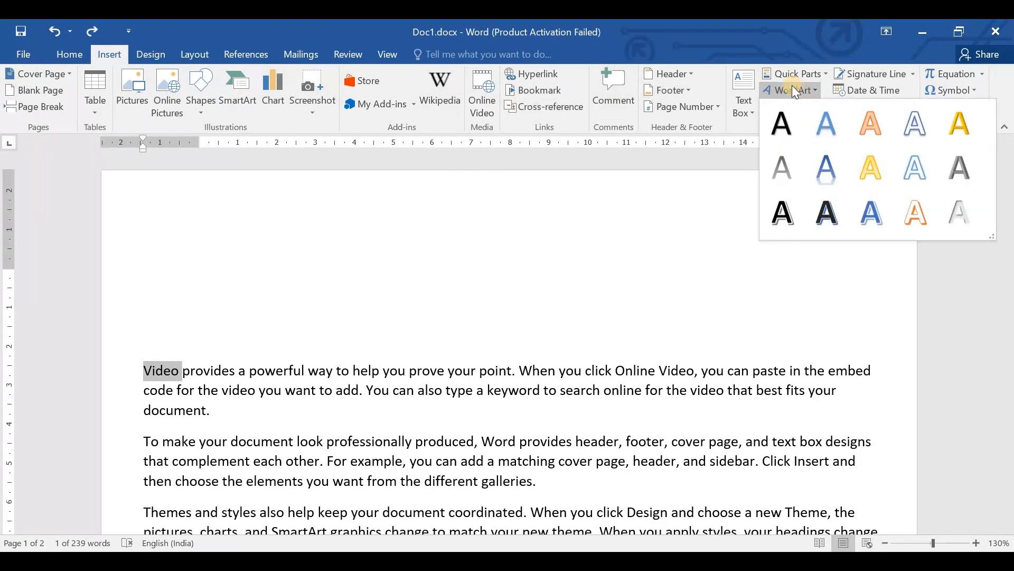
{"action": "left_click", "coordinate": [800, 106]}
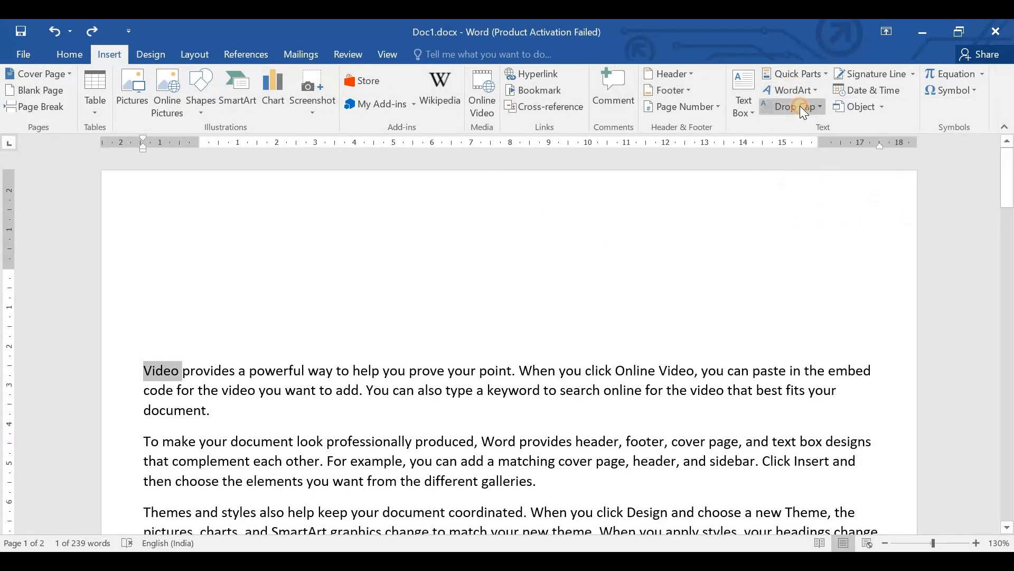
{"action": "left_click", "coordinate": [800, 107]}
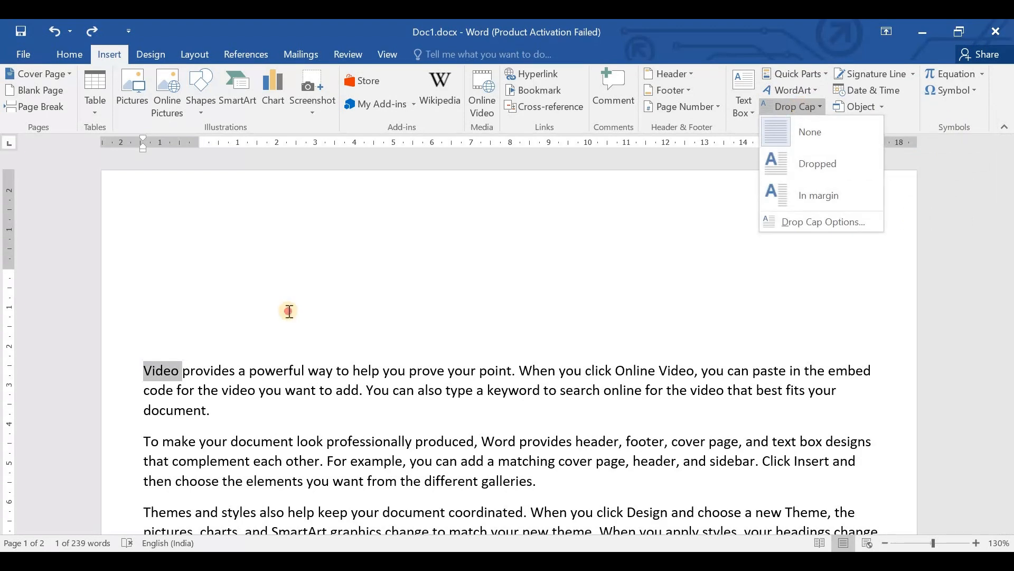
{"action": "left_click", "coordinate": [152, 368]}
{"action": "left_click", "coordinate": [146, 368]}
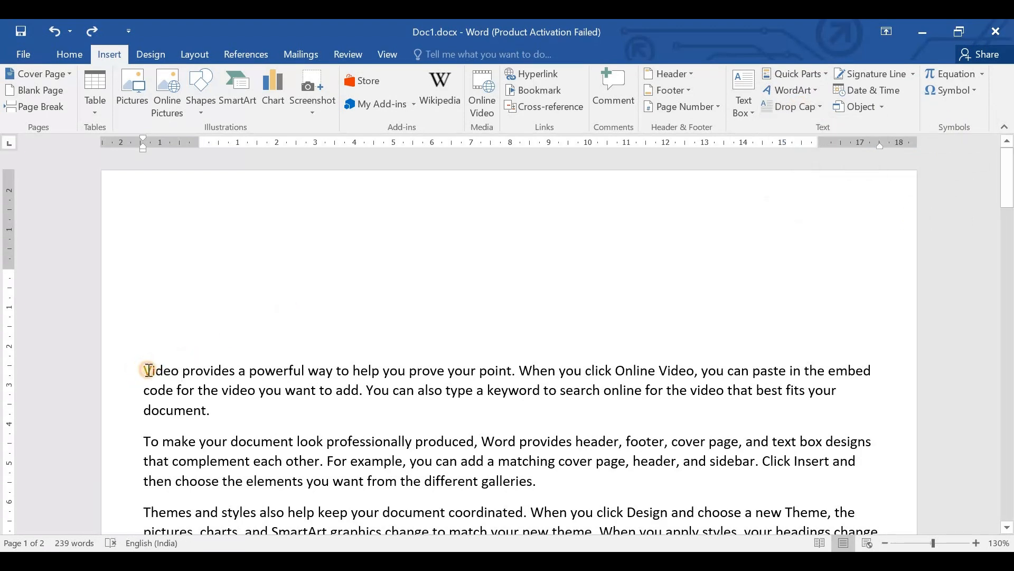
{"action": "left_click_drag", "start_coordinate": [145, 368], "coordinate": [152, 368]}
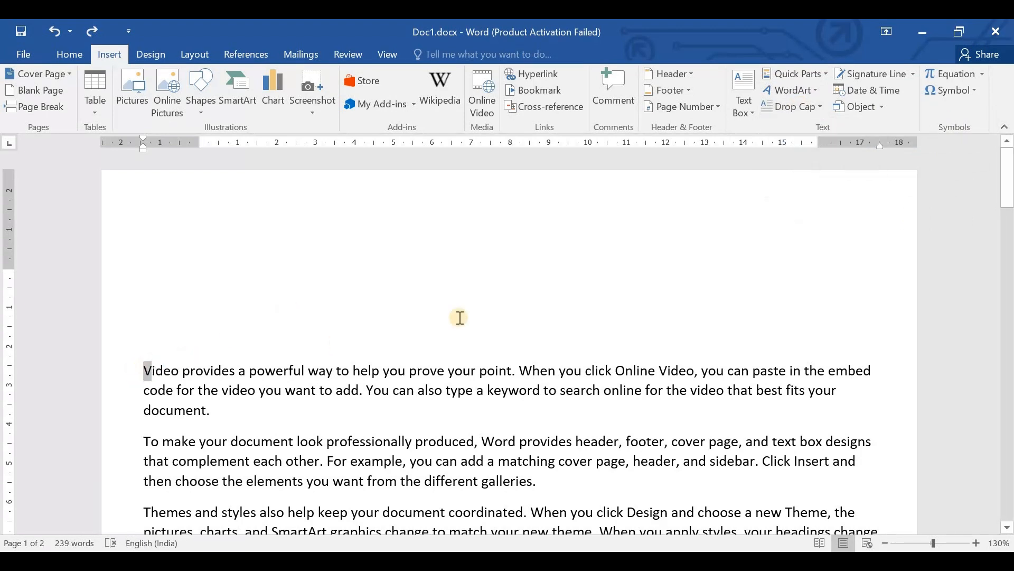
- Remove the blank lines above the first paragraph, keeping the paragraph's original indentation
{"action": "left_click", "coordinate": [154, 267]}
{"action": "key", "text": "Delete"}
{"action": "key", "text": "Delete"}
{"action": "key", "text": "Delete"}
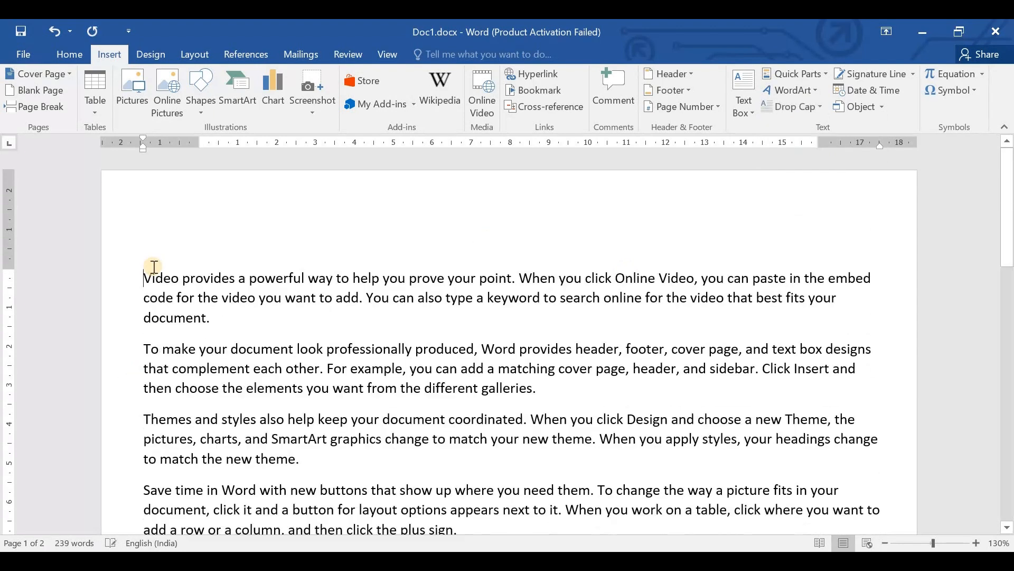
{"action": "key", "text": "BackSpace"}
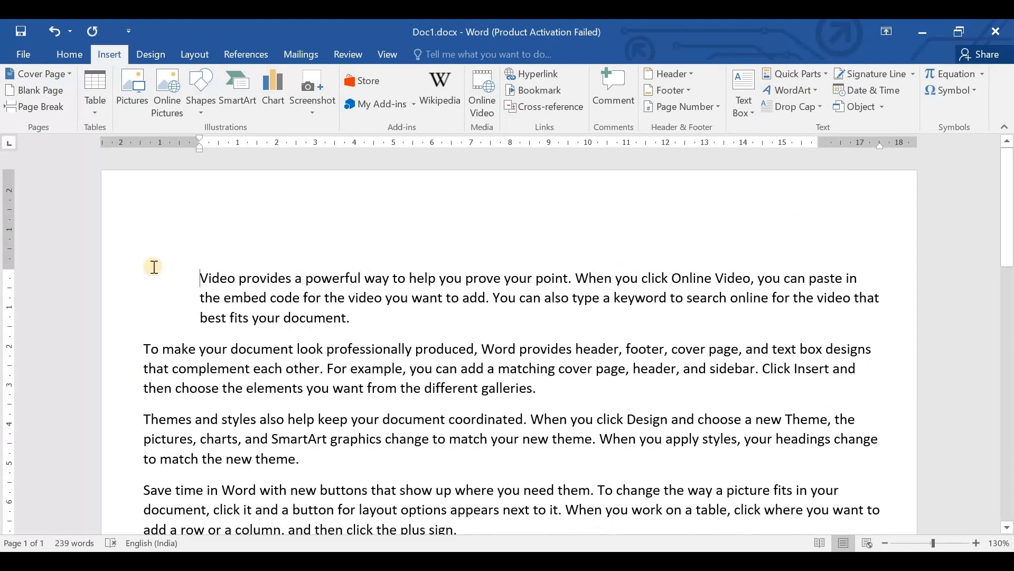
{"action": "key", "text": "ctrl+z"}
- Apply the Dropped style of drop cap to the letter "V" at the start of the first paragraph
{"action": "key", "text": "shift+Right"}
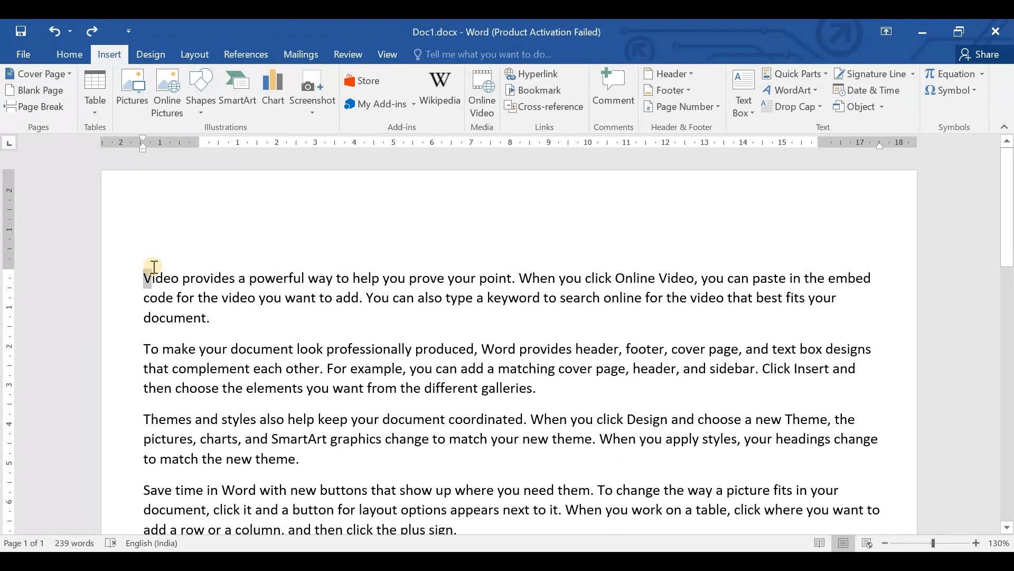
{"action": "left_click", "coordinate": [795, 106]}
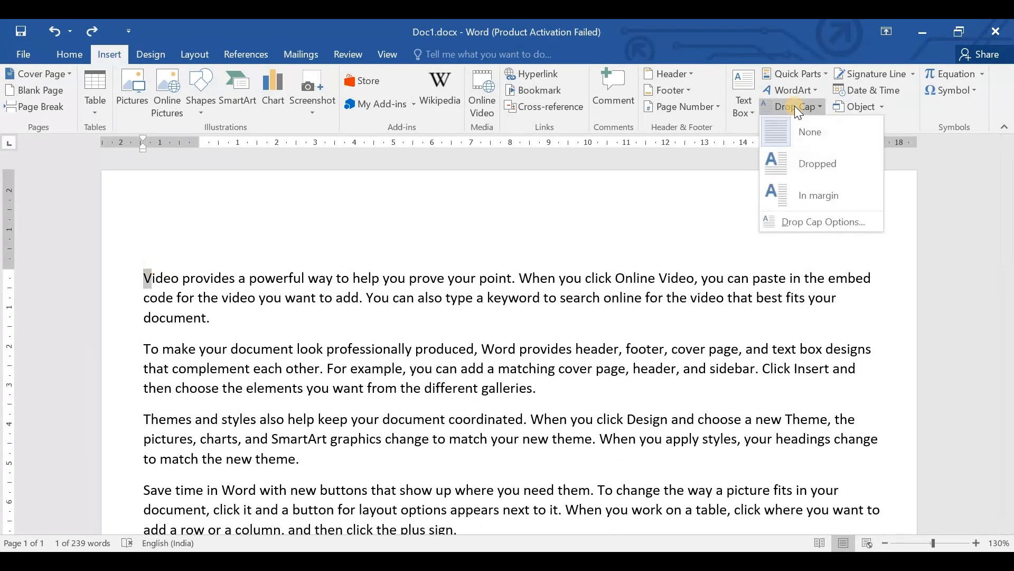
{"action": "left_click", "coordinate": [803, 162]}
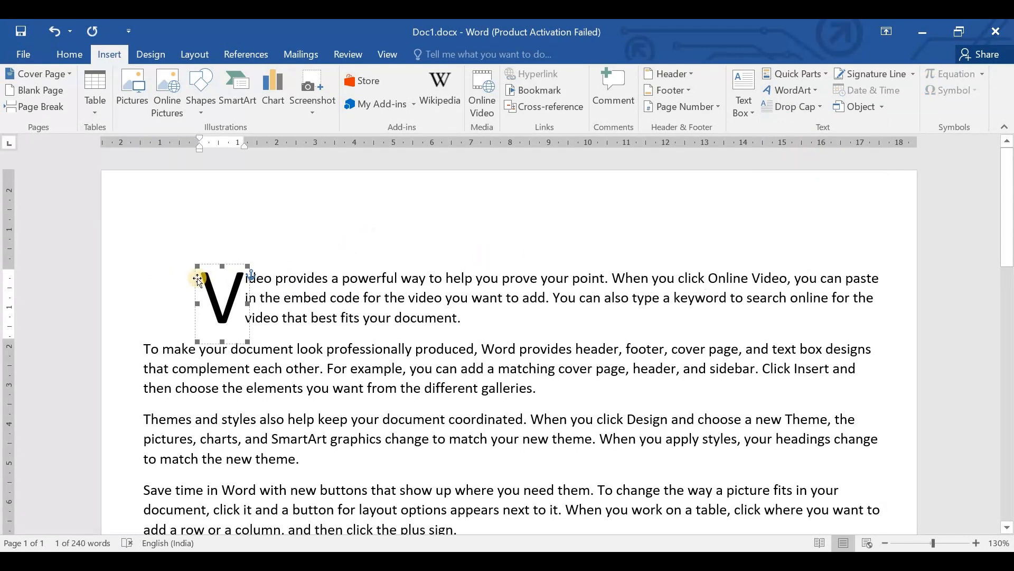
{"action": "left_click", "coordinate": [446, 250]}
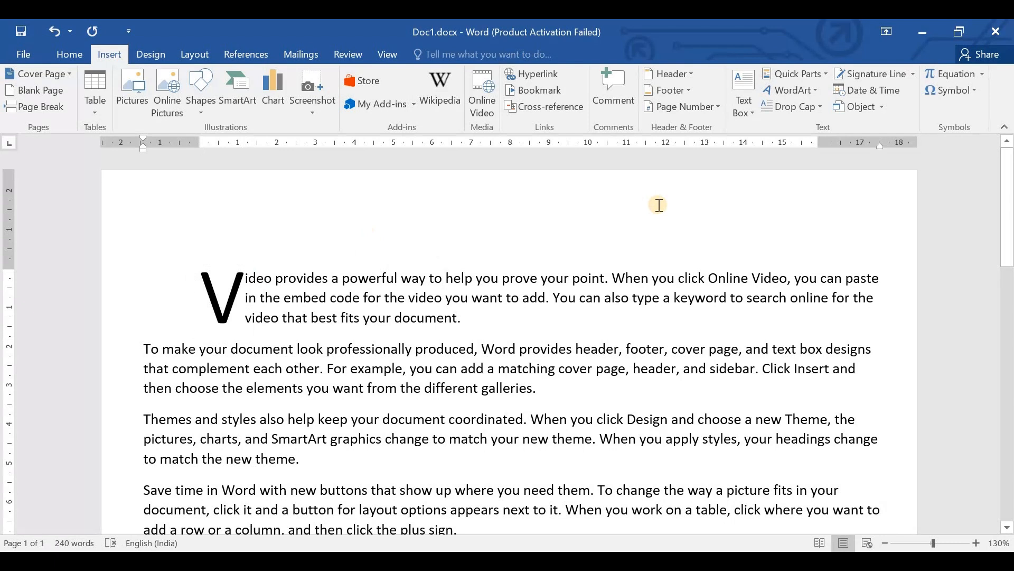
- Try the In margin position for the first paragraph's drop cap through the drop cap options, and undo it
{"action": "left_click", "coordinate": [807, 106]}
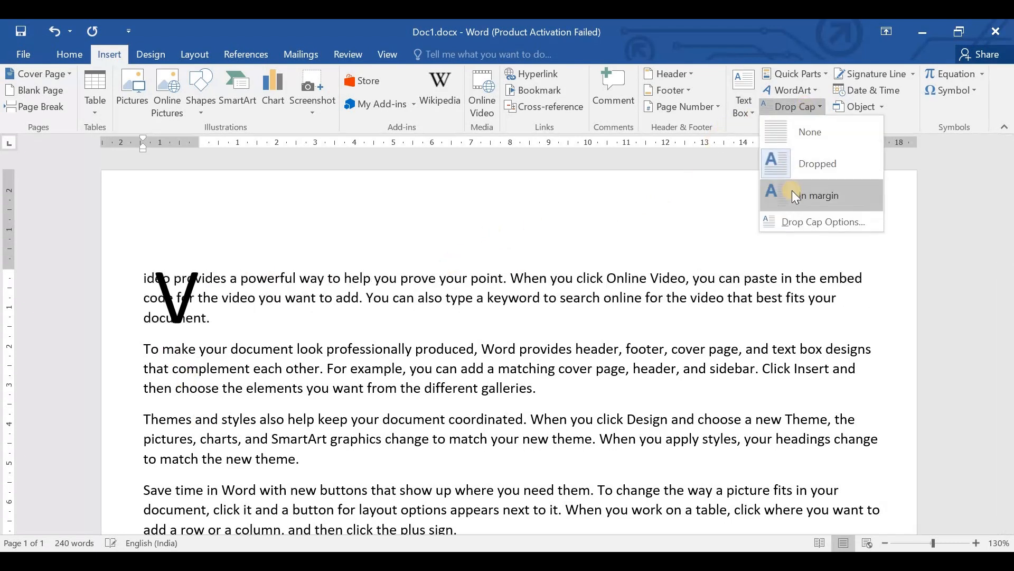
{"action": "left_click", "coordinate": [804, 222]}
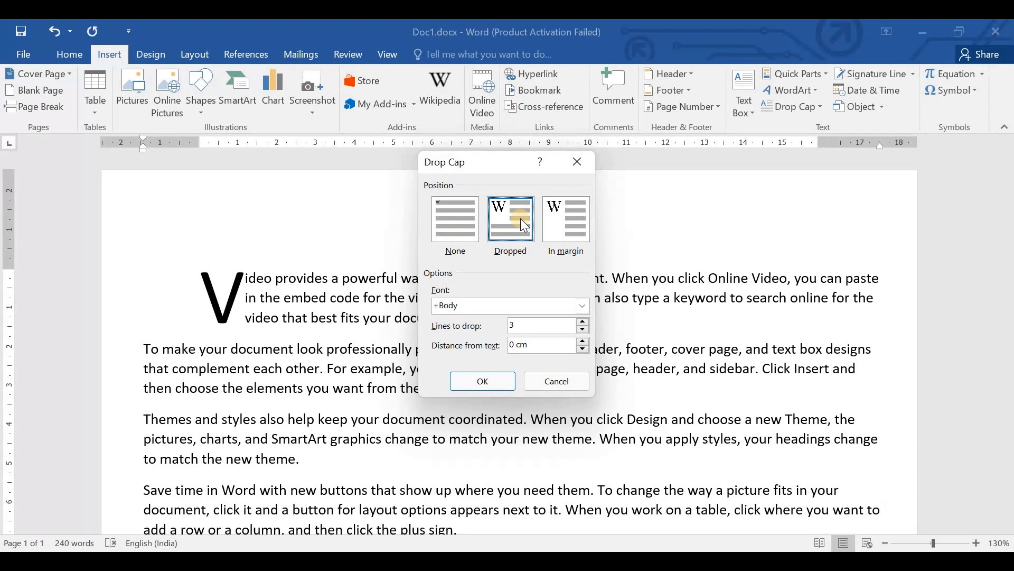
{"action": "left_click", "coordinate": [567, 214]}
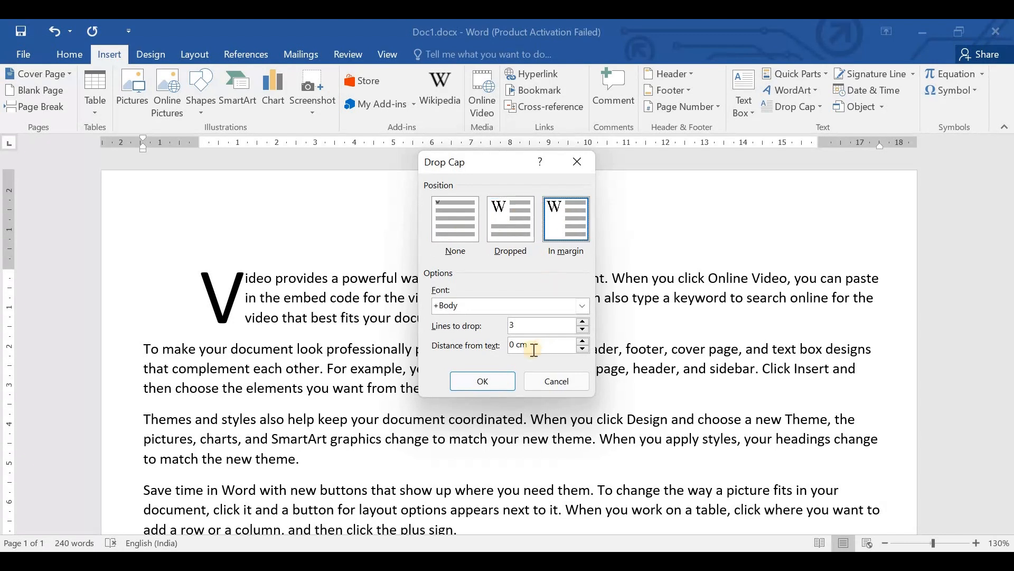
{"action": "left_click", "coordinate": [489, 376]}
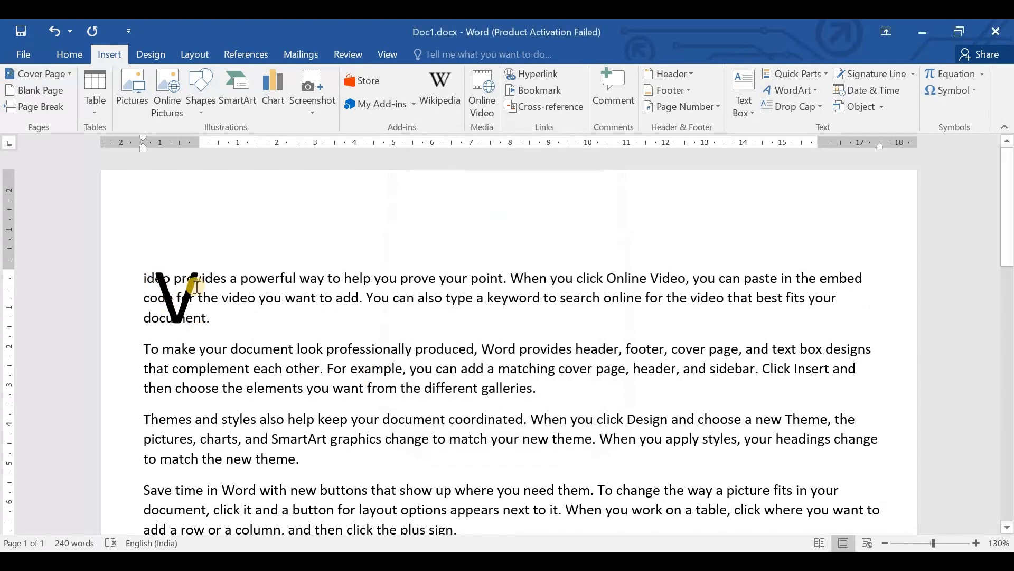
{"action": "key", "text": "ctrl+z"}
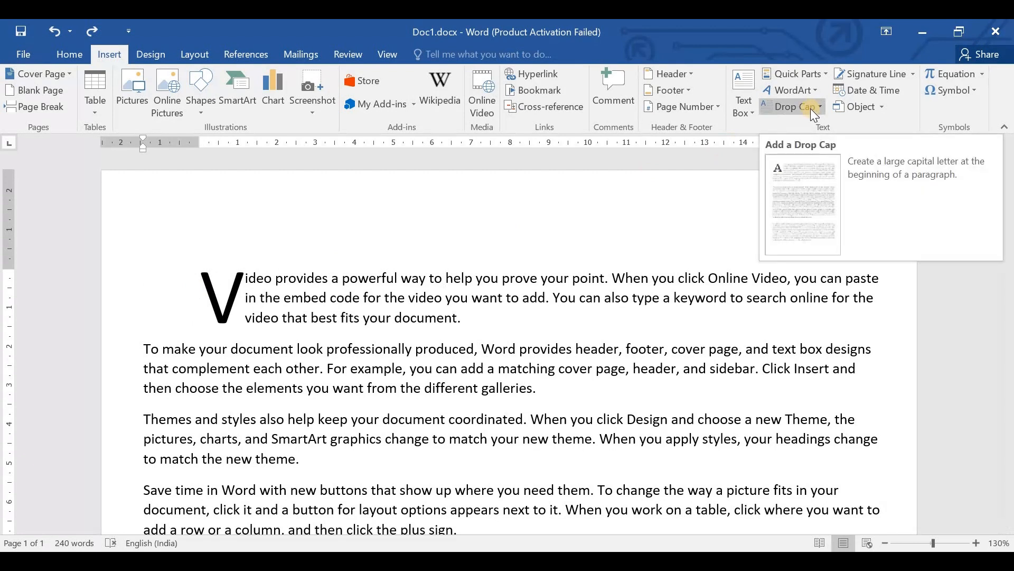
- Try setting up a signature line with "ICT Geeks" as suggested signer and the signer's e-mail address, leaving the title empty
{"action": "left_click", "coordinate": [868, 74]}
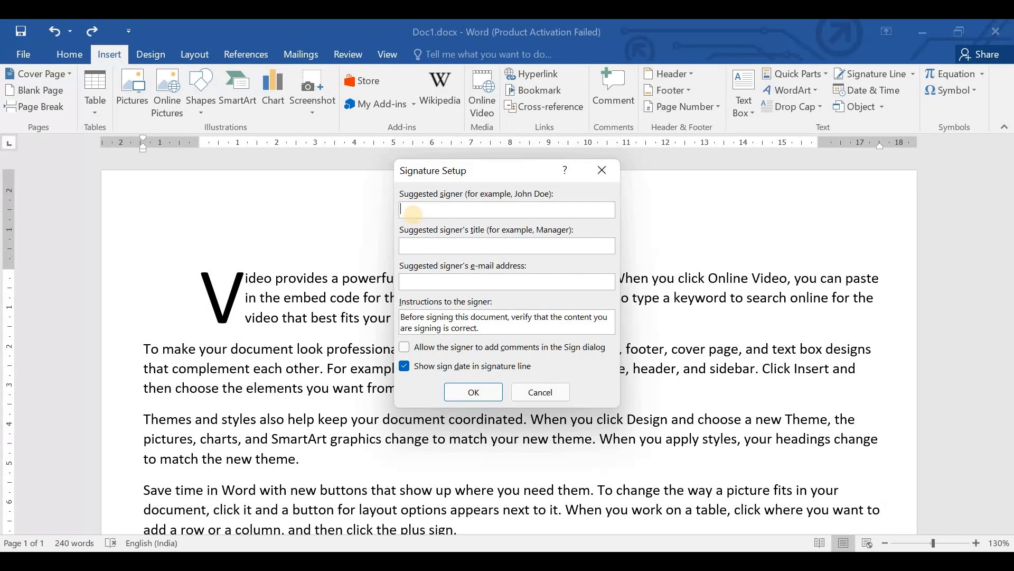
{"action": "type", "text": "ICT Geeks"}
{"action": "left_click", "coordinate": [419, 244]}
{"action": "type", "text": "M"}
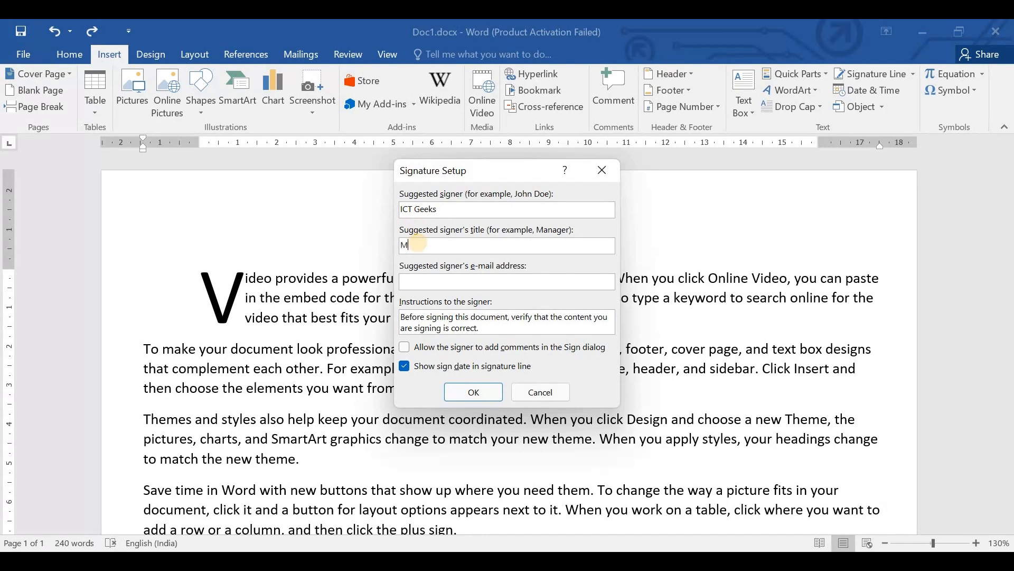
{"action": "key", "text": "BackSpace"}
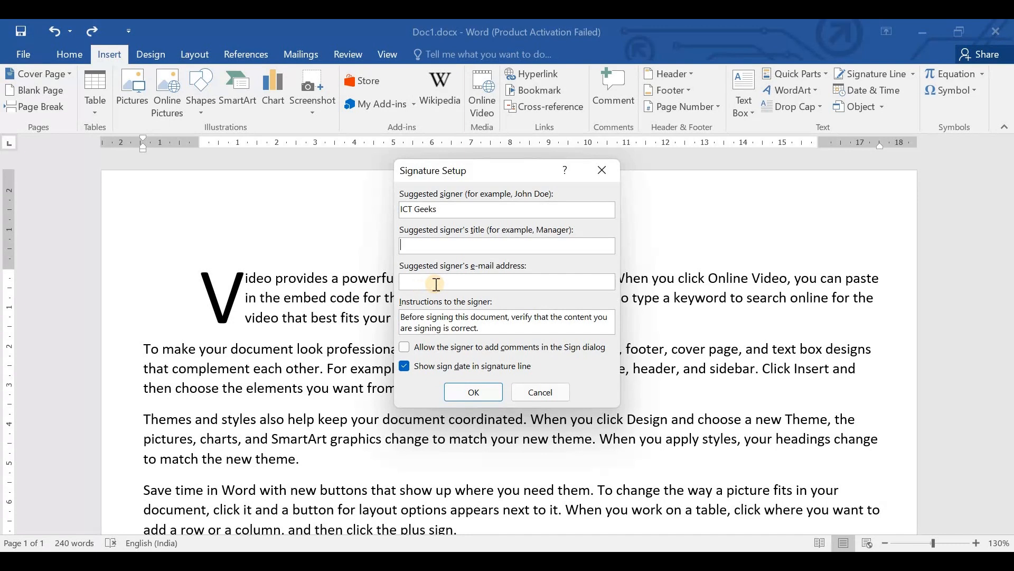
{"action": "left_click", "coordinate": [452, 393]}
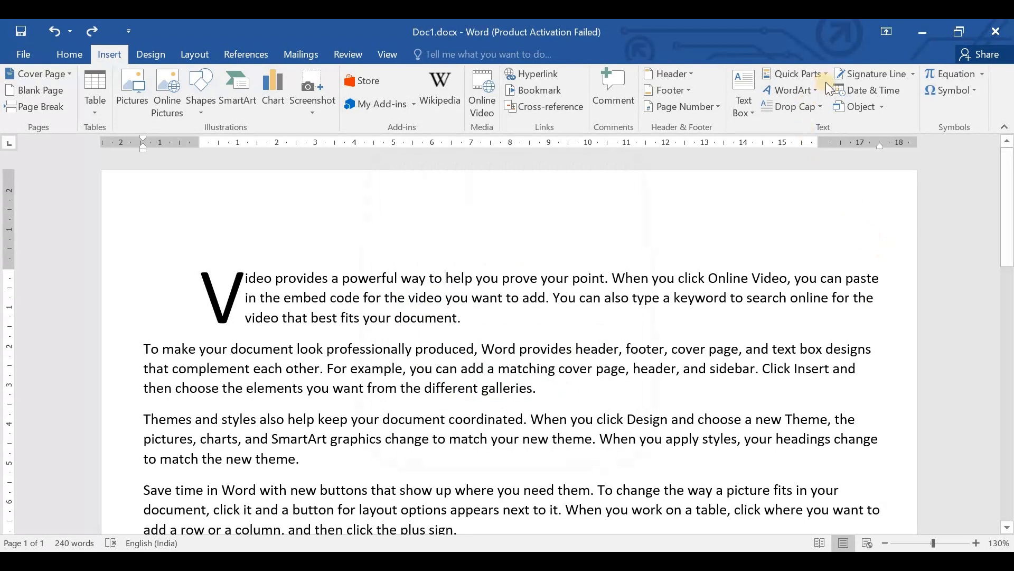
- Try inserting the date as "Monday, 09 October 2023" within the first paragraph, and undo the insertion
{"action": "left_click", "coordinate": [888, 91]}
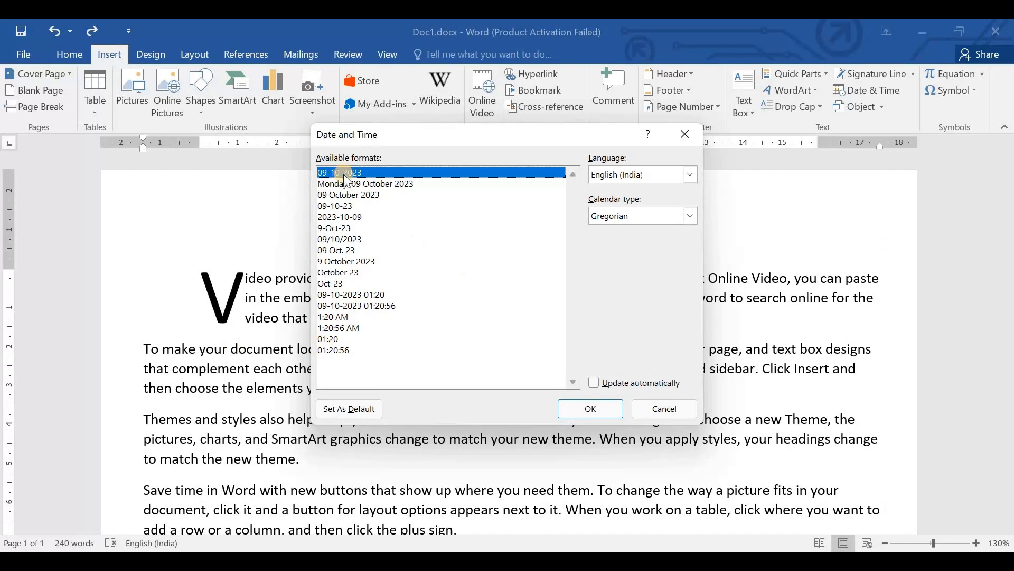
{"action": "key", "text": "Down"}
{"action": "key", "text": "Return"}
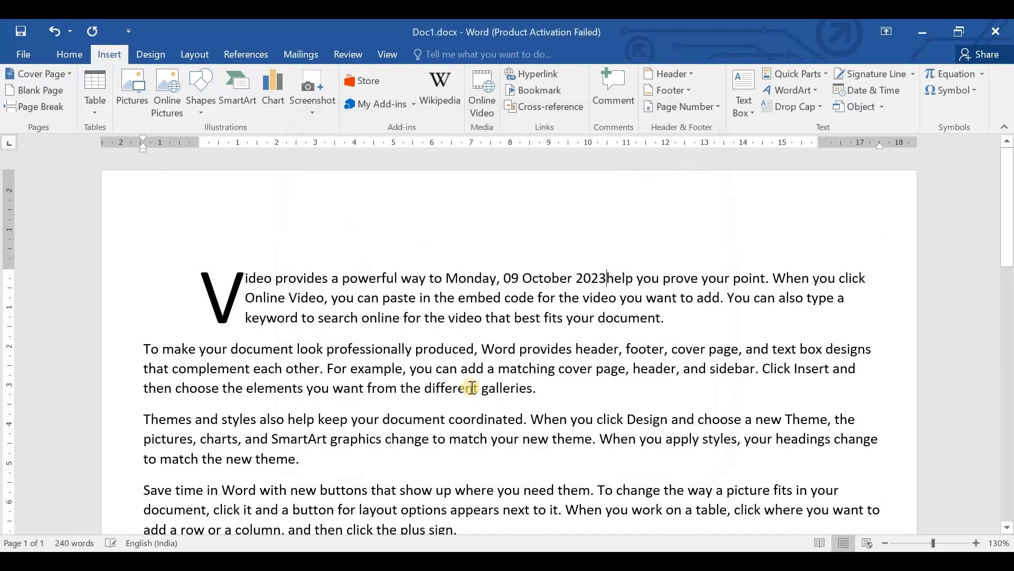
{"action": "key", "text": "ctrl+z"}
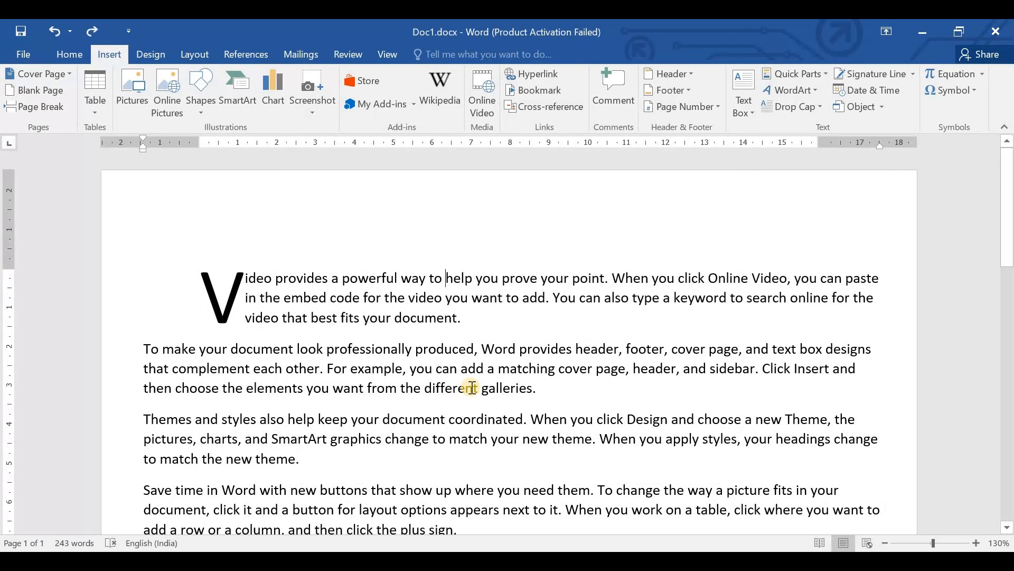
- Add blank lines below the last paragraph and insert the date there in the "Monday, 09 October 2023" format
{"action": "scroll", "coordinate": [492, 344], "scroll_direction": "down", "scroll_amount": 5}
{"action": "scroll", "coordinate": [244, 308], "scroll_direction": "up", "scroll_amount": 1}
{"action": "left_click", "coordinate": [244, 308]}
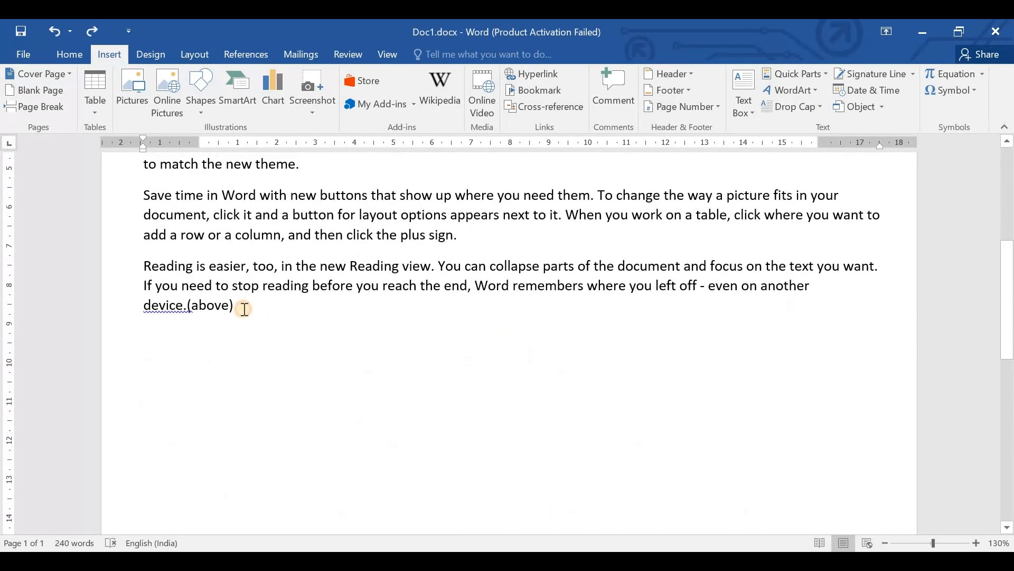
{"action": "key", "text": "Return"}
{"action": "key", "text": "Return"}
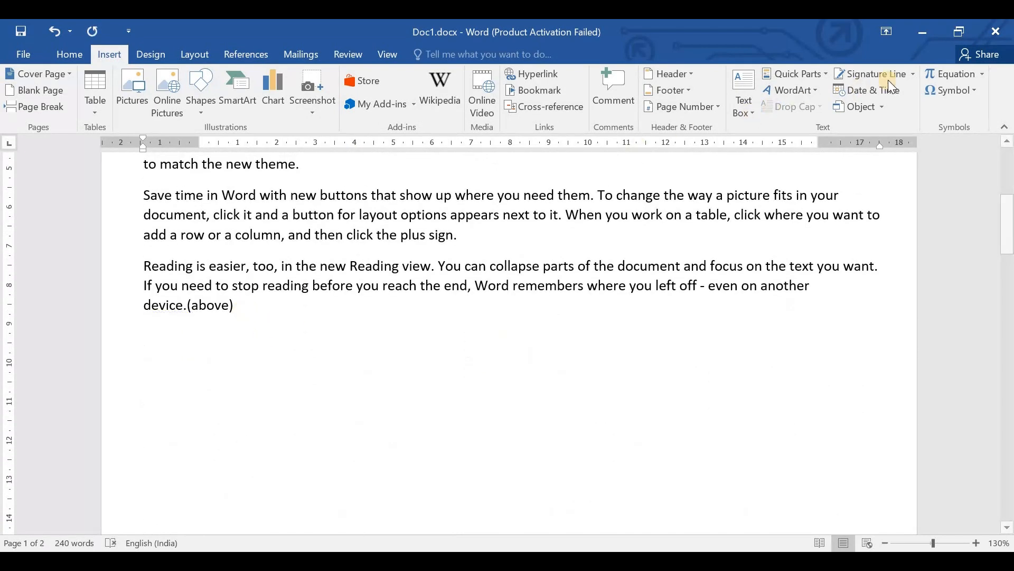
{"action": "left_click", "coordinate": [867, 91]}
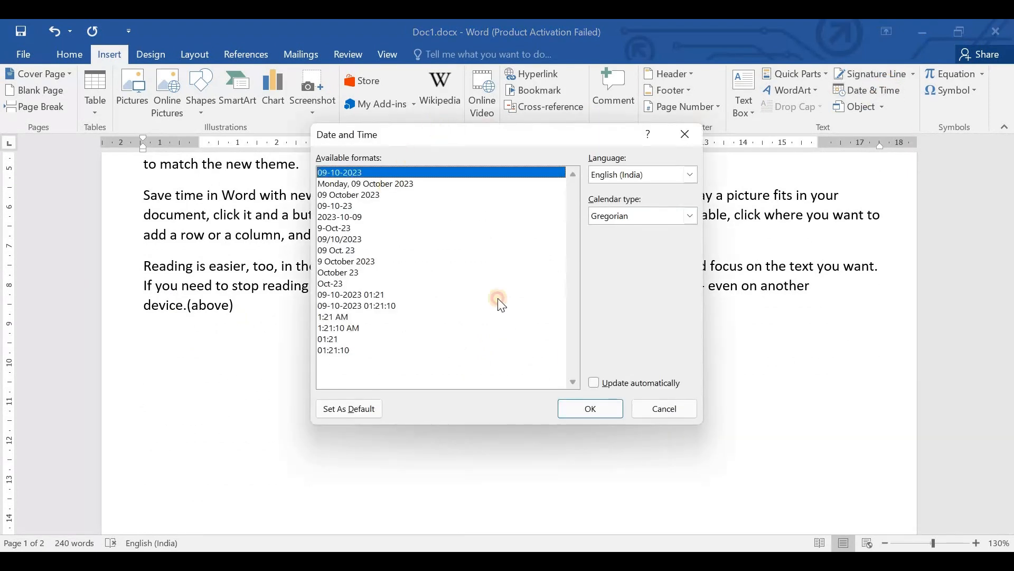
{"action": "left_click", "coordinate": [498, 183]}
{"action": "left_click", "coordinate": [589, 410]}
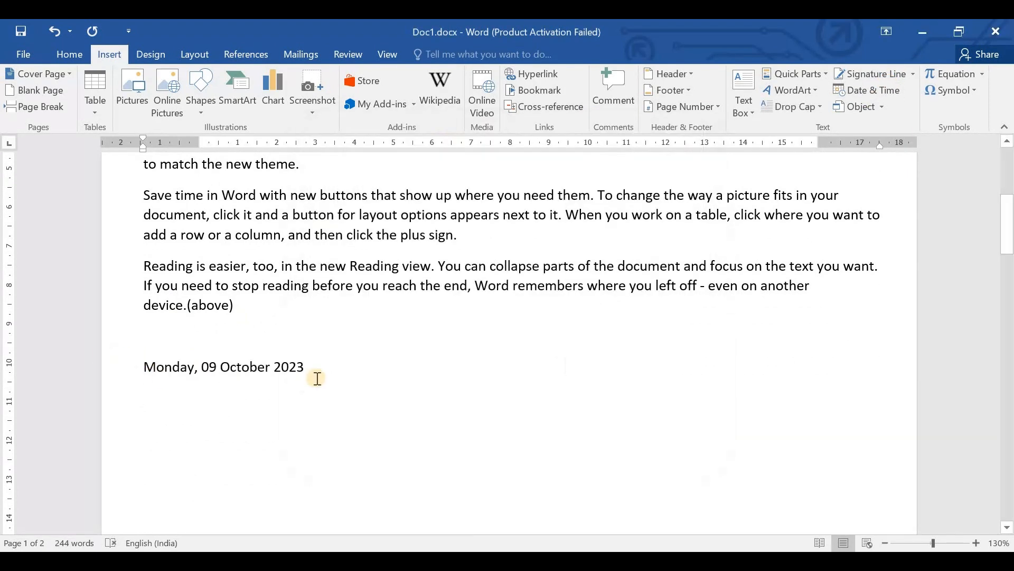
- Make the date line below the last paragraph bold
{"action": "triple_click", "coordinate": [159, 366]}
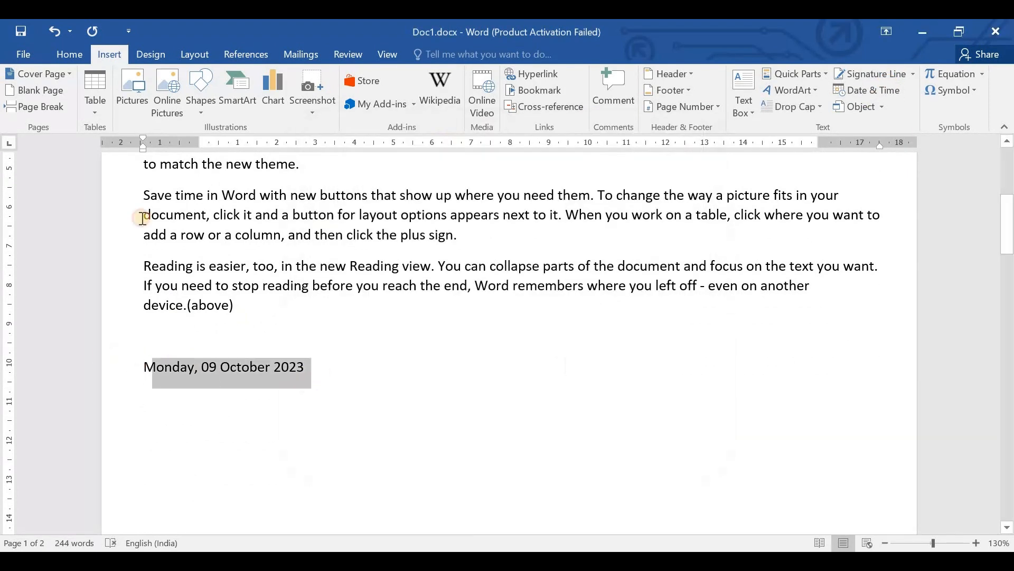
{"action": "left_click", "coordinate": [67, 56]}
{"action": "key", "text": "ctrl+b"}
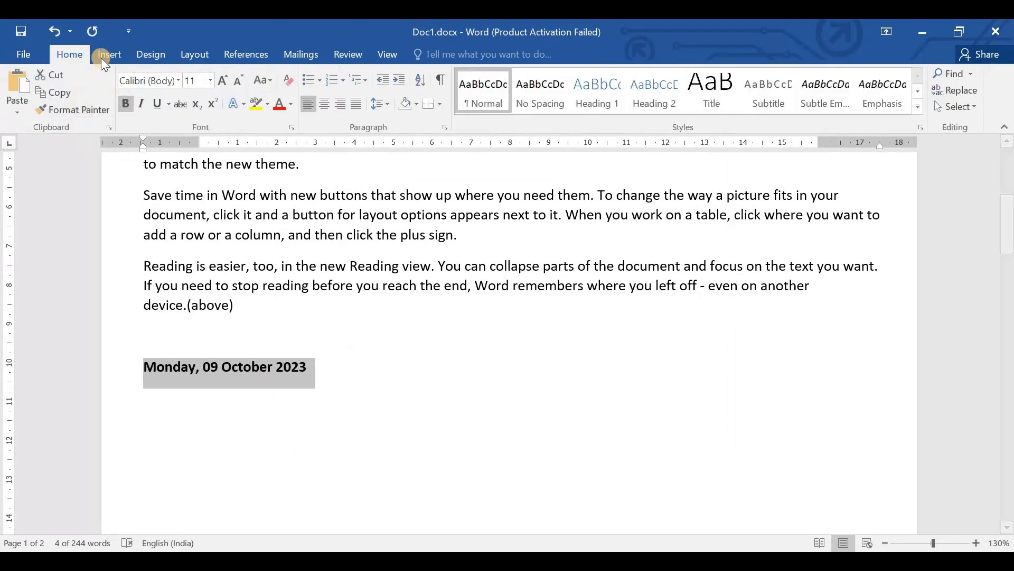
- Convert the date line to an equation, replacing its content with the script e^(−iωt) followed by a summation with limits above and below
{"action": "left_click", "coordinate": [109, 54]}
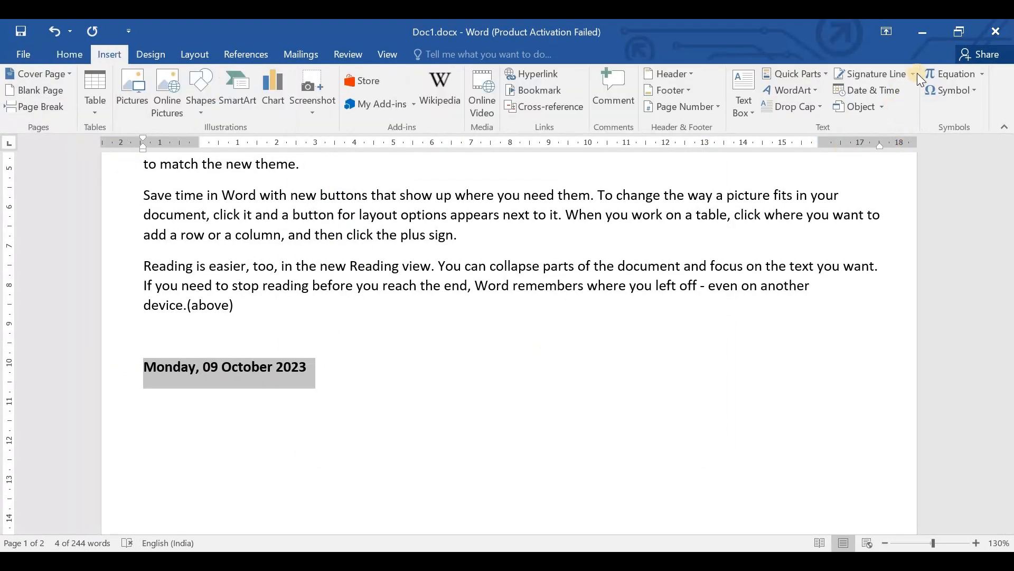
{"action": "left_click", "coordinate": [947, 73]}
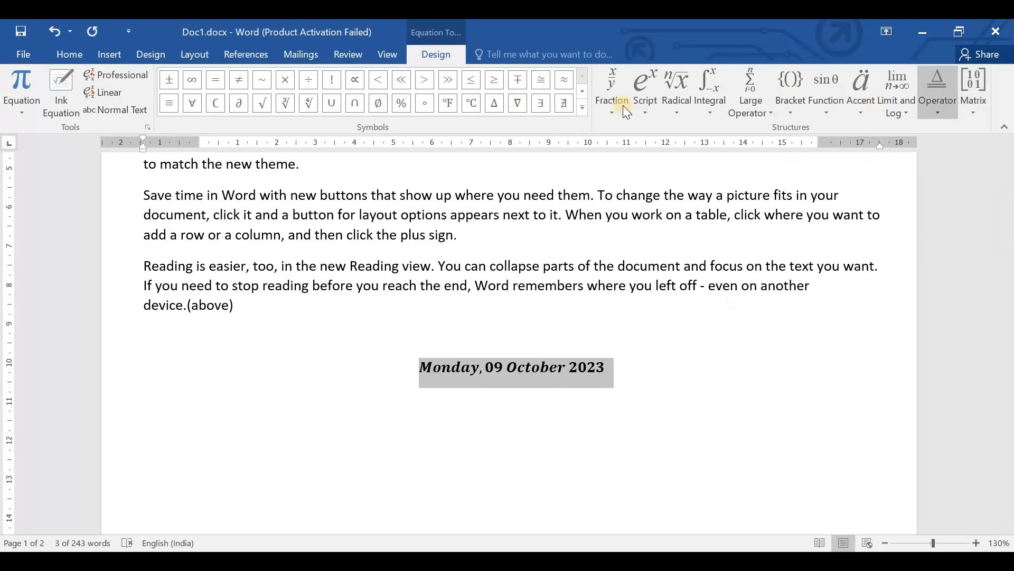
{"action": "left_click", "coordinate": [656, 86]}
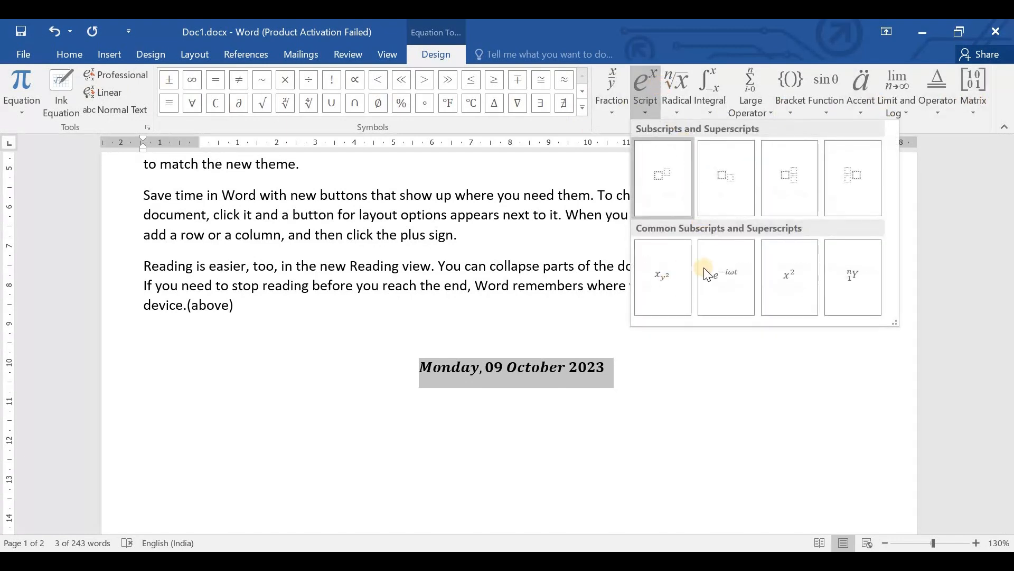
{"action": "left_click", "coordinate": [729, 278]}
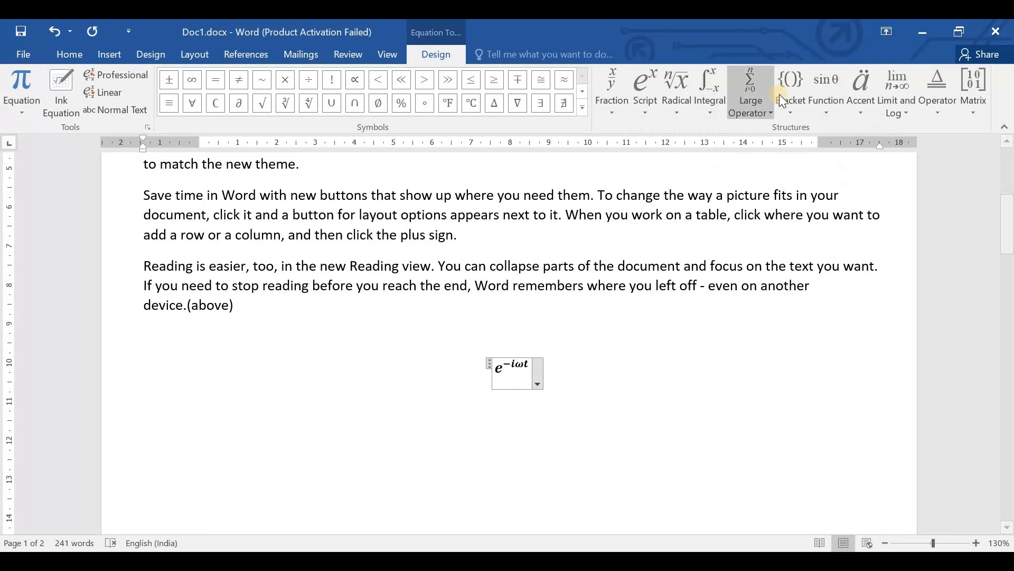
{"action": "left_click", "coordinate": [752, 98]}
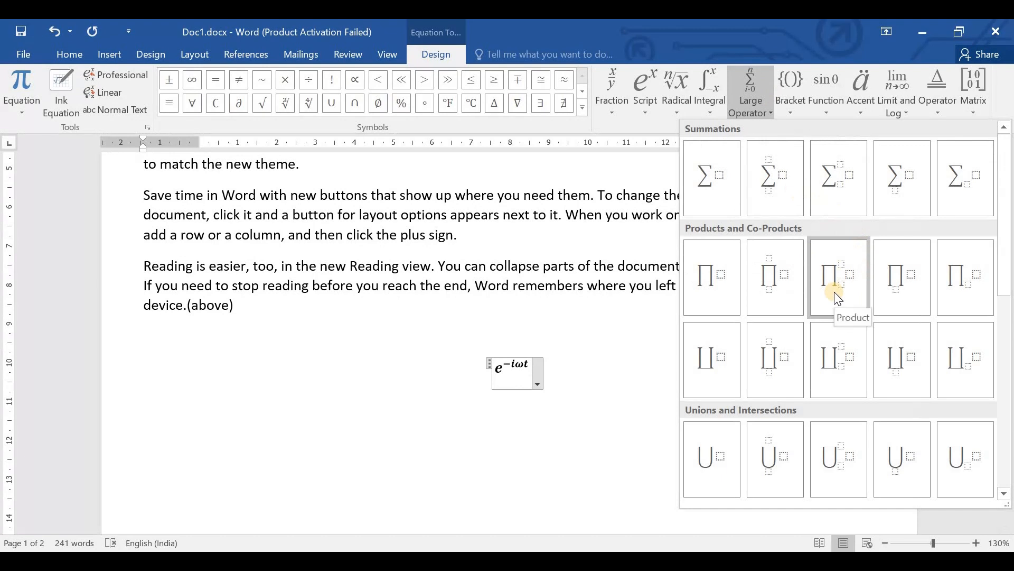
{"action": "left_click", "coordinate": [792, 187]}
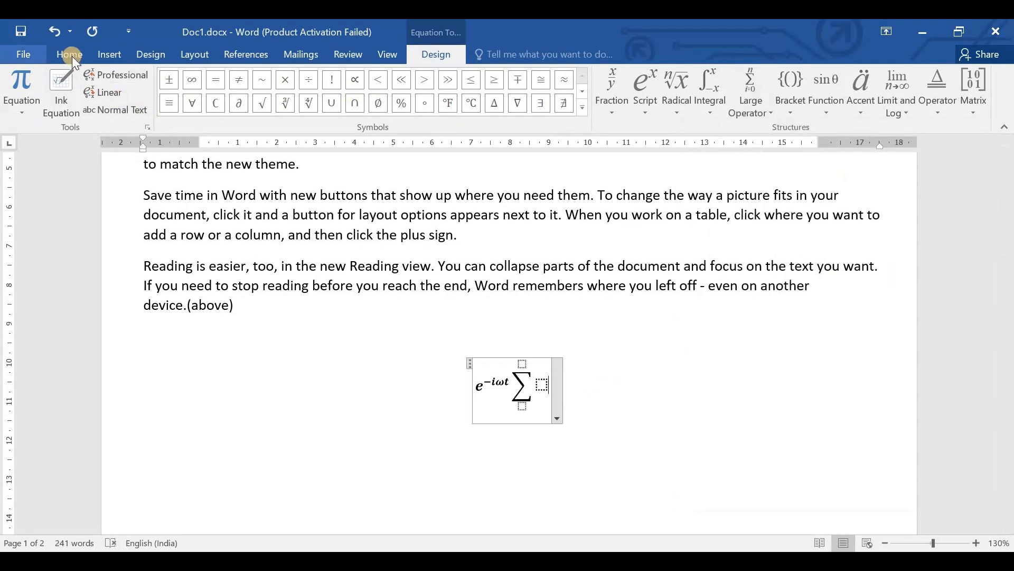
- Insert the Euro Sign from the full symbol set's Currency Symbols subset into the equation
{"action": "left_click", "coordinate": [111, 55]}
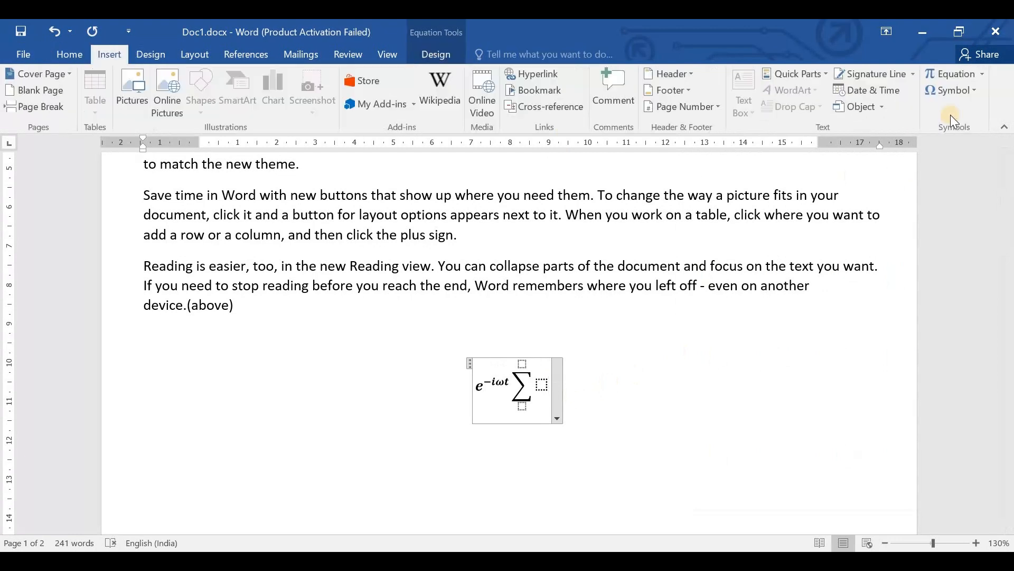
{"action": "left_click", "coordinate": [959, 89]}
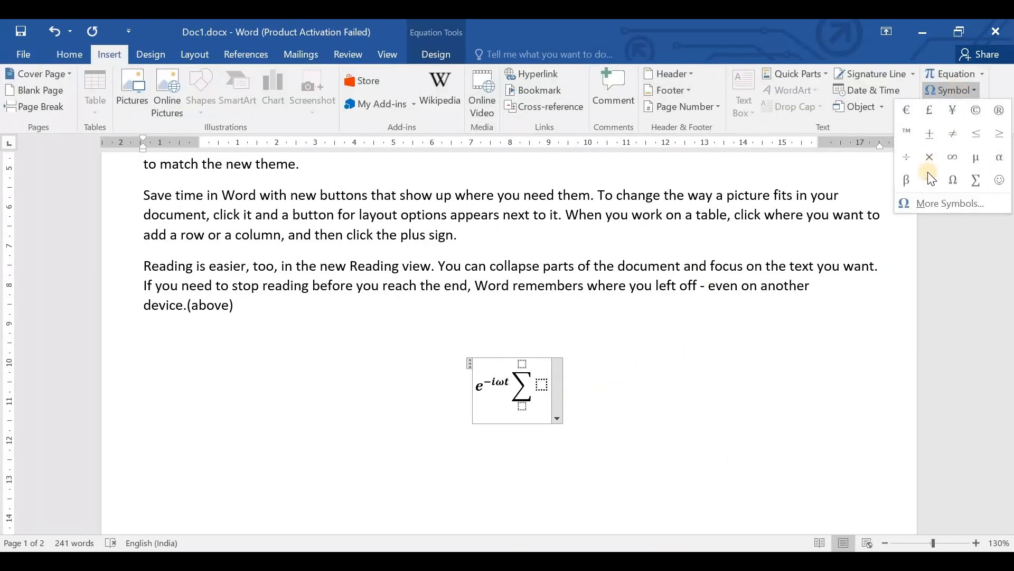
{"action": "left_click", "coordinate": [940, 201]}
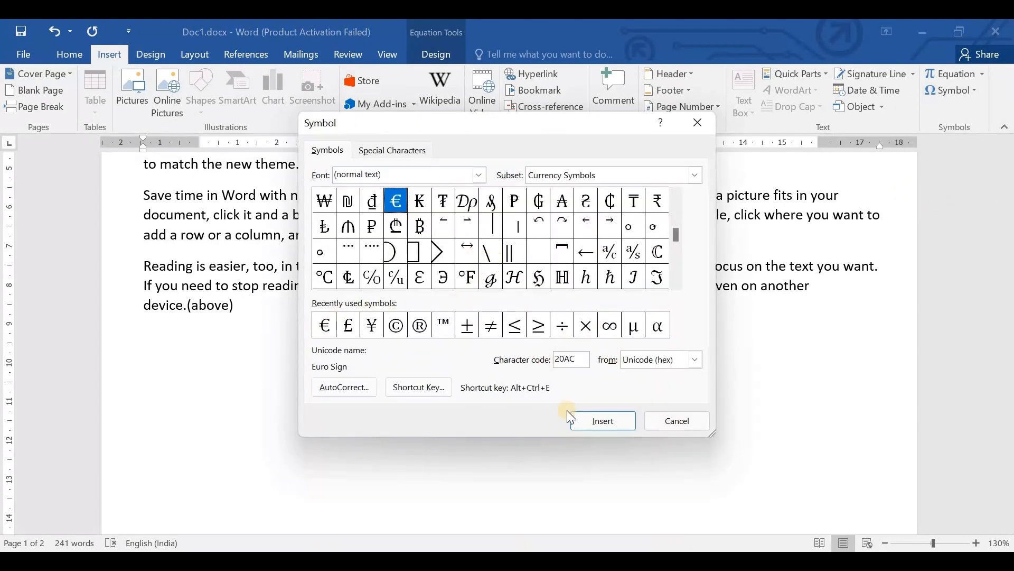
{"action": "left_click", "coordinate": [607, 418]}
{"action": "scroll", "coordinate": [265, 295], "scroll_direction": "up", "scroll_amount": 5}
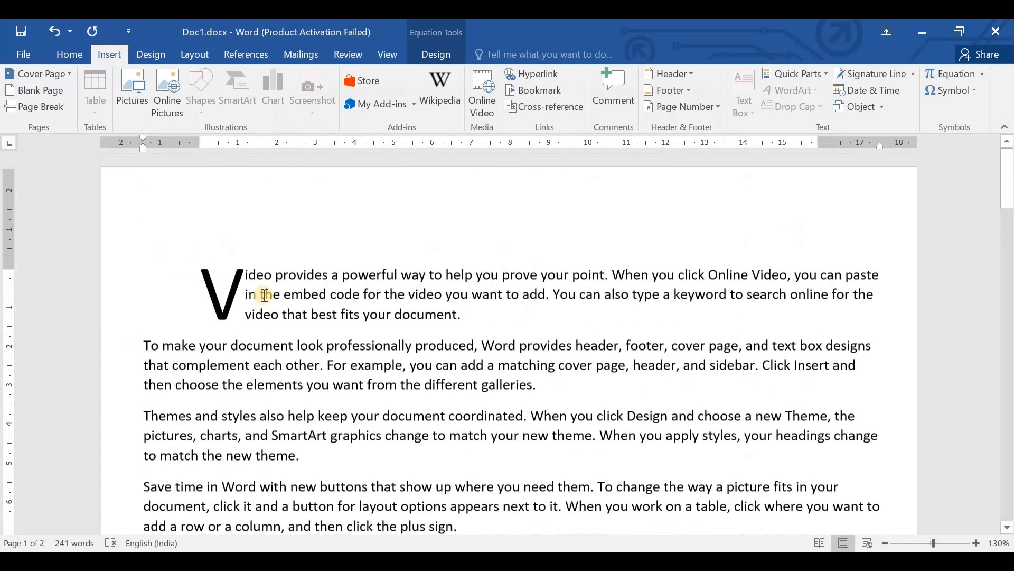